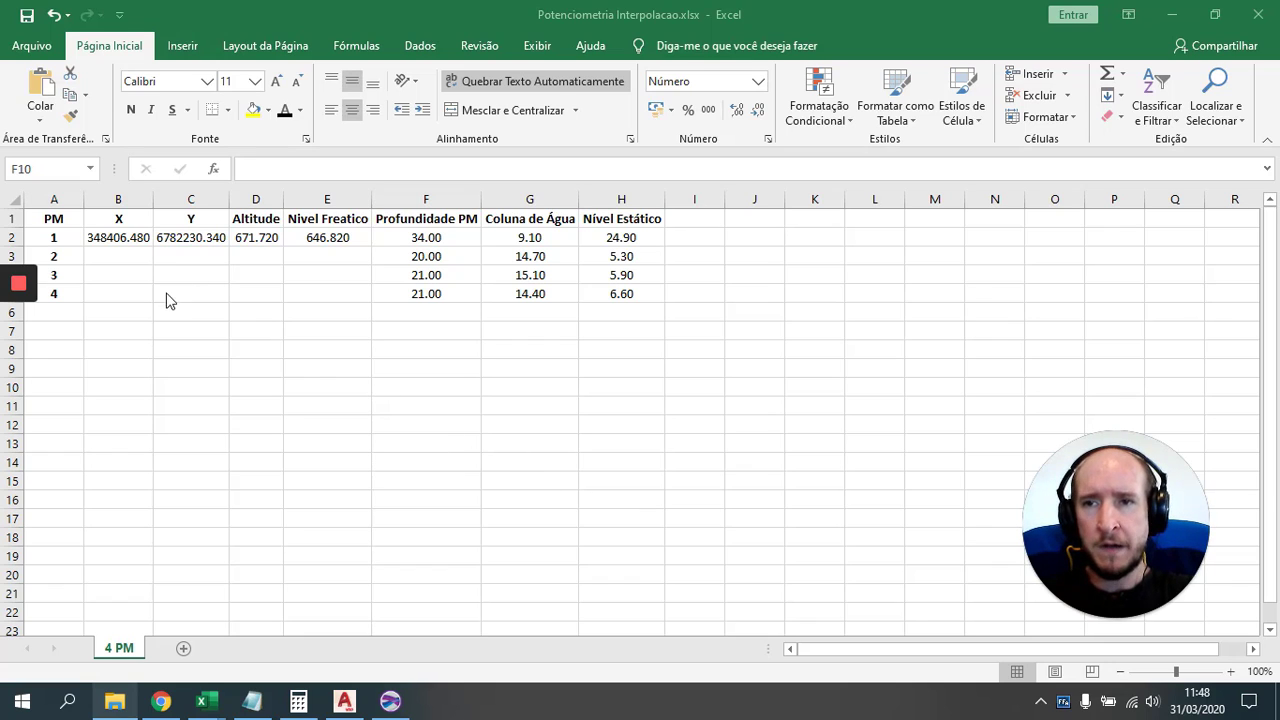
Step: Select the X, Y, Altitude and Nivel Freatico columns, then clear the selection
{"action": "left_click", "coordinate": [133, 198]}
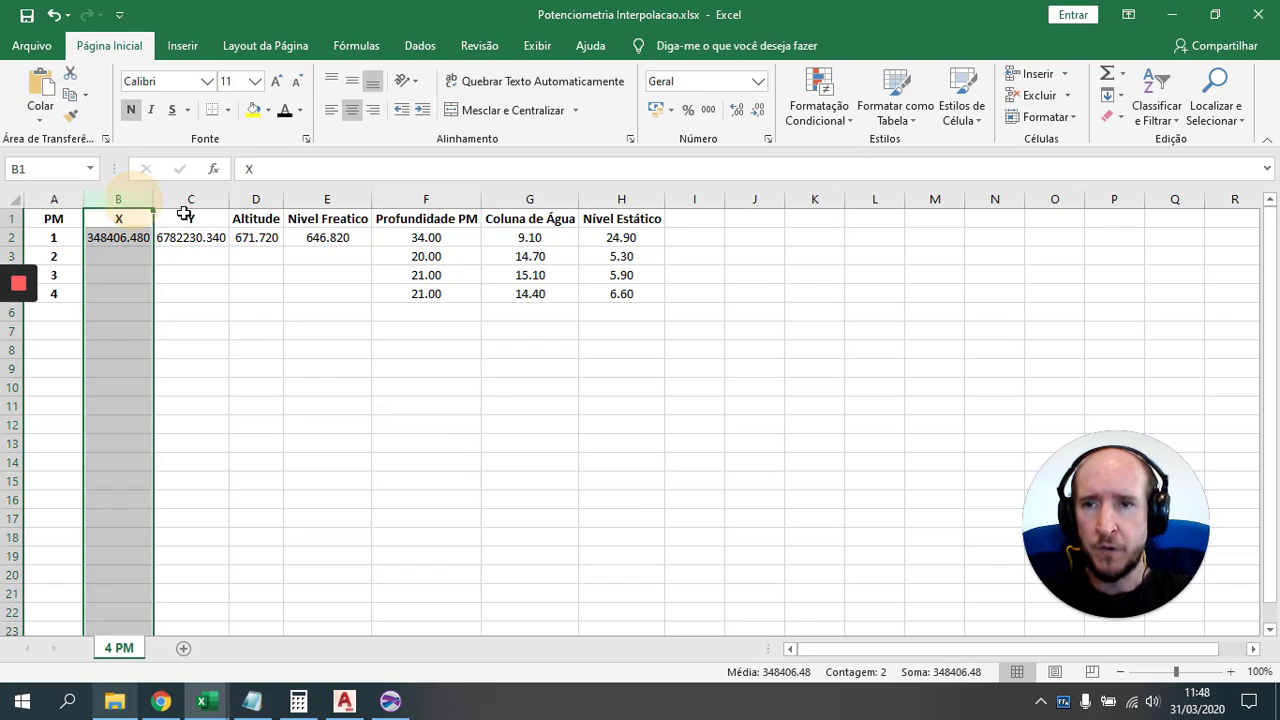
{"action": "left_click", "coordinate": [204, 198]}
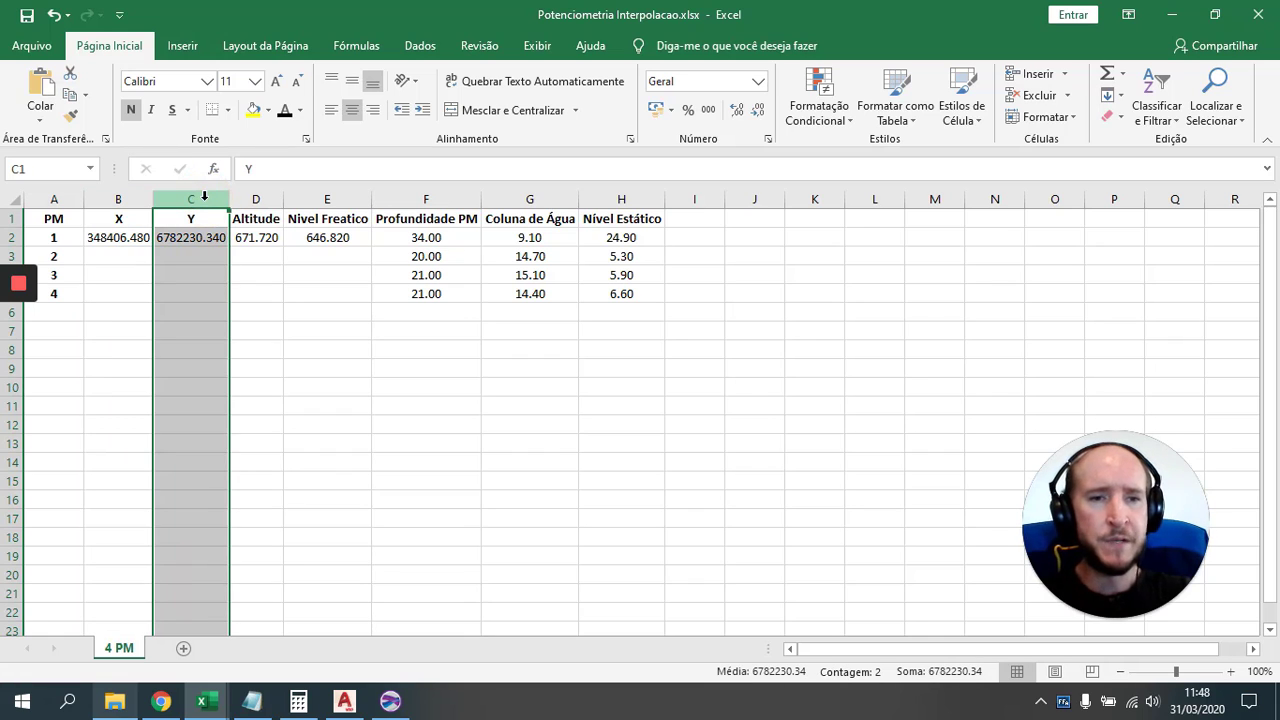
{"action": "left_click", "coordinate": [260, 193]}
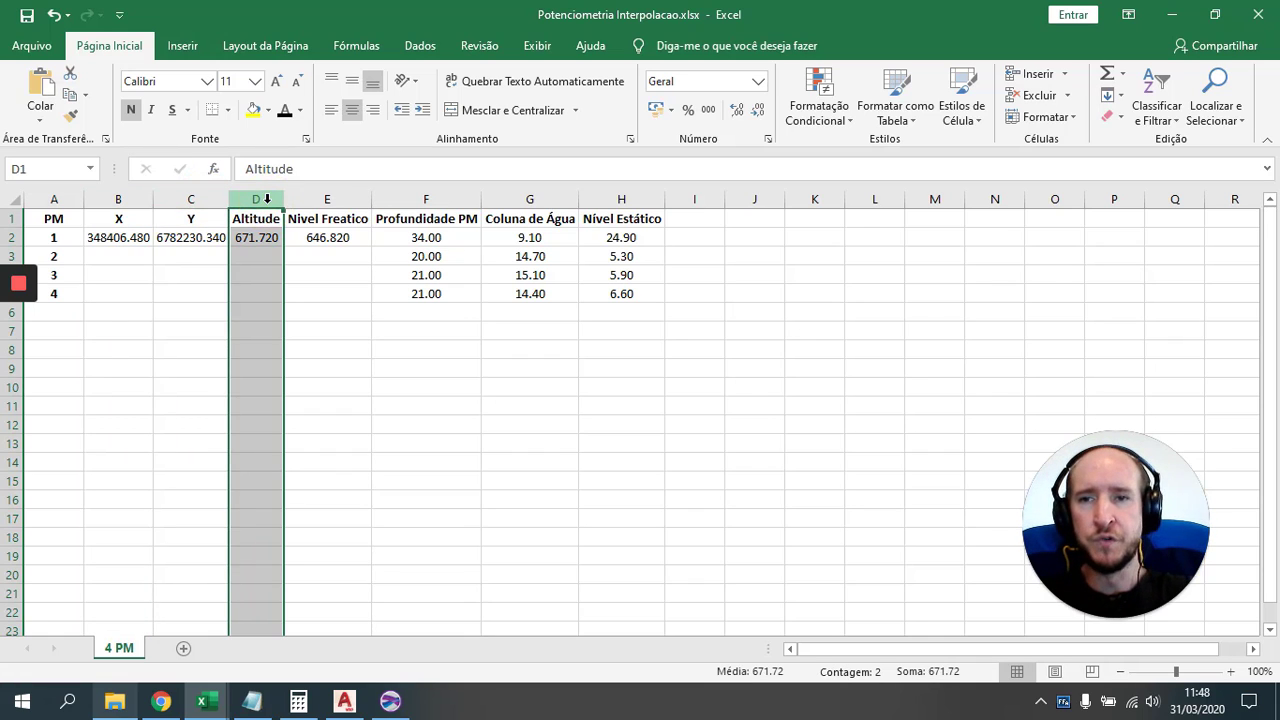
{"action": "left_click", "coordinate": [335, 200]}
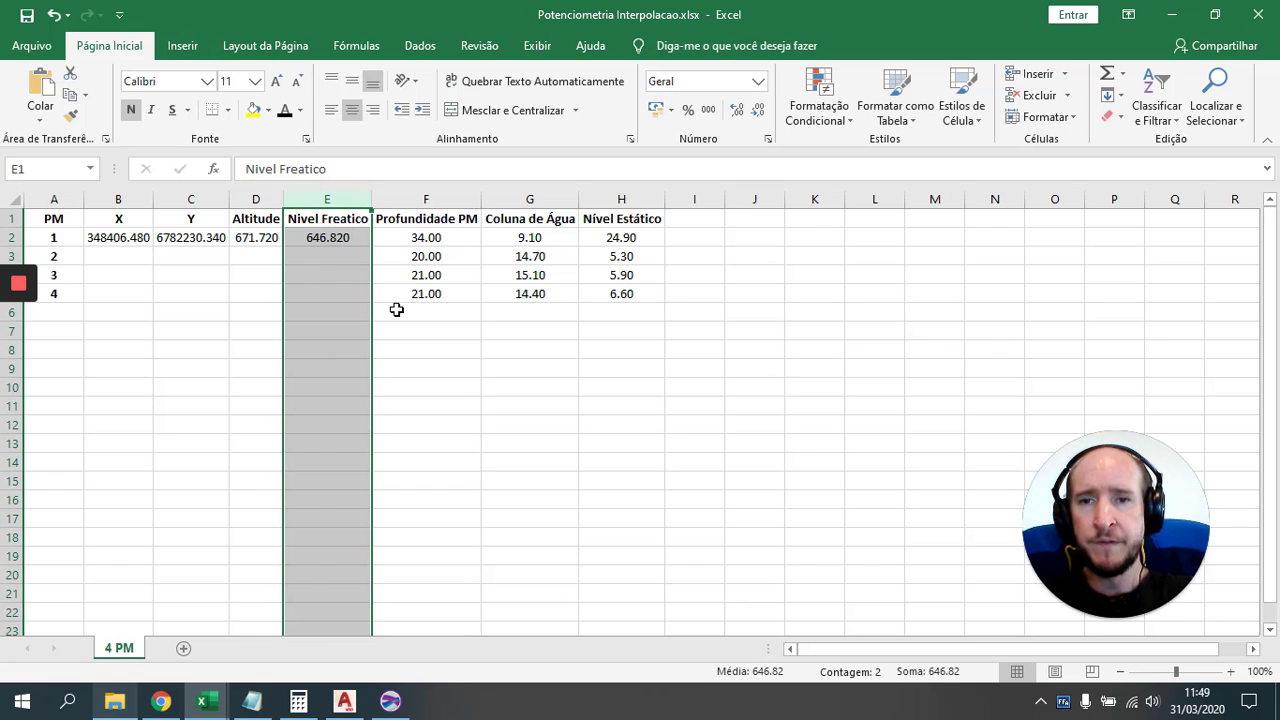
{"action": "left_click", "coordinate": [646, 294]}
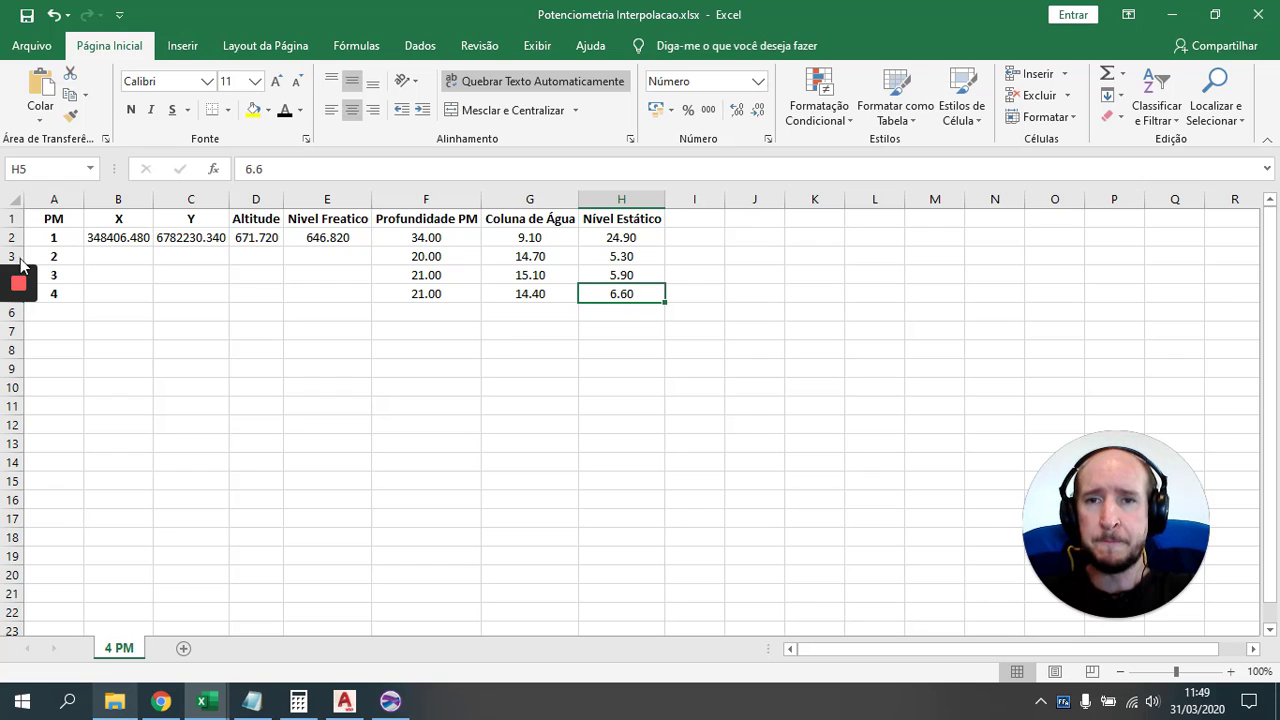
Step: Close the workbook choosing Não Salvar, and minimize Excel
{"action": "left_click", "coordinate": [1258, 14]}
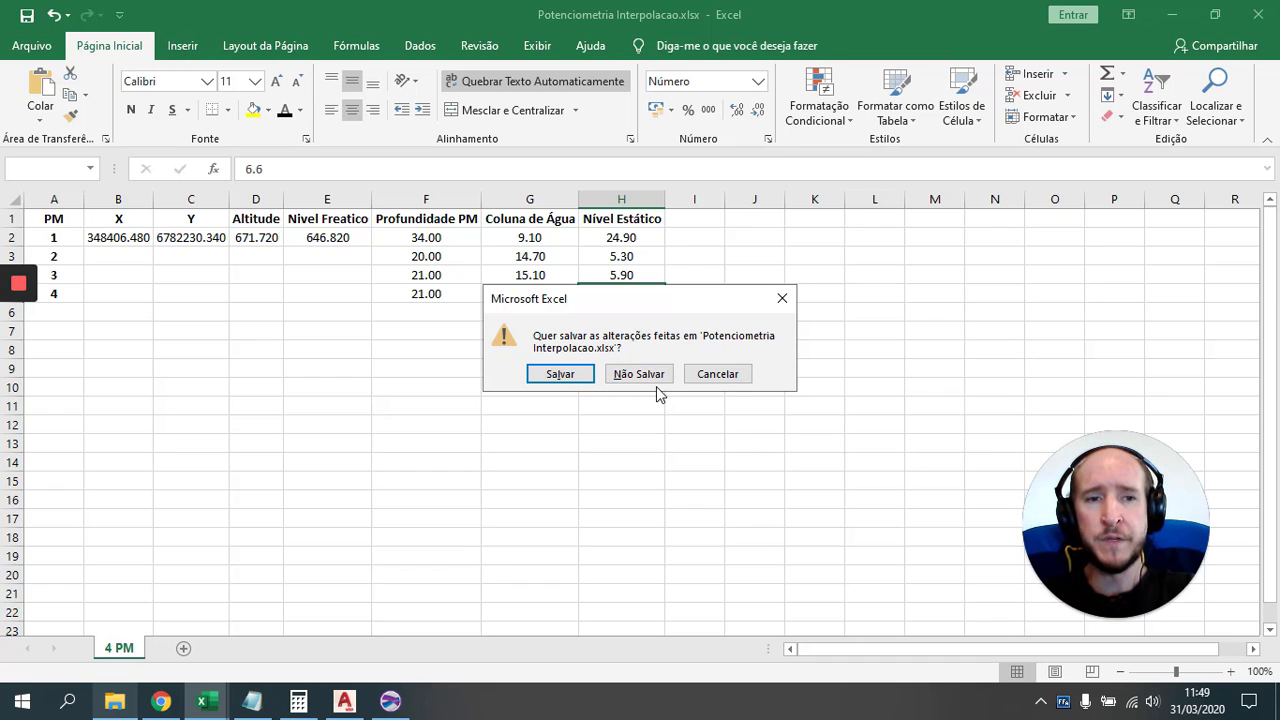
{"action": "left_click", "coordinate": [638, 374]}
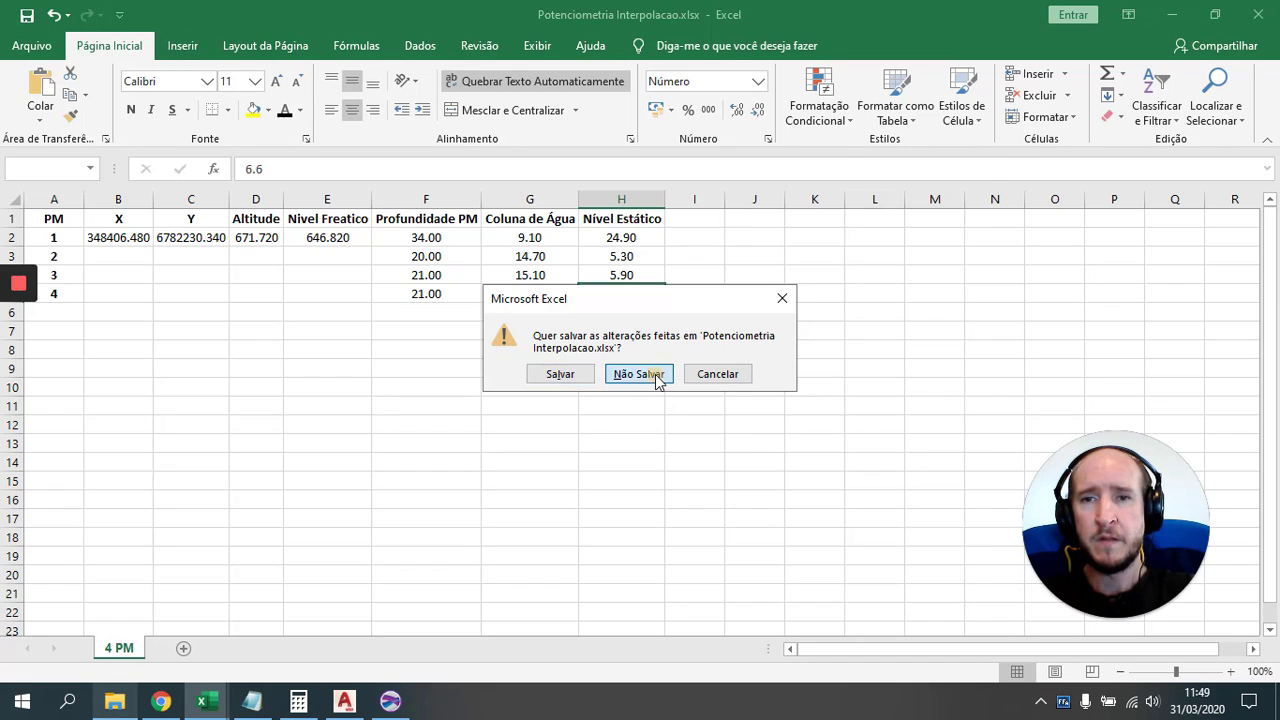
{"action": "left_click", "coordinate": [1178, 17]}
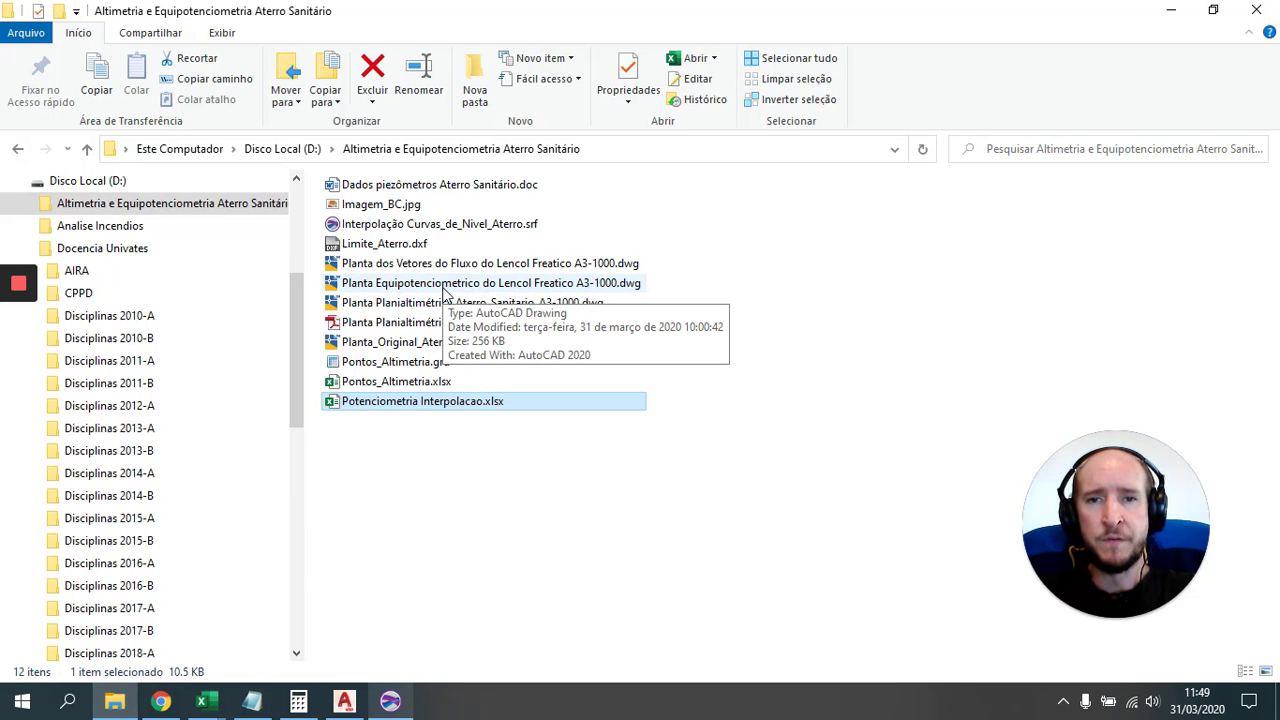
Step: Open Planta Equipotenciometrico do Lencol Freatico A3-1000.dwg from the project folder in AutoCAD Map 3D
{"action": "left_click", "coordinate": [446, 285]}
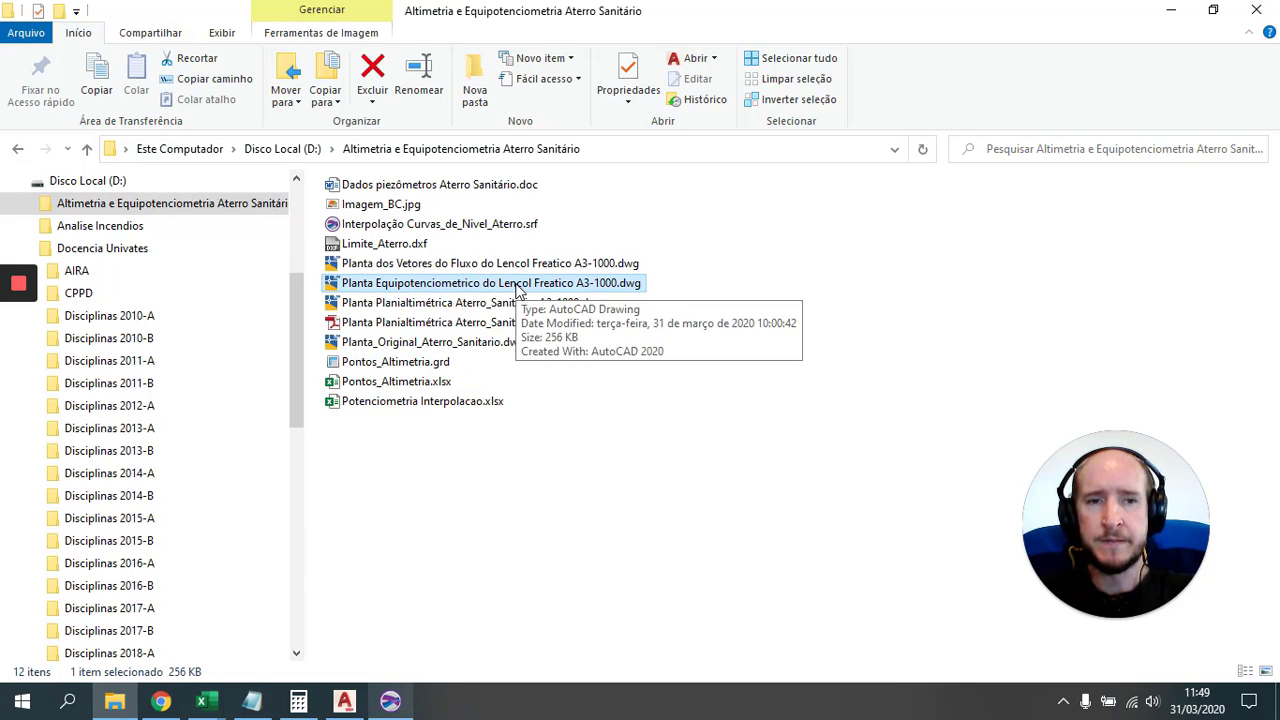
{"action": "double_click", "coordinate": [517, 288]}
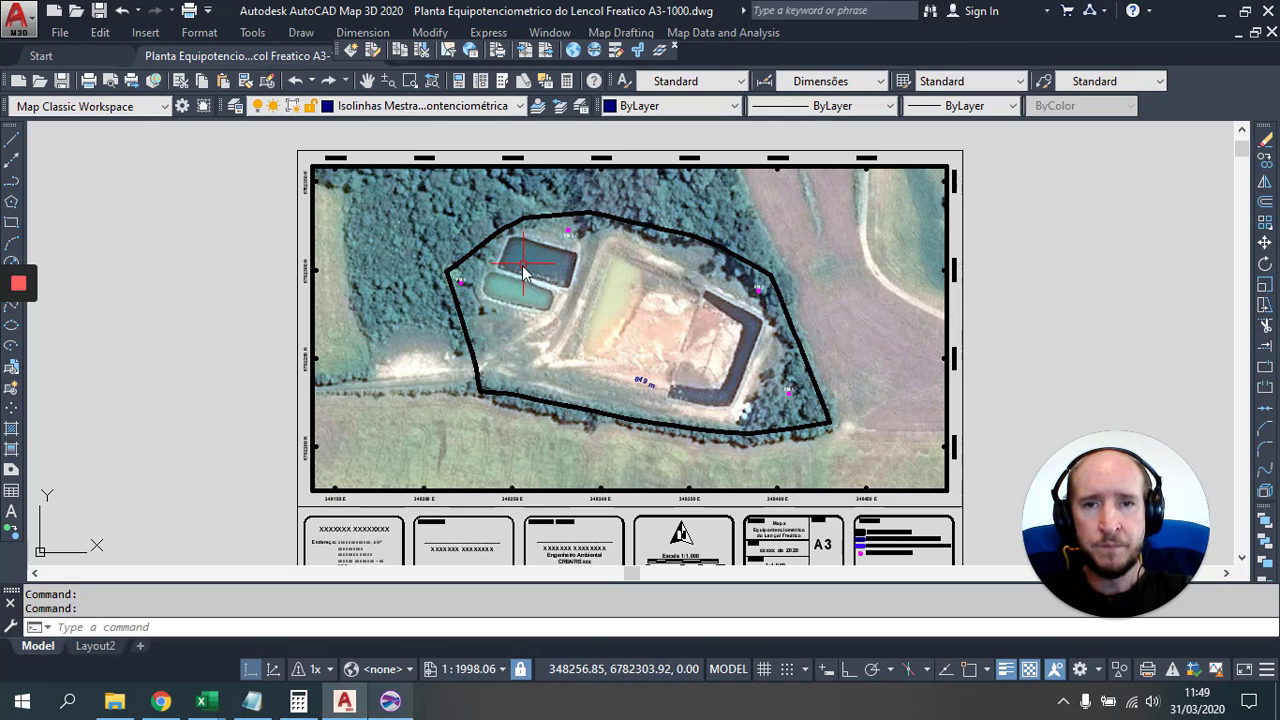
Step: Zoom and pan the aerial plan to look over wells PM 1 to PM 4 and the southern boundary
{"action": "scroll", "coordinate": [754, 380], "scroll_direction": "up", "scroll_amount": 4}
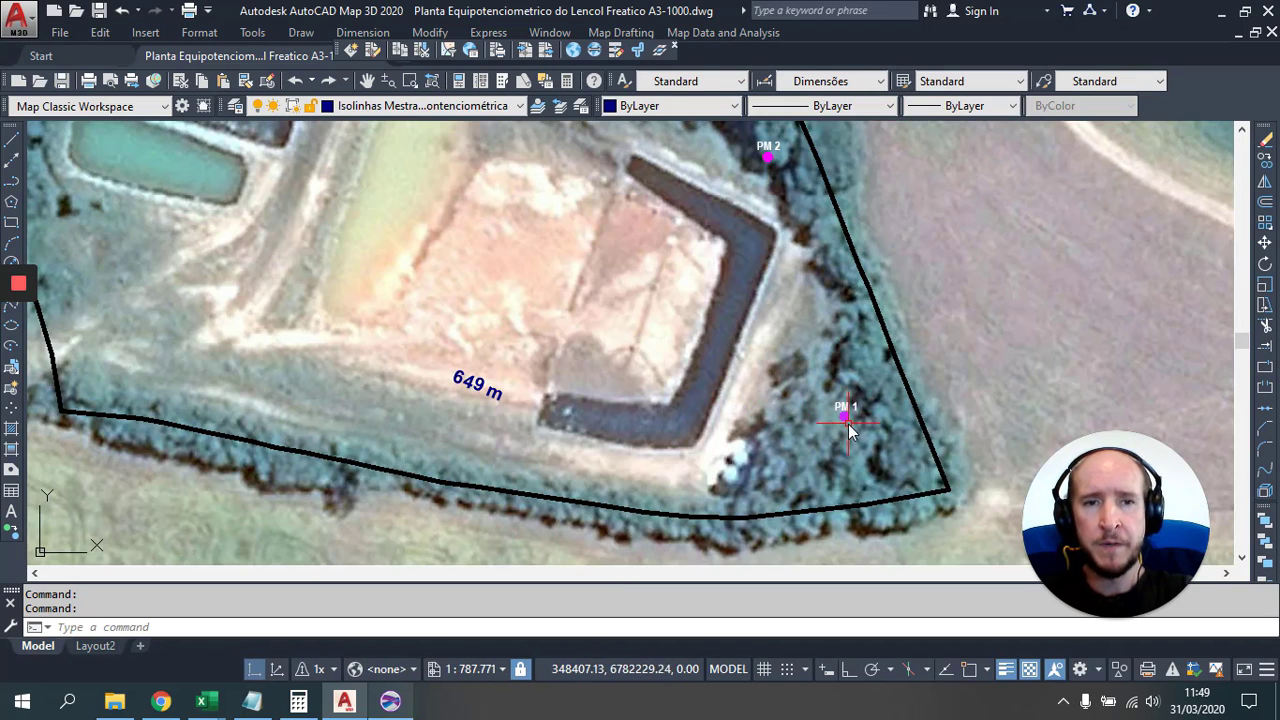
{"action": "left_click_drag", "start_coordinate": [774, 206], "coordinate": [854, 444]}
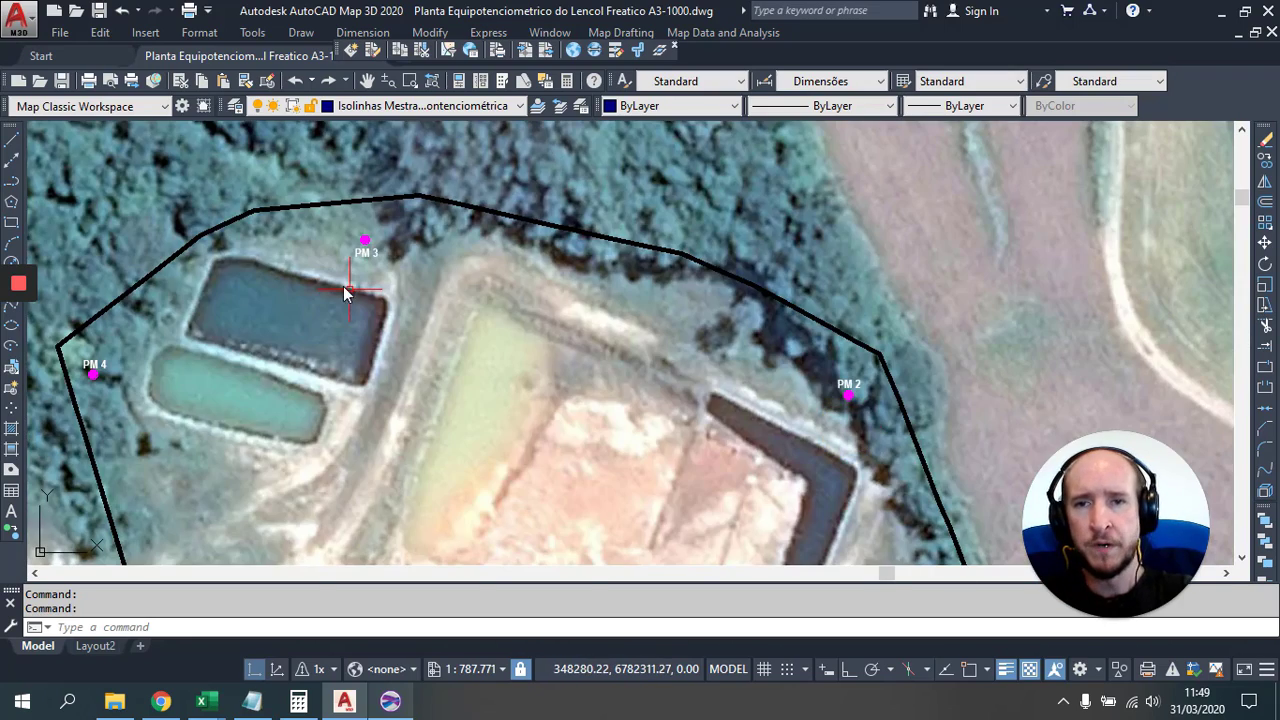
{"action": "left_click_drag", "start_coordinate": [451, 305], "coordinate": [615, 206]}
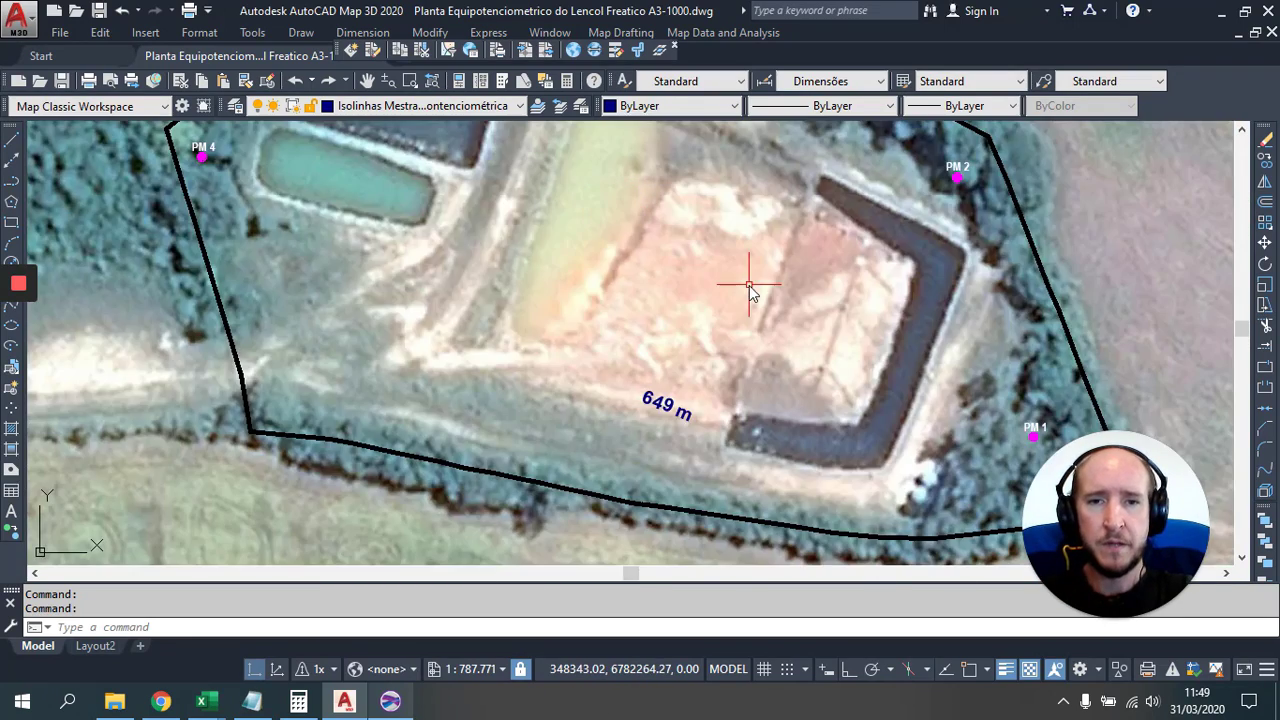
{"action": "scroll", "coordinate": [543, 286], "scroll_direction": "down", "scroll_amount": 2}
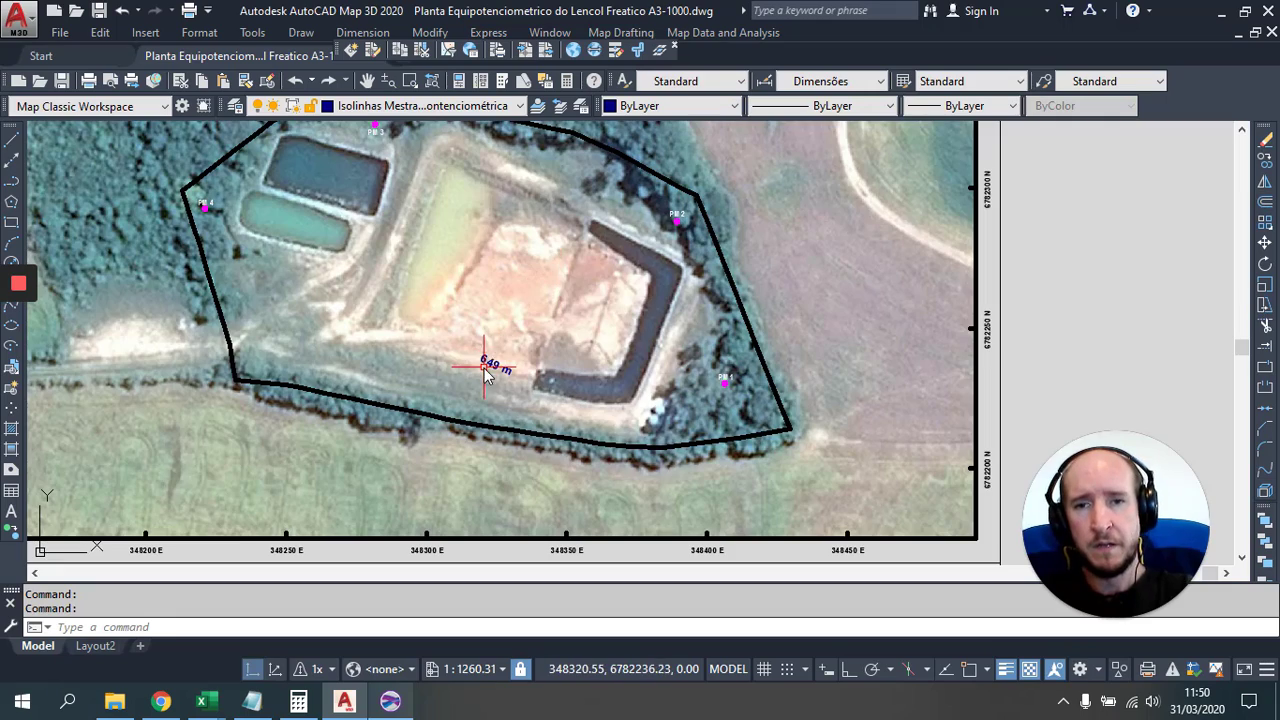
{"action": "scroll", "coordinate": [485, 370], "scroll_direction": "up", "scroll_amount": 4}
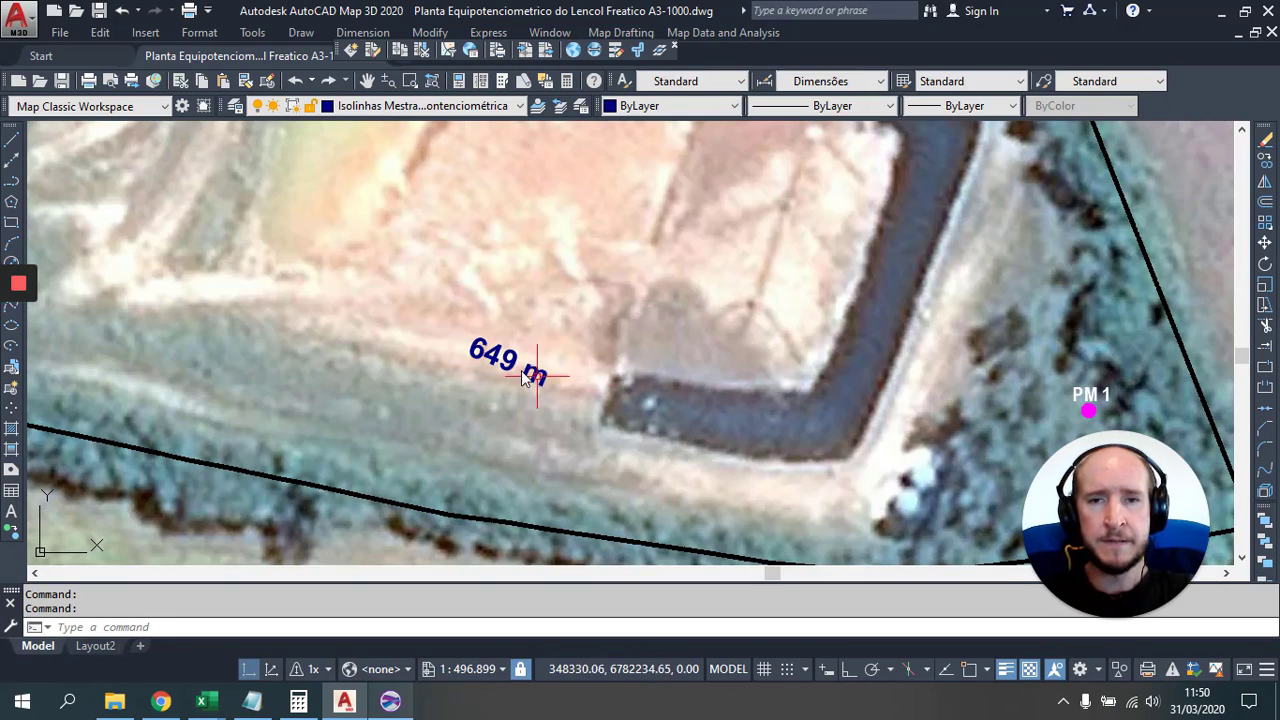
{"action": "scroll", "coordinate": [521, 375], "scroll_direction": "down", "scroll_amount": 5}
{"action": "scroll", "coordinate": [540, 320], "scroll_direction": "up", "scroll_amount": 1}
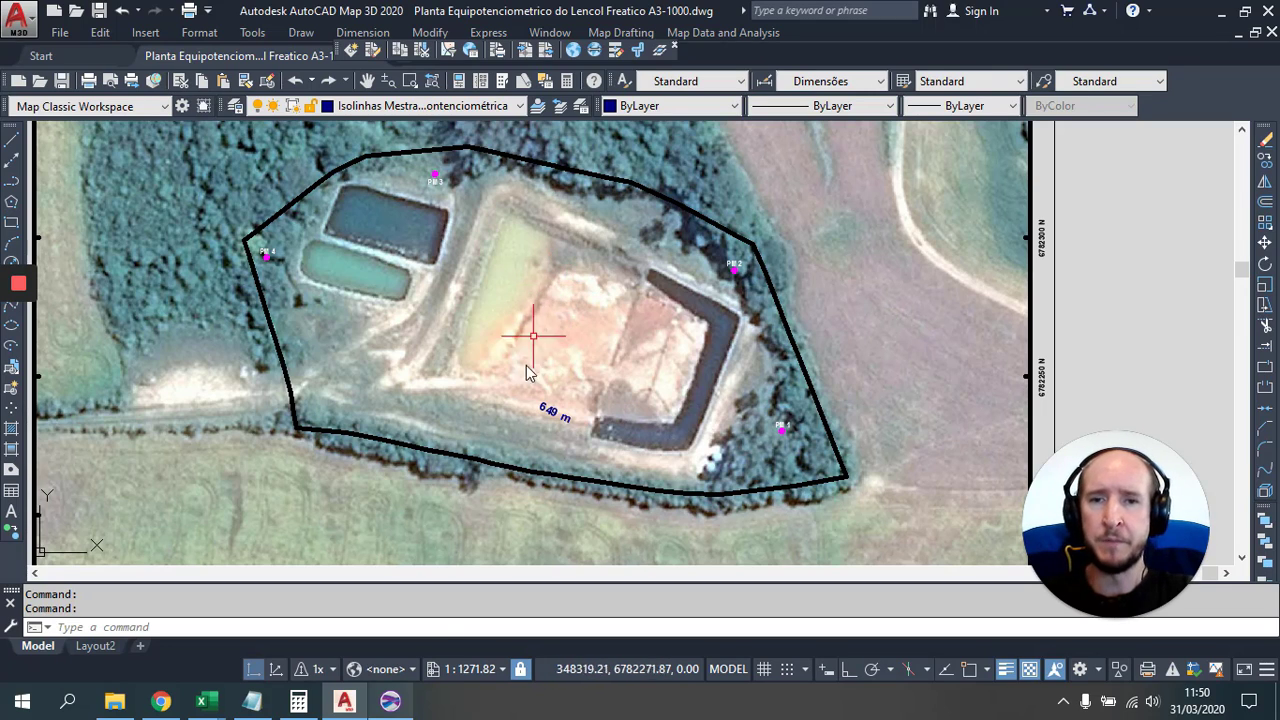
Step: In Surfer's Grid Data, choose Kriging and load Potenciometria Interpolacao.xlsx as the dataset
{"action": "left_click", "coordinate": [390, 701]}
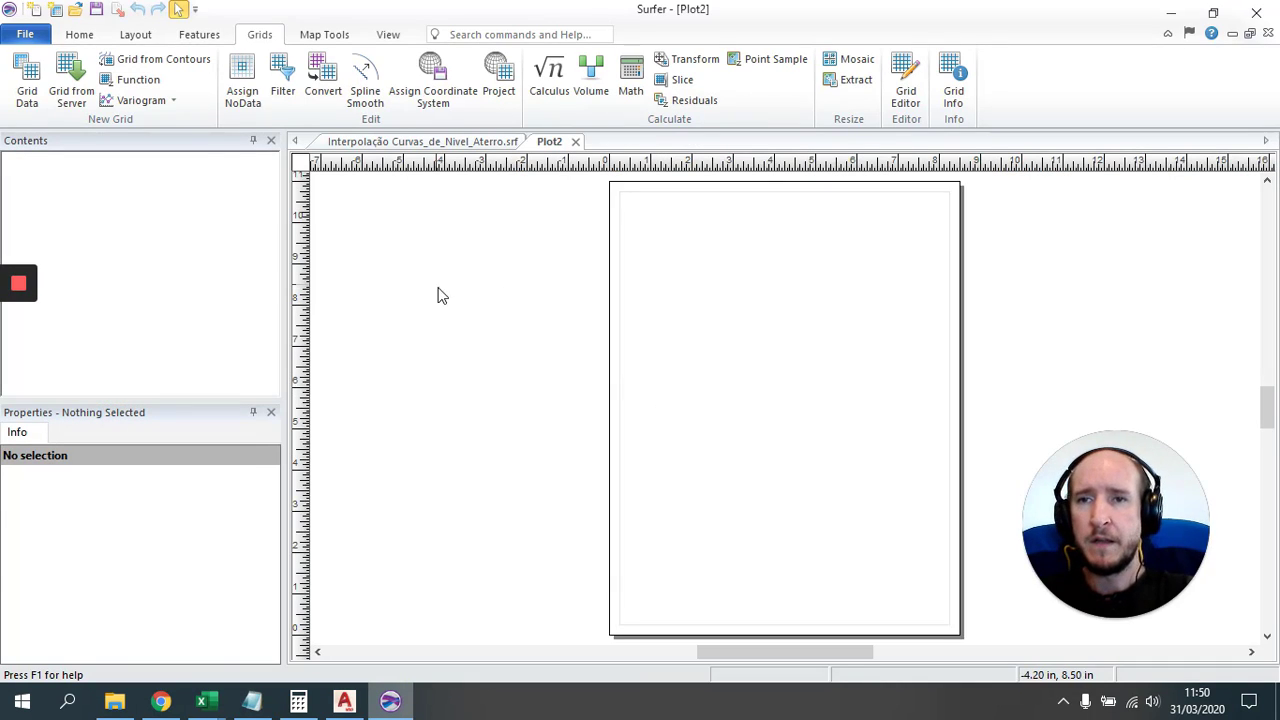
{"action": "left_click", "coordinate": [28, 80]}
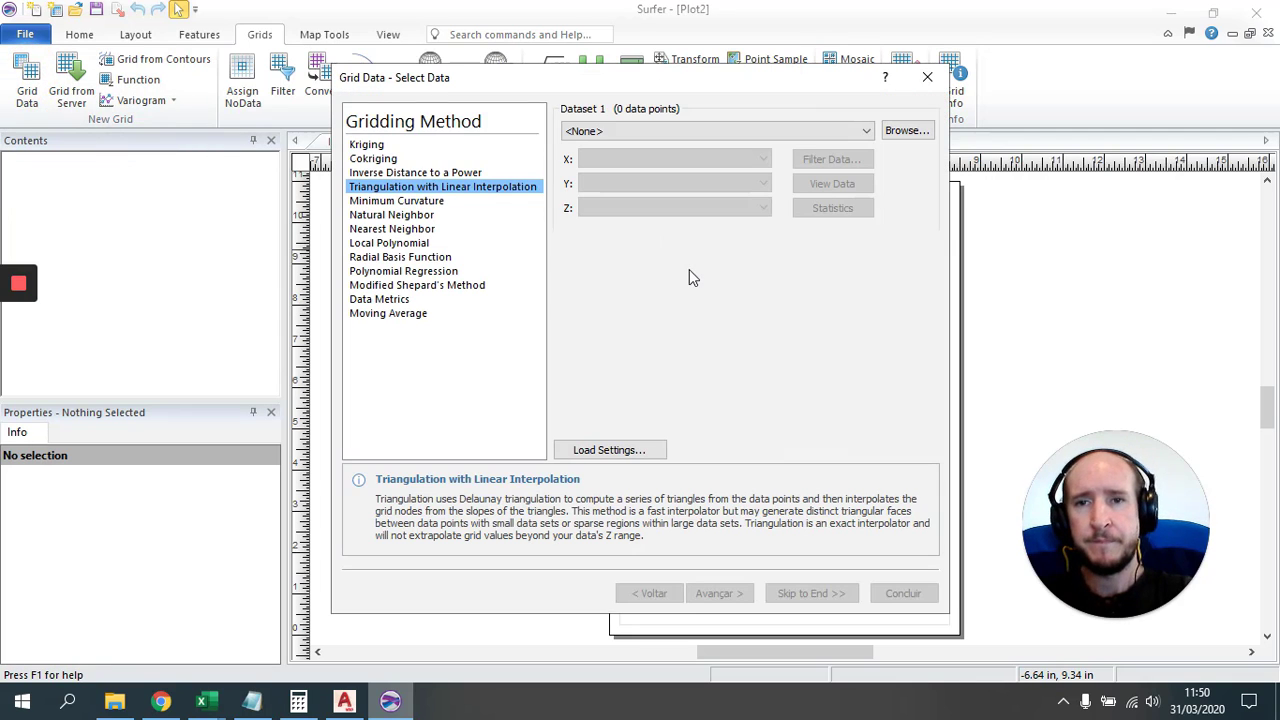
{"action": "left_click", "coordinate": [373, 146]}
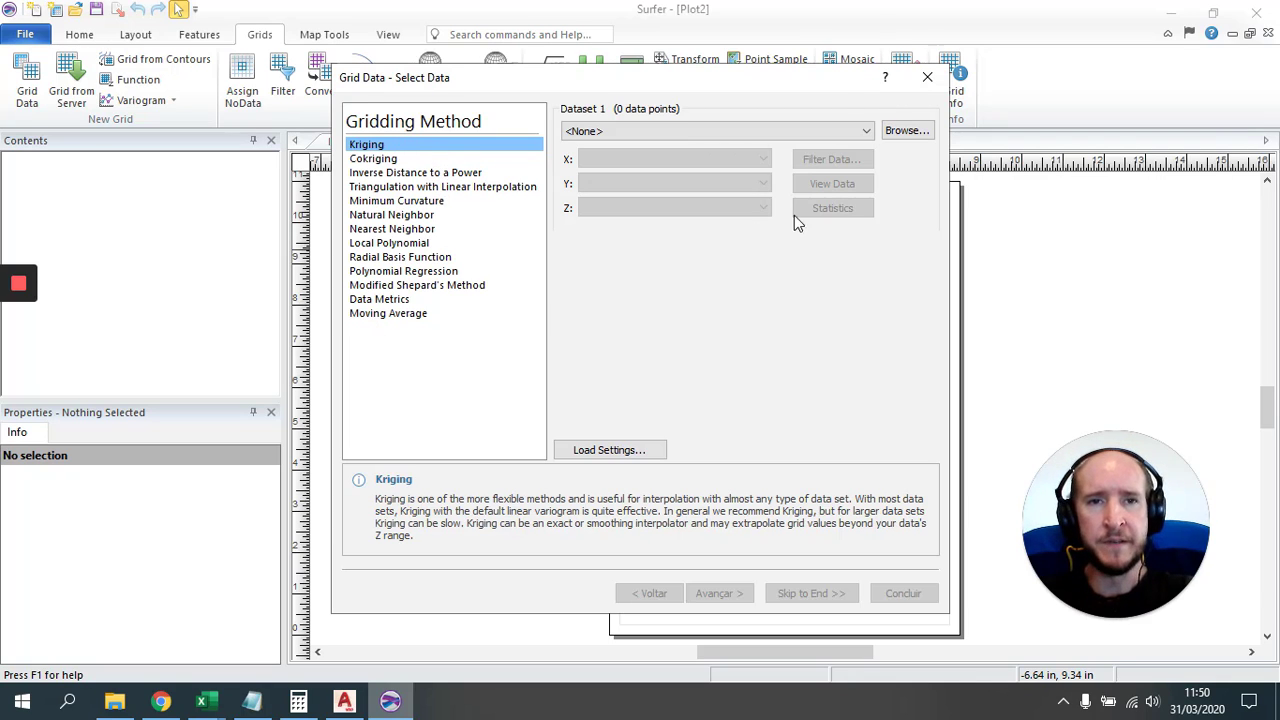
{"action": "left_click", "coordinate": [897, 131]}
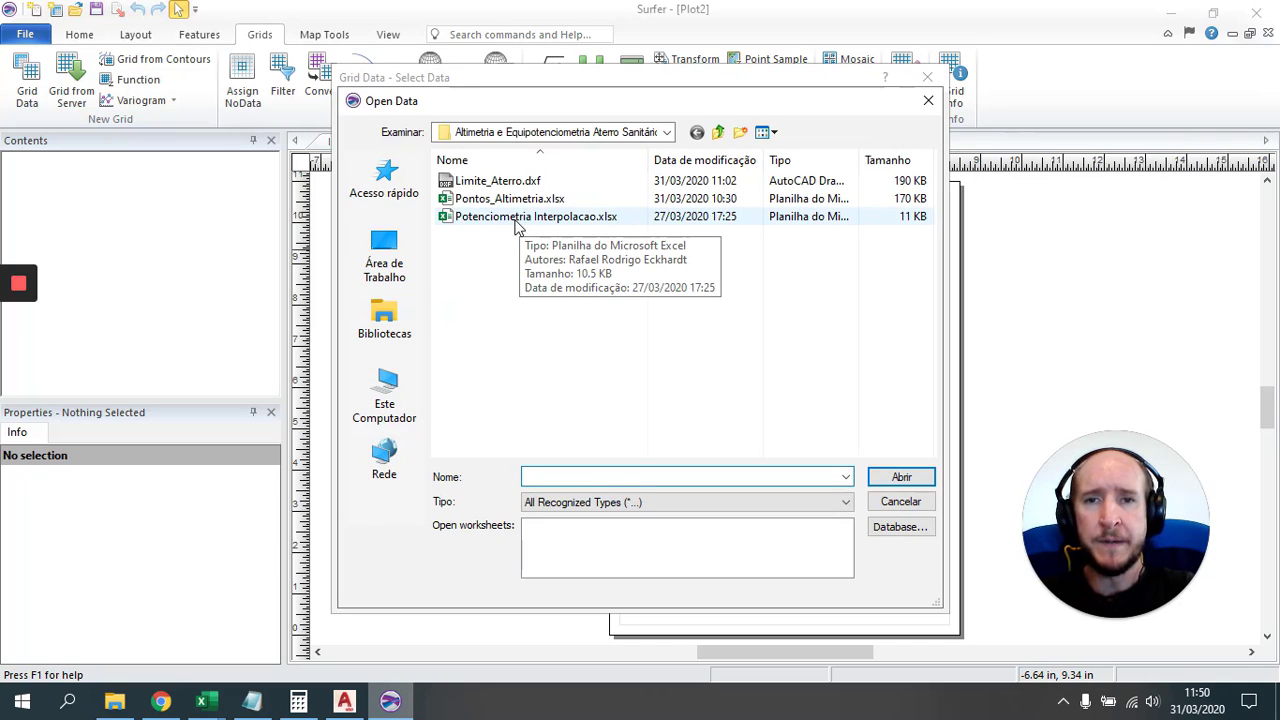
{"action": "left_click", "coordinate": [516, 220]}
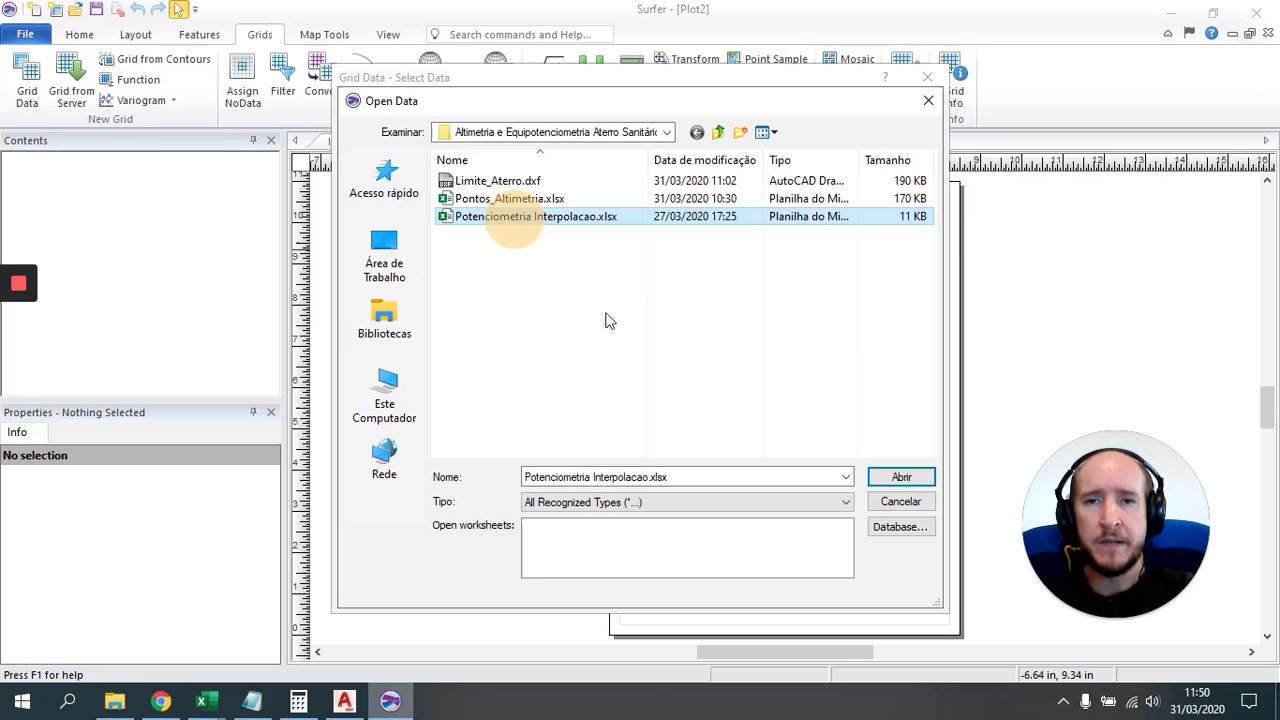
{"action": "left_click", "coordinate": [902, 478]}
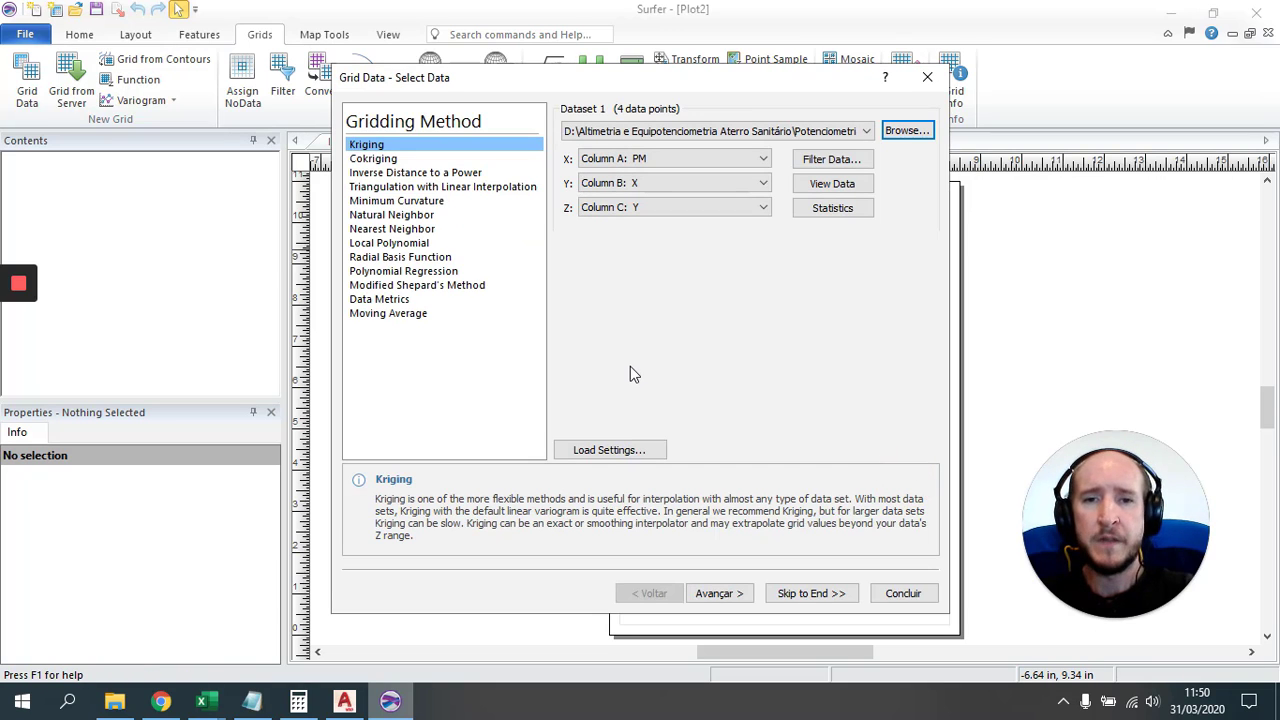
{"action": "left_click", "coordinate": [811, 593]}
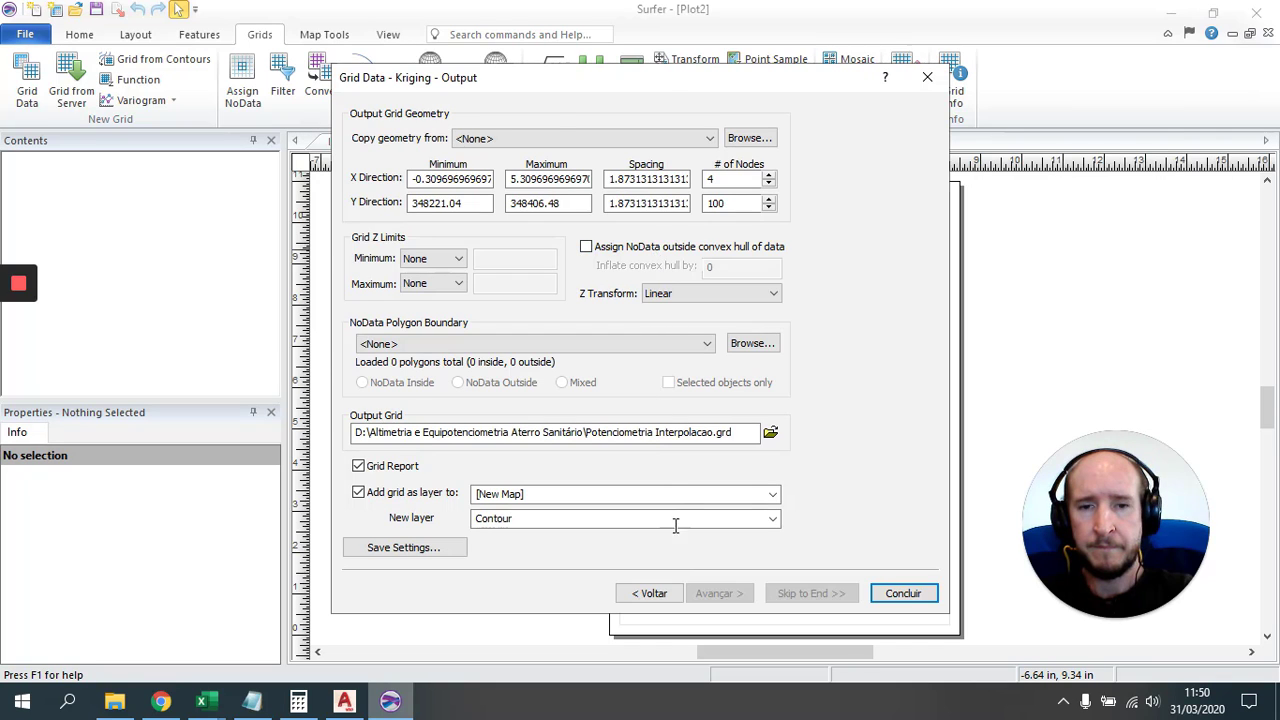
{"action": "left_click", "coordinate": [649, 593]}
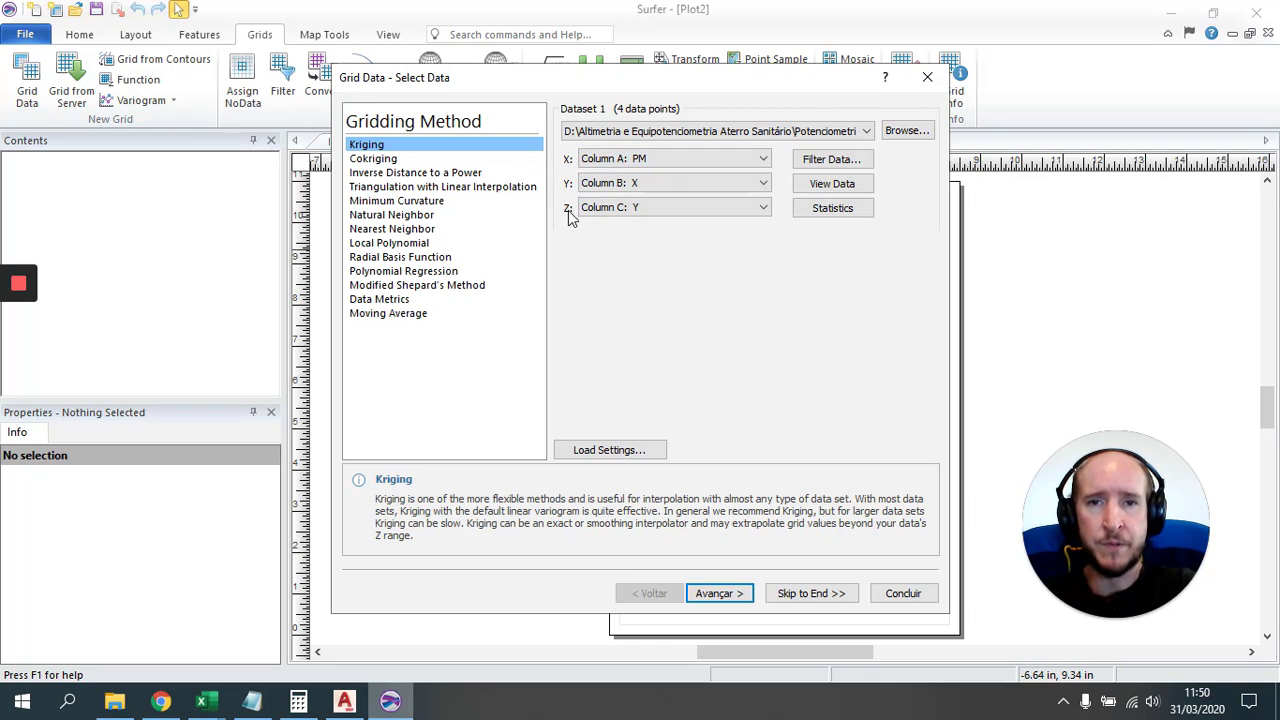
Step: Map X to Column B: X, Y to Column C: Y, and Z to Column E: Nivel Freatico
{"action": "left_click", "coordinate": [761, 165]}
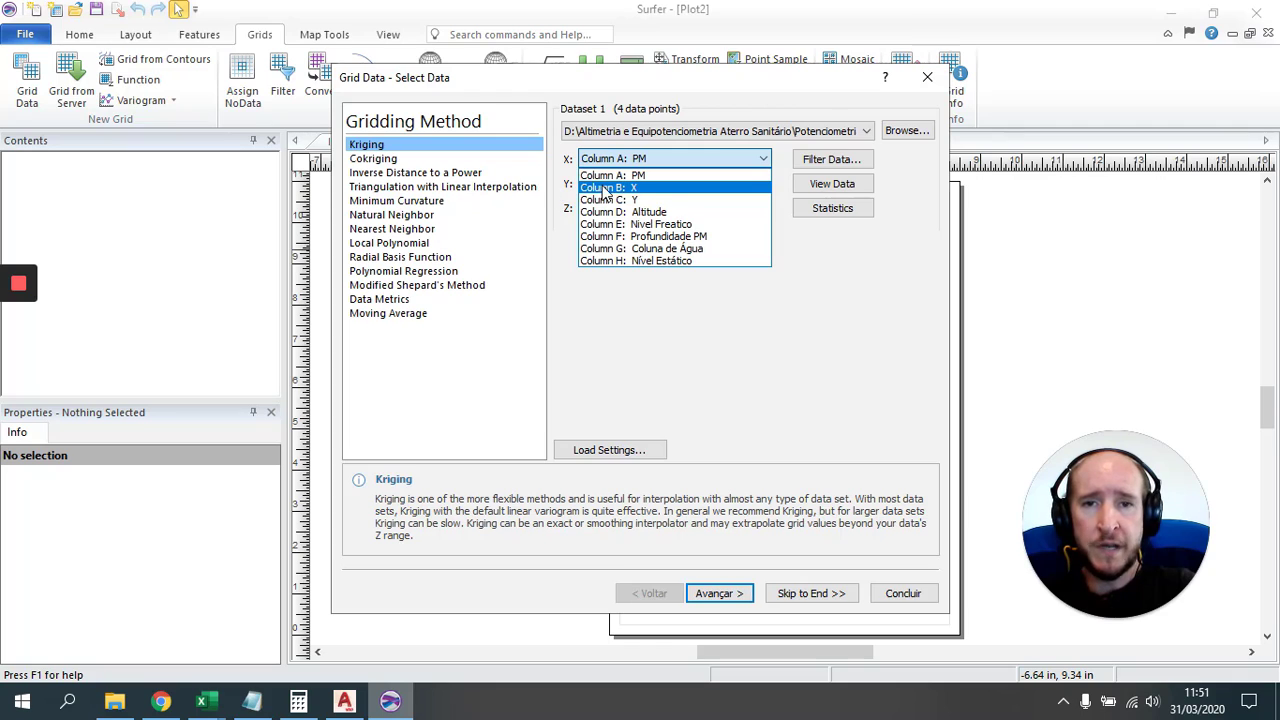
{"action": "left_click", "coordinate": [643, 189]}
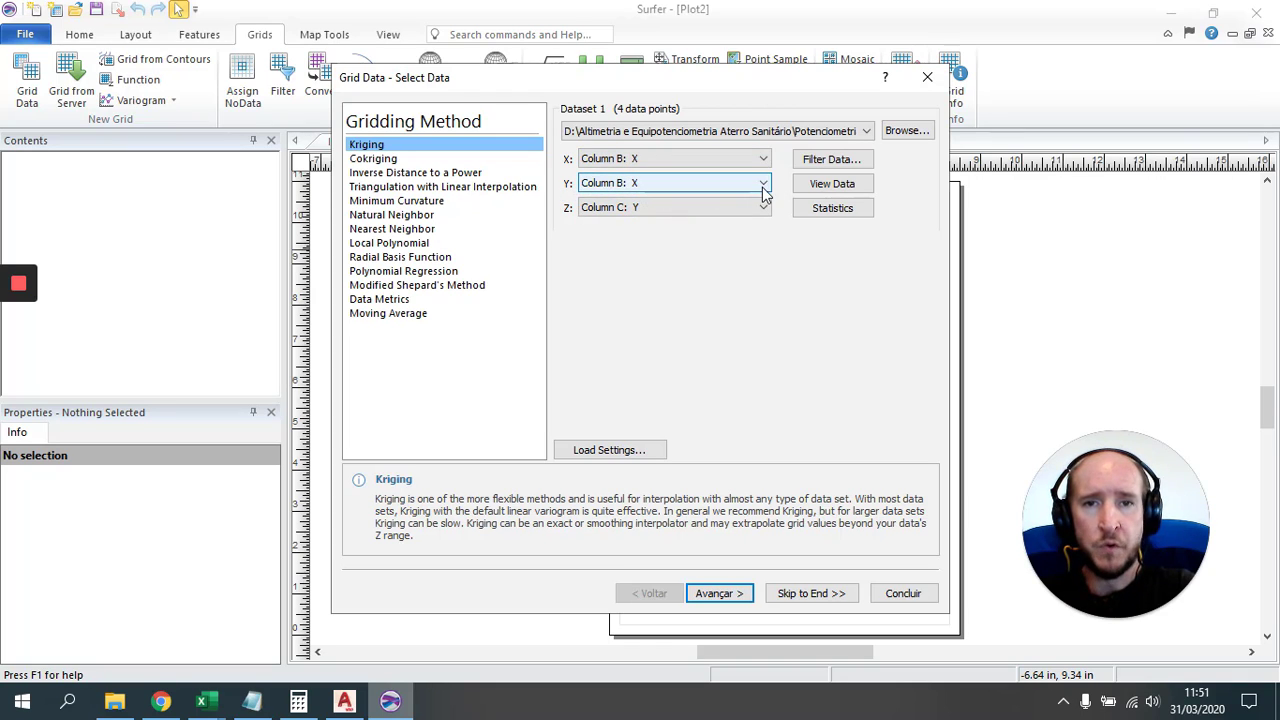
{"action": "left_click", "coordinate": [763, 183]}
{"action": "left_click", "coordinate": [651, 224]}
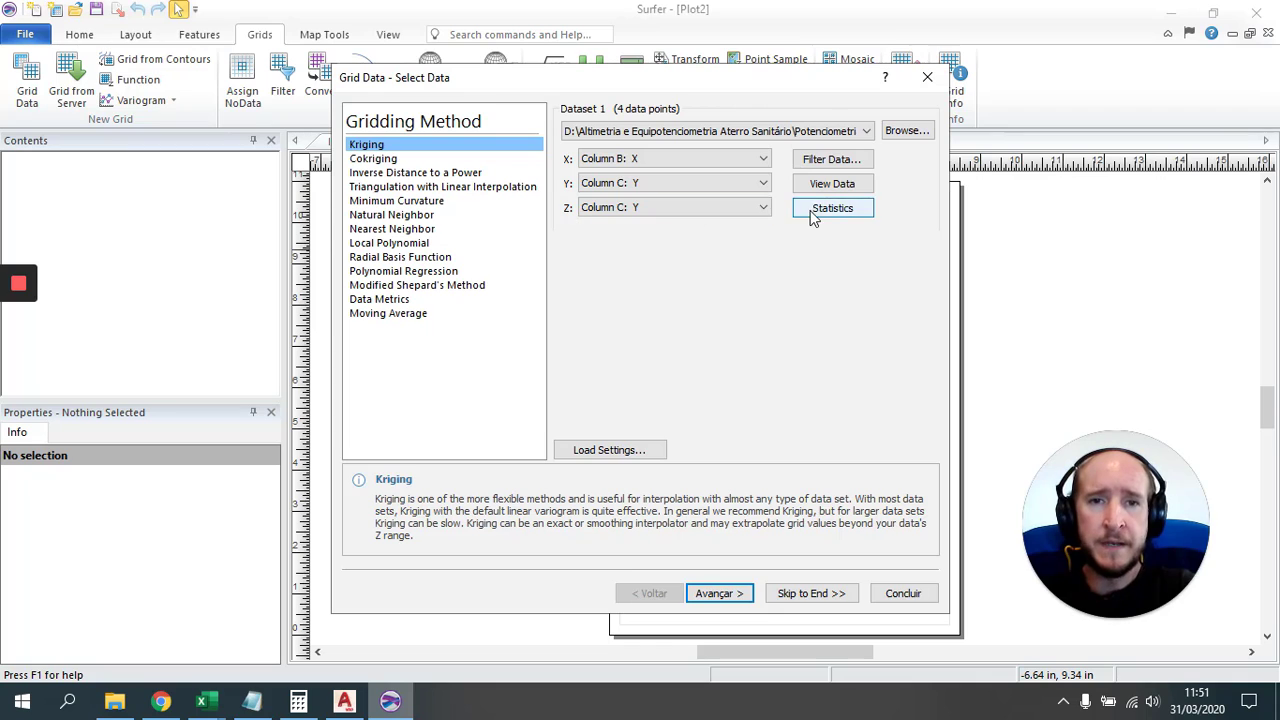
{"action": "left_click", "coordinate": [764, 208]}
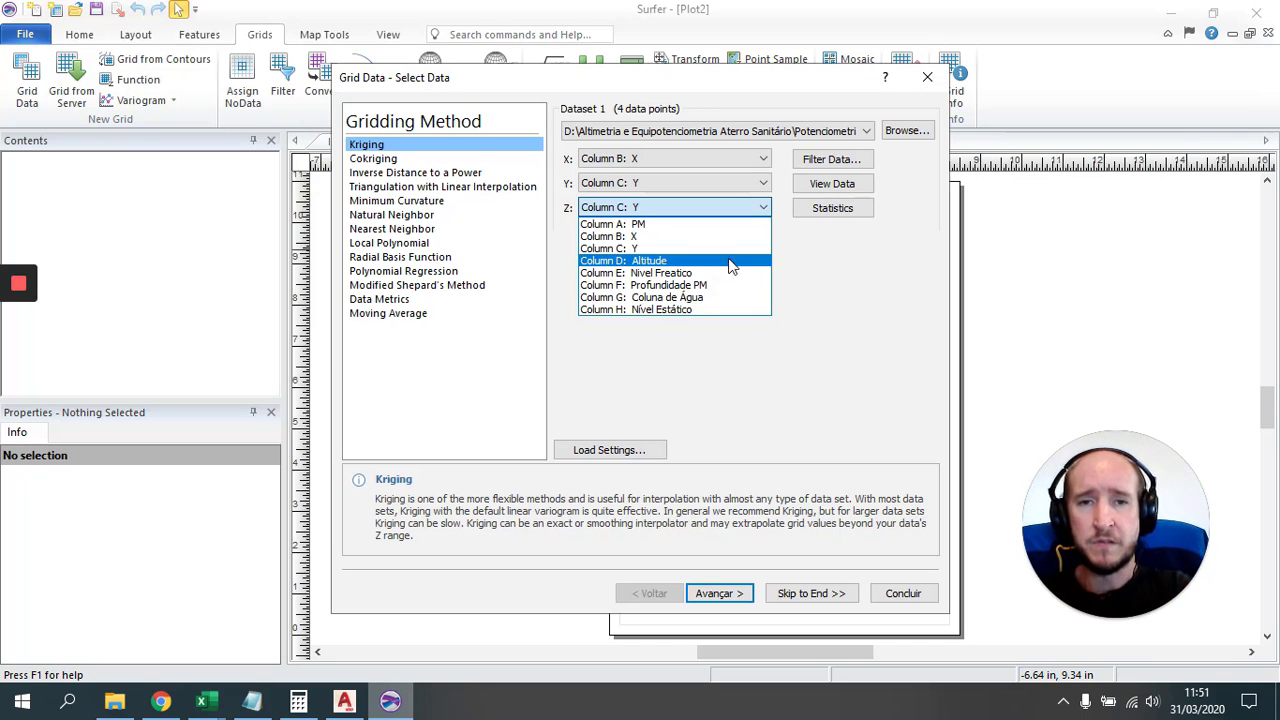
{"action": "left_click", "coordinate": [650, 274]}
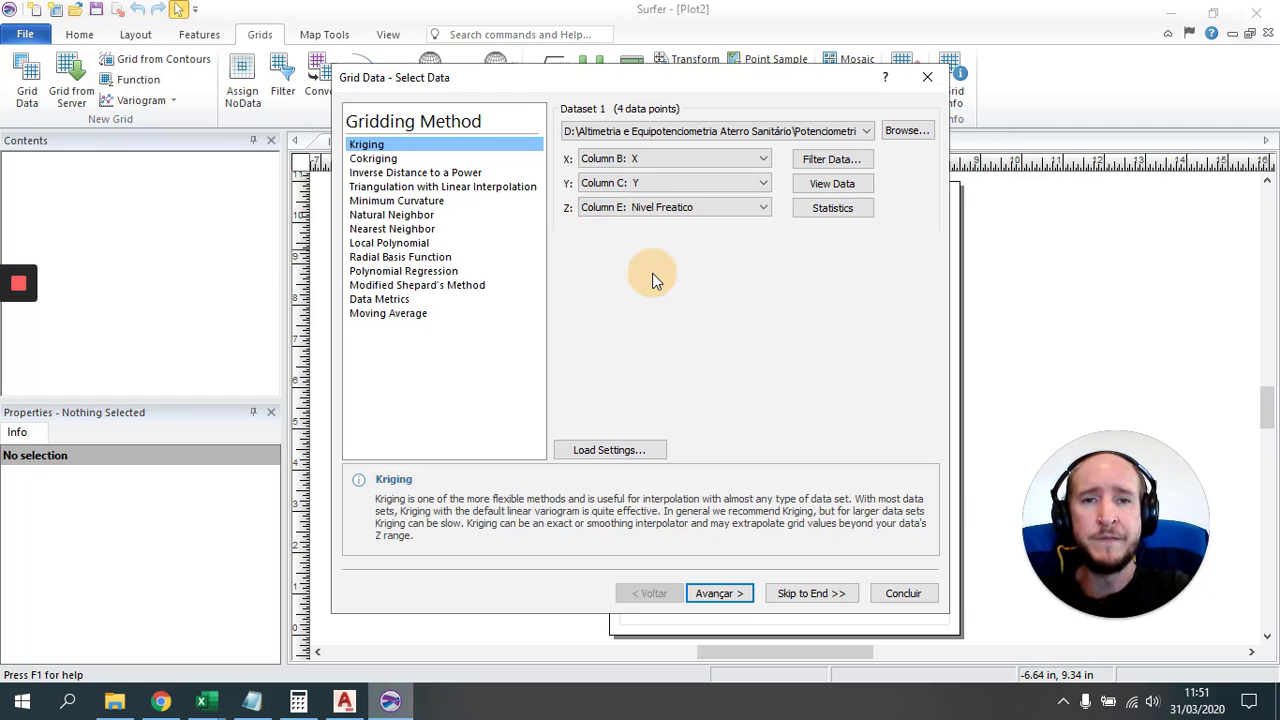
{"action": "left_click", "coordinate": [812, 594]}
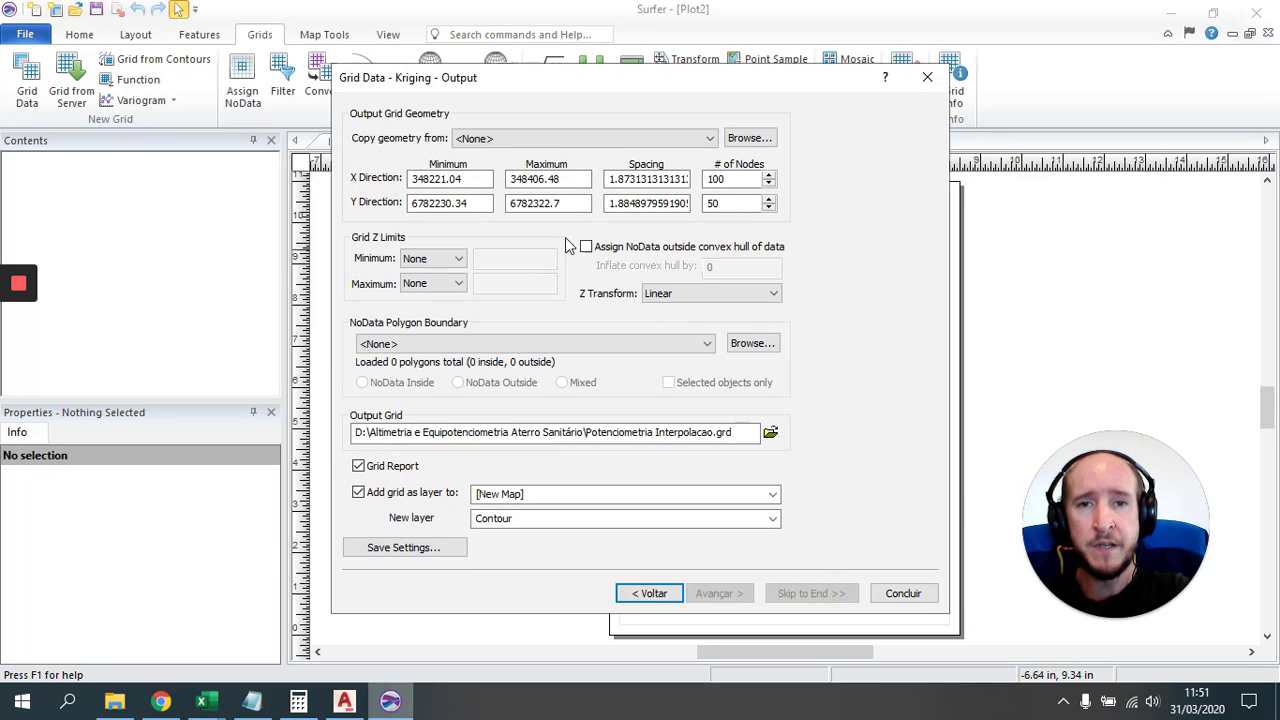
Step: Set the grid X limits to minimum 348200 and maximum 348450
{"action": "left_click", "coordinate": [438, 178]}
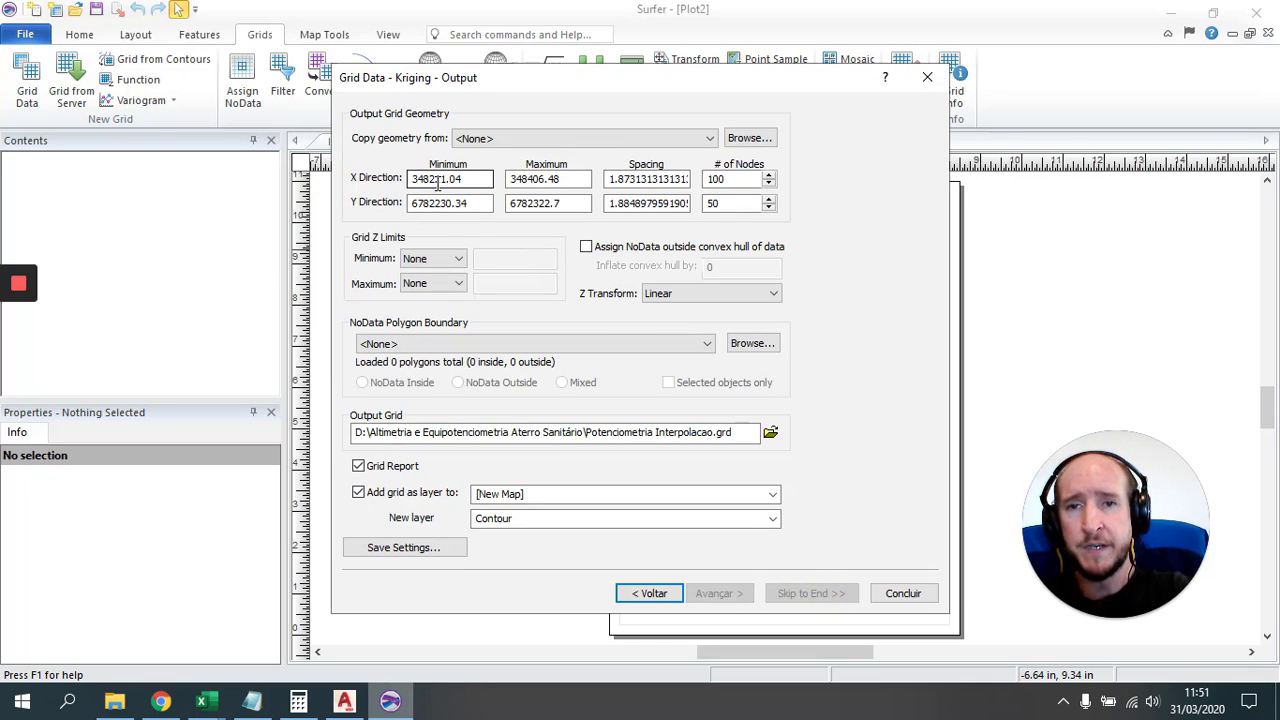
{"action": "left_click_drag", "start_coordinate": [434, 178], "coordinate": [475, 180]}
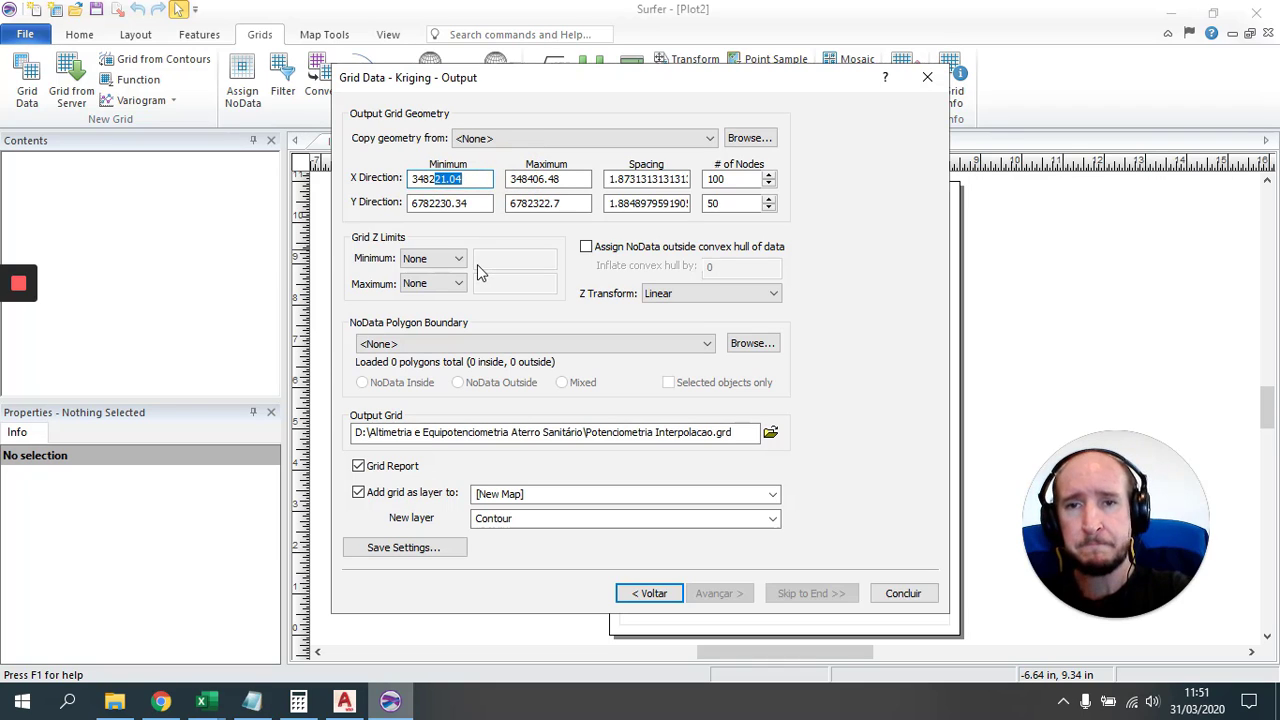
{"action": "key", "text": "BackSpace"}
{"action": "key", "text": "BackSpace"}
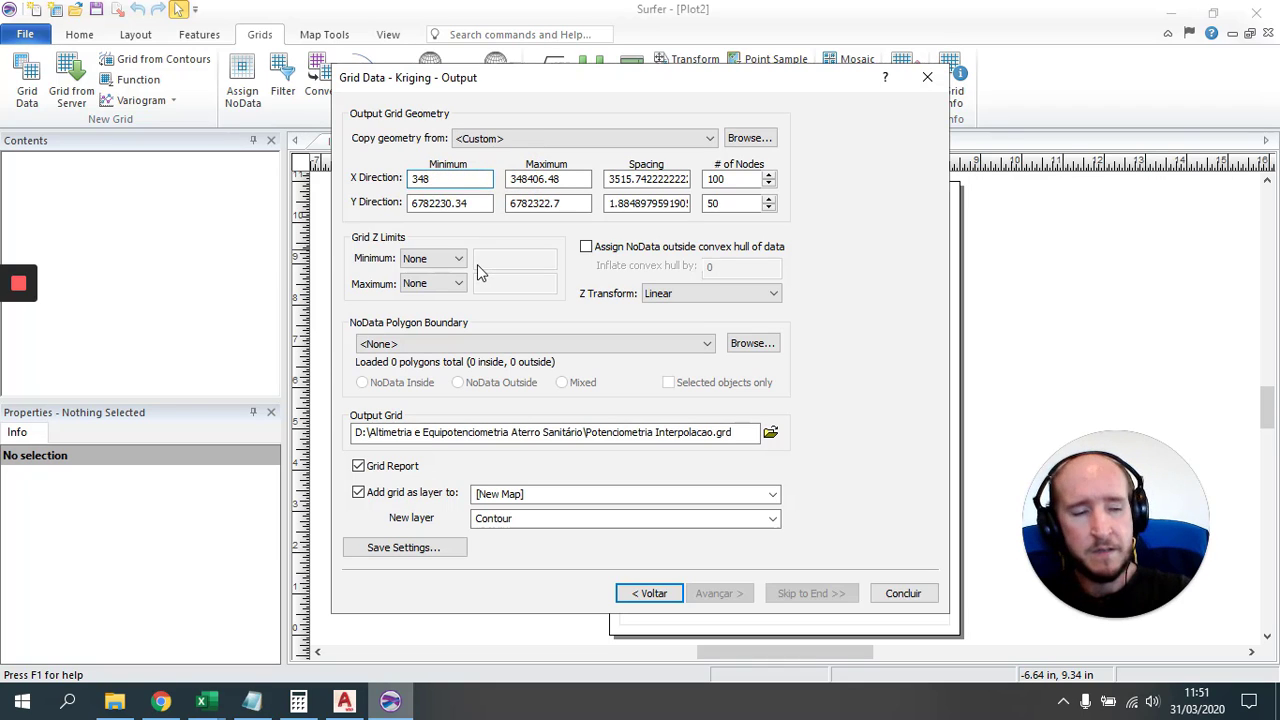
{"action": "type", "text": "200"}
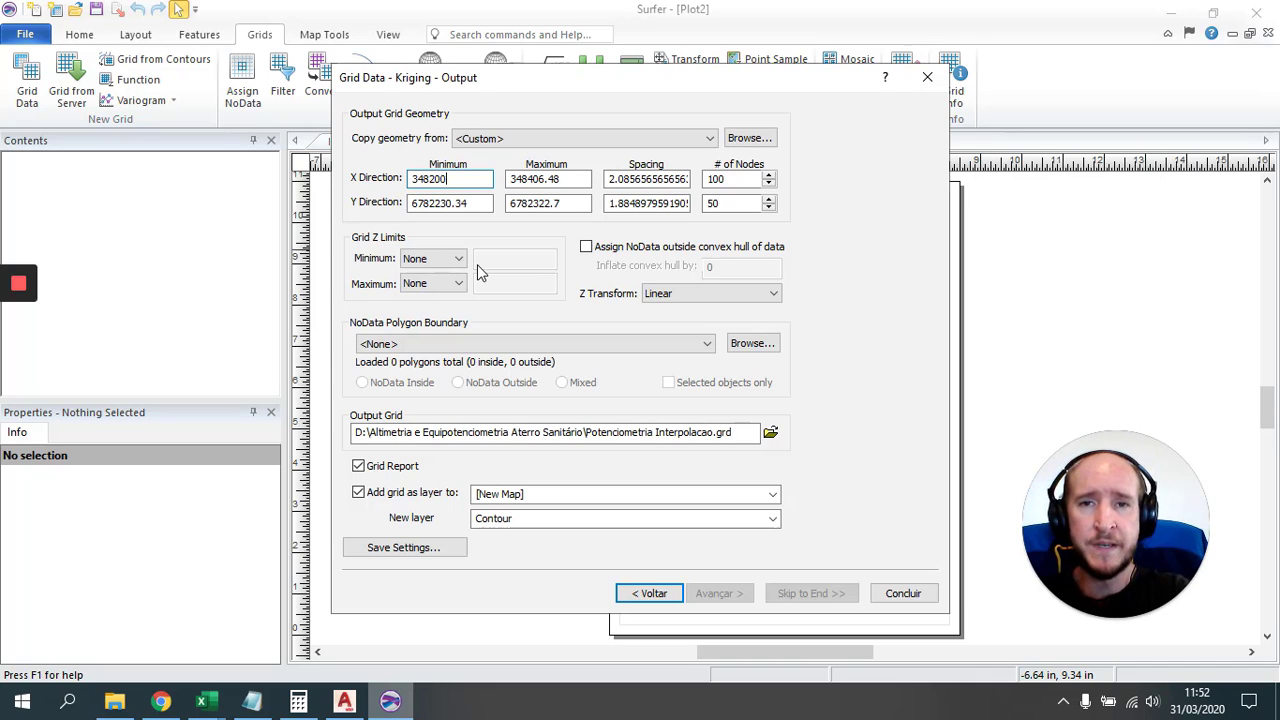
{"action": "key", "text": "Tab"}
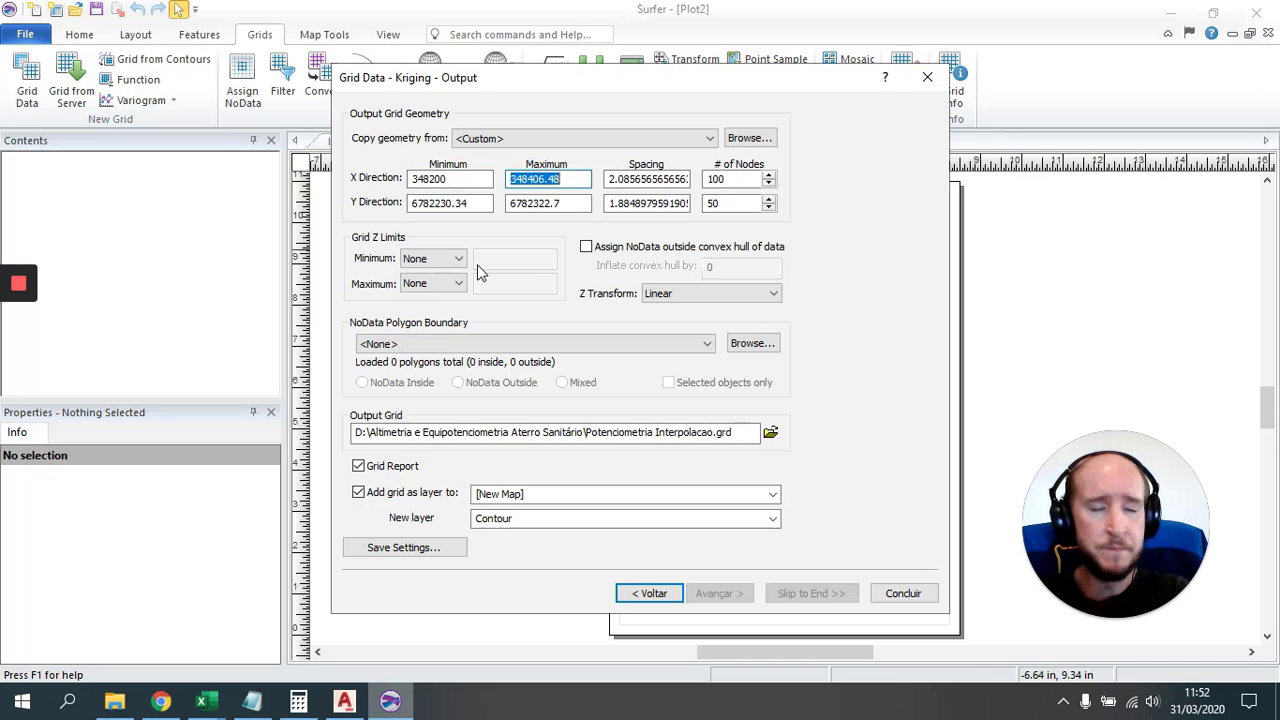
{"action": "key", "text": "End"}
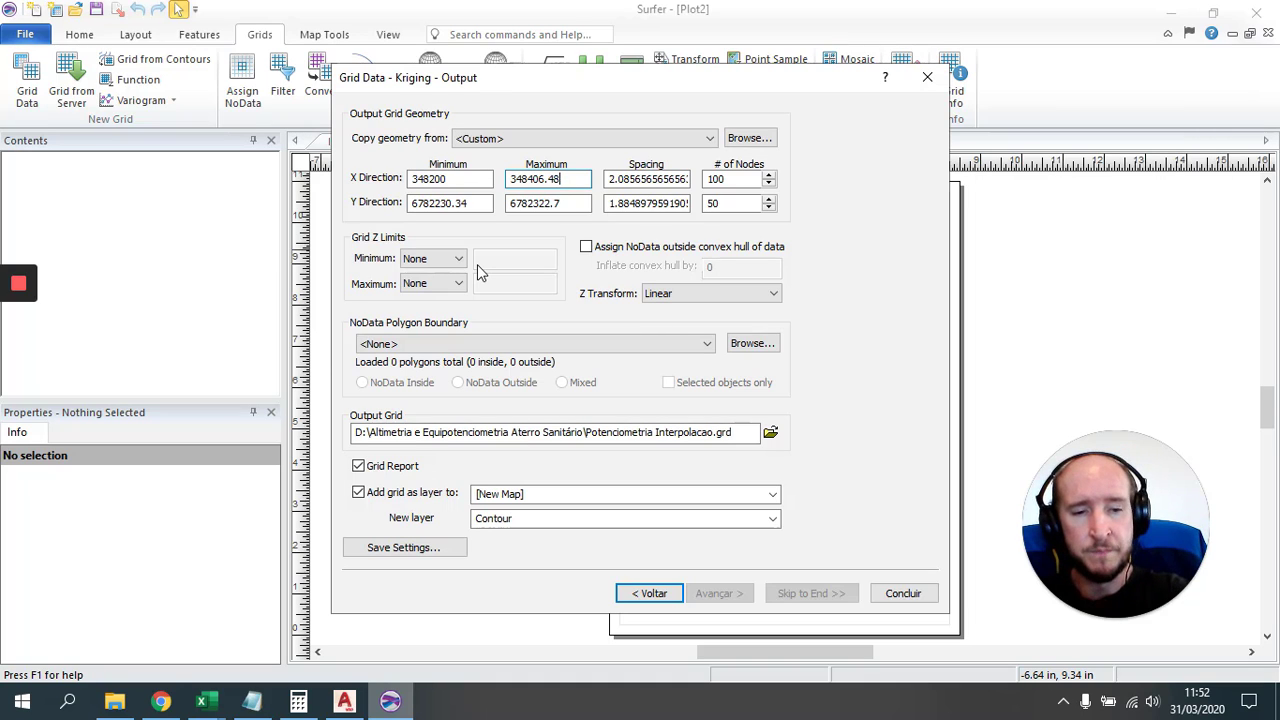
{"action": "key", "text": "BackSpace"}
{"action": "key", "text": "BackSpace"}
{"action": "key", "text": "BackSpace"}
{"action": "key", "text": "BackSpace"}
{"action": "key", "text": "BackSpace"}
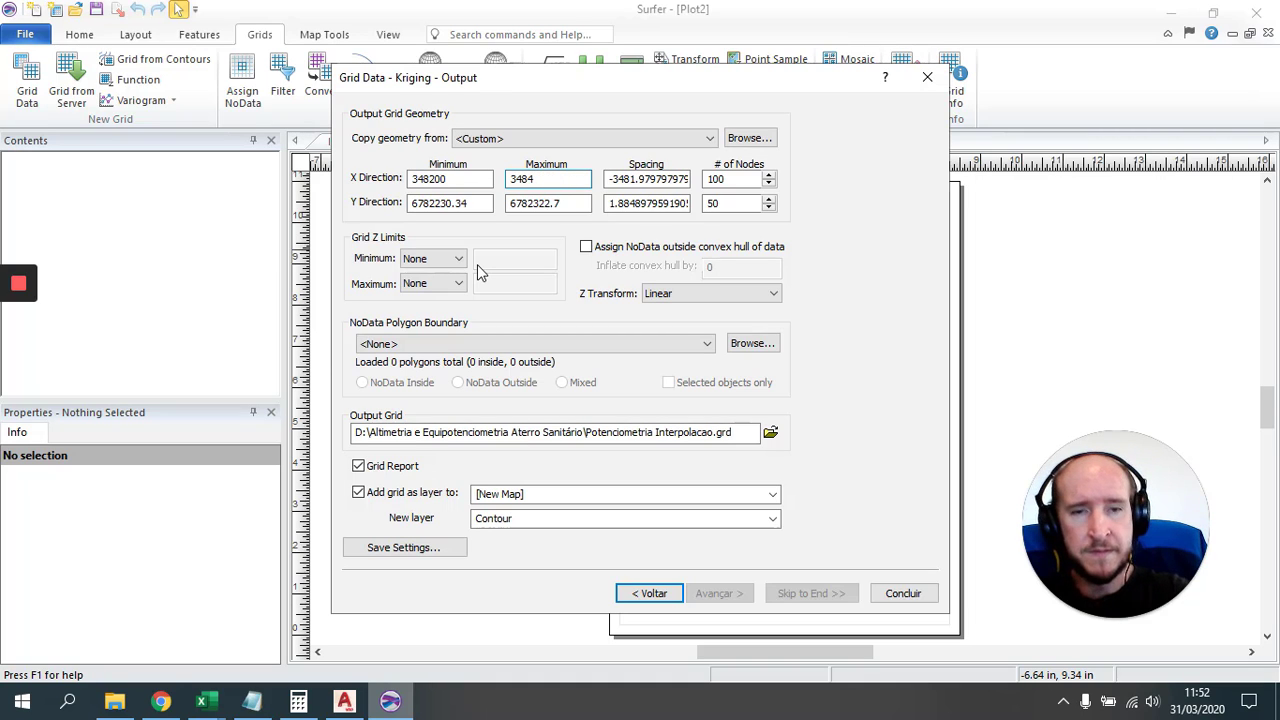
{"action": "type", "text": "50"}
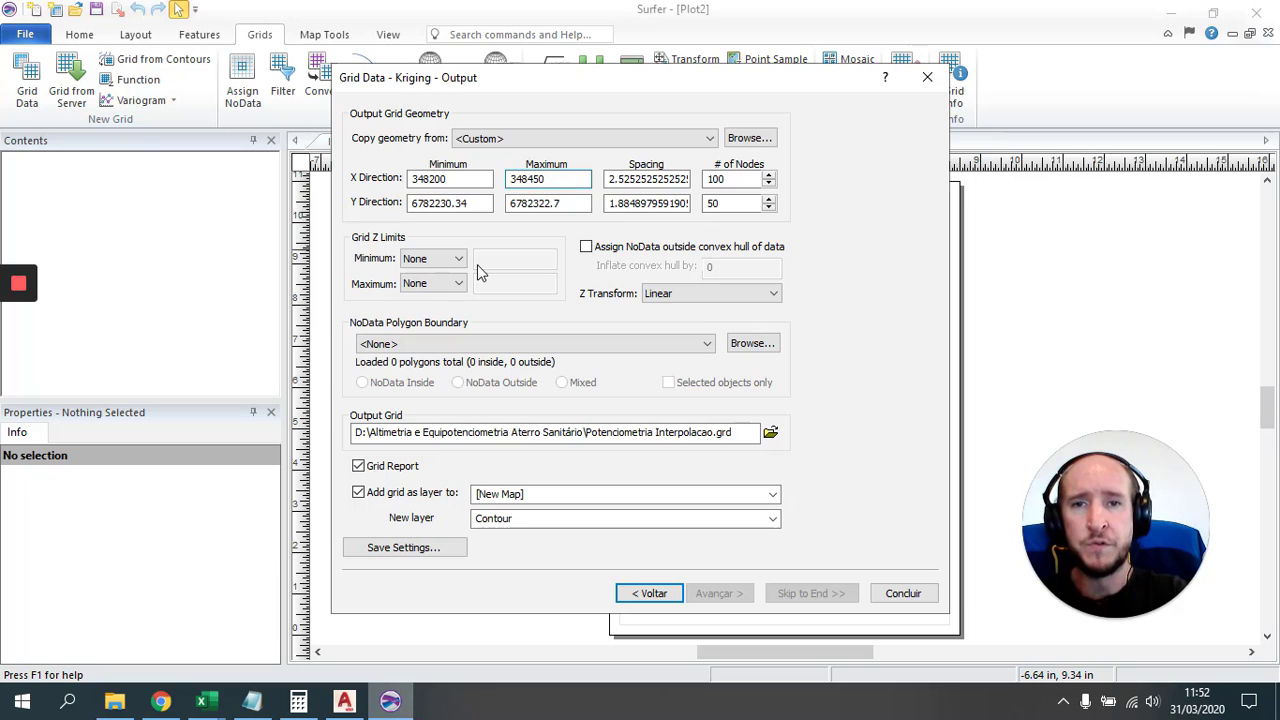
Step: Set the grid Y limits to minimum 6782200 and maximum 6782340
{"action": "key", "text": "Tab"}
{"action": "key", "text": "Tab"}
{"action": "key", "text": "Tab"}
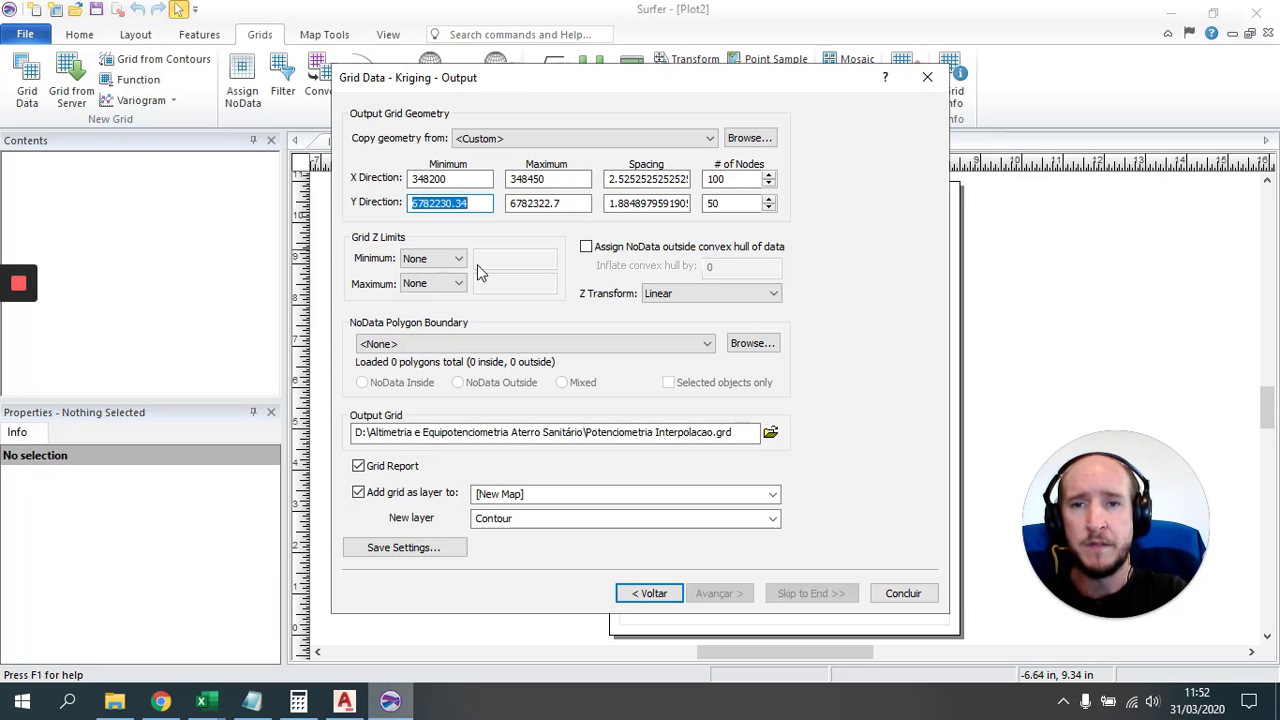
{"action": "key", "text": "End"}
{"action": "key", "text": "BackSpace"}
{"action": "key", "text": "BackSpace"}
{"action": "key", "text": "BackSpace"}
{"action": "key", "text": "BackSpace"}
{"action": "key", "text": "BackSpace"}
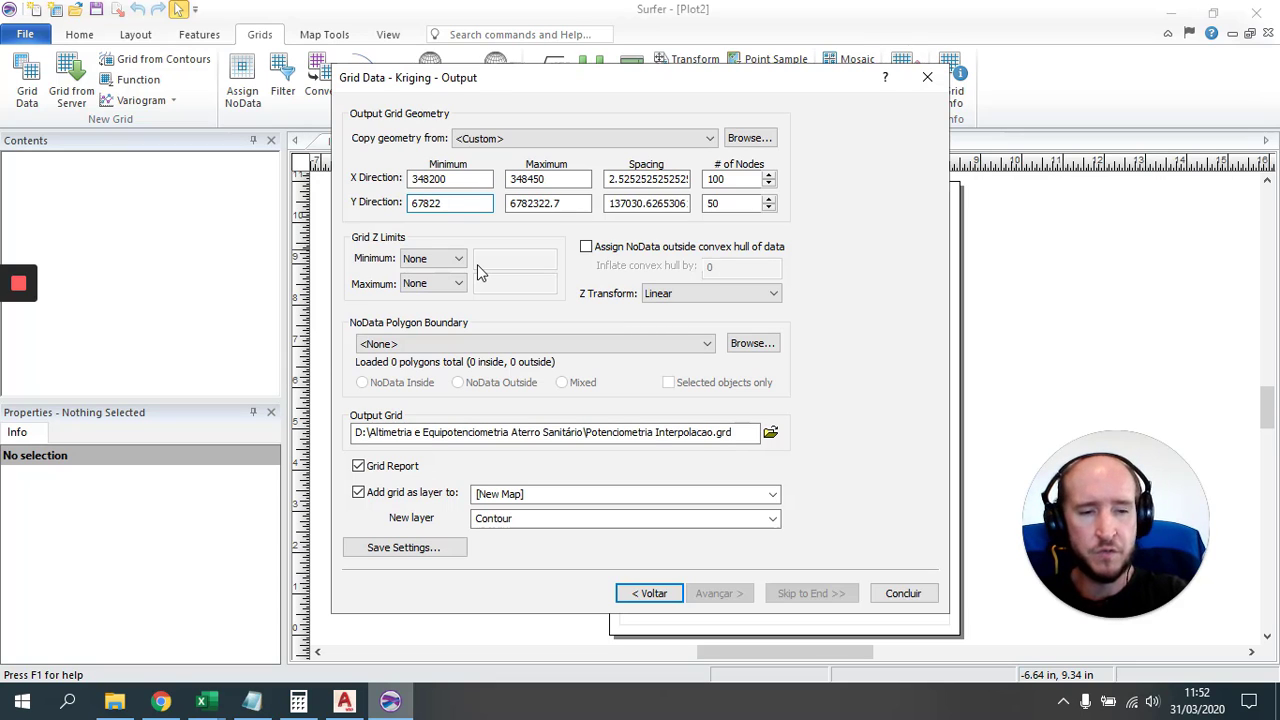
{"action": "type", "text": "00"}
{"action": "key", "text": "Tab"}
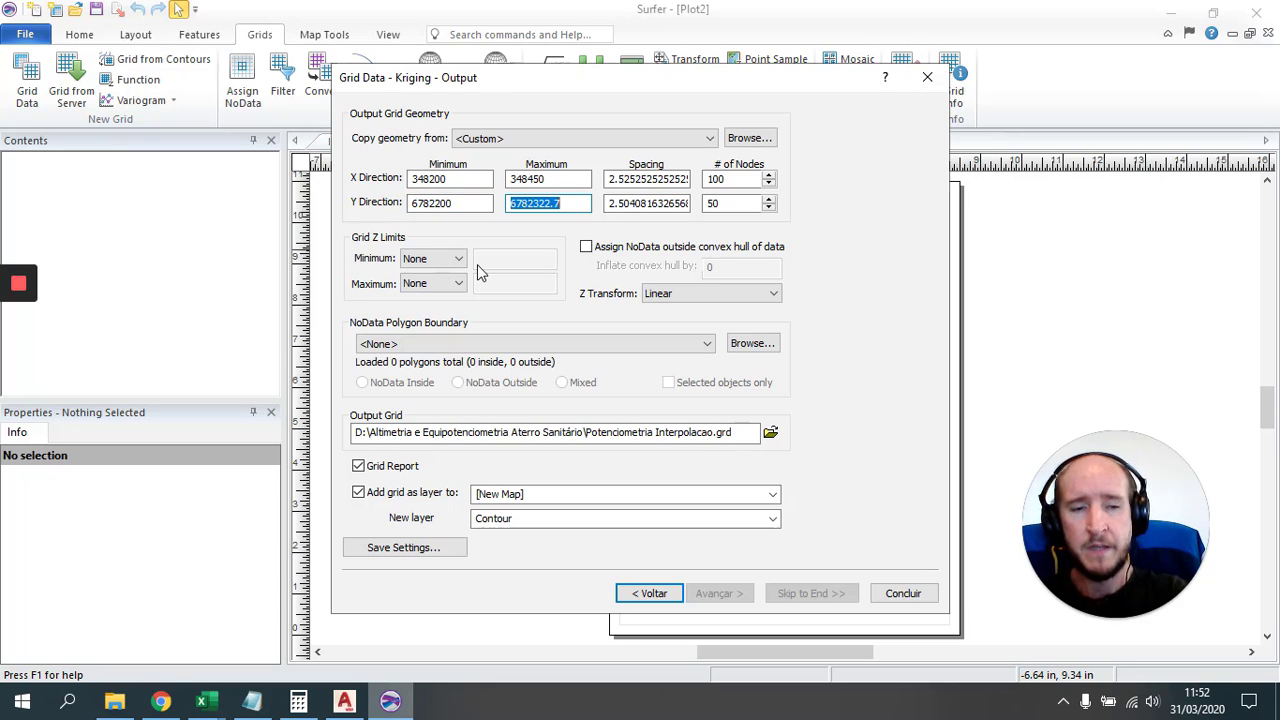
{"action": "key", "text": "End"}
{"action": "key", "text": "BackSpace"}
{"action": "key", "text": "BackSpace"}
{"action": "key", "text": "BackSpace"}
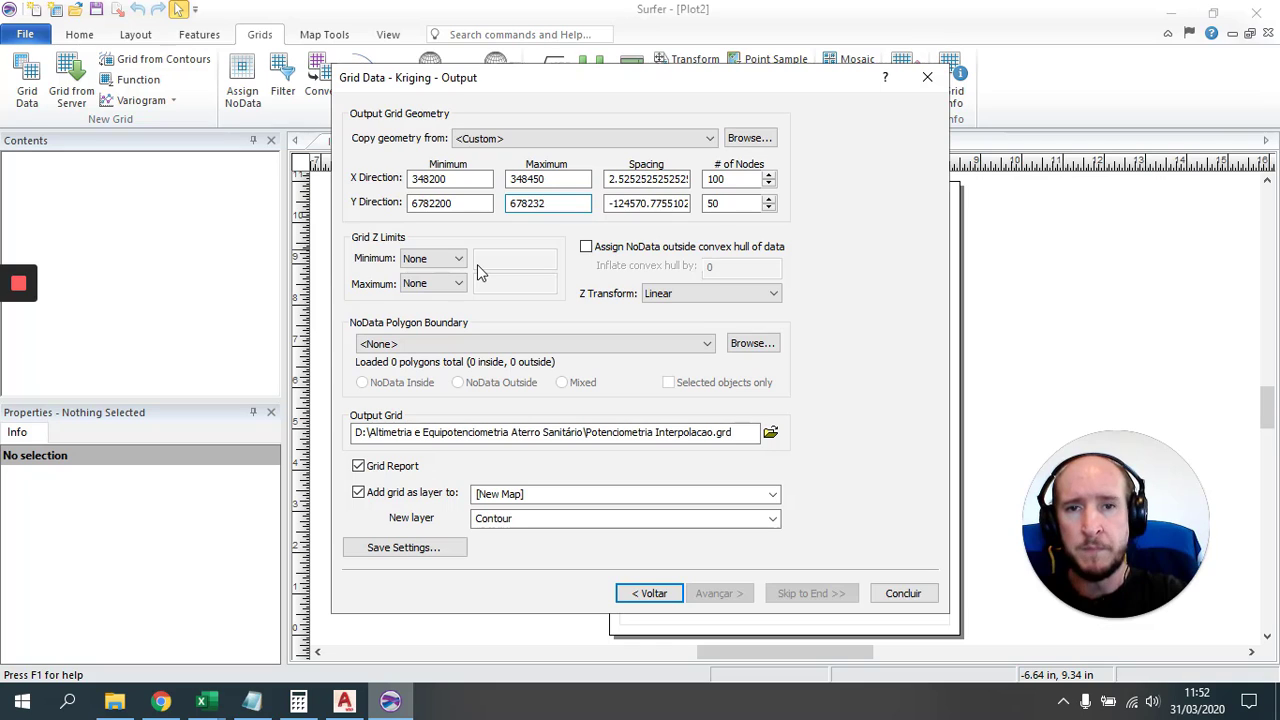
{"action": "key", "text": "BackSpace"}
{"action": "type", "text": "4"}
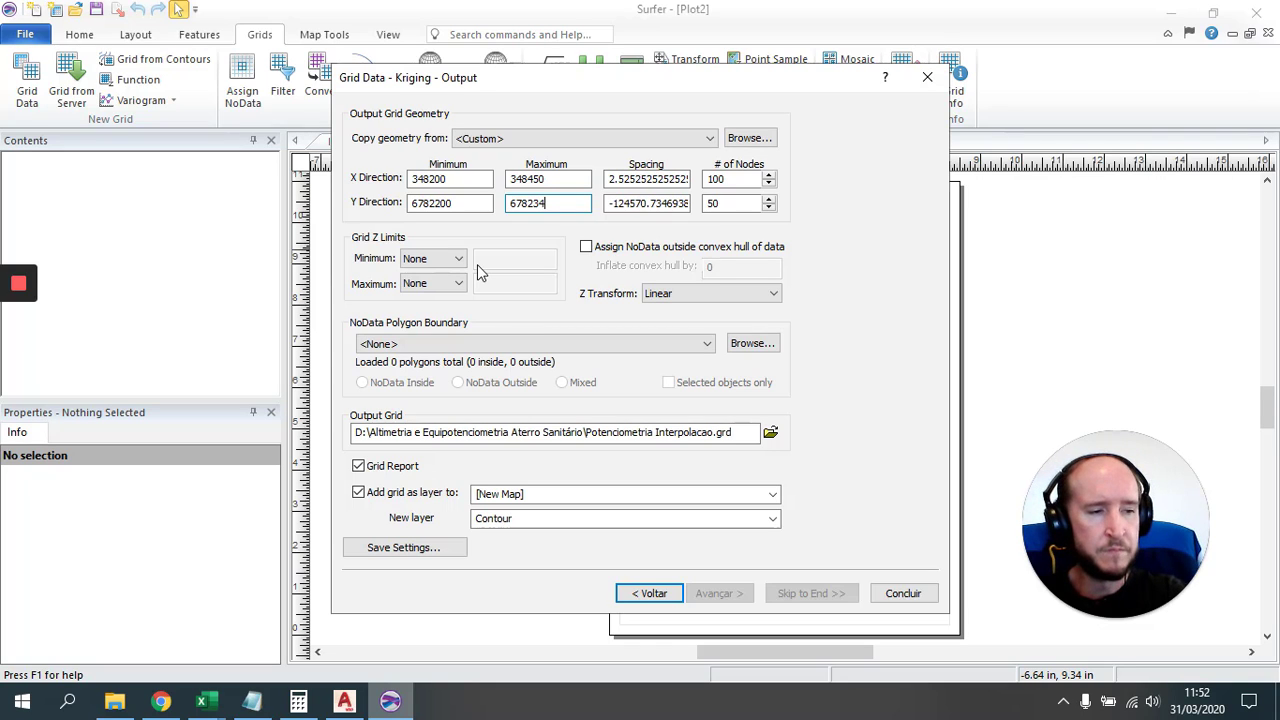
{"action": "type", "text": "0"}
{"action": "key", "text": "Tab"}
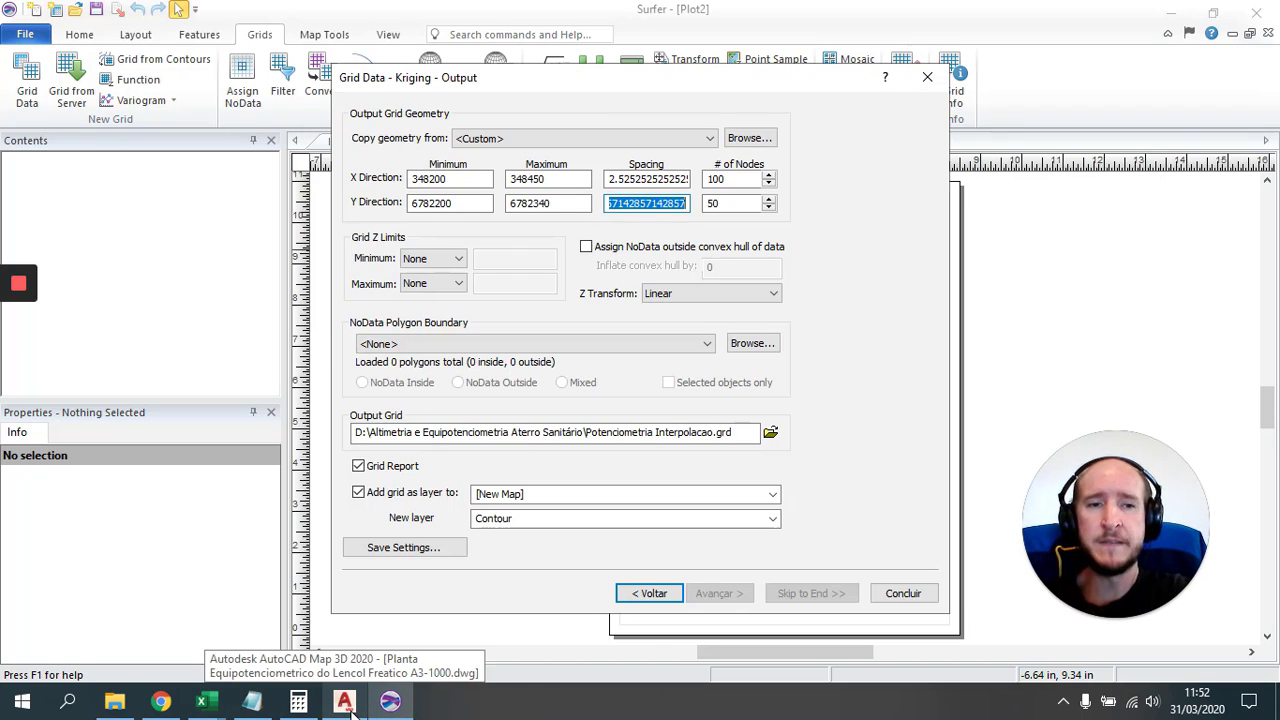
Step: Copy the landfill fence polyline from the plan with Ctrl+C and create a new drawing
{"action": "left_click", "coordinate": [346, 704]}
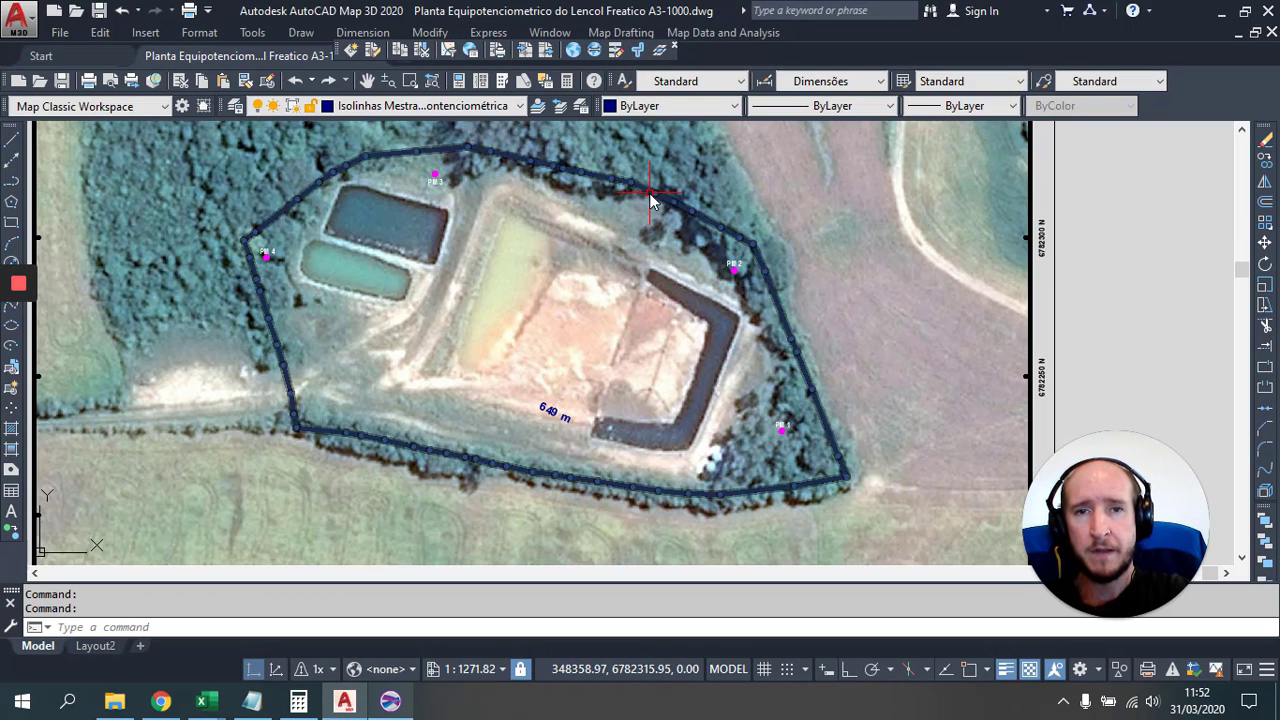
{"action": "left_click", "coordinate": [645, 190]}
{"action": "key", "text": "ctrl+c"}
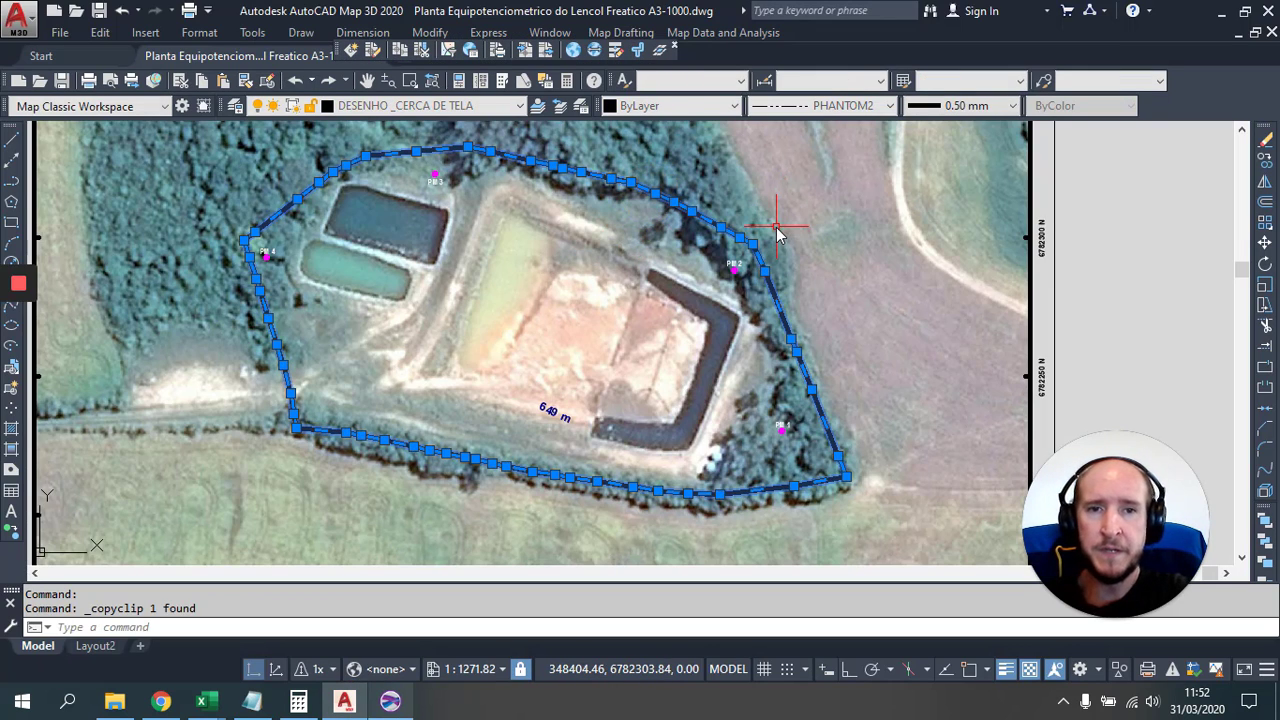
{"action": "left_click", "coordinate": [53, 12]}
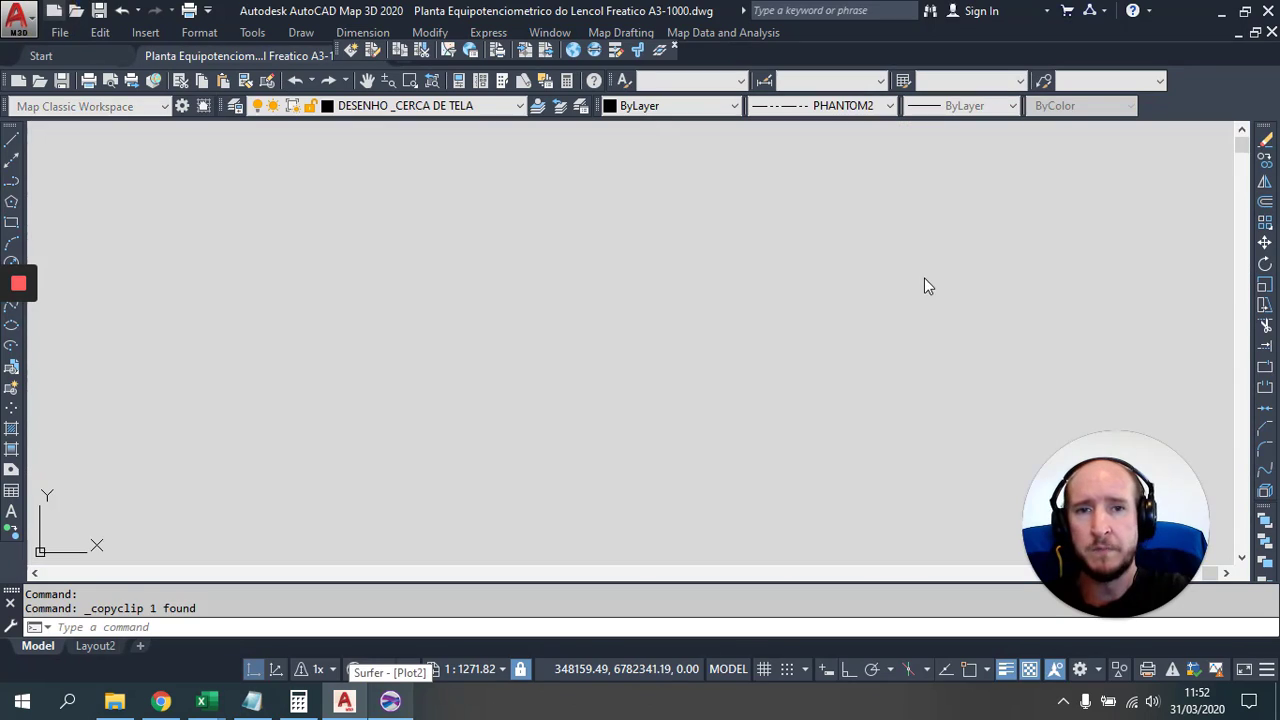
Step: Paste the boundary to original coordinates, zoom to extents, and bring up Save As
{"action": "left_click", "coordinate": [106, 34]}
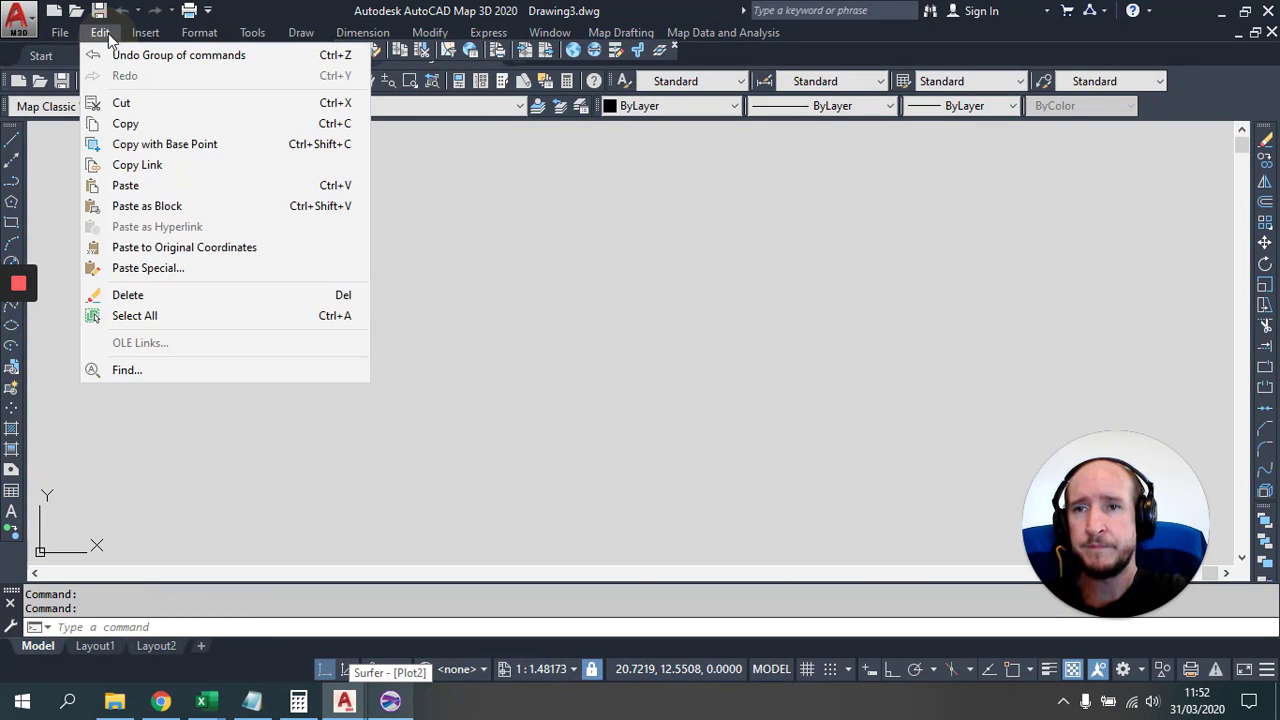
{"action": "left_click", "coordinate": [200, 250]}
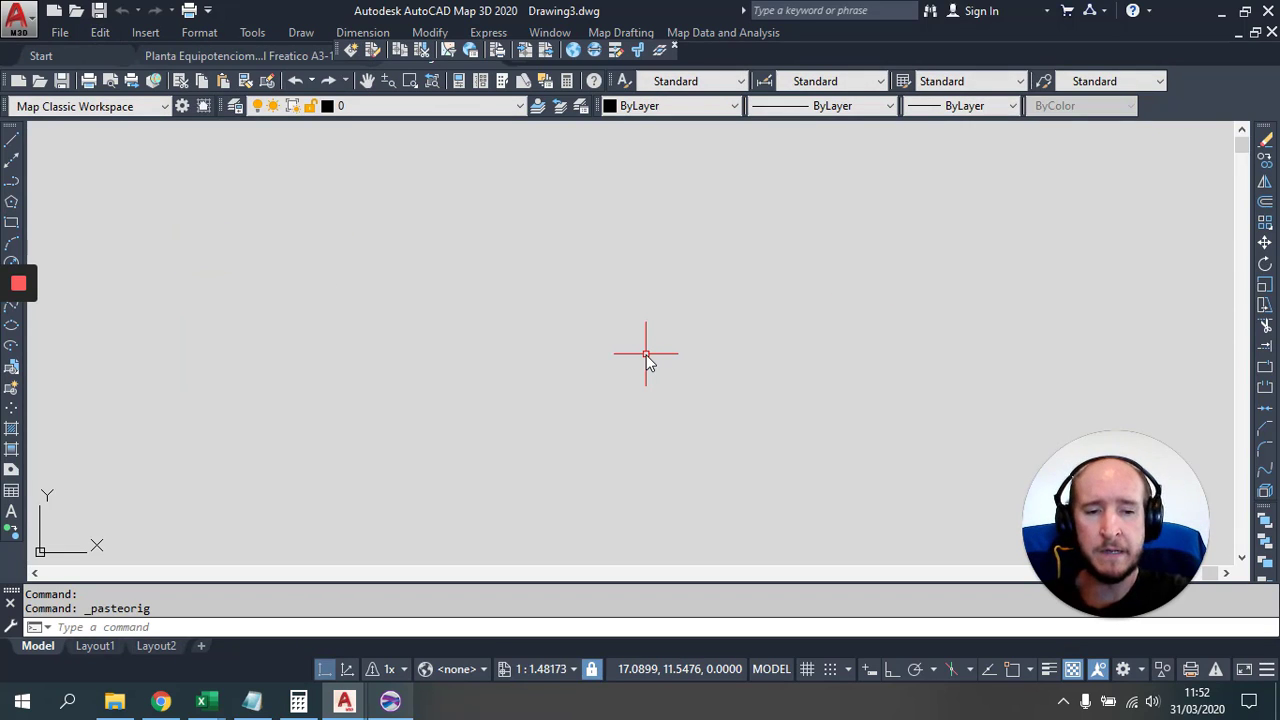
{"action": "type", "text": "z"}
{"action": "key", "text": "Return"}
{"action": "type", "text": "e"}
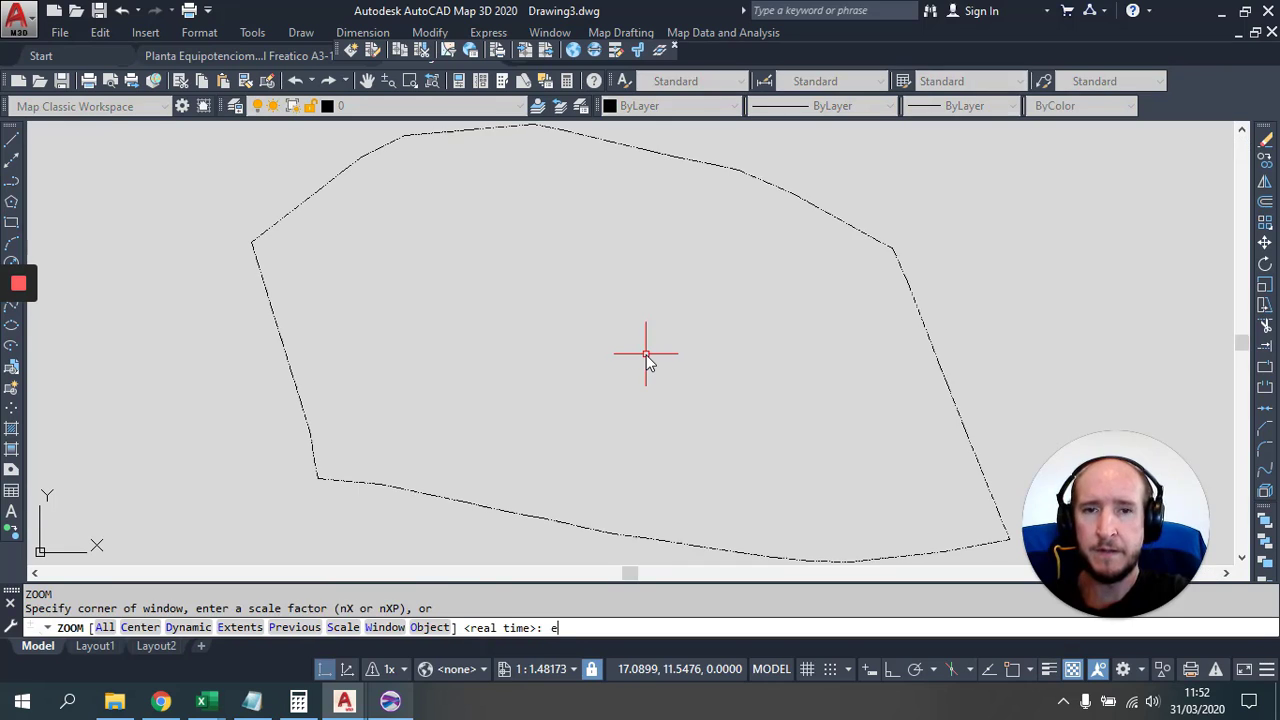
{"action": "key", "text": "Return"}
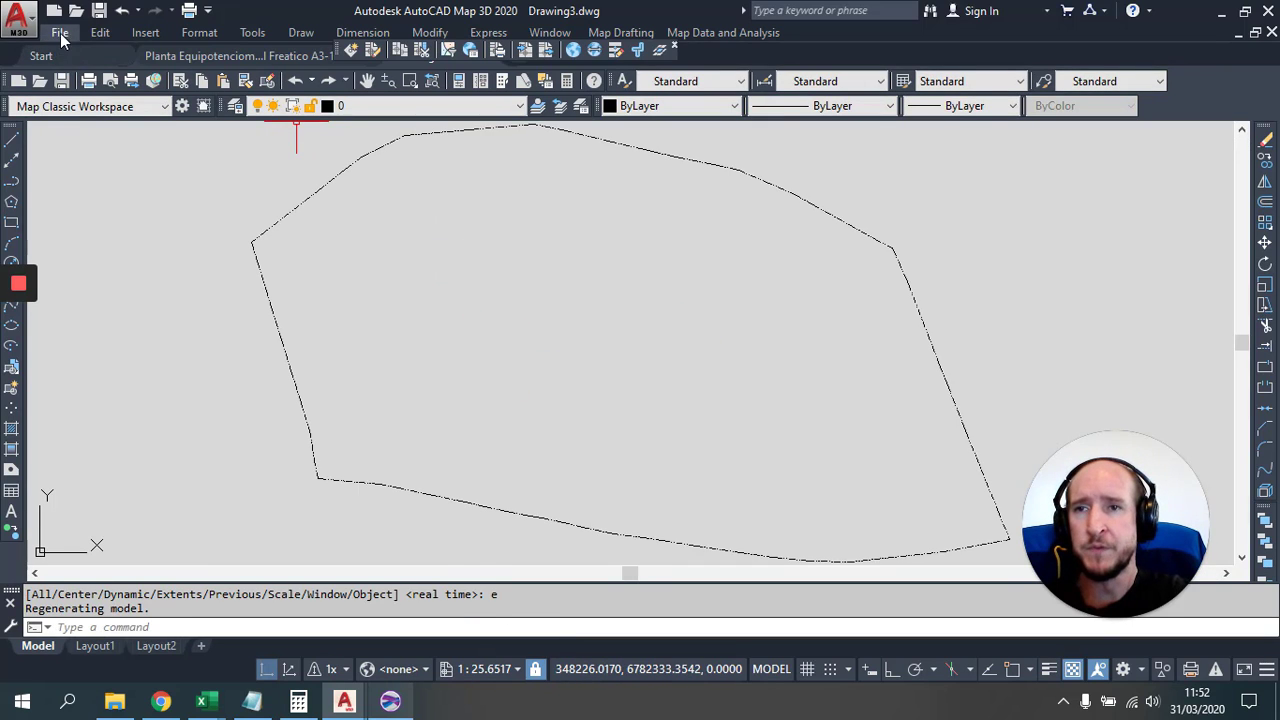
{"action": "left_click", "coordinate": [60, 33]}
{"action": "left_click", "coordinate": [114, 252]}
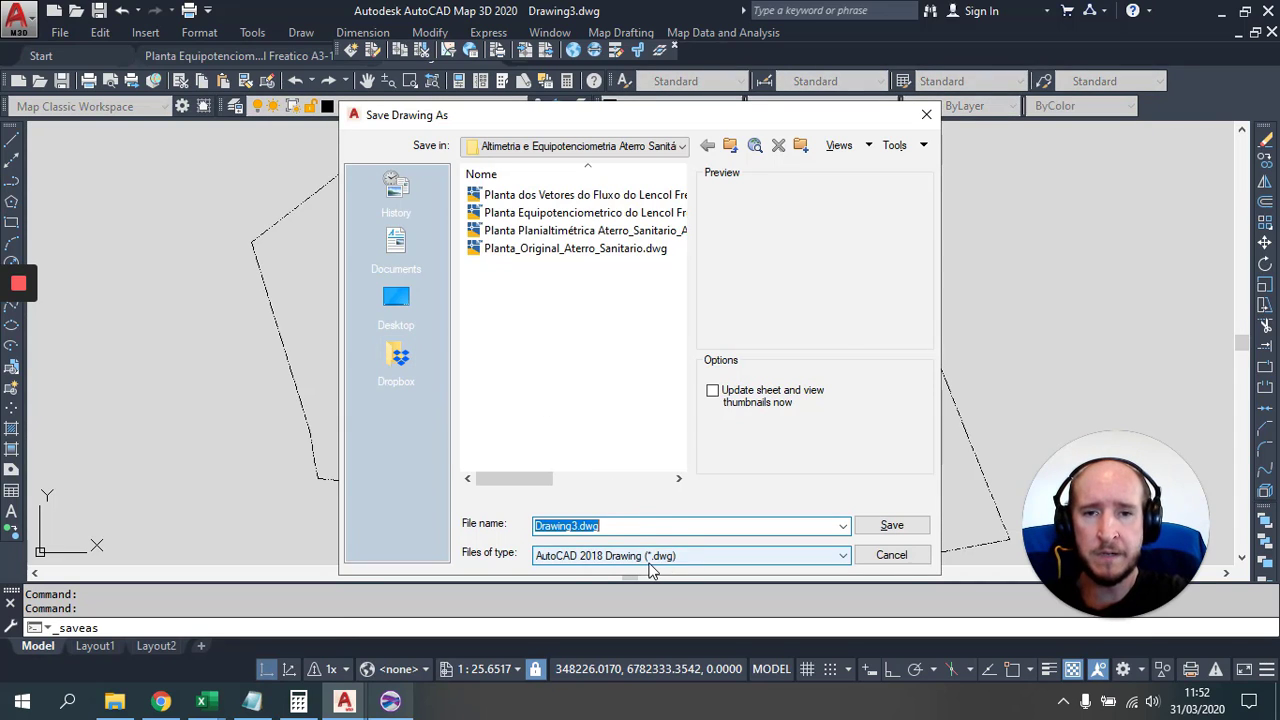
Step: Overwrite Limite_Aterro.dxf as AutoCAD 2010/LT2010 DXF, then close the drawing without resaving
{"action": "left_click", "coordinate": [645, 556]}
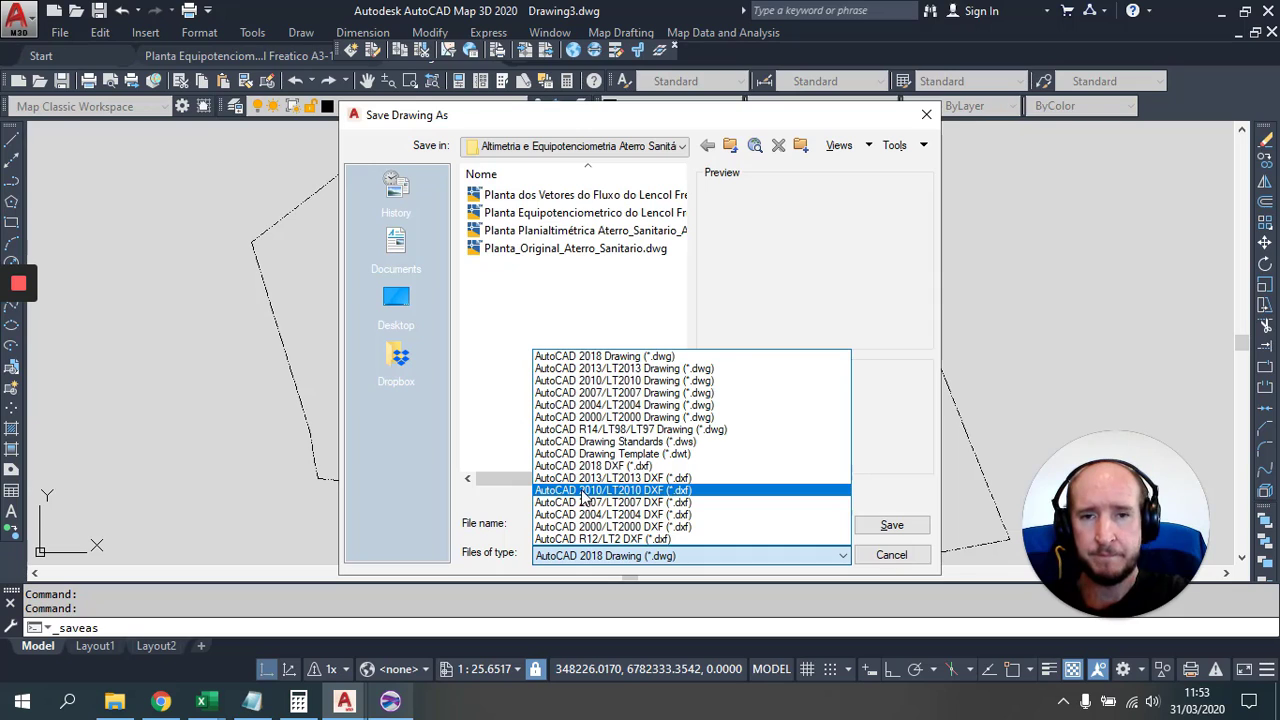
{"action": "left_click", "coordinate": [614, 491]}
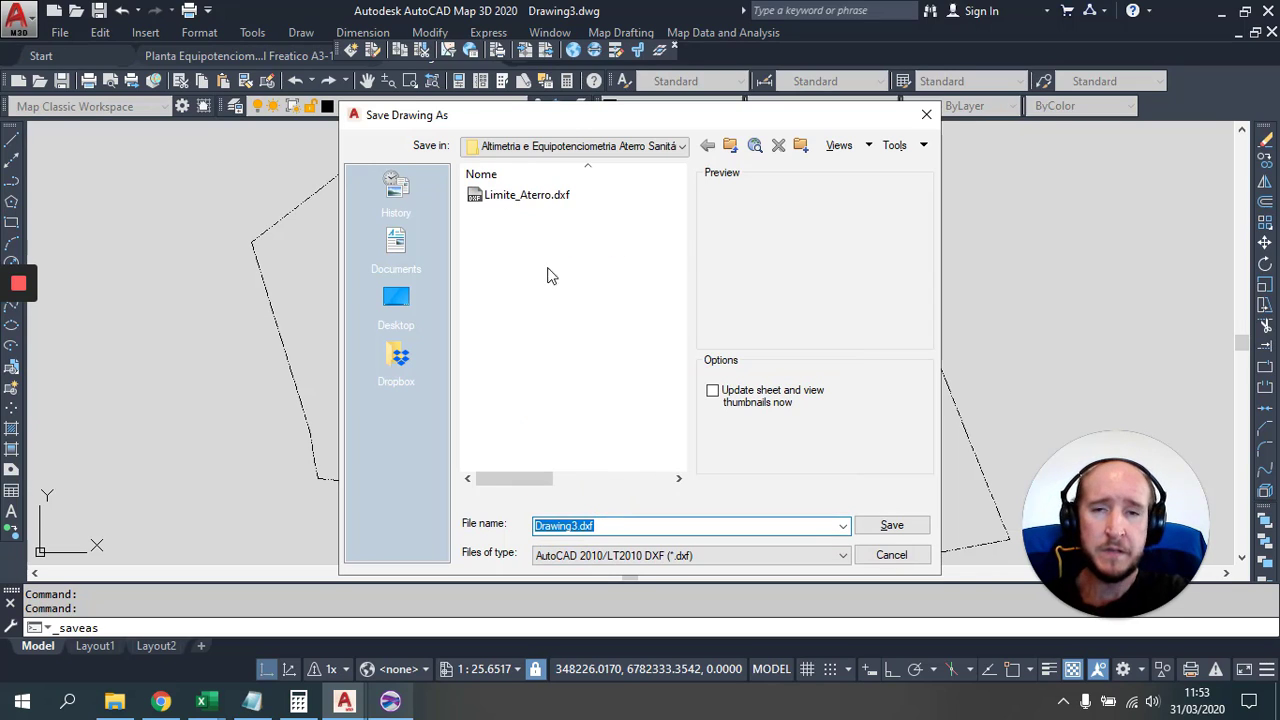
{"action": "left_click", "coordinate": [521, 196]}
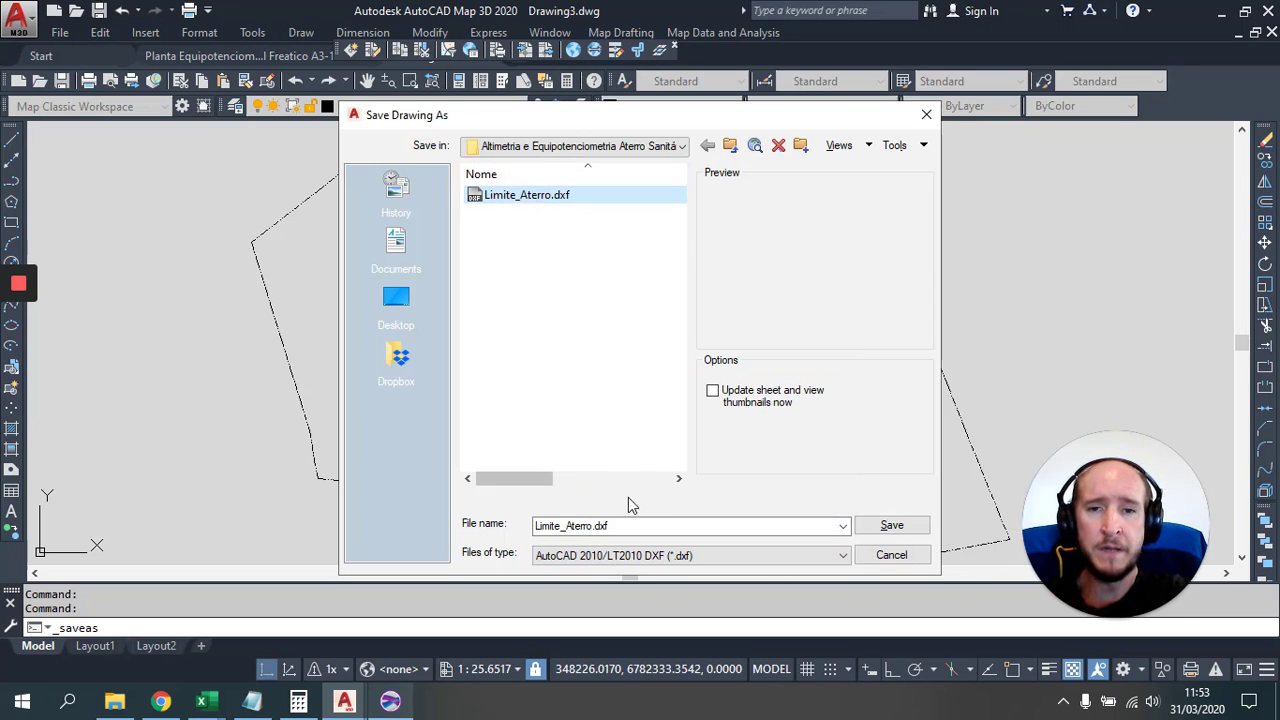
{"action": "left_click", "coordinate": [892, 526]}
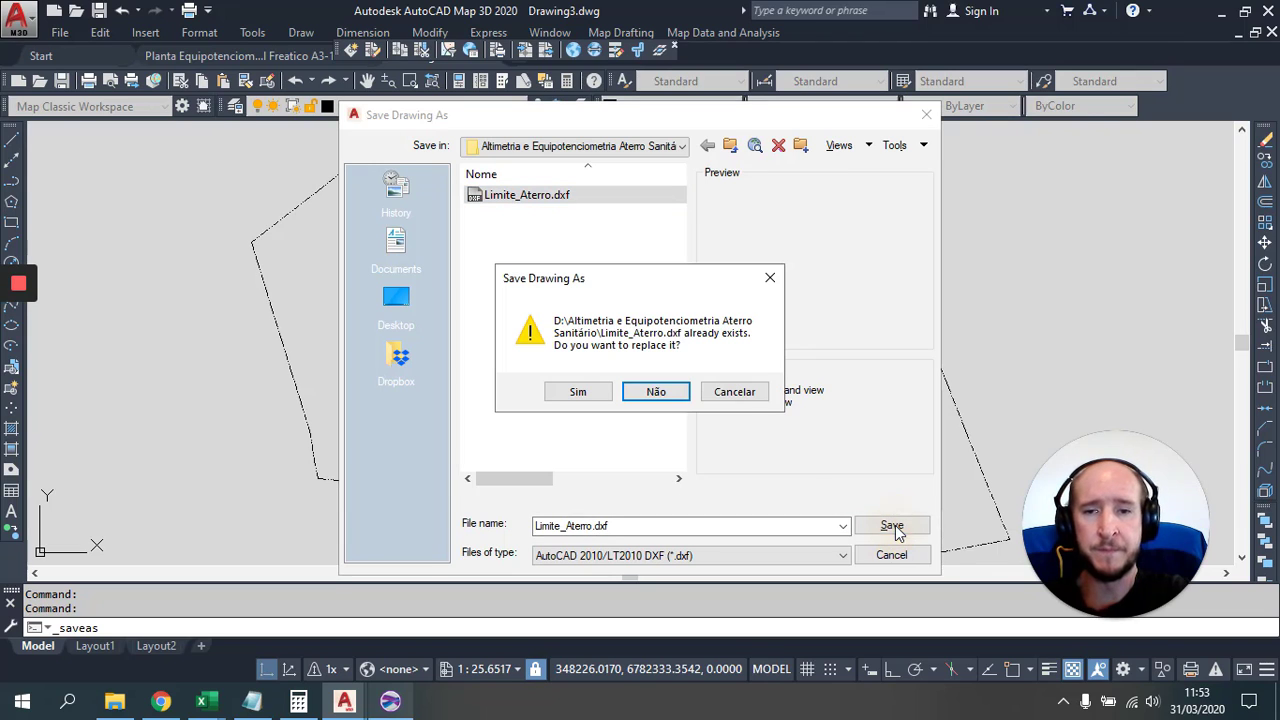
{"action": "left_click", "coordinate": [582, 388]}
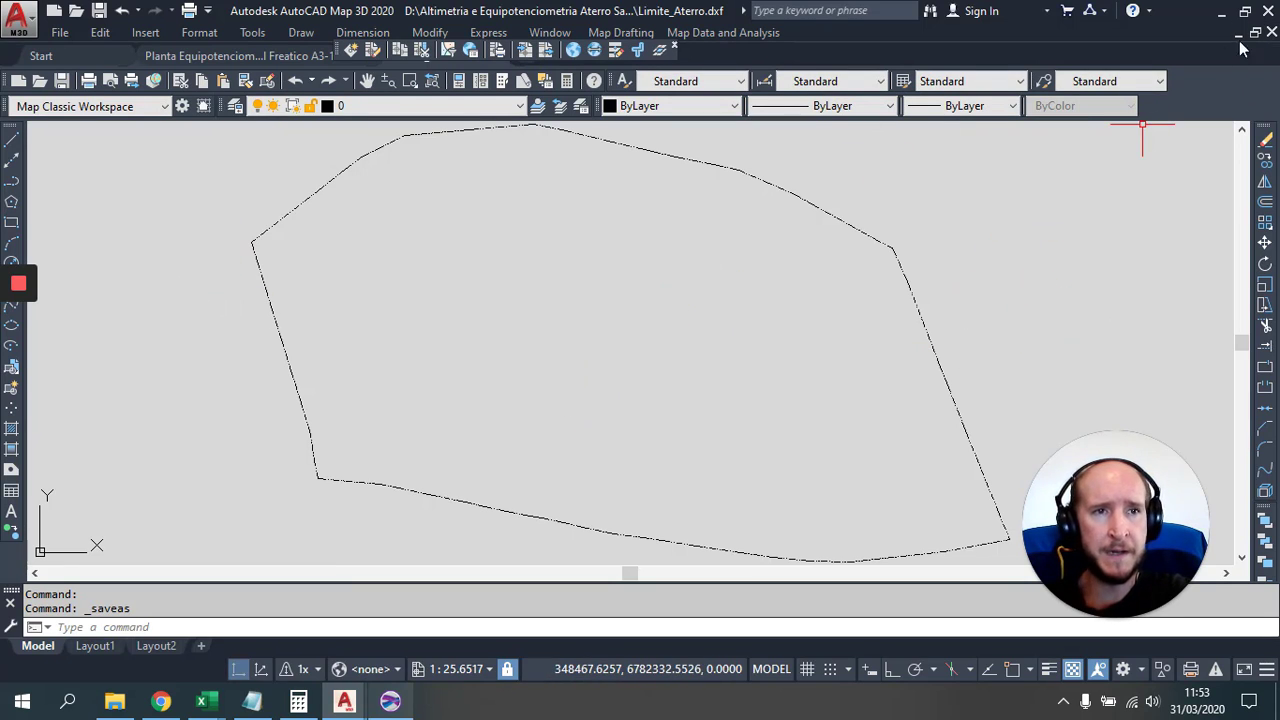
{"action": "left_click", "coordinate": [1272, 33]}
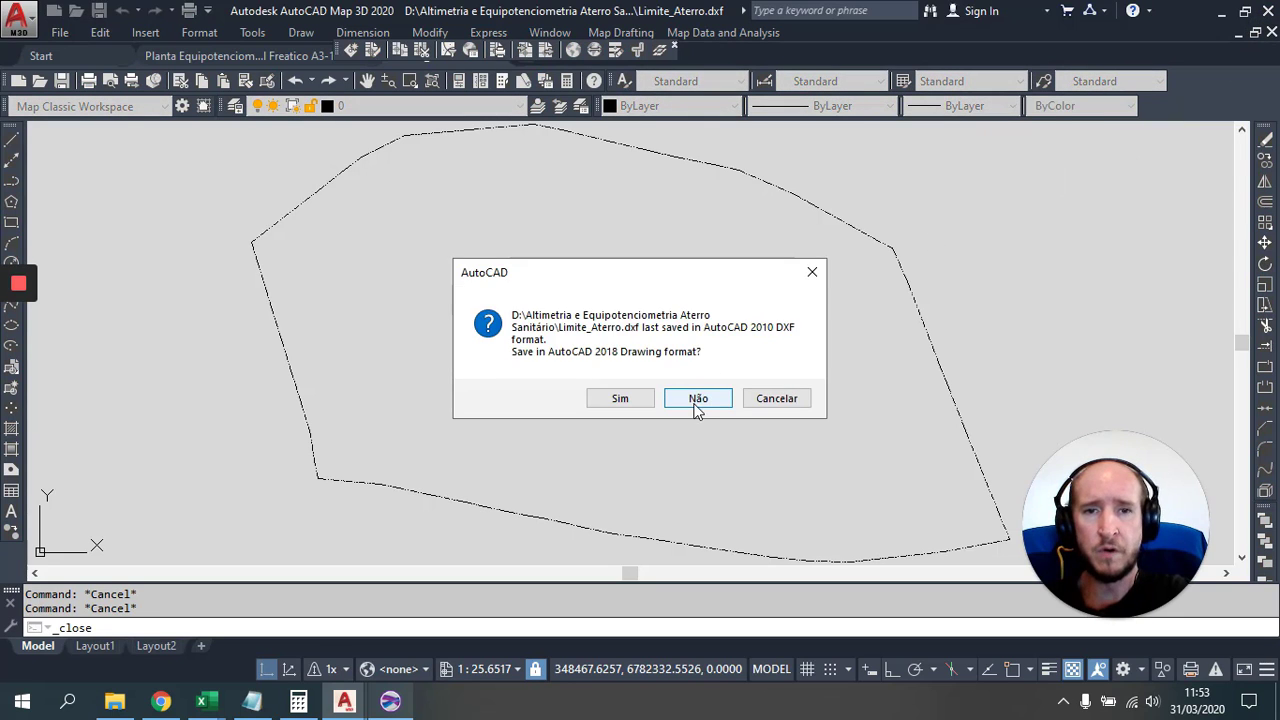
{"action": "left_click", "coordinate": [695, 398]}
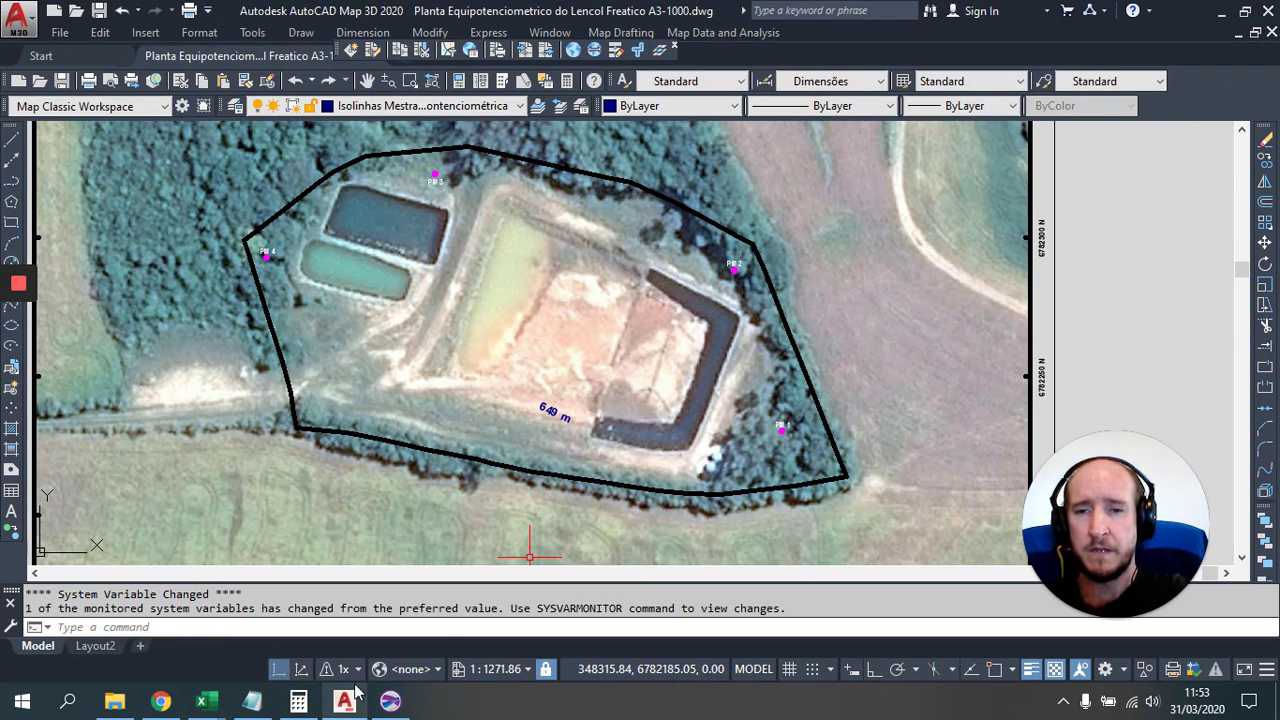
Step: Use Limite_Aterro.dxf as the NoData boundary, blank outside it, and finish the Kriging grid
{"action": "left_click", "coordinate": [397, 704]}
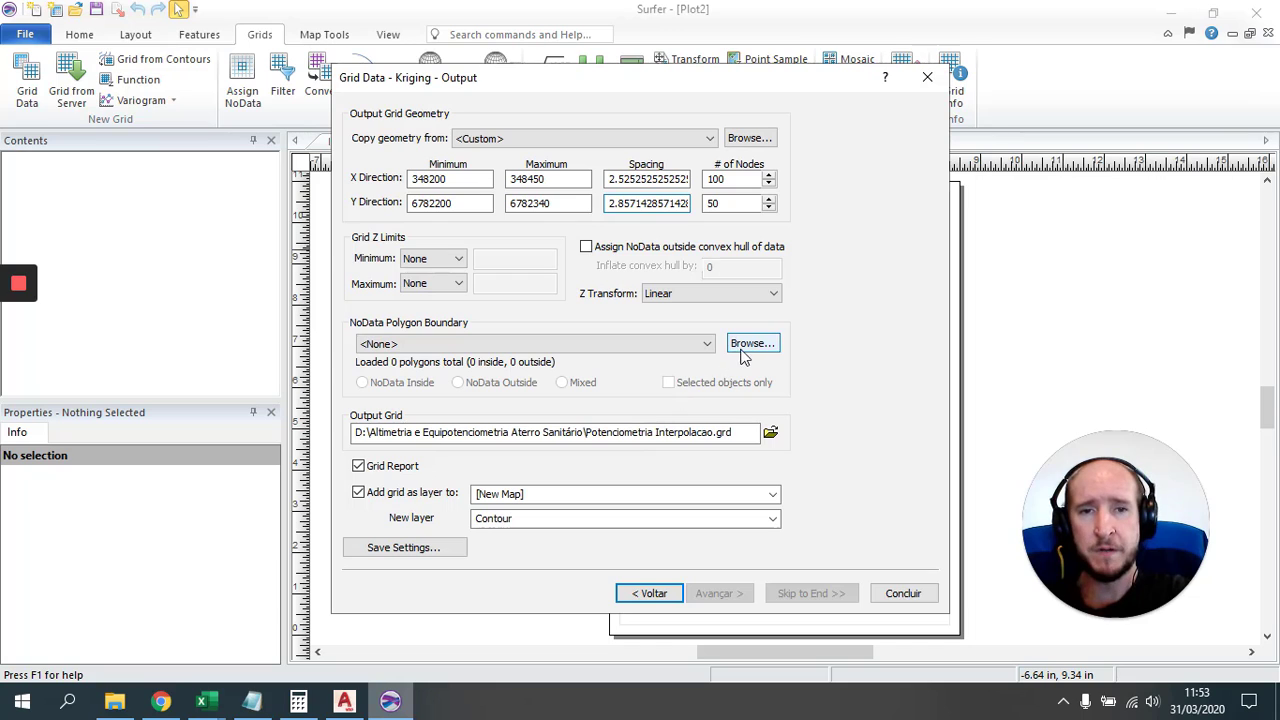
{"action": "left_click", "coordinate": [750, 342]}
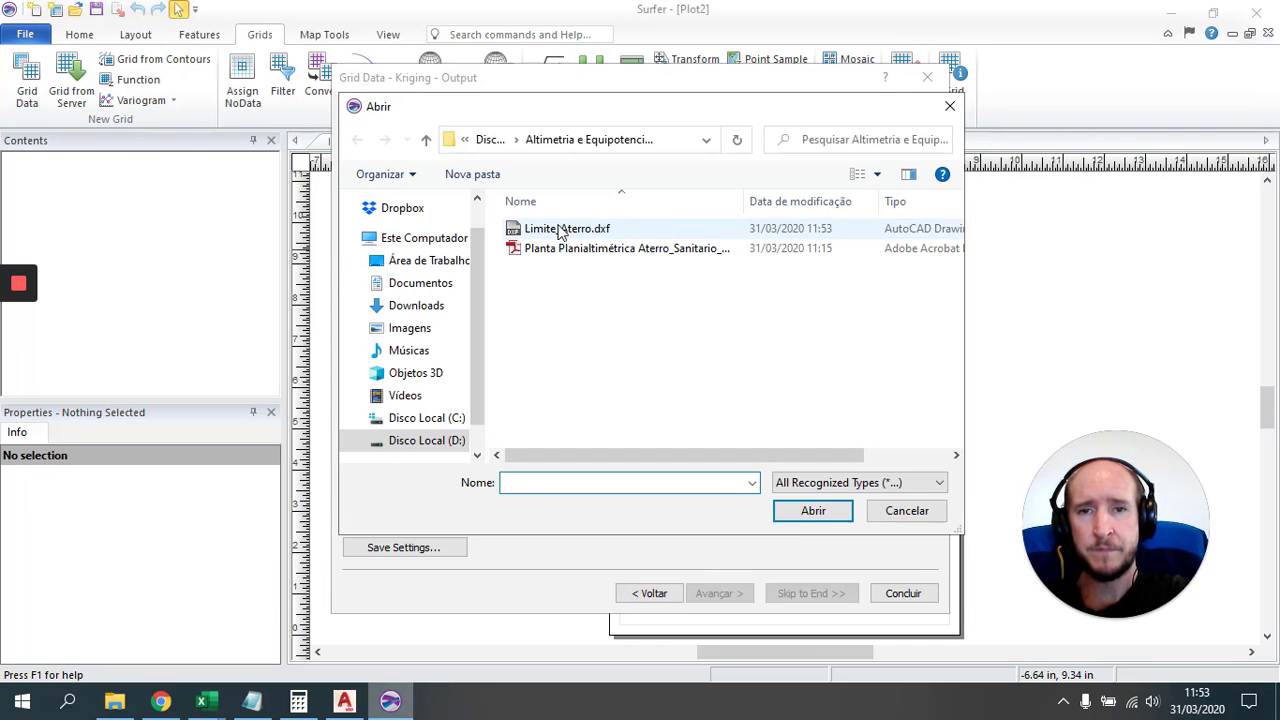
{"action": "left_click", "coordinate": [558, 232]}
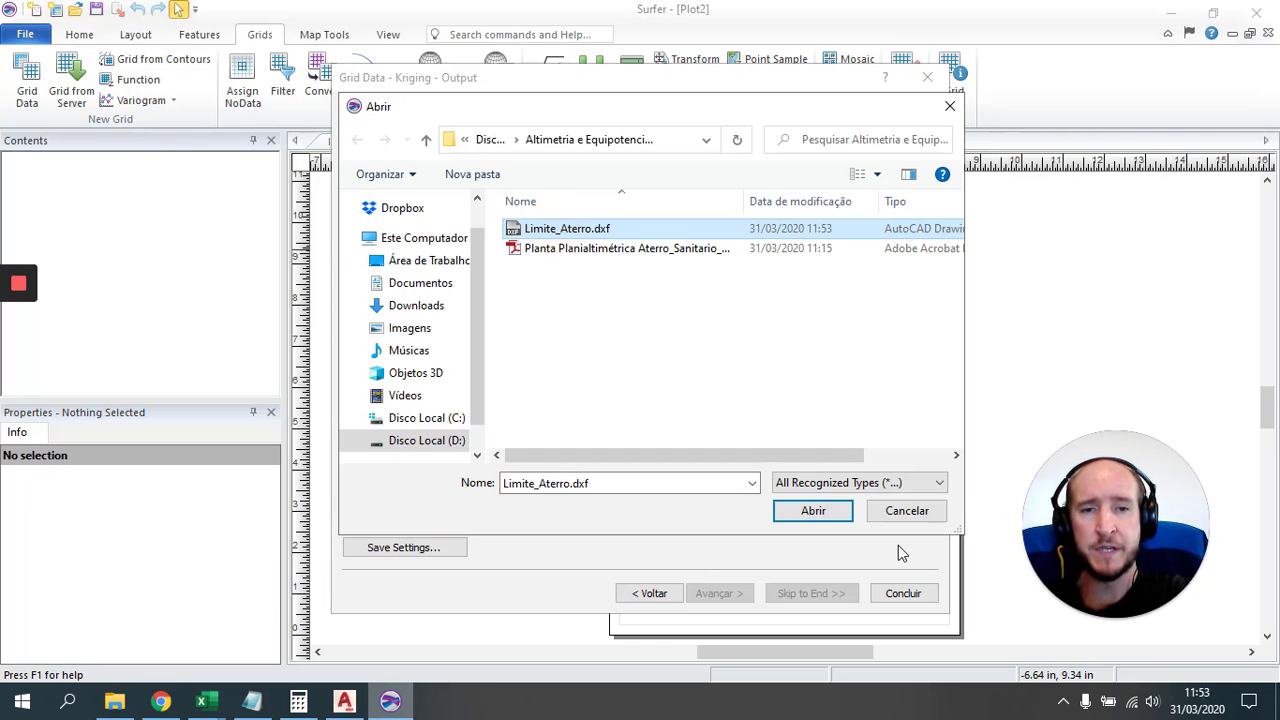
{"action": "left_click", "coordinate": [813, 512]}
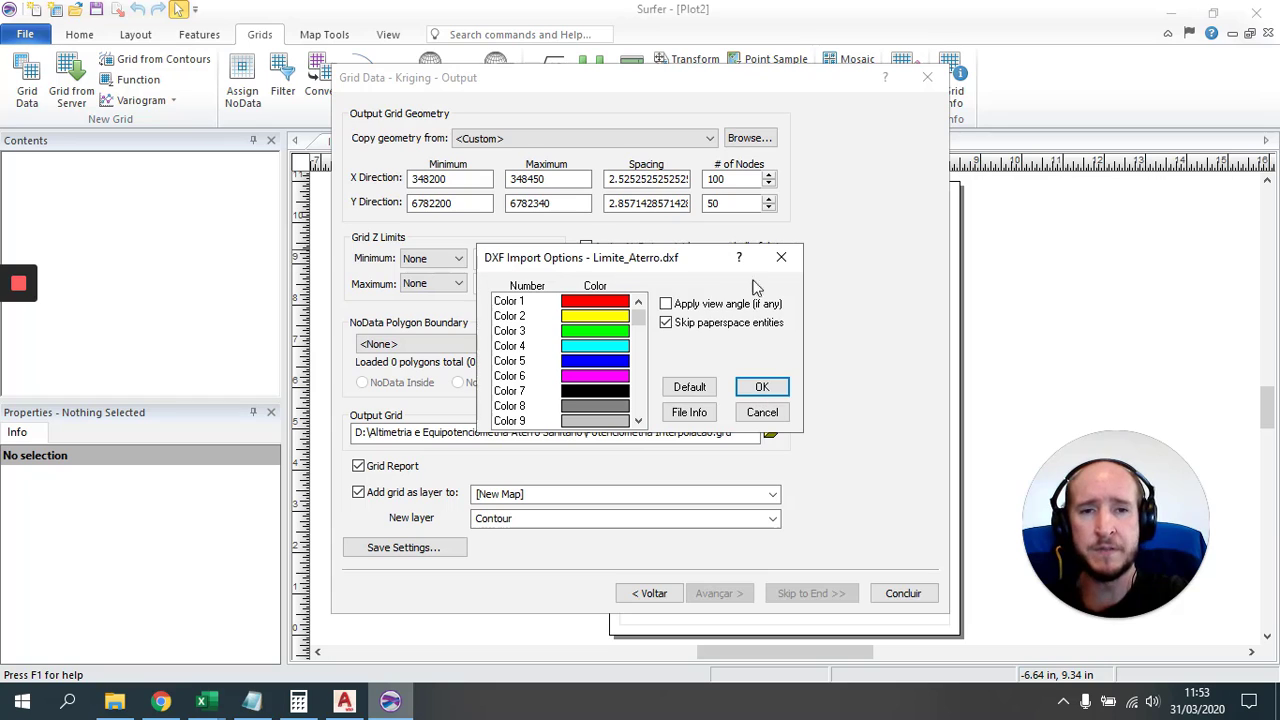
{"action": "left_click", "coordinate": [776, 388]}
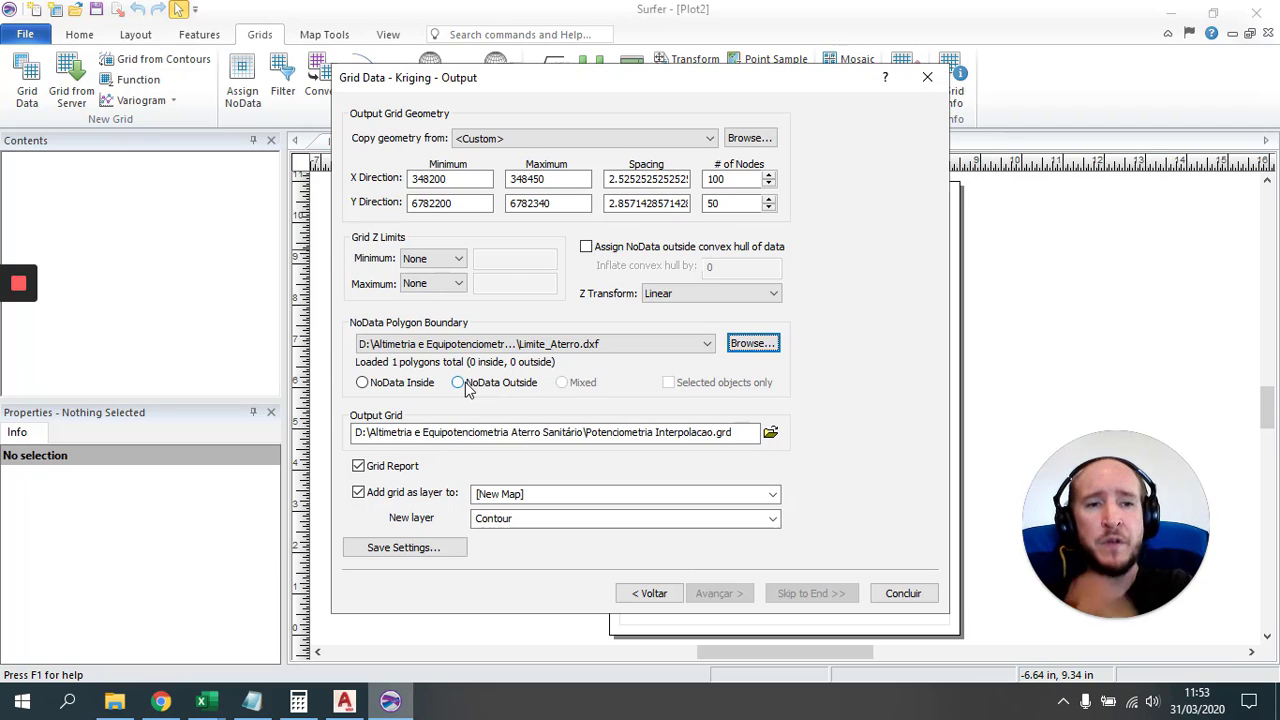
{"action": "left_click", "coordinate": [465, 382]}
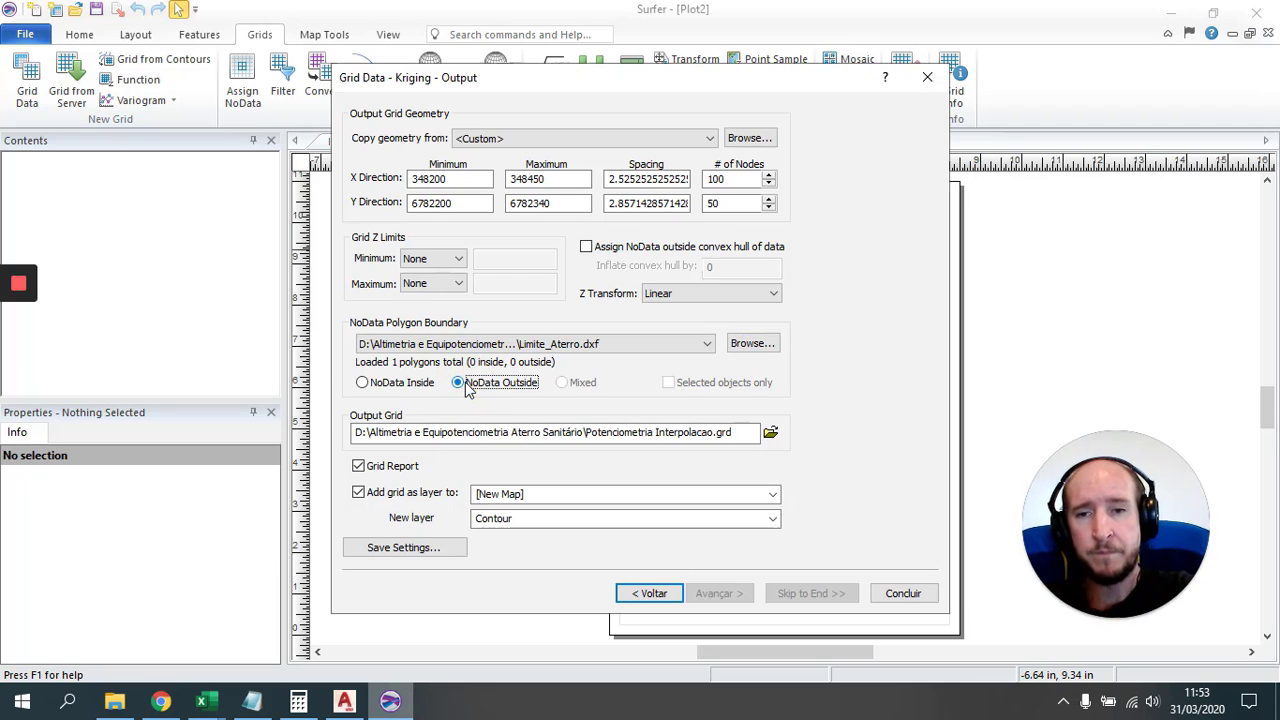
{"action": "left_click", "coordinate": [902, 593]}
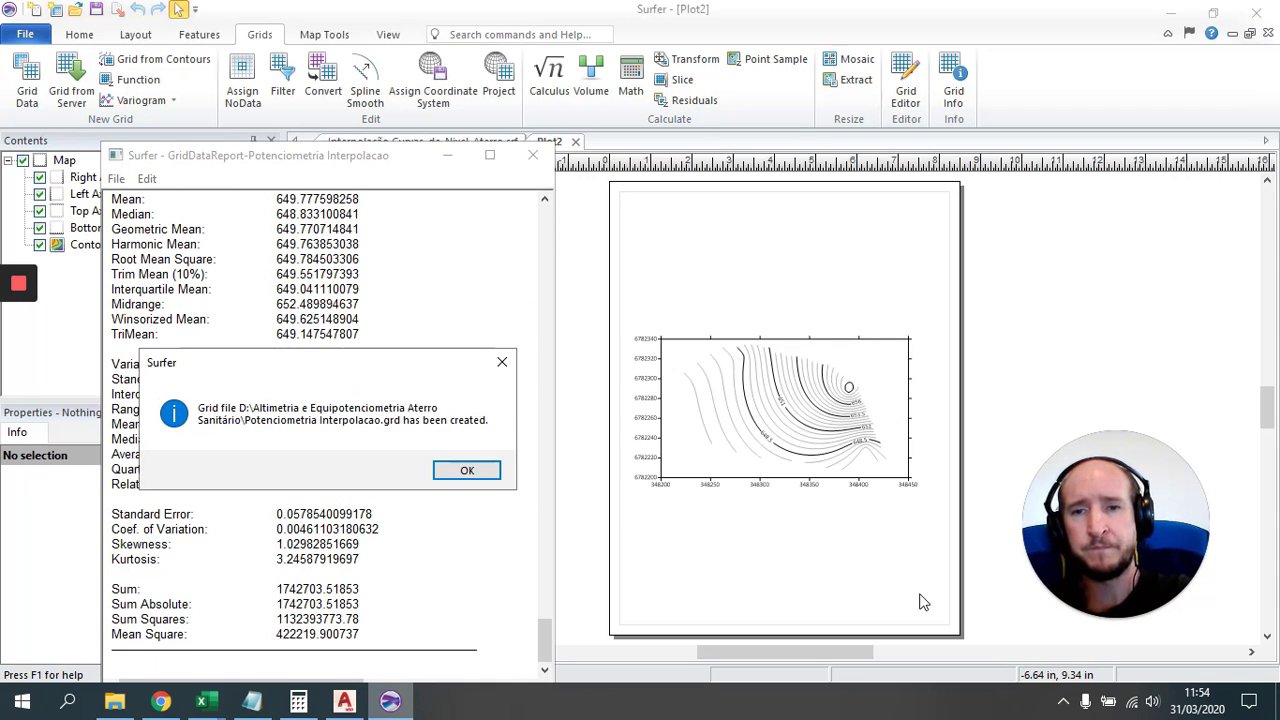
Step: Dismiss the grid-created message and close the gridding report, answering Não to saving
{"action": "left_click", "coordinate": [467, 470]}
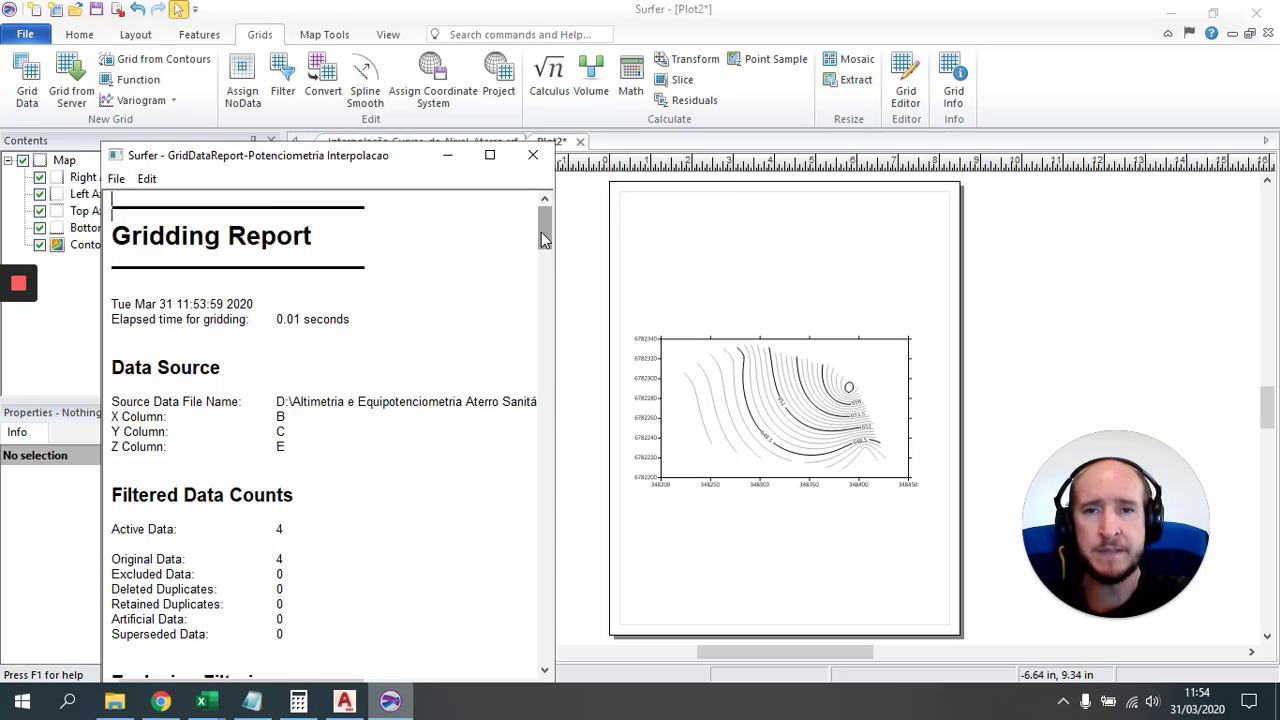
{"action": "left_click_drag", "start_coordinate": [541, 232], "coordinate": [558, 360]}
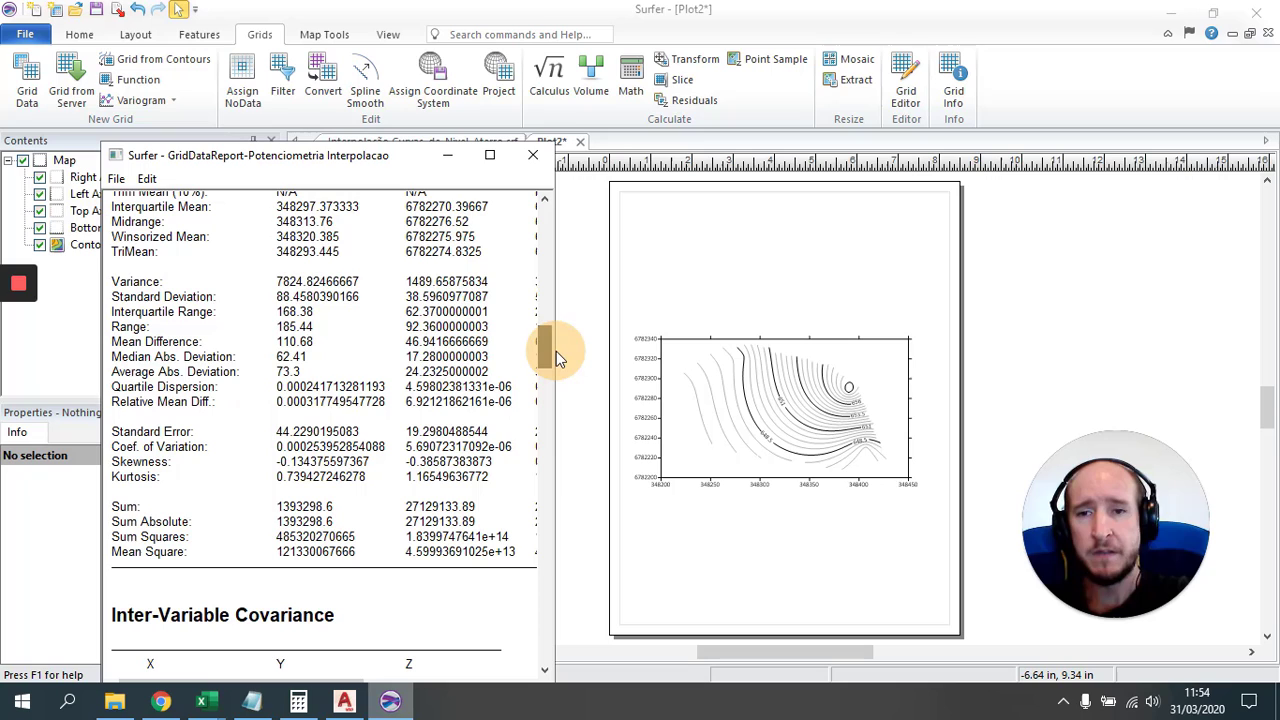
{"action": "left_click", "coordinate": [533, 155]}
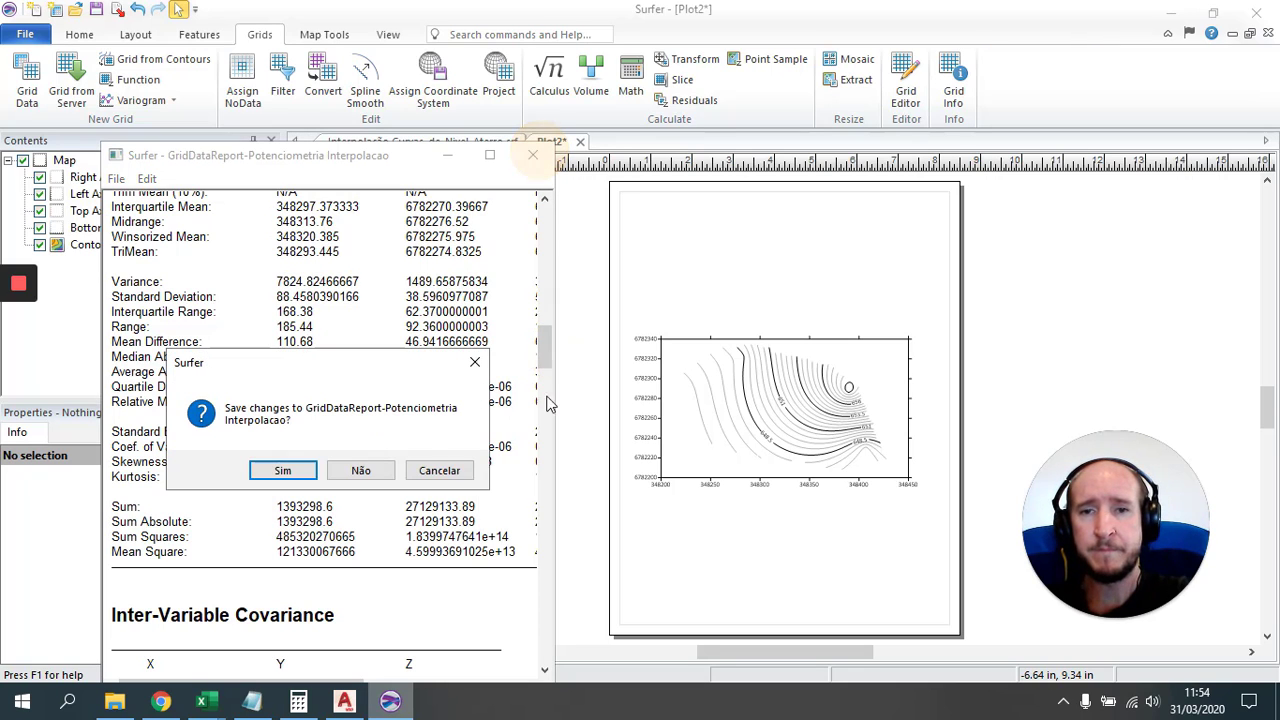
{"action": "left_click", "coordinate": [378, 474]}
{"action": "scroll", "coordinate": [846, 455], "scroll_direction": "up", "scroll_amount": 4}
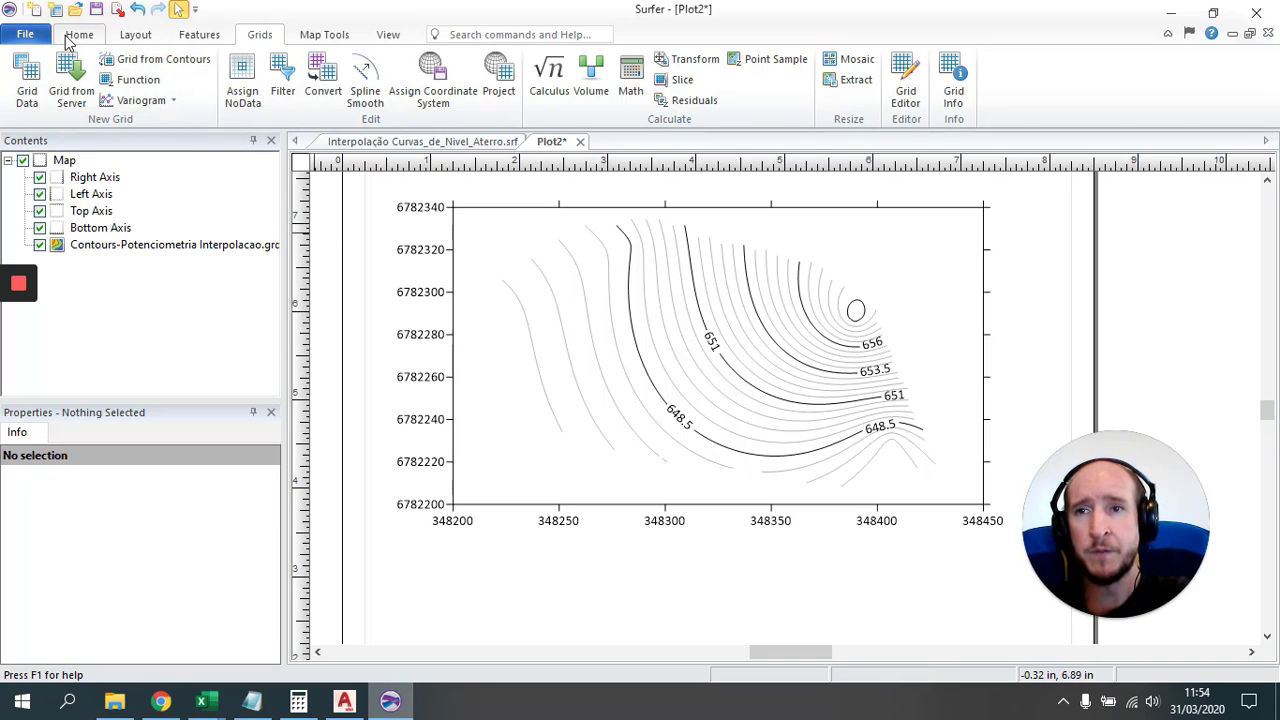
Step: Import Limite_Aterro.dxf as a new base map, accepting the default DXF import options
{"action": "left_click", "coordinate": [72, 36]}
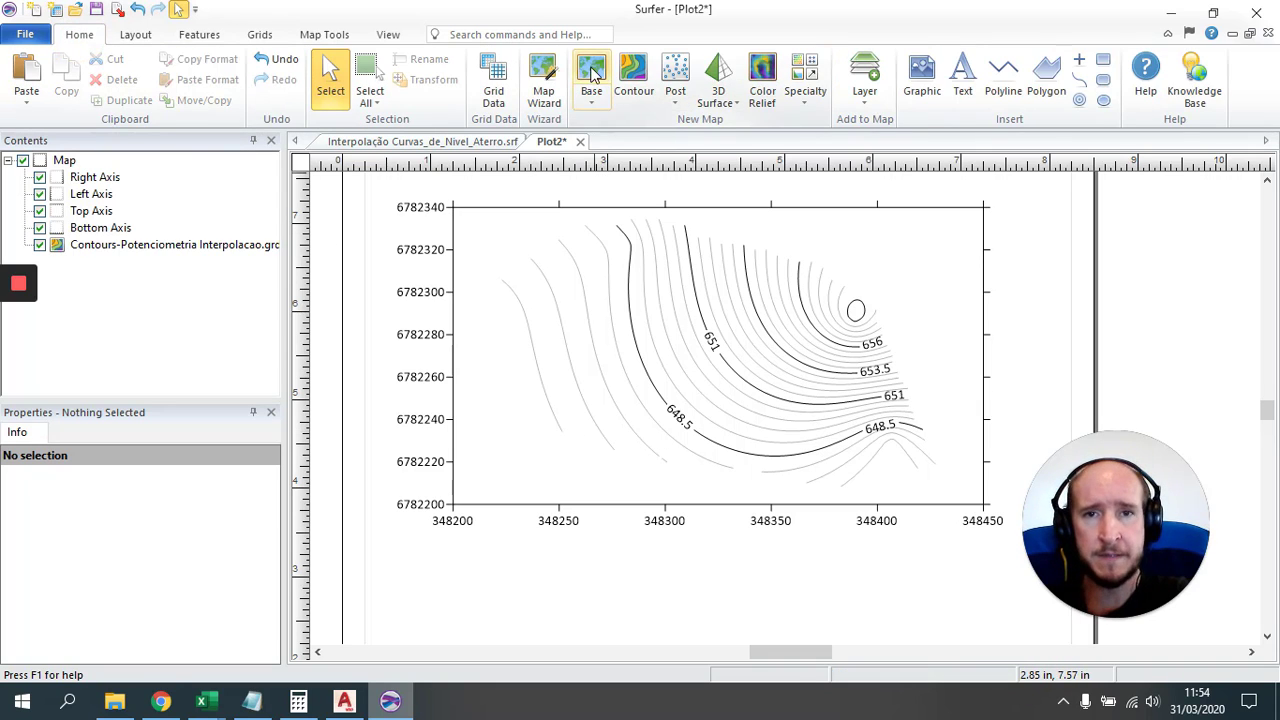
{"action": "left_click", "coordinate": [591, 89]}
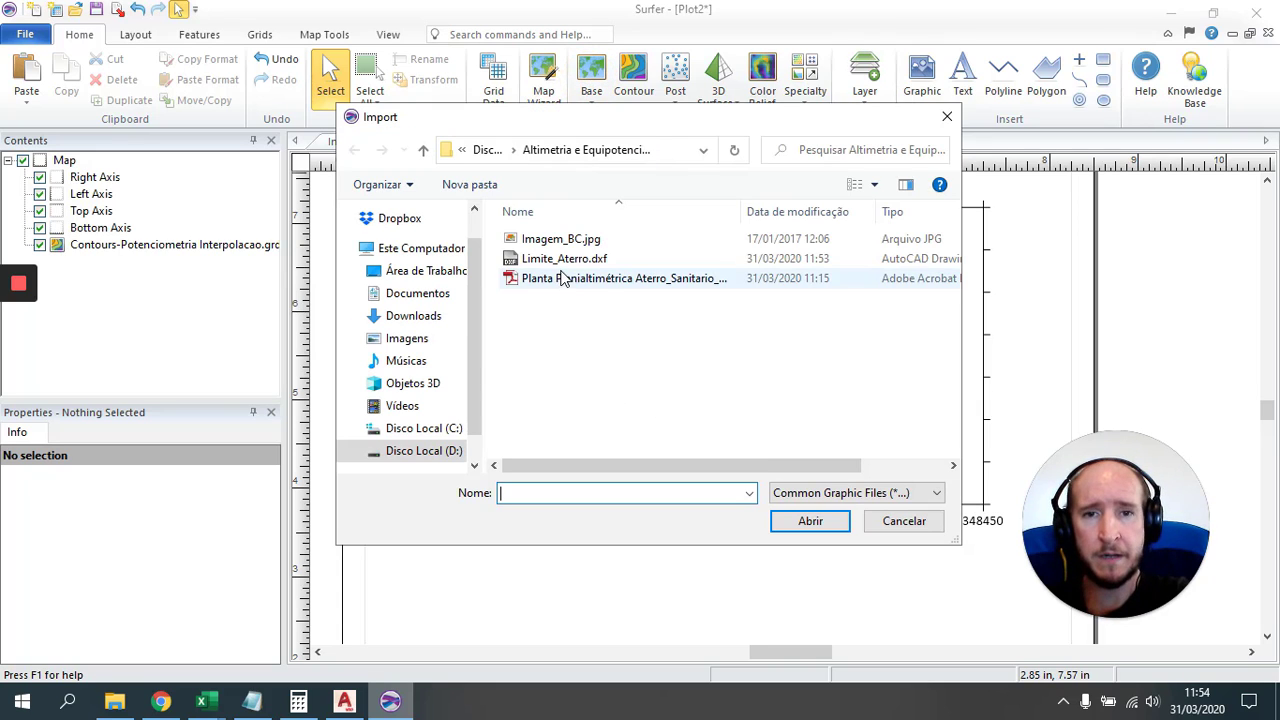
{"action": "left_click", "coordinate": [925, 497]}
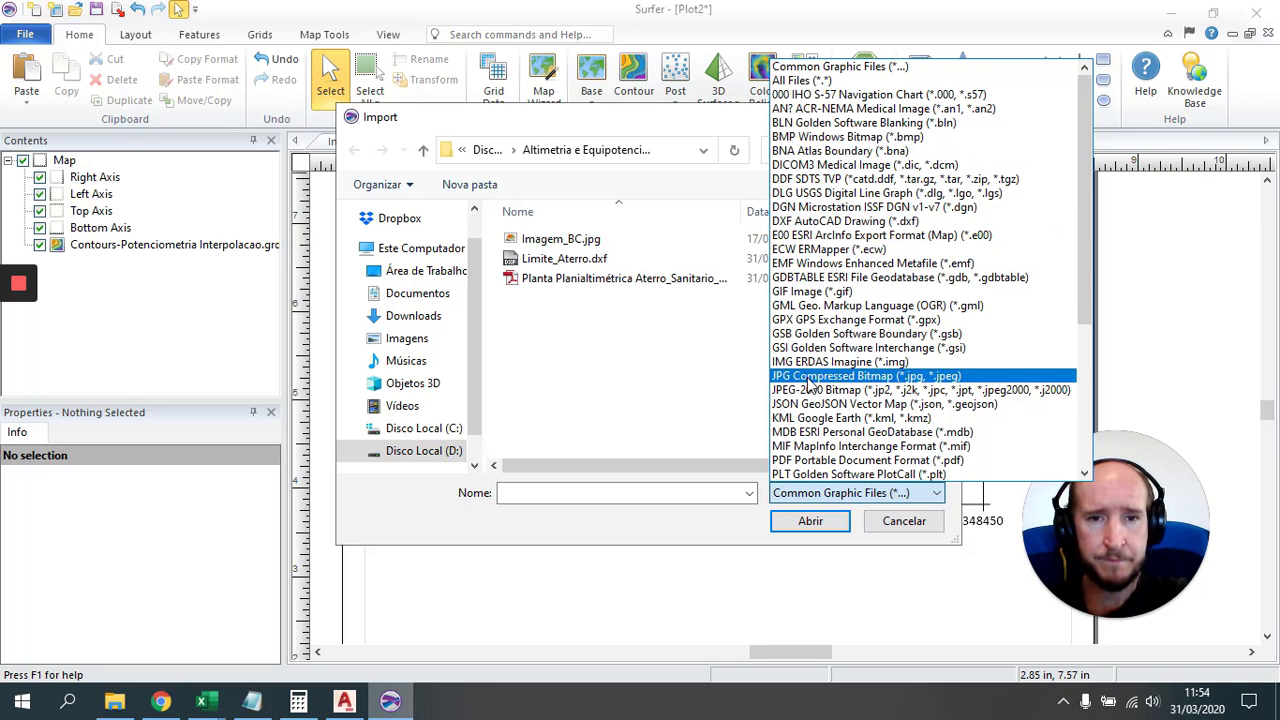
{"action": "left_click", "coordinate": [803, 226]}
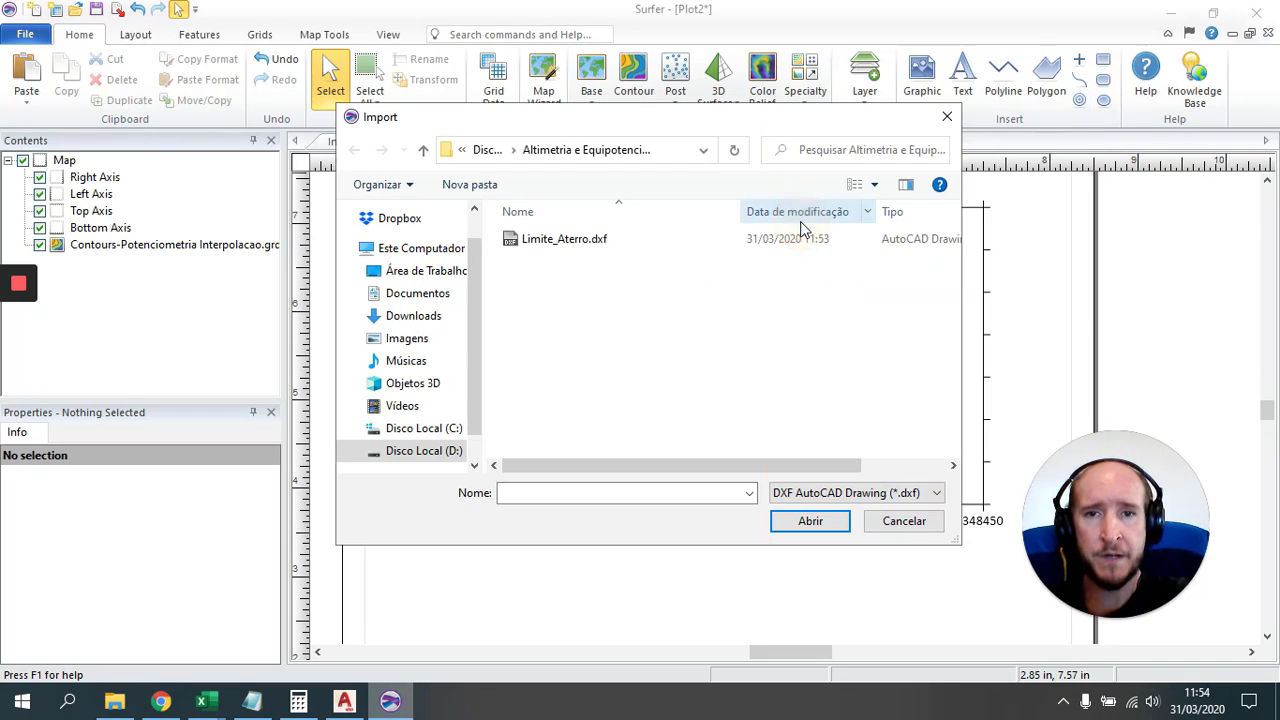
{"action": "left_click", "coordinate": [552, 240]}
{"action": "left_click", "coordinate": [818, 526]}
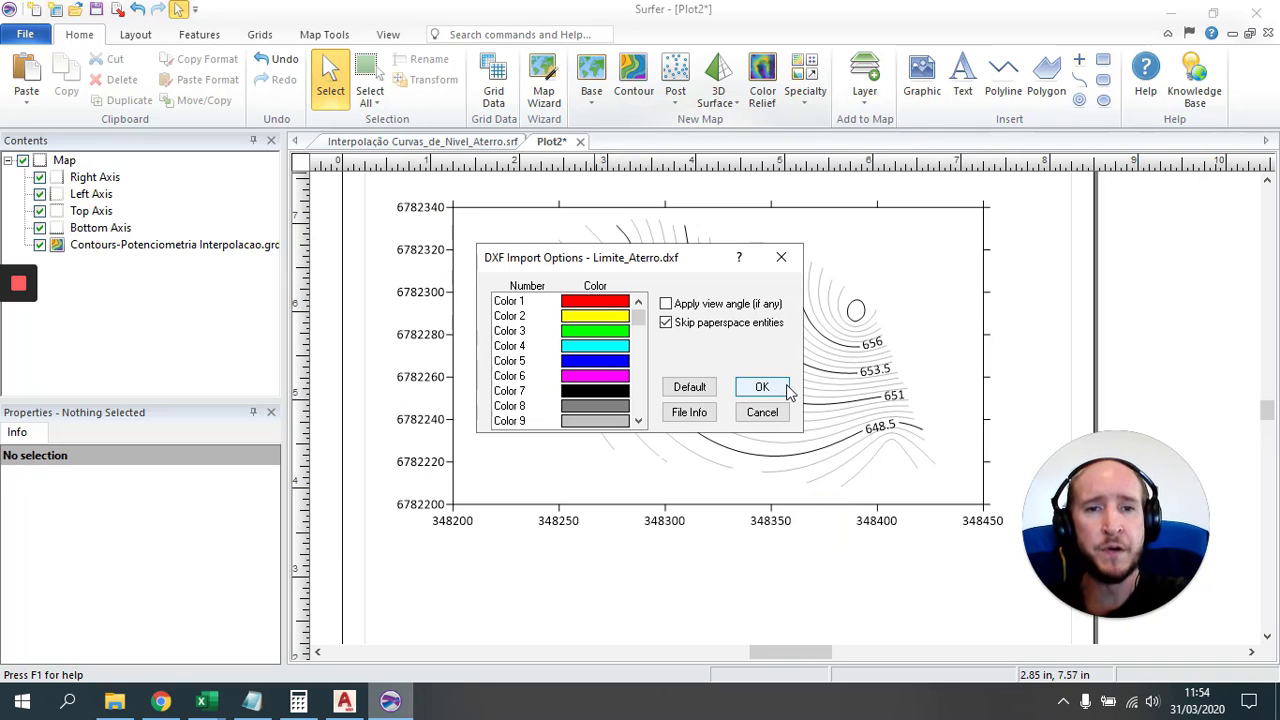
{"action": "left_click", "coordinate": [762, 388]}
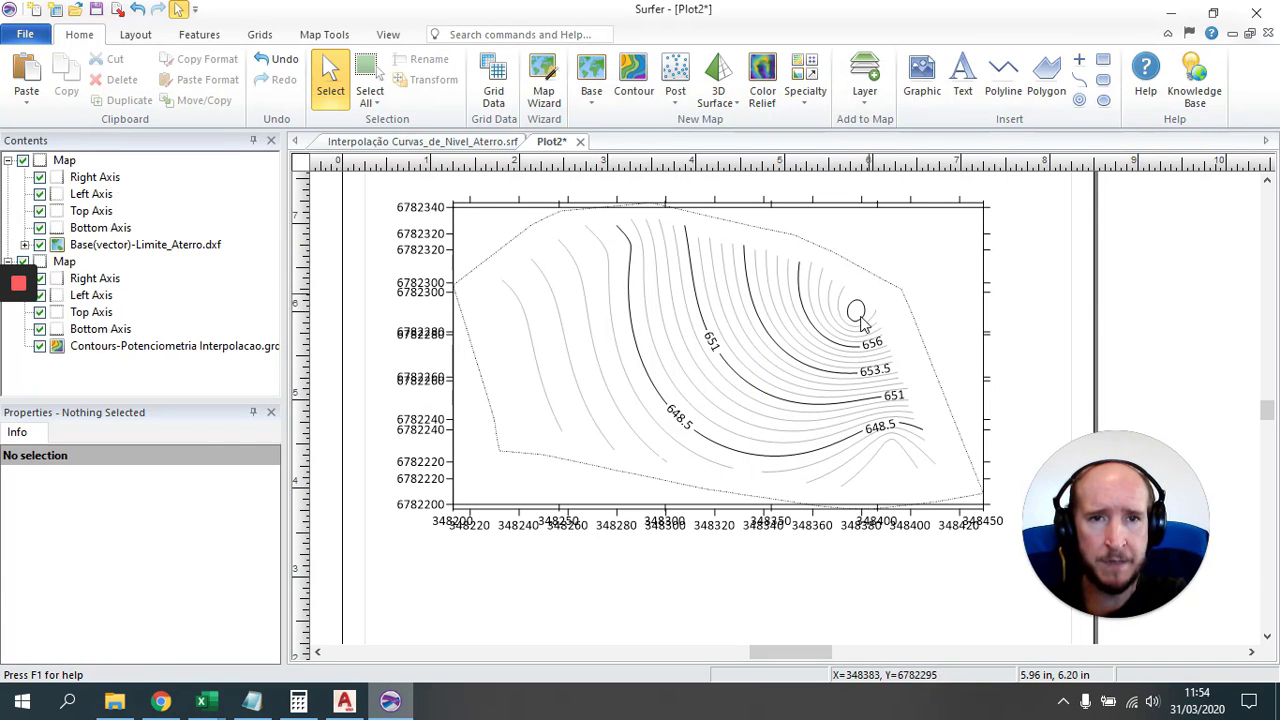
Step: Drag the boundary map off the contours and select both maps together
{"action": "left_click", "coordinate": [856, 362]}
{"action": "left_click_drag", "start_coordinate": [875, 405], "coordinate": [795, 583]}
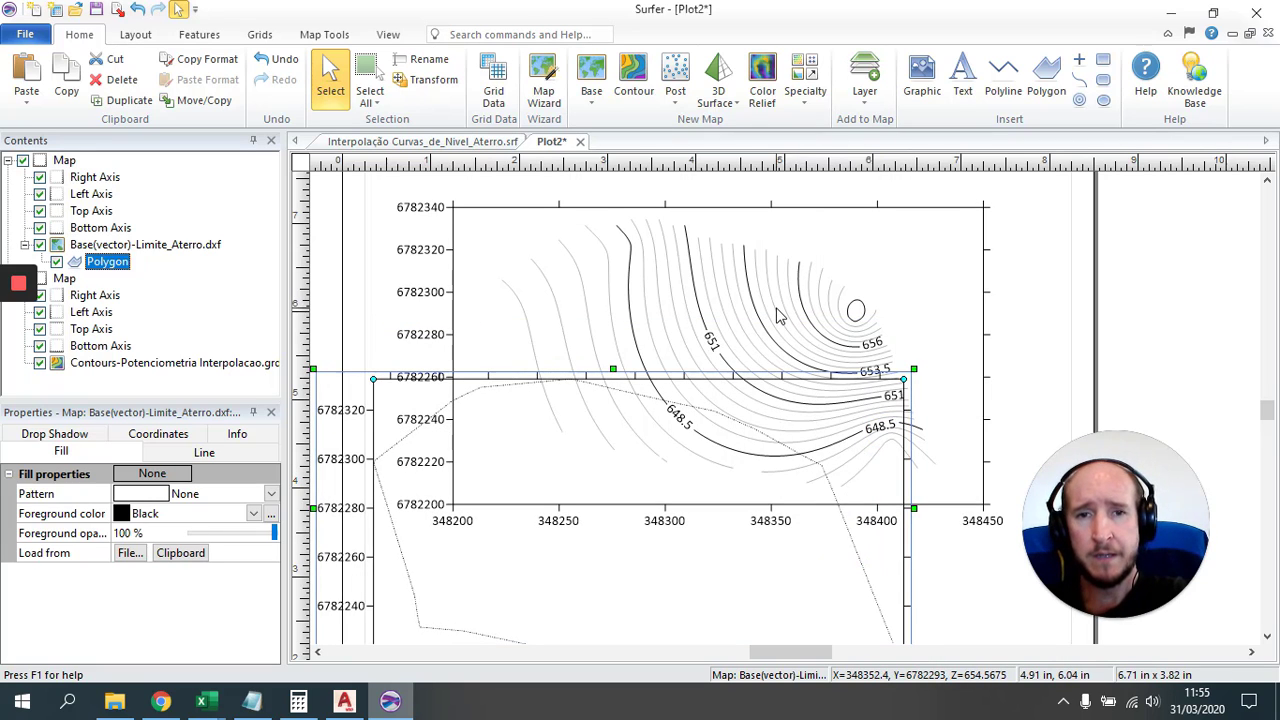
{"action": "left_click", "coordinate": [824, 292]}
{"action": "left_click", "coordinate": [855, 574], "text": "shift"}
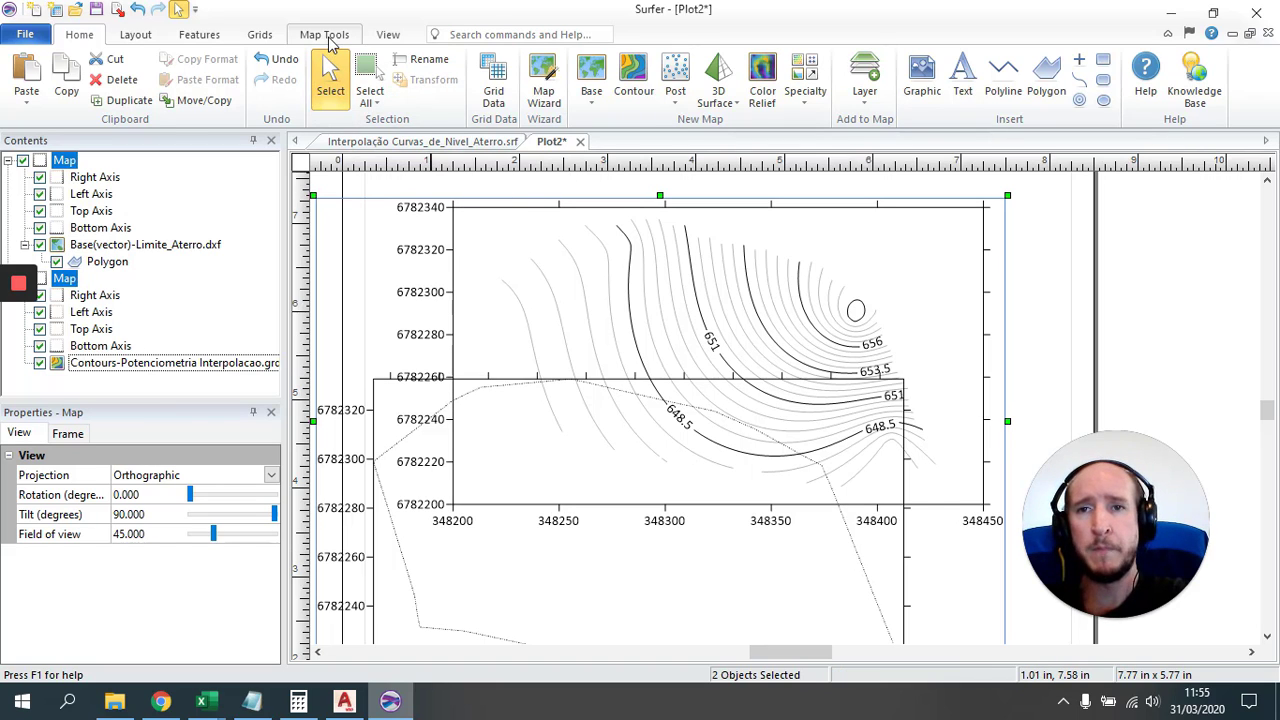
Step: Overlay the Limite_Aterro.dxf boundary and the contour map into one map, then deselect
{"action": "left_click", "coordinate": [326, 36]}
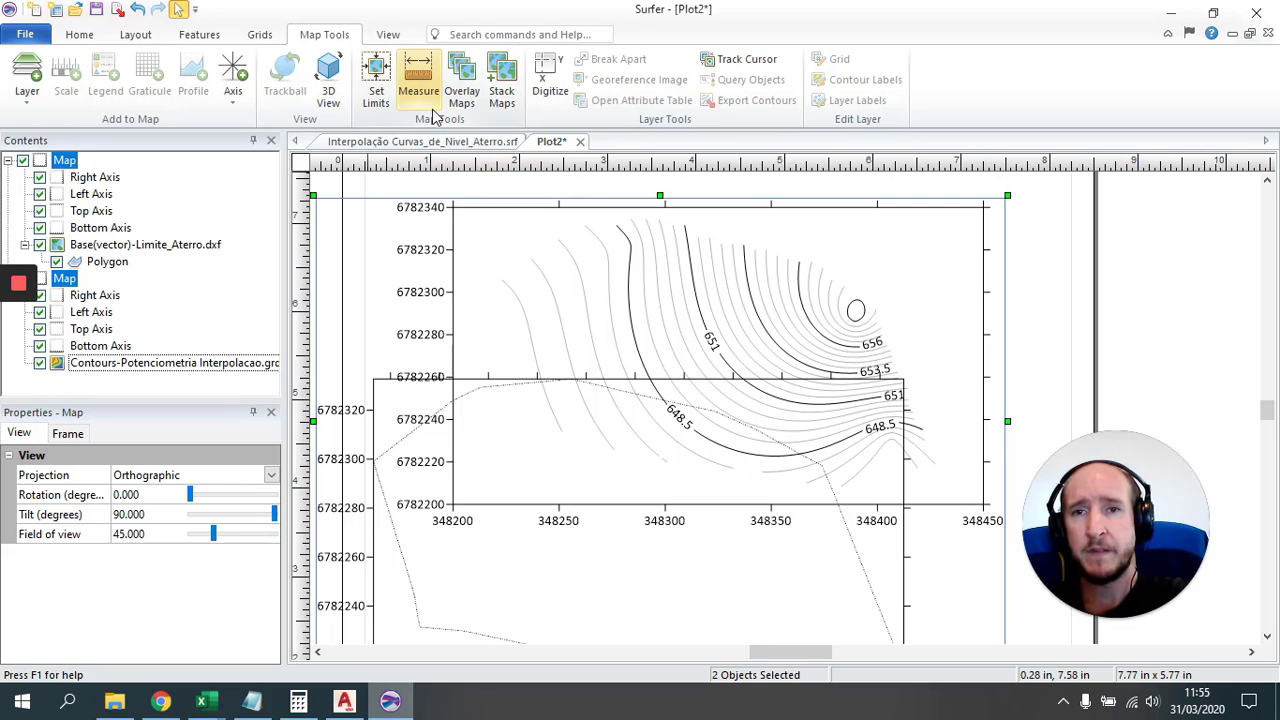
{"action": "left_click", "coordinate": [461, 83]}
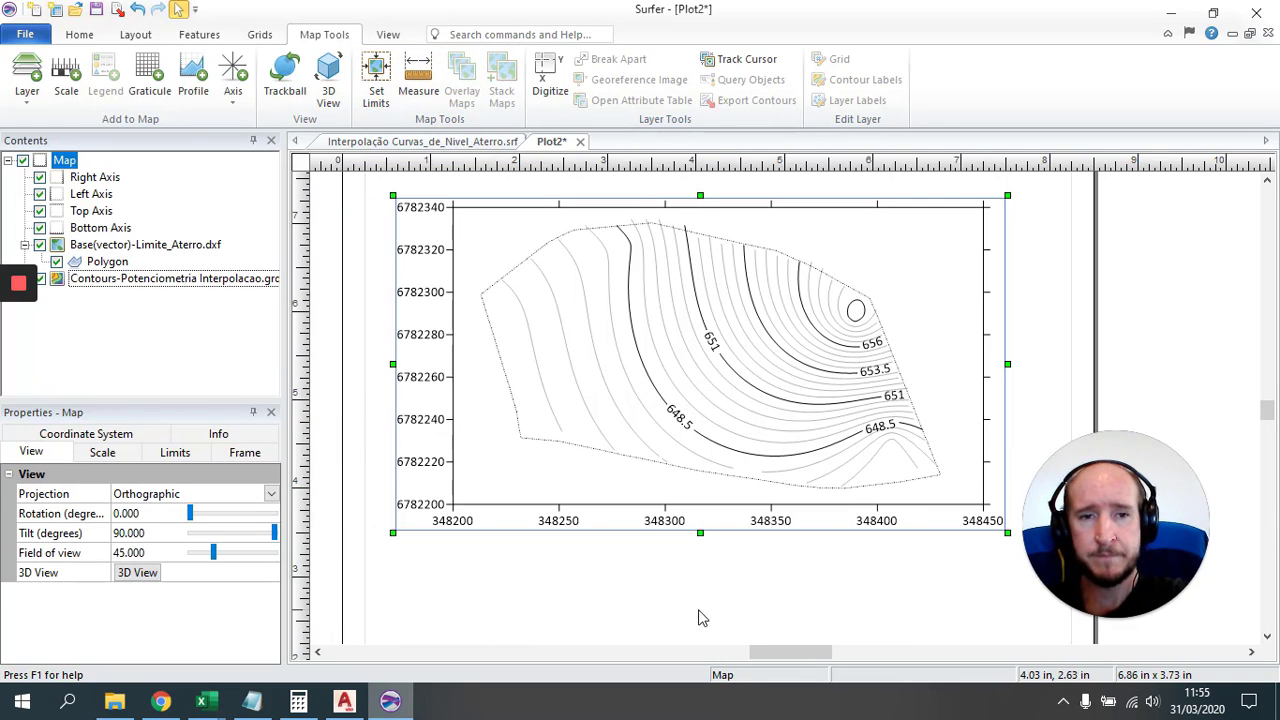
{"action": "left_click", "coordinate": [681, 569]}
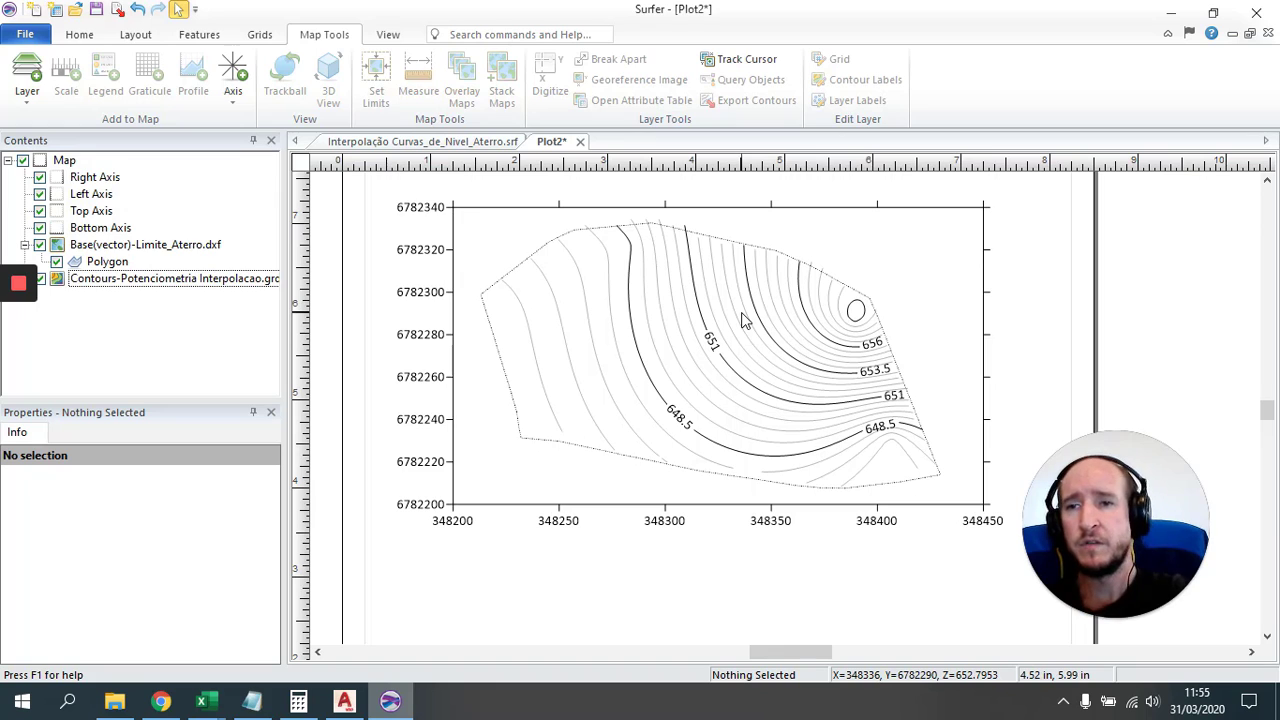
Step: In the contour levels, set minimum contour 645 with a major line every 4 contours
{"action": "left_click", "coordinate": [195, 286]}
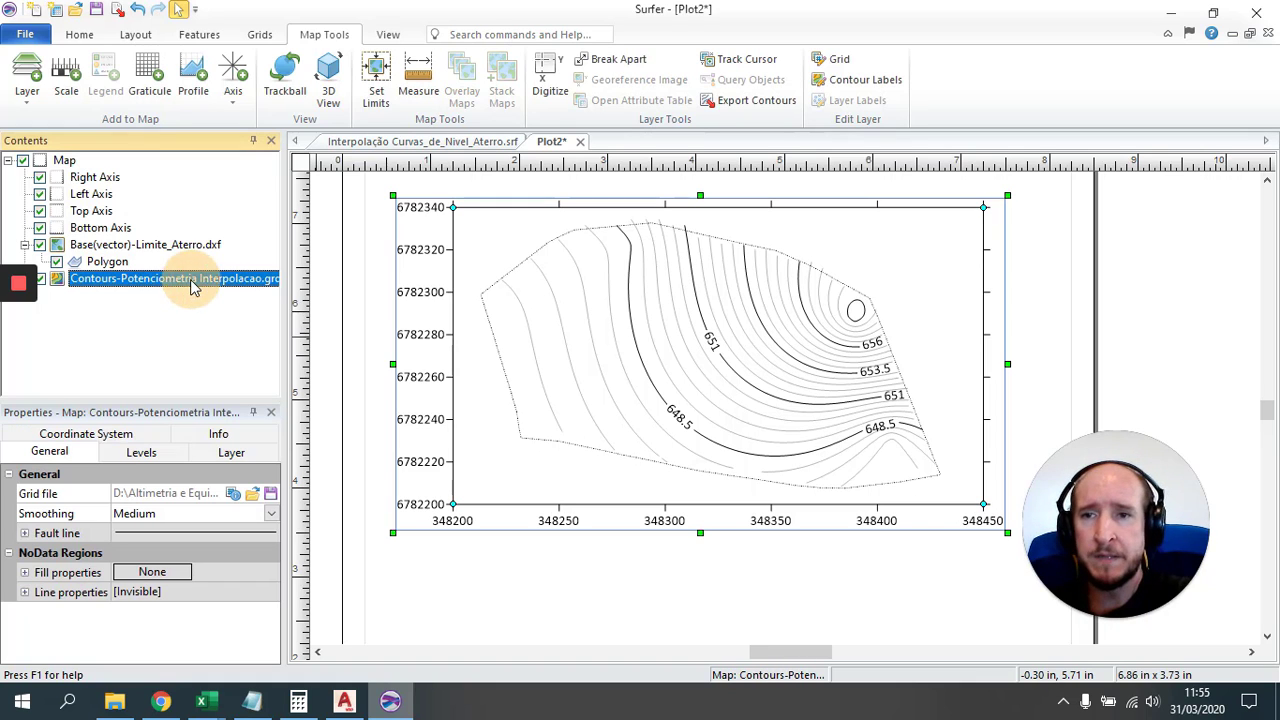
{"action": "left_click", "coordinate": [141, 455]}
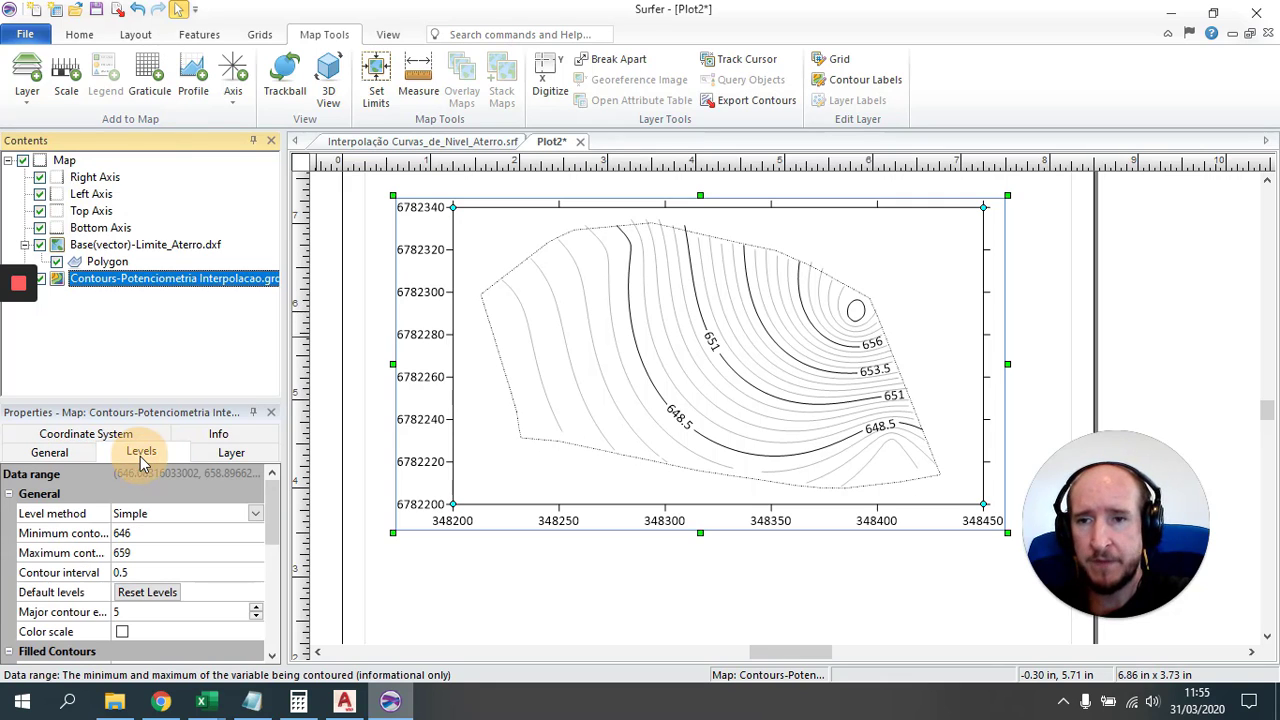
{"action": "left_click", "coordinate": [170, 536]}
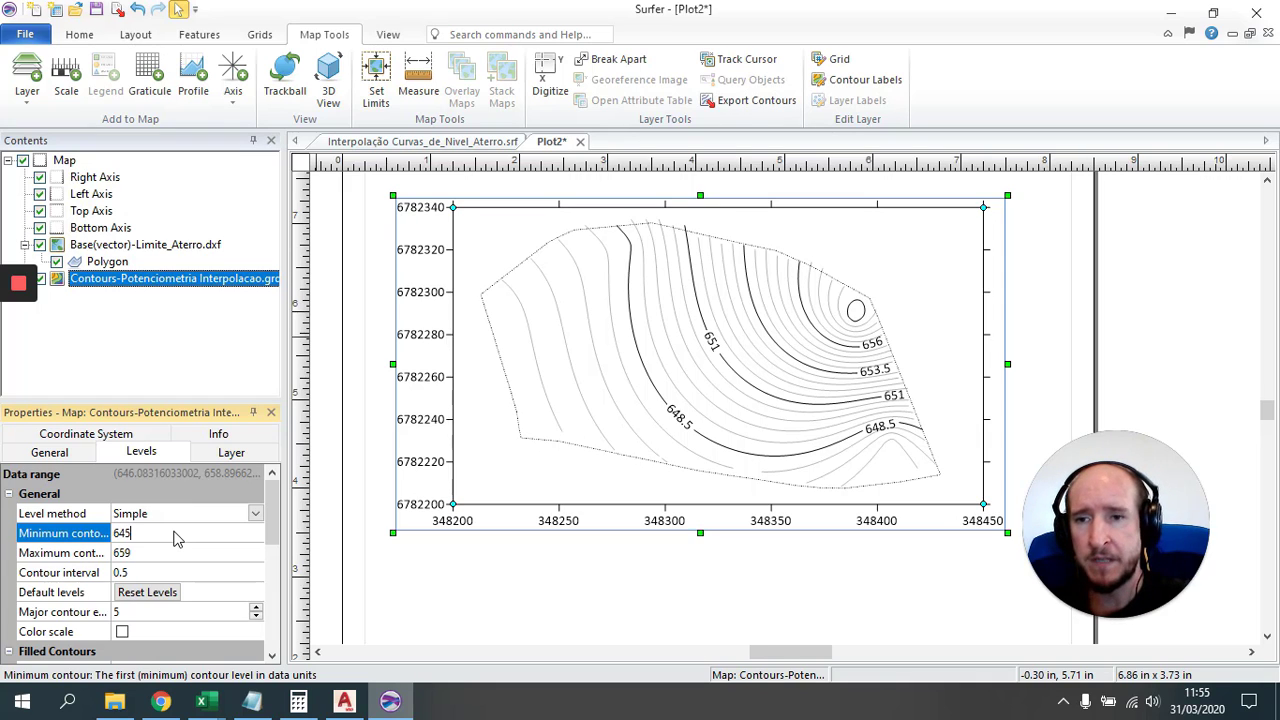
{"action": "key", "text": "Return"}
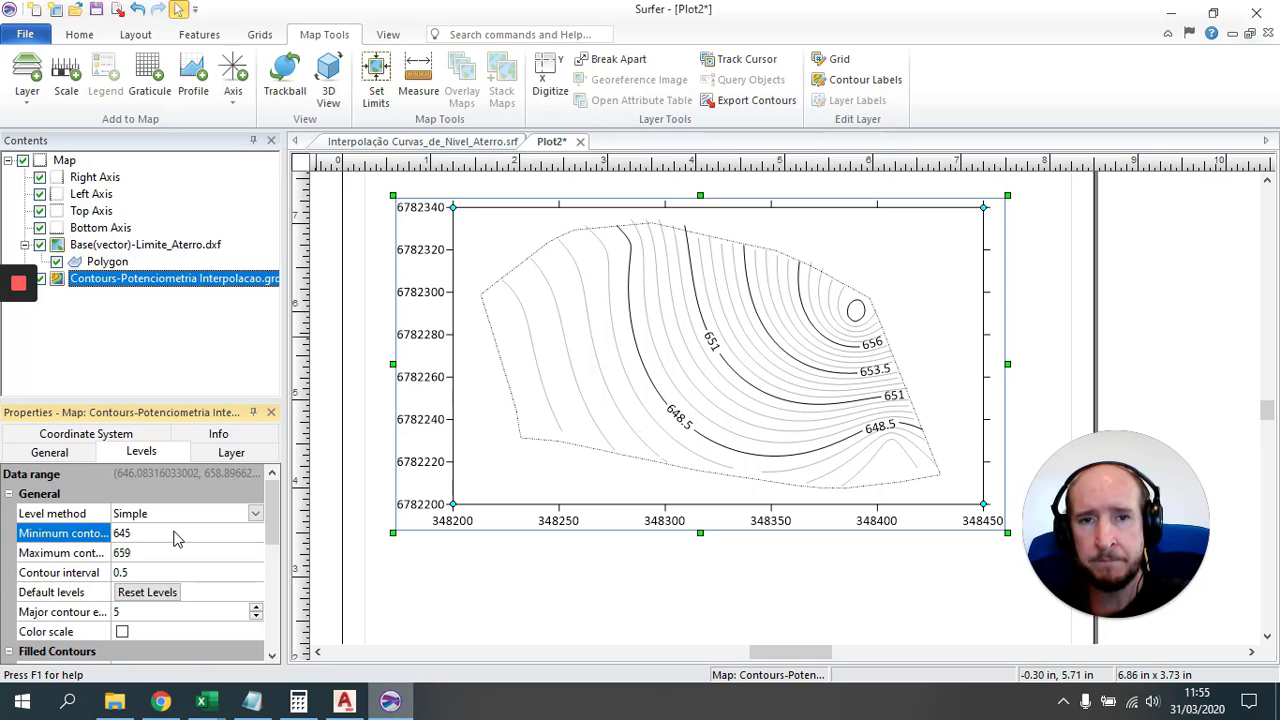
{"action": "left_click", "coordinate": [128, 618]}
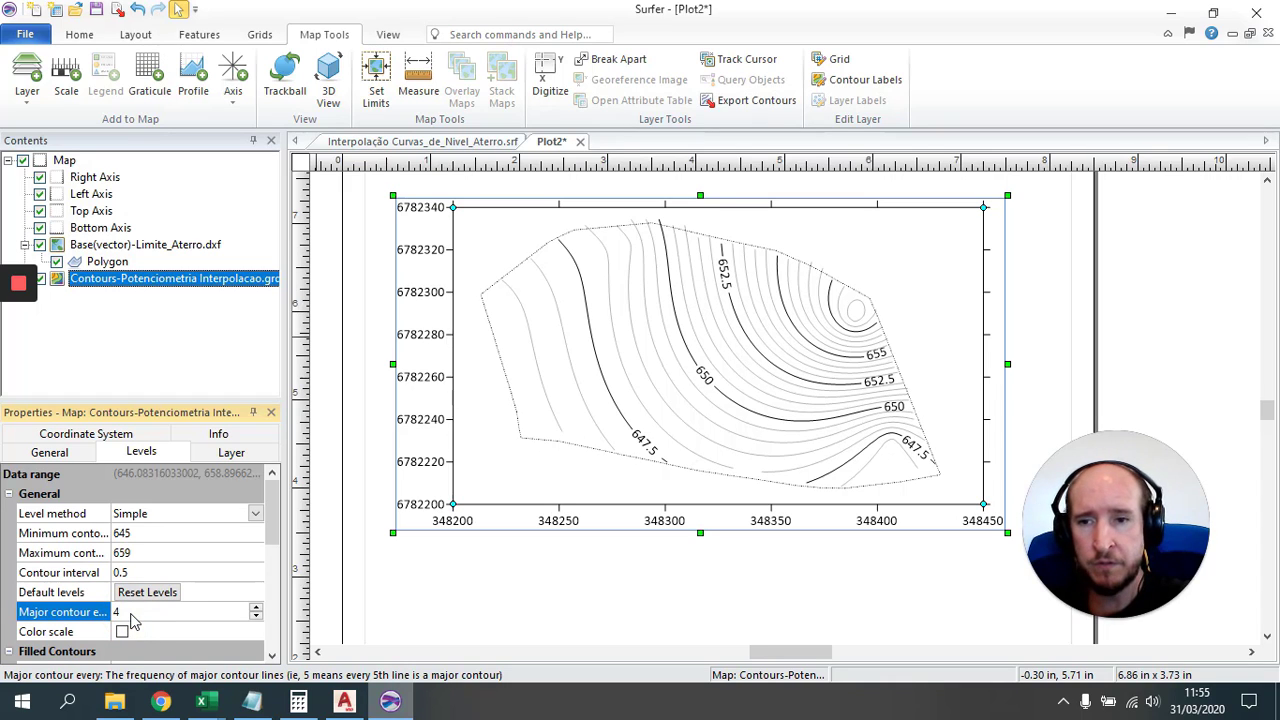
{"action": "key", "text": "Return"}
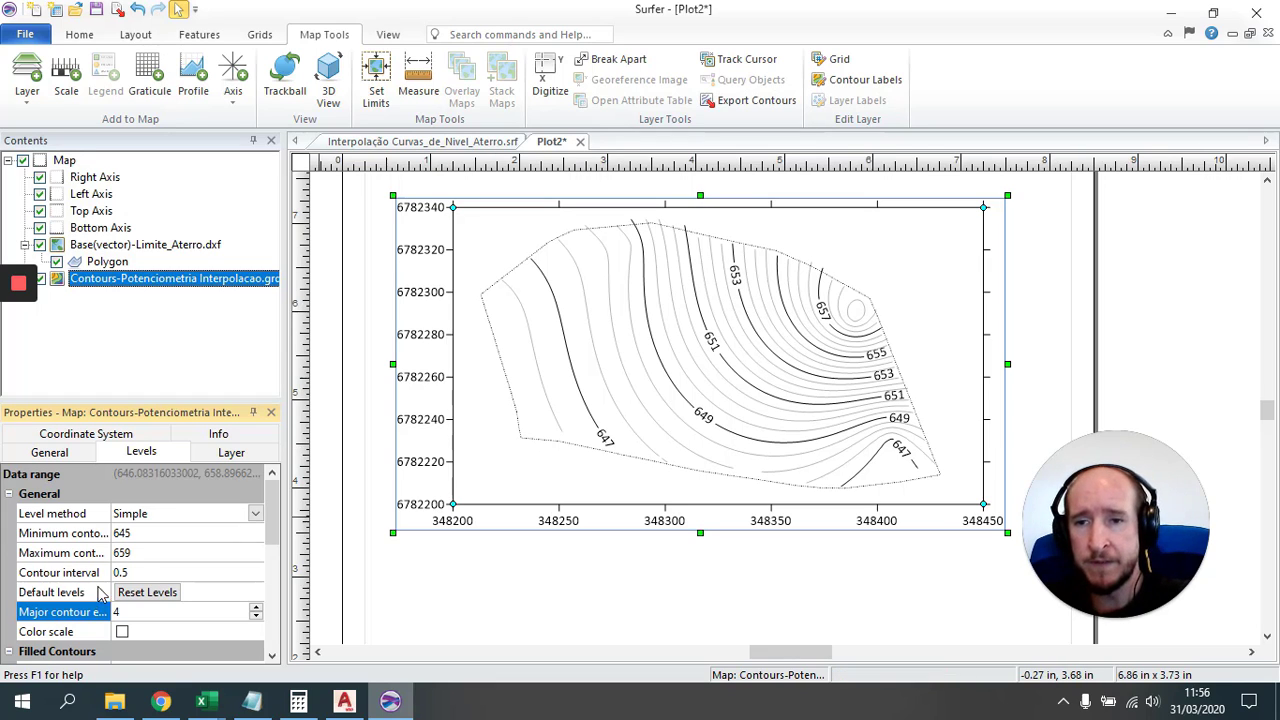
Step: Set the contour interval to 0.25 and keep the minimum contour at 645
{"action": "left_click", "coordinate": [144, 539]}
{"action": "type", "text": "64"}
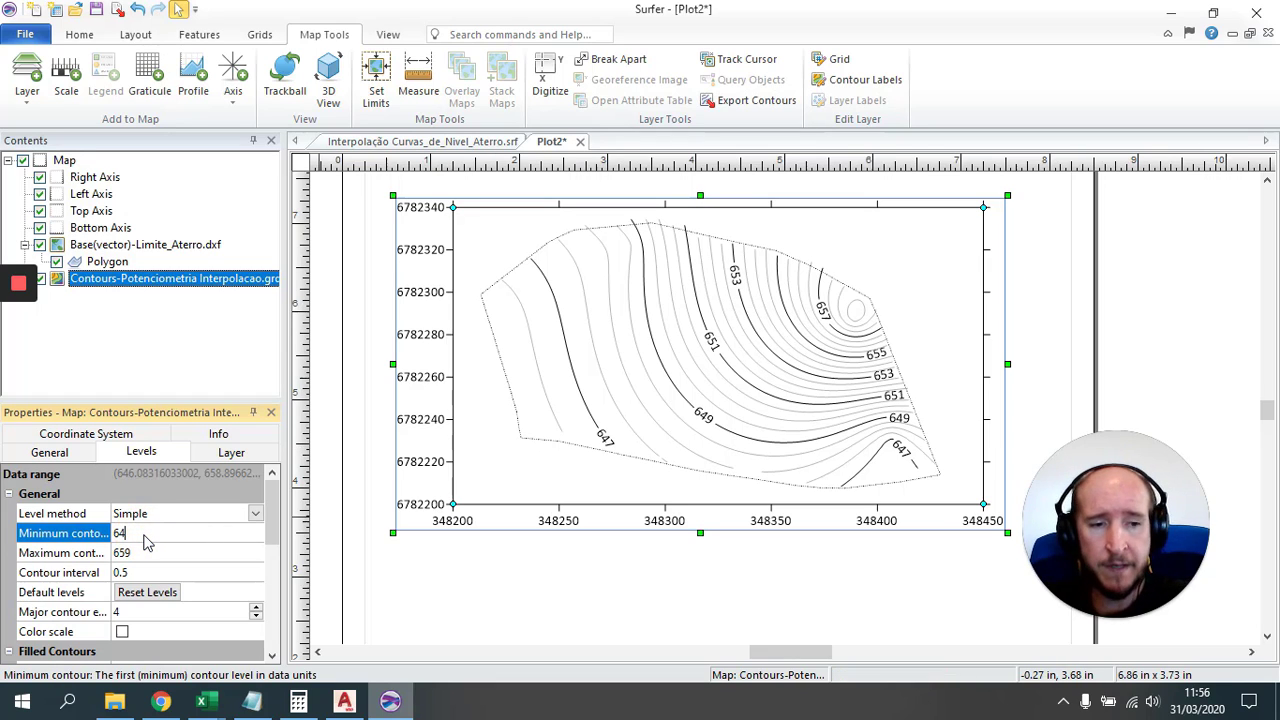
{"action": "type", "text": "6"}
{"action": "key", "text": "Return"}
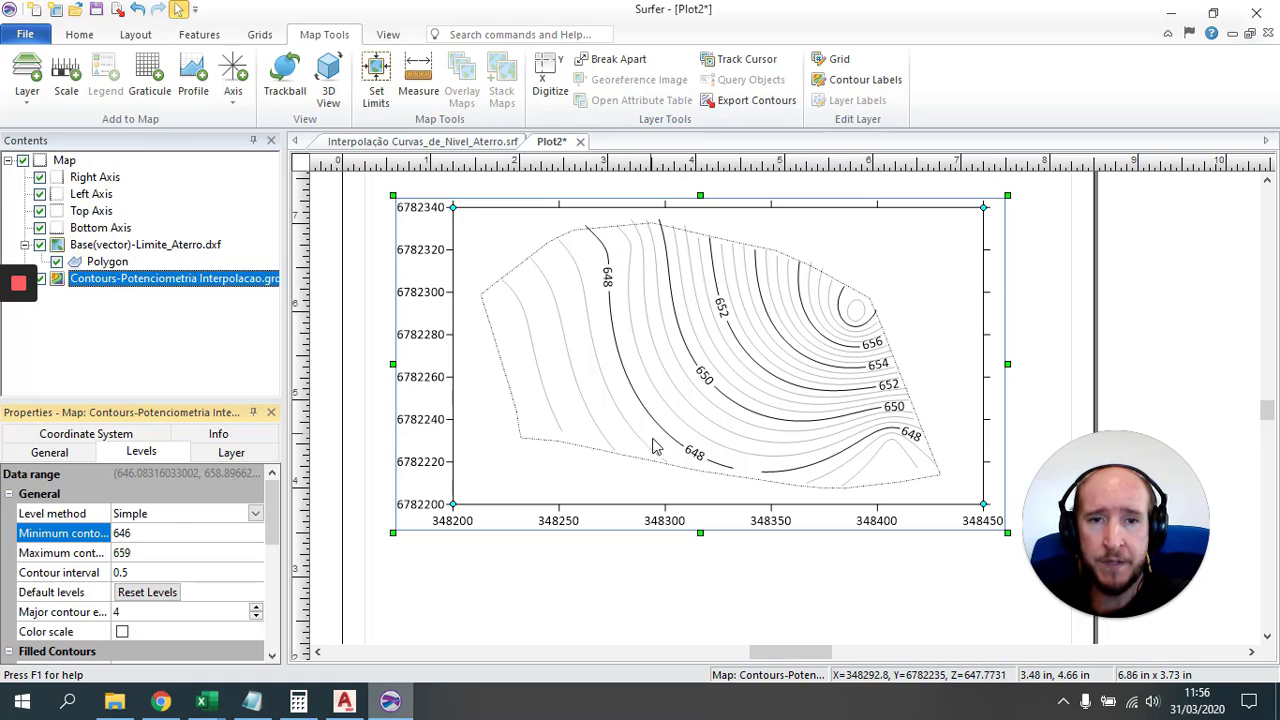
{"action": "left_click", "coordinate": [150, 574]}
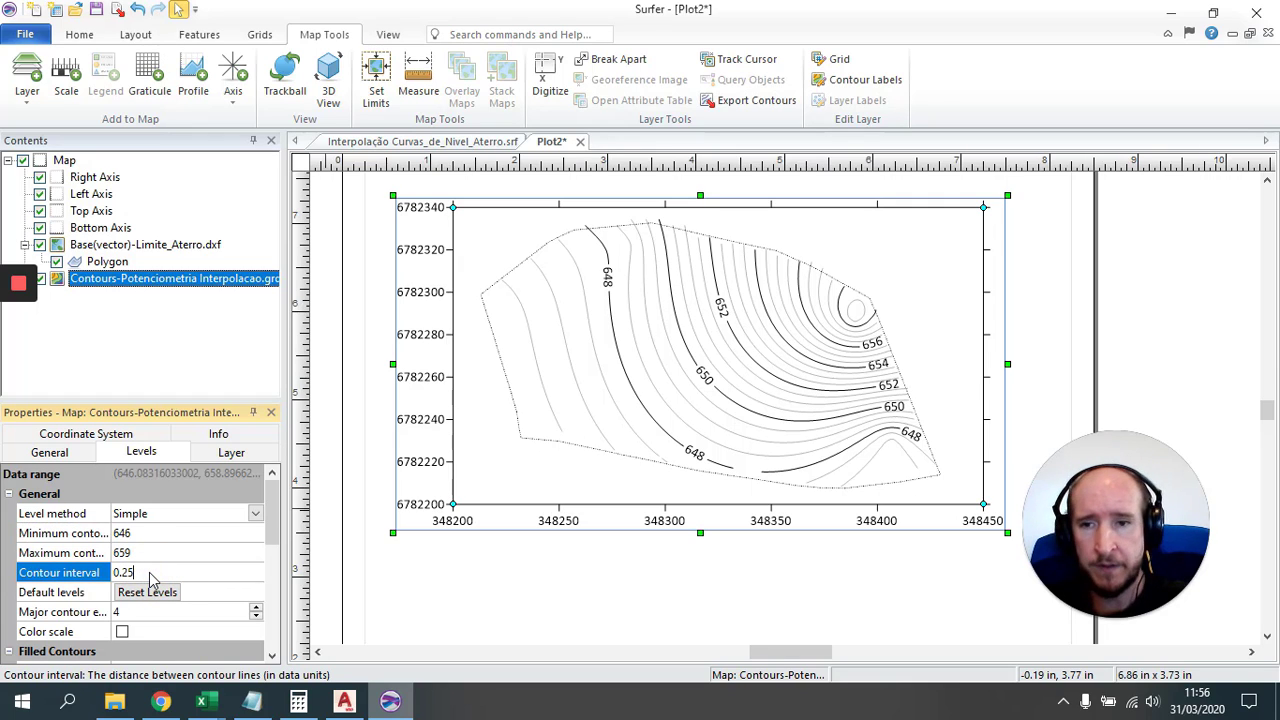
{"action": "key", "text": "Return"}
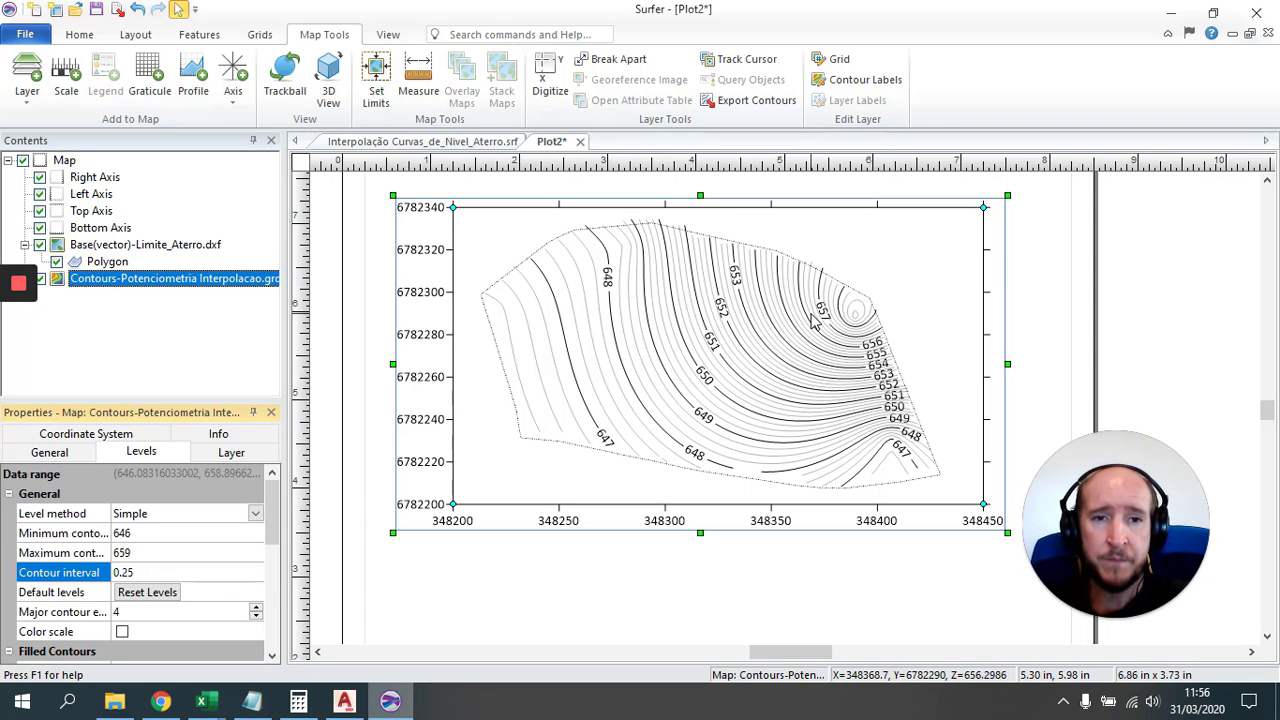
{"action": "left_click", "coordinate": [147, 534]}
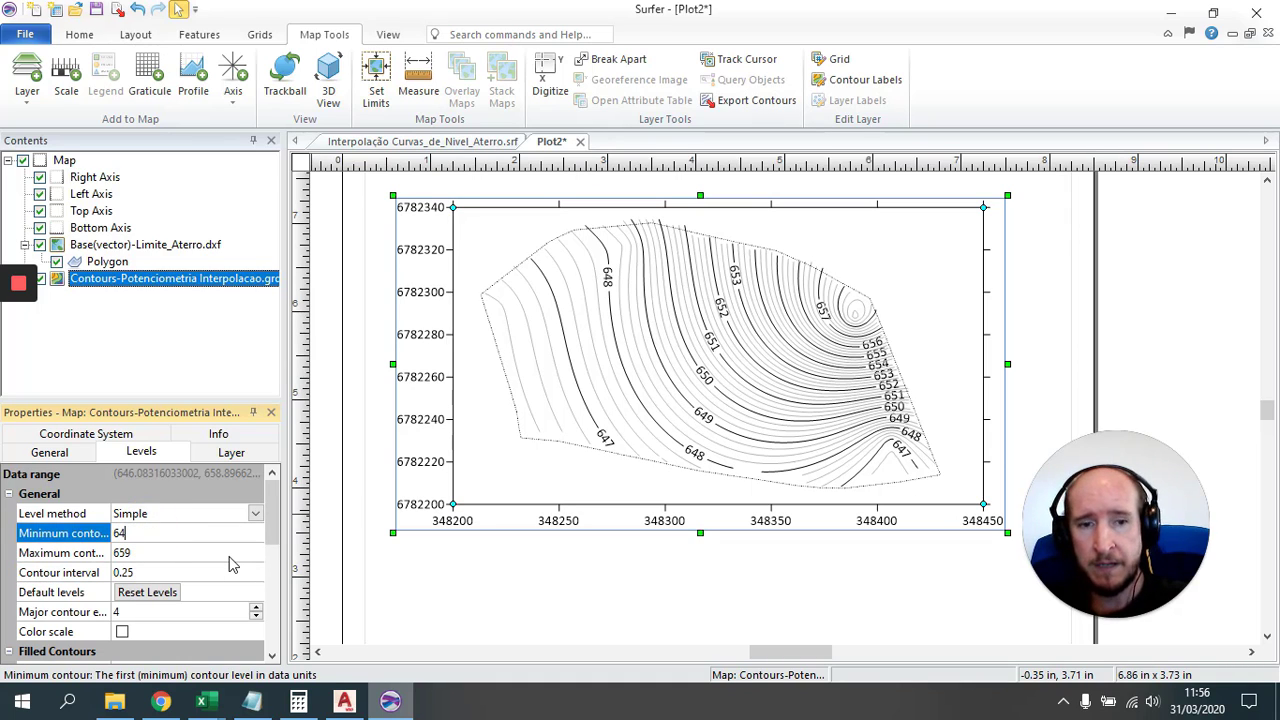
{"action": "key", "text": "Return"}
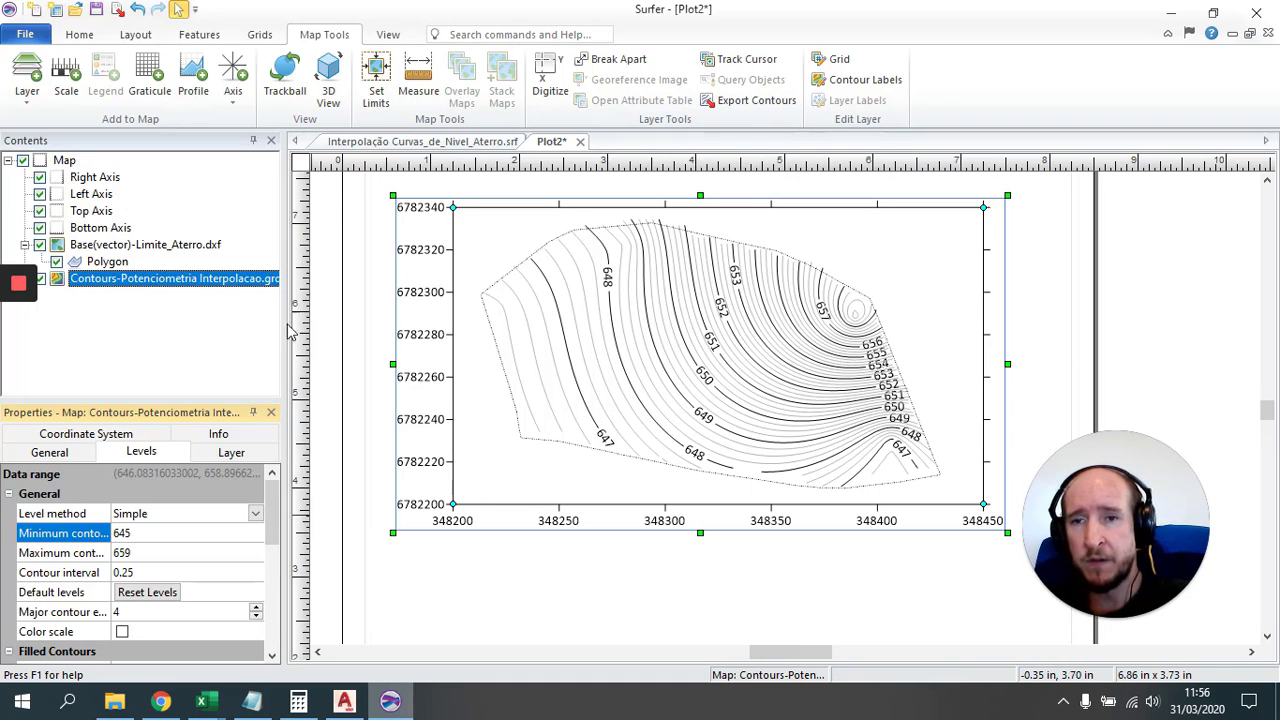
{"action": "left_click_drag", "start_coordinate": [279, 510], "coordinate": [281, 568]}
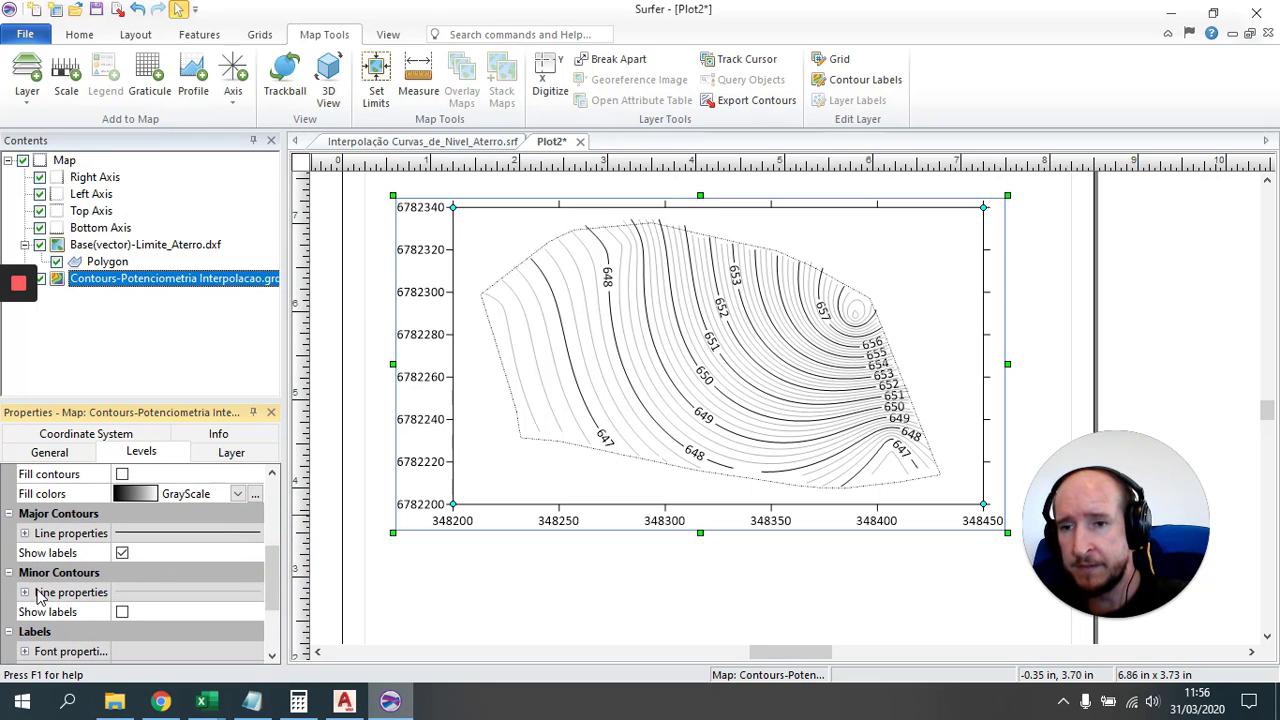
Step: Set the contour label font size to 10 points
{"action": "left_click_drag", "start_coordinate": [276, 568], "coordinate": [280, 610]}
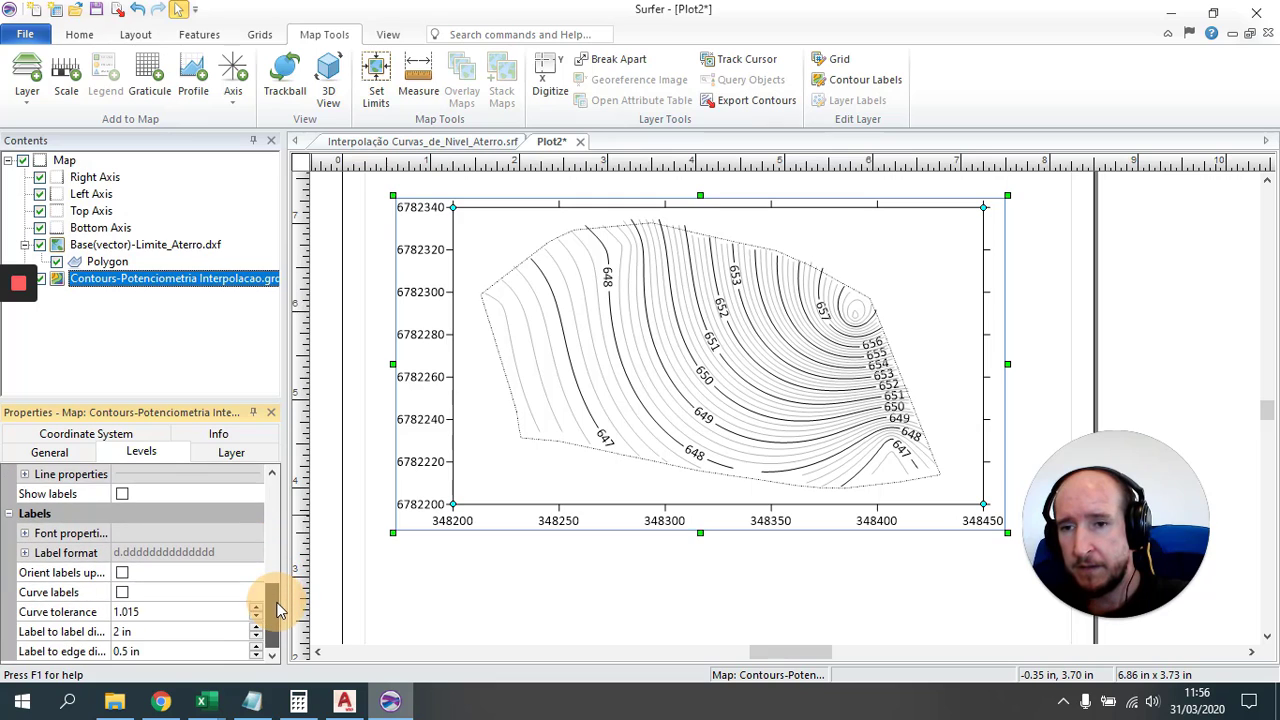
{"action": "left_click", "coordinate": [25, 535]}
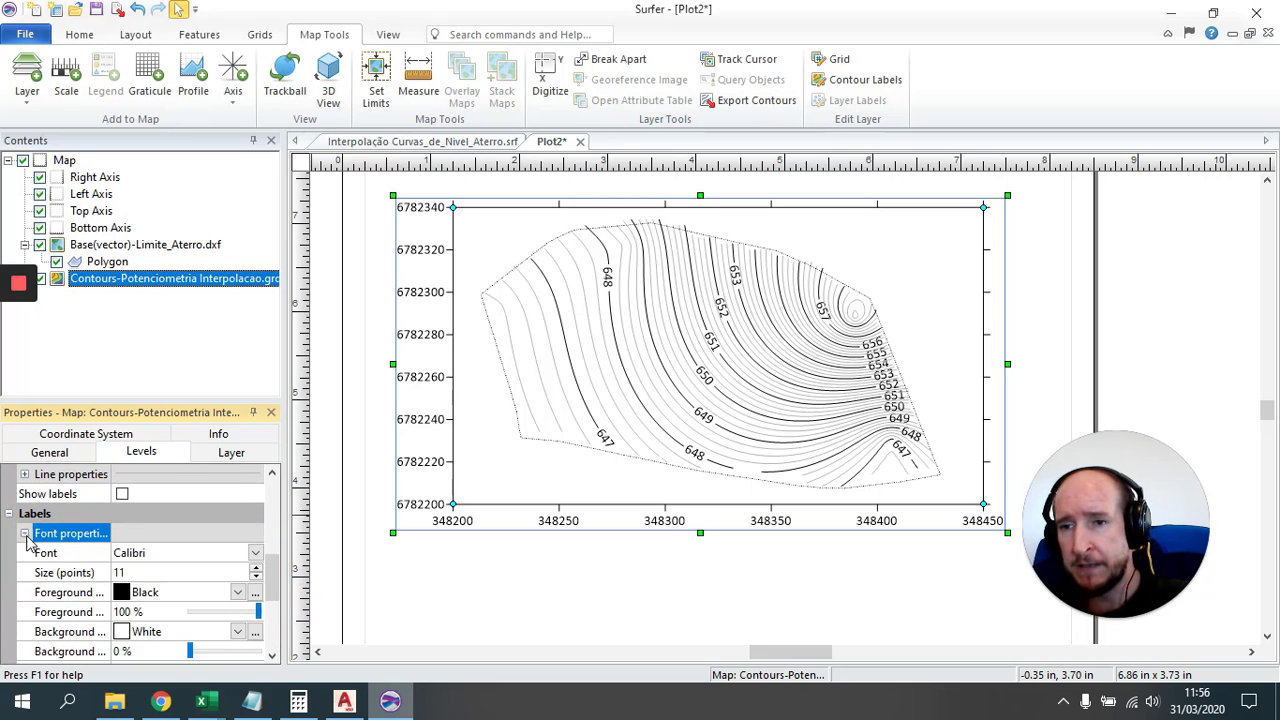
{"action": "left_click", "coordinate": [256, 578]}
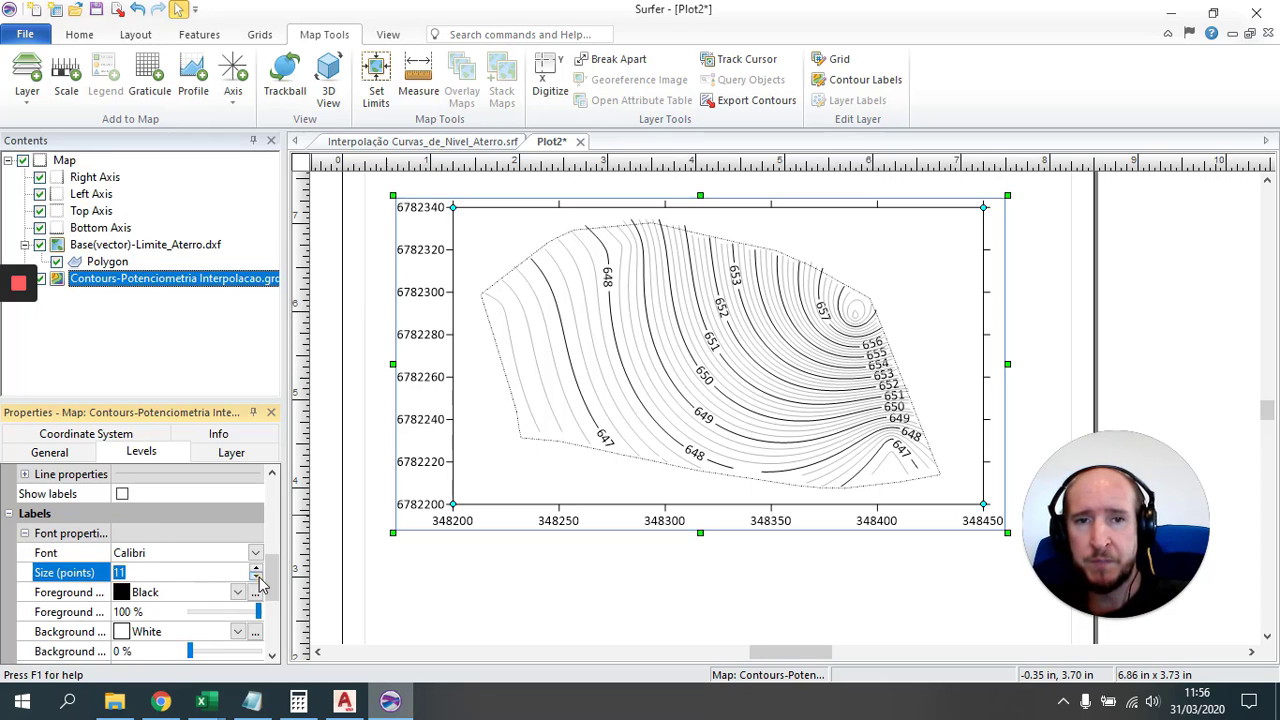
{"action": "left_click", "coordinate": [256, 568]}
{"action": "left_click", "coordinate": [256, 568]}
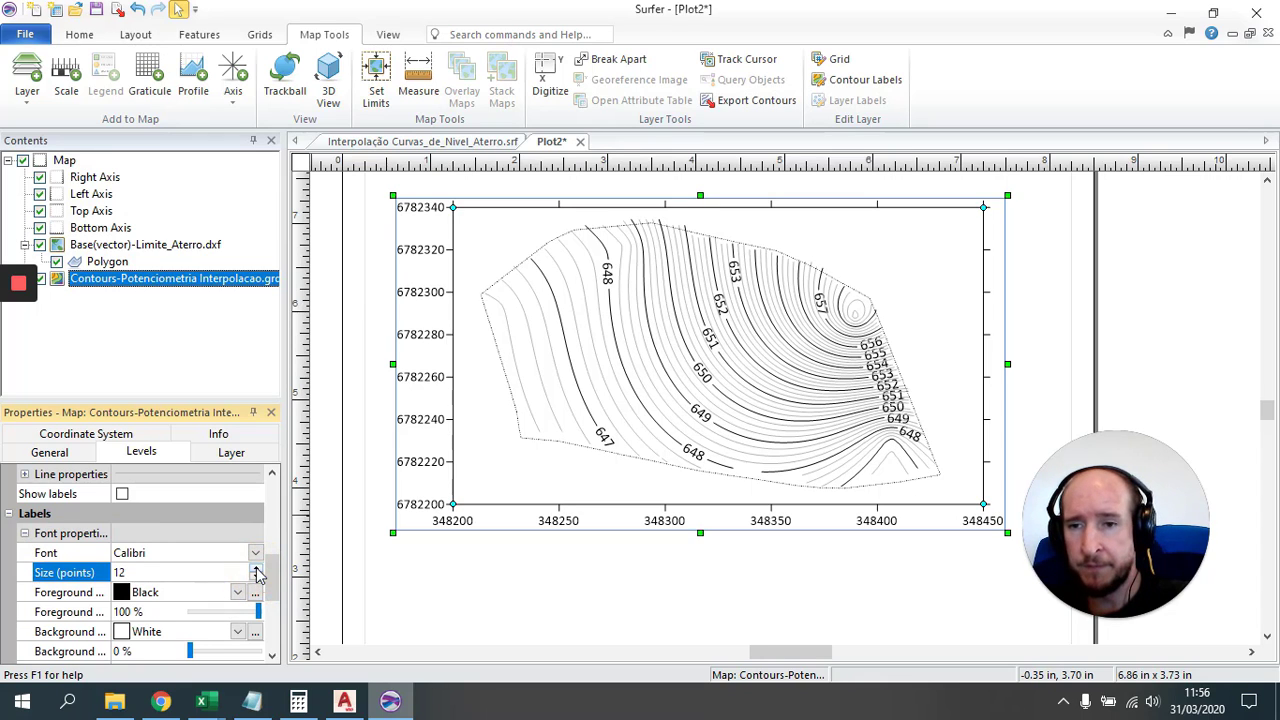
{"action": "left_click", "coordinate": [256, 577]}
{"action": "left_click", "coordinate": [256, 577]}
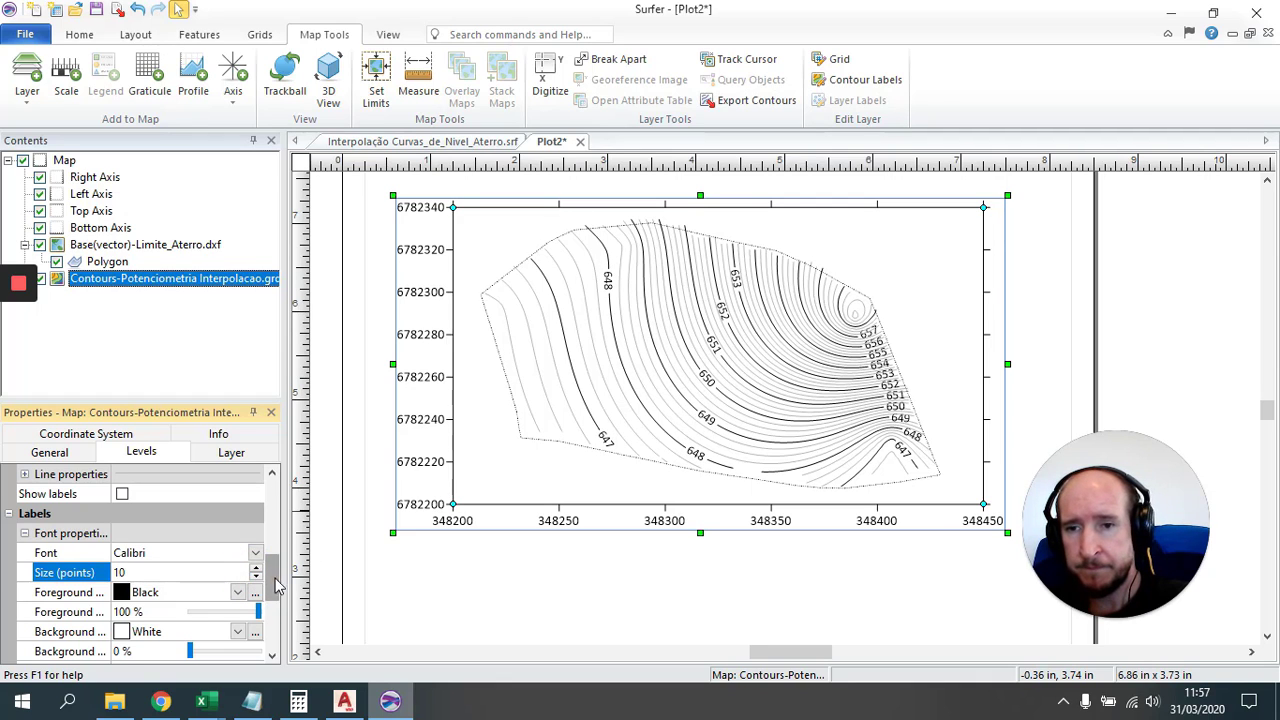
Step: Add an 'm' suffix to the contour label format
{"action": "left_click_drag", "start_coordinate": [277, 567], "coordinate": [280, 628]}
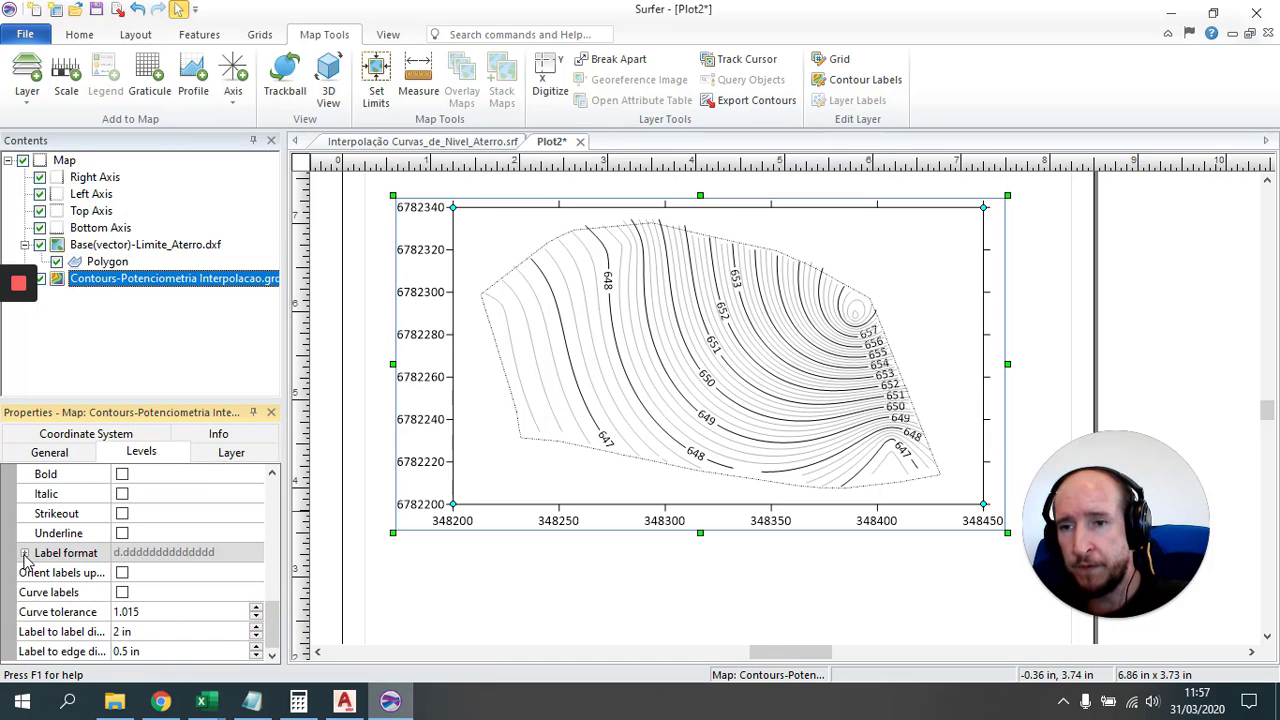
{"action": "left_click", "coordinate": [24, 553]}
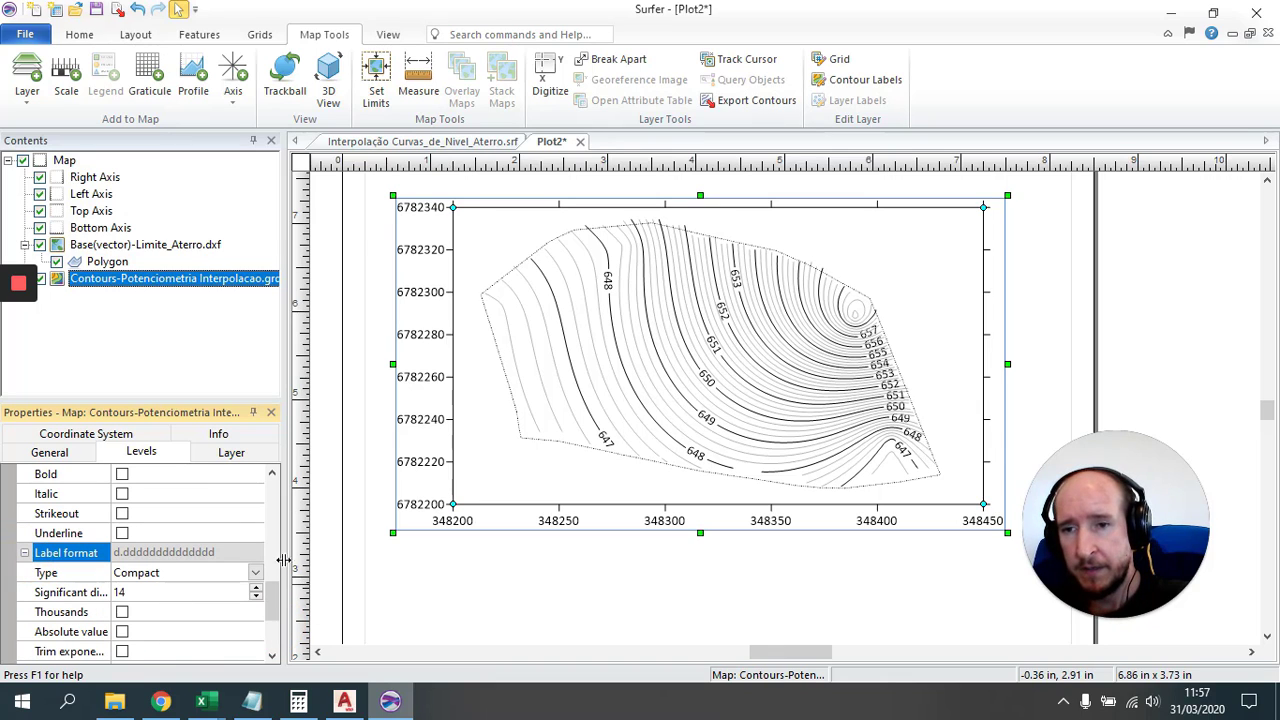
{"action": "left_click_drag", "start_coordinate": [277, 605], "coordinate": [277, 618]}
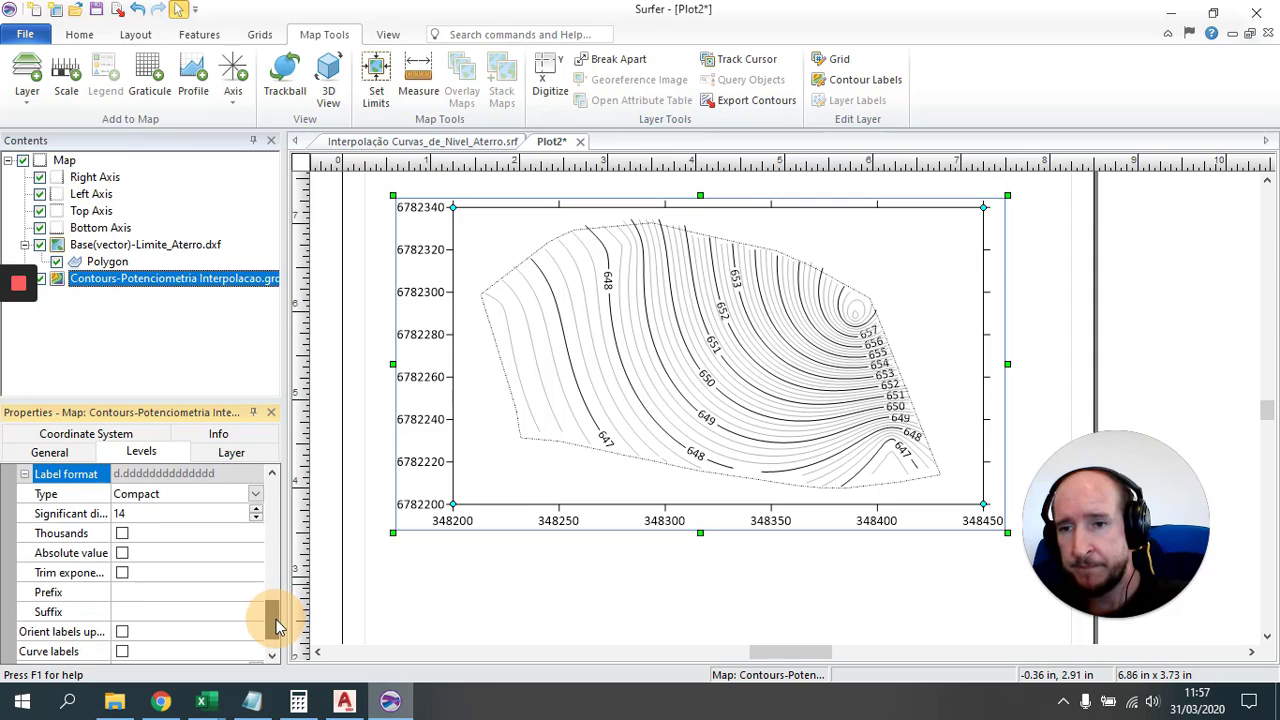
{"action": "left_click", "coordinate": [163, 614]}
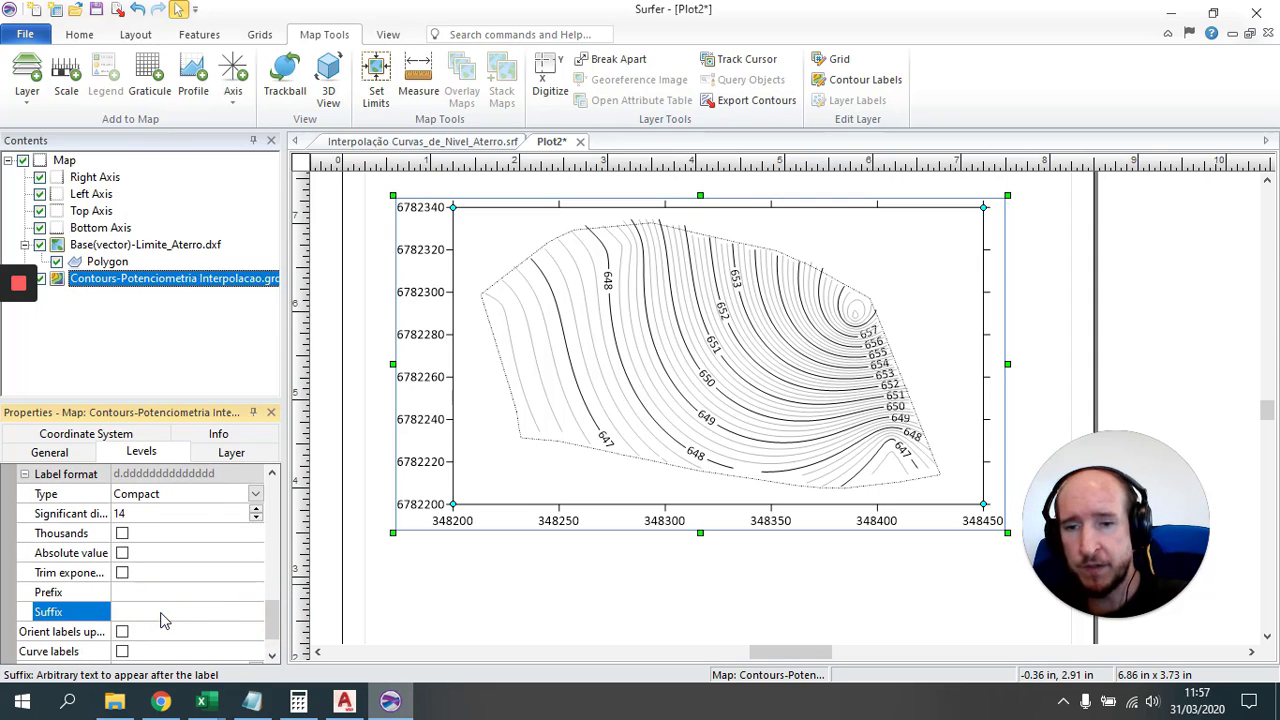
{"action": "type", "text": "m"}
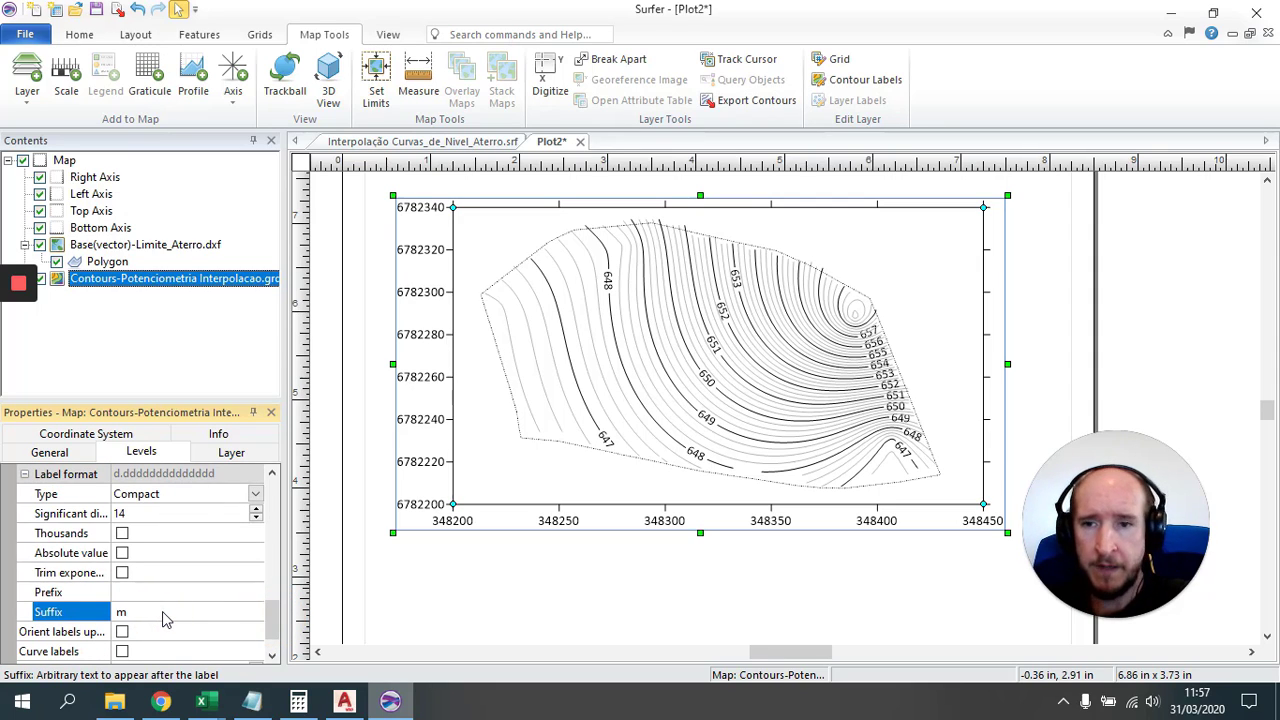
{"action": "key", "text": "Return"}
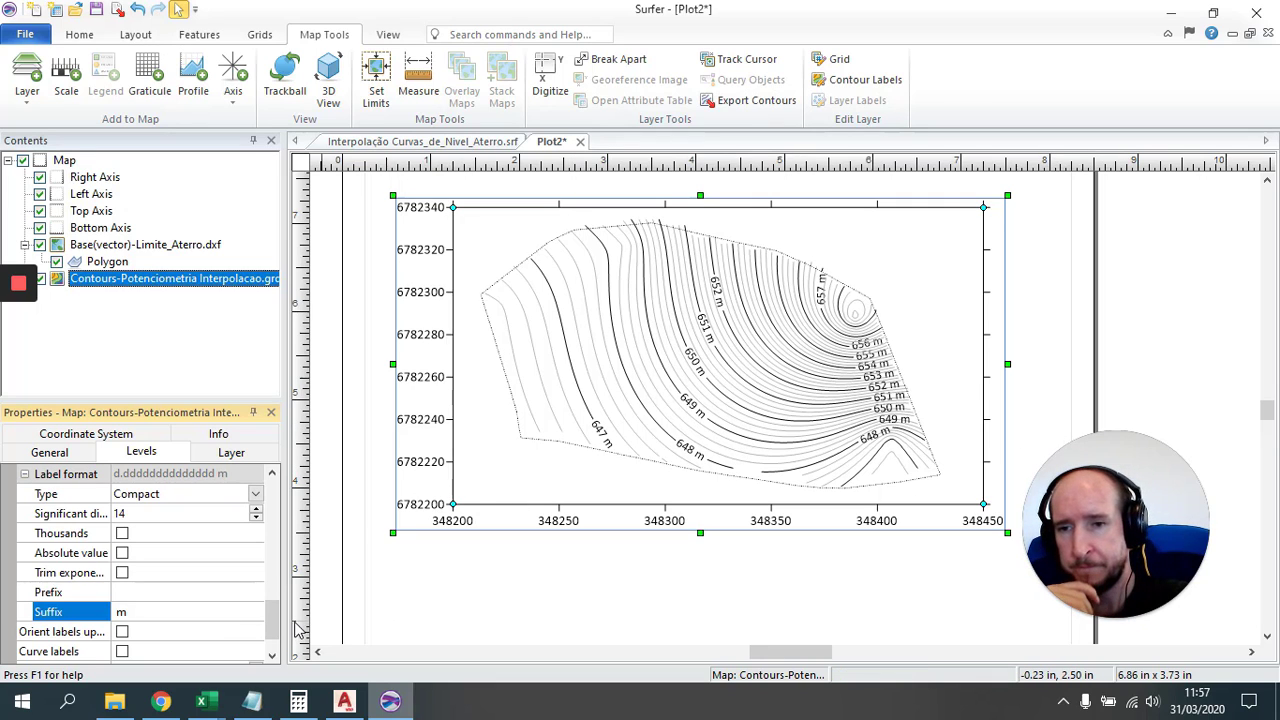
Step: Raise the label-to-edge distance to 0.9 in
{"action": "left_click_drag", "start_coordinate": [276, 620], "coordinate": [278, 640]}
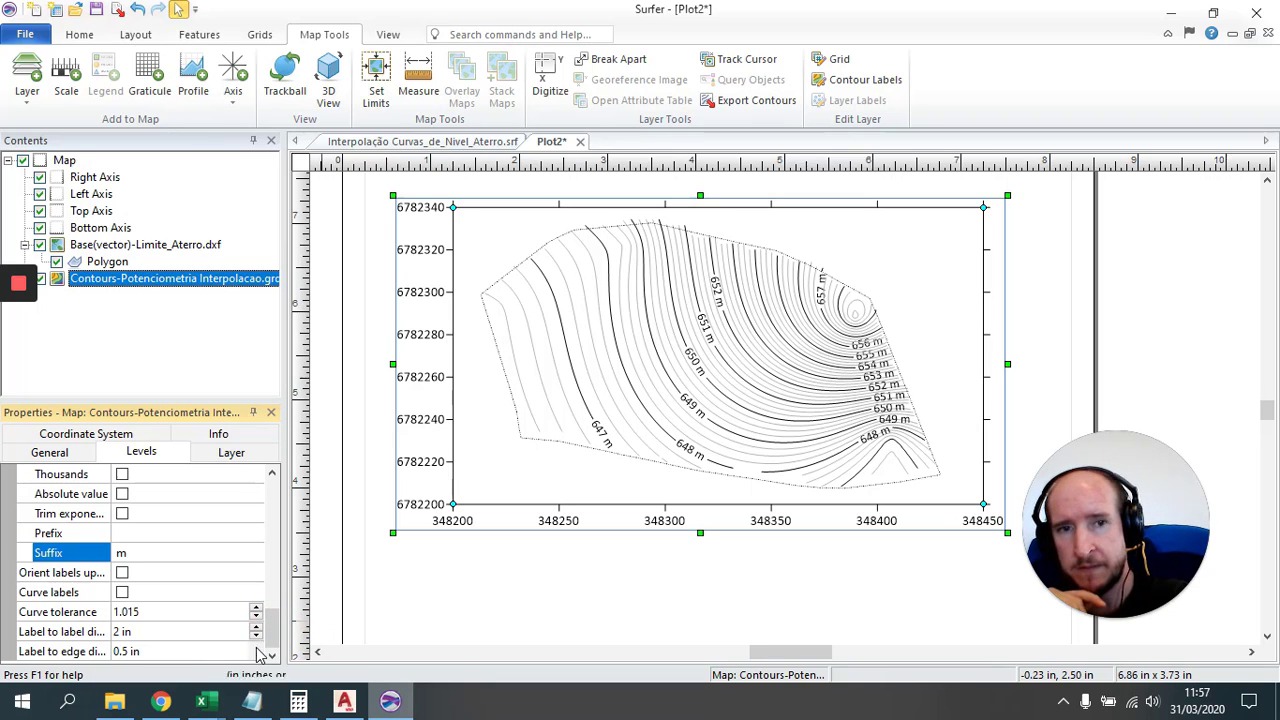
{"action": "left_click", "coordinate": [256, 648]}
{"action": "left_click", "coordinate": [256, 648]}
{"action": "left_click", "coordinate": [256, 648]}
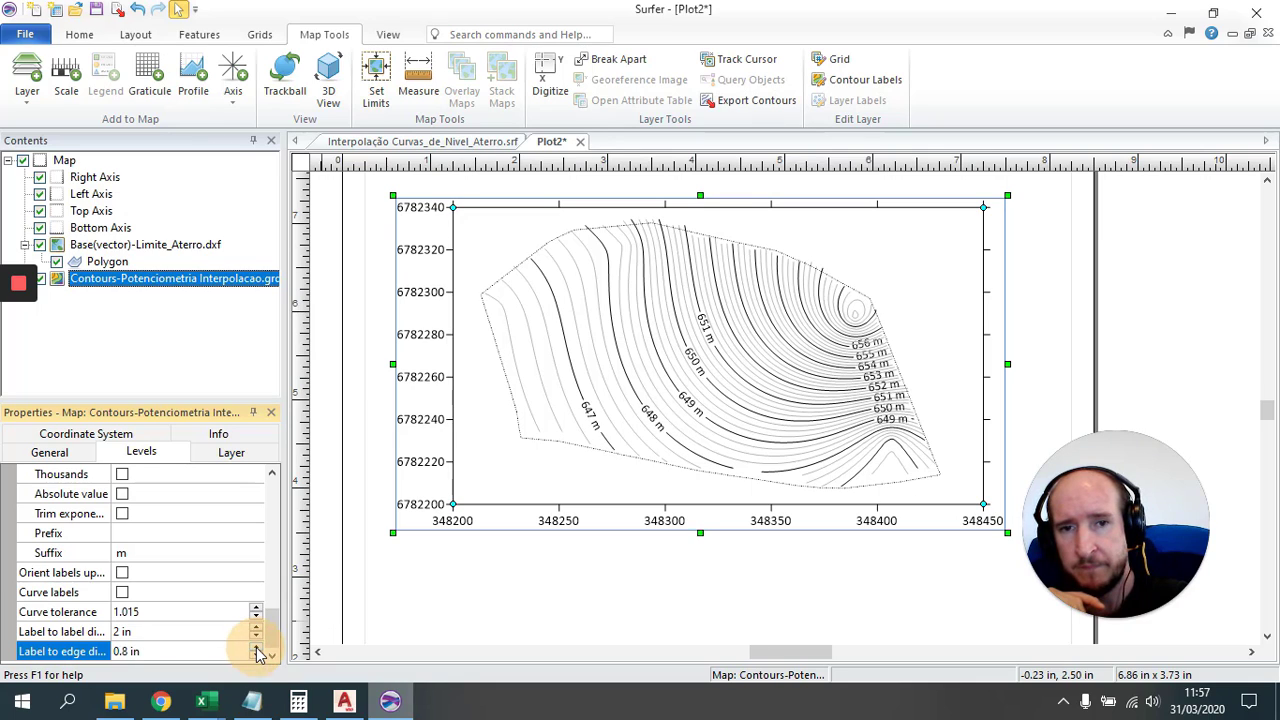
{"action": "left_click", "coordinate": [256, 648]}
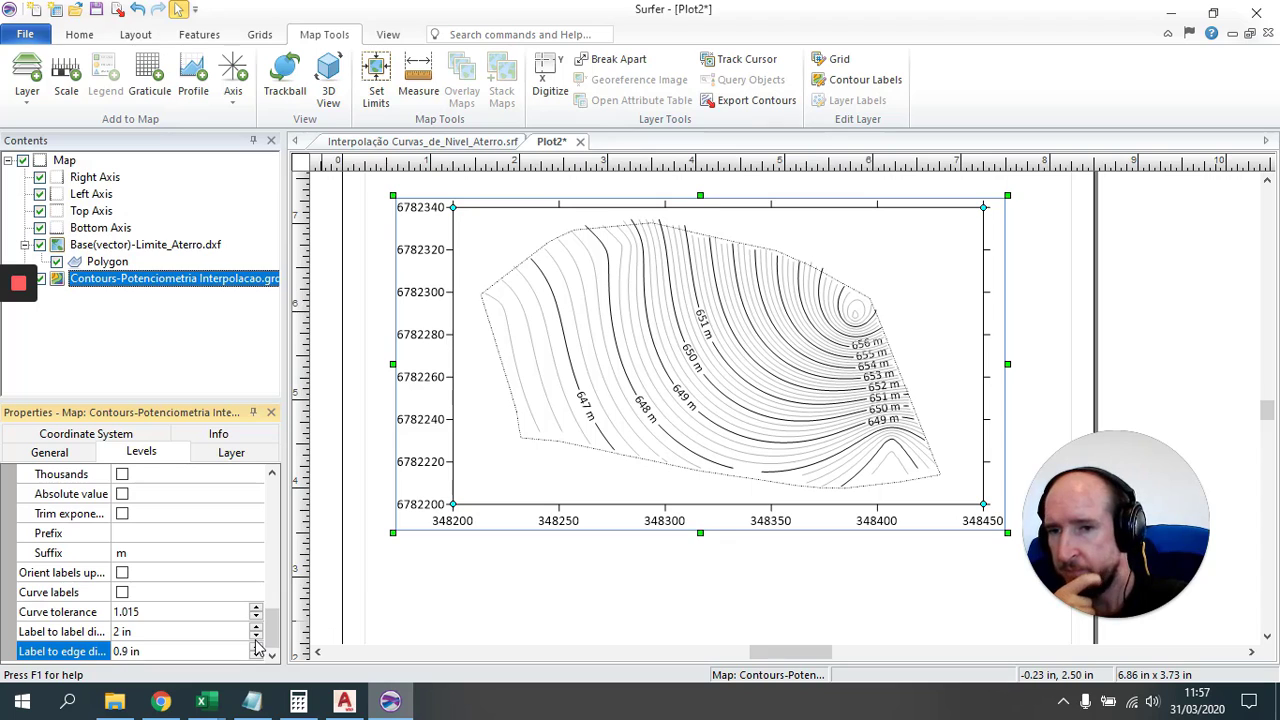
{"action": "left_click", "coordinate": [256, 629]}
{"action": "left_click", "coordinate": [256, 636]}
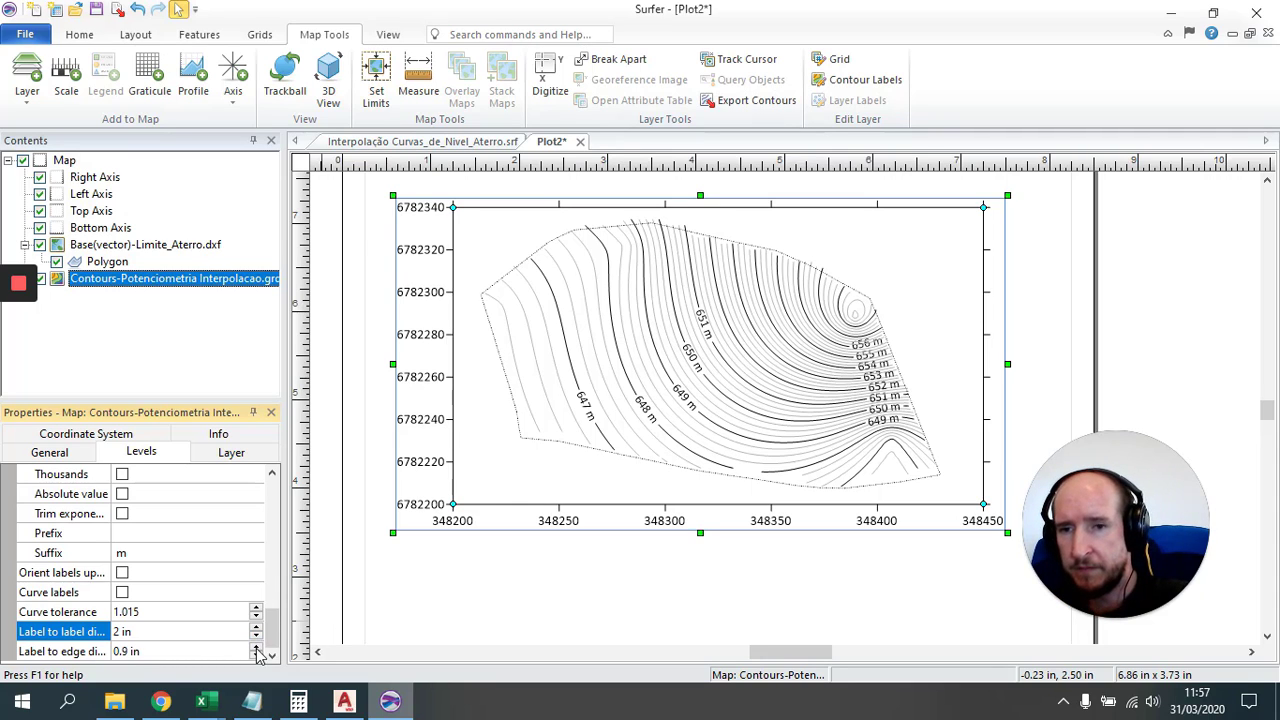
Step: Set the label curve tolerance to 1.012
{"action": "left_click", "coordinate": [256, 616]}
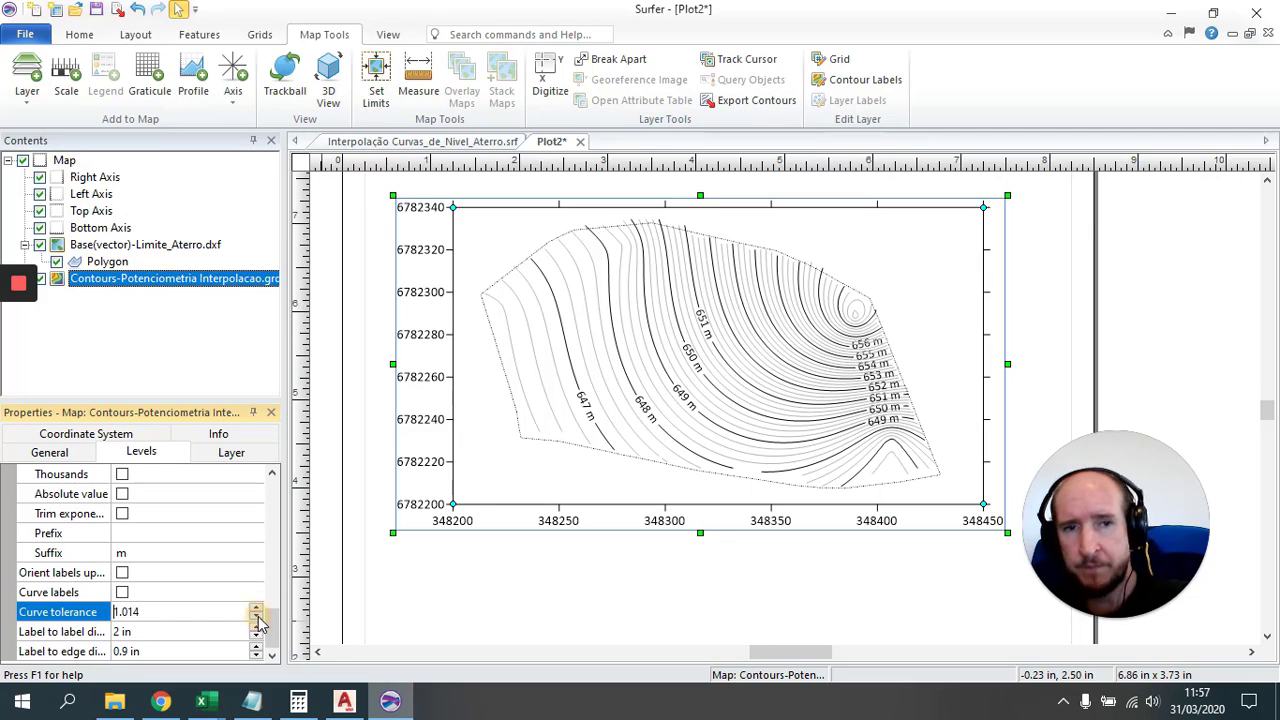
{"action": "left_click", "coordinate": [256, 616]}
{"action": "left_click", "coordinate": [256, 616]}
{"action": "left_click", "coordinate": [256, 616]}
{"action": "left_click", "coordinate": [256, 616]}
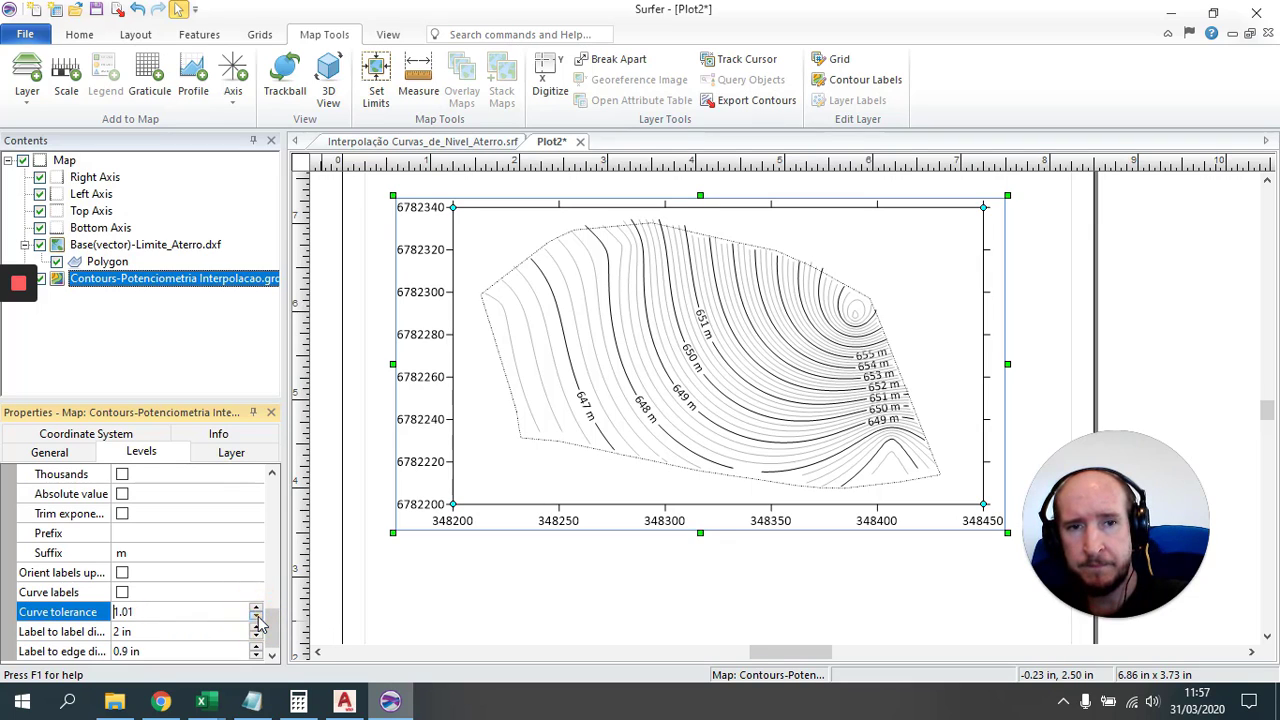
{"action": "left_click", "coordinate": [256, 608]}
{"action": "left_click", "coordinate": [256, 608]}
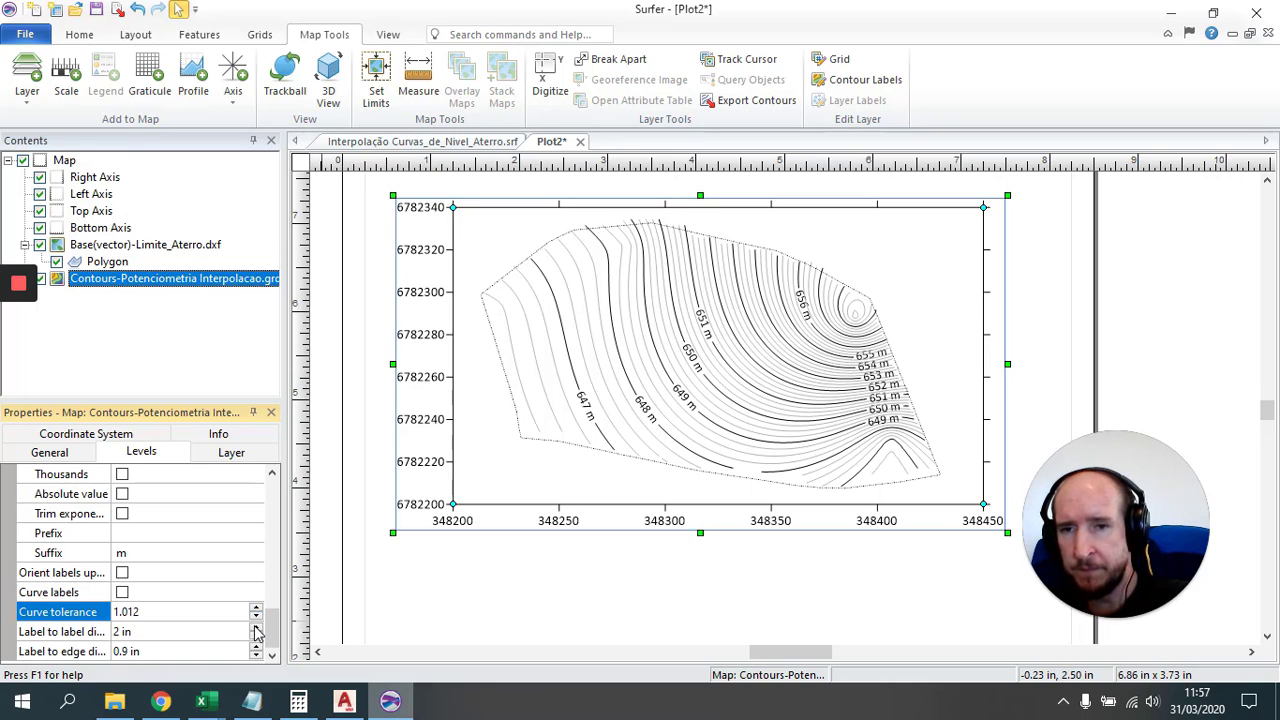
Step: Set the label-to-label distance to 2.2 in
{"action": "left_click", "coordinate": [256, 628]}
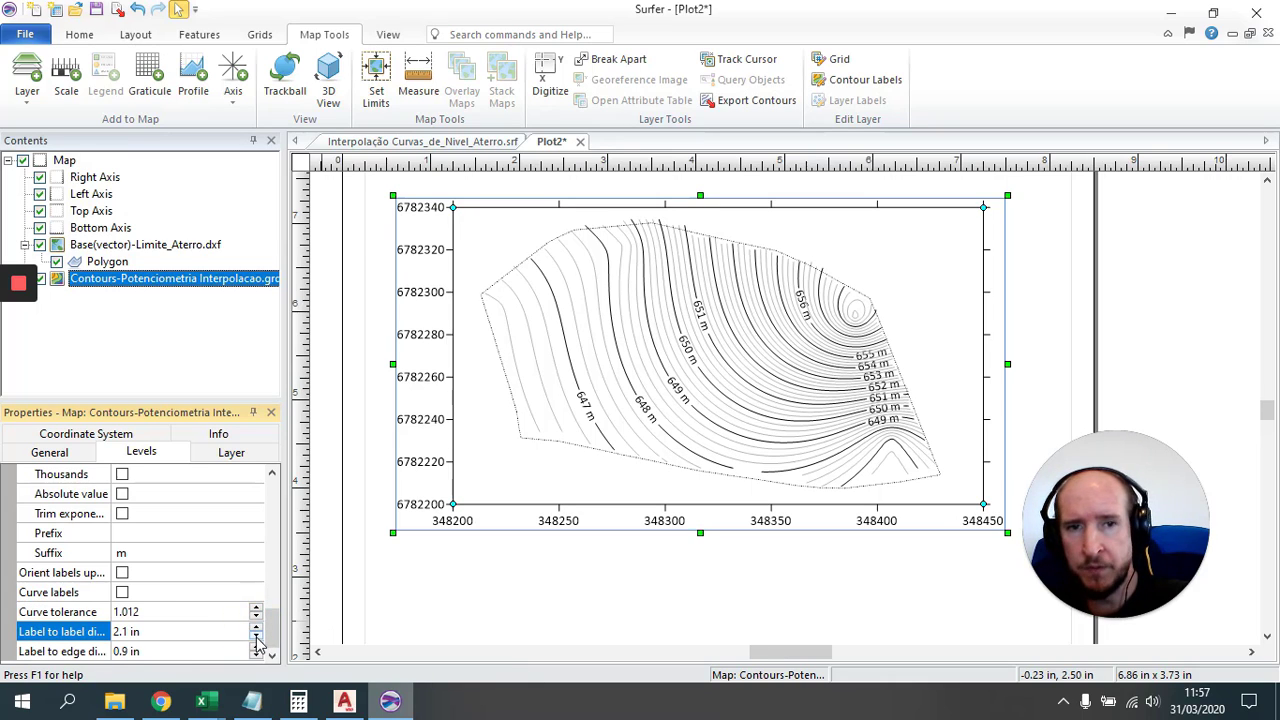
{"action": "left_click", "coordinate": [256, 637]}
{"action": "left_click", "coordinate": [256, 637]}
{"action": "left_click", "coordinate": [257, 628]}
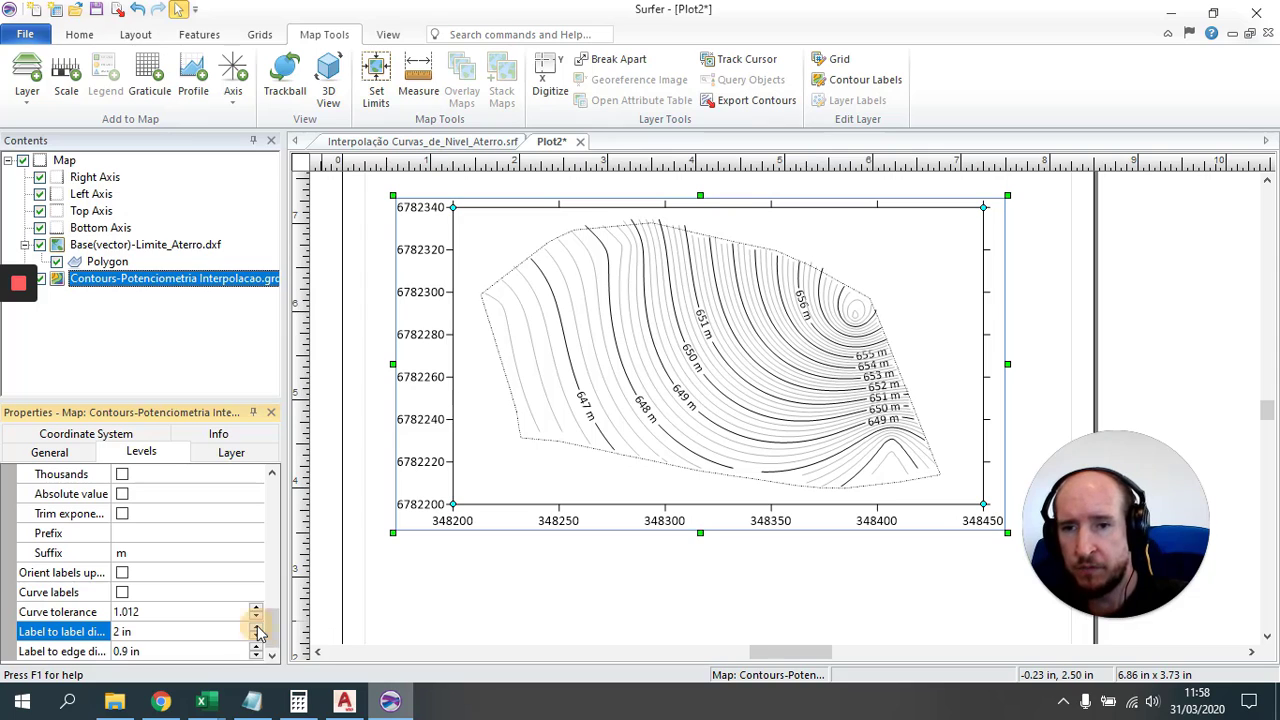
{"action": "left_click", "coordinate": [257, 627]}
{"action": "left_click", "coordinate": [257, 627]}
{"action": "left_click", "coordinate": [257, 627]}
{"action": "left_click", "coordinate": [257, 627]}
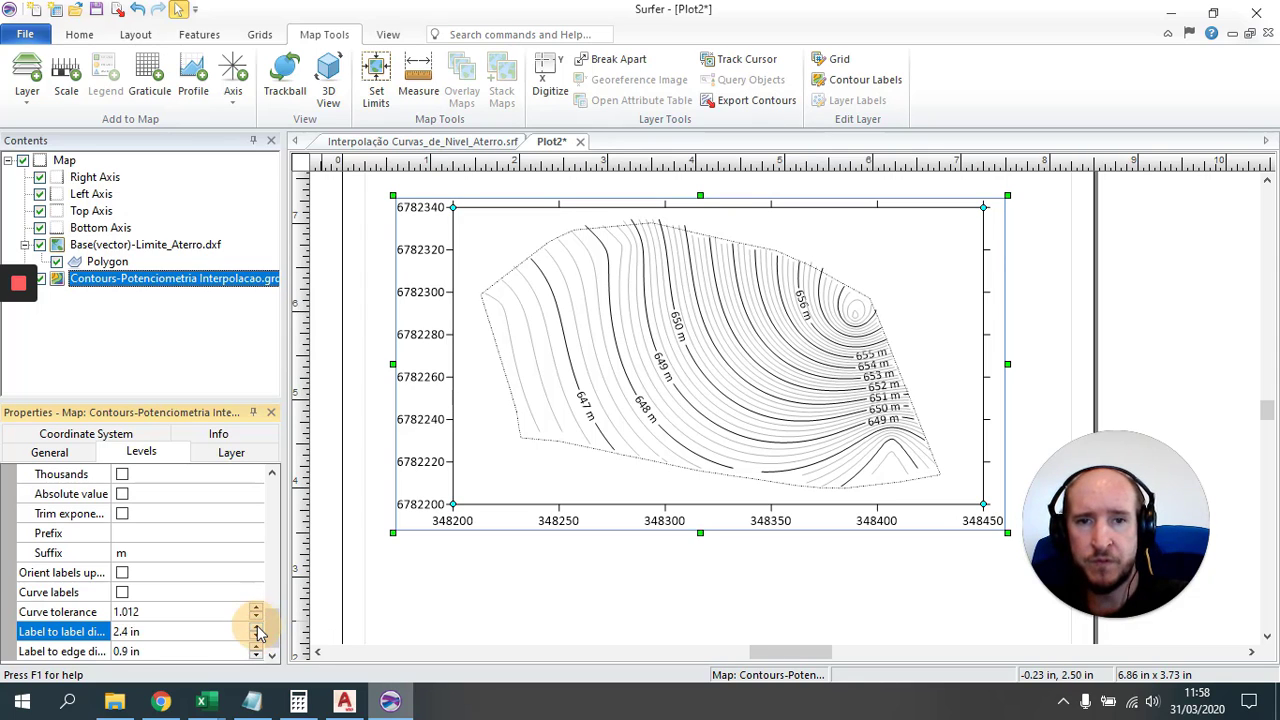
{"action": "left_click", "coordinate": [257, 627]}
{"action": "left_click", "coordinate": [257, 627]}
{"action": "left_click", "coordinate": [257, 627]}
{"action": "left_click", "coordinate": [257, 627]}
{"action": "left_click", "coordinate": [257, 627]}
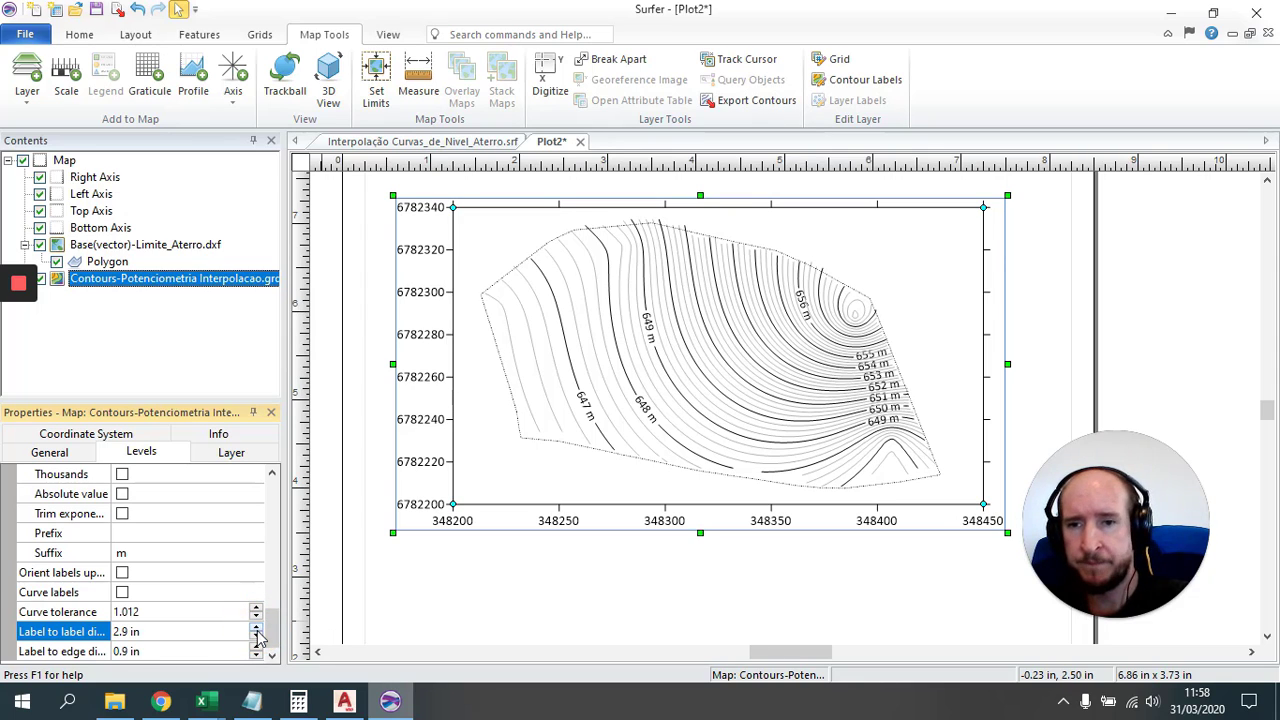
{"action": "left_click", "coordinate": [256, 637]}
{"action": "left_click", "coordinate": [256, 637]}
{"action": "left_click", "coordinate": [256, 637]}
{"action": "left_click", "coordinate": [256, 637]}
{"action": "left_click", "coordinate": [256, 637]}
{"action": "left_click", "coordinate": [256, 637]}
{"action": "left_click", "coordinate": [256, 637]}
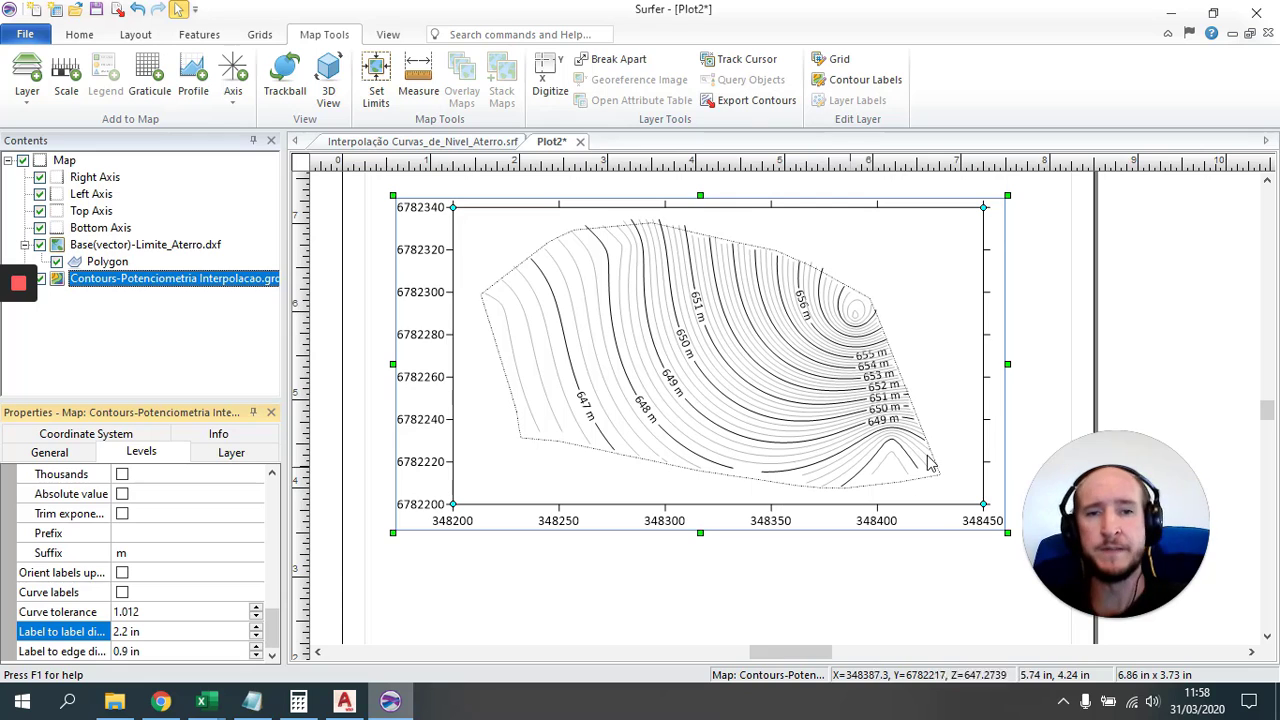
Step: Select the boundary polygon and export the map to Niveis_Potenciometricos_Aterro.dxf with default scaling
{"action": "left_click", "coordinate": [636, 588]}
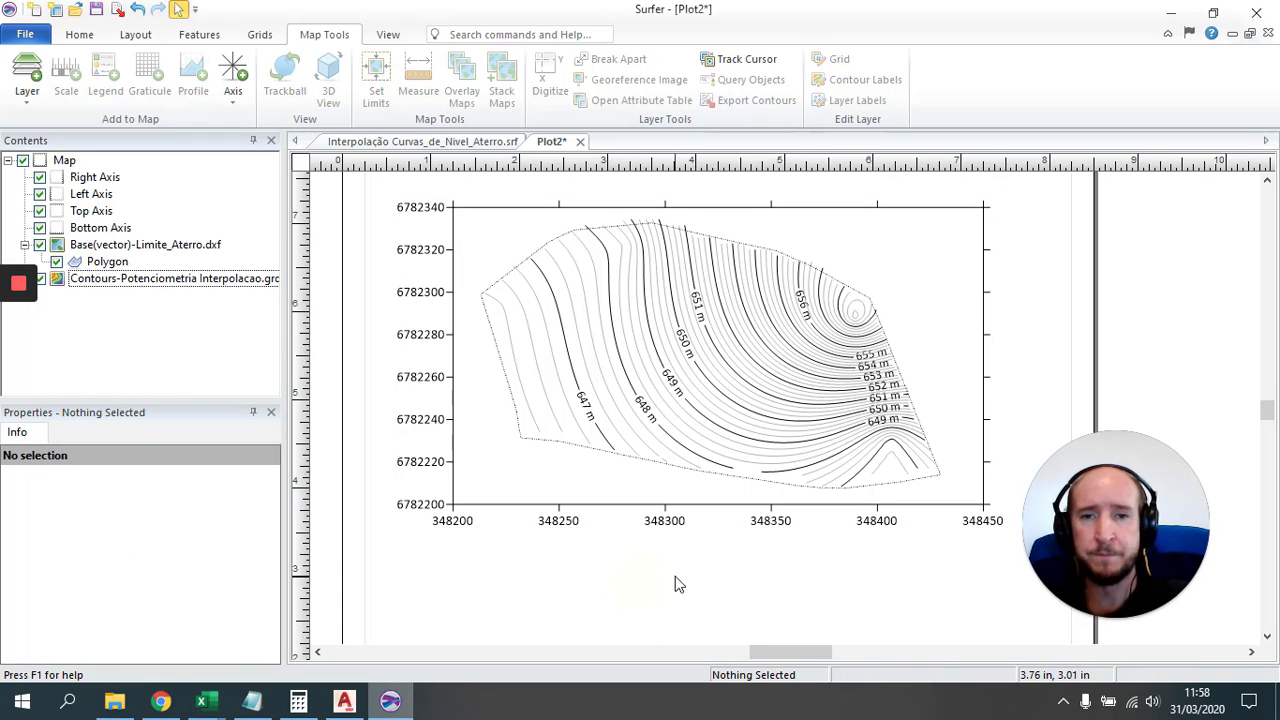
{"action": "left_click", "coordinate": [716, 360]}
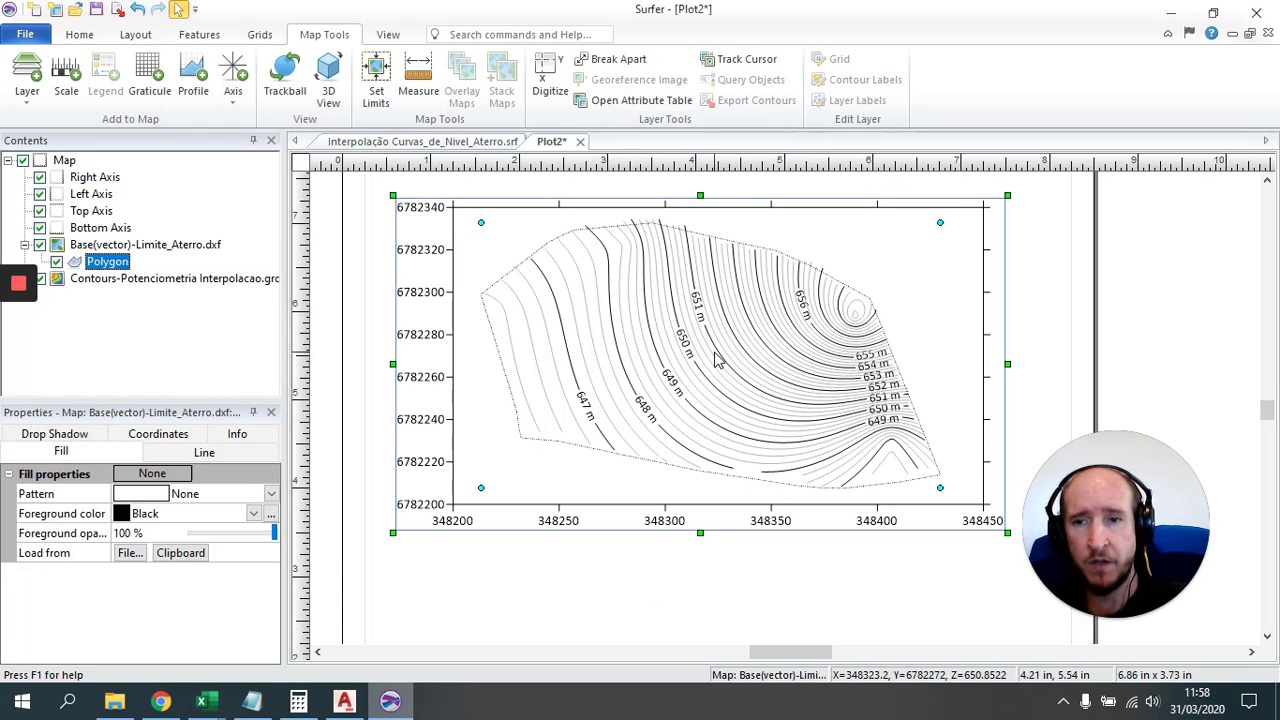
{"action": "left_click", "coordinate": [117, 12]}
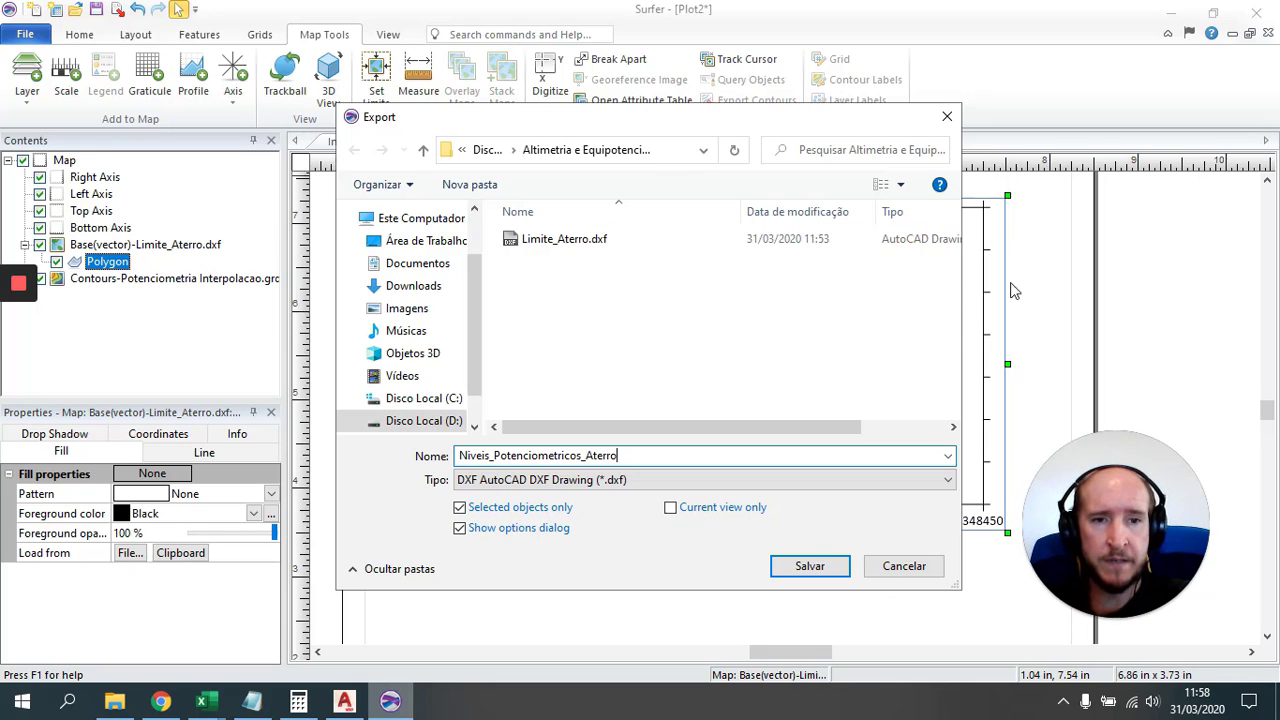
{"action": "left_click", "coordinate": [832, 572]}
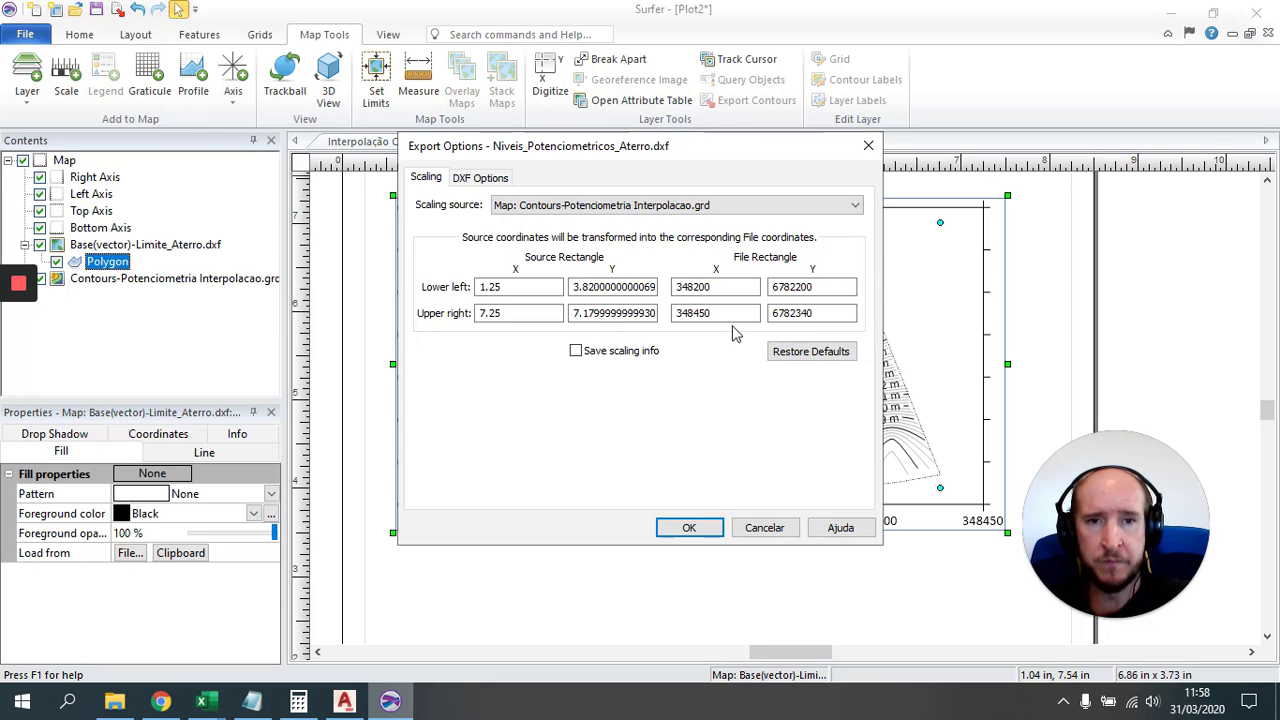
{"action": "left_click", "coordinate": [703, 530]}
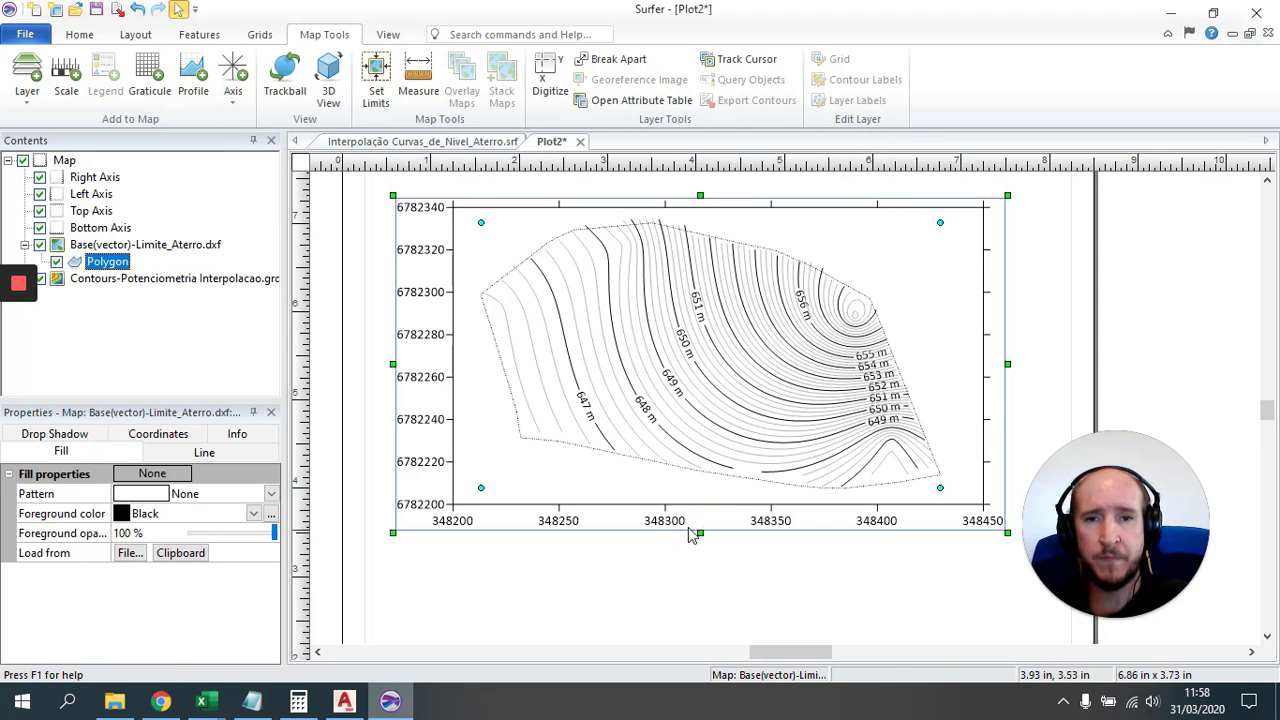
Step: Switch to AutoCAD Map 3D and open Niveis_Potenciometricos_Aterro.dxf
{"action": "left_click", "coordinate": [344, 703]}
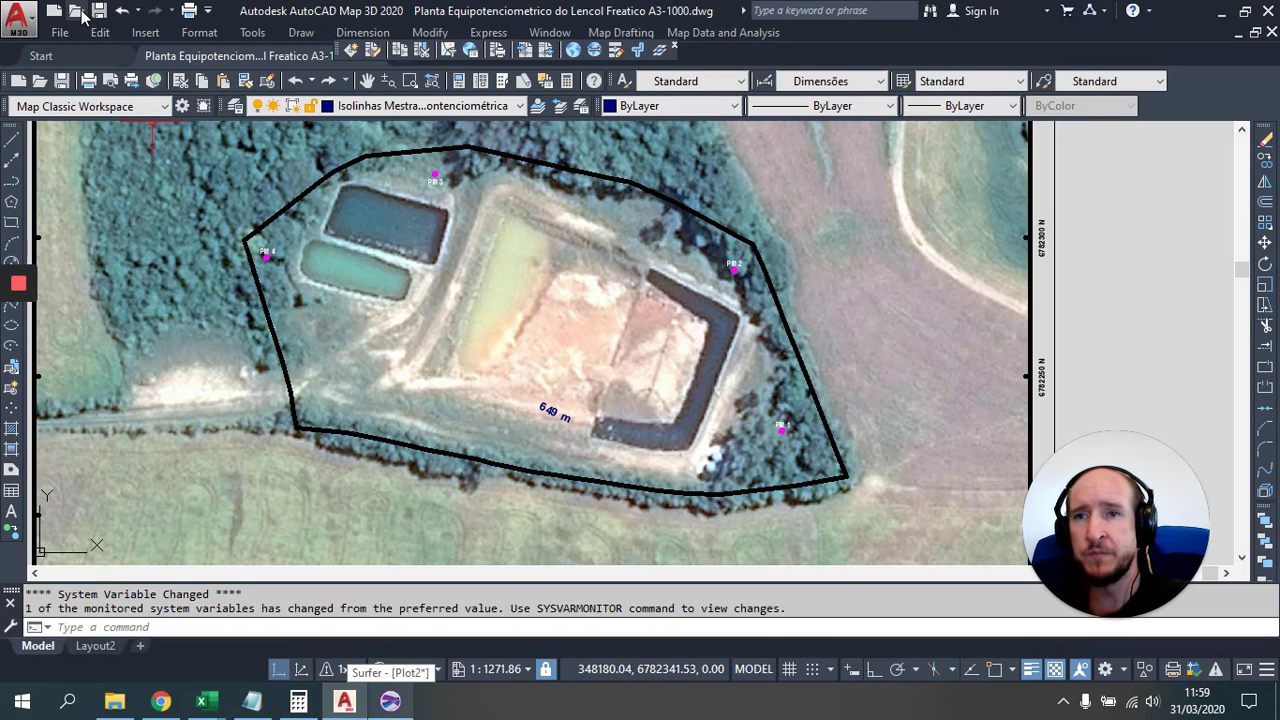
{"action": "left_click", "coordinate": [76, 10]}
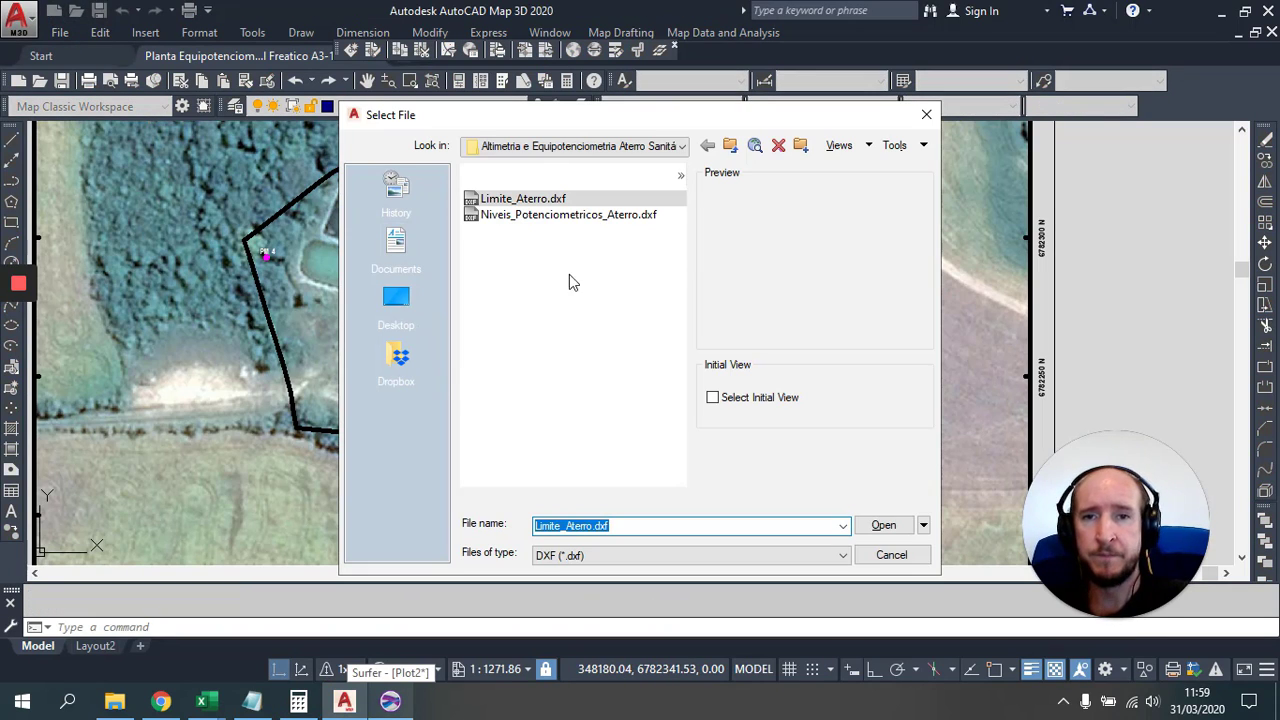
{"action": "left_click", "coordinate": [526, 216]}
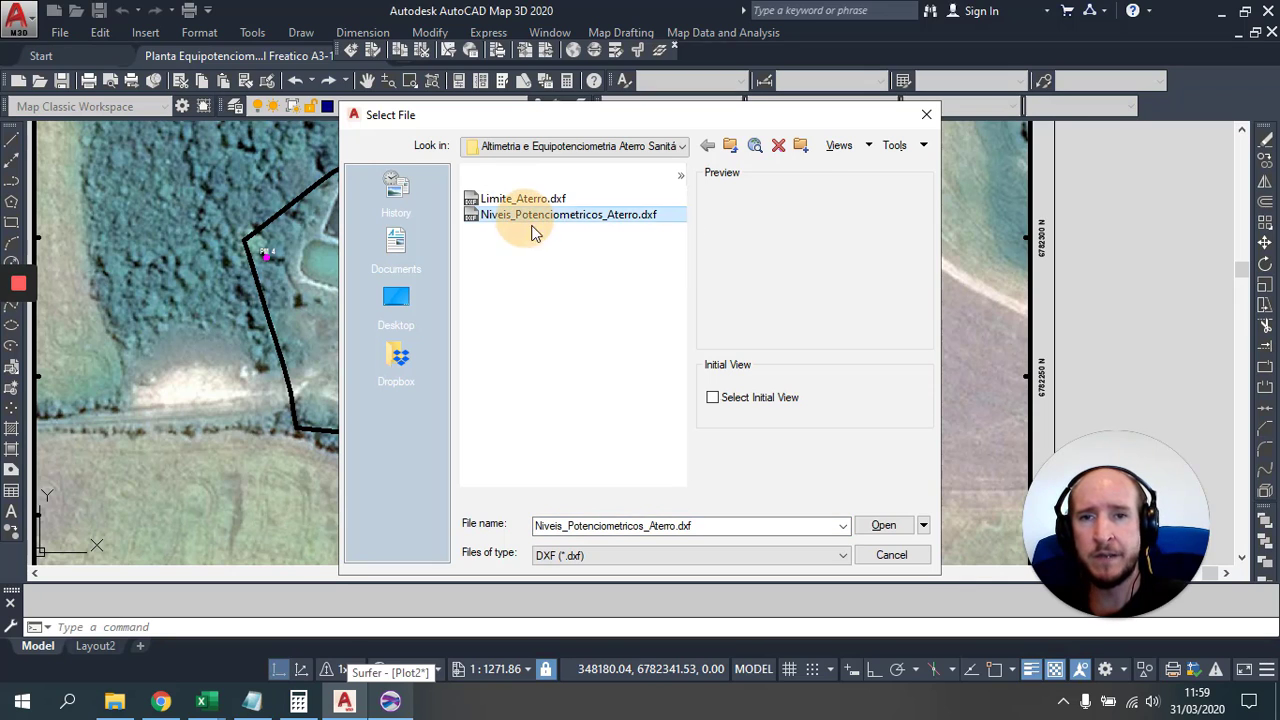
{"action": "left_click", "coordinate": [884, 527]}
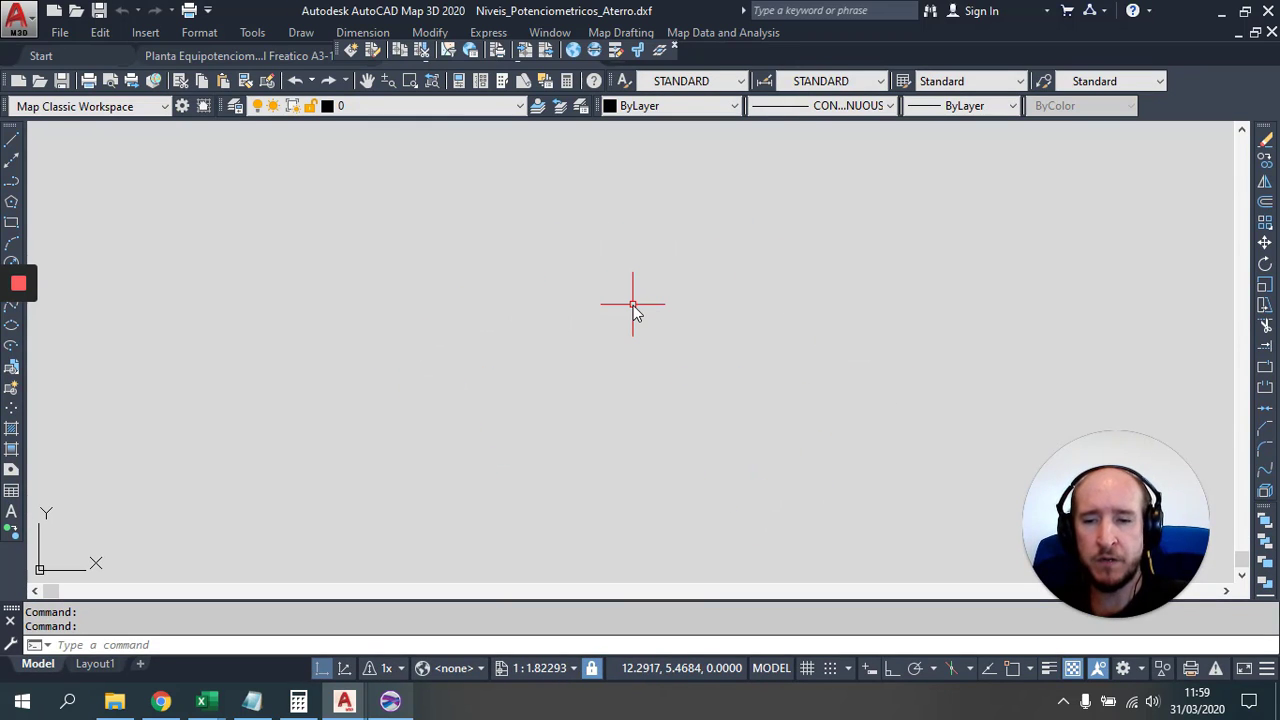
Step: Zoom to extents to show the whole imported contour drawing
{"action": "key", "text": "Return"}
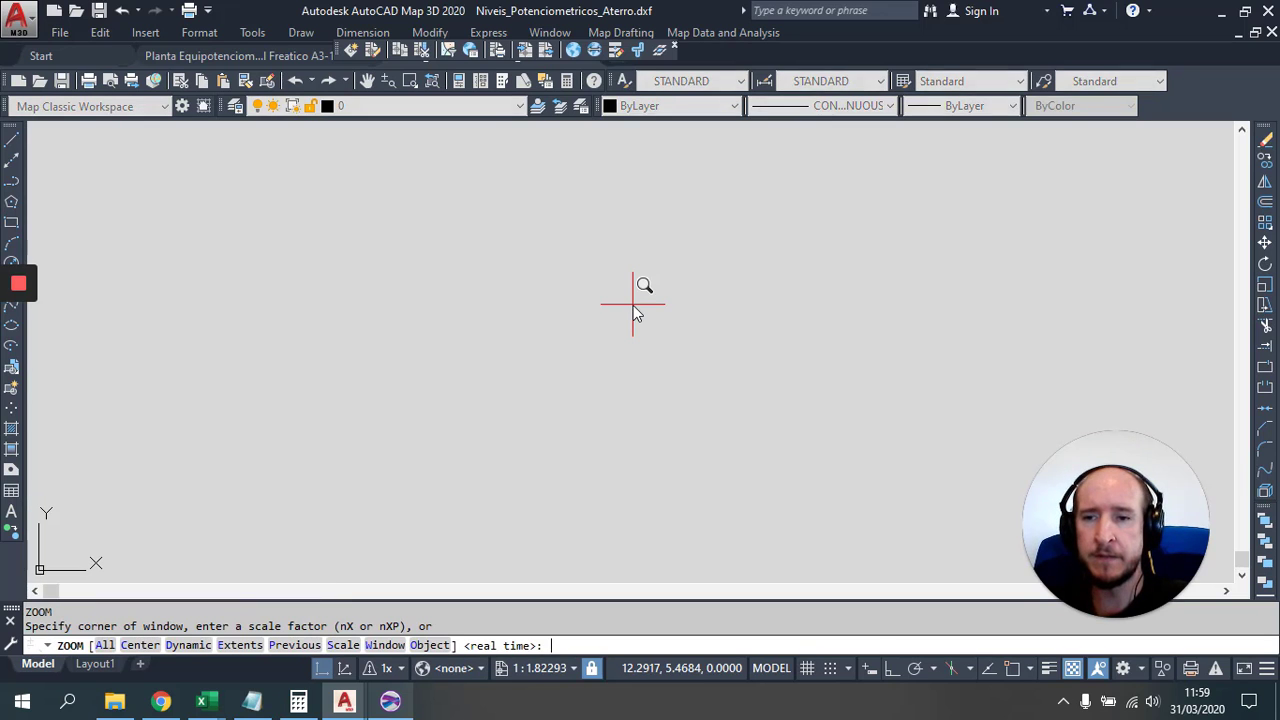
{"action": "type", "text": "e"}
{"action": "key", "text": "Return"}
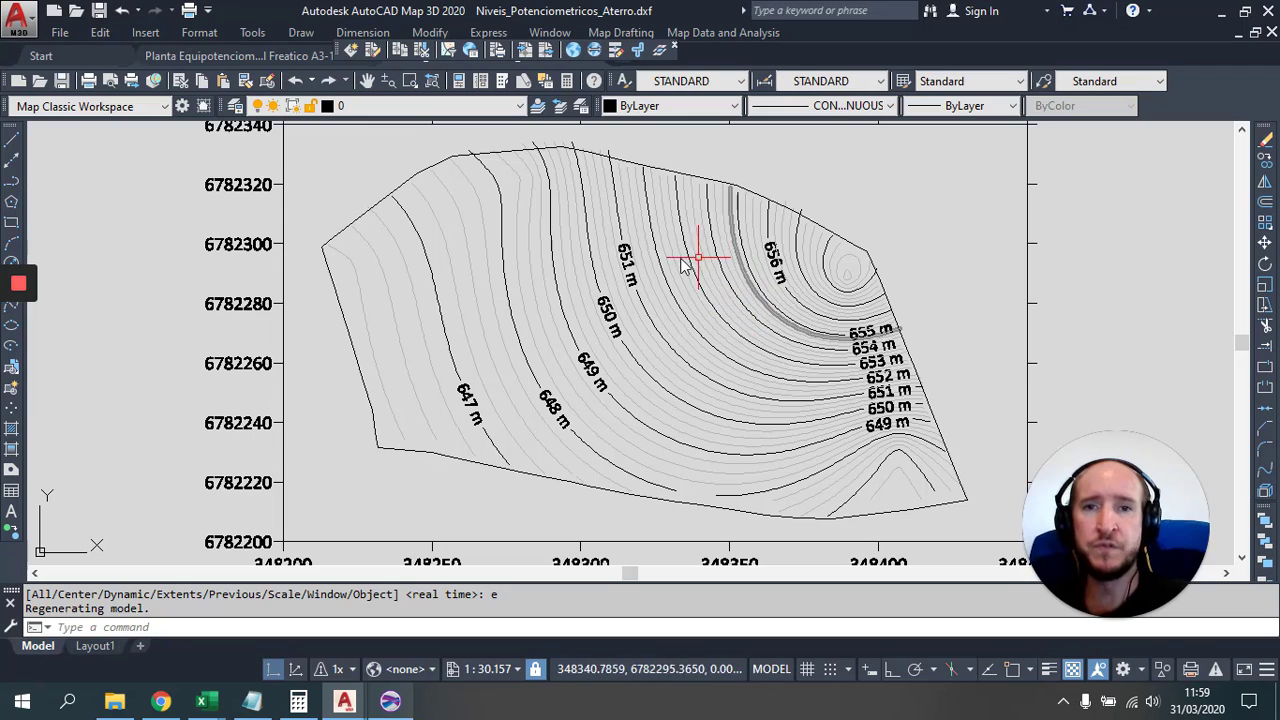
{"action": "scroll", "coordinate": [578, 280], "scroll_direction": "up", "scroll_amount": 5}
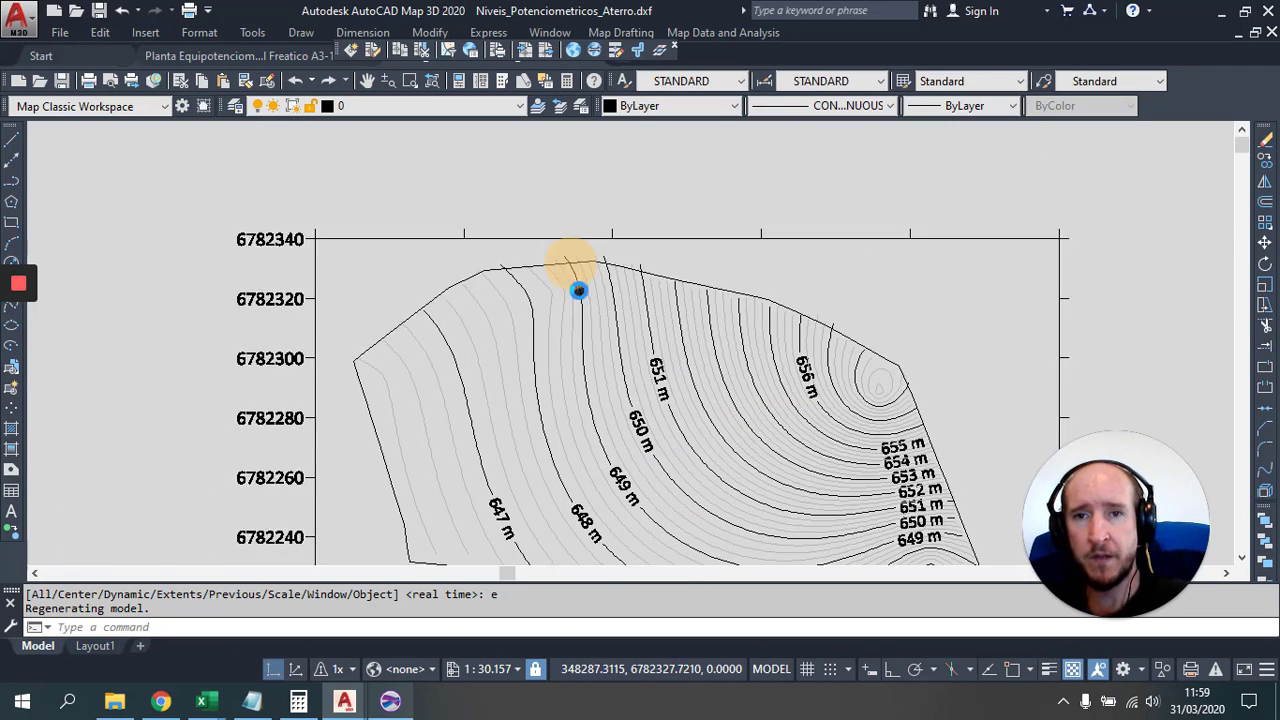
{"action": "scroll", "coordinate": [578, 230], "scroll_direction": "down", "scroll_amount": 6}
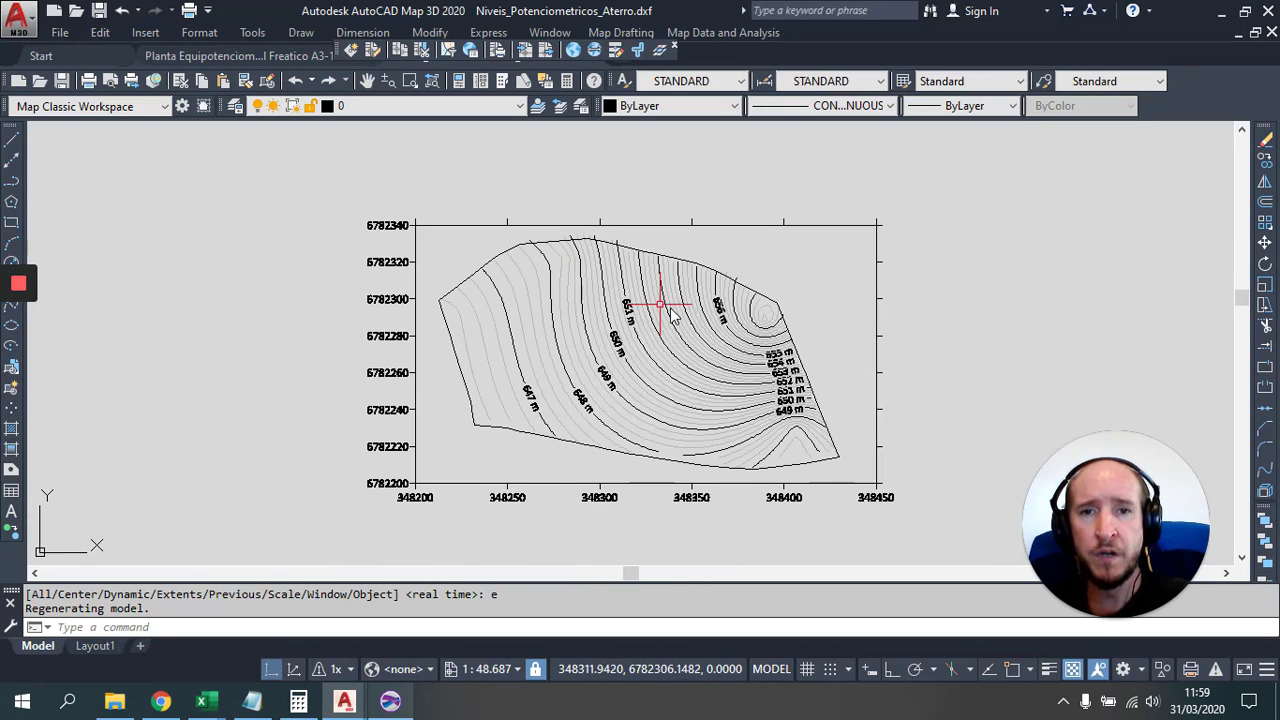
Step: Window-select all contours and try copying them, dismissing the copy-failed message
{"action": "left_click", "coordinate": [420, 231]}
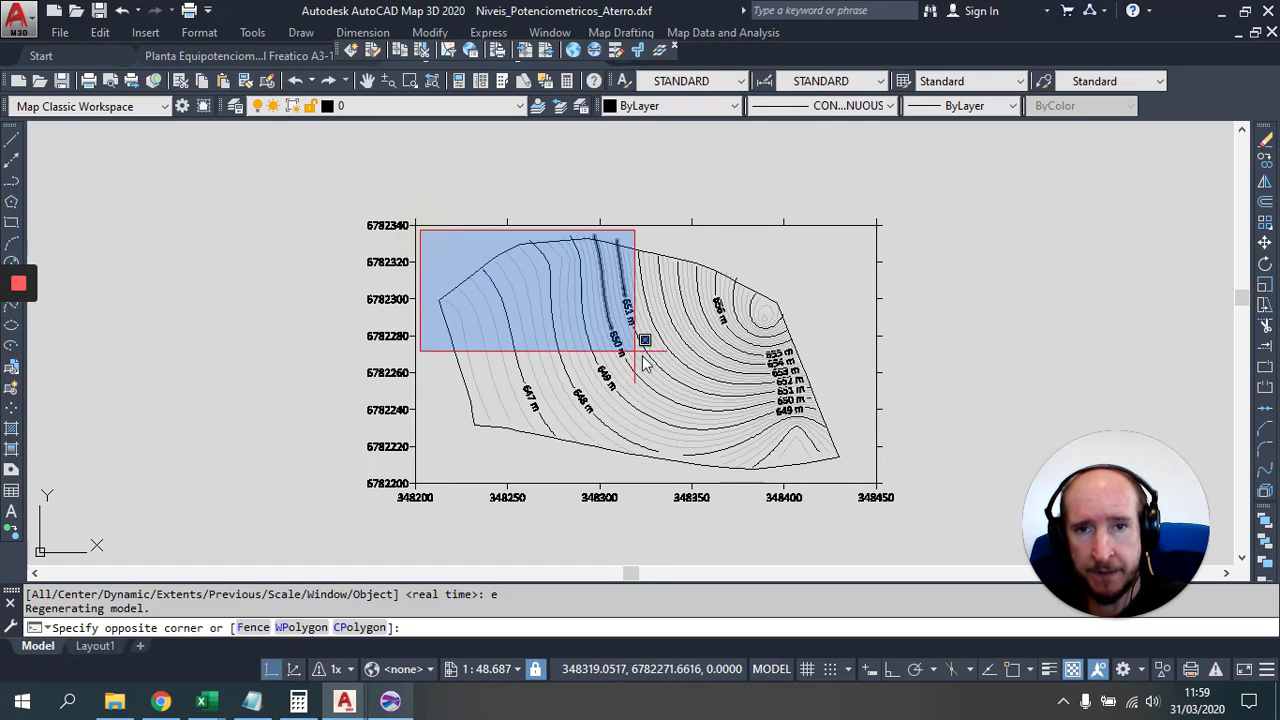
{"action": "left_click", "coordinate": [853, 484]}
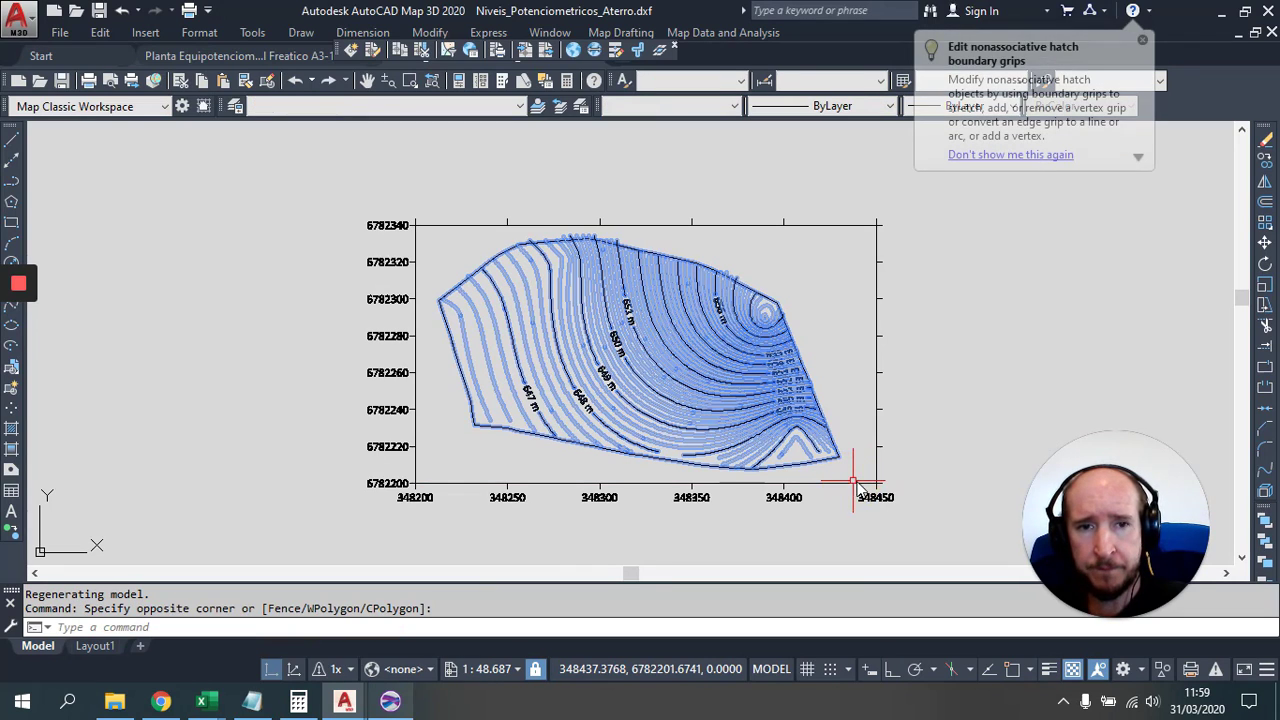
{"action": "key", "text": "ctrl+c"}
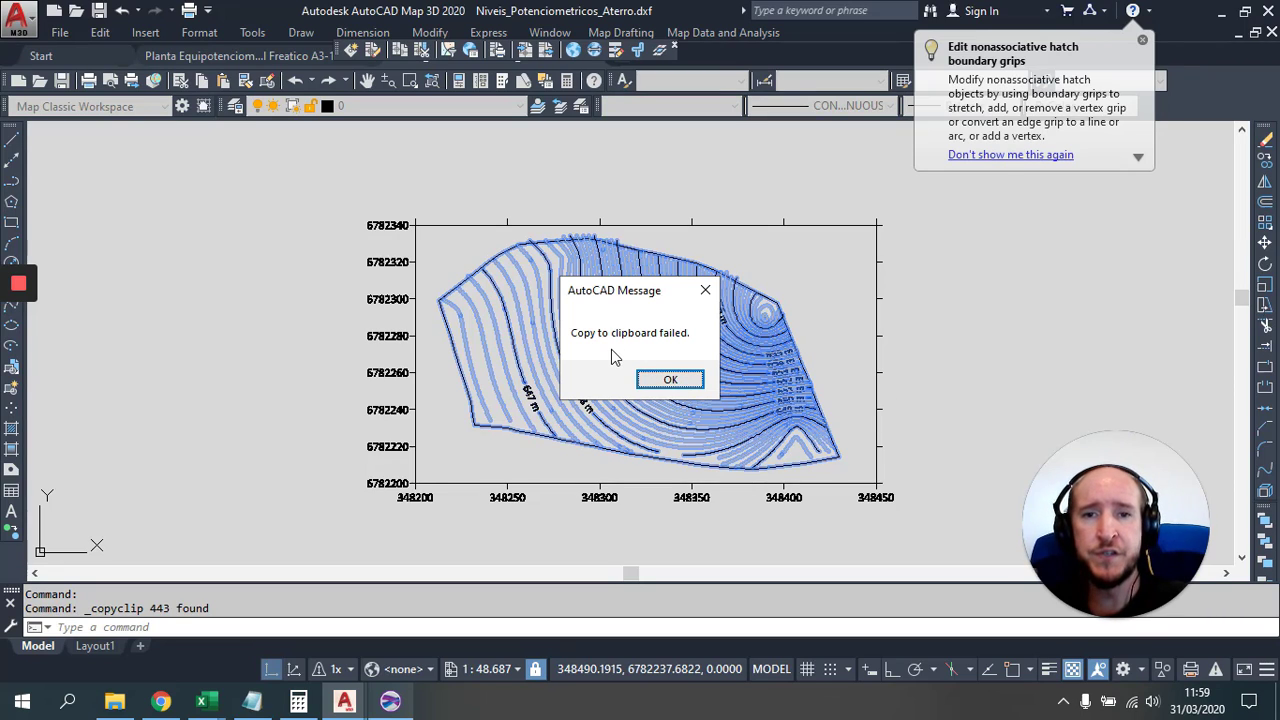
{"action": "left_click", "coordinate": [671, 380]}
{"action": "key", "text": "Escape"}
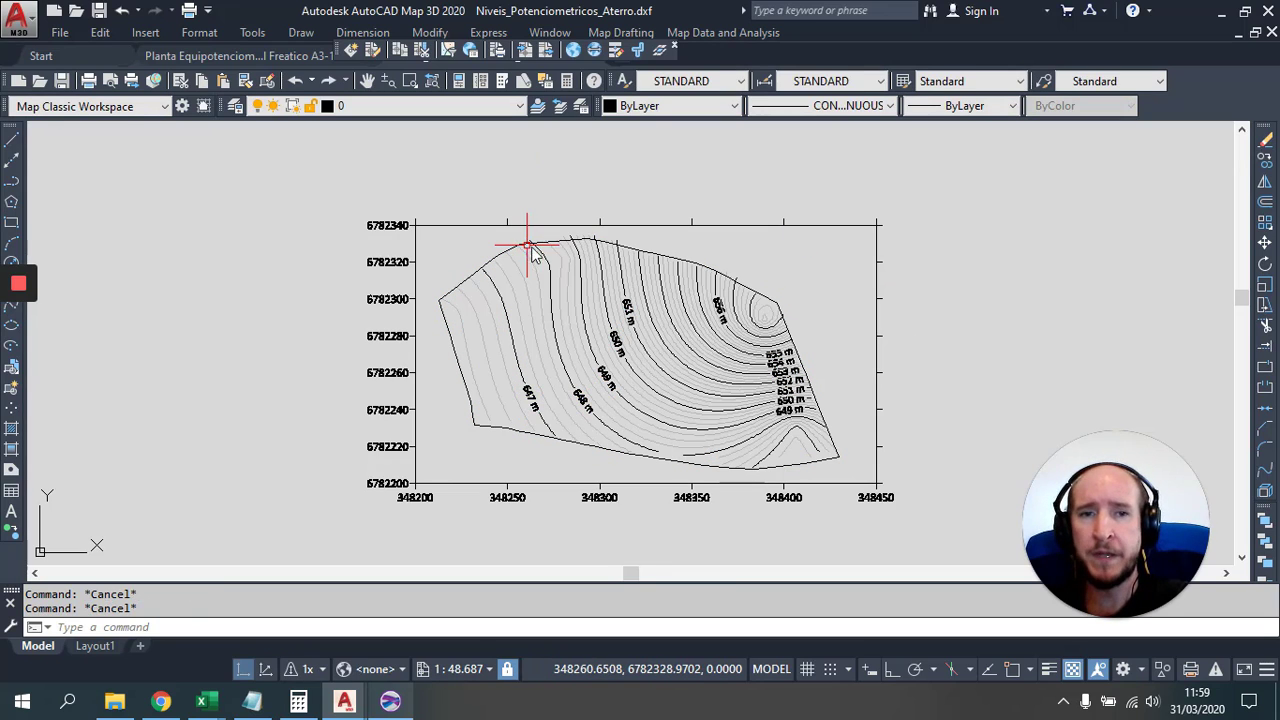
Step: Save the drawing as Niveis_Potenciometricos_Aterro.dwg, close it and reopen it from recent files
{"action": "left_click", "coordinate": [100, 16]}
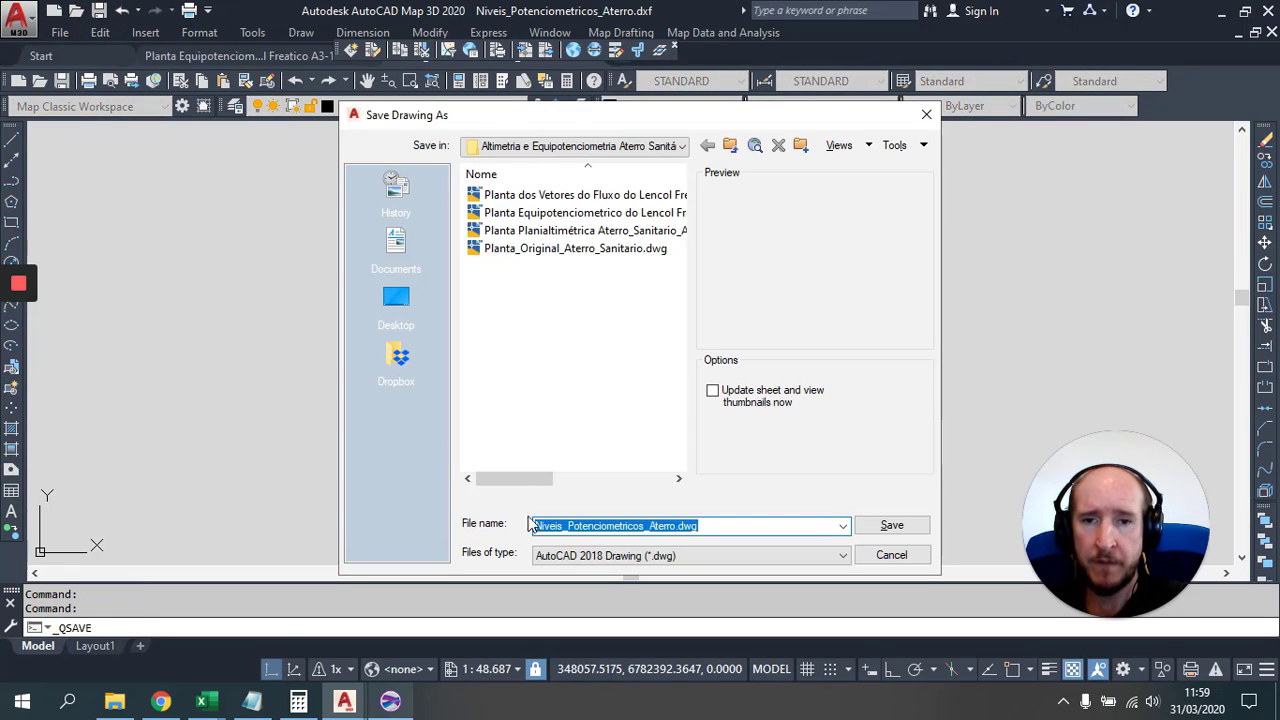
{"action": "left_click", "coordinate": [894, 526]}
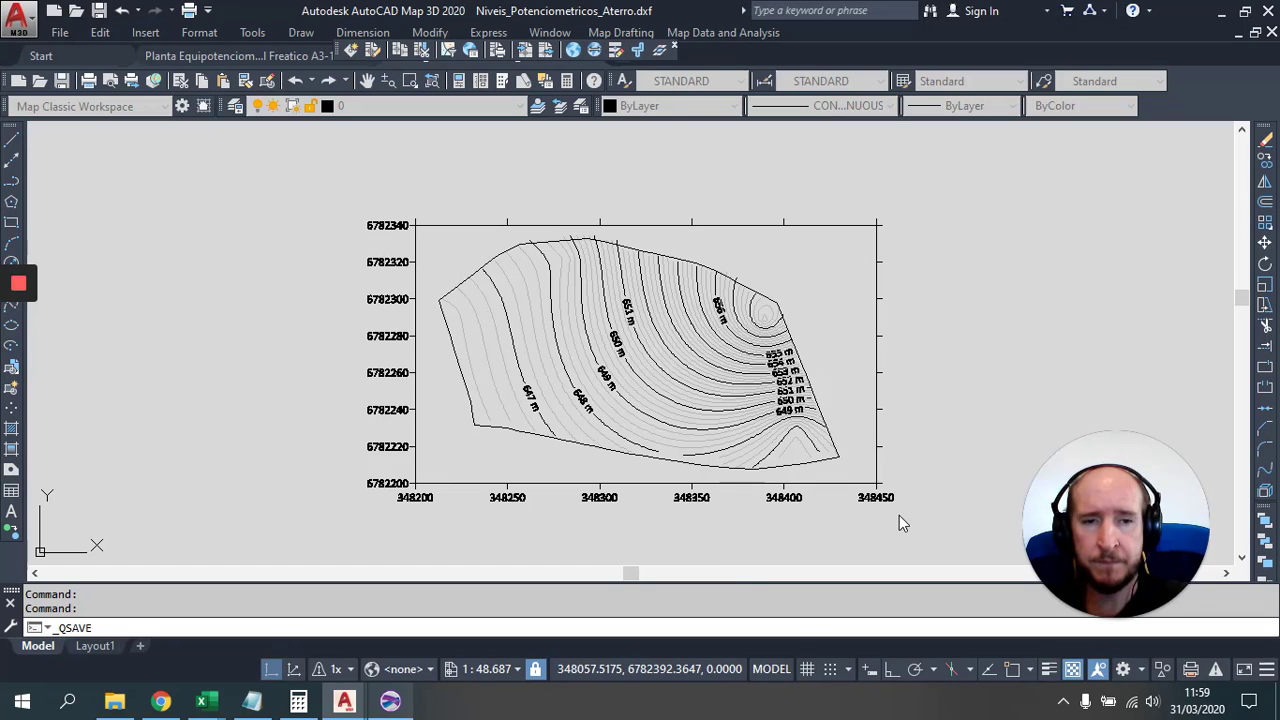
{"action": "left_click", "coordinate": [1271, 32]}
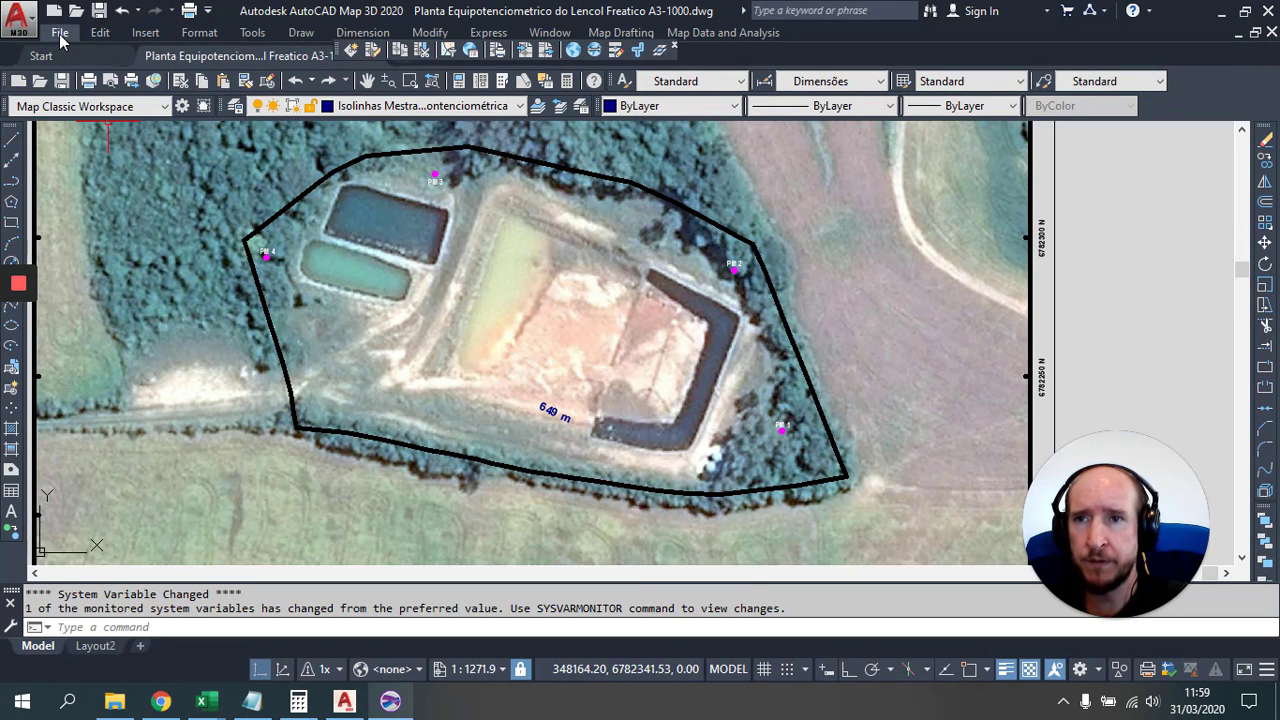
{"action": "left_click", "coordinate": [59, 33]}
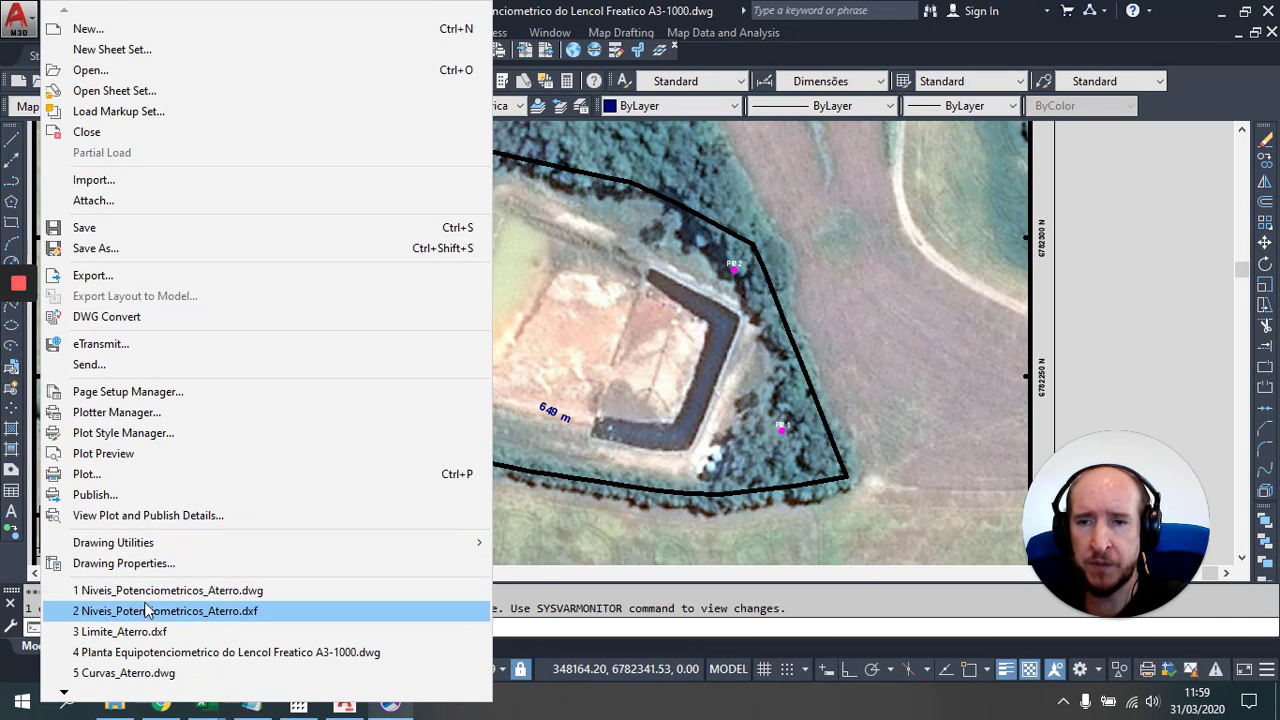
{"action": "left_click", "coordinate": [262, 591]}
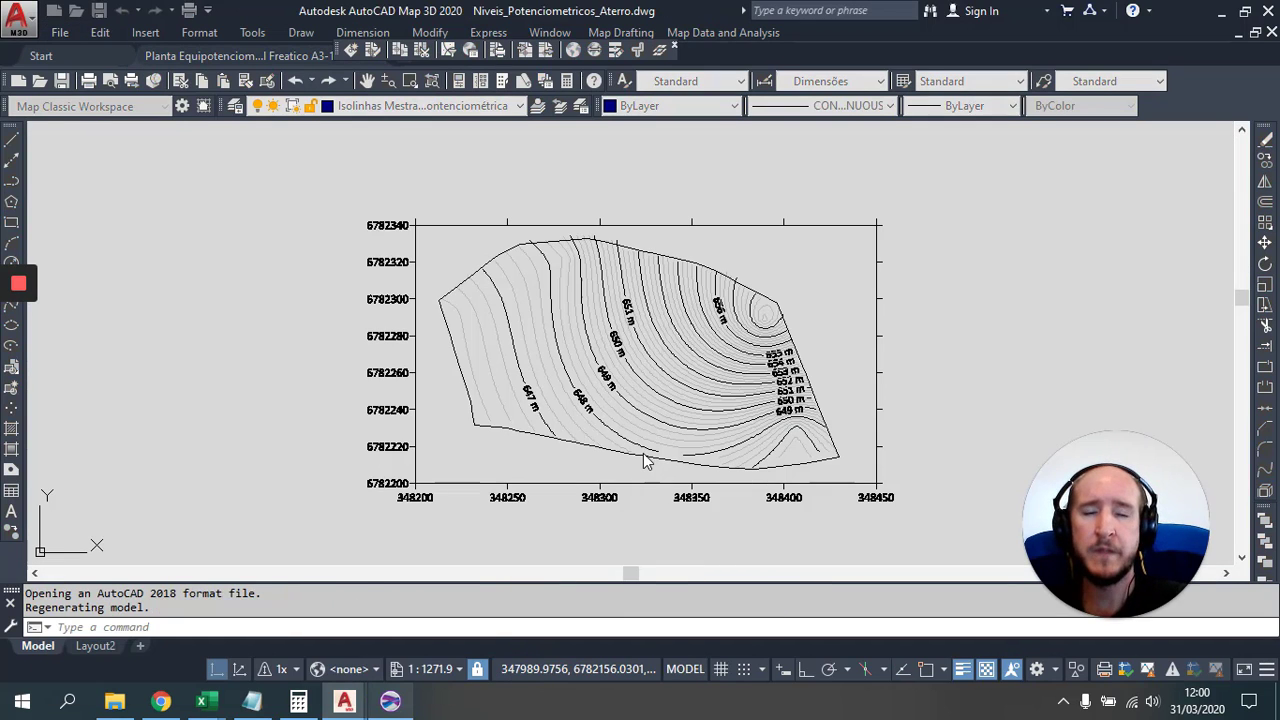
Step: Window-select every contour in the plot and copy them to the clipboard
{"action": "left_click", "coordinate": [419, 231]}
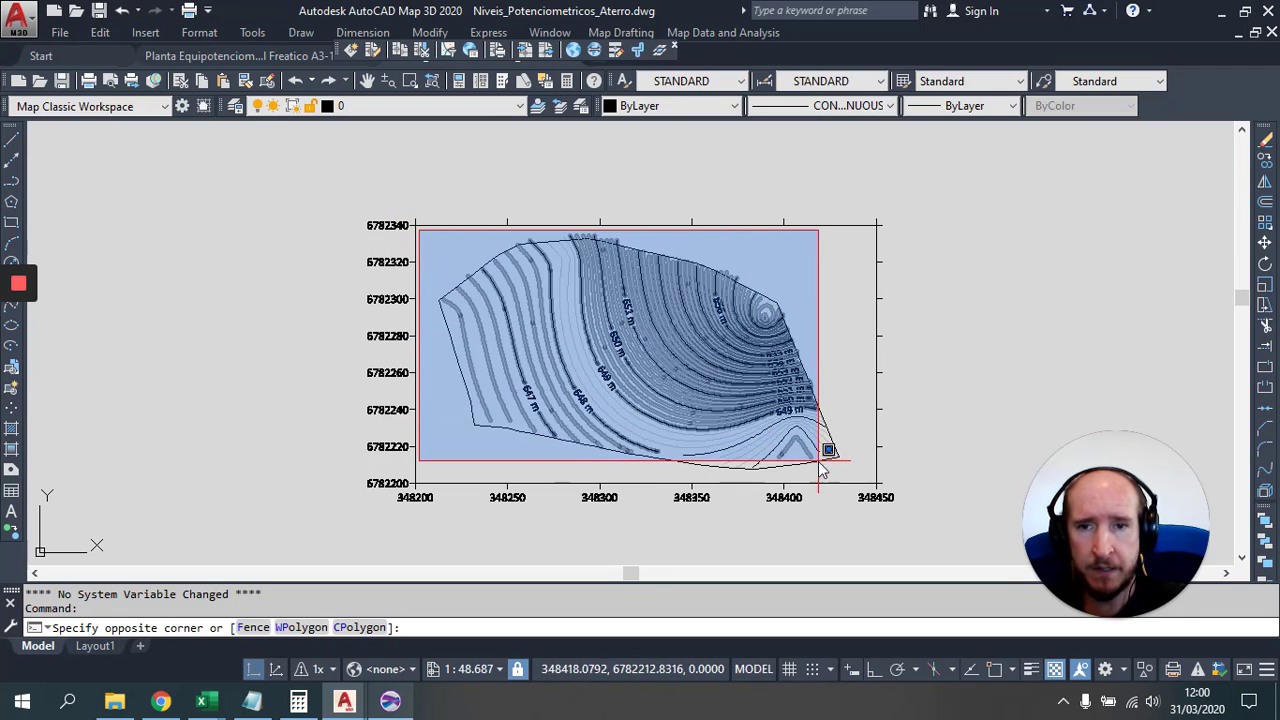
{"action": "key", "text": "Escape"}
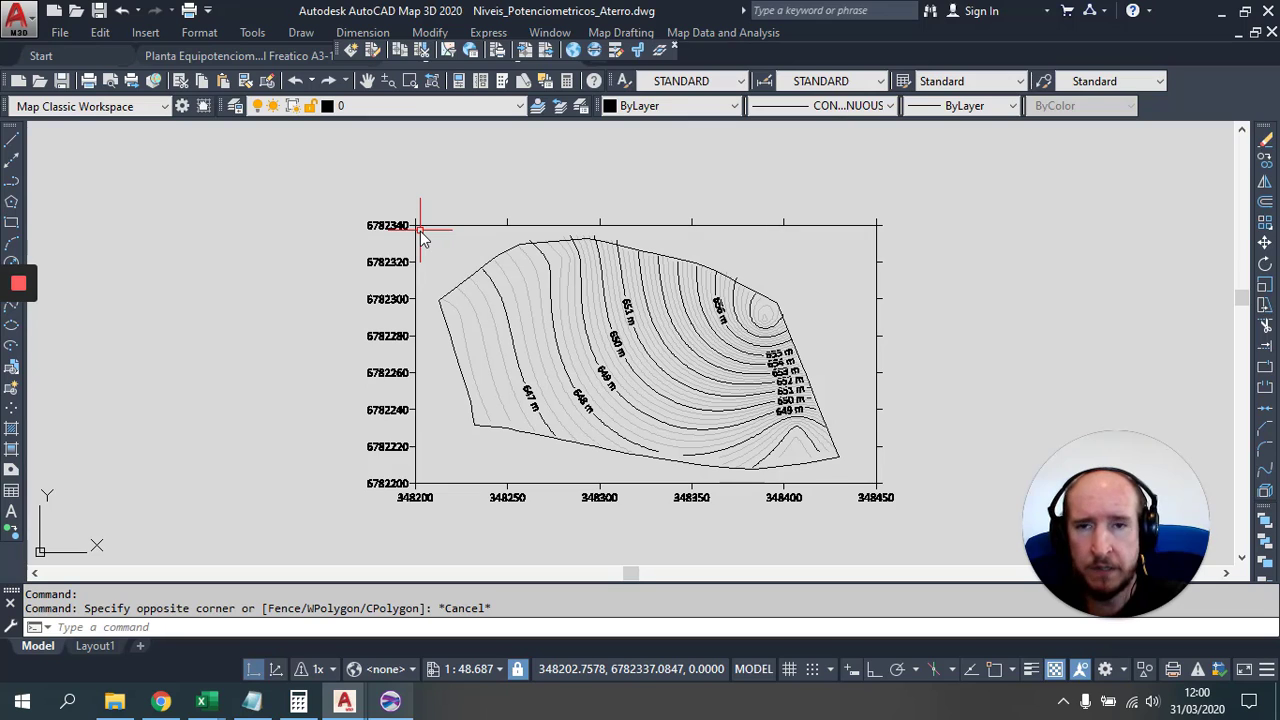
{"action": "left_click", "coordinate": [420, 230]}
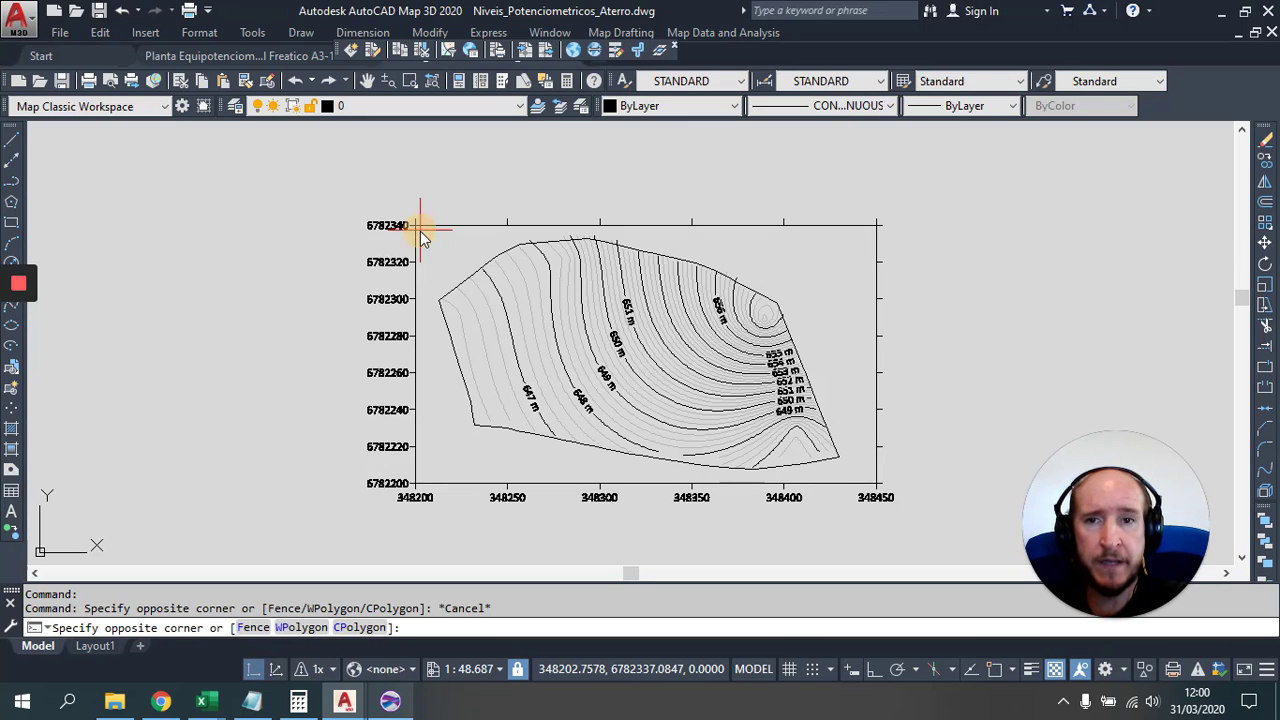
{"action": "left_click", "coordinate": [874, 486]}
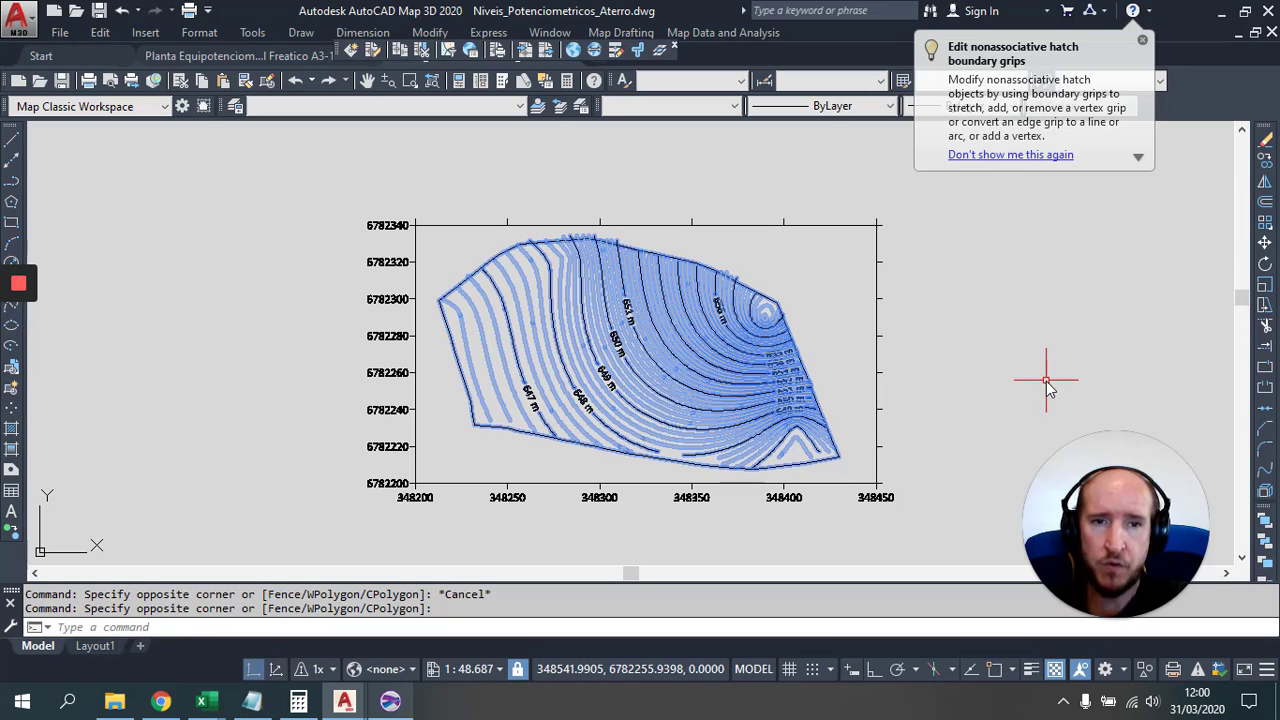
{"action": "key", "text": "ctrl+c"}
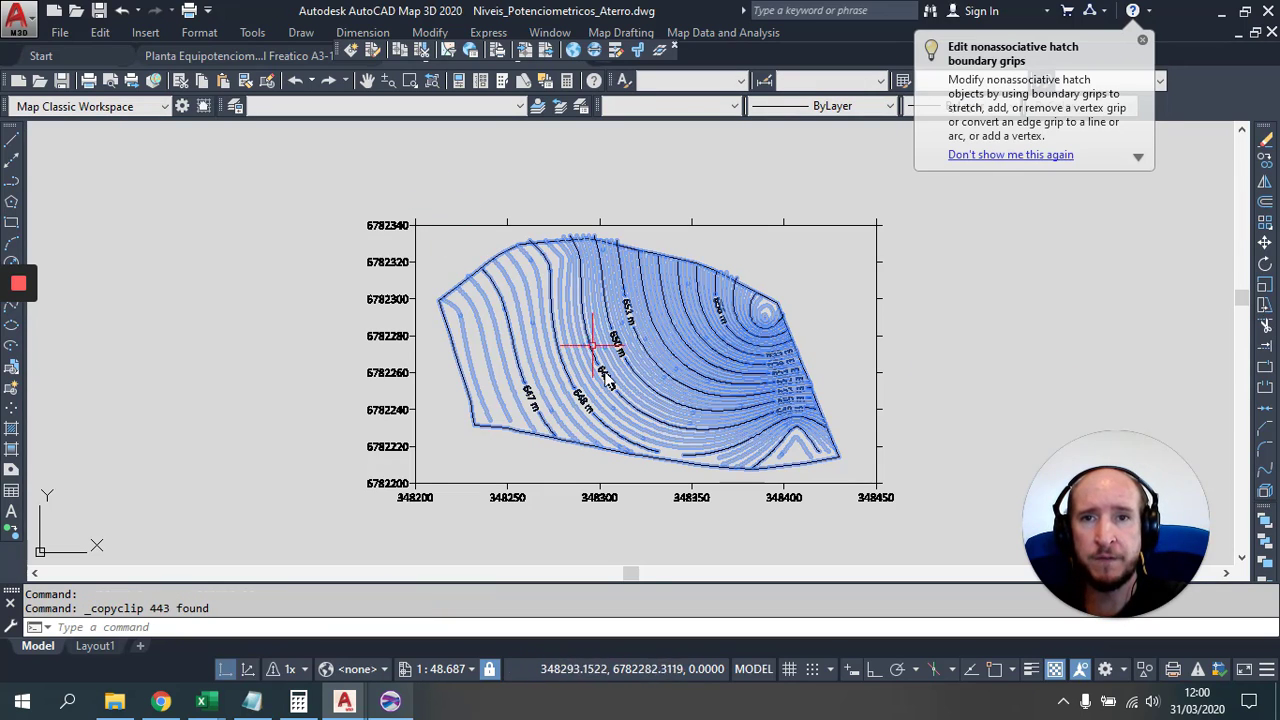
{"action": "left_click", "coordinate": [1272, 33]}
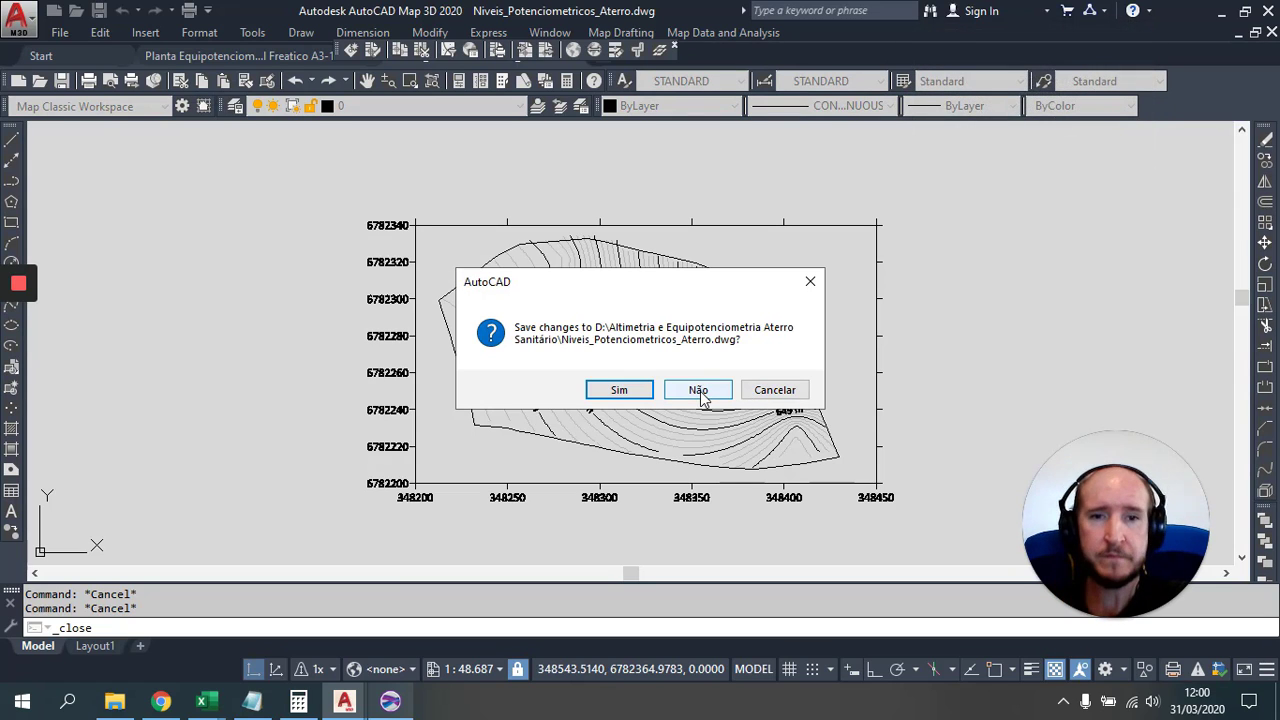
{"action": "left_click", "coordinate": [700, 391]}
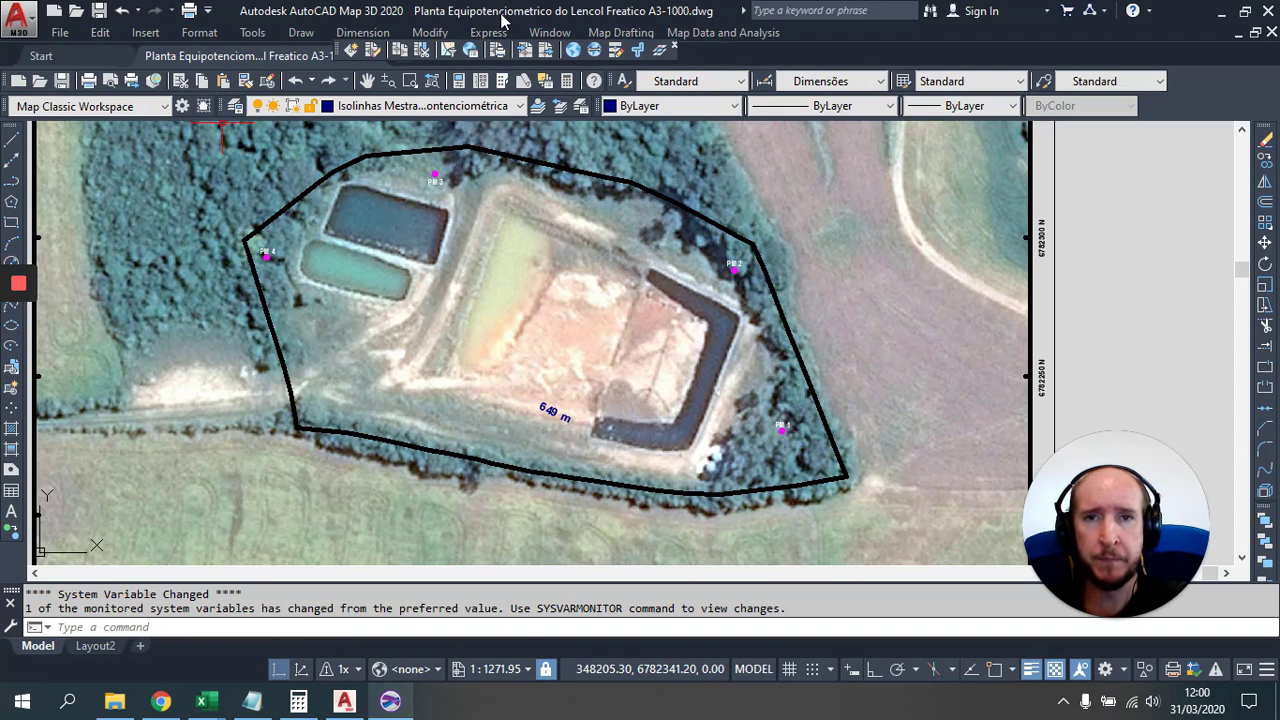
{"action": "left_click", "coordinate": [100, 32]}
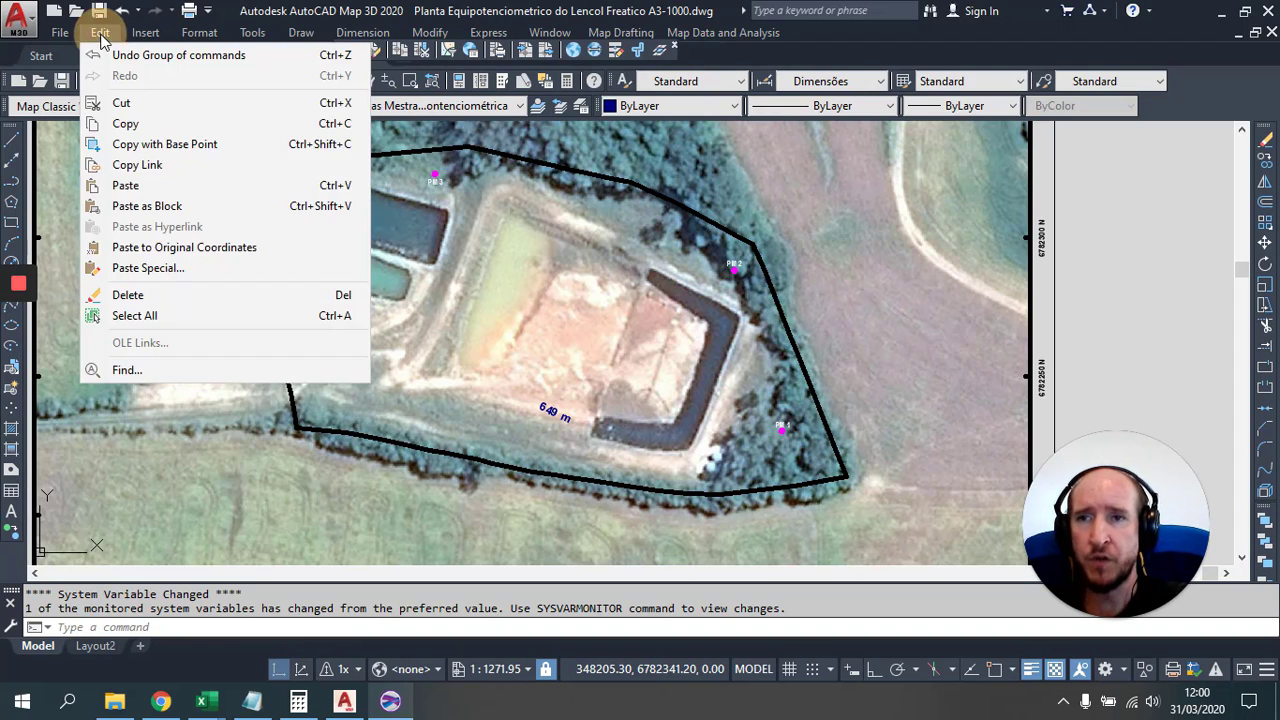
{"action": "left_click", "coordinate": [182, 250]}
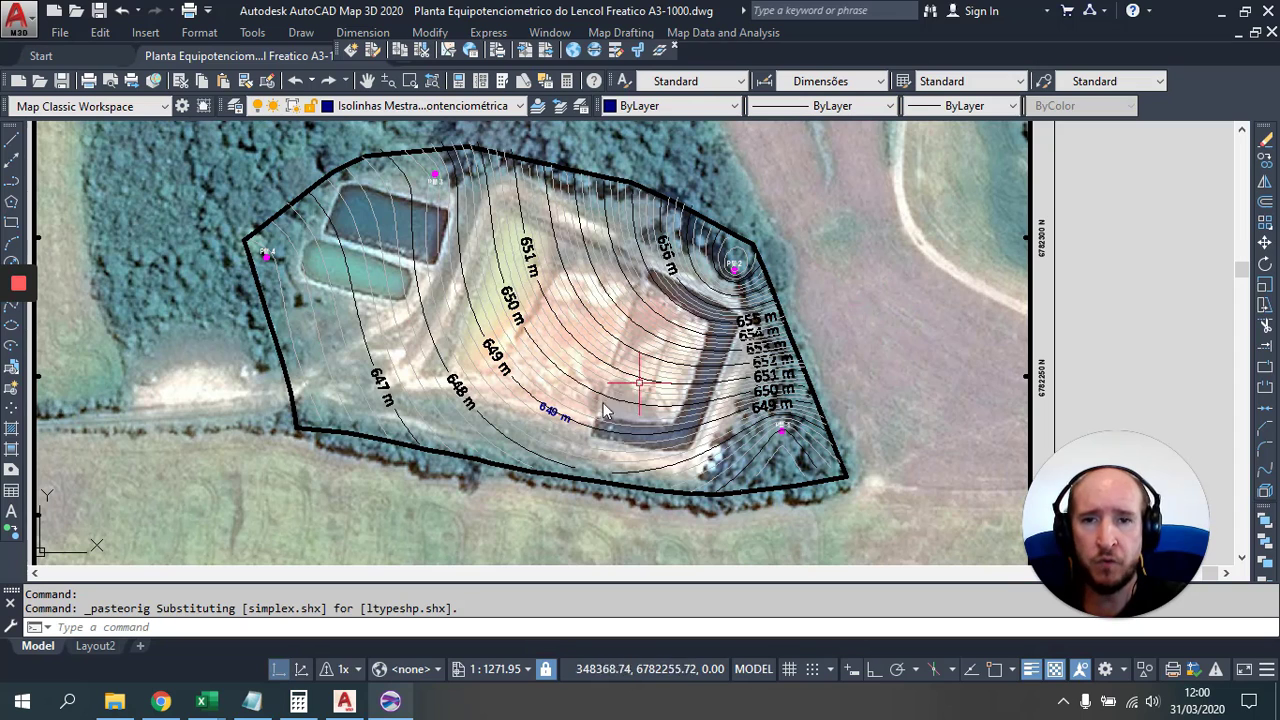
{"action": "scroll", "coordinate": [345, 370], "scroll_direction": "up", "scroll_amount": 2}
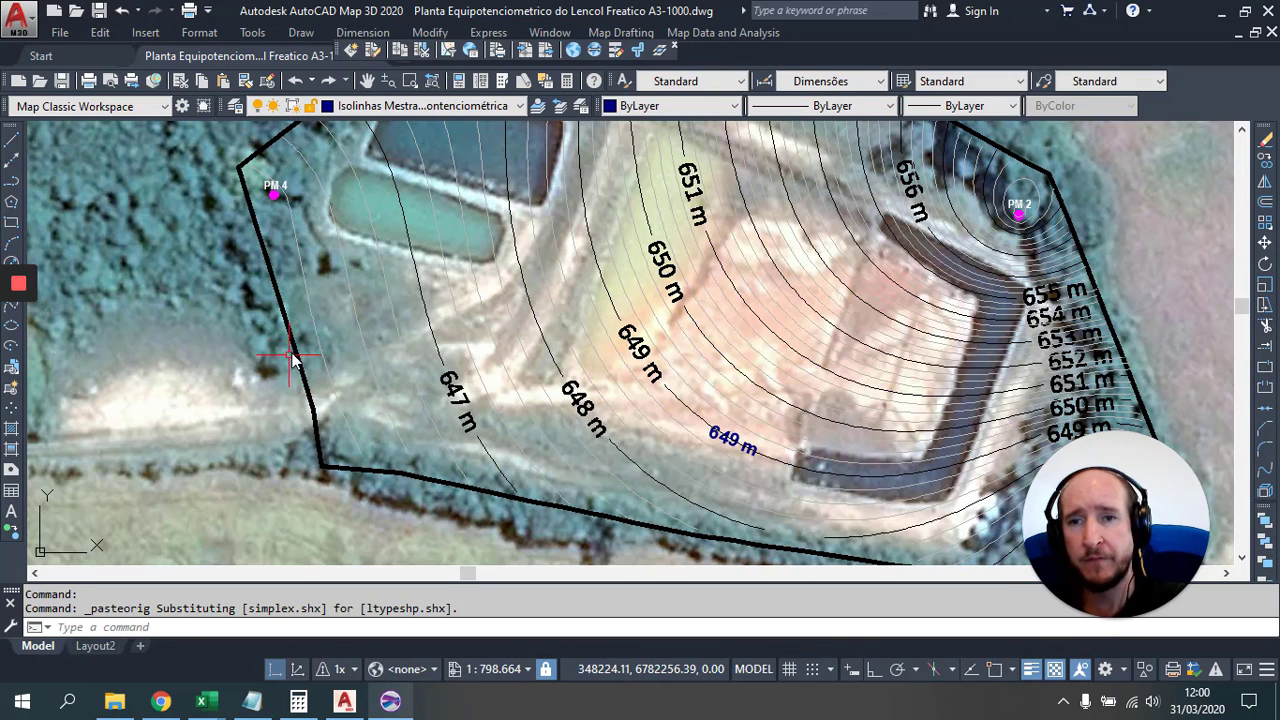
{"action": "left_click", "coordinate": [315, 330]}
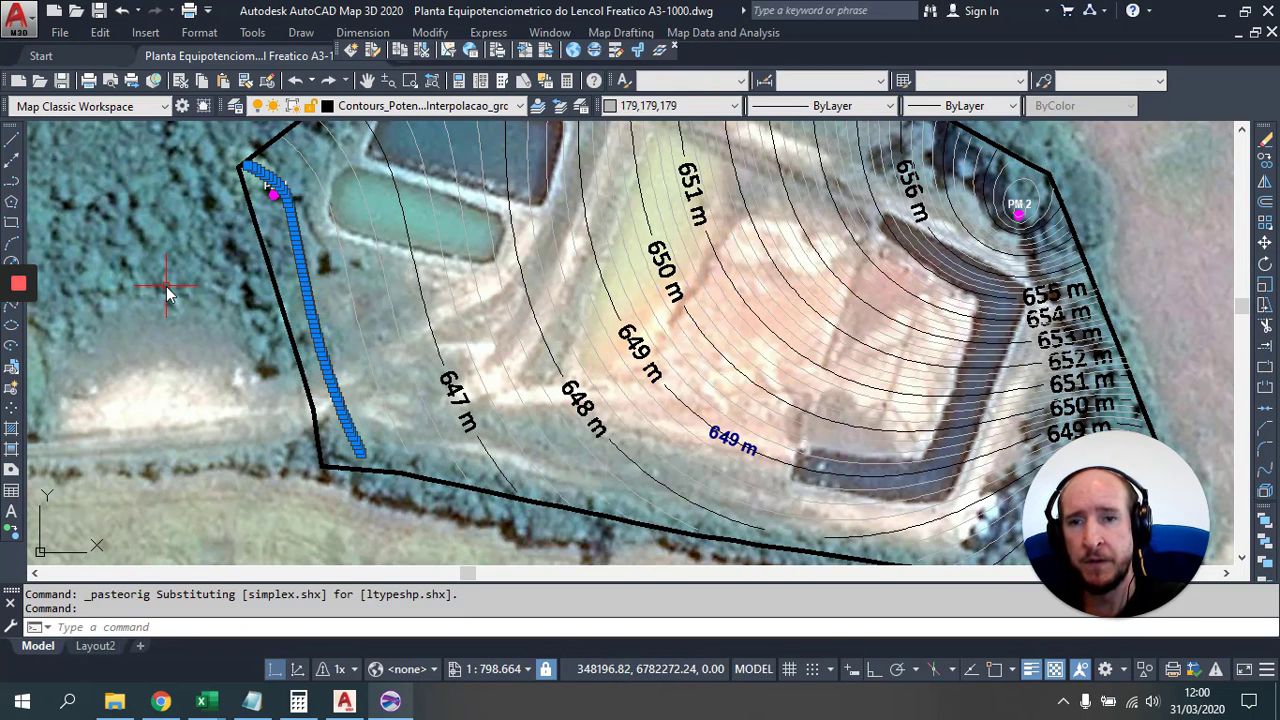
{"action": "right_click", "coordinate": [195, 305]}
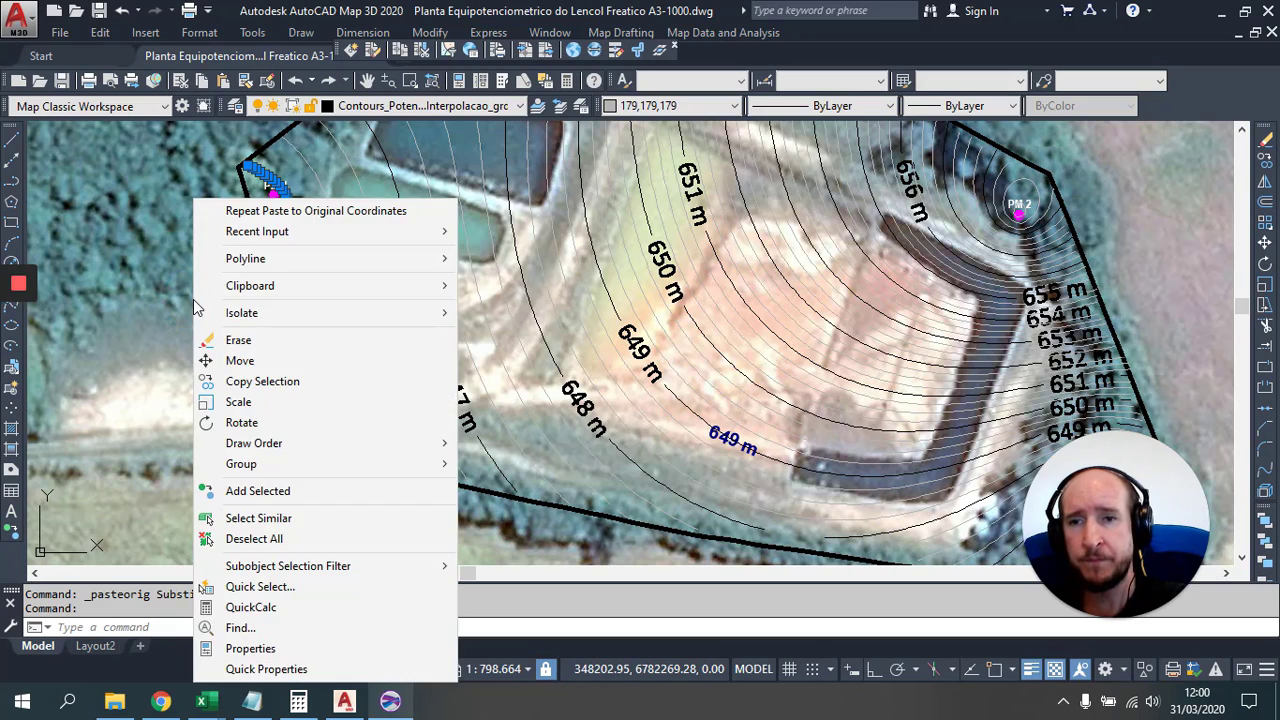
{"action": "key", "text": "Escape"}
{"action": "key", "text": "Escape"}
{"action": "left_click", "coordinate": [305, 292]}
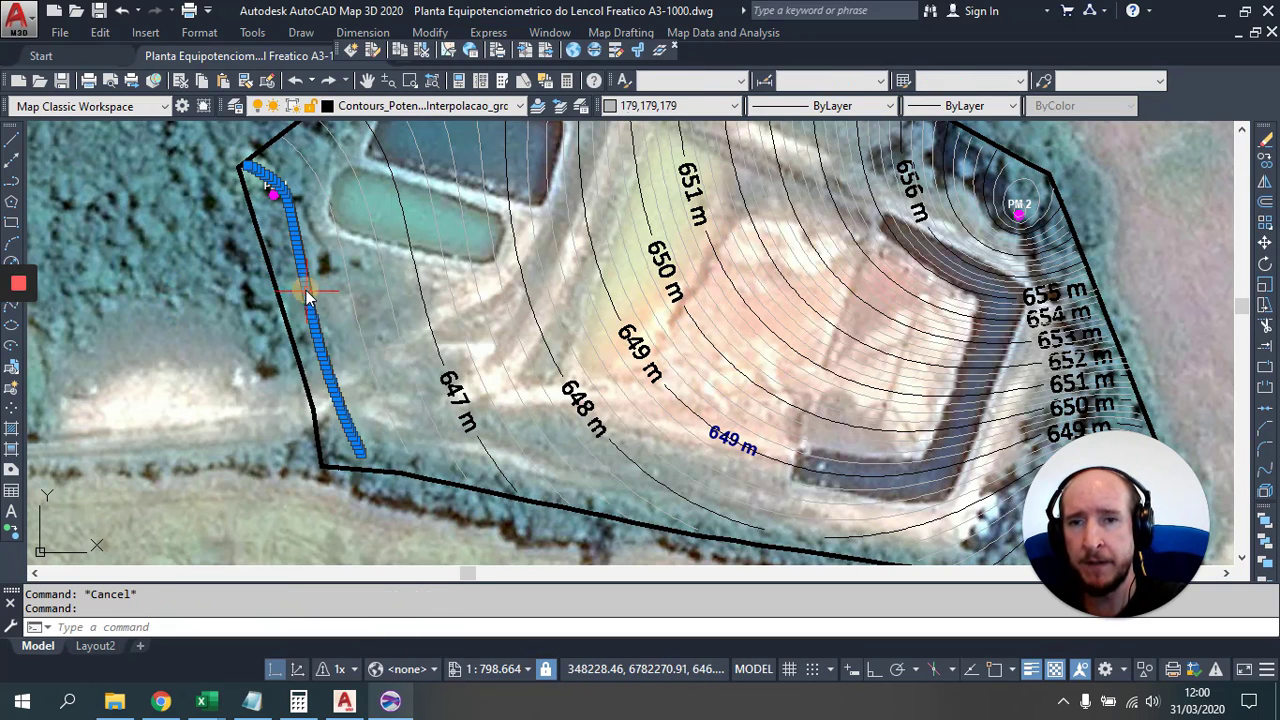
{"action": "right_click", "coordinate": [178, 300]}
Step: Inspect the leftmost contour's properties and try selecting all similar contours, then cancel
{"action": "left_click", "coordinate": [297, 650]}
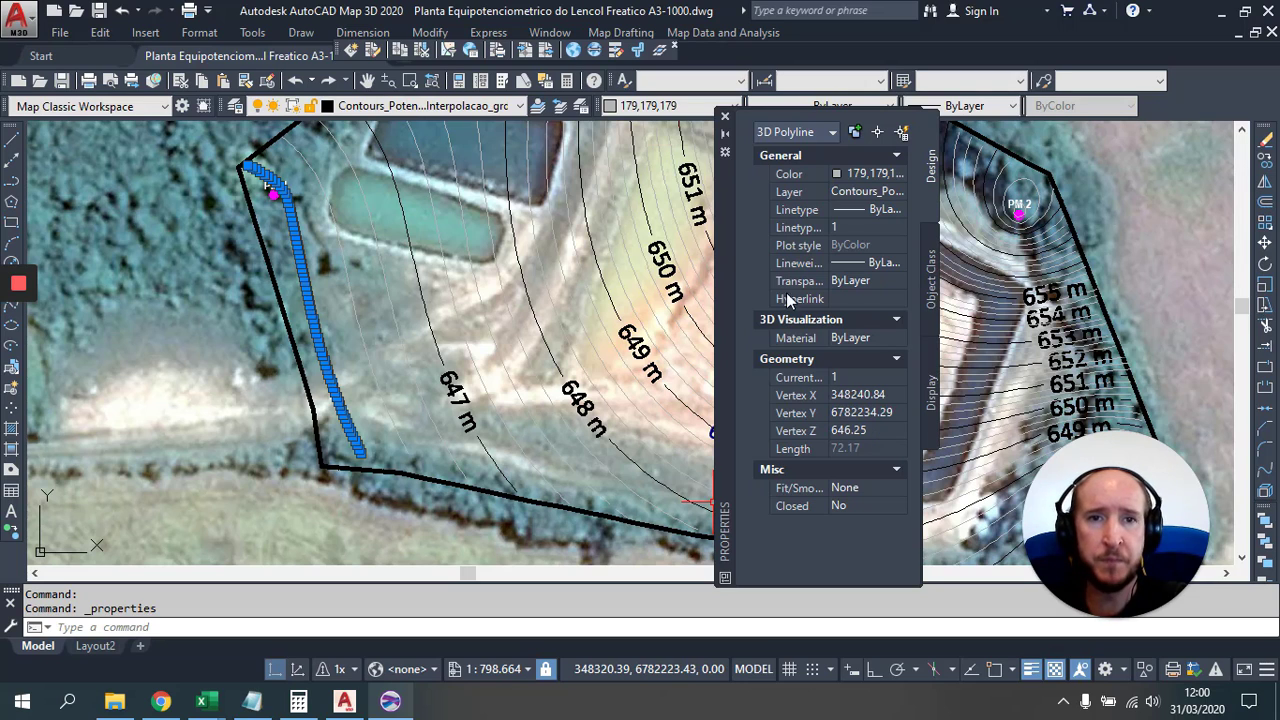
{"action": "left_click", "coordinate": [727, 120]}
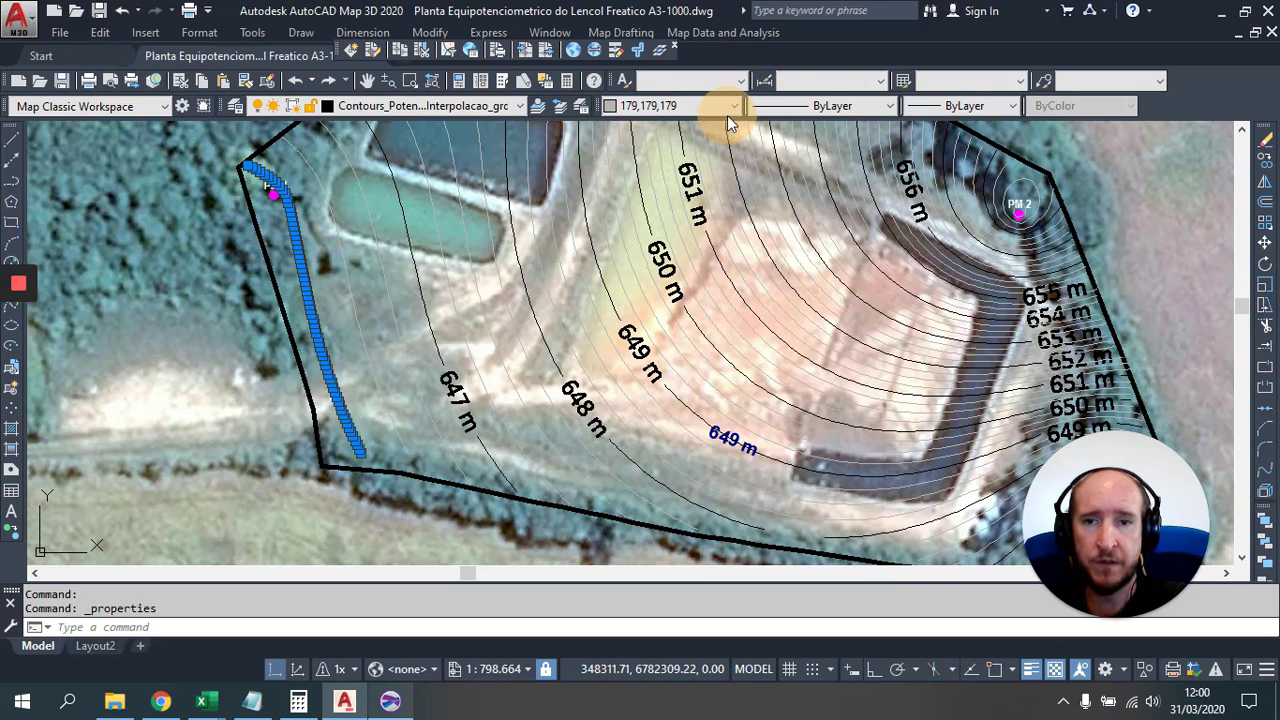
{"action": "key", "text": "Escape"}
{"action": "key", "text": "Escape"}
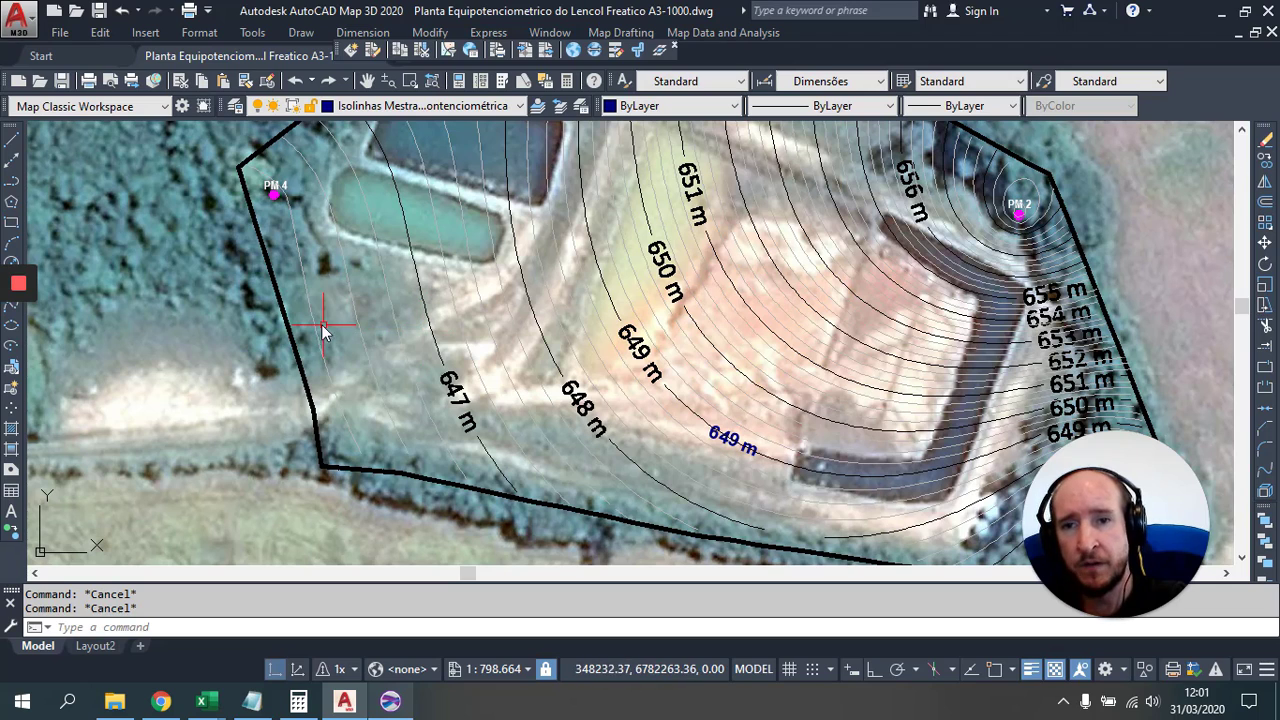
{"action": "left_click", "coordinate": [312, 328]}
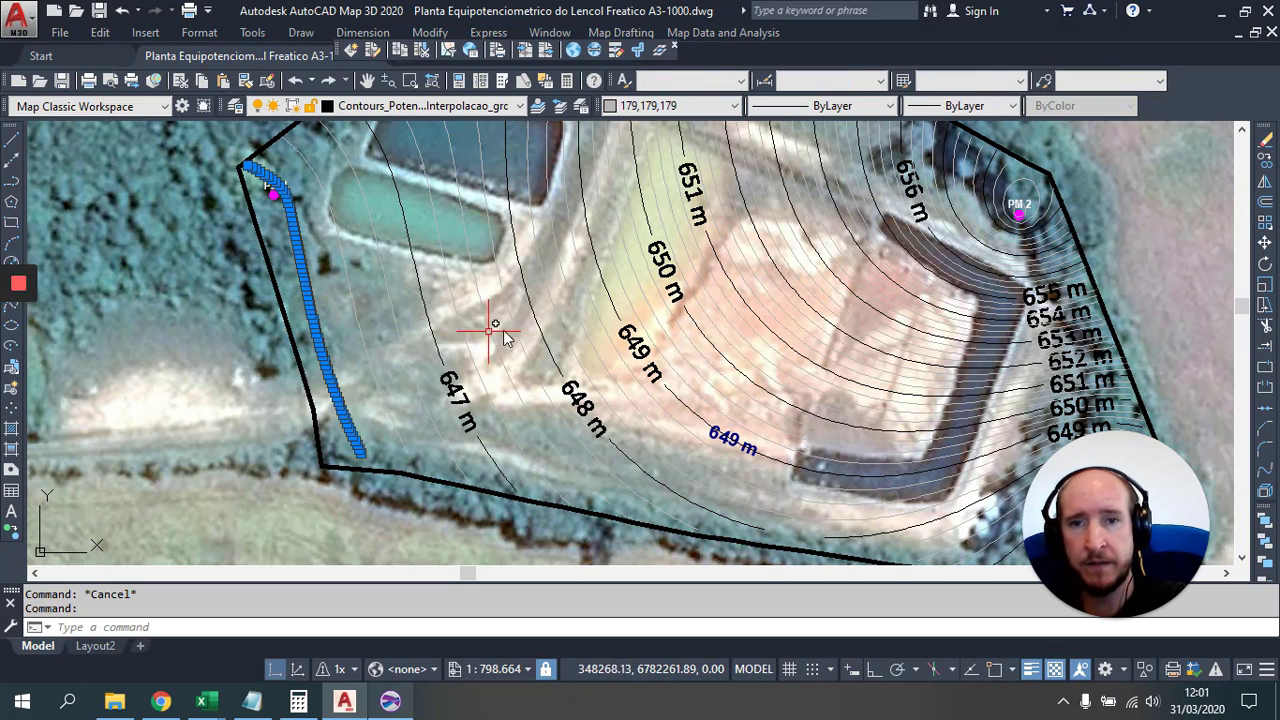
{"action": "key", "text": "Escape"}
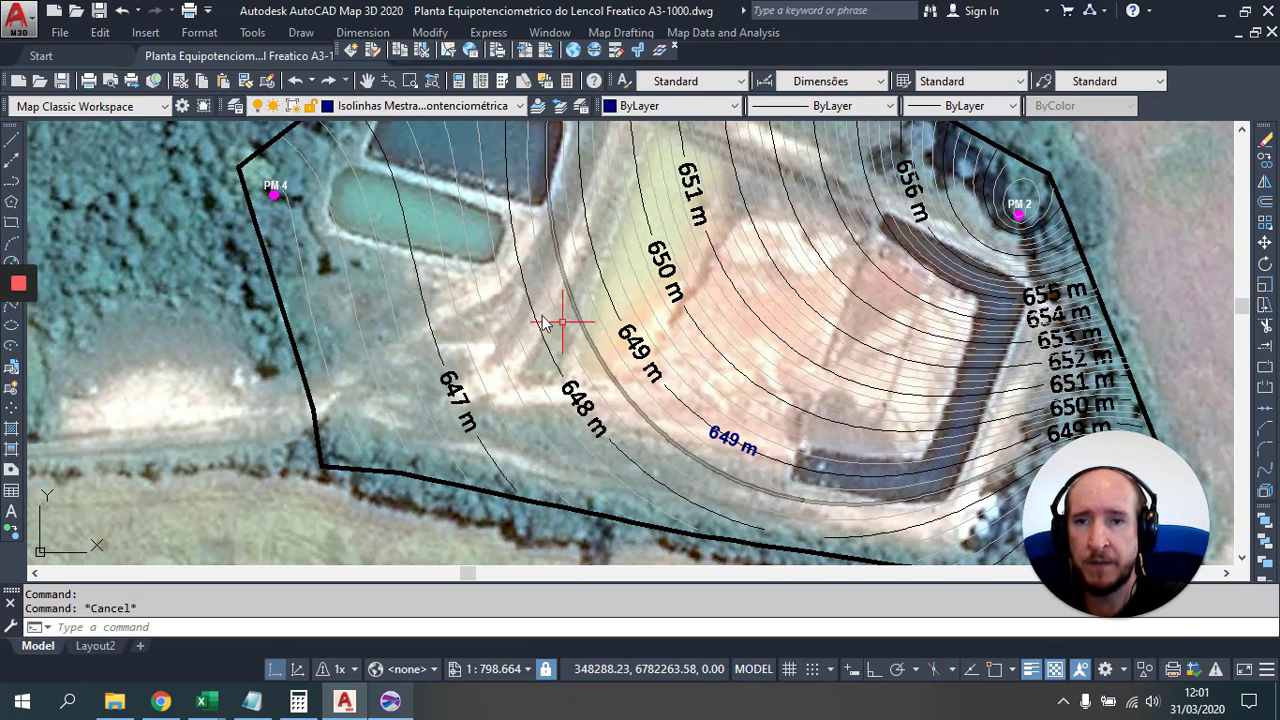
{"action": "left_click", "coordinate": [306, 304]}
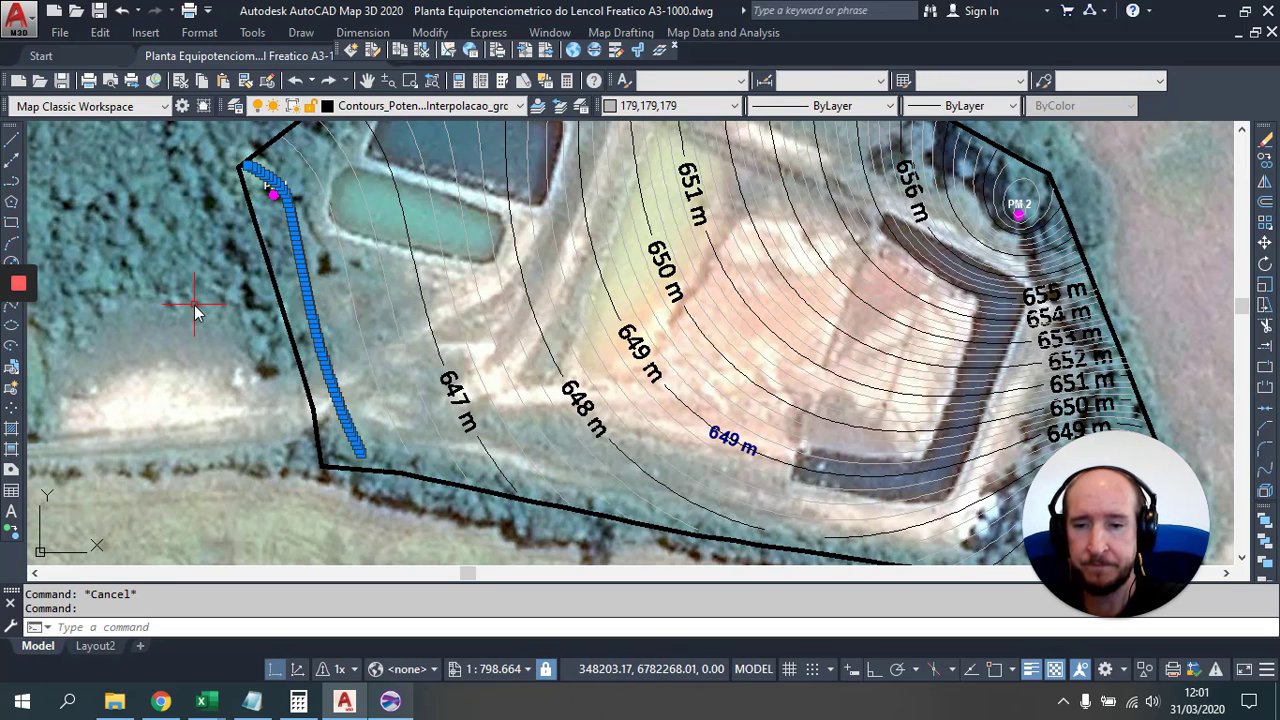
{"action": "type", "text": "sele"}
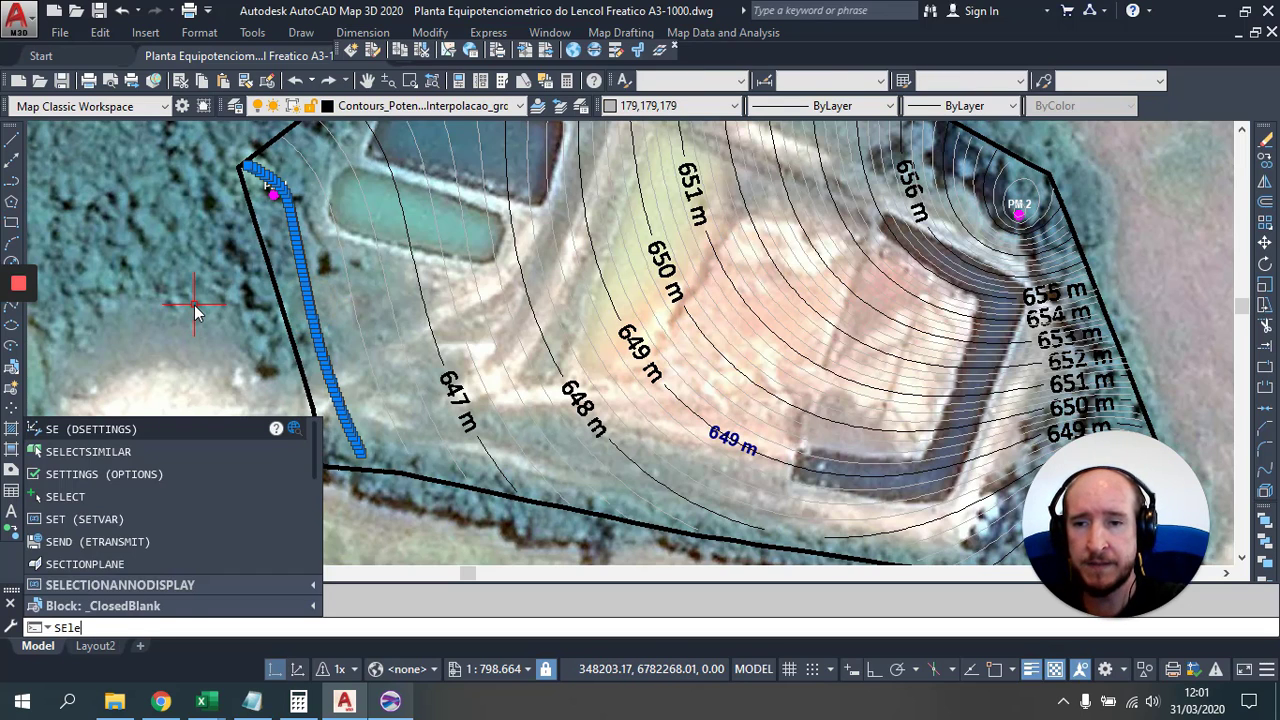
{"action": "type", "text": "ct"}
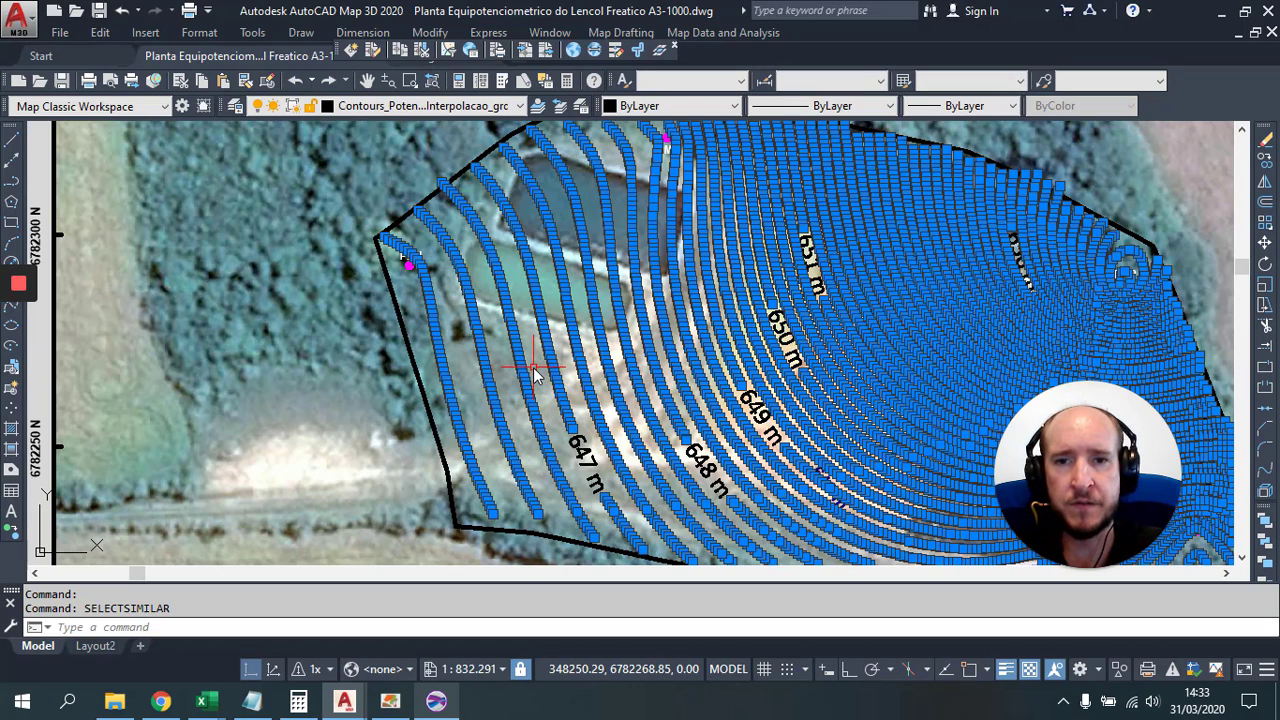
{"action": "key", "text": "Escape"}
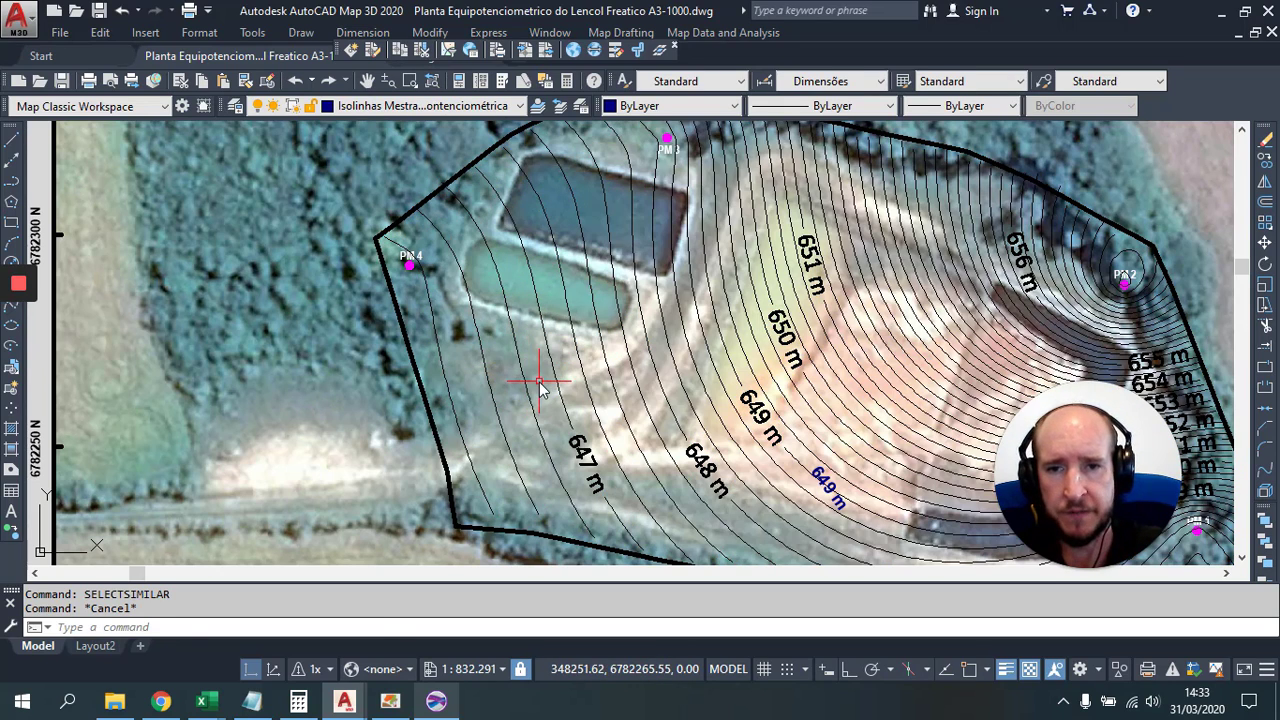
Step: Crossing-select the unlabelled intermediate contours around 647–649 m and bring up the layer list
{"action": "left_click", "coordinate": [540, 383]}
{"action": "left_click", "coordinate": [432, 335]}
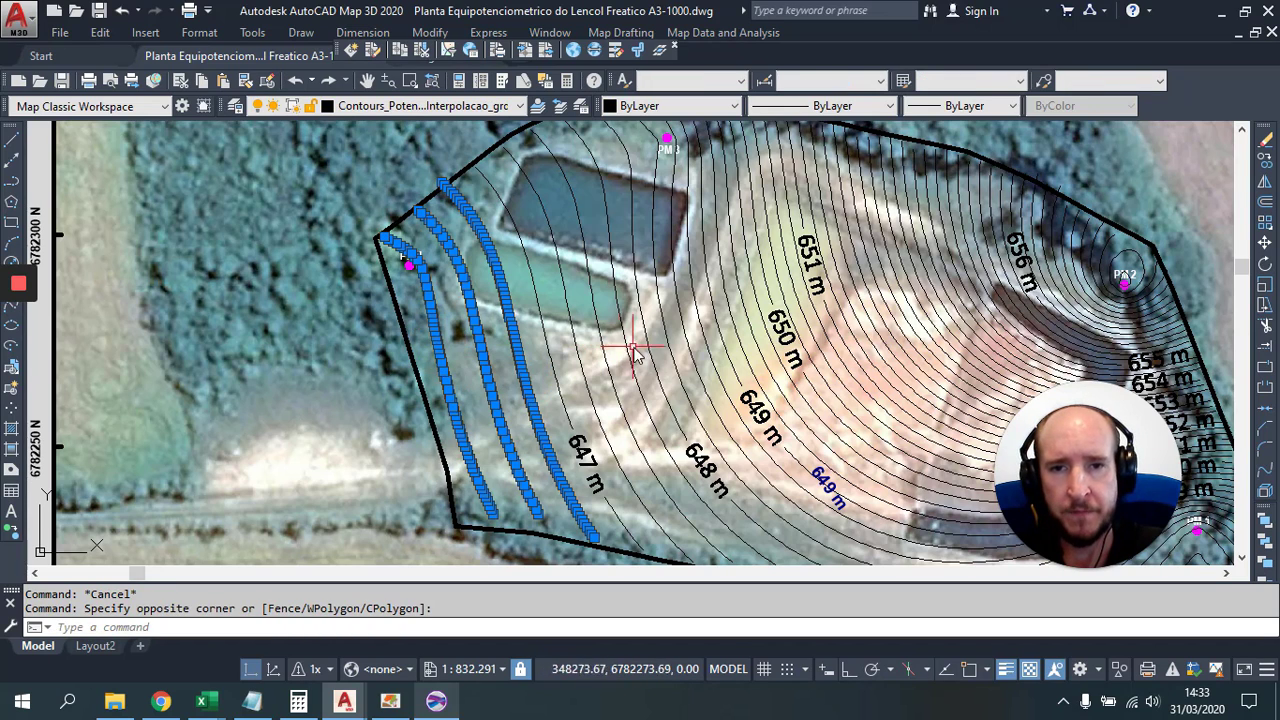
{"action": "left_click", "coordinate": [654, 406]}
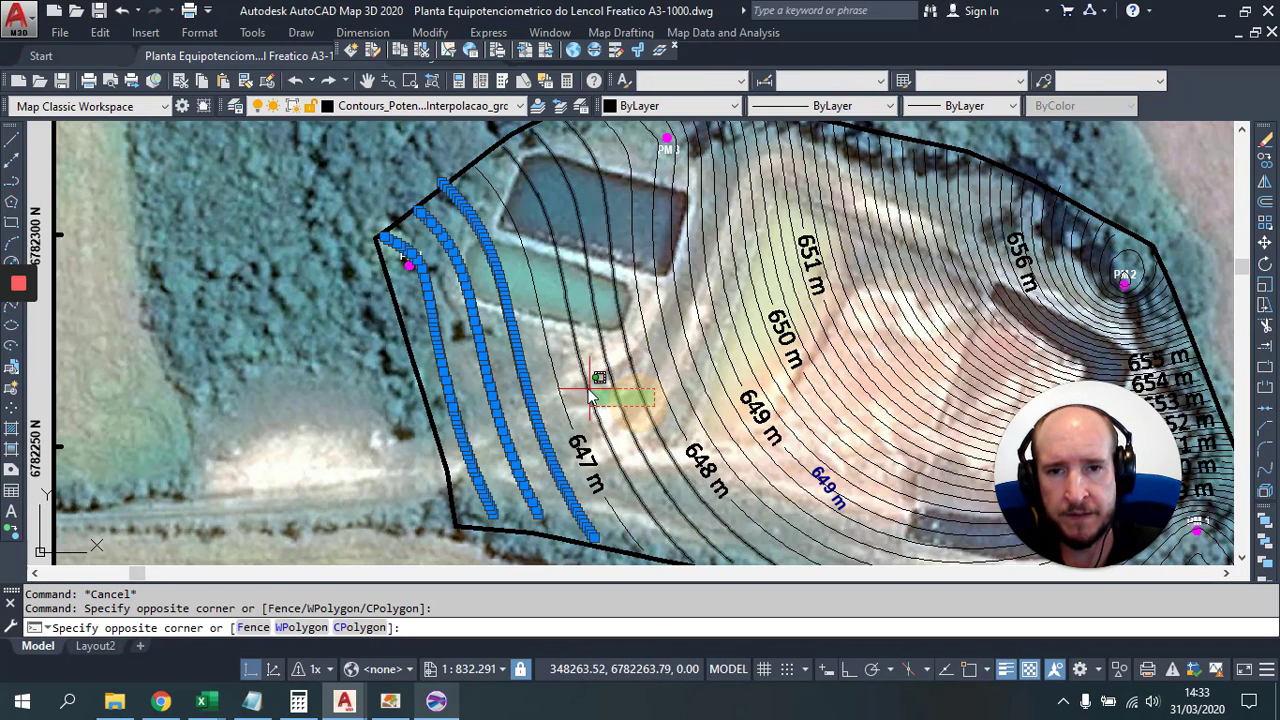
{"action": "left_click", "coordinate": [585, 385]}
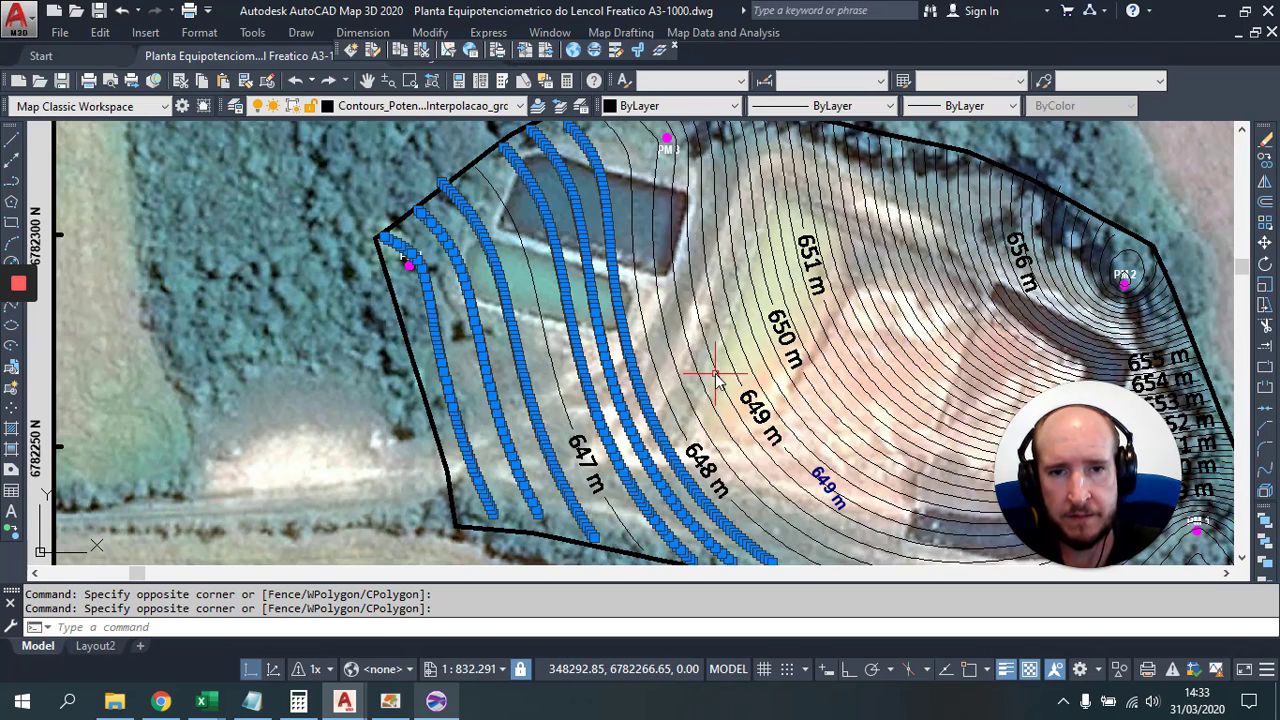
{"action": "left_click", "coordinate": [716, 380]}
{"action": "left_click", "coordinate": [700, 371]}
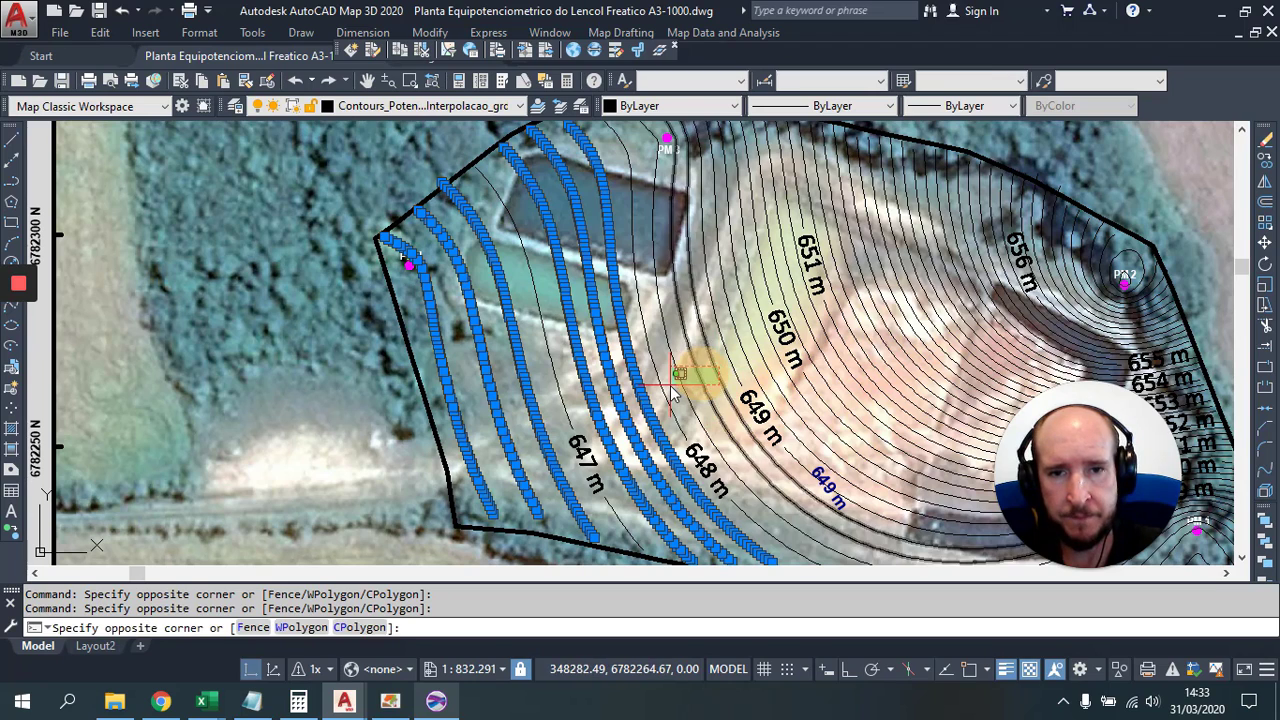
{"action": "left_click", "coordinate": [668, 107]}
{"action": "left_click", "coordinate": [668, 124]}
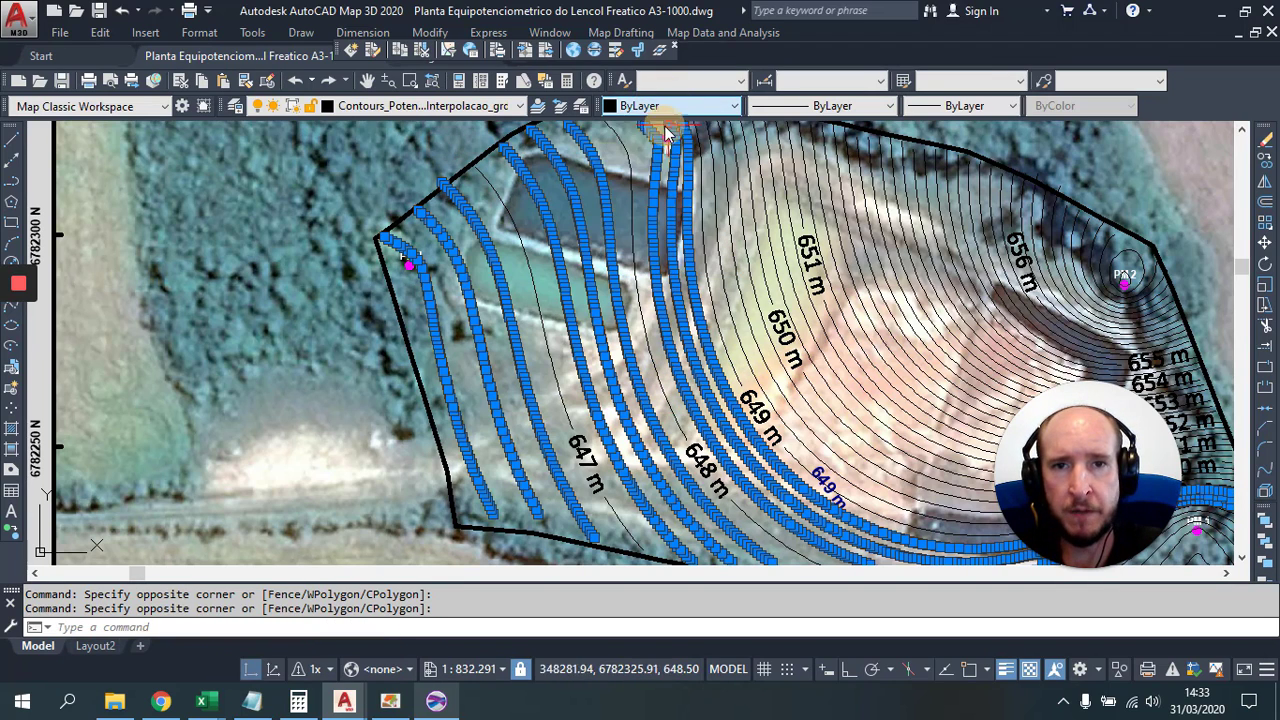
{"action": "left_click", "coordinate": [477, 108]}
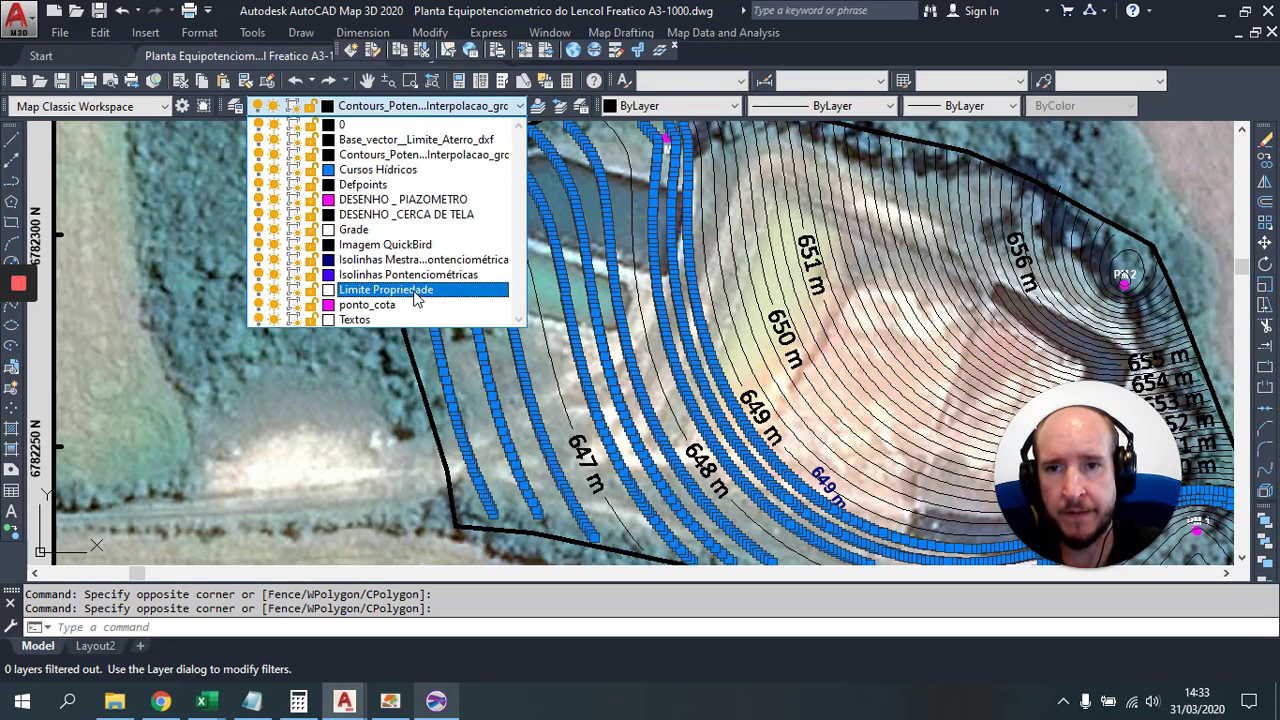
Step: Put the selected contours on Isolinhas Pontenciométricas and crossing-select remaining intermediate lines near 649–650 m
{"action": "left_click", "coordinate": [417, 274]}
{"action": "key", "text": "Escape"}
{"action": "scroll", "coordinate": [680, 306], "scroll_direction": "down", "scroll_amount": 1}
{"action": "scroll", "coordinate": [505, 320], "scroll_direction": "up", "scroll_amount": 1}
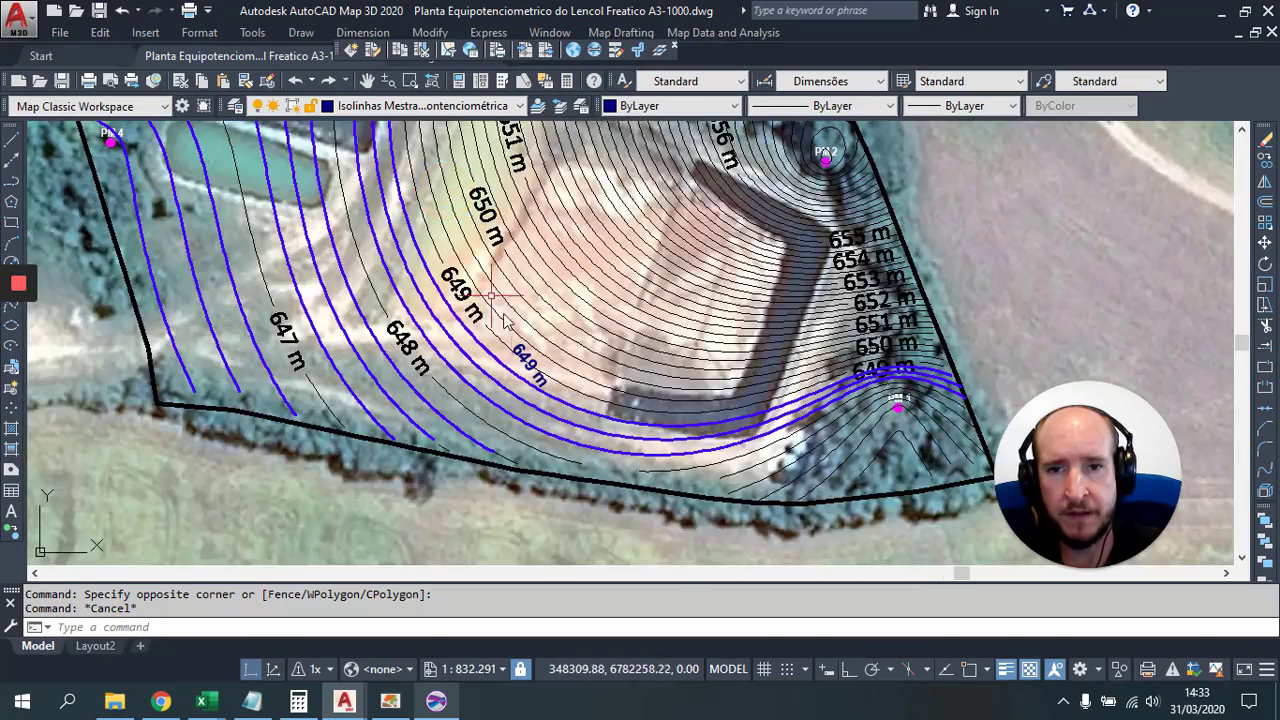
{"action": "scroll", "coordinate": [505, 320], "scroll_direction": "up", "scroll_amount": 4}
{"action": "left_click", "coordinate": [566, 267]}
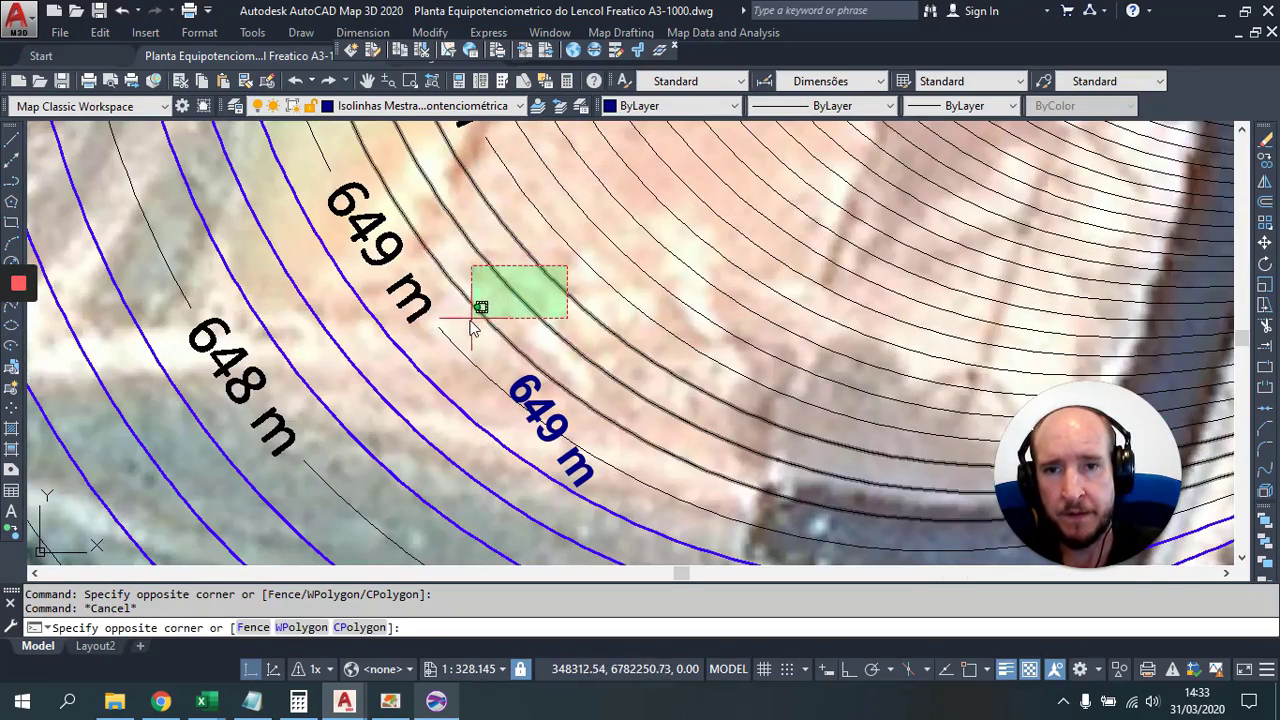
{"action": "left_click", "coordinate": [474, 330]}
{"action": "scroll", "coordinate": [548, 300], "scroll_direction": "down", "scroll_amount": 2}
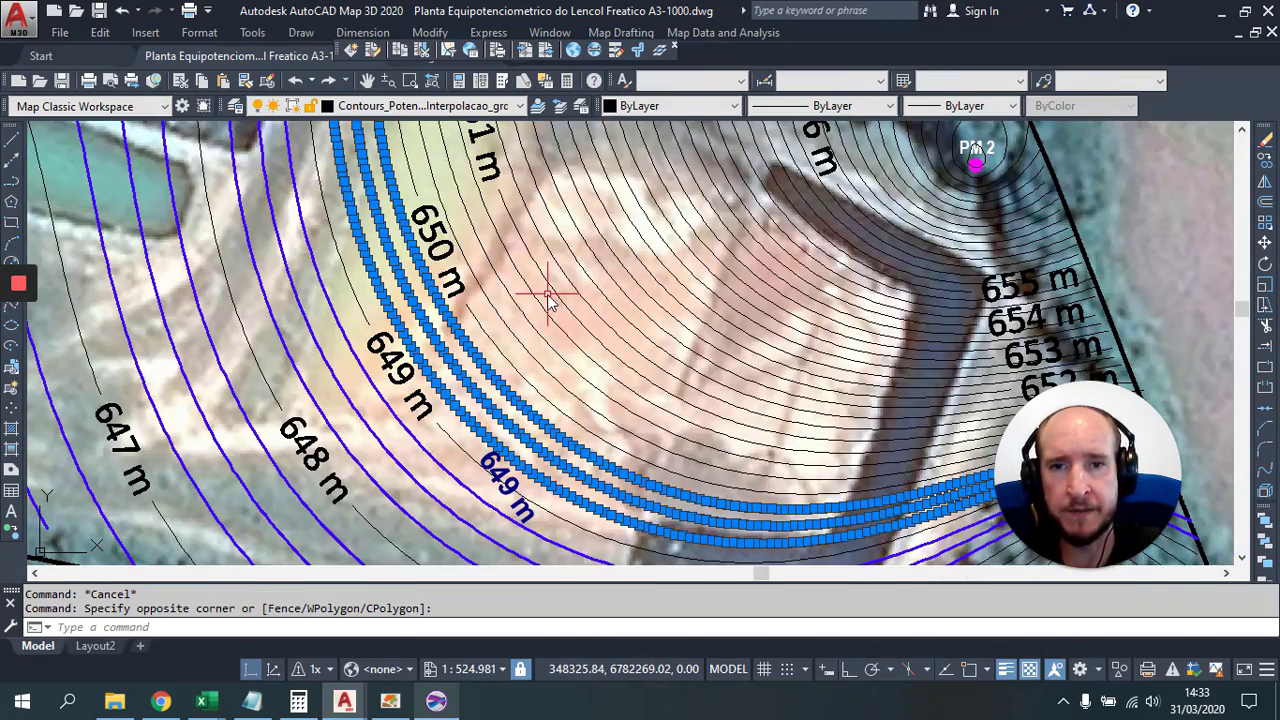
{"action": "left_click", "coordinate": [537, 283]}
{"action": "left_click", "coordinate": [468, 310]}
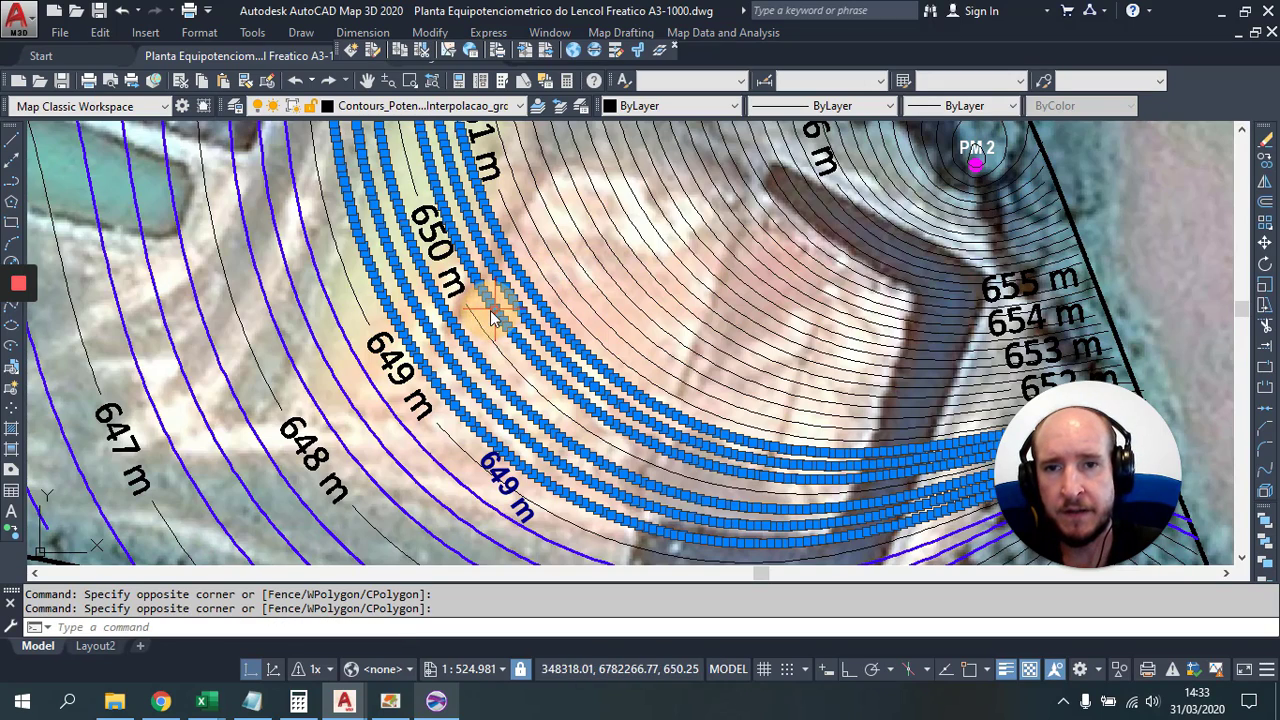
{"action": "key", "text": "Escape"}
{"action": "scroll", "coordinate": [525, 435], "scroll_direction": "down", "scroll_amount": 2}
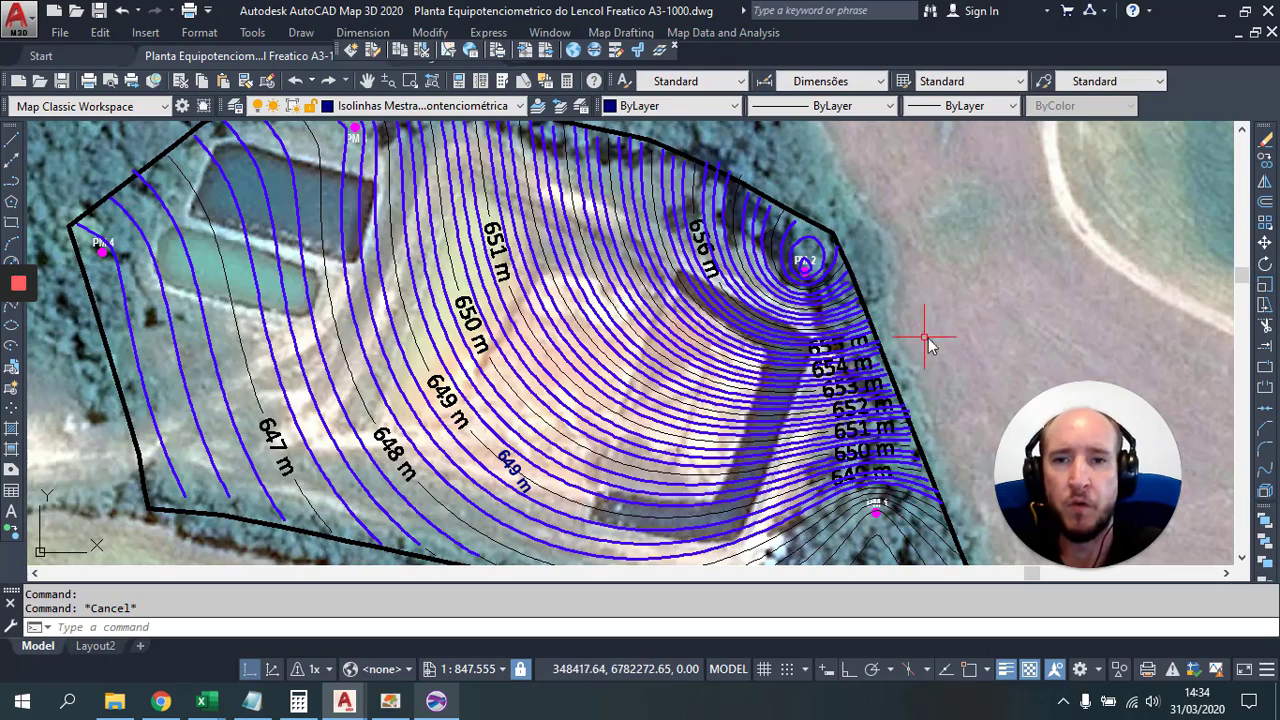
{"action": "left_click_drag", "start_coordinate": [920, 365], "coordinate": [962, 281]}
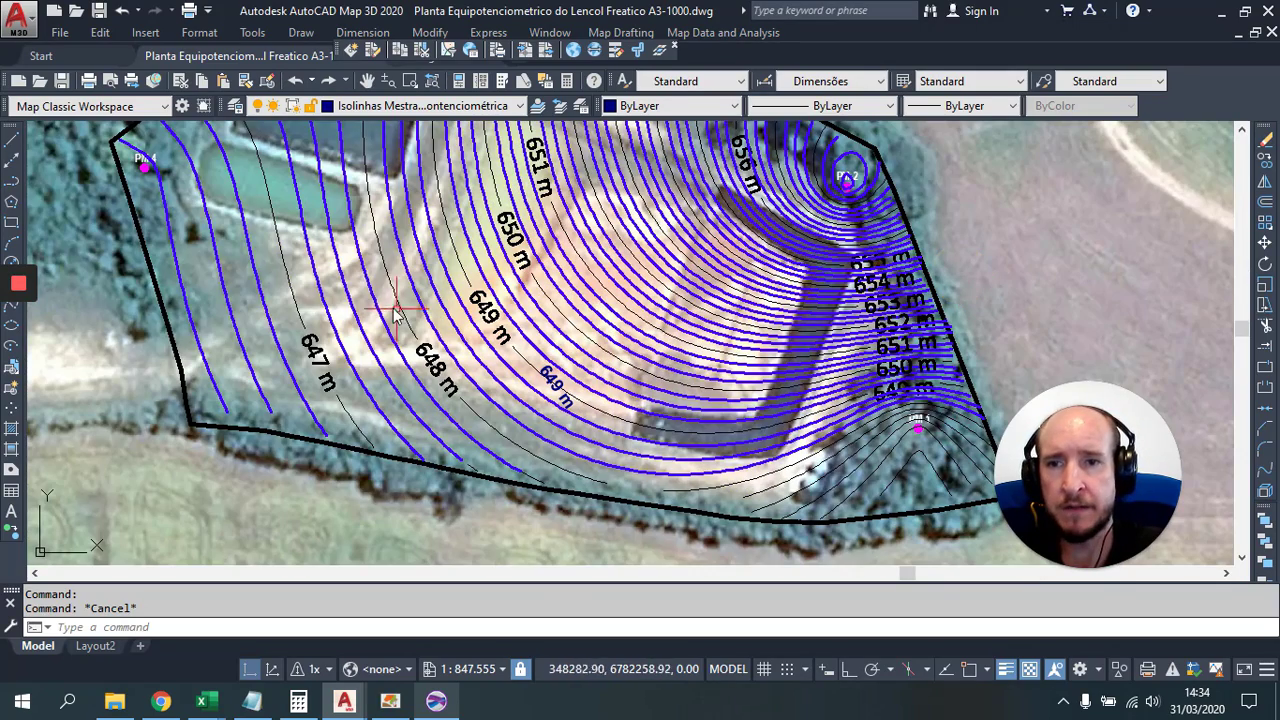
Step: Select the labelled 647 m, 648 m and 649 m index contours for layer reassignment
{"action": "left_click", "coordinate": [283, 268]}
{"action": "left_click", "coordinate": [488, 420]}
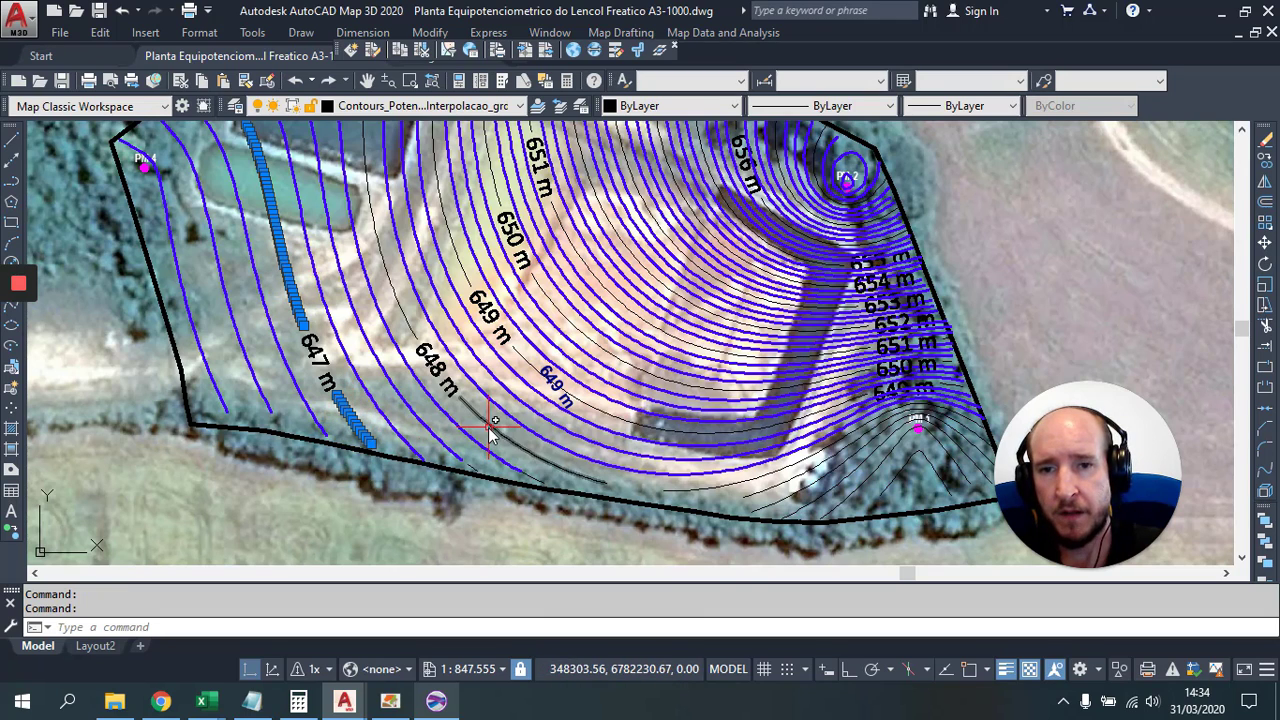
{"action": "left_click", "coordinate": [393, 280]}
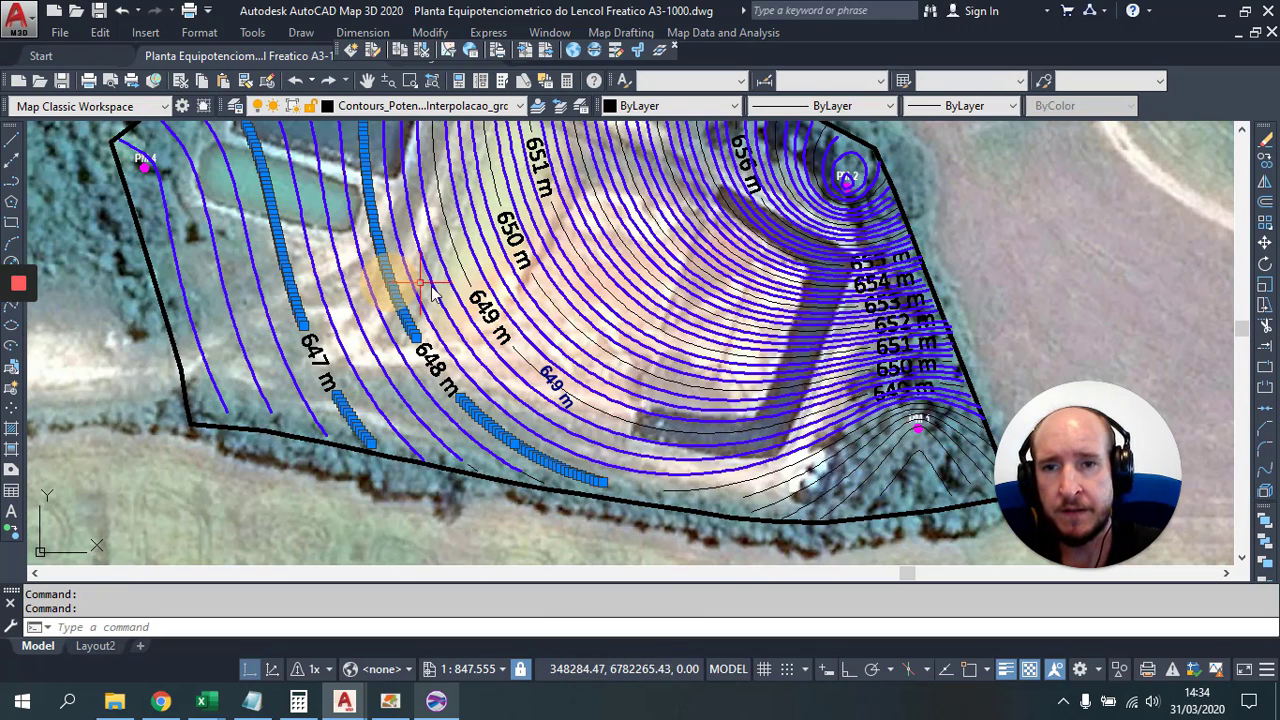
{"action": "left_click", "coordinate": [472, 310]}
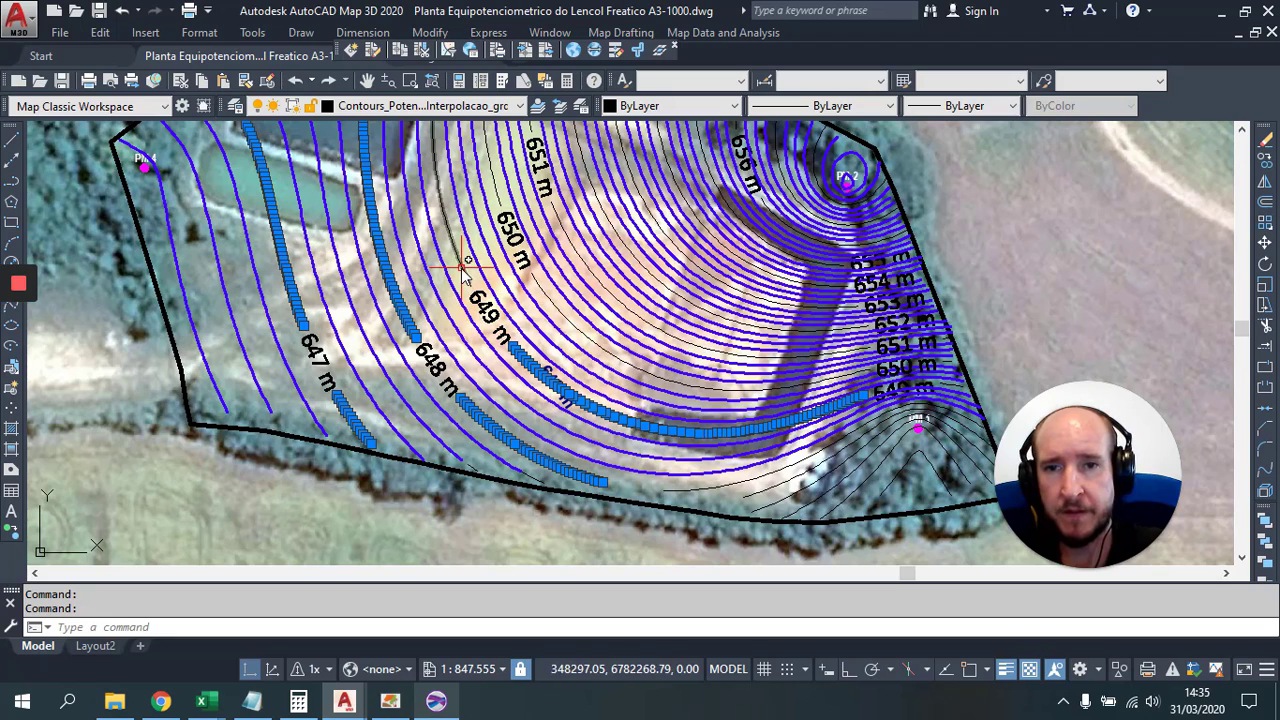
{"action": "left_click", "coordinate": [415, 108]}
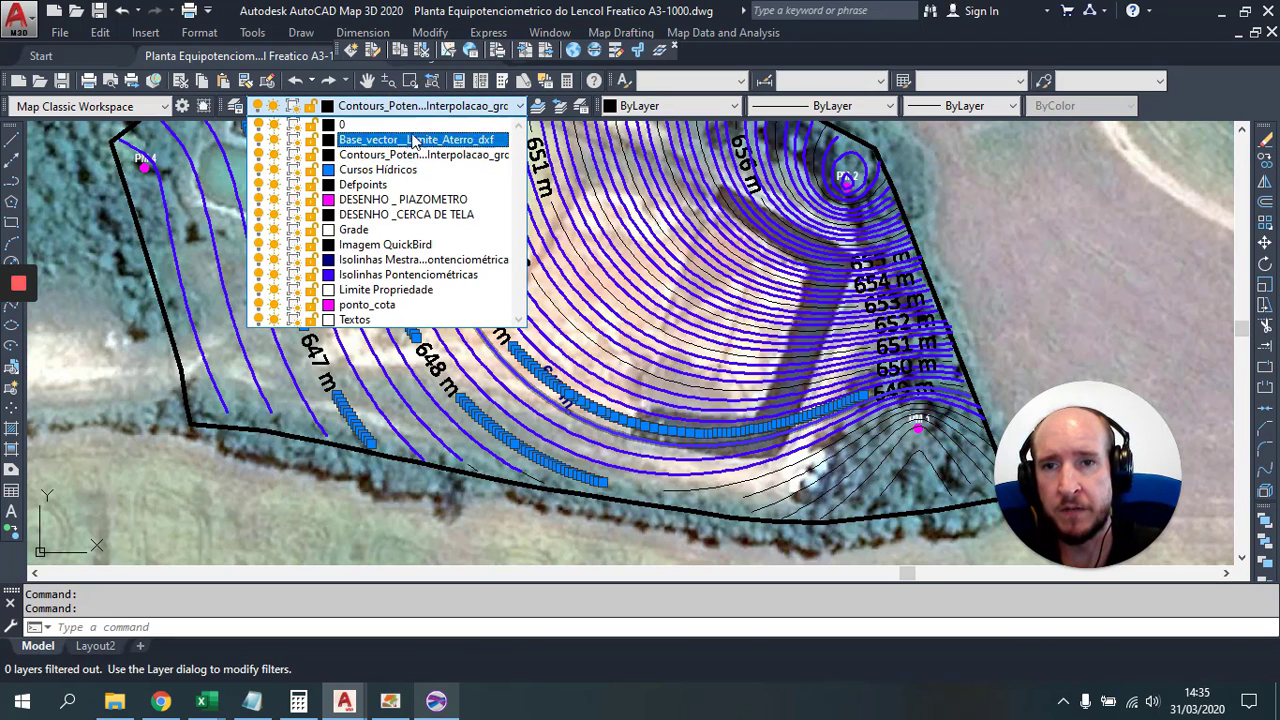
Step: Move the index contours to Isolinhas Mestras, then stretch a 650 m contour vertex toward the upper boundary
{"action": "left_click", "coordinate": [406, 262]}
{"action": "key", "text": "Escape"}
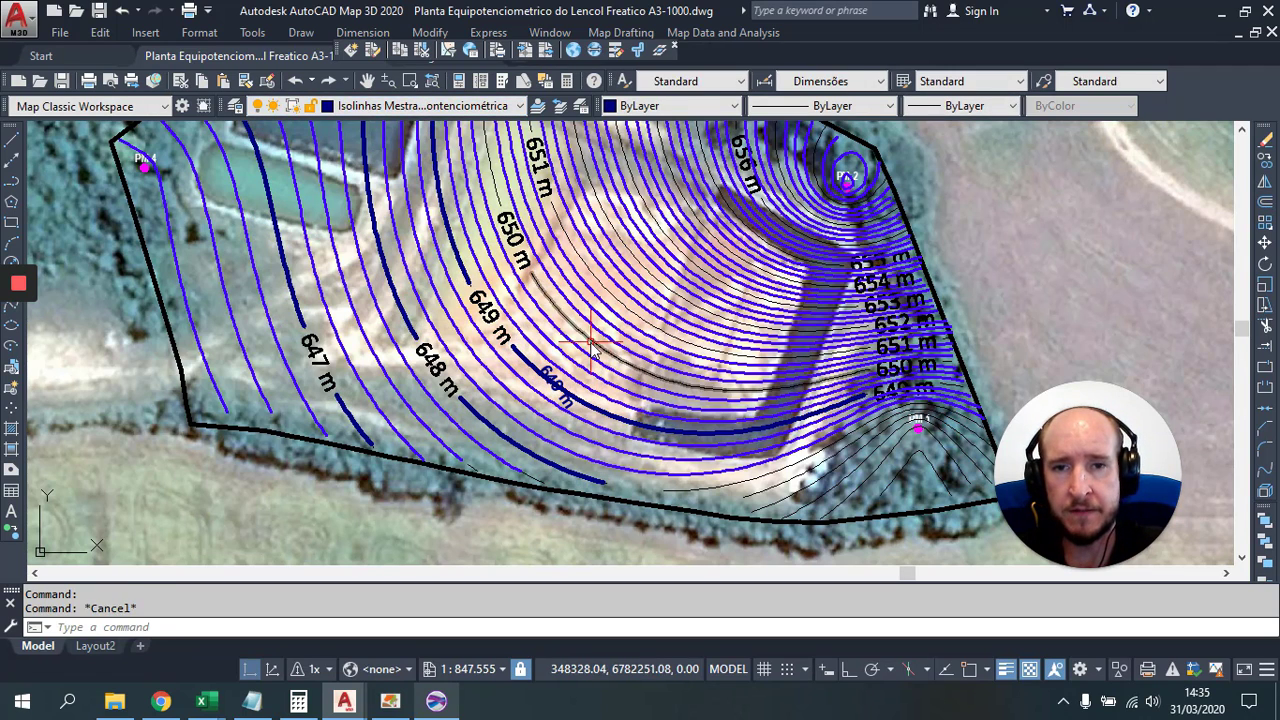
{"action": "left_click", "coordinate": [563, 238]}
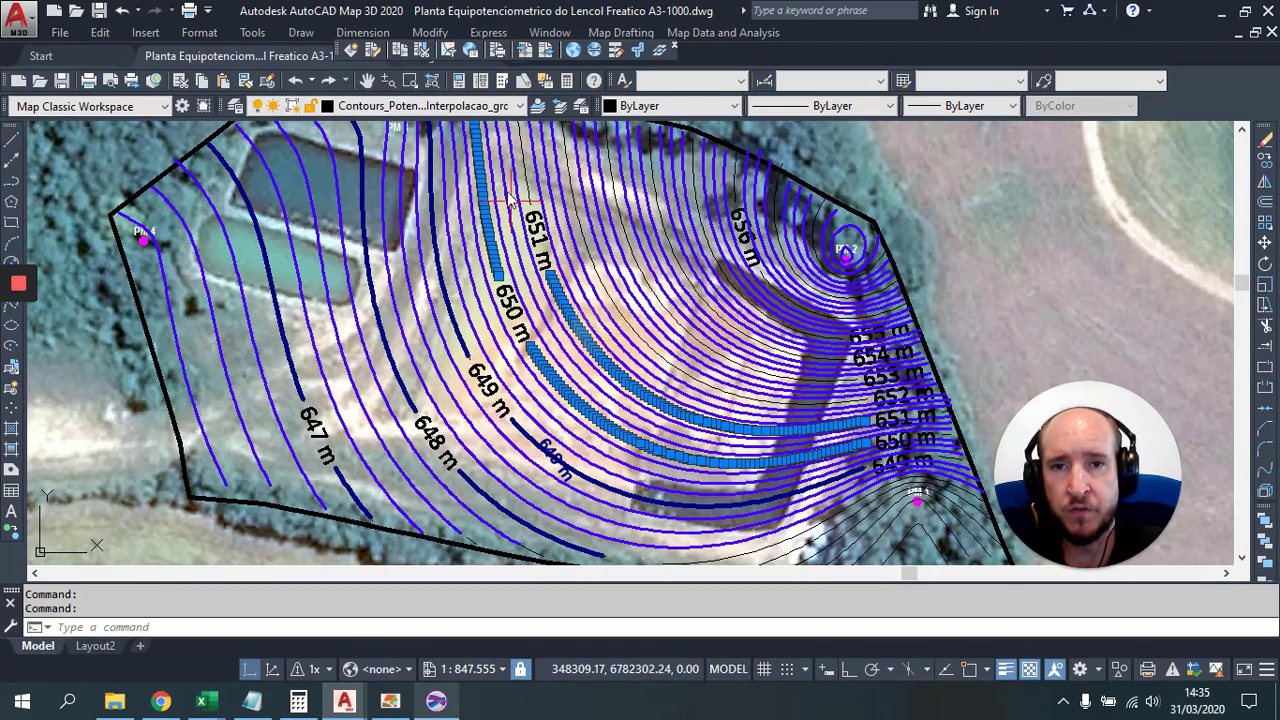
{"action": "left_click", "coordinate": [524, 184]}
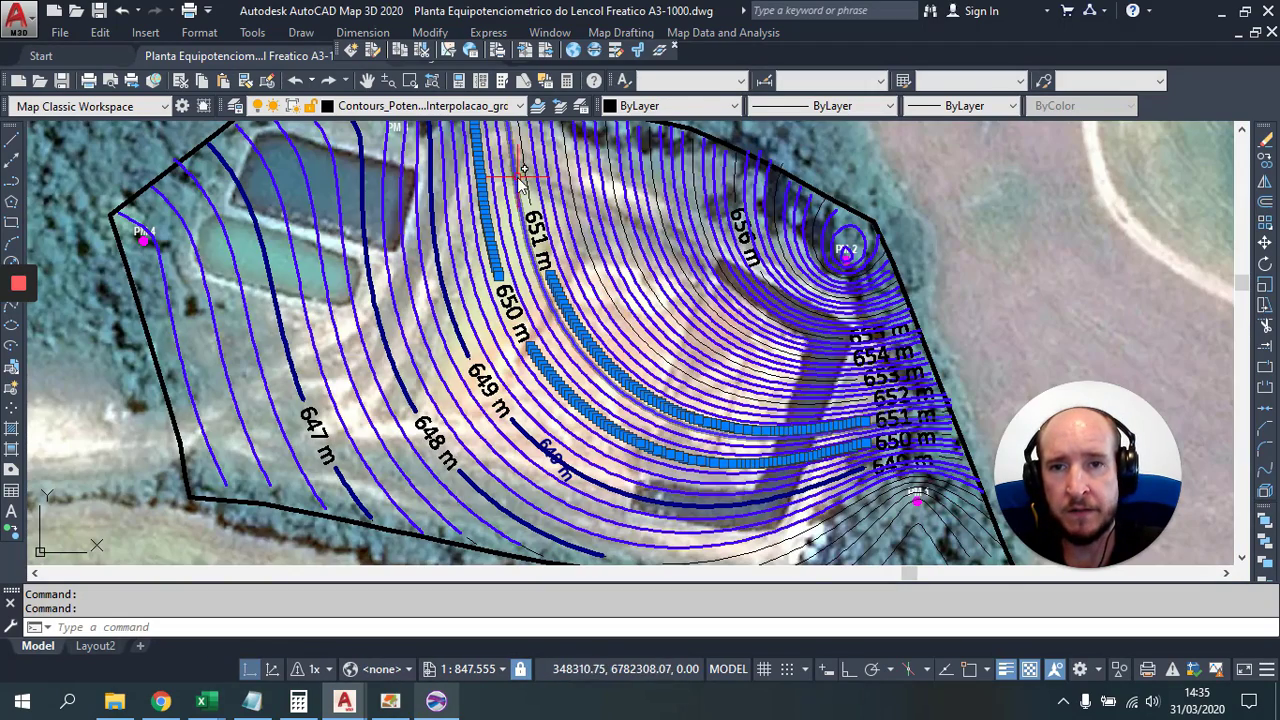
{"action": "mouse_move", "coordinate": [525, 184]}
{"action": "left_click", "coordinate": [606, 217]}
{"action": "left_click", "coordinate": [624, 232]}
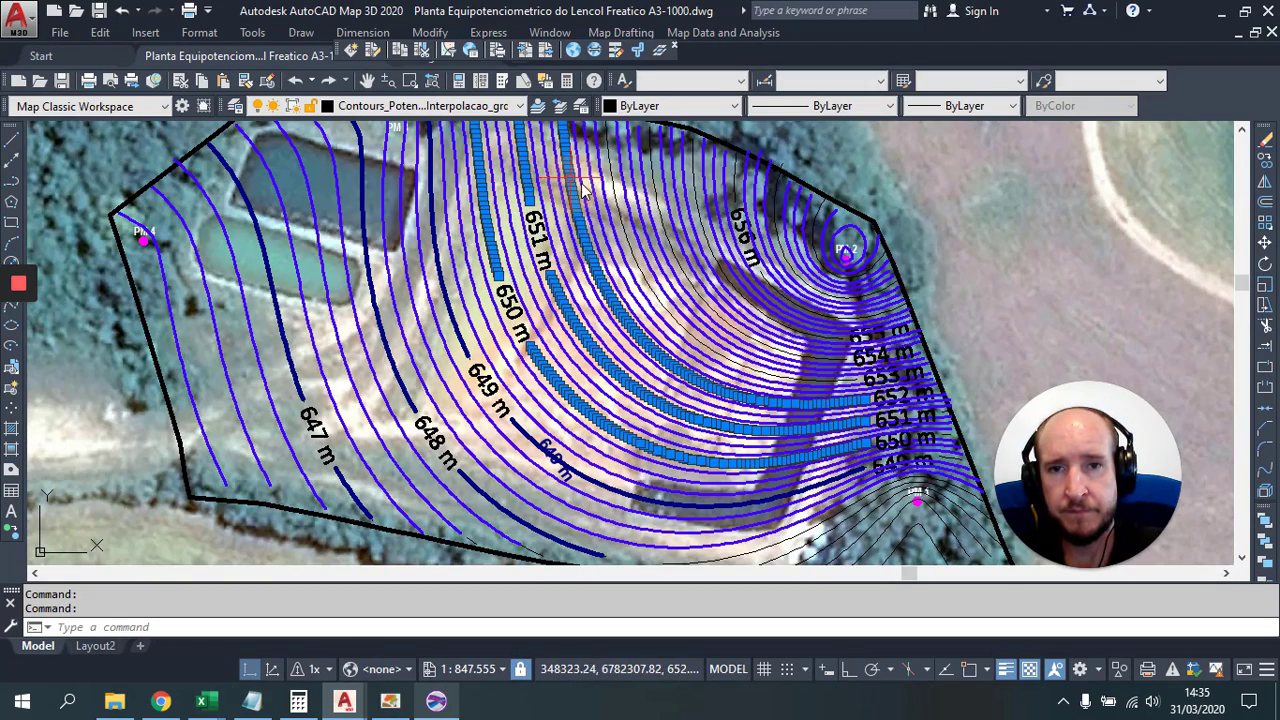
{"action": "left_click", "coordinate": [624, 232]}
{"action": "left_click", "coordinate": [662, 221]}
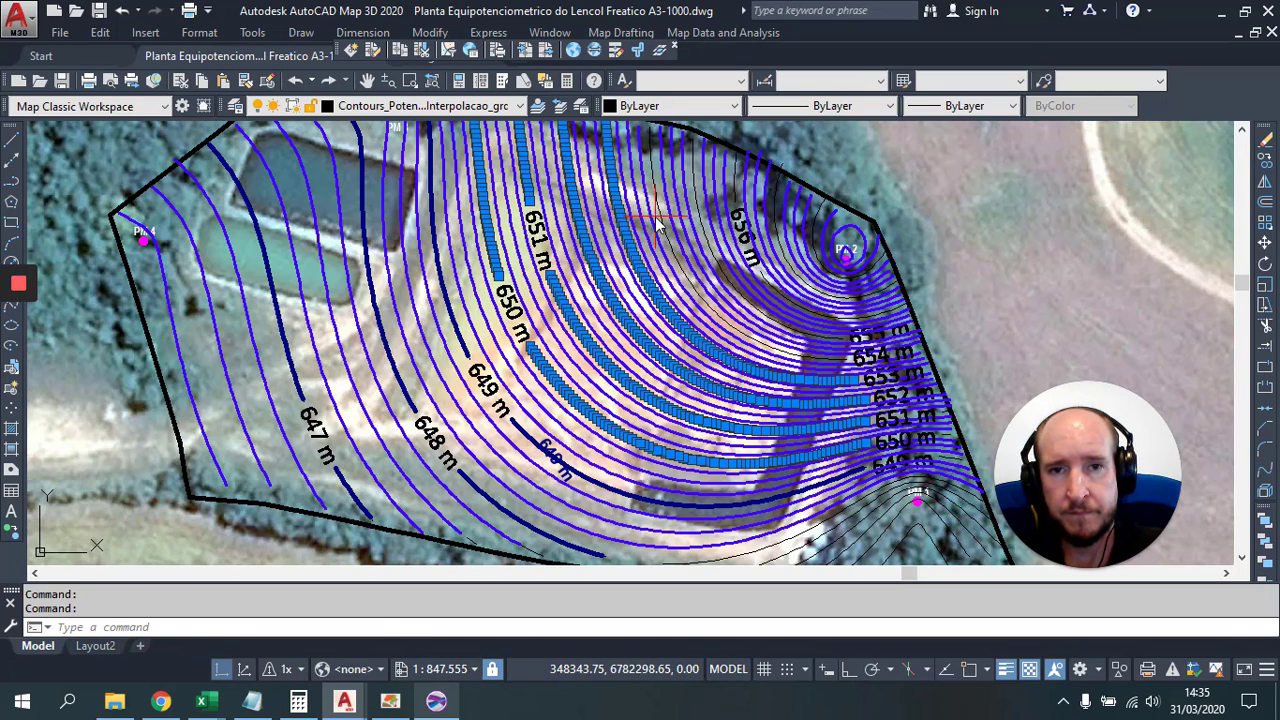
{"action": "left_click", "coordinate": [664, 223]}
{"action": "key", "text": "Escape"}
{"action": "left_click", "coordinate": [668, 228]}
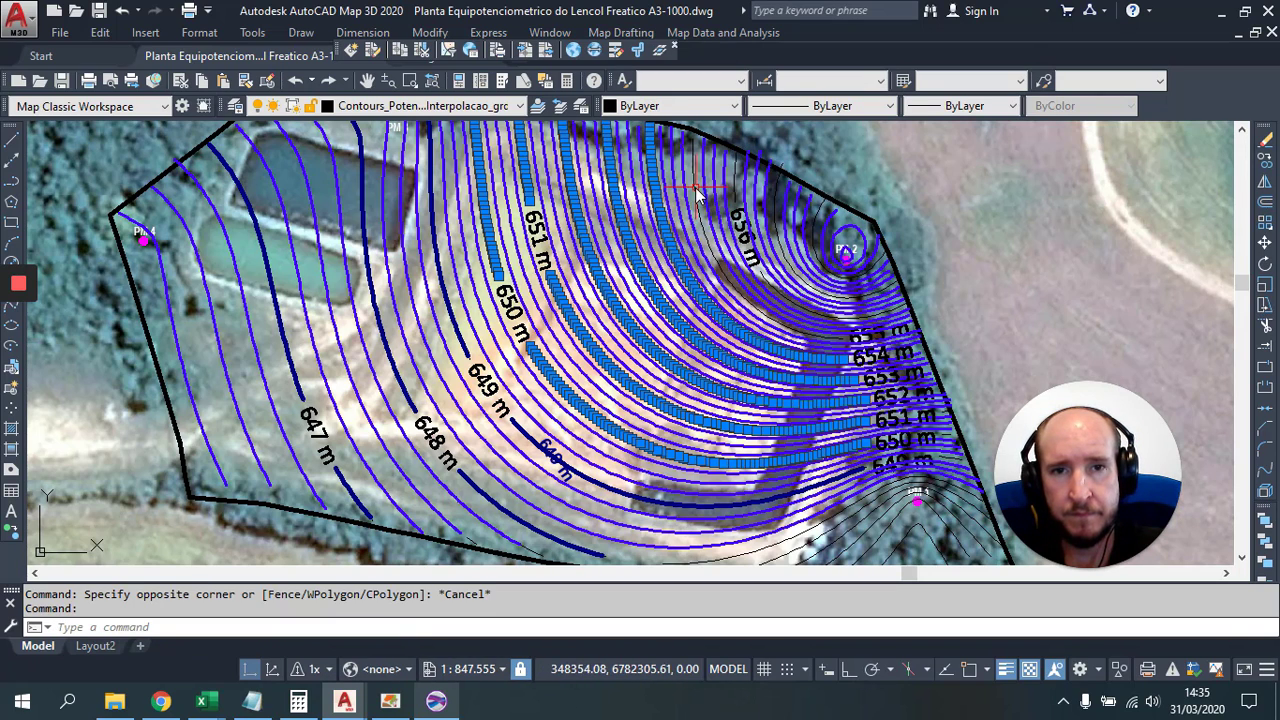
{"action": "left_click", "coordinate": [745, 185]}
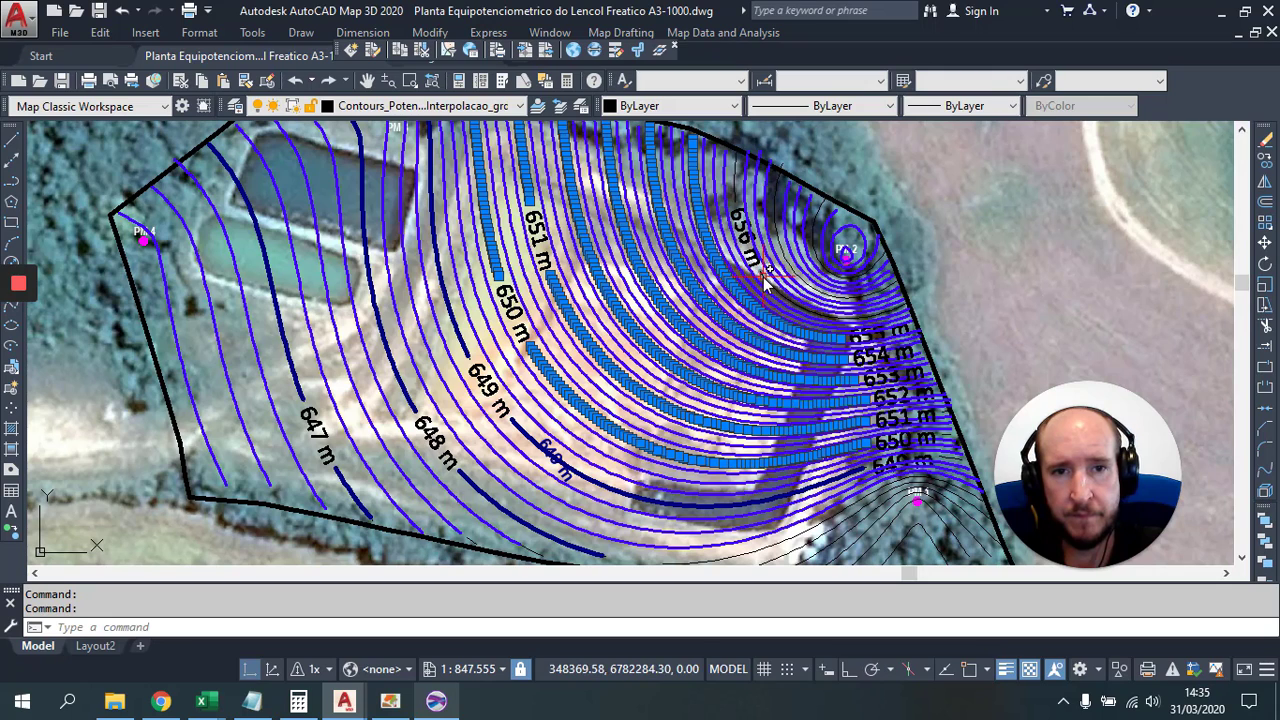
Step: Put the two contours near the upper boundary on the index-contour layer
{"action": "left_click", "coordinate": [775, 213]}
{"action": "left_click", "coordinate": [826, 205]}
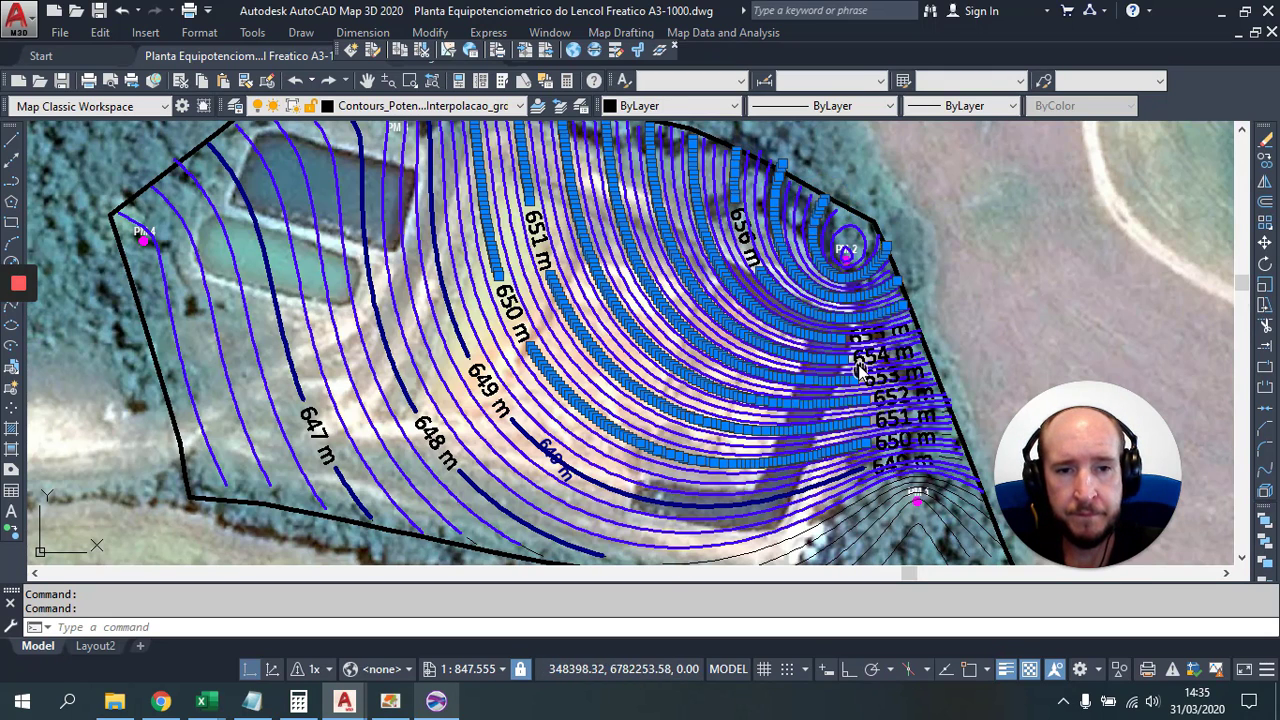
{"action": "left_click_drag", "start_coordinate": [860, 371], "coordinate": [803, 247]}
{"action": "left_click", "coordinate": [424, 108]}
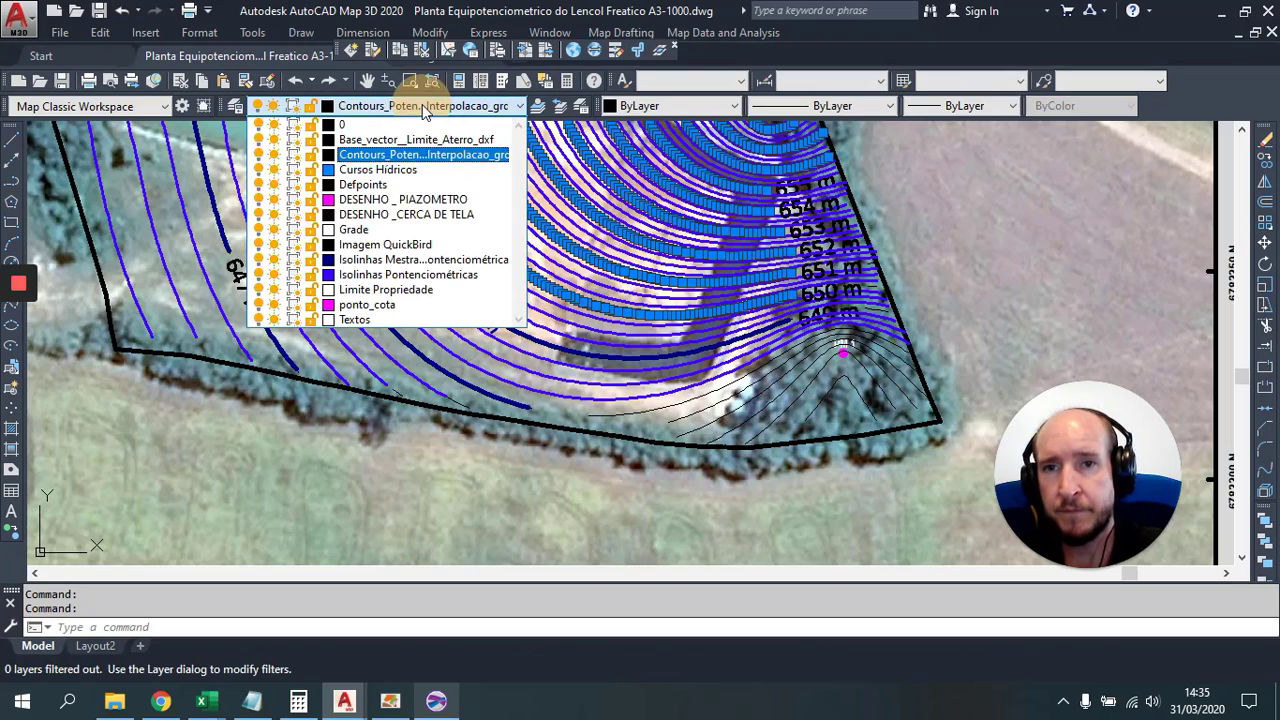
{"action": "left_click", "coordinate": [418, 259]}
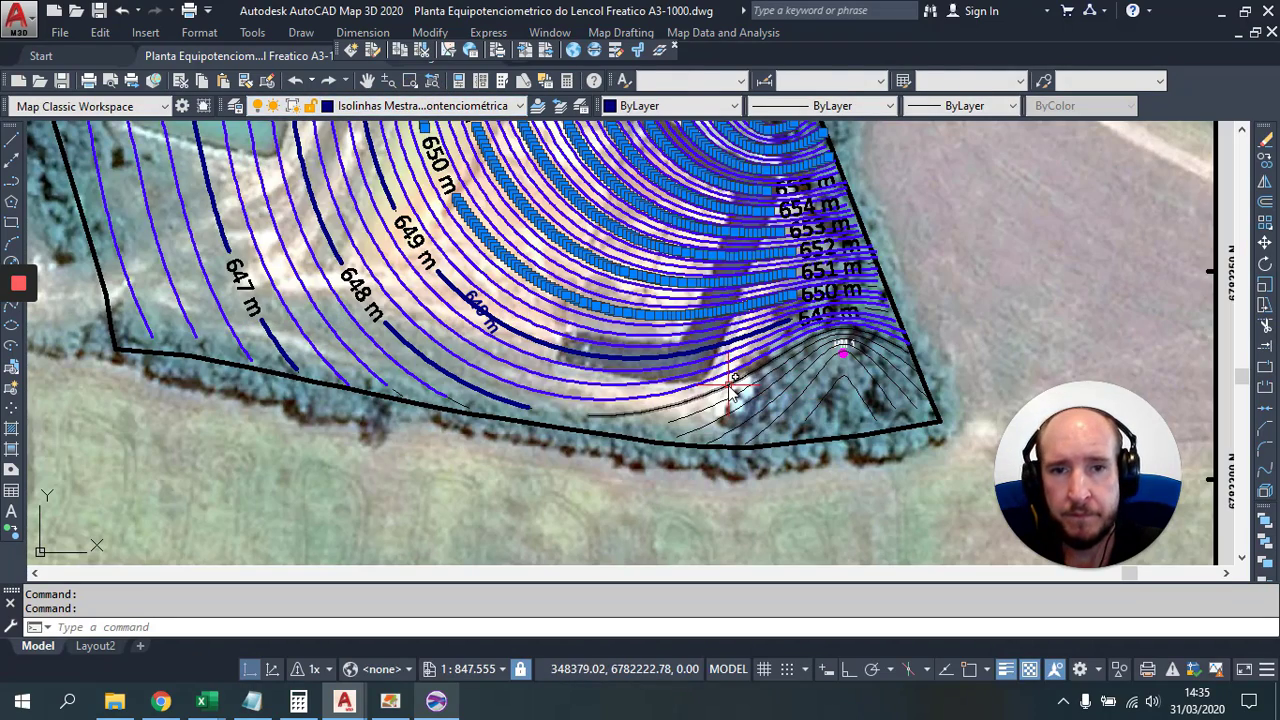
{"action": "key", "text": "Escape"}
Step: Move the 650 m and 649 m contour fragments near the boundary onto the index-contour layer
{"action": "left_click_drag", "start_coordinate": [775, 371], "coordinate": [677, 303]}
{"action": "scroll", "coordinate": [765, 248], "scroll_direction": "up", "scroll_amount": 5}
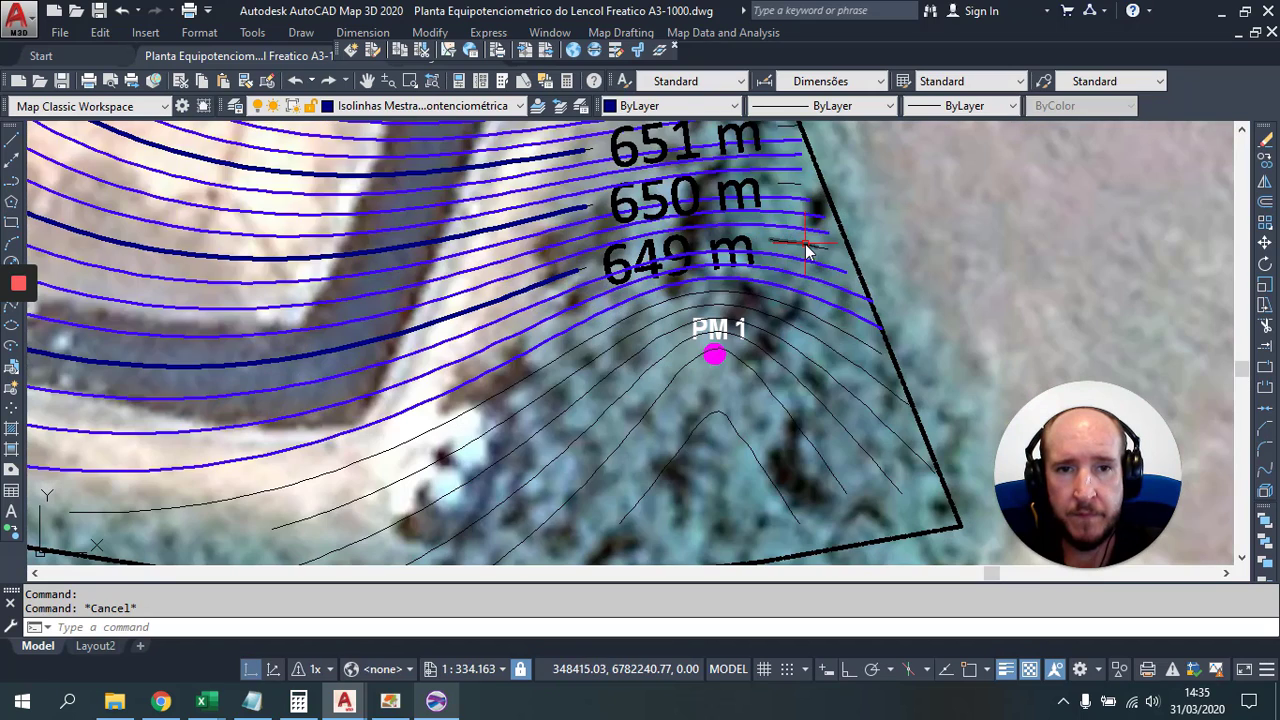
{"action": "left_click", "coordinate": [806, 242]}
{"action": "key", "text": "Escape"}
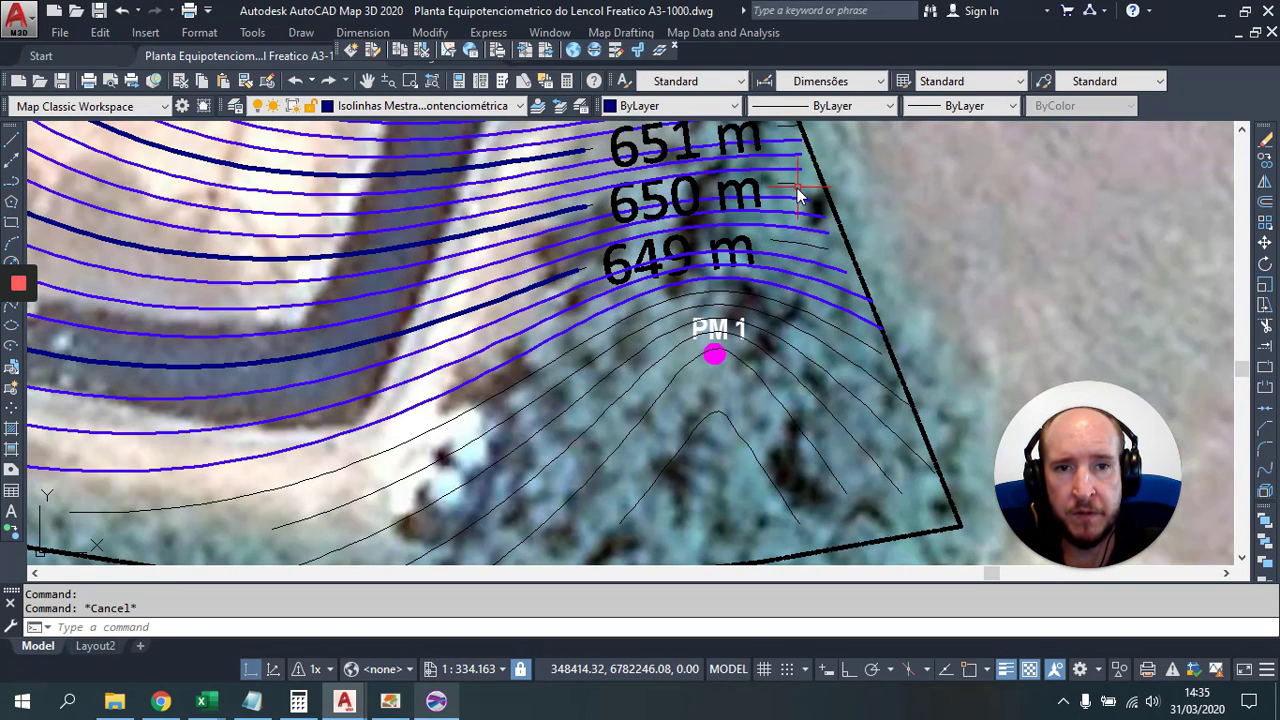
{"action": "left_click", "coordinate": [788, 185]}
{"action": "key", "text": "Escape"}
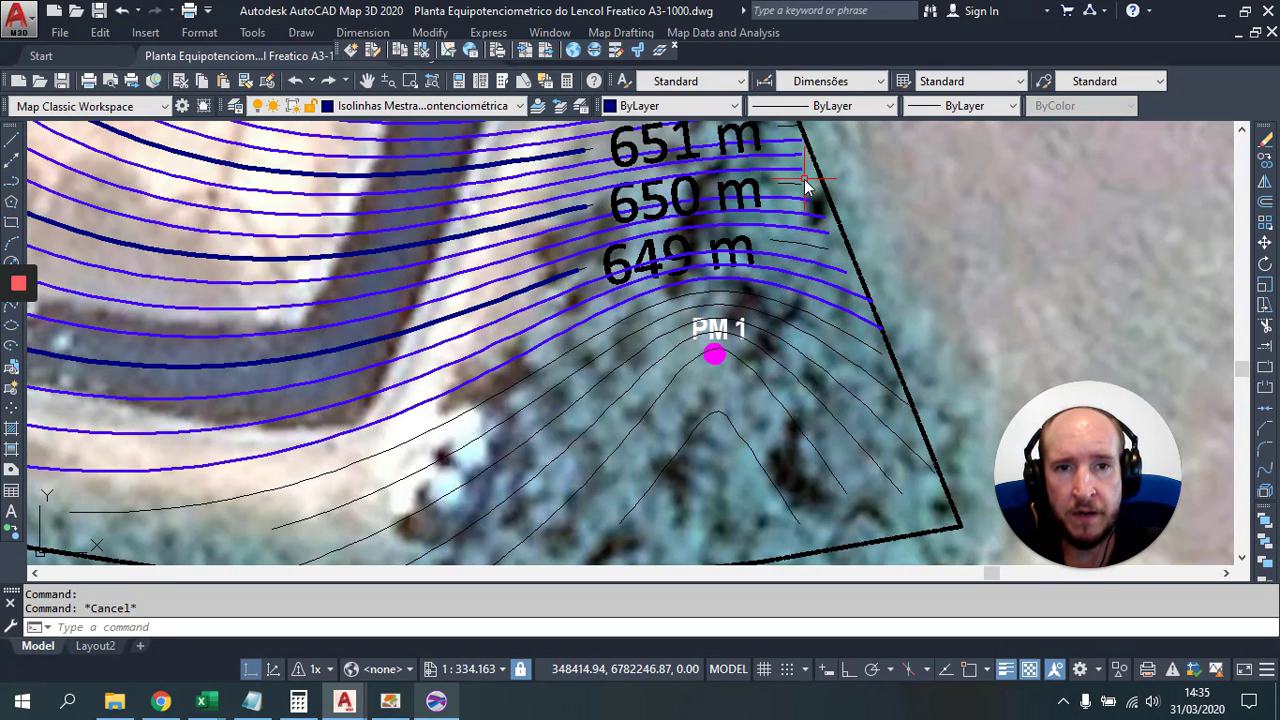
{"action": "left_click", "coordinate": [799, 183]}
{"action": "left_click", "coordinate": [813, 248]}
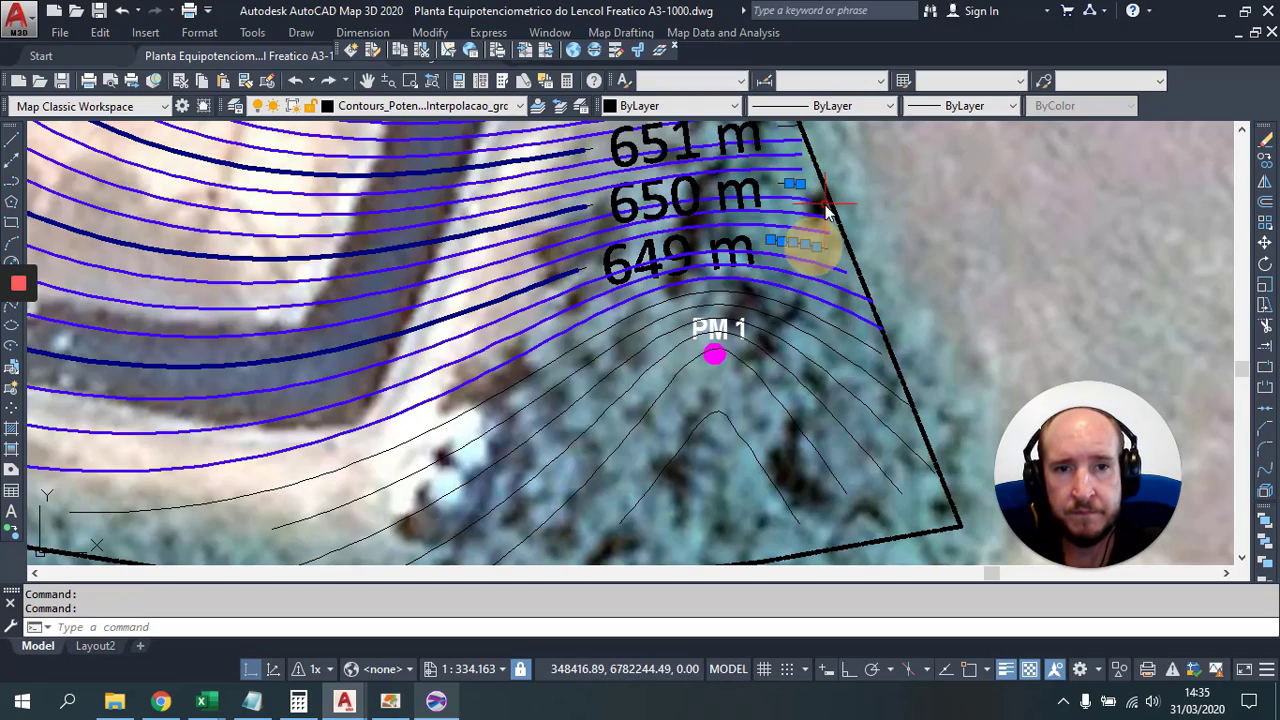
{"action": "left_click_drag", "start_coordinate": [824, 203], "coordinate": [806, 385]}
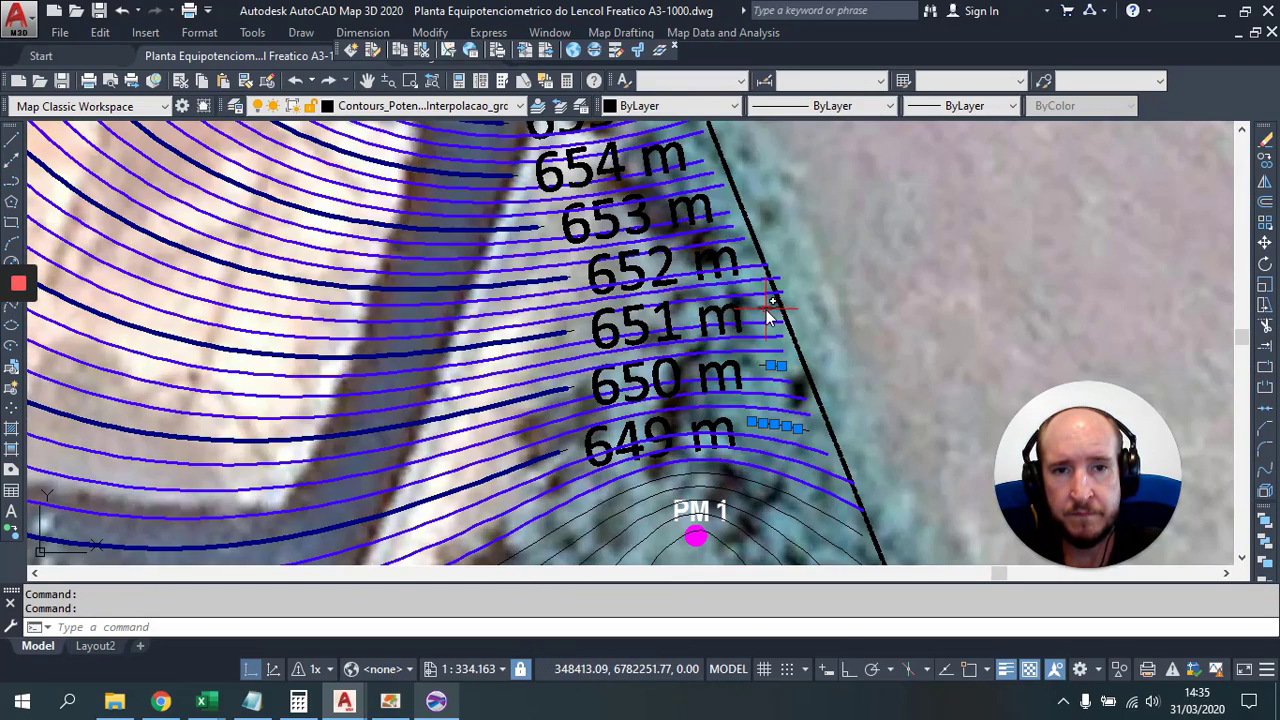
{"action": "scroll", "coordinate": [750, 305], "scroll_direction": "down", "scroll_amount": 4}
{"action": "scroll", "coordinate": [722, 388], "scroll_direction": "up", "scroll_amount": 4}
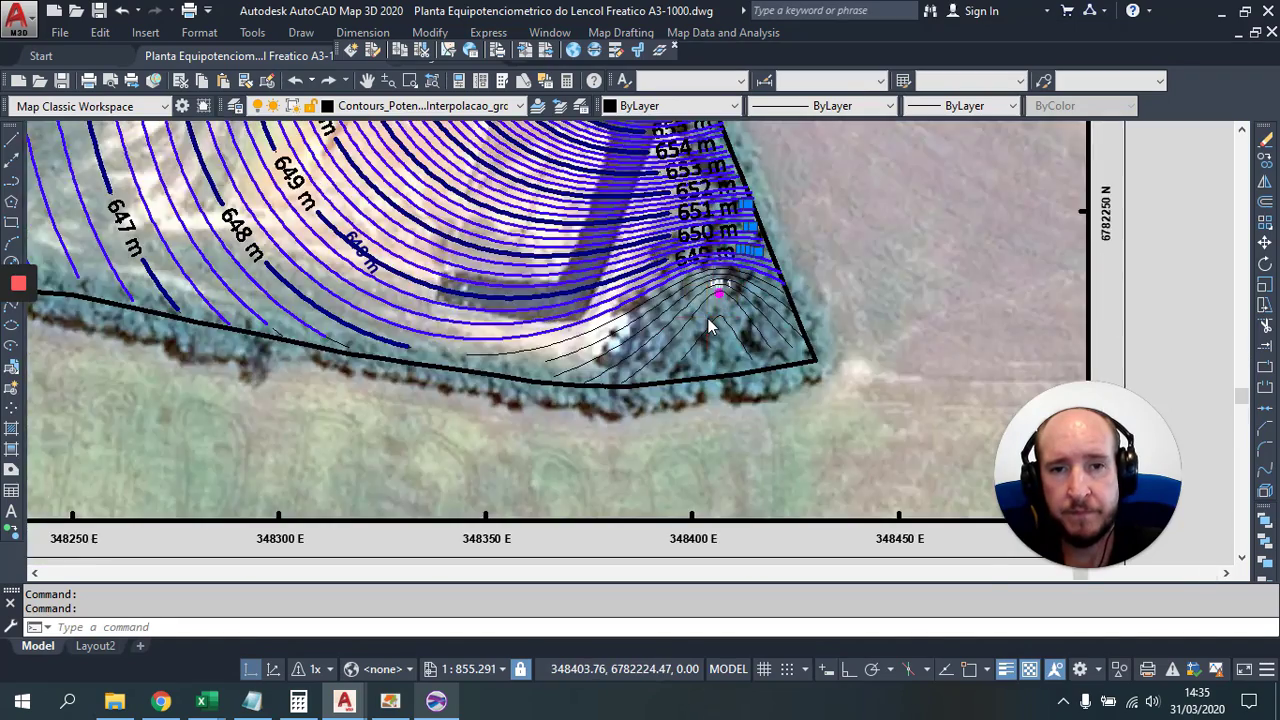
{"action": "left_click", "coordinate": [403, 106]}
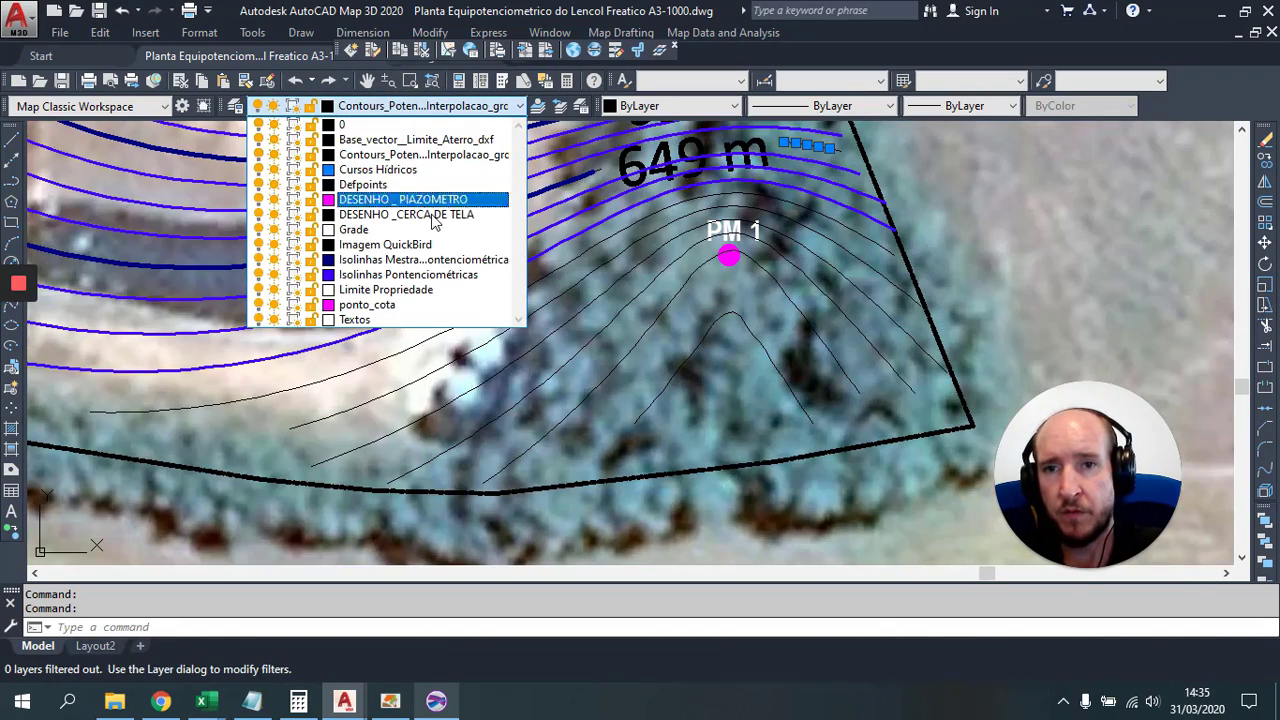
{"action": "left_click", "coordinate": [420, 260]}
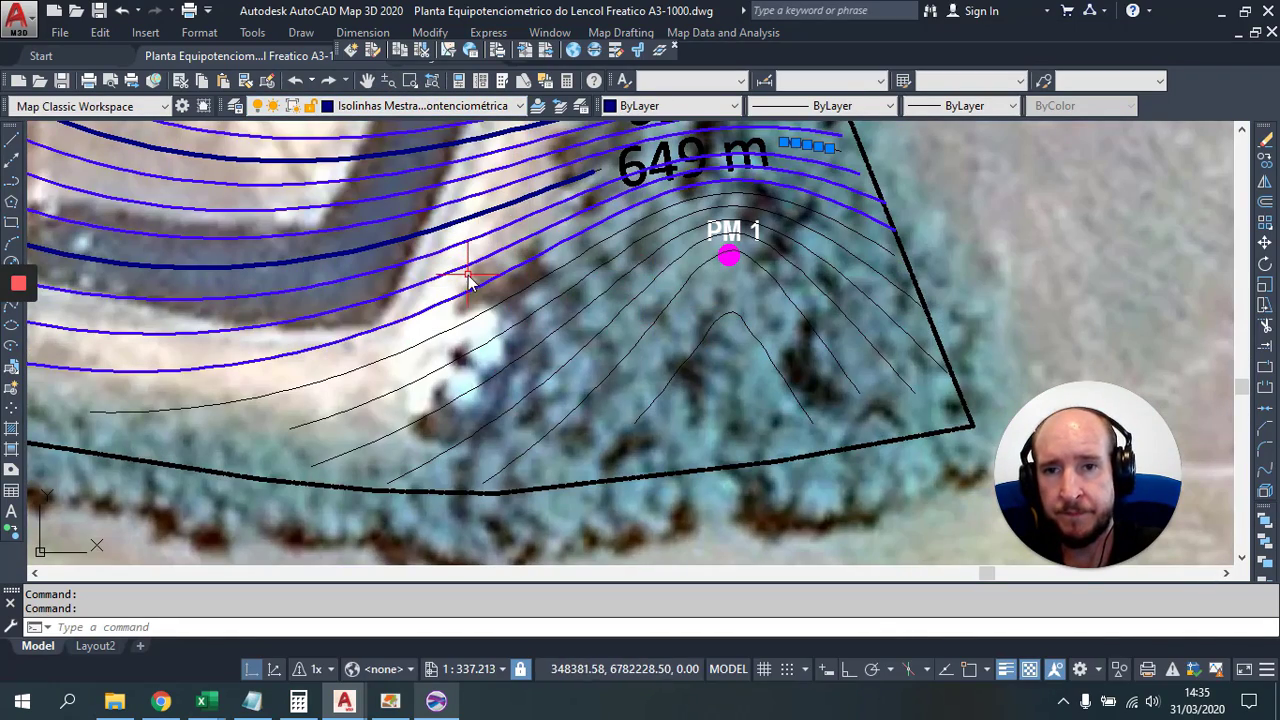
Step: Move the contour just above PM 1 onto the index-contour layer
{"action": "left_click", "coordinate": [472, 323]}
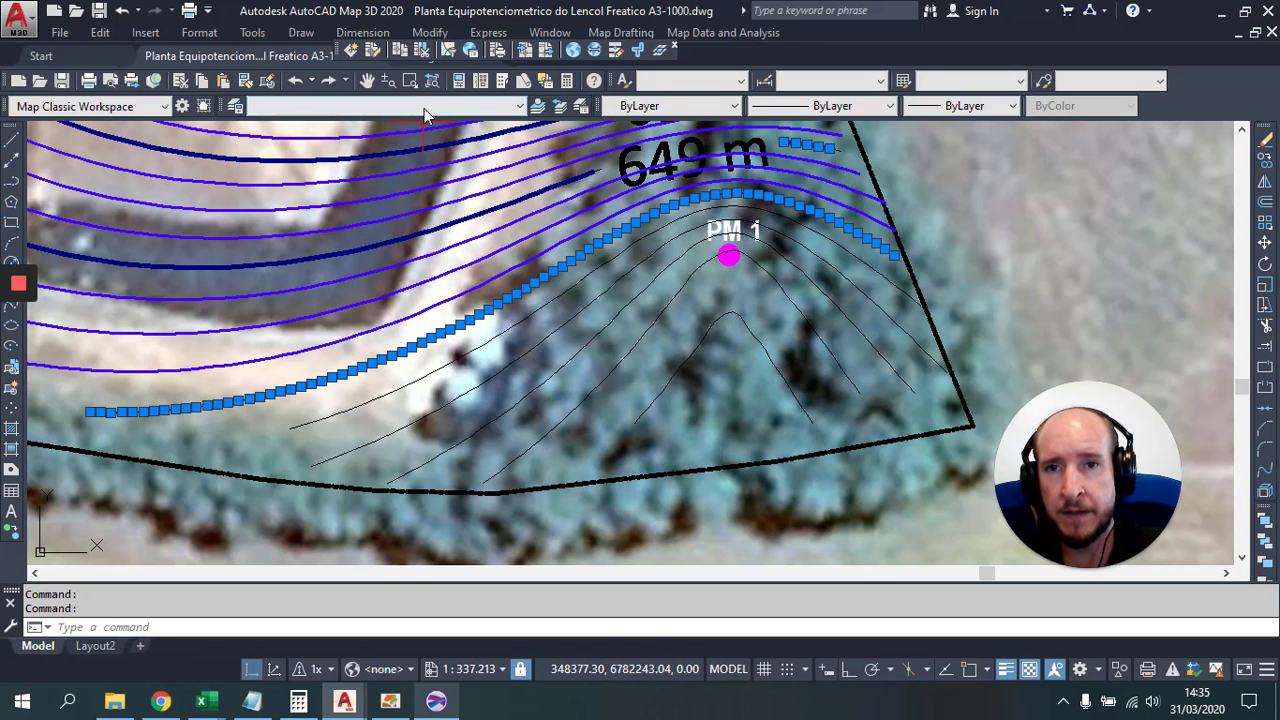
{"action": "left_click", "coordinate": [424, 107]}
{"action": "left_click", "coordinate": [420, 259]}
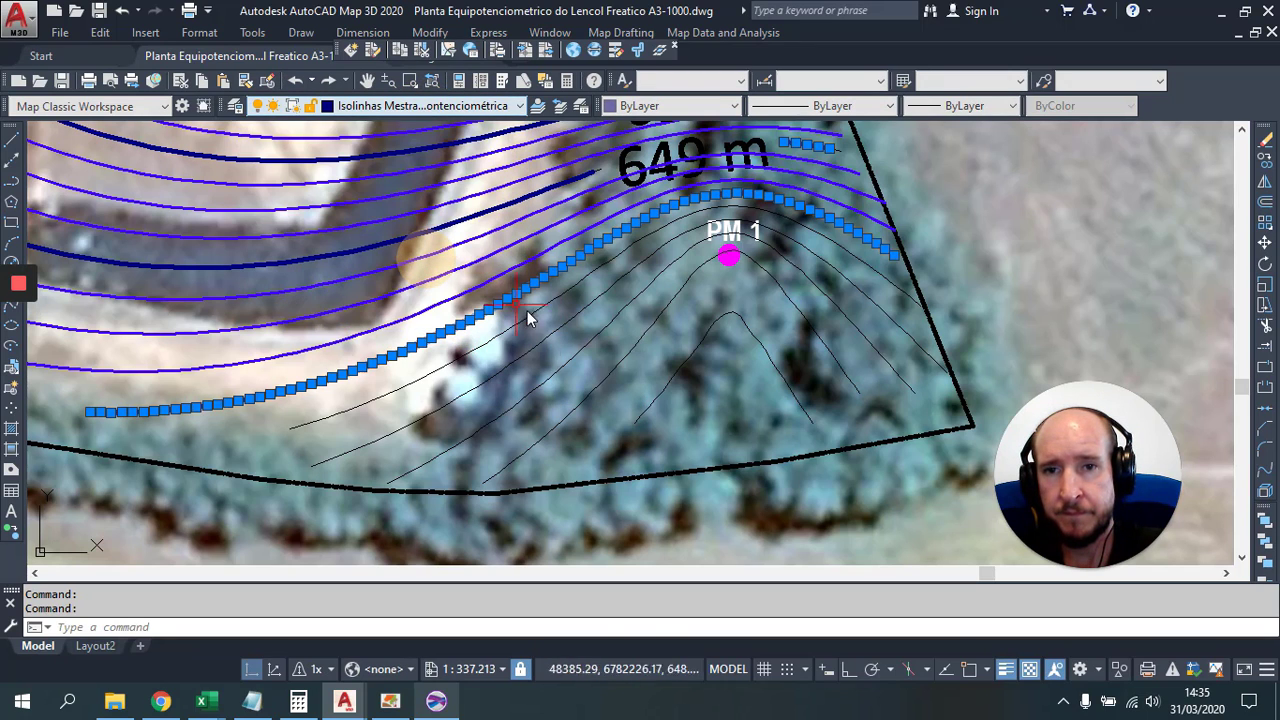
{"action": "key", "text": "Escape"}
Step: Put the thin contour running through PM 1 on the index-contour layer
{"action": "left_click", "coordinate": [547, 308]}
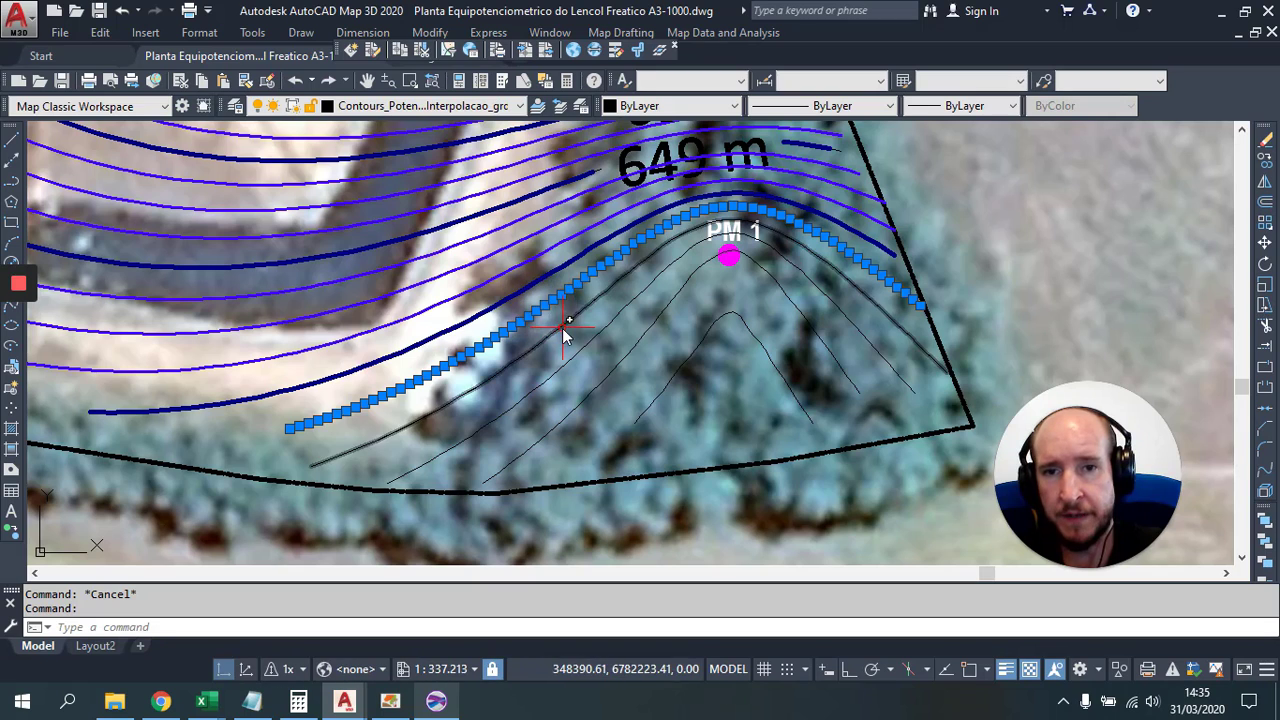
{"action": "left_click", "coordinate": [564, 328]}
{"action": "left_click", "coordinate": [587, 343]}
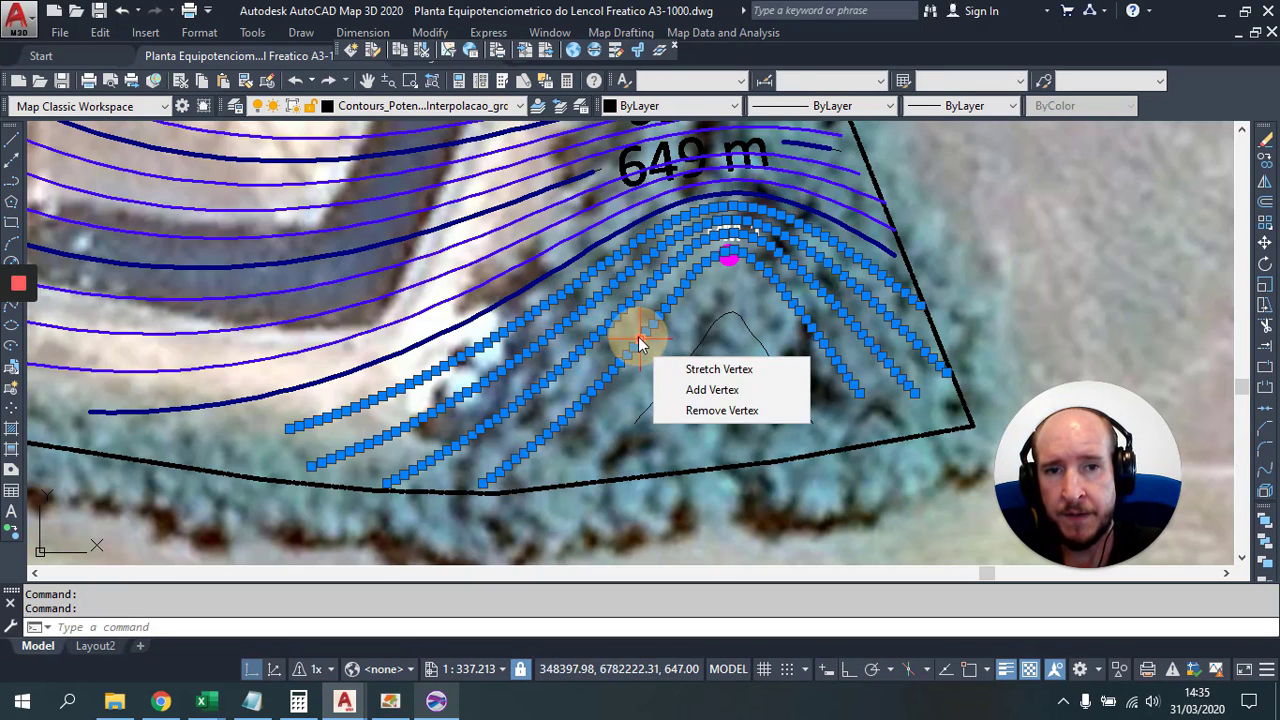
{"action": "key", "text": "Escape"}
{"action": "left_click", "coordinate": [652, 323]}
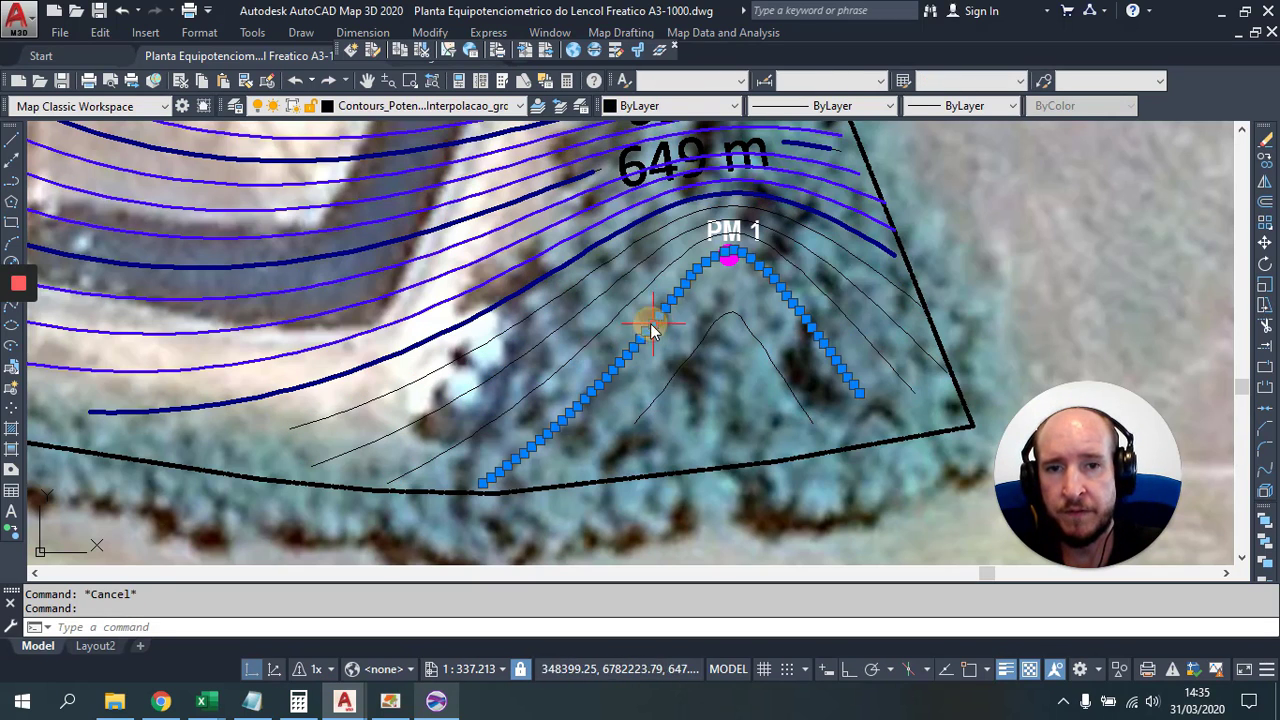
{"action": "left_click", "coordinate": [385, 106]}
{"action": "left_click", "coordinate": [429, 261]}
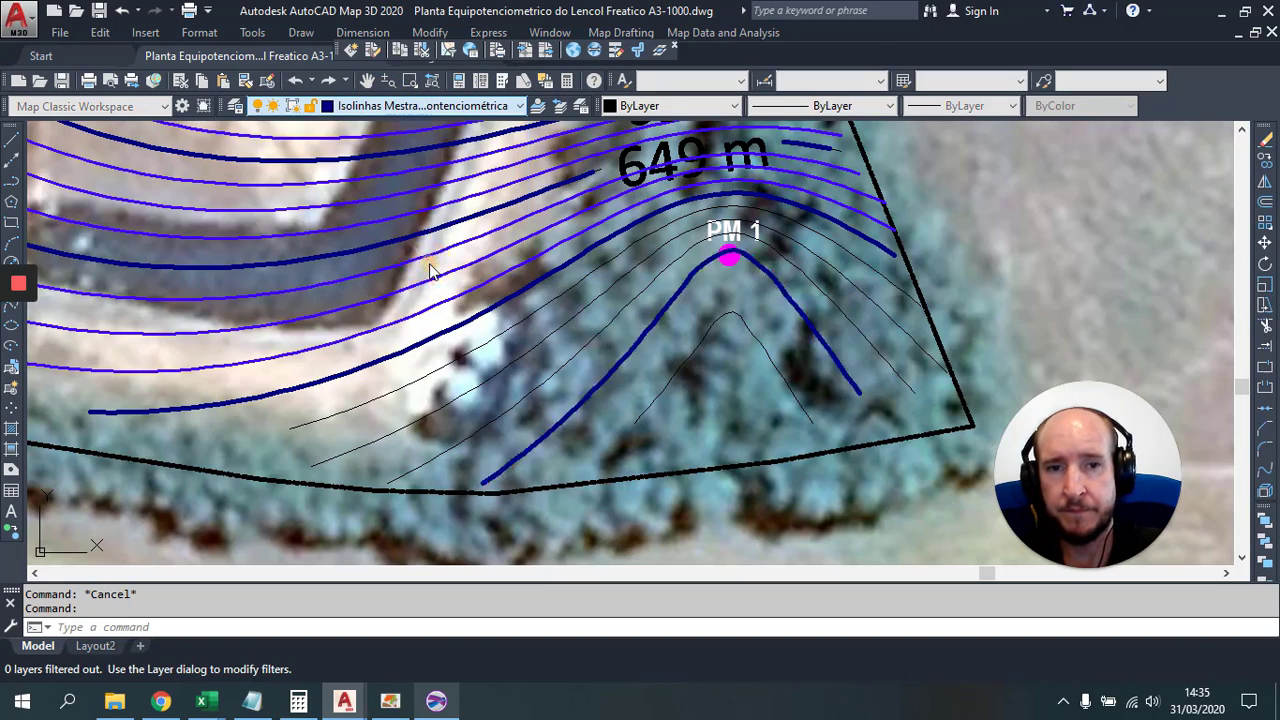
Step: Erase the short leftover contour stub
{"action": "key", "text": "Escape"}
{"action": "scroll", "coordinate": [765, 328], "scroll_direction": "down", "scroll_amount": 3}
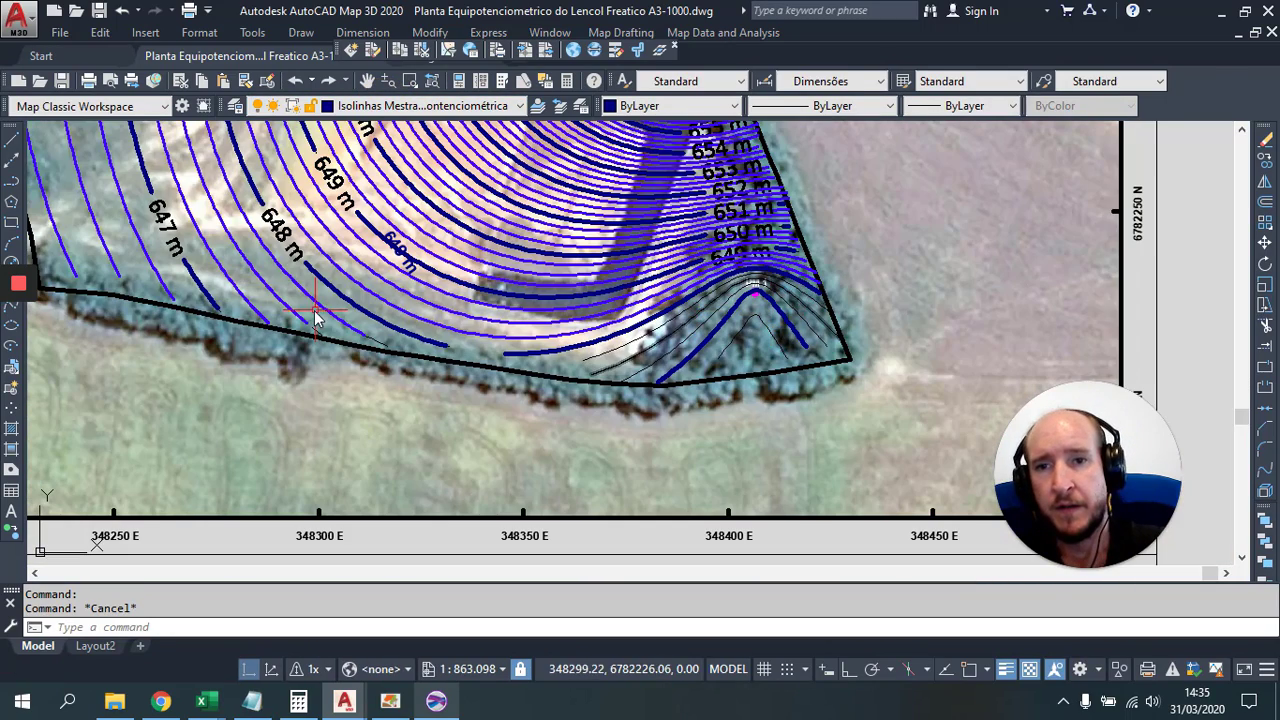
{"action": "scroll", "coordinate": [305, 330], "scroll_direction": "up", "scroll_amount": 4}
{"action": "scroll", "coordinate": [456, 336], "scroll_direction": "up", "scroll_amount": 4}
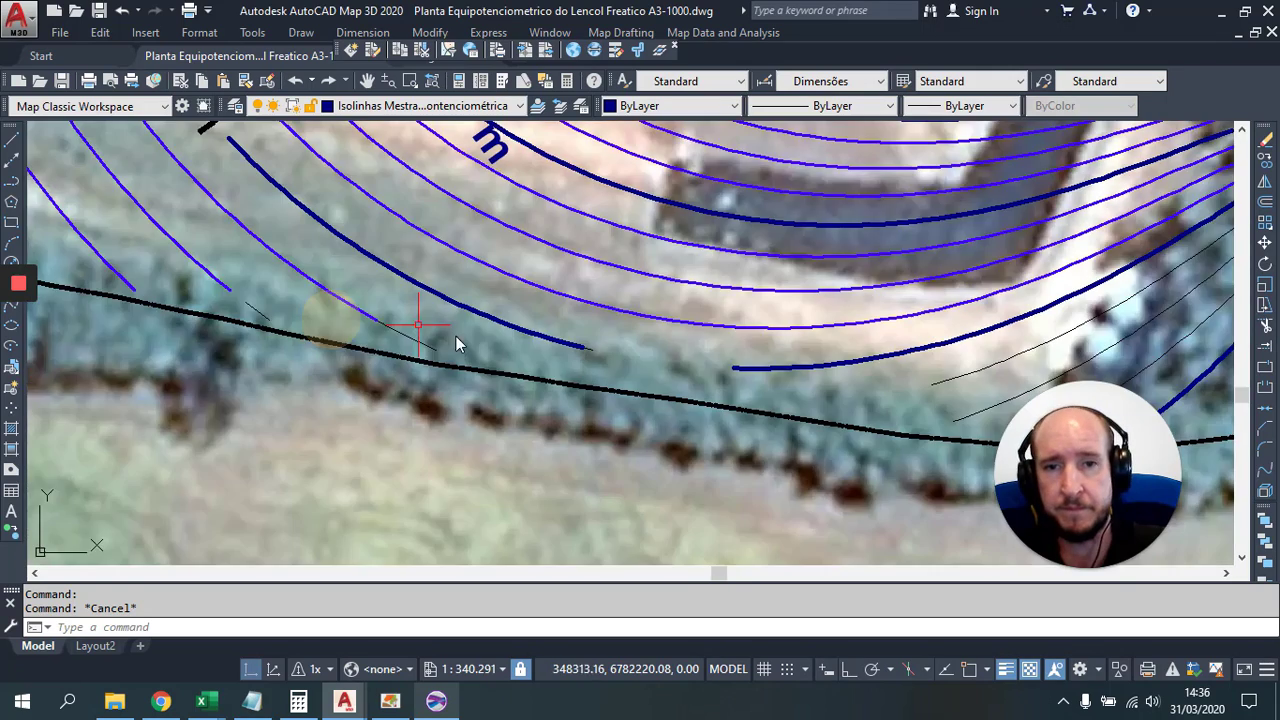
{"action": "left_click", "coordinate": [432, 262]}
{"action": "left_click", "coordinate": [585, 351]}
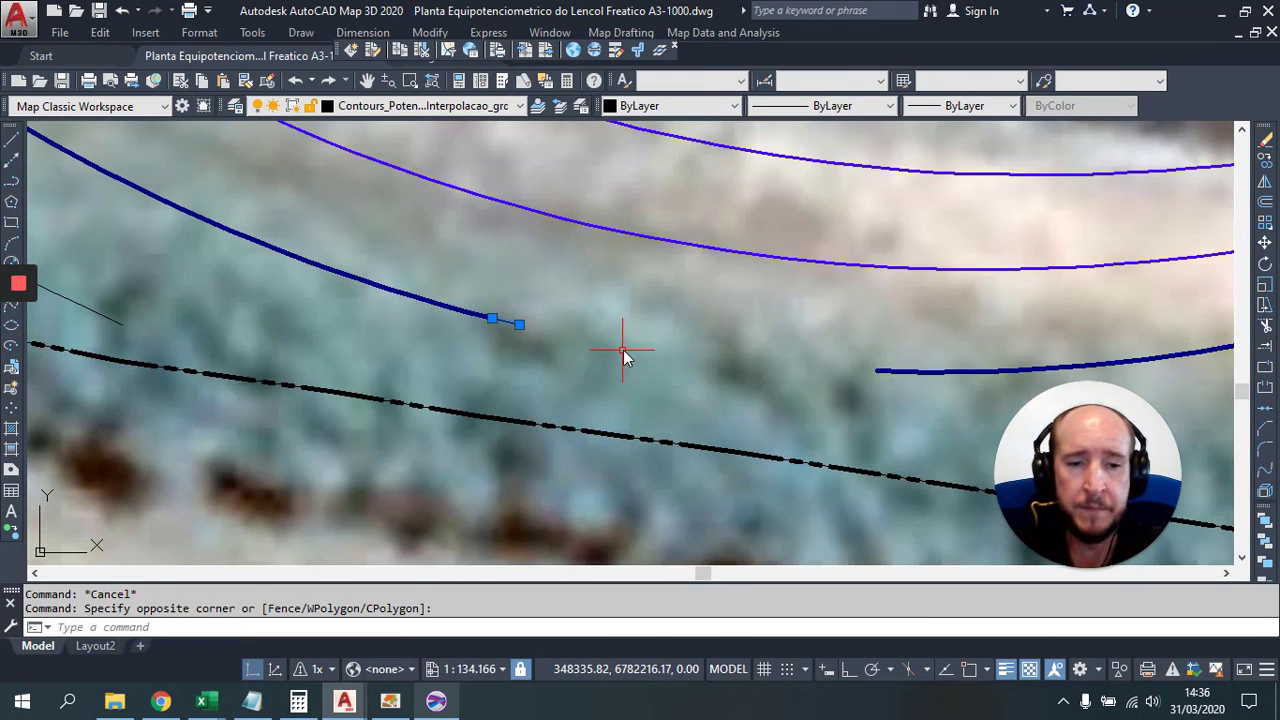
{"action": "key", "text": "Delete"}
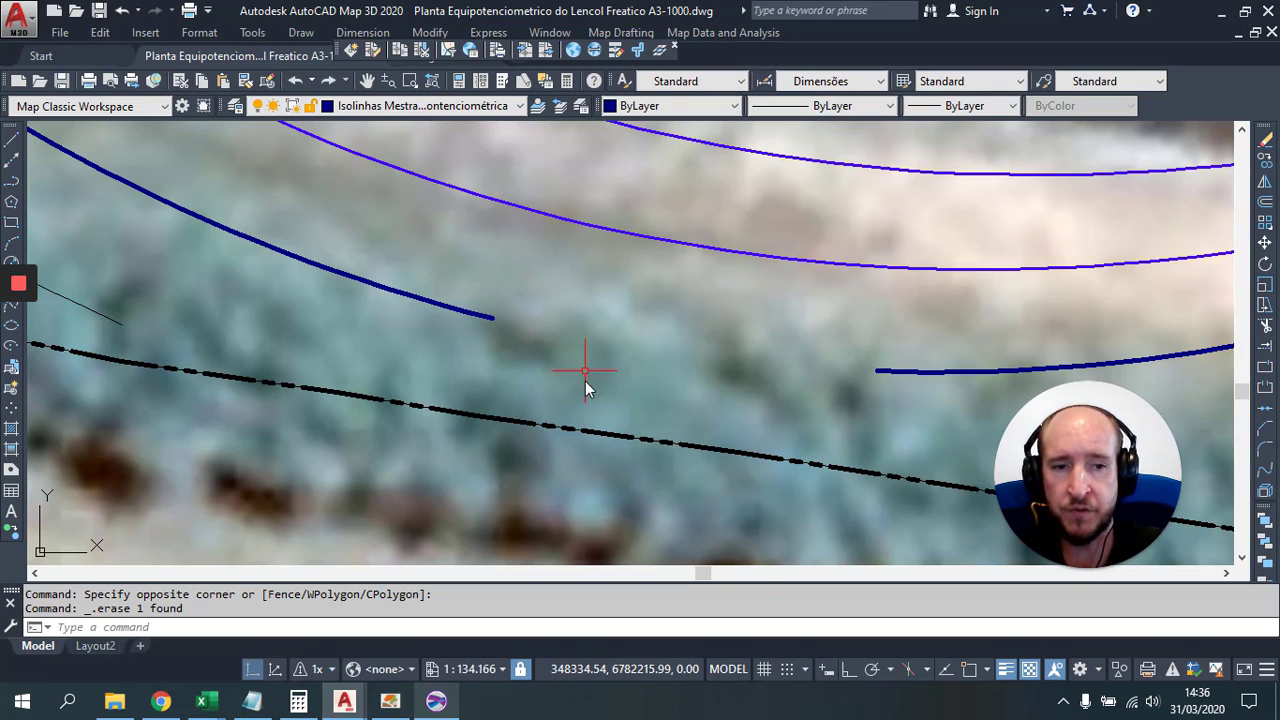
Step: Draw a polyline bridging the gap from the contour's end to the other contour piece
{"action": "left_click", "coordinate": [969, 670]}
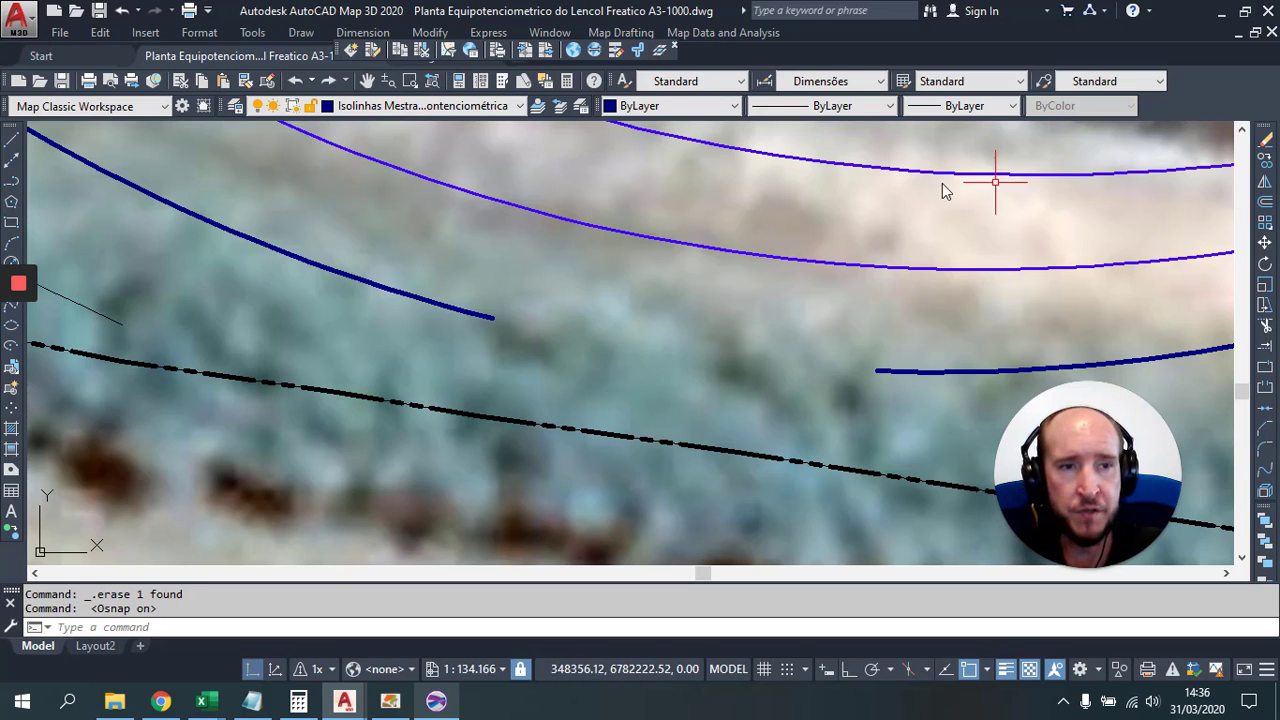
{"action": "type", "text": "pl"}
{"action": "key", "text": "Return"}
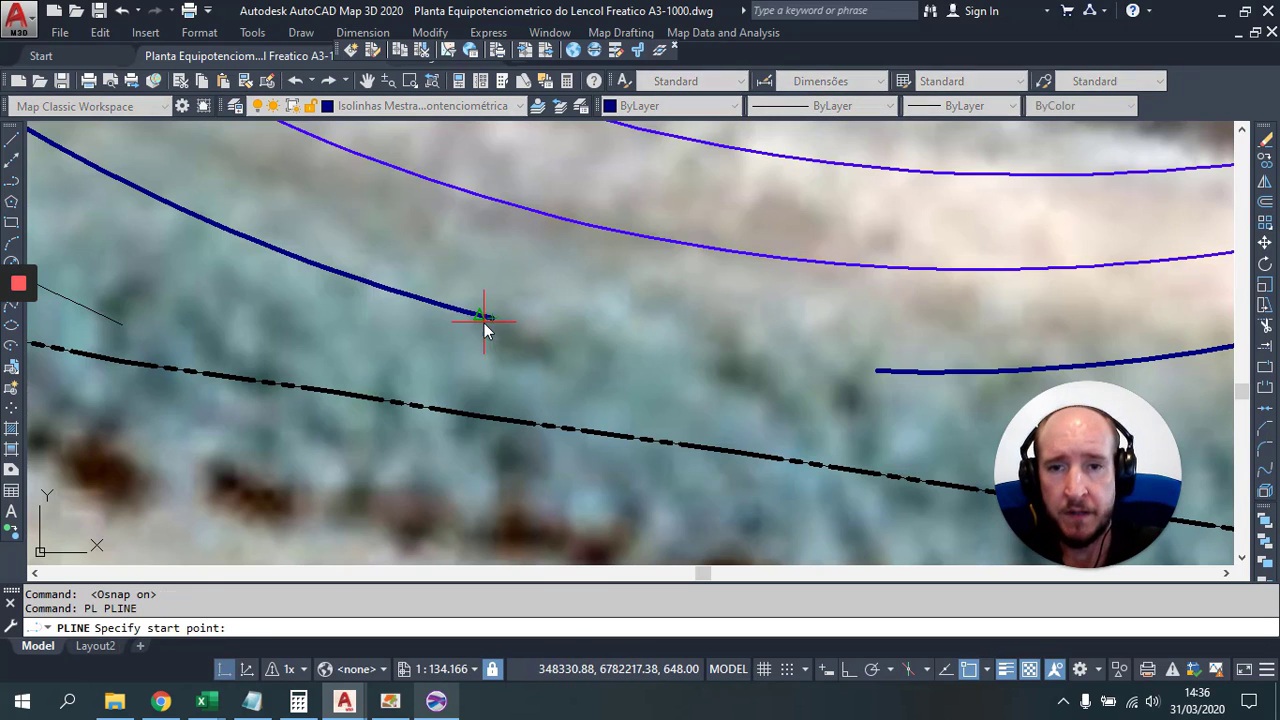
{"action": "left_click", "coordinate": [499, 319]}
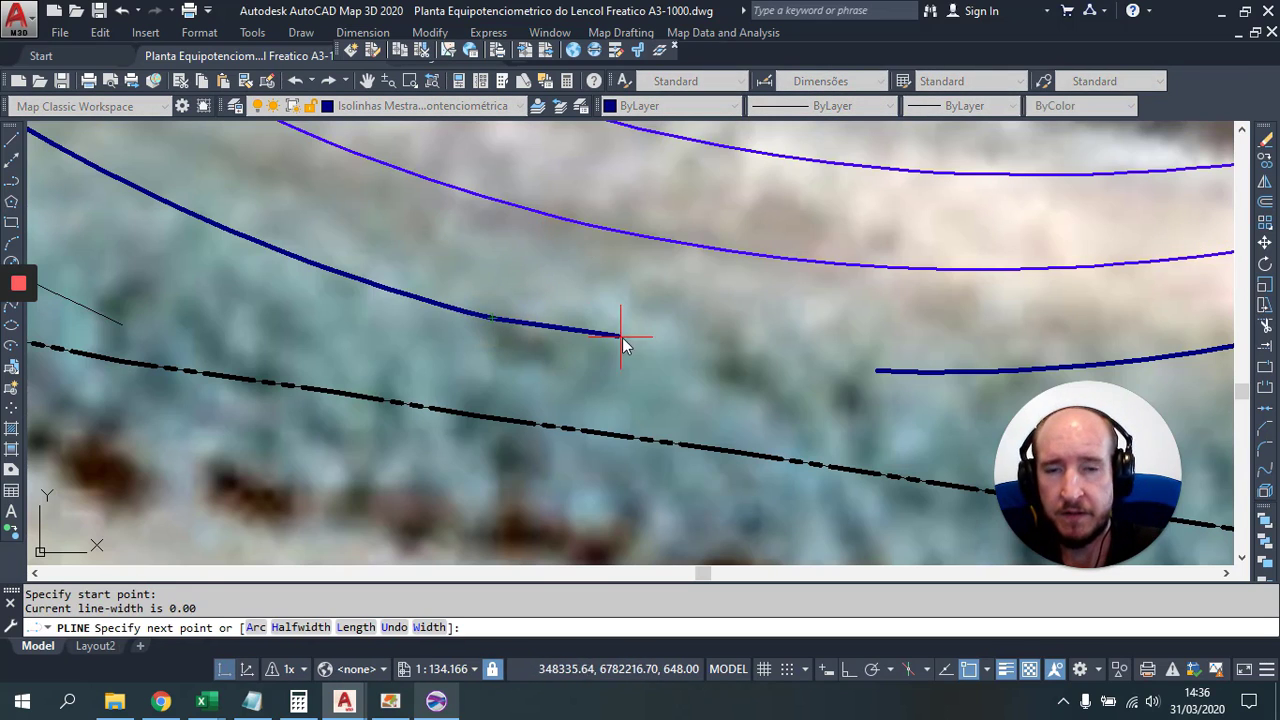
{"action": "key", "text": "F3"}
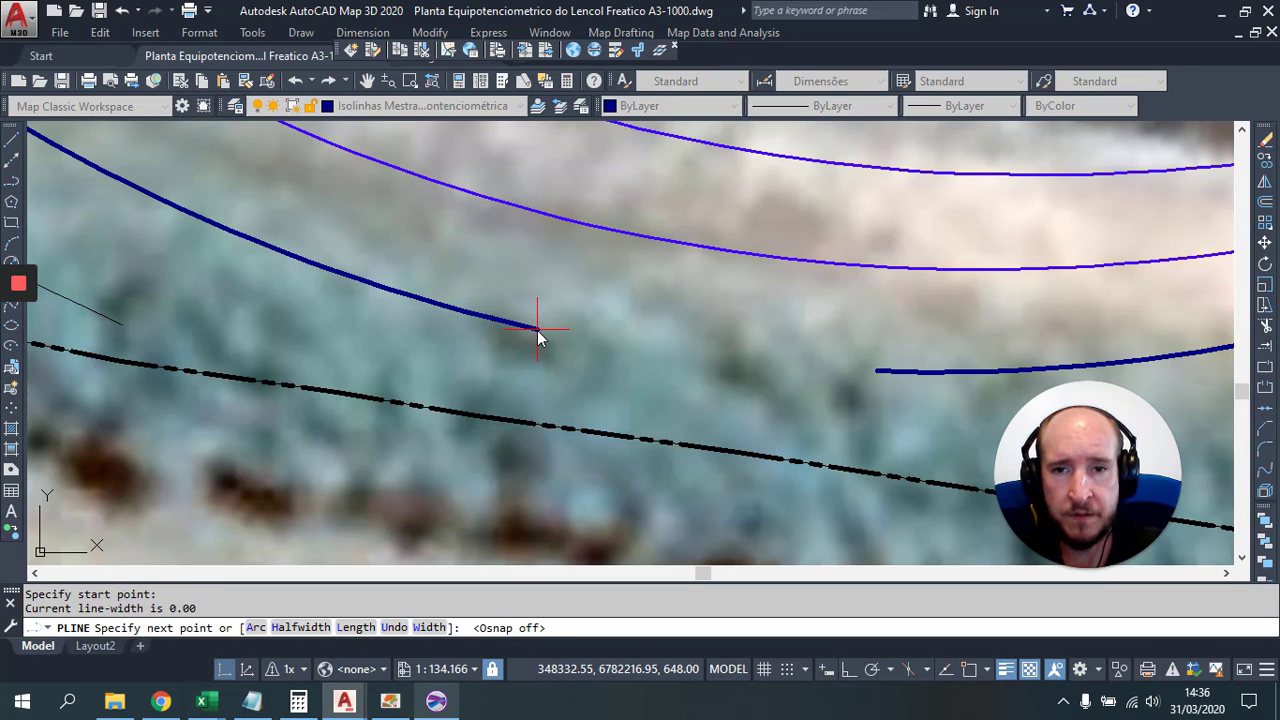
{"action": "left_click", "coordinate": [537, 331]}
{"action": "left_click", "coordinate": [617, 343]}
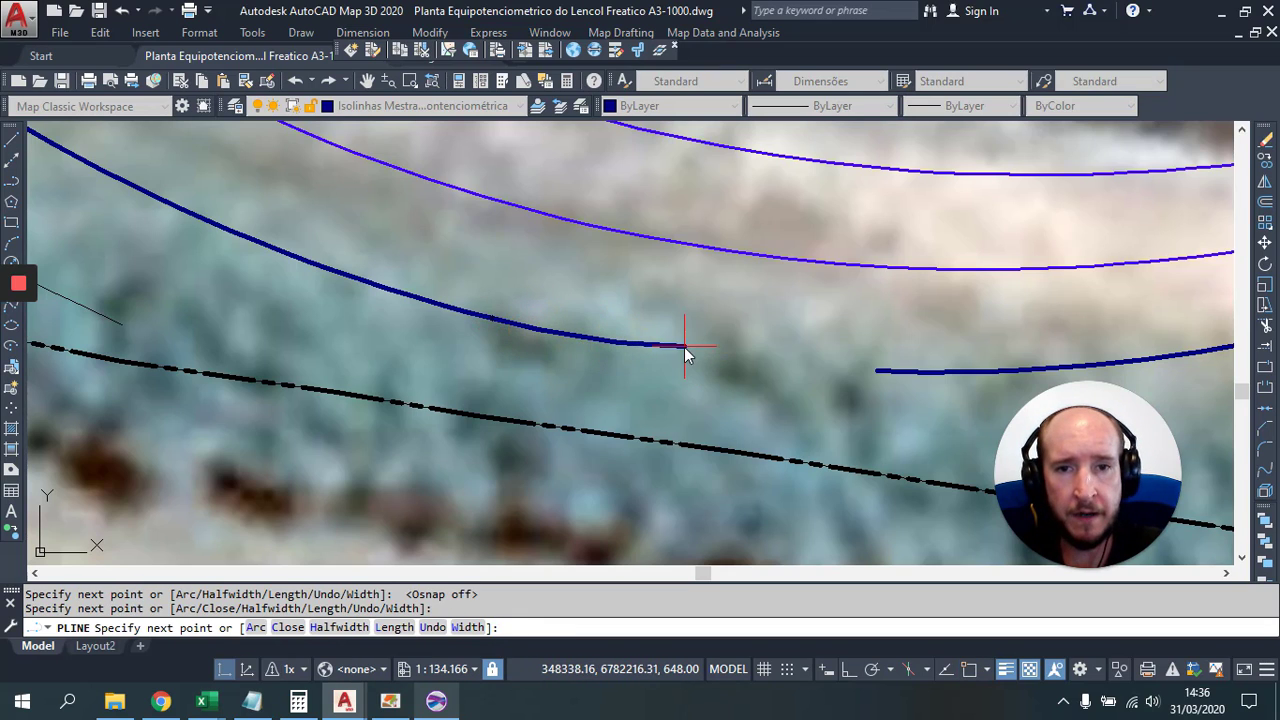
{"action": "left_click", "coordinate": [693, 353]}
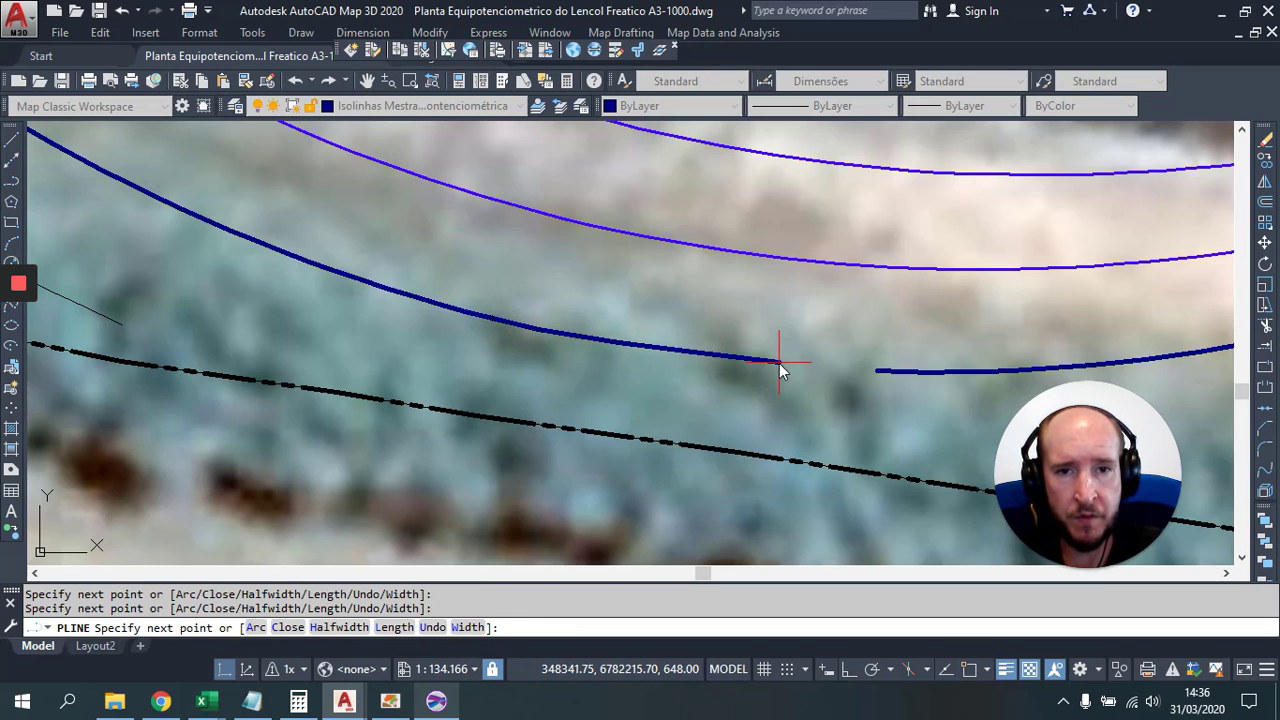
{"action": "left_click", "coordinate": [877, 373]}
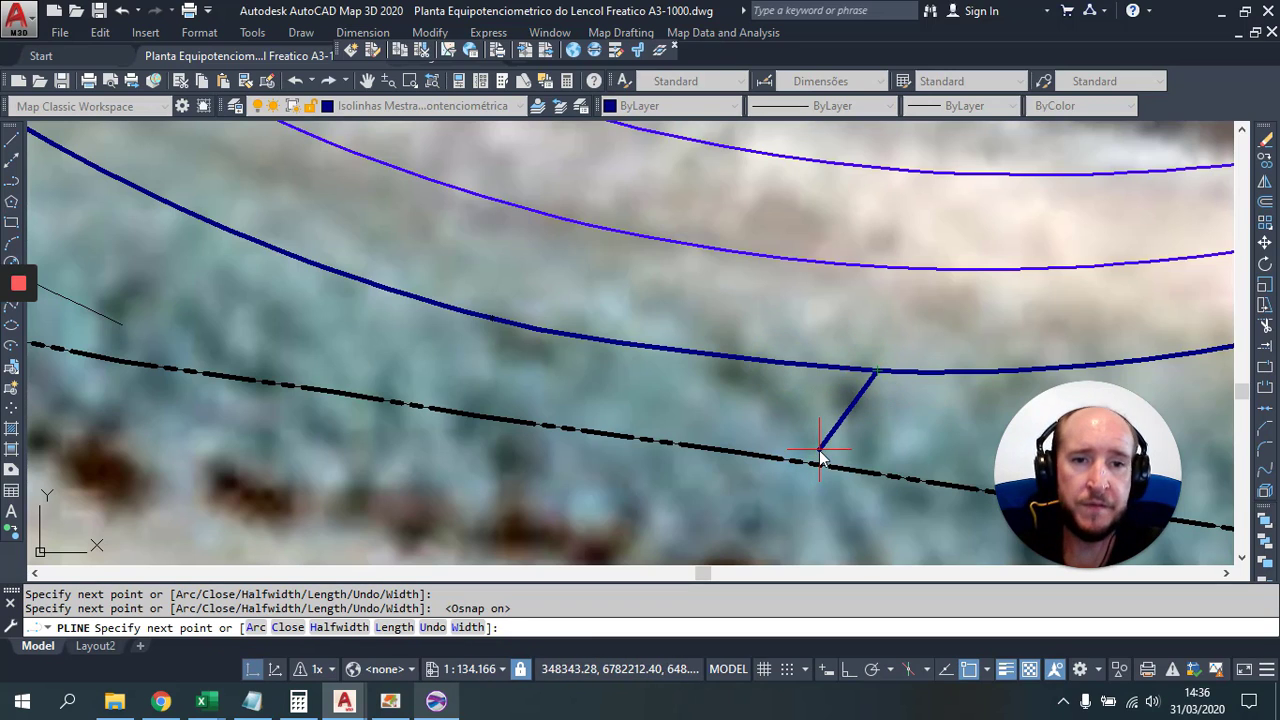
{"action": "key", "text": "Return"}
{"action": "key", "text": "Escape"}
Step: Join the dark-blue contour, the bridging line and the other piece into one polyline
{"action": "left_click", "coordinate": [380, 291]}
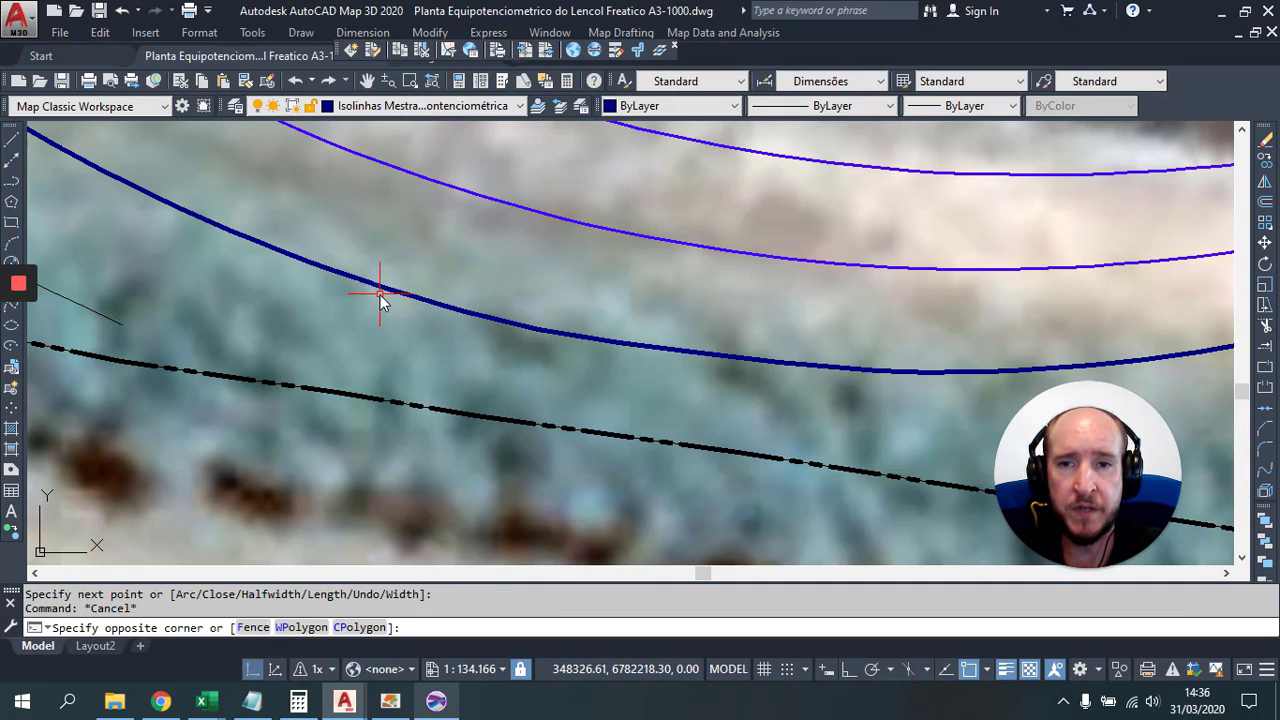
{"action": "key", "text": "Escape"}
{"action": "left_click", "coordinate": [398, 291]}
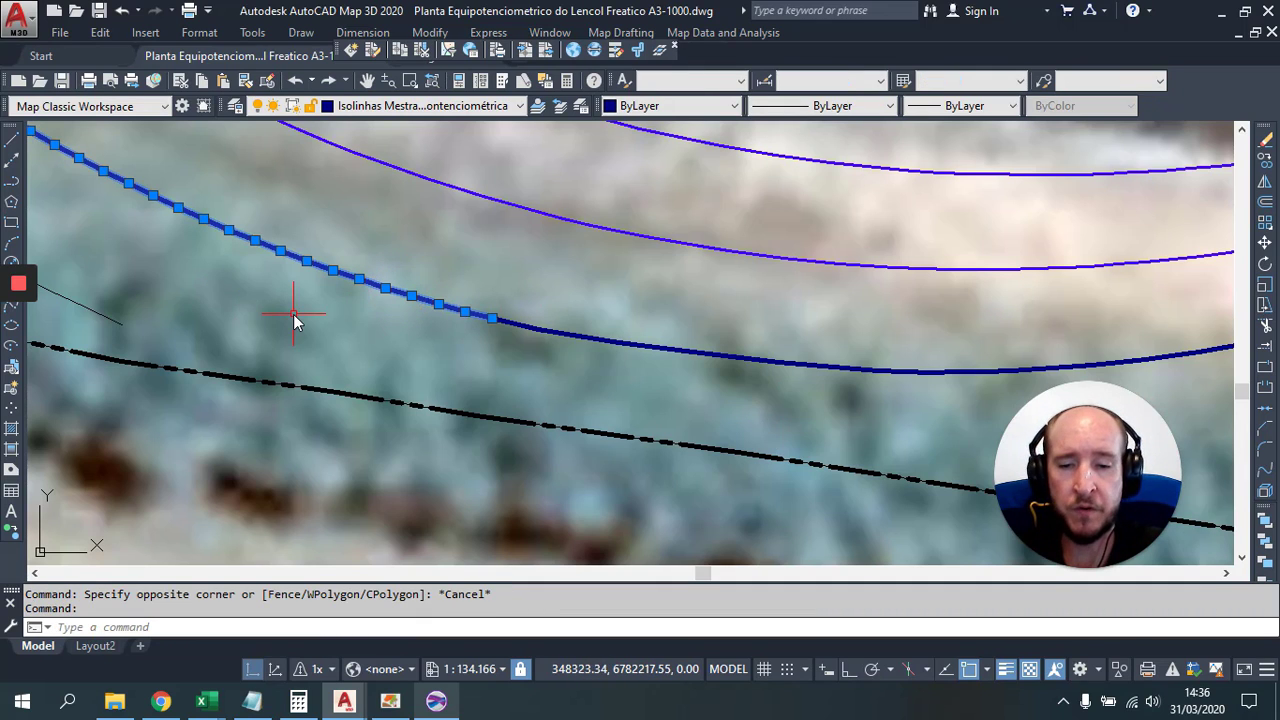
{"action": "type", "text": "j"}
{"action": "key", "text": "Return"}
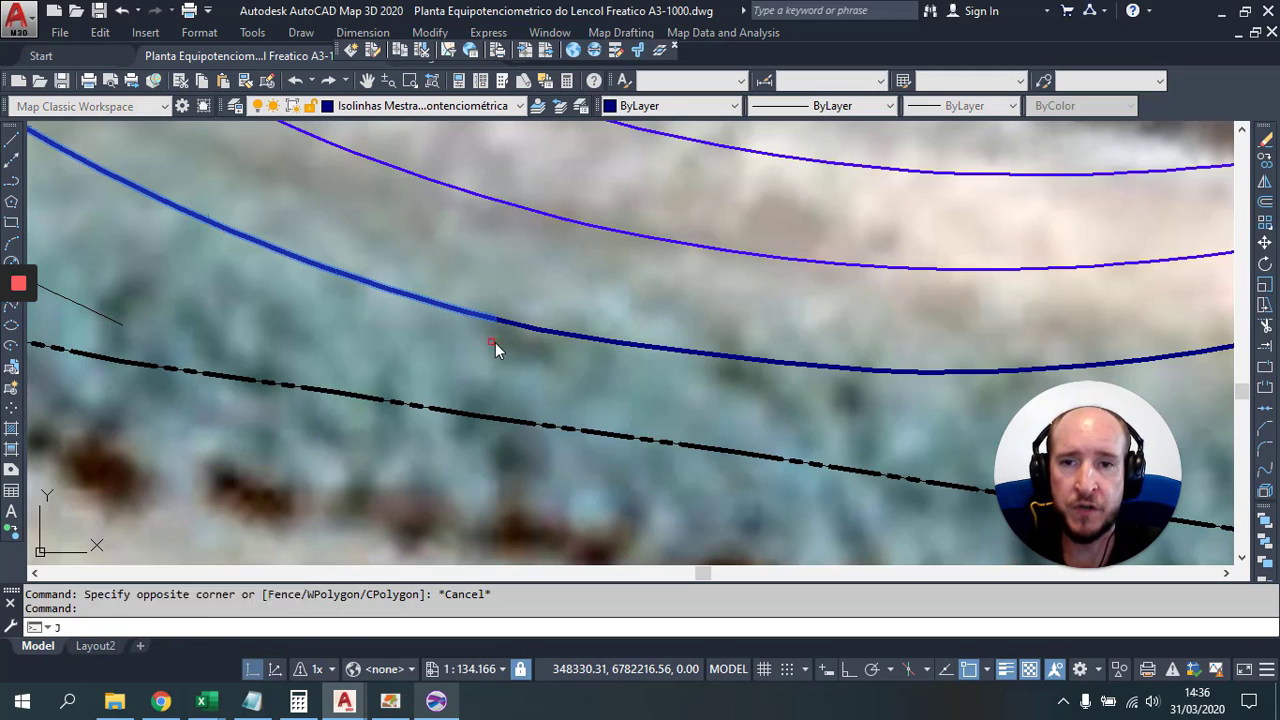
{"action": "left_click", "coordinate": [575, 338]}
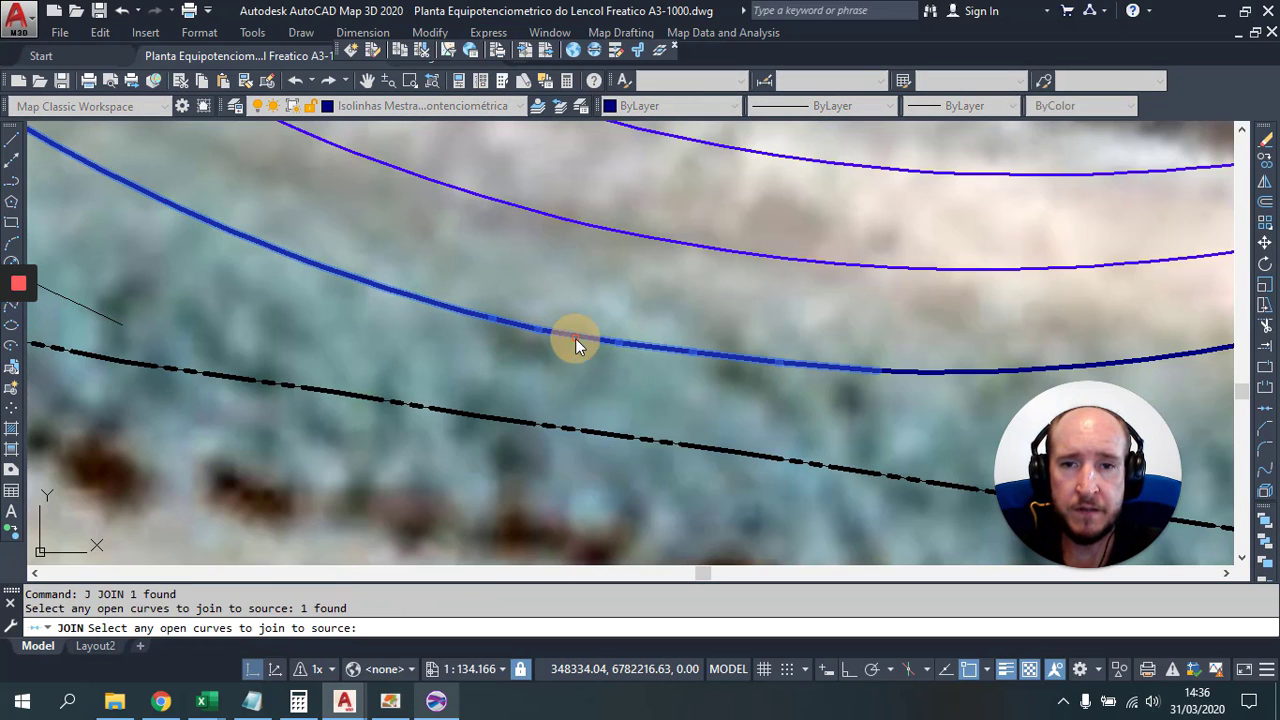
{"action": "left_click", "coordinate": [942, 374]}
{"action": "key", "text": "Return"}
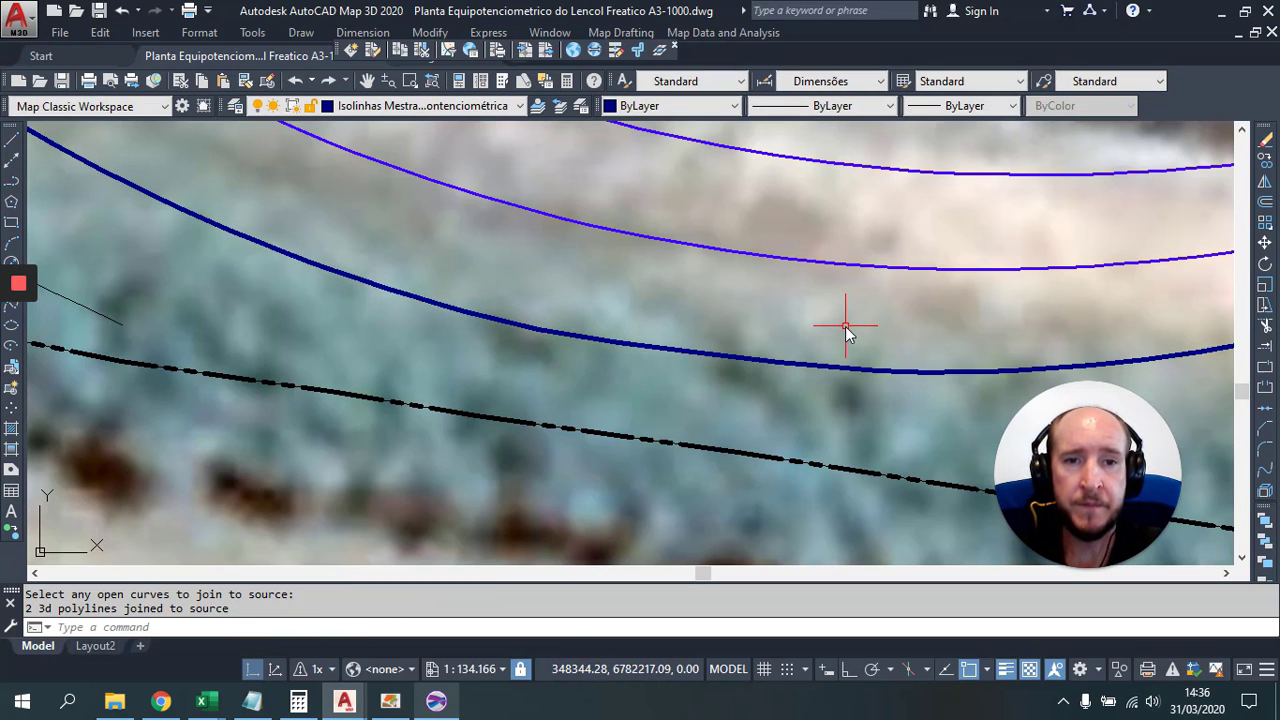
{"action": "key", "text": "Escape"}
Step: Check the joined contour and inspect the imported contours near the 648 m end
{"action": "left_click", "coordinate": [416, 300]}
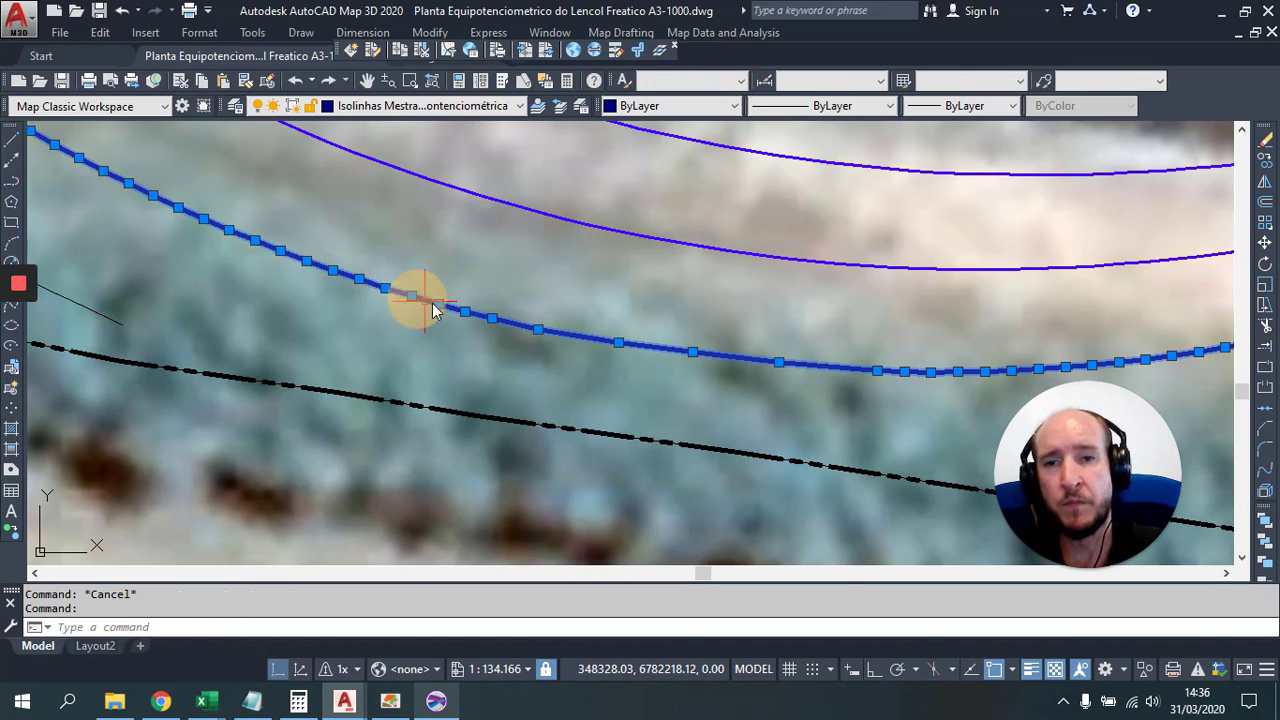
{"action": "scroll", "coordinate": [508, 309], "scroll_direction": "down", "scroll_amount": 5}
{"action": "key", "text": "Escape"}
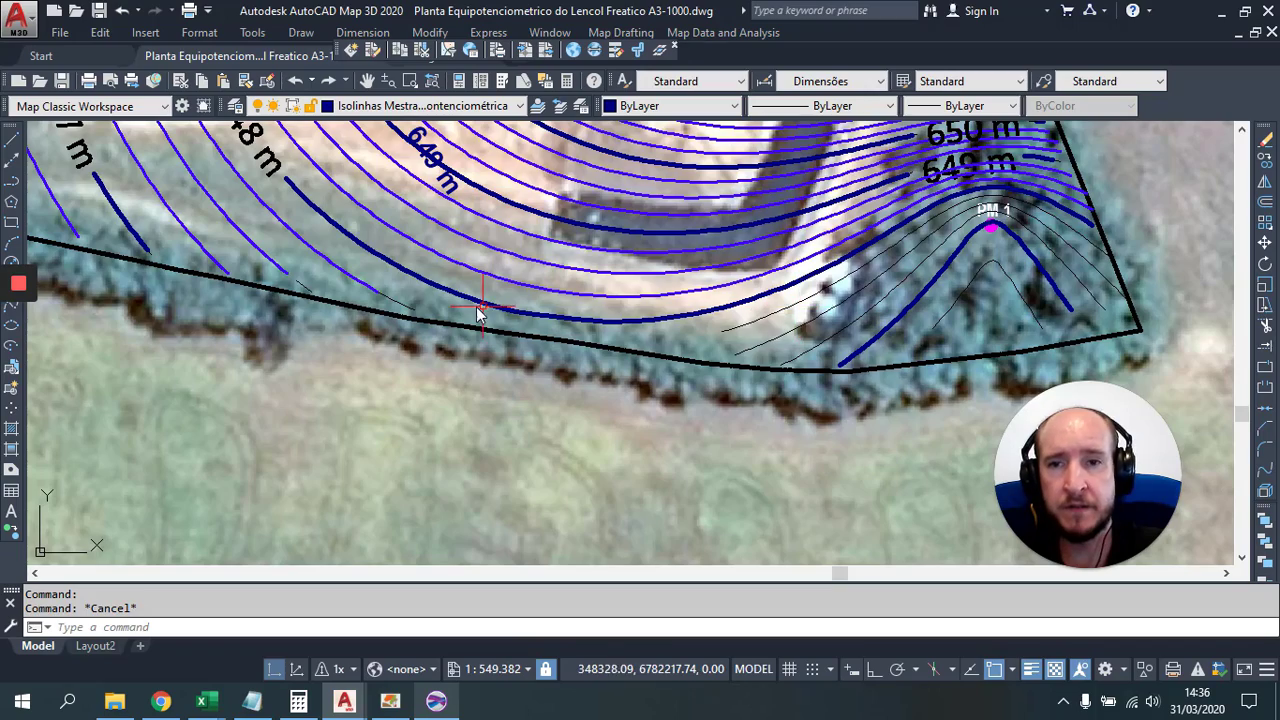
{"action": "left_click_drag", "start_coordinate": [478, 312], "coordinate": [642, 330]}
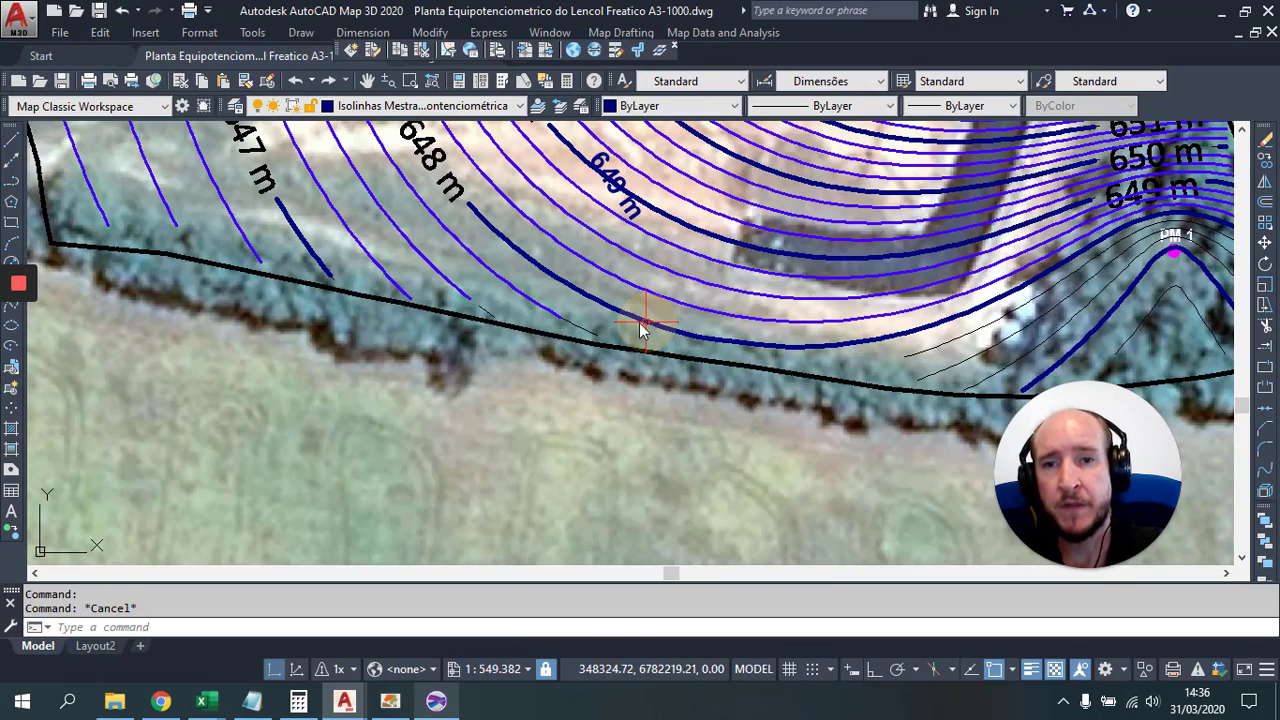
{"action": "left_click", "coordinate": [481, 315]}
{"action": "scroll", "coordinate": [425, 340], "scroll_direction": "up", "scroll_amount": 2}
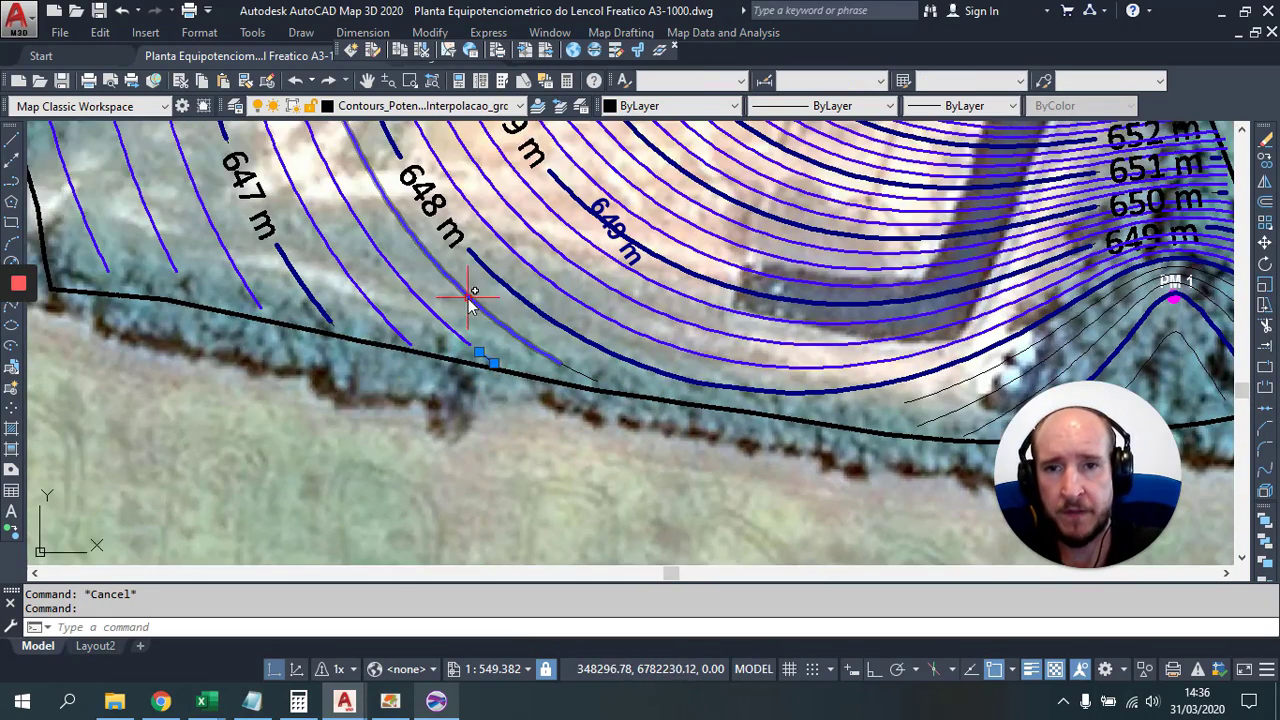
{"action": "left_click_drag", "start_coordinate": [403, 323], "coordinate": [538, 465]}
{"action": "scroll", "coordinate": [537, 334], "scroll_direction": "up", "scroll_amount": 8}
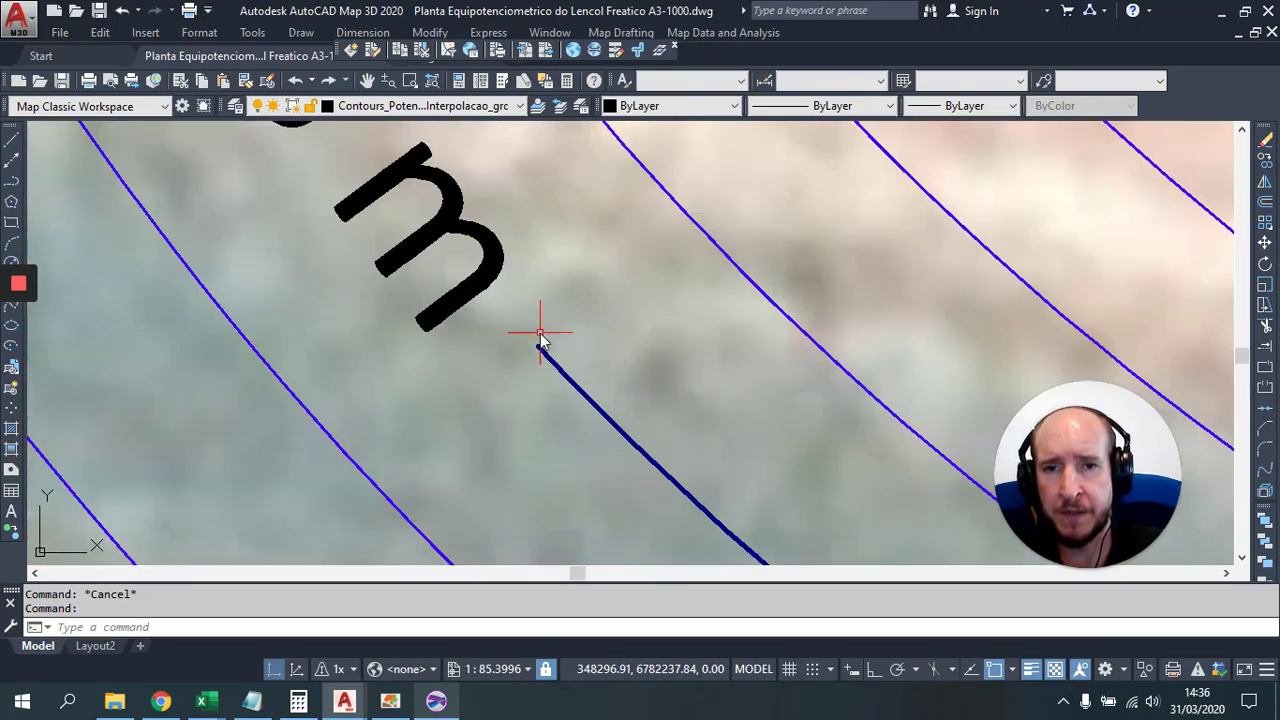
{"action": "left_click", "coordinate": [506, 329]}
{"action": "scroll", "coordinate": [613, 410], "scroll_direction": "down", "scroll_amount": 10}
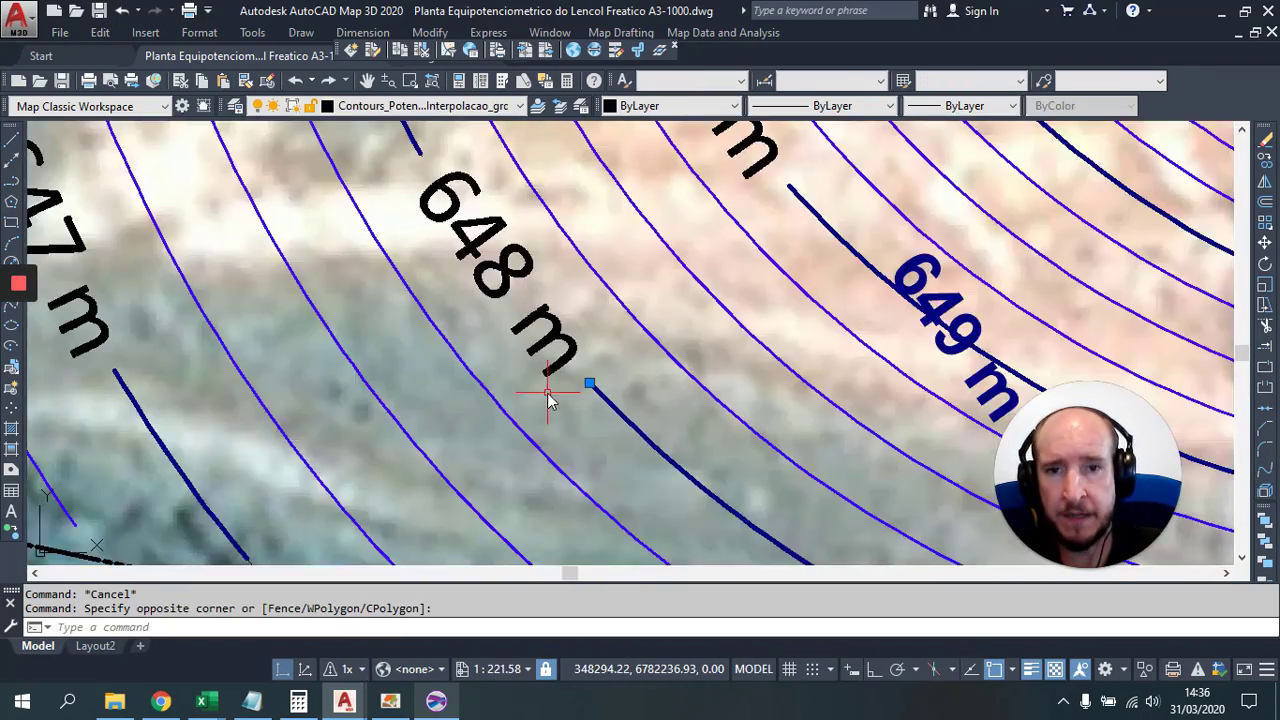
{"action": "scroll", "coordinate": [440, 375], "scroll_direction": "up", "scroll_amount": 5}
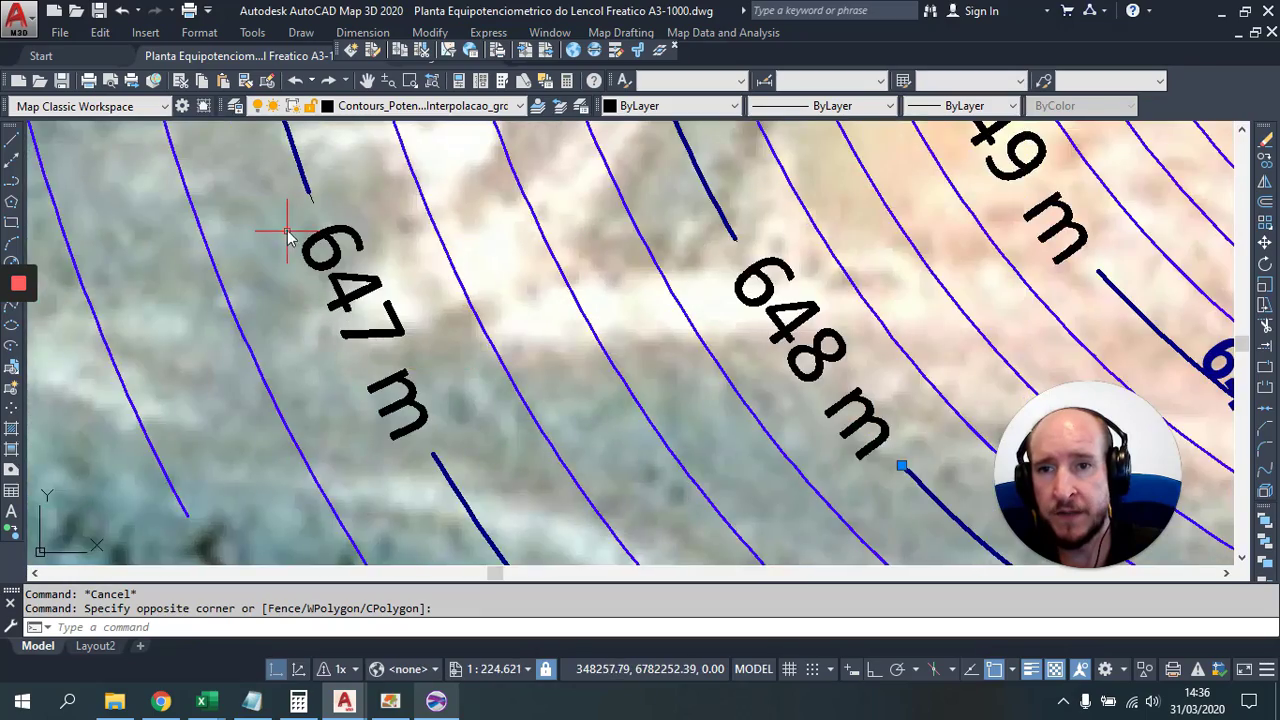
{"action": "left_click", "coordinate": [318, 190]}
{"action": "key", "text": "Escape"}
Step: Try selecting all contours similar to the picked one, then clear the selection
{"action": "scroll", "coordinate": [308, 252], "scroll_direction": "down", "scroll_amount": 5}
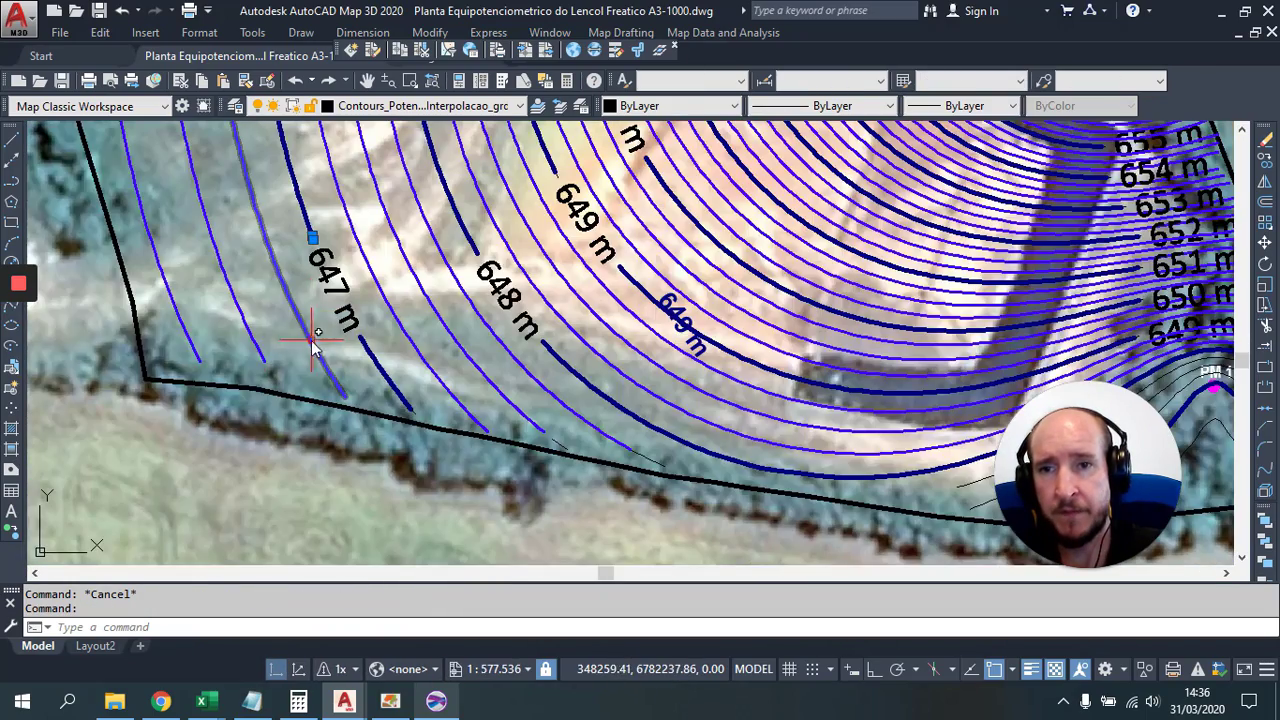
{"action": "type", "text": "s"}
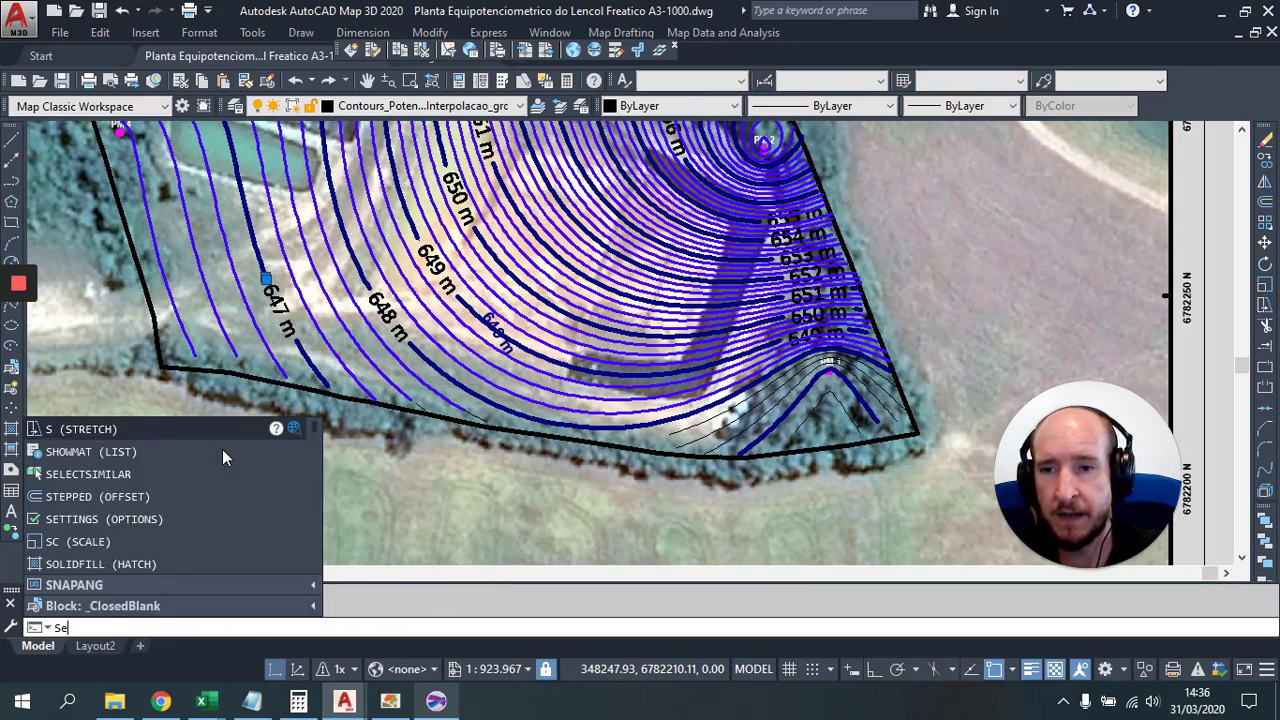
{"action": "type", "text": "el"}
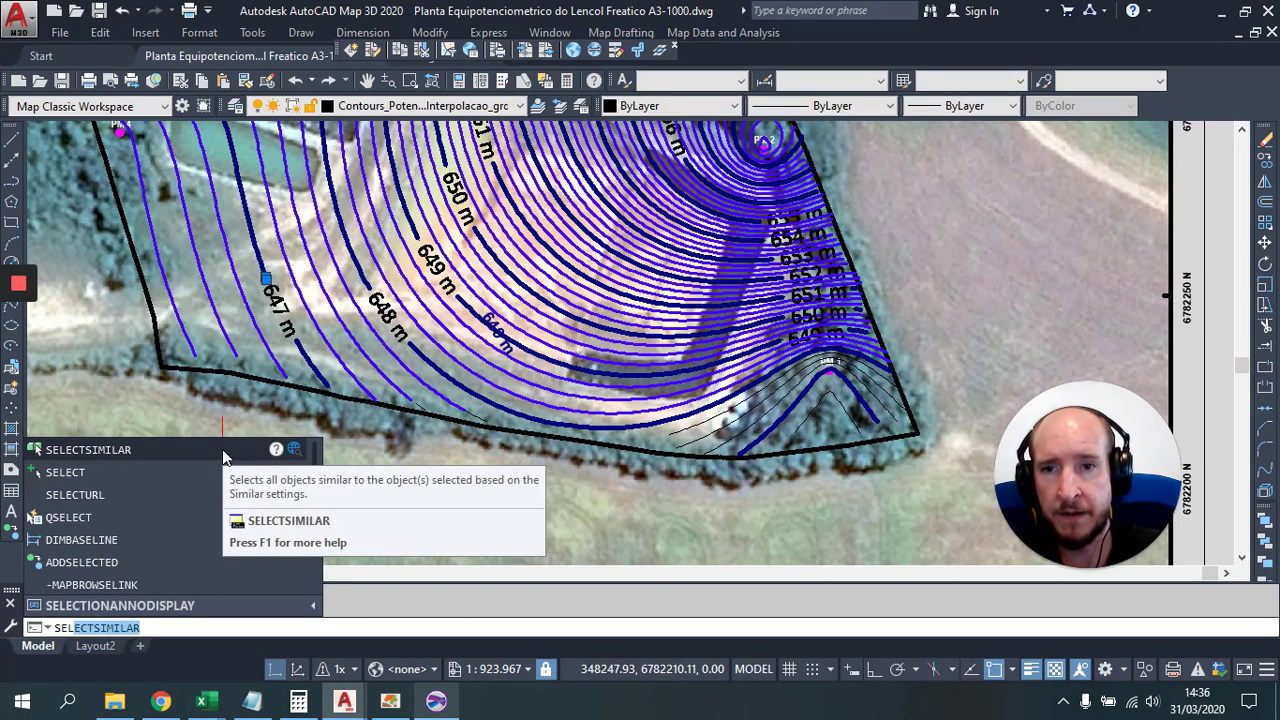
{"action": "key", "text": "Return"}
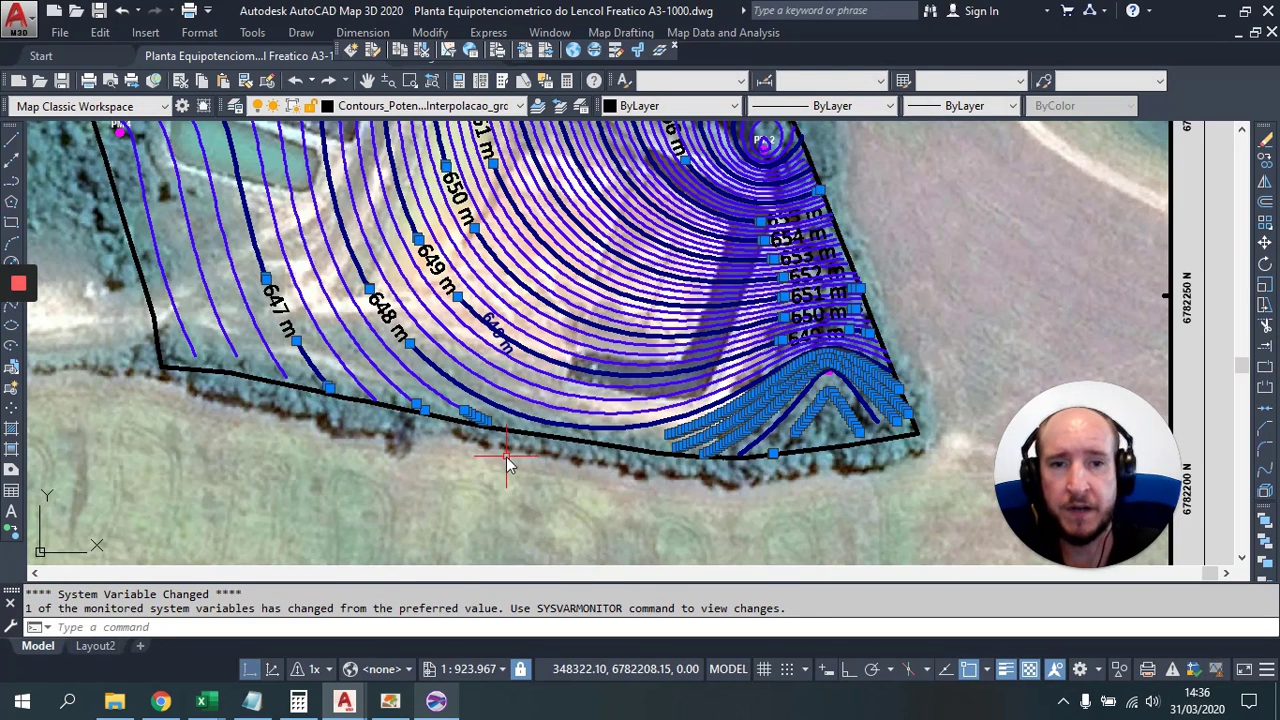
{"action": "key", "text": "Escape"}
{"action": "scroll", "coordinate": [760, 440], "scroll_direction": "up", "scroll_amount": 4}
Step: Move the thin contours around PM 1, including the inner triangular one, to Isolinhas Potenciométricas
{"action": "left_click", "coordinate": [730, 412]}
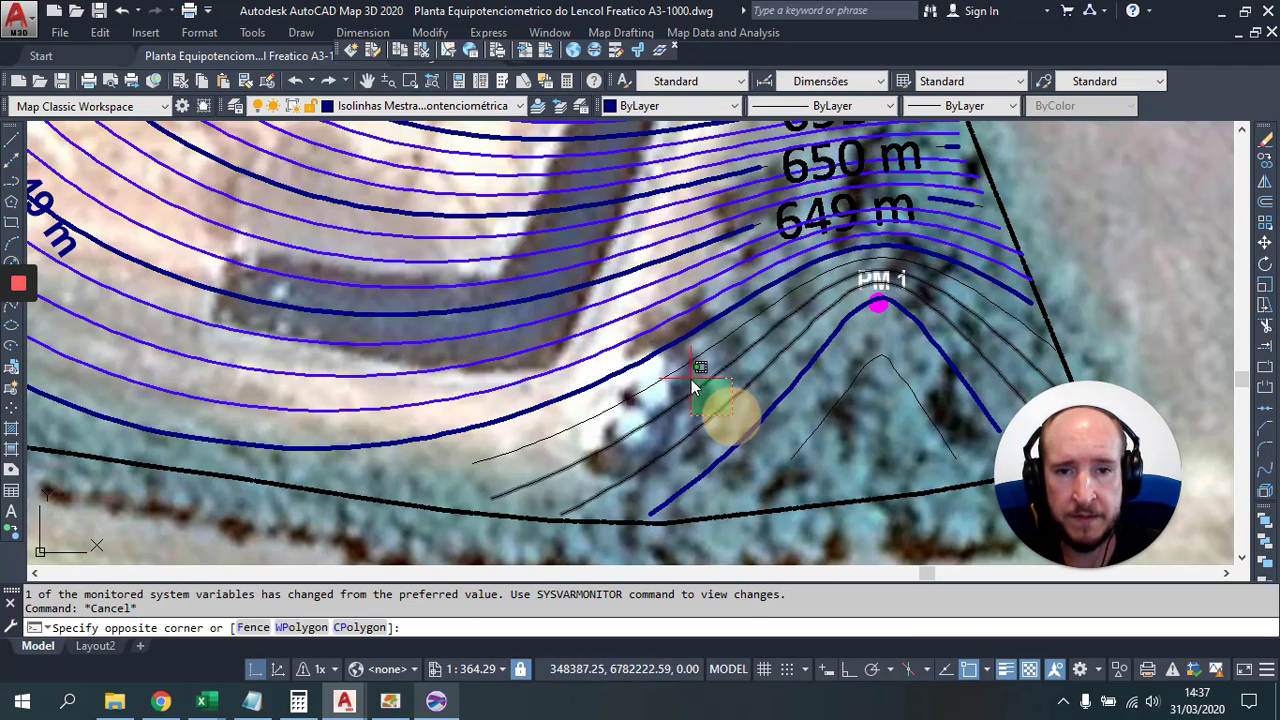
{"action": "left_click", "coordinate": [698, 388]}
{"action": "left_click", "coordinate": [835, 405]}
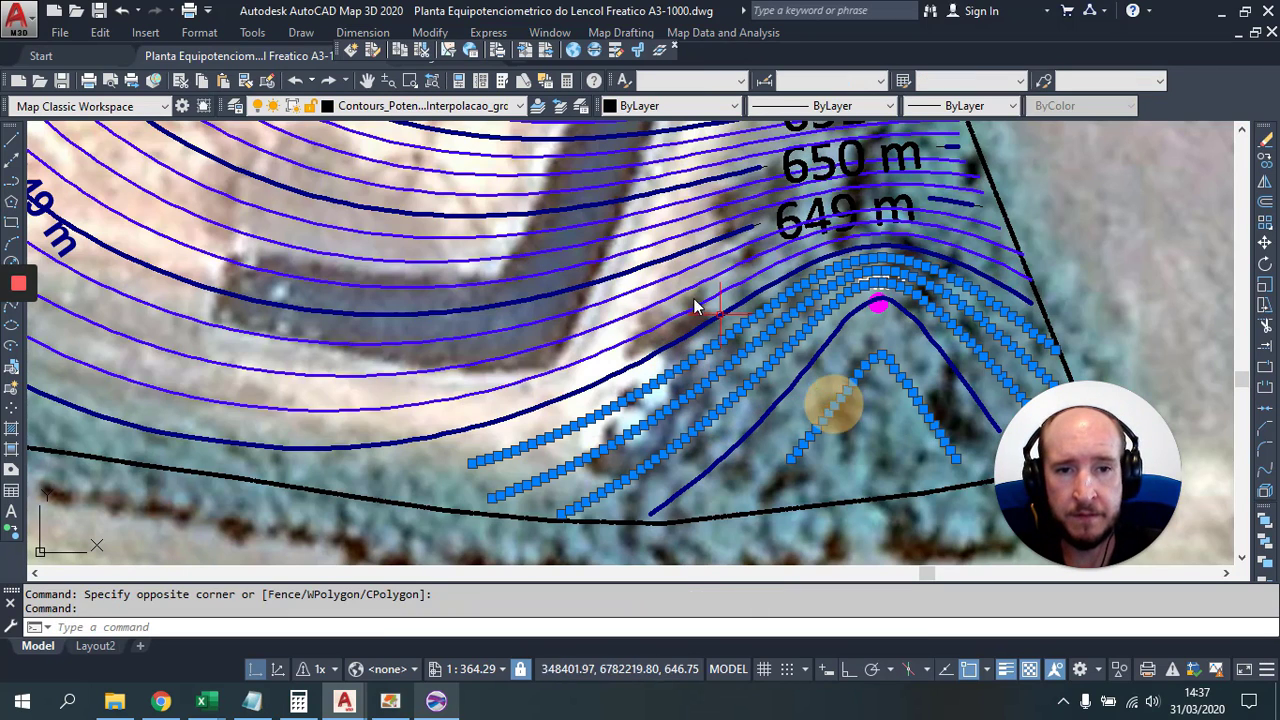
{"action": "left_click", "coordinate": [430, 106]}
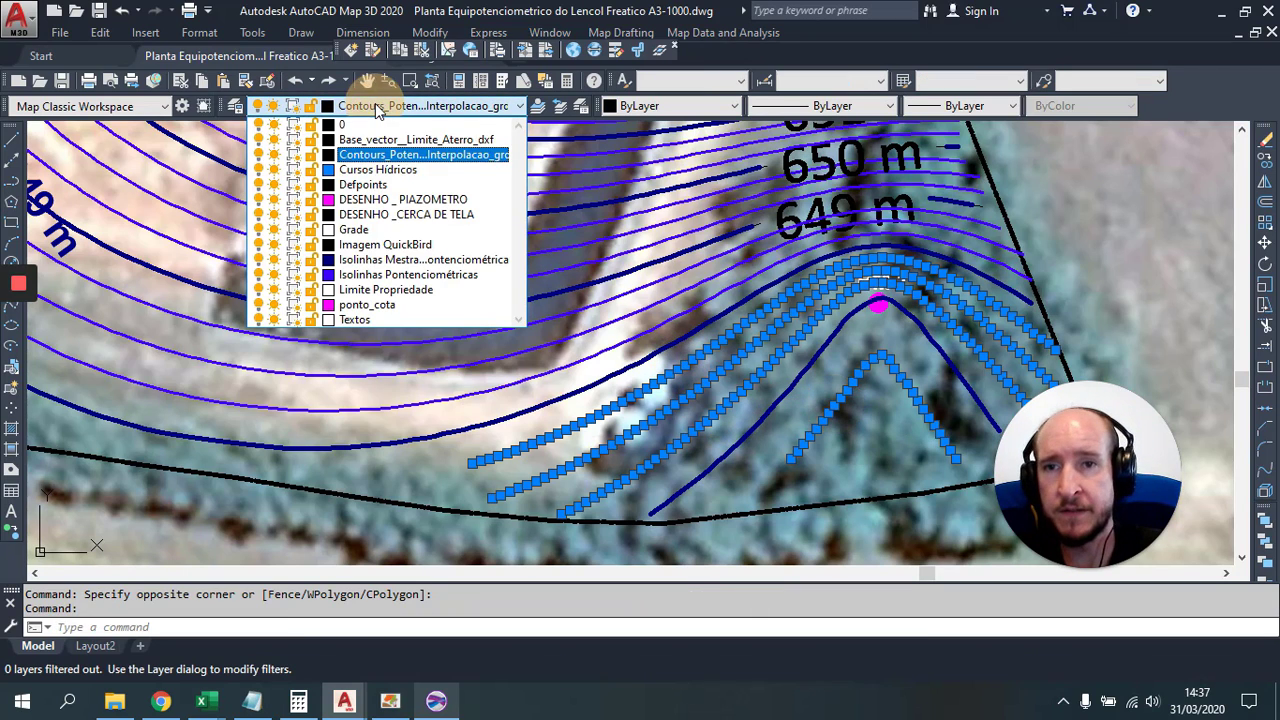
{"action": "left_click", "coordinate": [436, 275]}
{"action": "scroll", "coordinate": [430, 275], "scroll_direction": "down", "scroll_amount": 6}
{"action": "key", "text": "Escape"}
Step: Select a leftover black fragment near 647 m, select all similar, and delete all 30
{"action": "scroll", "coordinate": [560, 272], "scroll_direction": "up", "scroll_amount": 6}
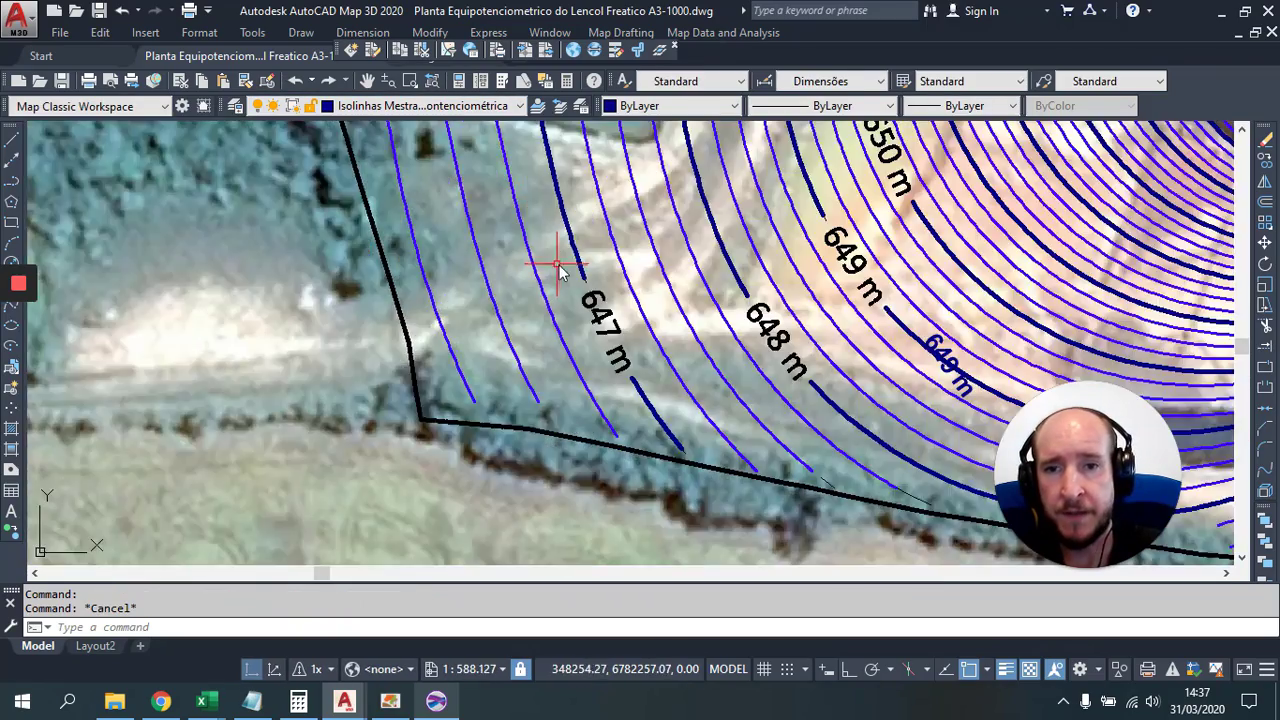
{"action": "scroll", "coordinate": [560, 272], "scroll_direction": "up", "scroll_amount": 4}
{"action": "left_click", "coordinate": [610, 314]}
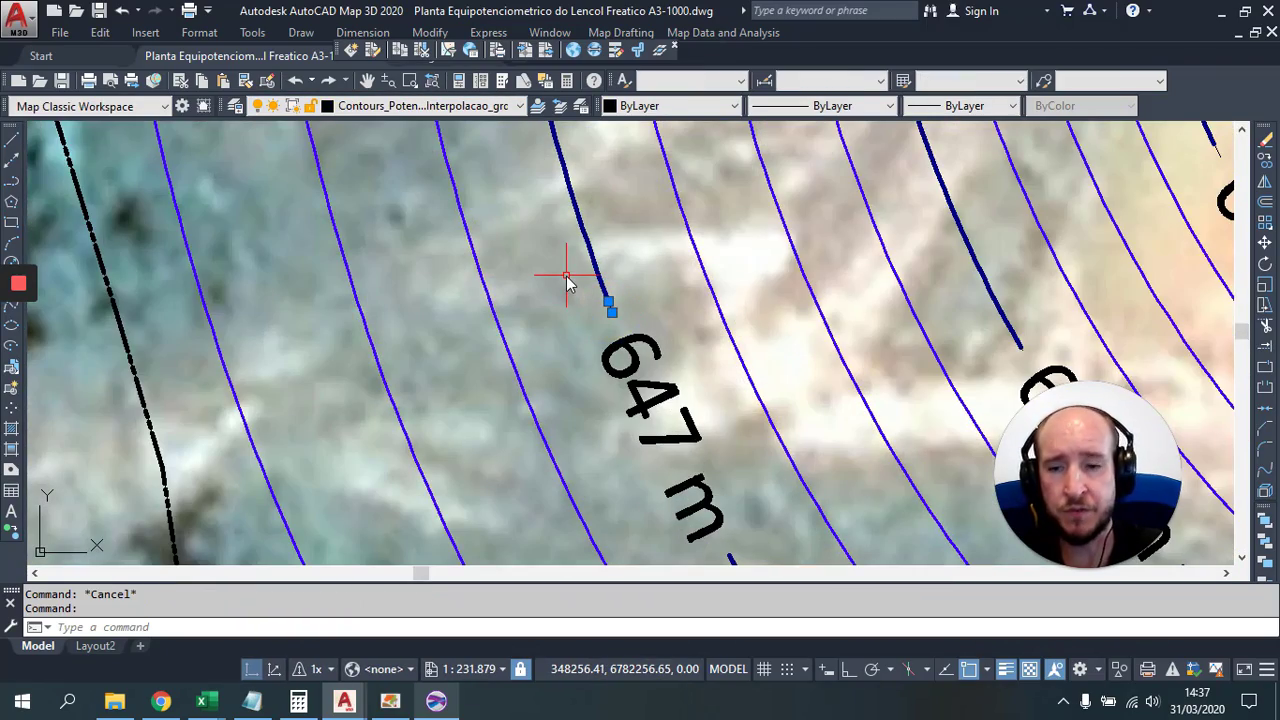
{"action": "type", "text": "ele"}
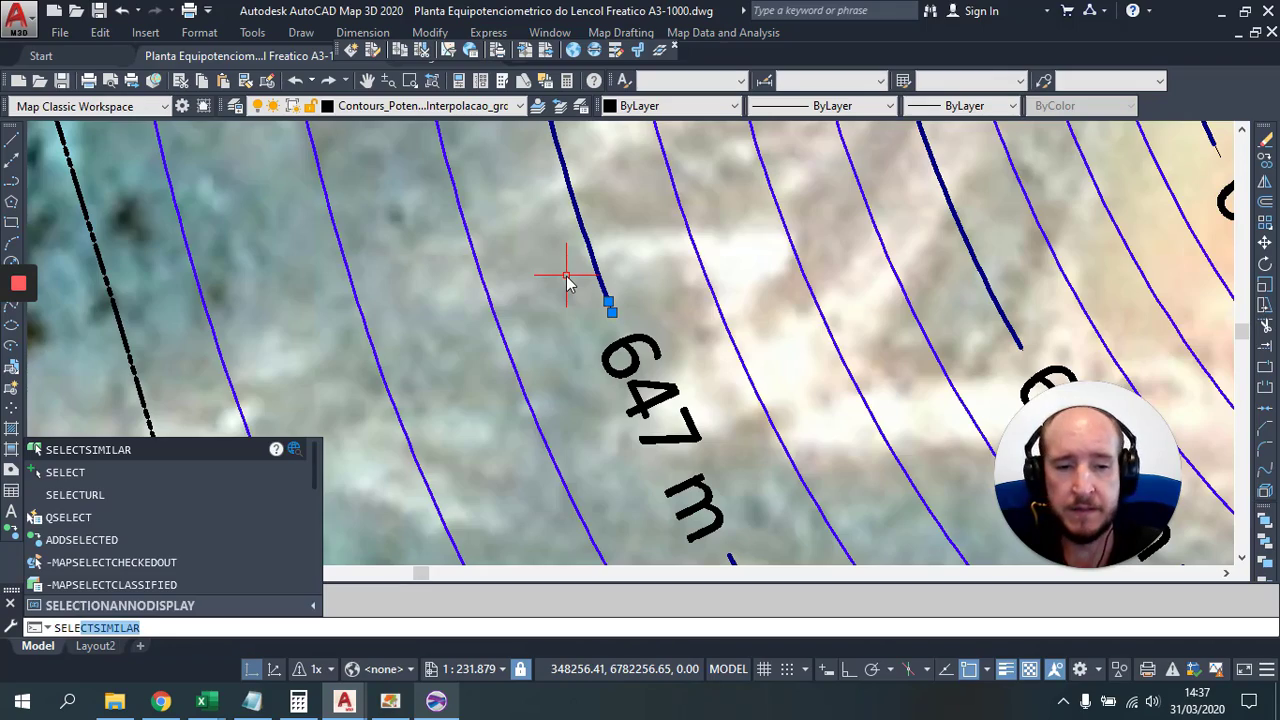
{"action": "key", "text": "Return"}
{"action": "scroll", "coordinate": [566, 280], "scroll_direction": "down", "scroll_amount": 8}
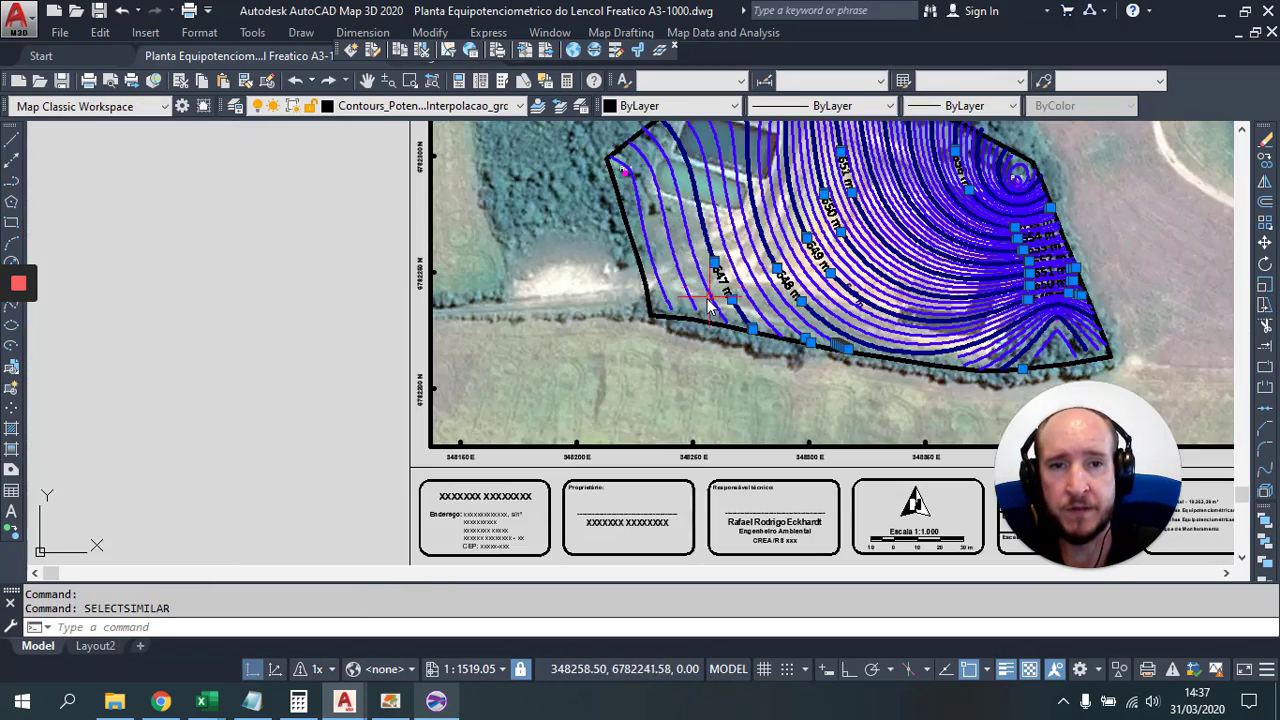
{"action": "left_click_drag", "start_coordinate": [708, 308], "coordinate": [488, 365]}
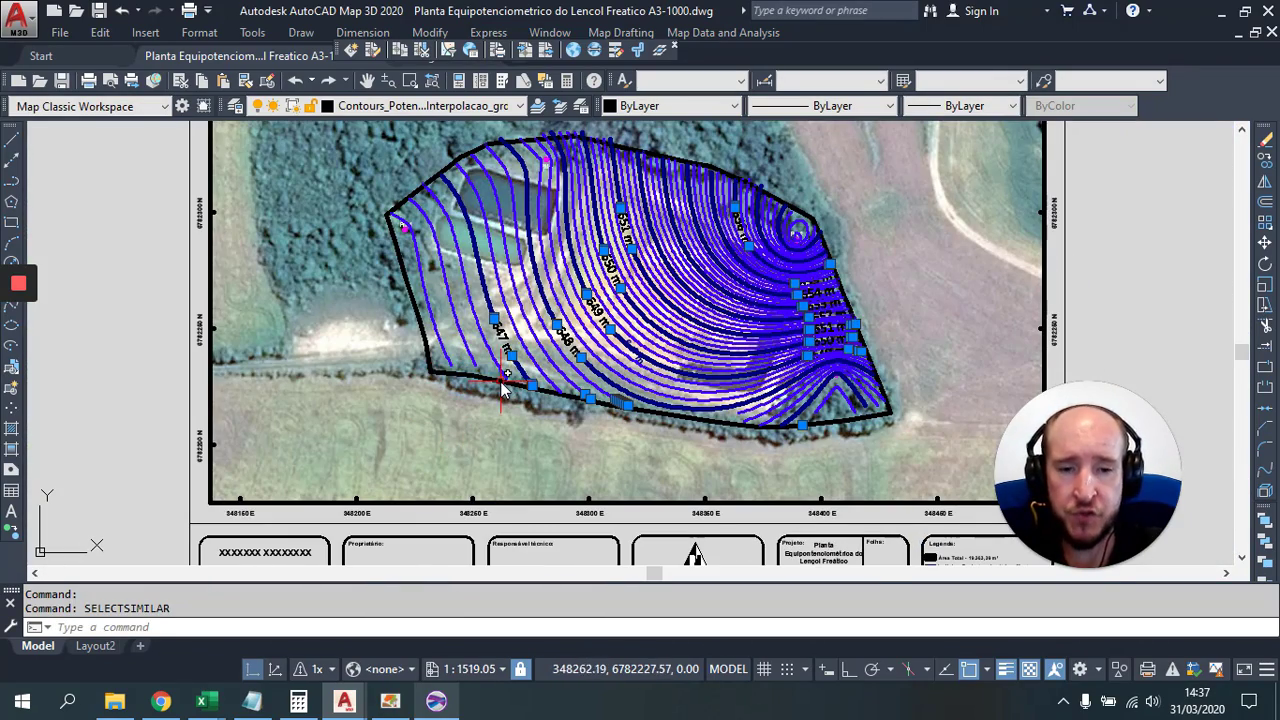
{"action": "key", "text": "Delete"}
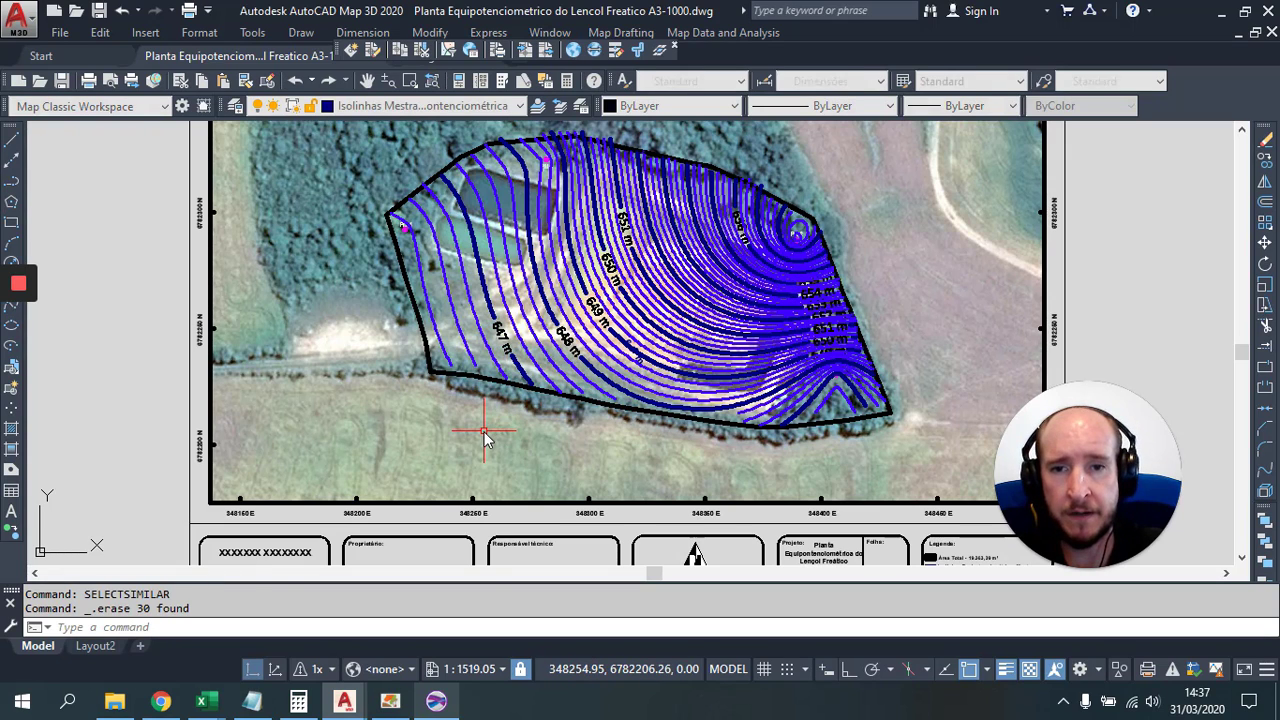
{"action": "left_click", "coordinate": [427, 350]}
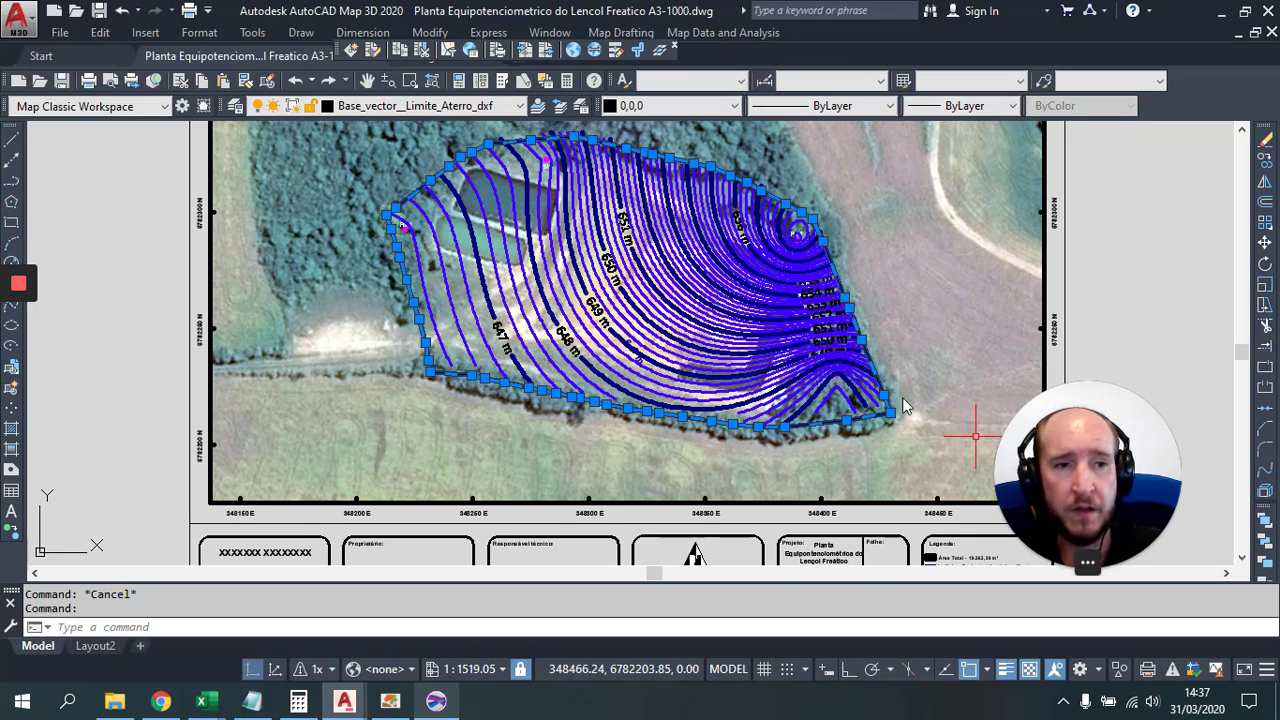
{"action": "scroll", "coordinate": [446, 389], "scroll_direction": "up", "scroll_amount": 3}
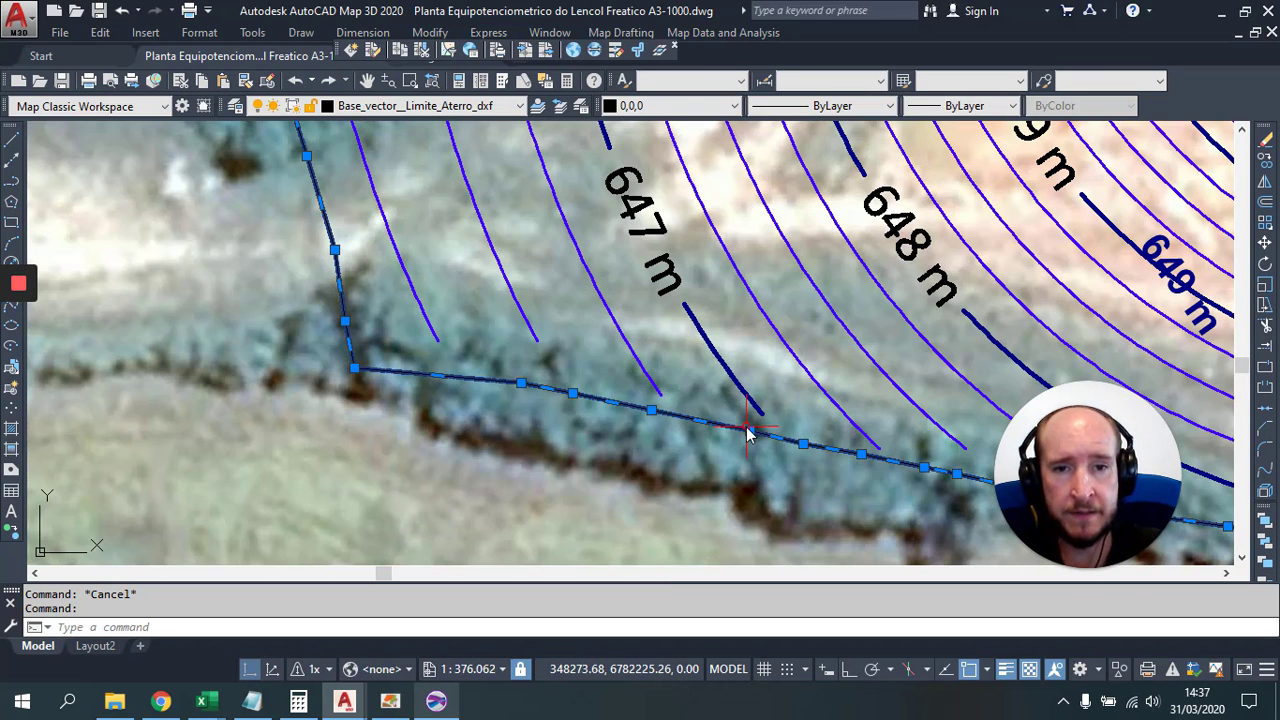
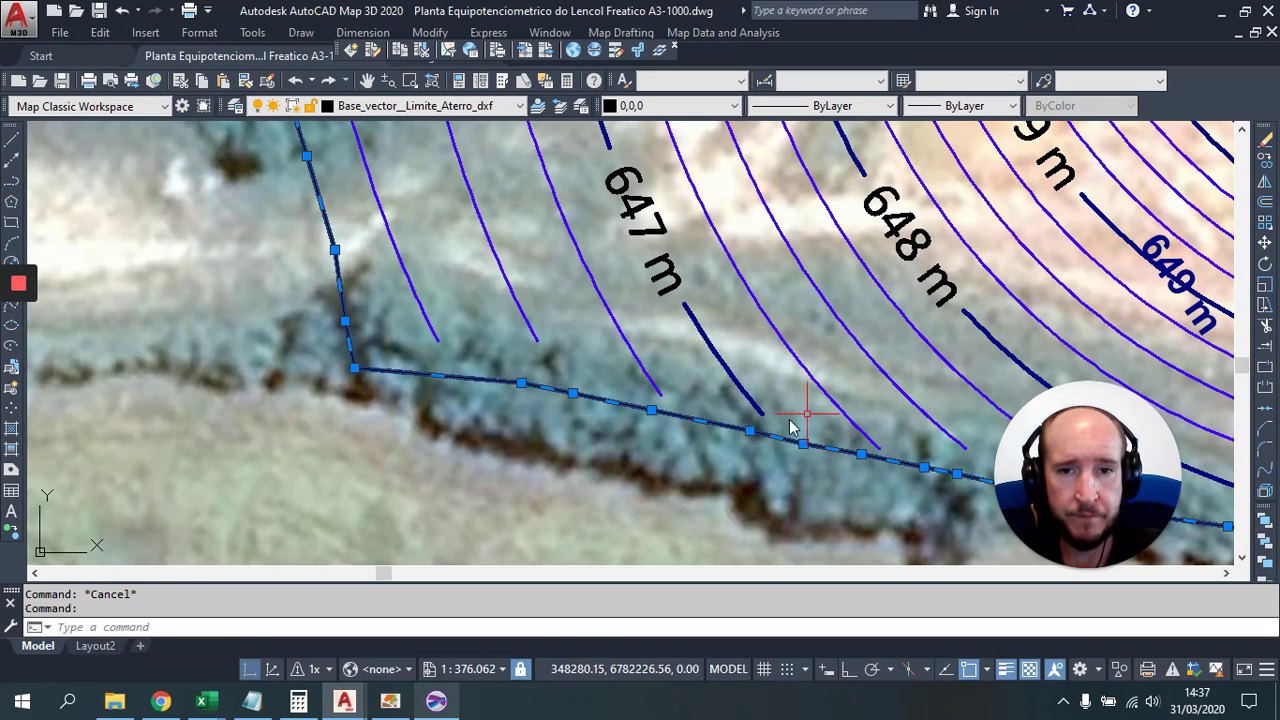
Step: Using the site boundary as the limit, extend the 647 m contour and its neighbours
{"action": "left_click", "coordinate": [1265, 350]}
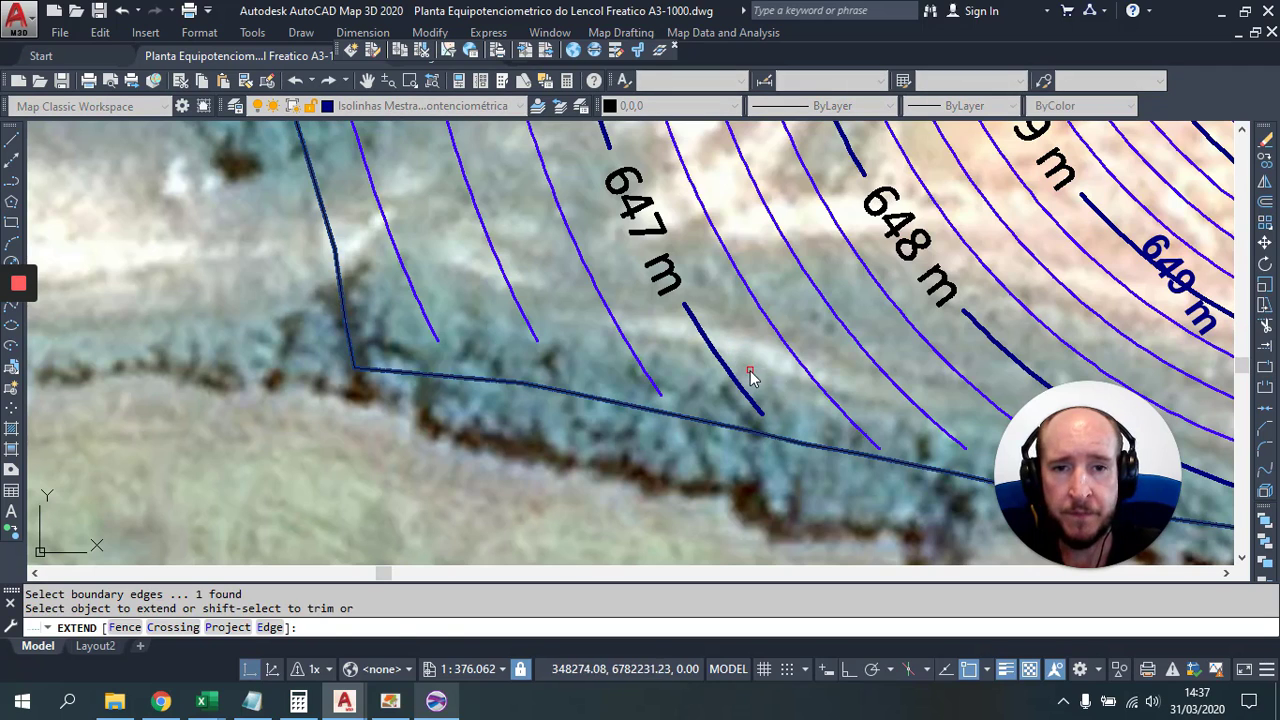
{"action": "left_click", "coordinate": [750, 376]}
{"action": "left_click", "coordinate": [623, 366]}
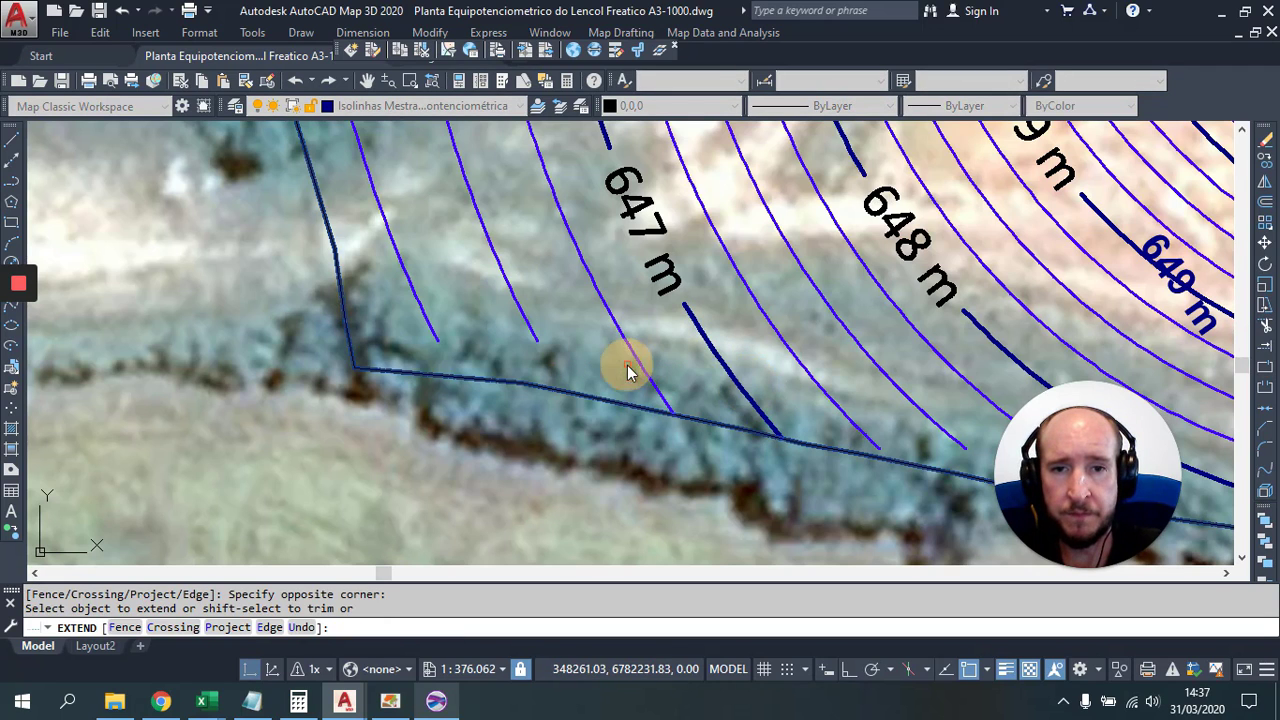
{"action": "left_click", "coordinate": [576, 349]}
{"action": "left_click", "coordinate": [400, 298]}
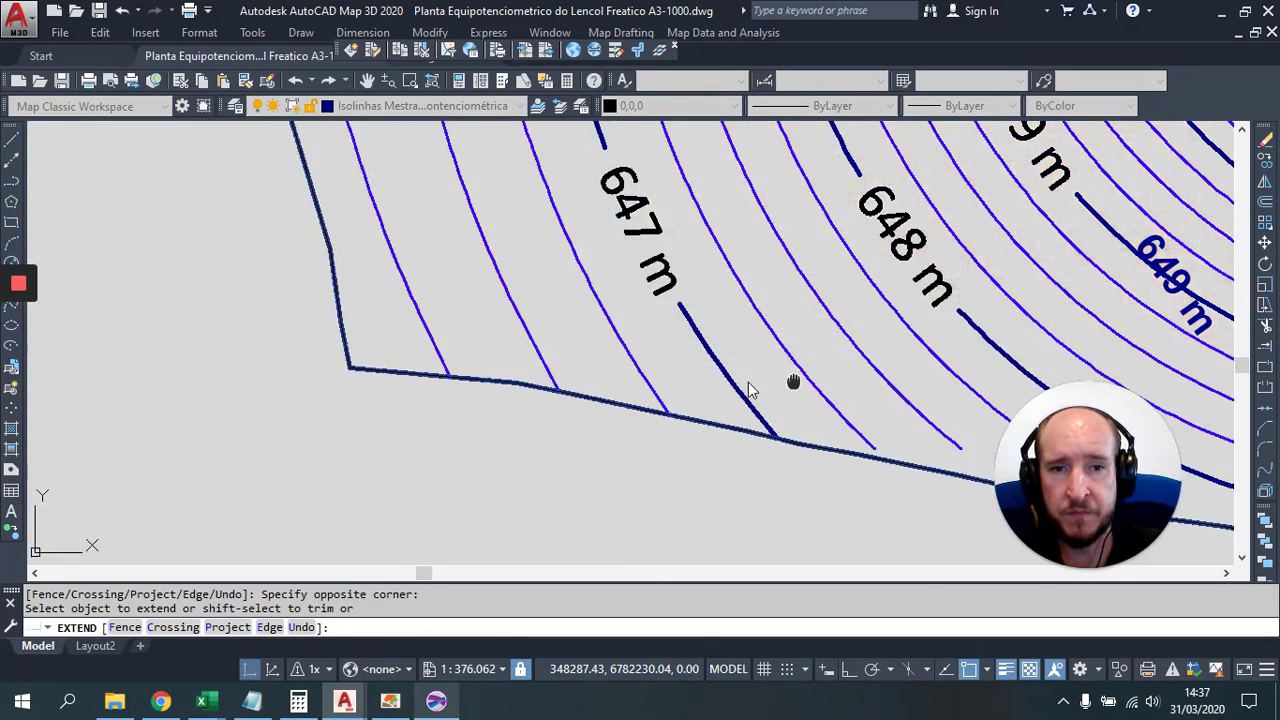
{"action": "left_click_drag", "start_coordinate": [794, 380], "coordinate": [491, 354]}
{"action": "left_click", "coordinate": [505, 357]}
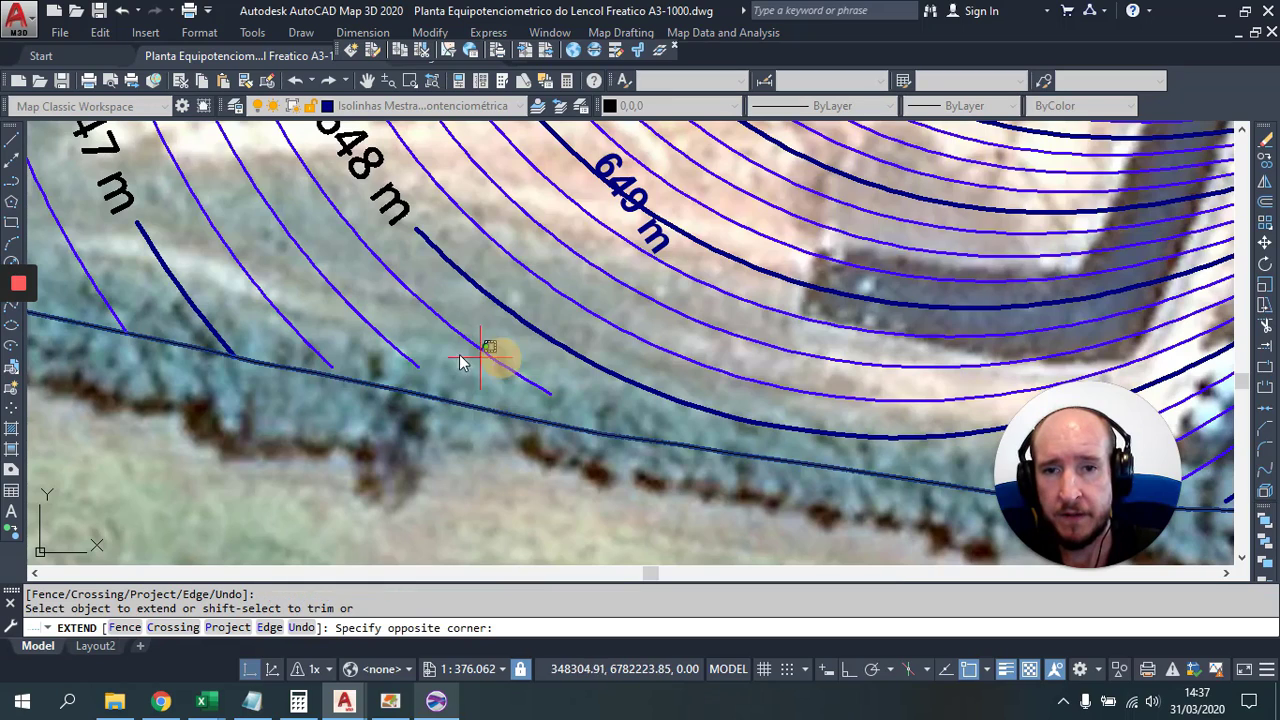
{"action": "left_click", "coordinate": [308, 325]}
Step: Extend the short contour stubs around PM 1, including the inner enclosed contour, to the boundary
{"action": "left_click_drag", "start_coordinate": [766, 437], "coordinate": [214, 329]}
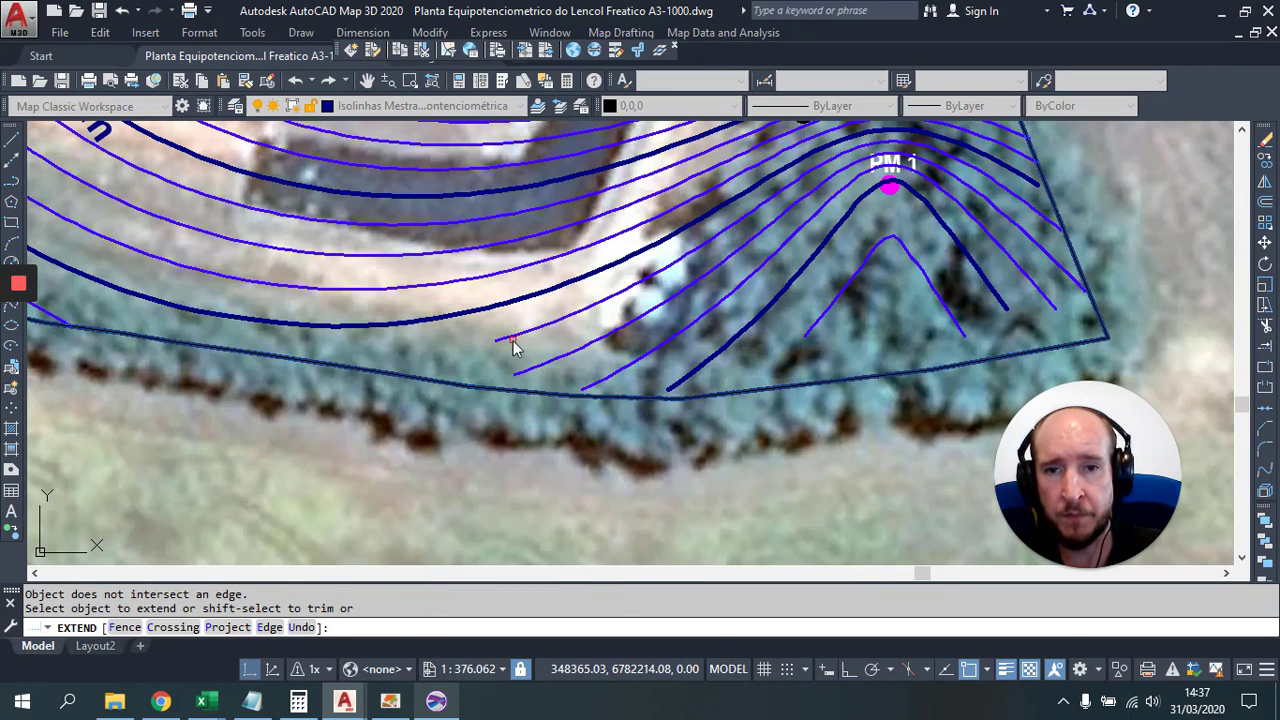
{"action": "left_click", "coordinate": [514, 339]}
{"action": "left_click", "coordinate": [745, 346]}
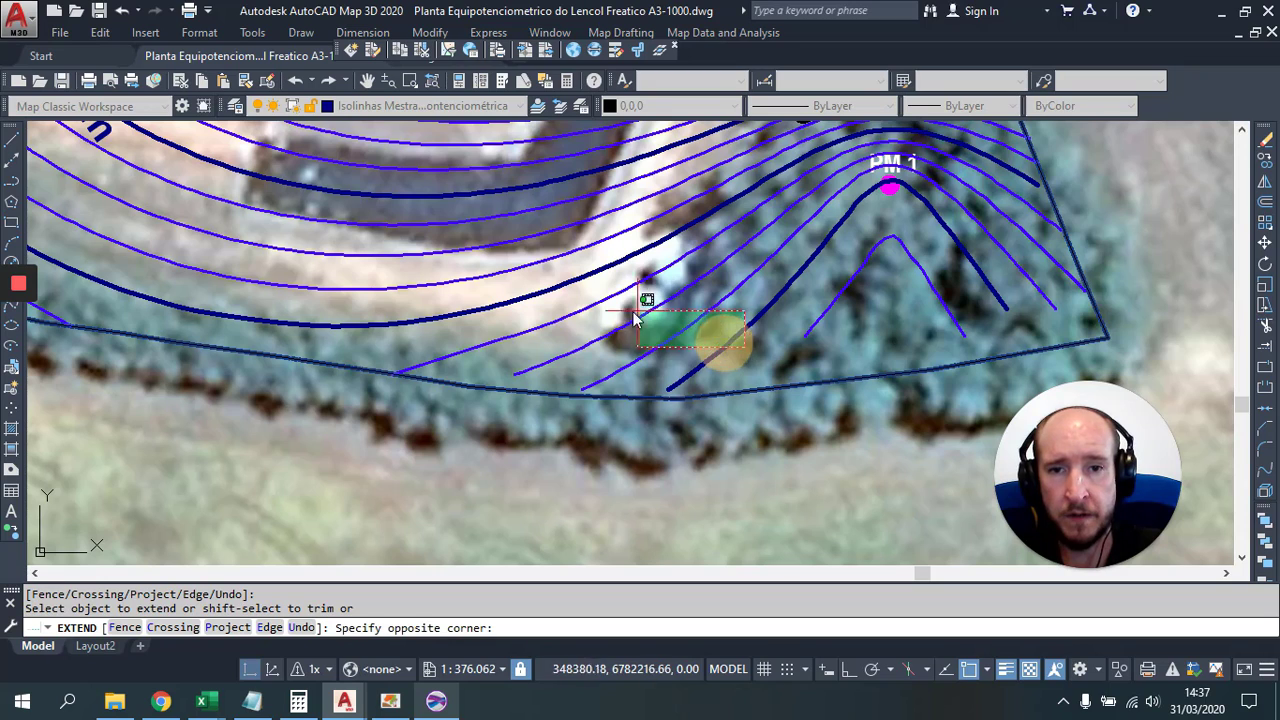
{"action": "left_click", "coordinate": [634, 318]}
{"action": "left_click", "coordinate": [830, 305]}
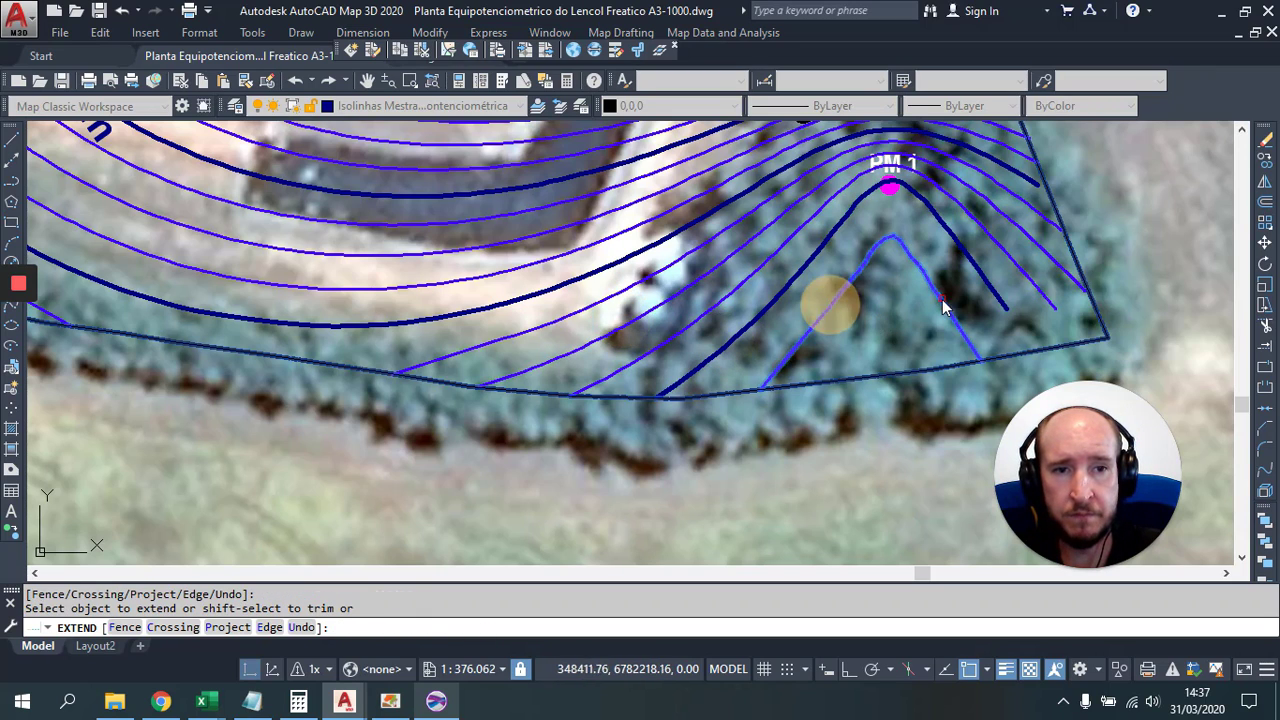
{"action": "left_click", "coordinate": [943, 306]}
{"action": "left_click", "coordinate": [930, 310]}
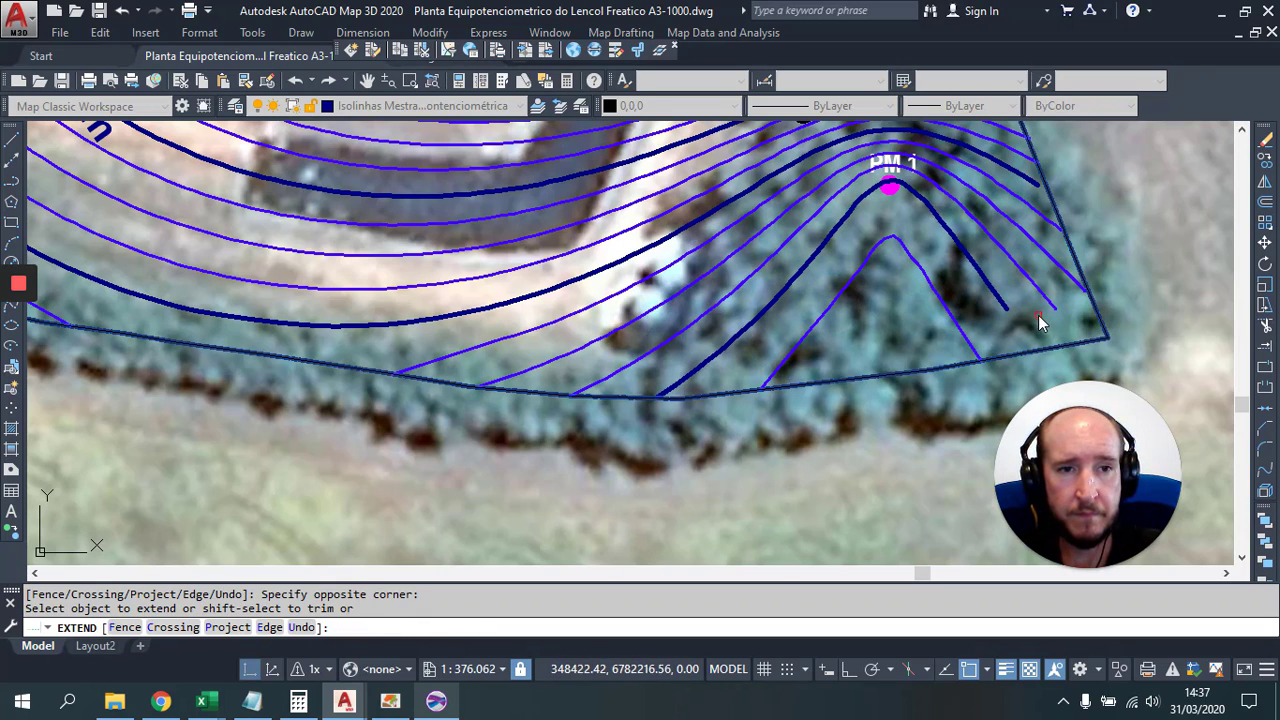
{"action": "left_click", "coordinate": [1038, 314]}
{"action": "left_click", "coordinate": [996, 203]}
Step: Extend the remaining contours near PM 1, including the 649 m and 650 m lines
{"action": "scroll", "coordinate": [975, 280], "scroll_direction": "up", "scroll_amount": 4}
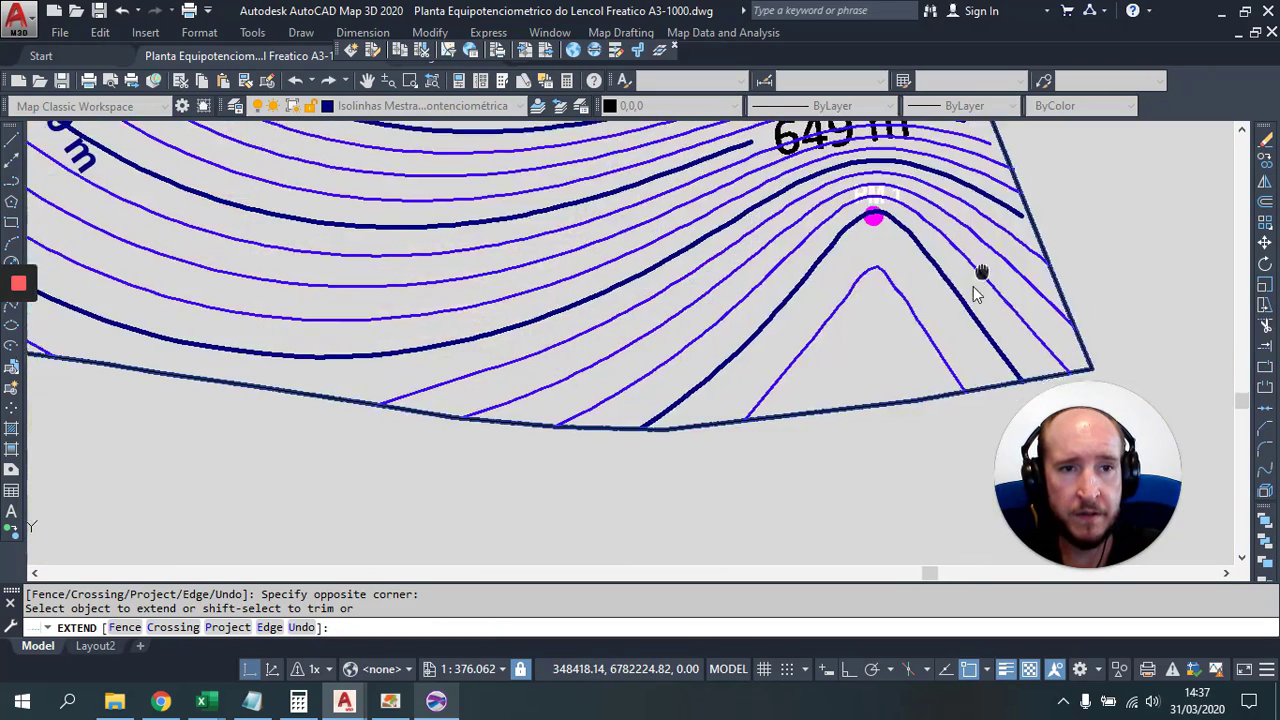
{"action": "left_click", "coordinate": [910, 390]}
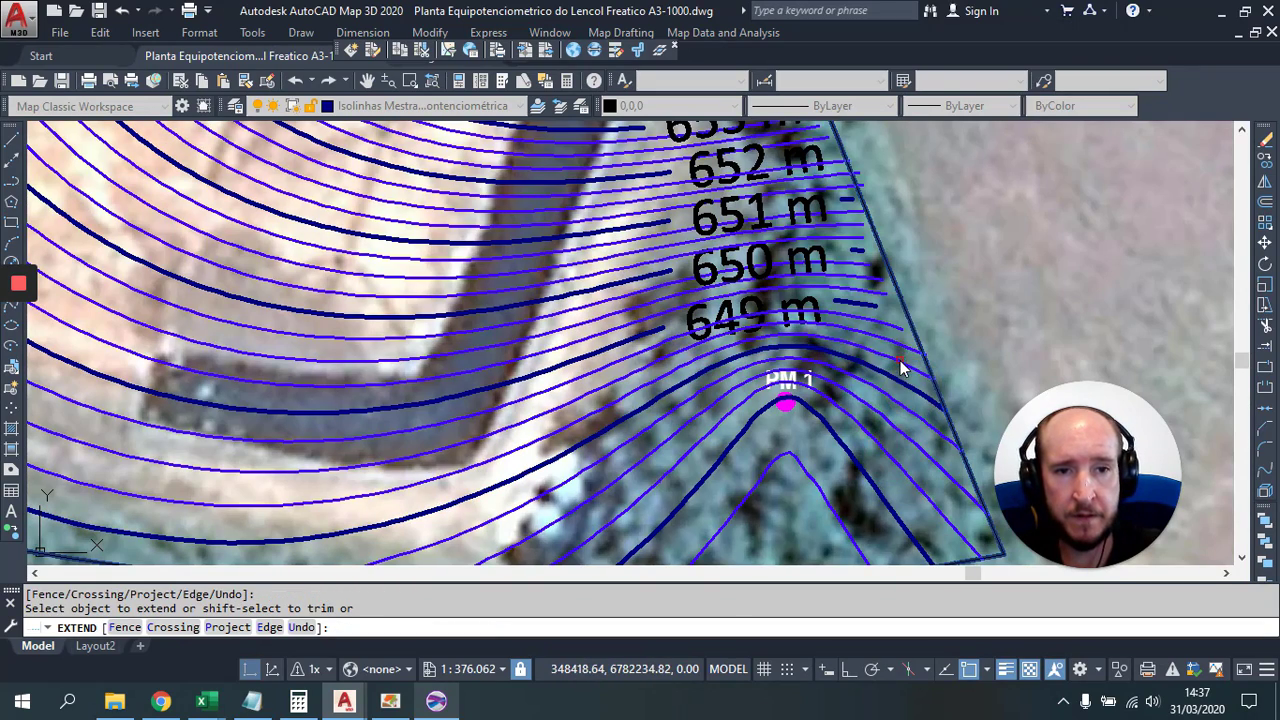
{"action": "left_click", "coordinate": [889, 363]}
{"action": "left_click", "coordinate": [884, 342]}
{"action": "left_click", "coordinate": [872, 317]}
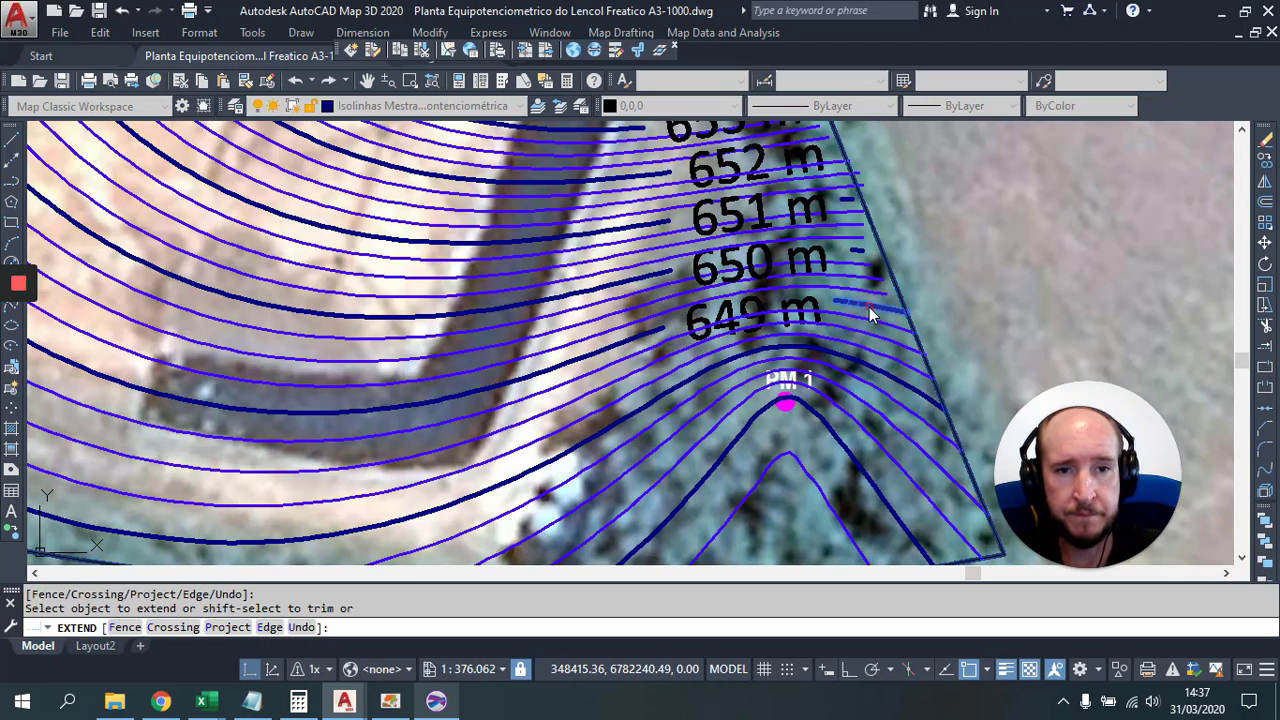
{"action": "left_click", "coordinate": [869, 292]}
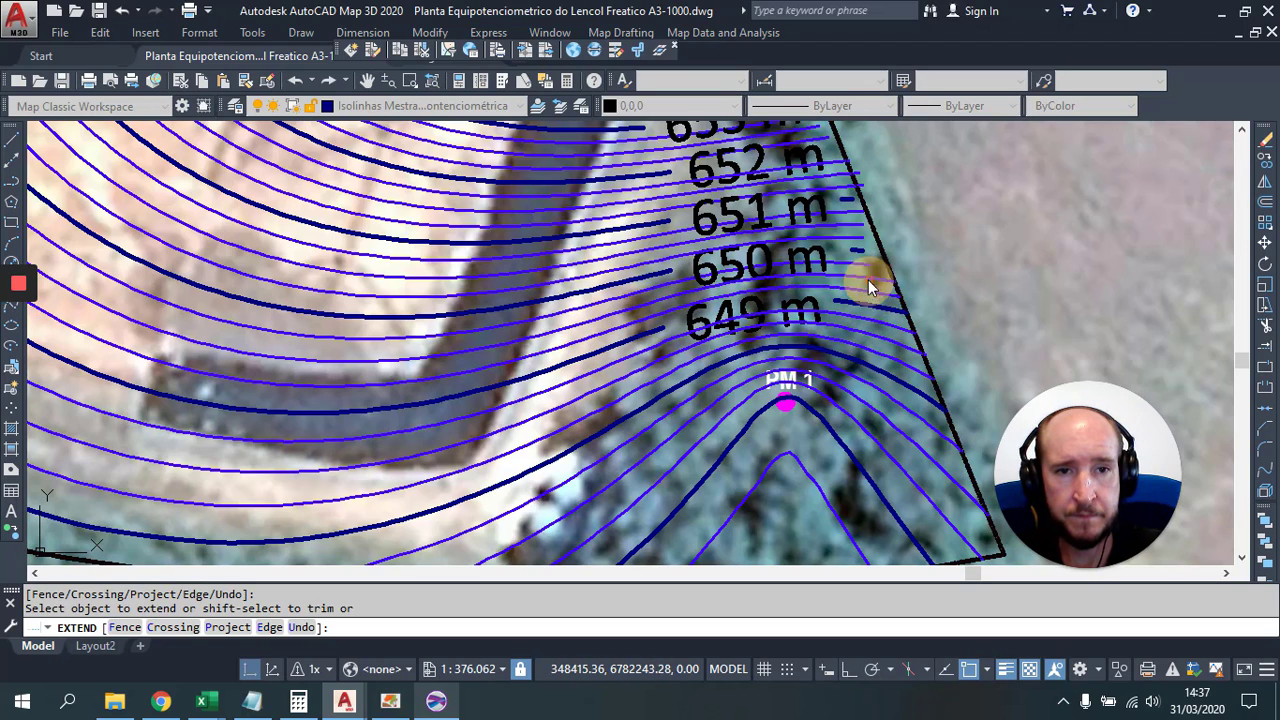
{"action": "left_click", "coordinate": [857, 256]}
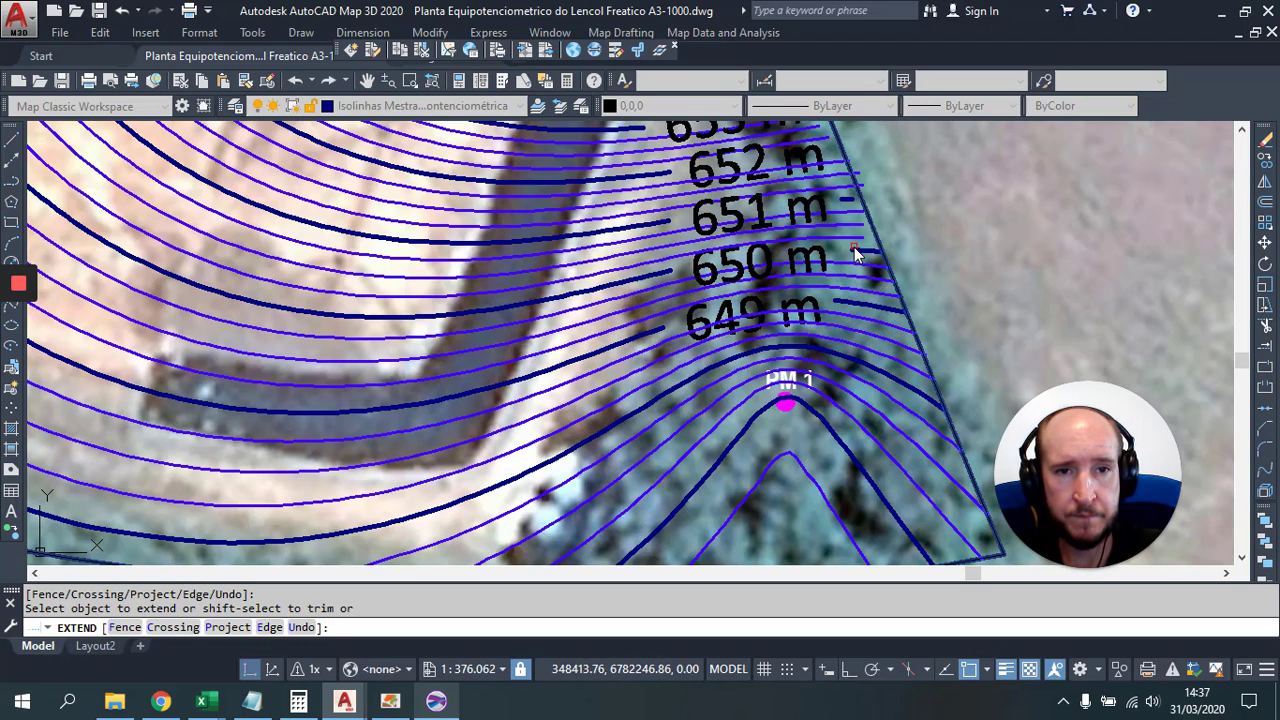
{"action": "left_click", "coordinate": [845, 256]}
{"action": "left_click", "coordinate": [835, 207]}
{"action": "scroll", "coordinate": [850, 195], "scroll_direction": "up", "scroll_amount": 5}
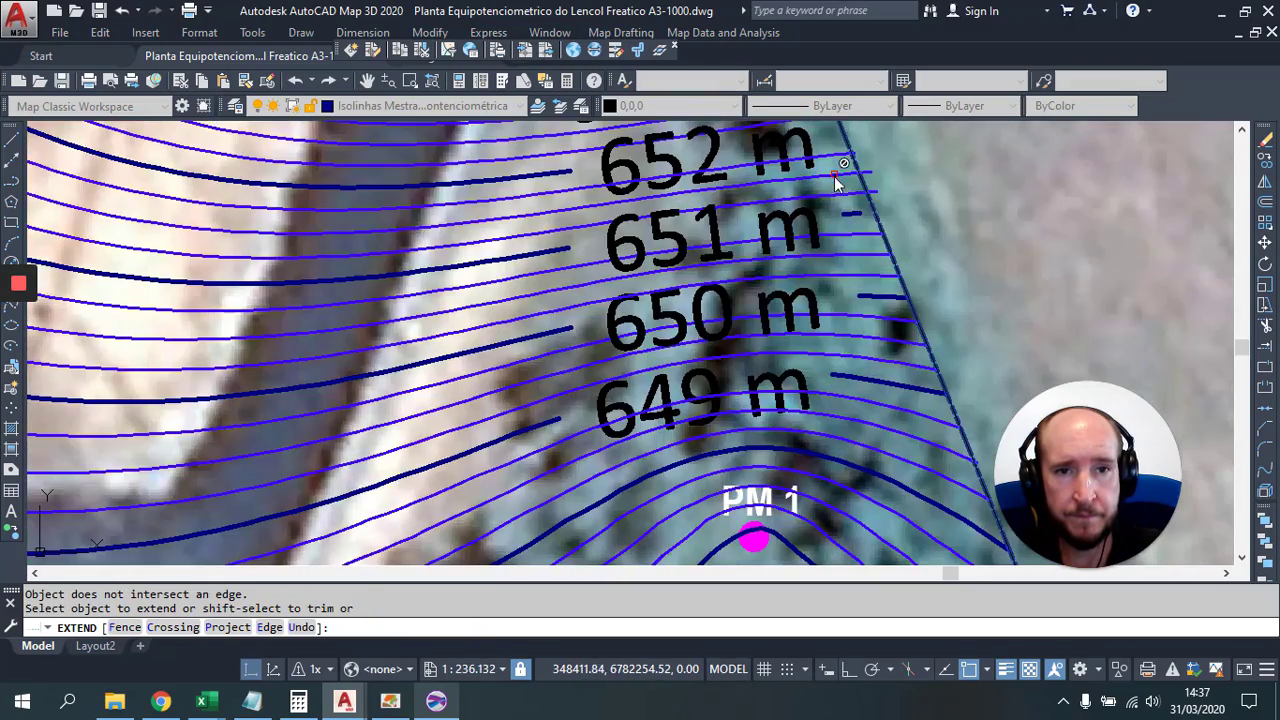
Step: Extend the 653 m and 654 m contour ends to the boundary
{"action": "mouse_move", "coordinate": [850, 193]}
{"action": "left_mouse_down"}
{"action": "mouse_move", "coordinate": [851, 251]}
{"action": "mouse_move", "coordinate": [912, 460]}
{"action": "left_mouse_up"}
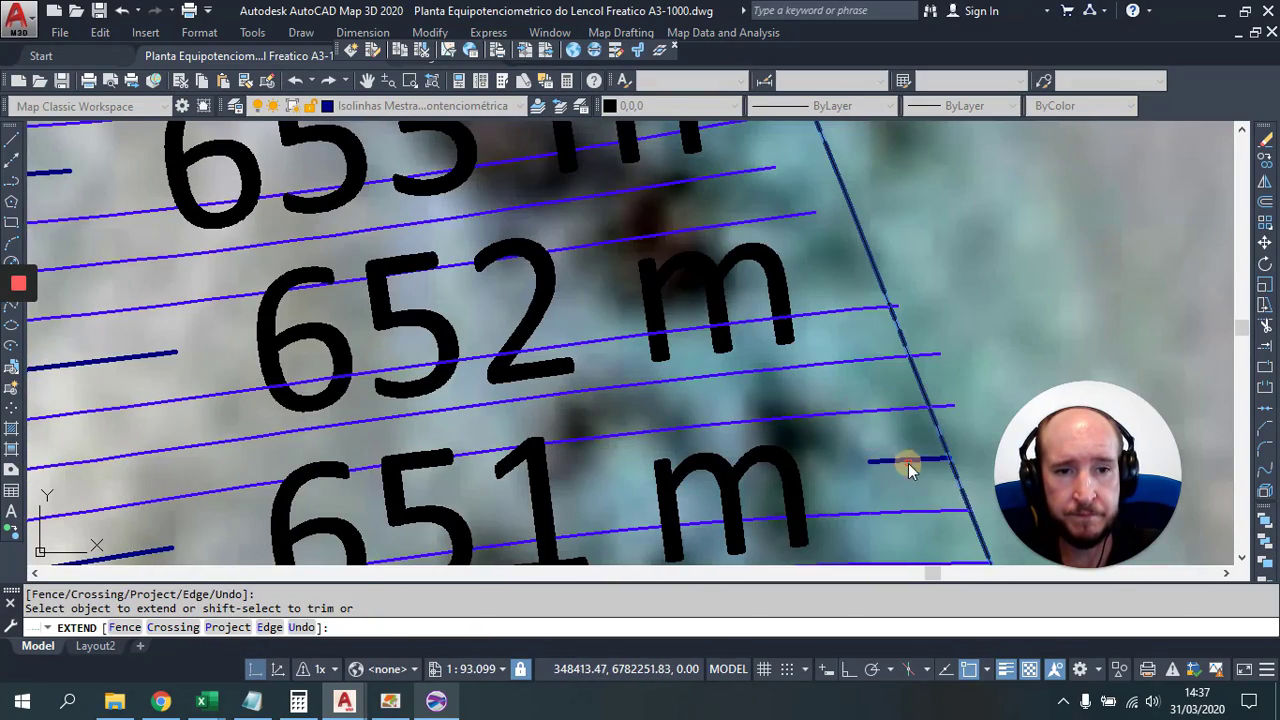
{"action": "left_click_drag", "start_coordinate": [849, 346], "coordinate": [871, 480]}
{"action": "left_click", "coordinate": [797, 388]}
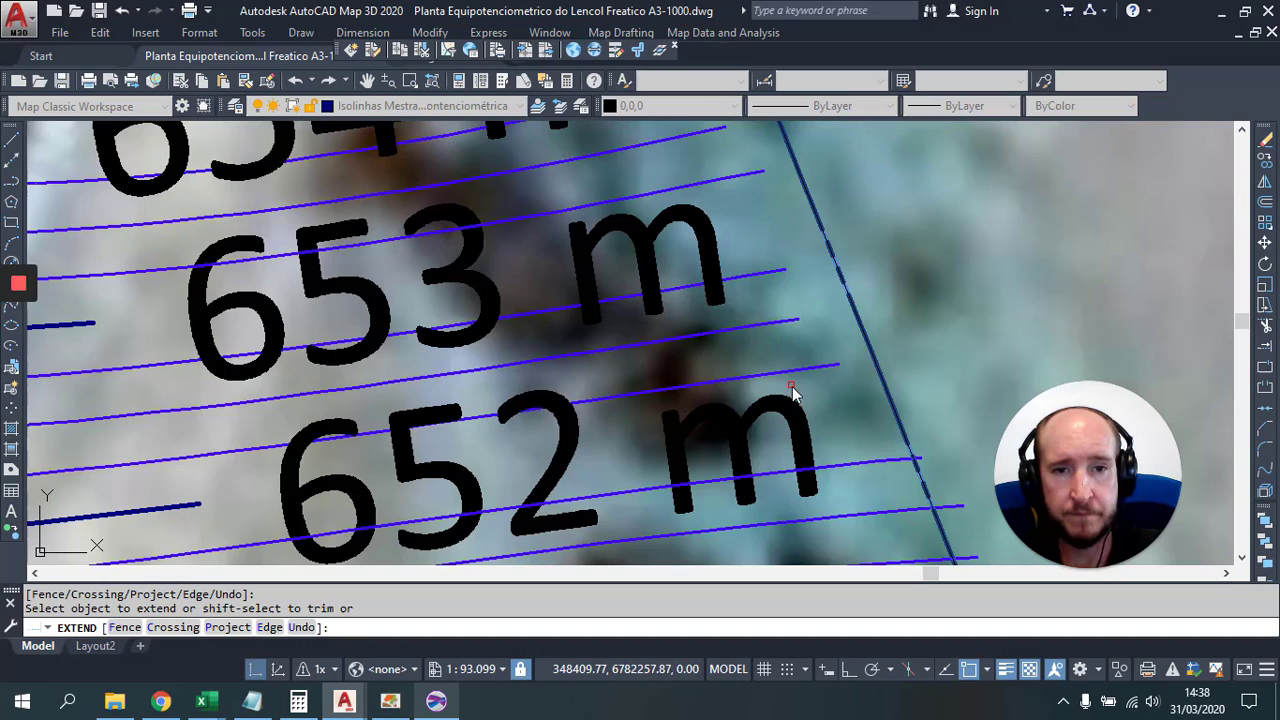
{"action": "left_click", "coordinate": [716, 220]}
{"action": "left_click_drag", "start_coordinate": [637, 145], "coordinate": [688, 324]}
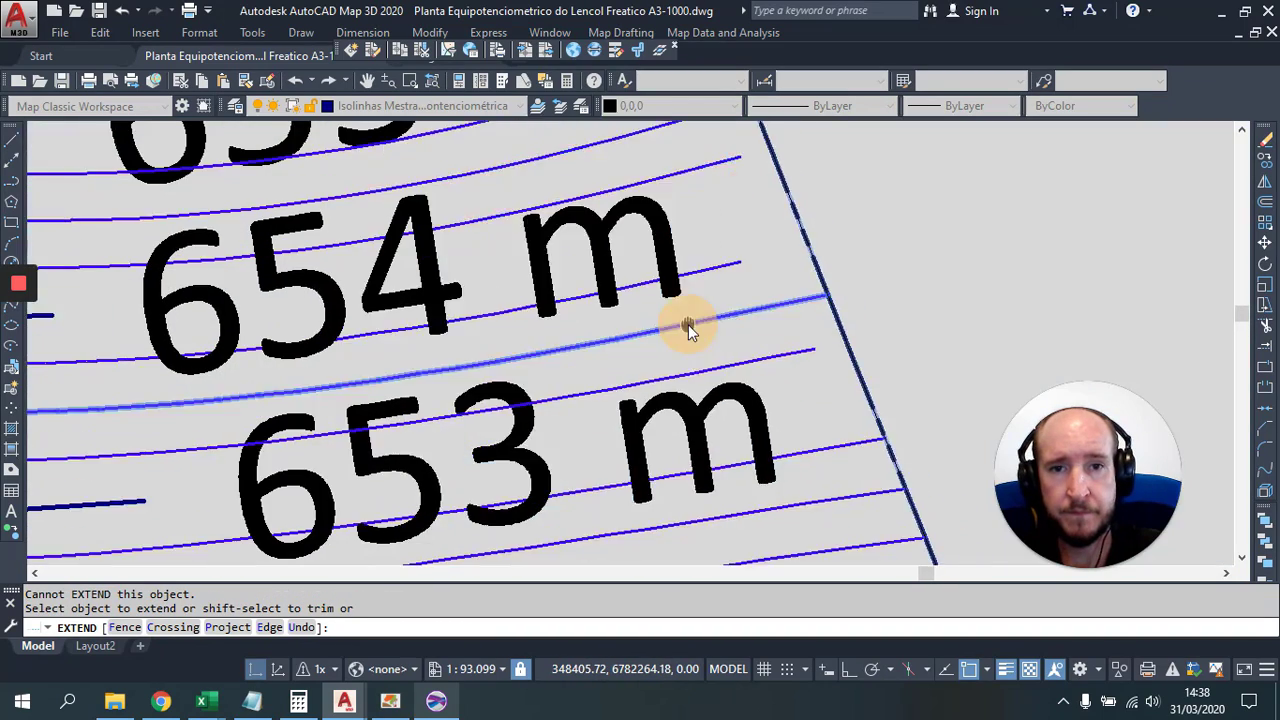
{"action": "left_click", "coordinate": [787, 396]}
{"action": "left_click", "coordinate": [720, 212]}
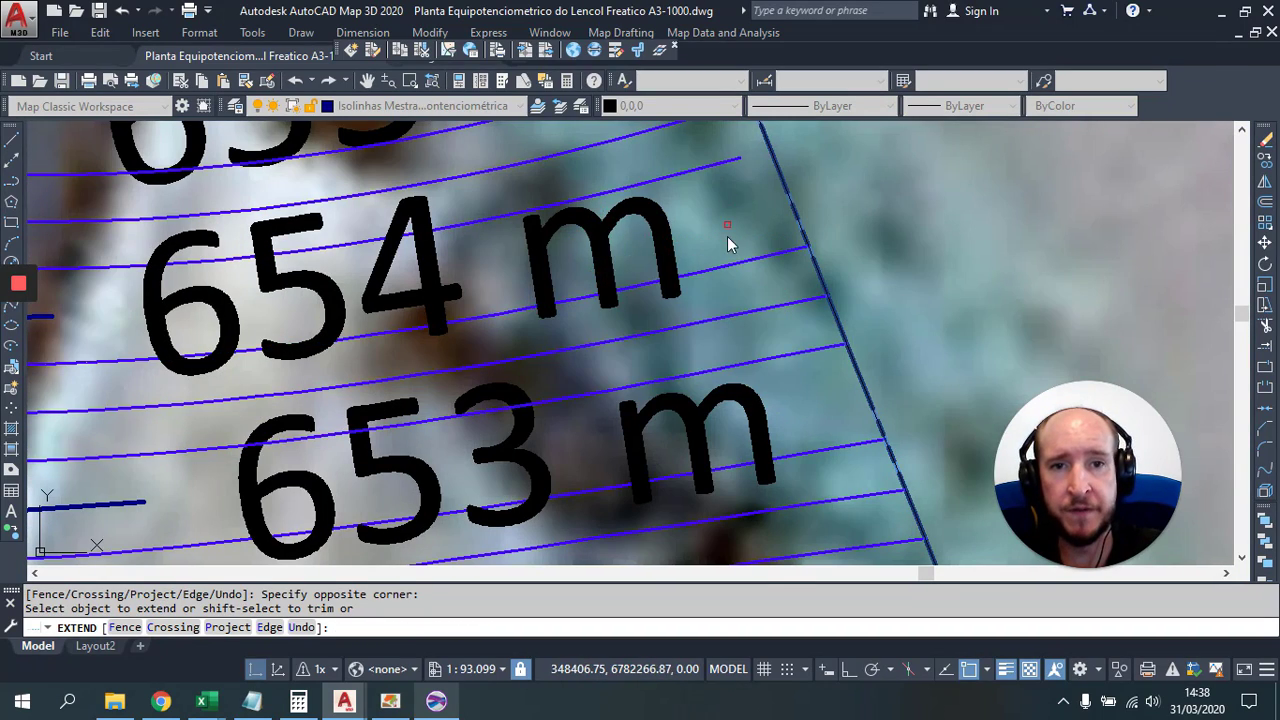
Step: Extend the 655 m contour ends and the contours approaching PM 2
{"action": "left_click_drag", "start_coordinate": [727, 236], "coordinate": [693, 458]}
{"action": "left_click", "coordinate": [694, 463]}
{"action": "left_click", "coordinate": [639, 306]}
{"action": "left_click", "coordinate": [623, 301]}
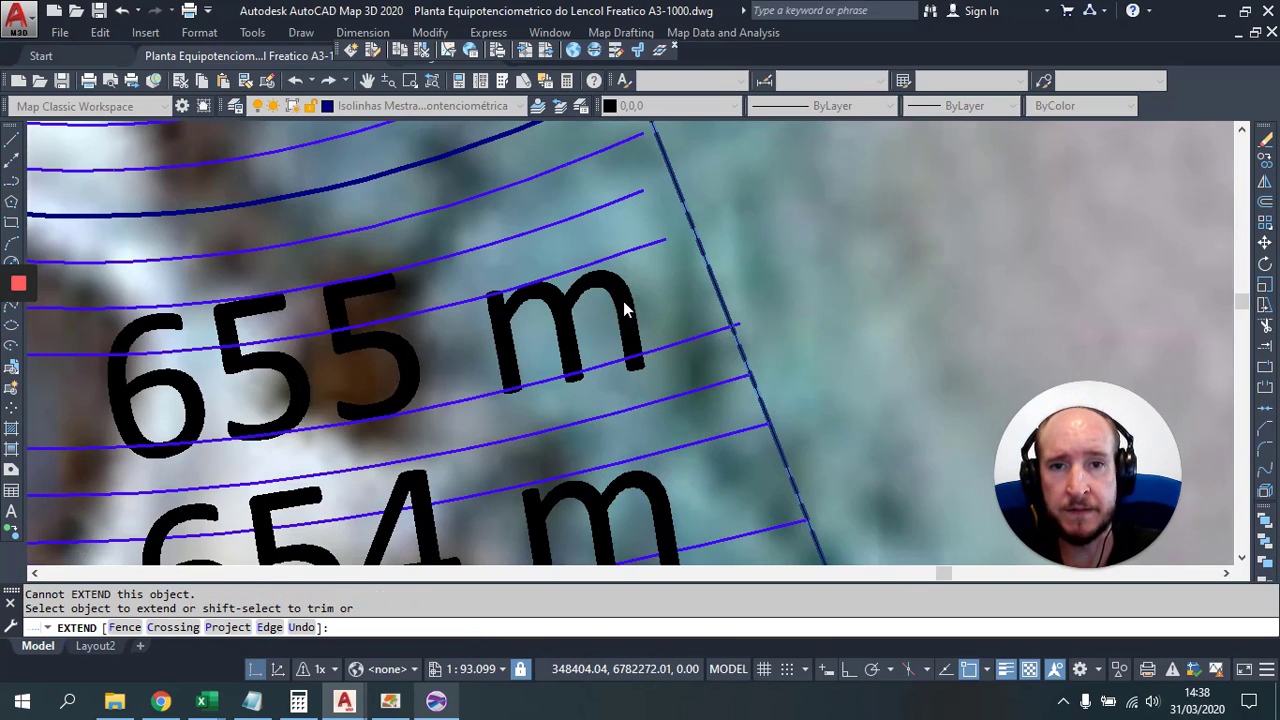
{"action": "scroll", "coordinate": [623, 301], "scroll_direction": "down", "scroll_amount": 2}
{"action": "left_click", "coordinate": [527, 344]}
{"action": "left_click", "coordinate": [466, 163]}
{"action": "left_click_drag", "start_coordinate": [517, 261], "coordinate": [643, 430]}
{"action": "left_click", "coordinate": [643, 428]}
{"action": "left_click", "coordinate": [562, 247]}
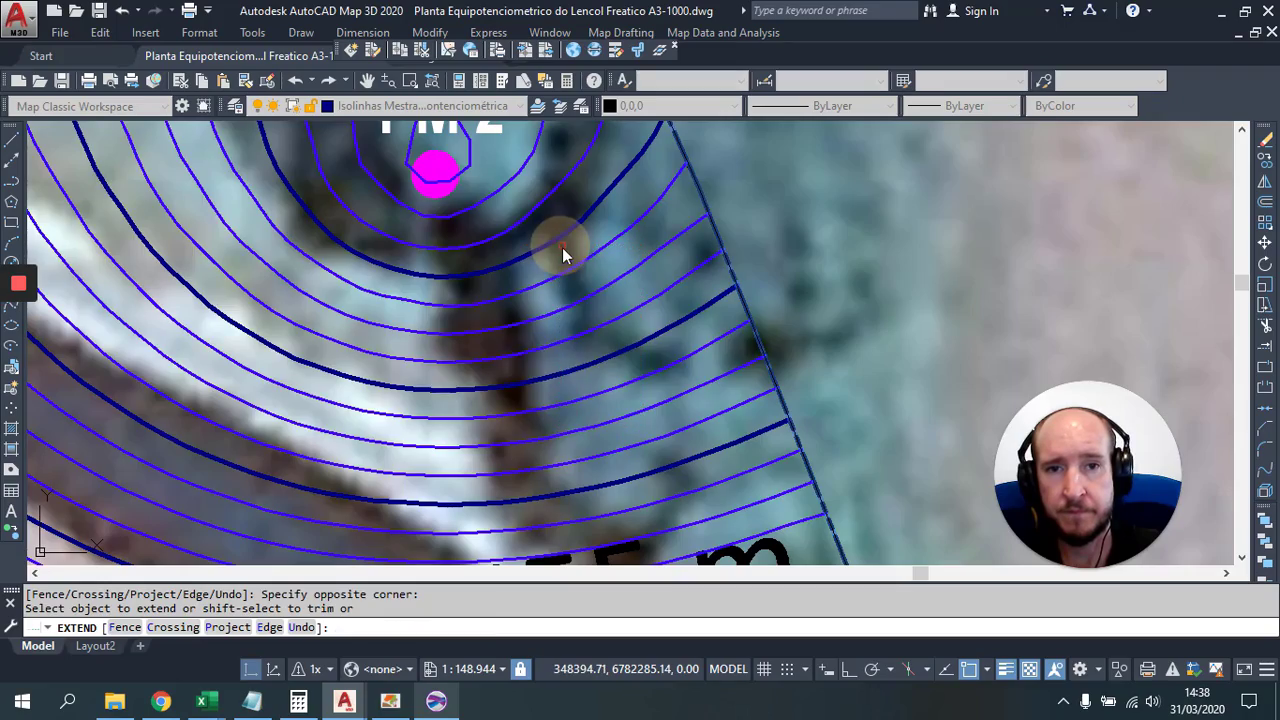
Step: Extend the contours left of PM 2 and along the upper boundary
{"action": "scroll", "coordinate": [562, 247], "scroll_direction": "down", "scroll_amount": 2}
{"action": "left_click_drag", "start_coordinate": [564, 253], "coordinate": [626, 401]}
{"action": "left_click", "coordinate": [655, 298]}
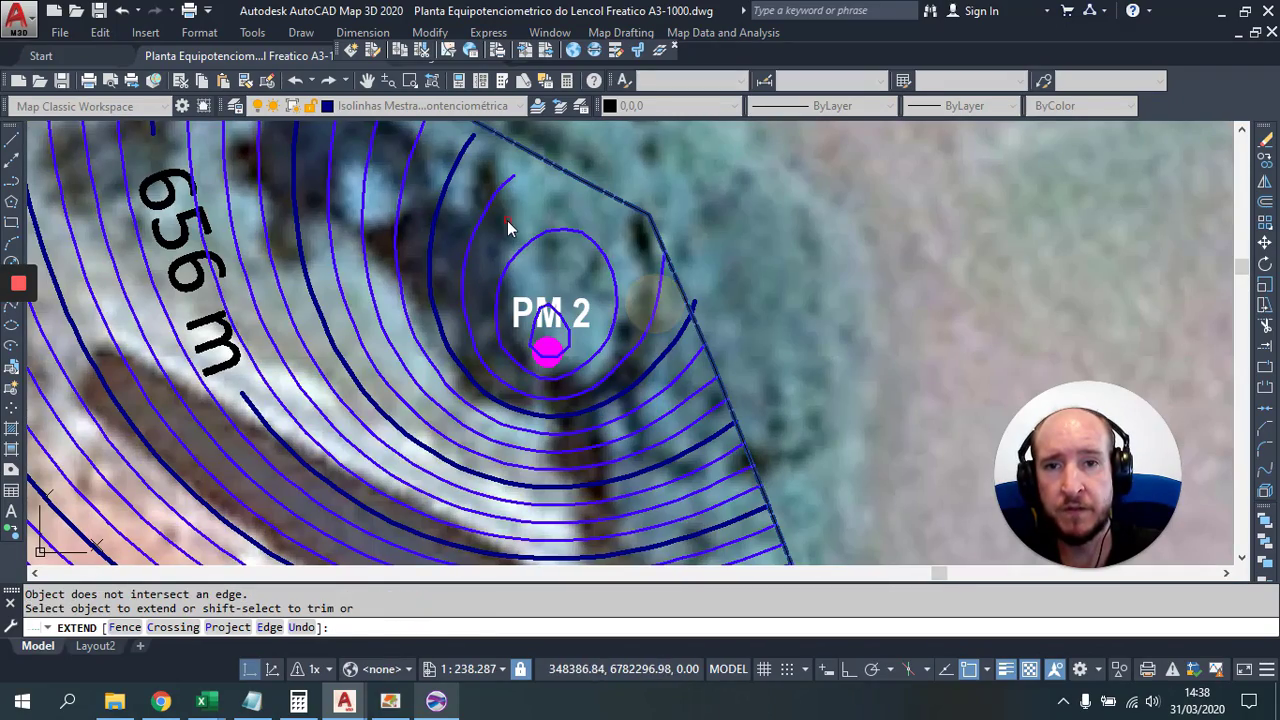
{"action": "left_click", "coordinate": [503, 218]}
{"action": "left_click", "coordinate": [314, 186]}
{"action": "left_click_drag", "start_coordinate": [391, 246], "coordinate": [628, 445]}
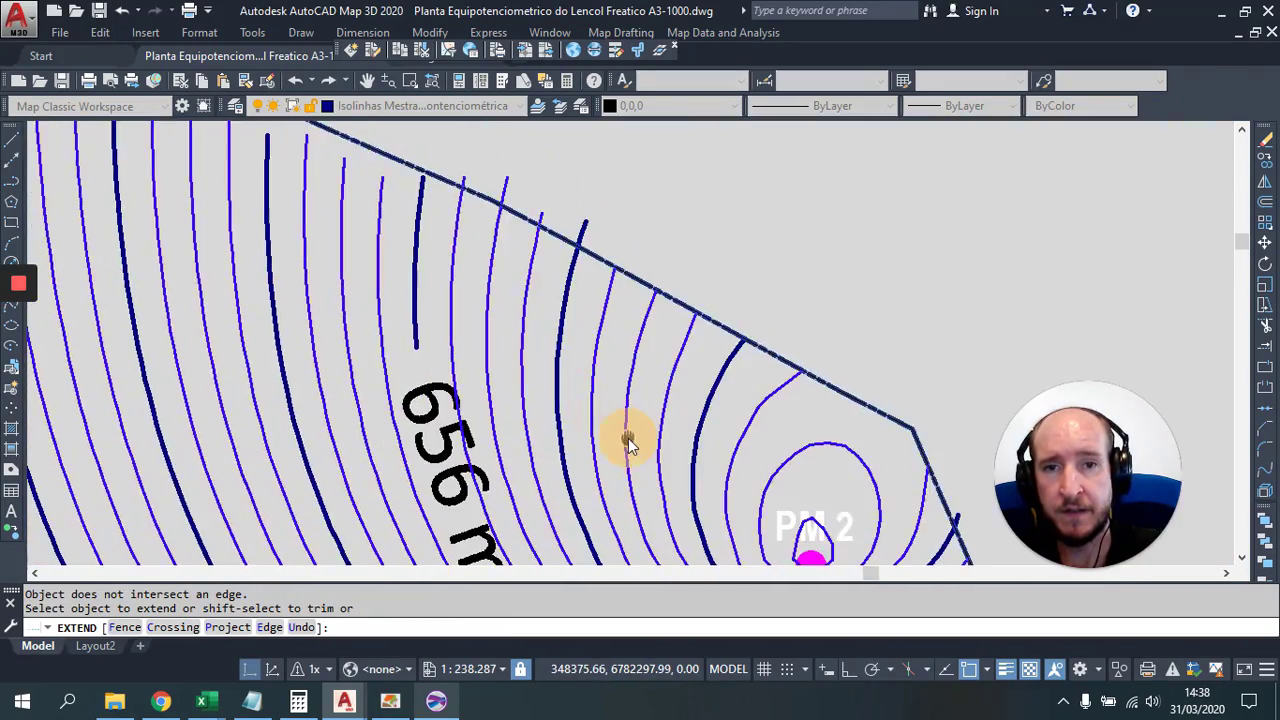
{"action": "scroll", "coordinate": [471, 323], "scroll_direction": "up", "scroll_amount": 1}
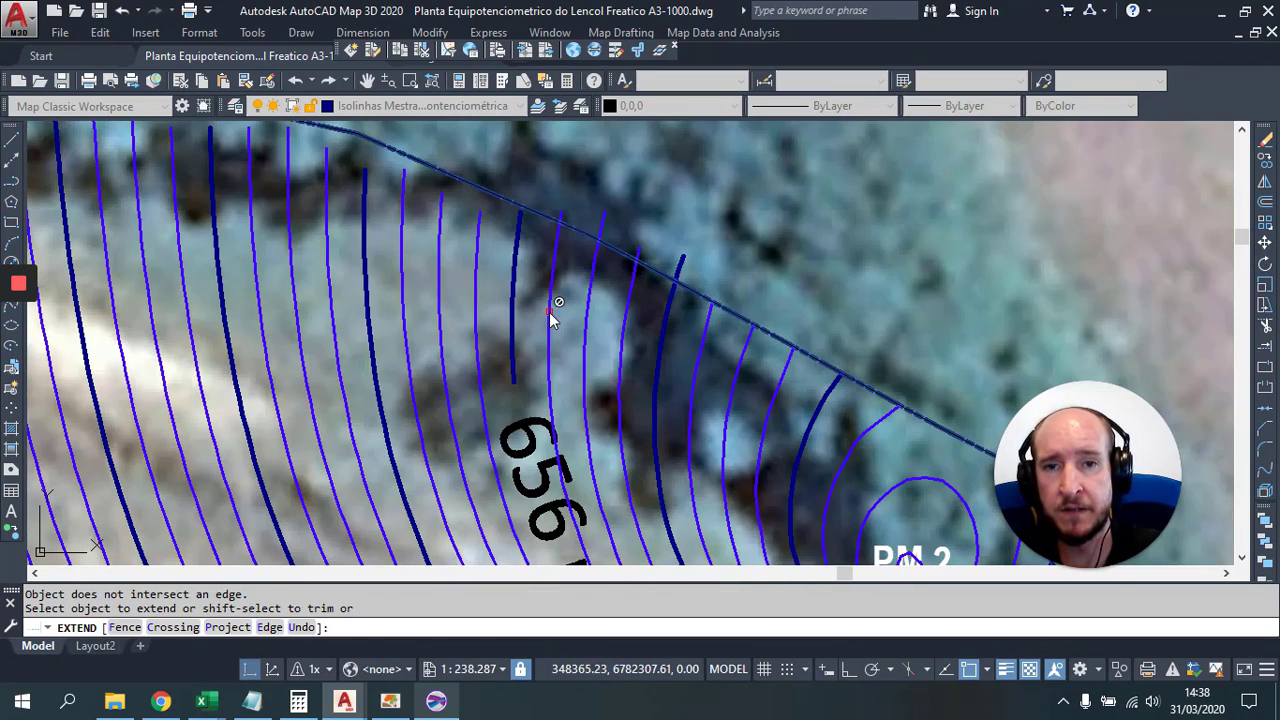
{"action": "left_click", "coordinate": [320, 263]}
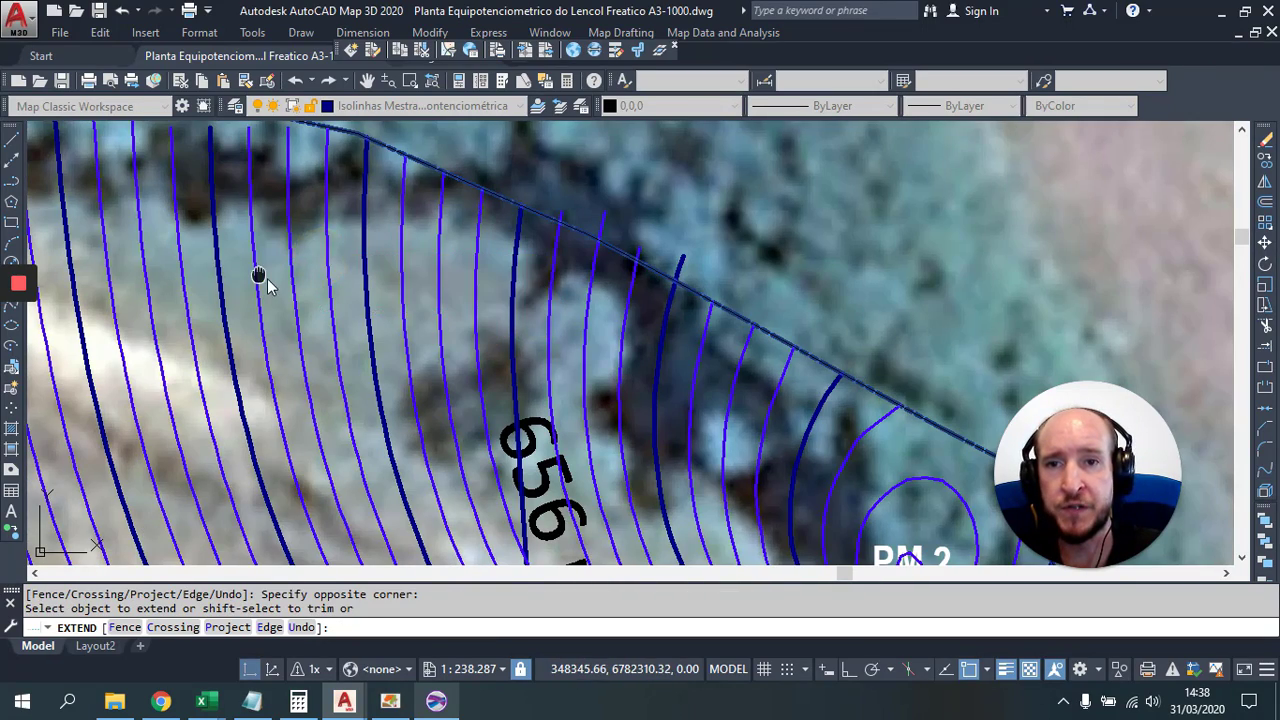
Step: Window-extend the further contour ends along the upper boundary
{"action": "left_click_drag", "start_coordinate": [330, 280], "coordinate": [600, 362]}
{"action": "left_click", "coordinate": [640, 360]}
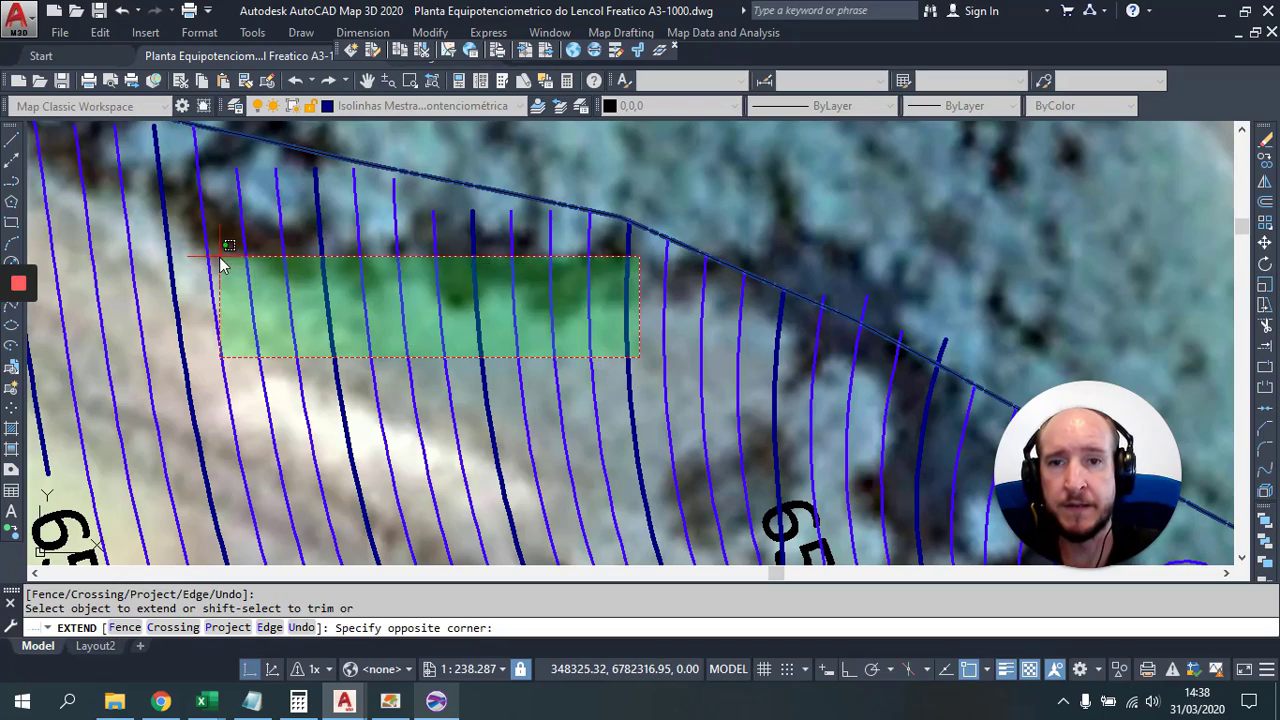
{"action": "left_click", "coordinate": [188, 228]}
{"action": "left_click_drag", "start_coordinate": [310, 292], "coordinate": [743, 380]}
{"action": "left_click", "coordinate": [650, 389]}
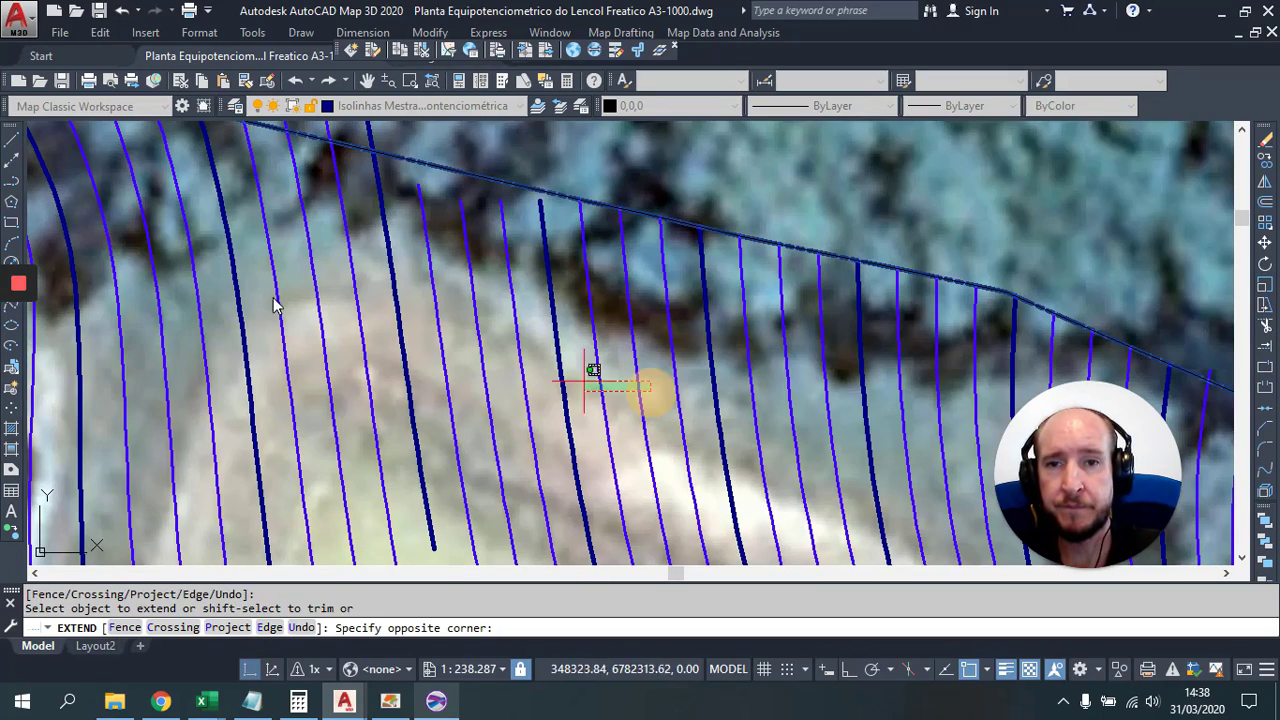
{"action": "left_click", "coordinate": [85, 275]}
{"action": "scroll", "coordinate": [108, 271], "scroll_direction": "down", "scroll_amount": 2}
Step: Extend the contours around PM 3 and PM 4, then end EXTEND
{"action": "left_click_drag", "start_coordinate": [214, 280], "coordinate": [686, 376]}
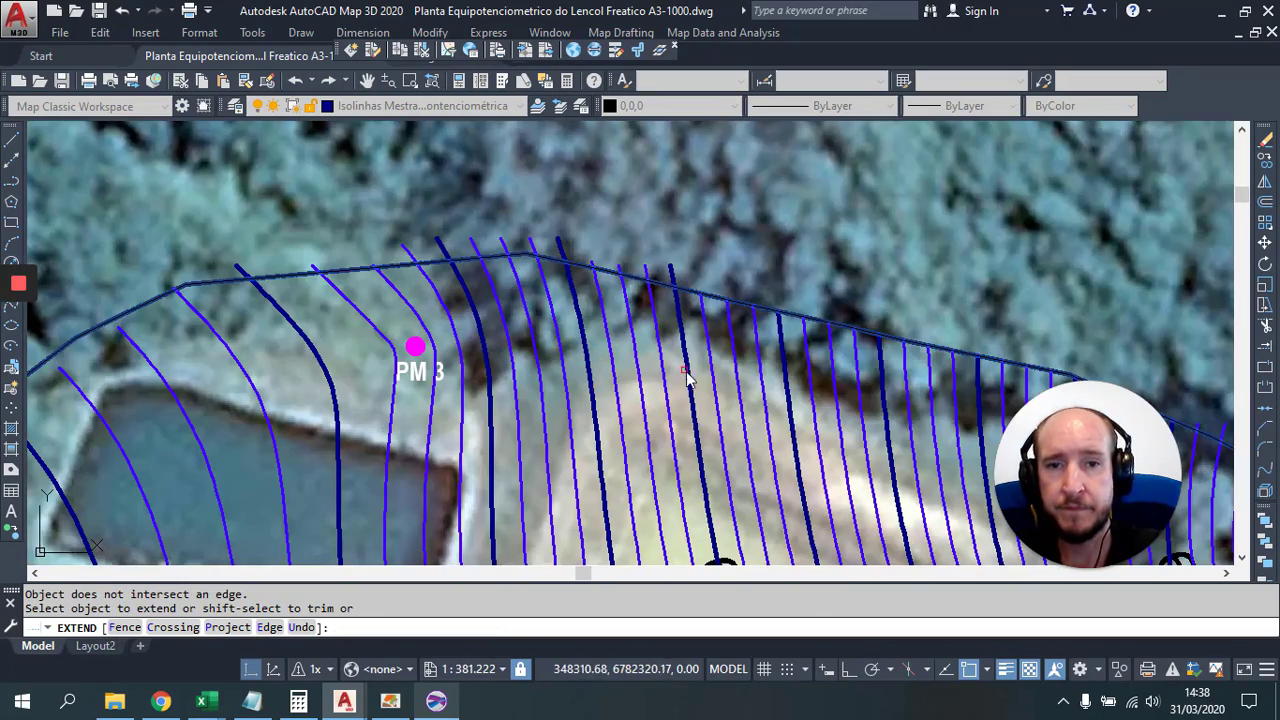
{"action": "left_click", "coordinate": [703, 398]}
{"action": "left_click", "coordinate": [480, 366]}
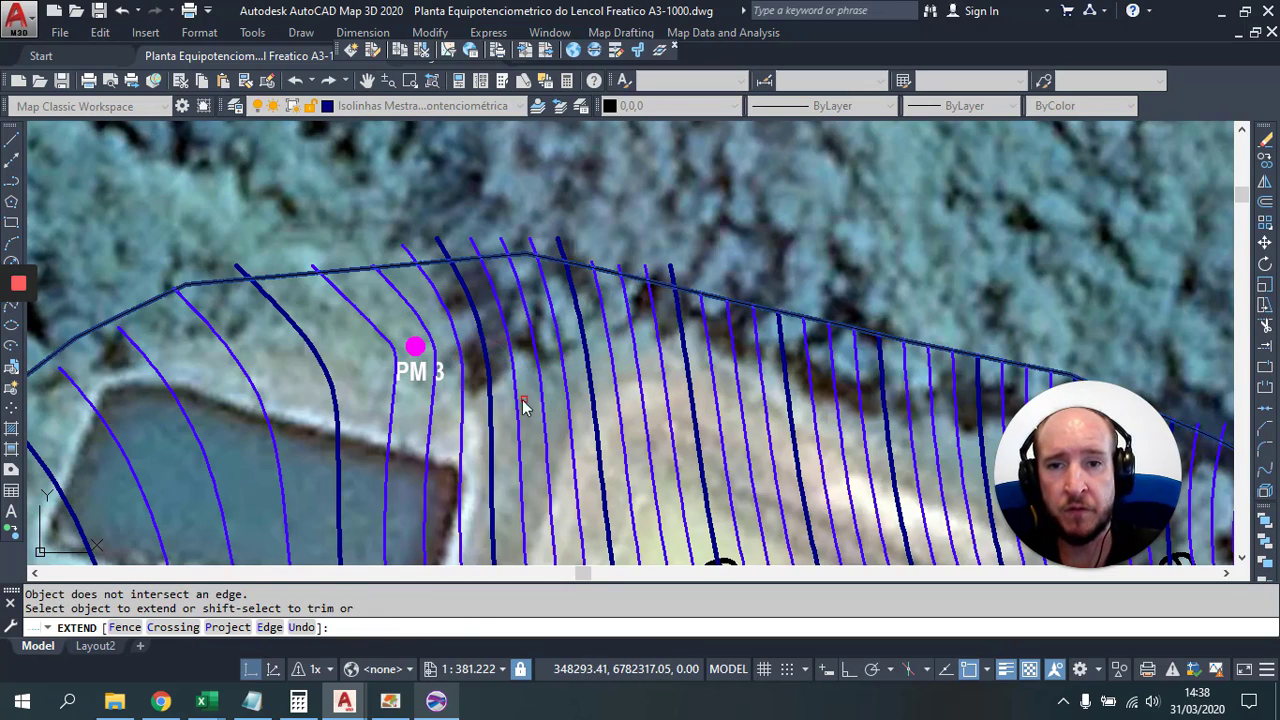
{"action": "left_click_drag", "start_coordinate": [318, 378], "coordinate": [487, 294]}
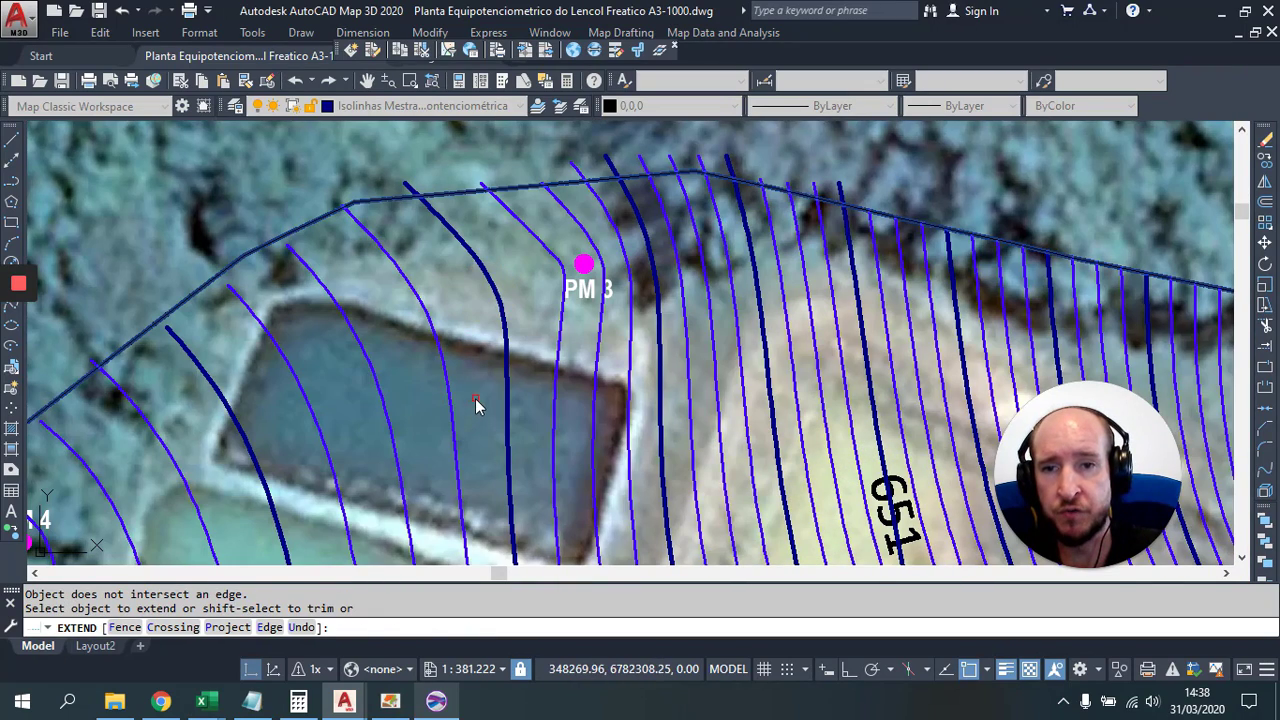
{"action": "left_click", "coordinate": [476, 405]}
{"action": "left_click", "coordinate": [167, 403]}
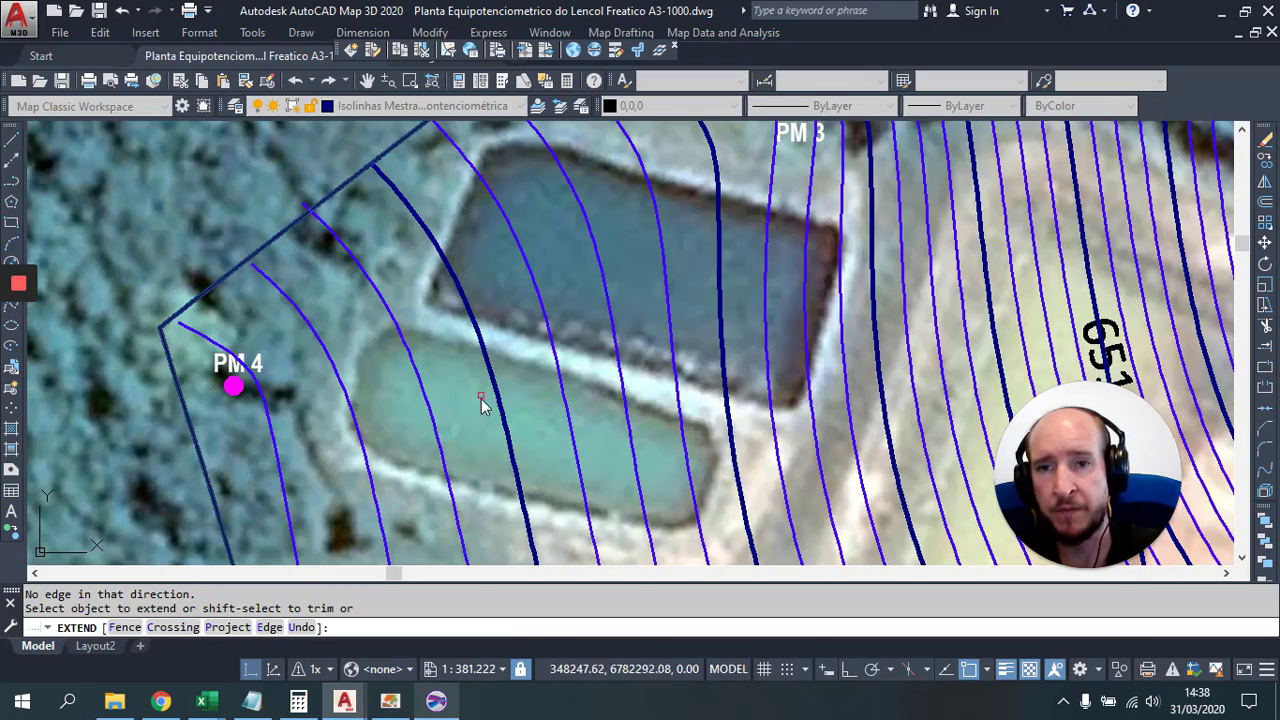
{"action": "left_click", "coordinate": [565, 468]}
{"action": "left_click", "coordinate": [263, 440]}
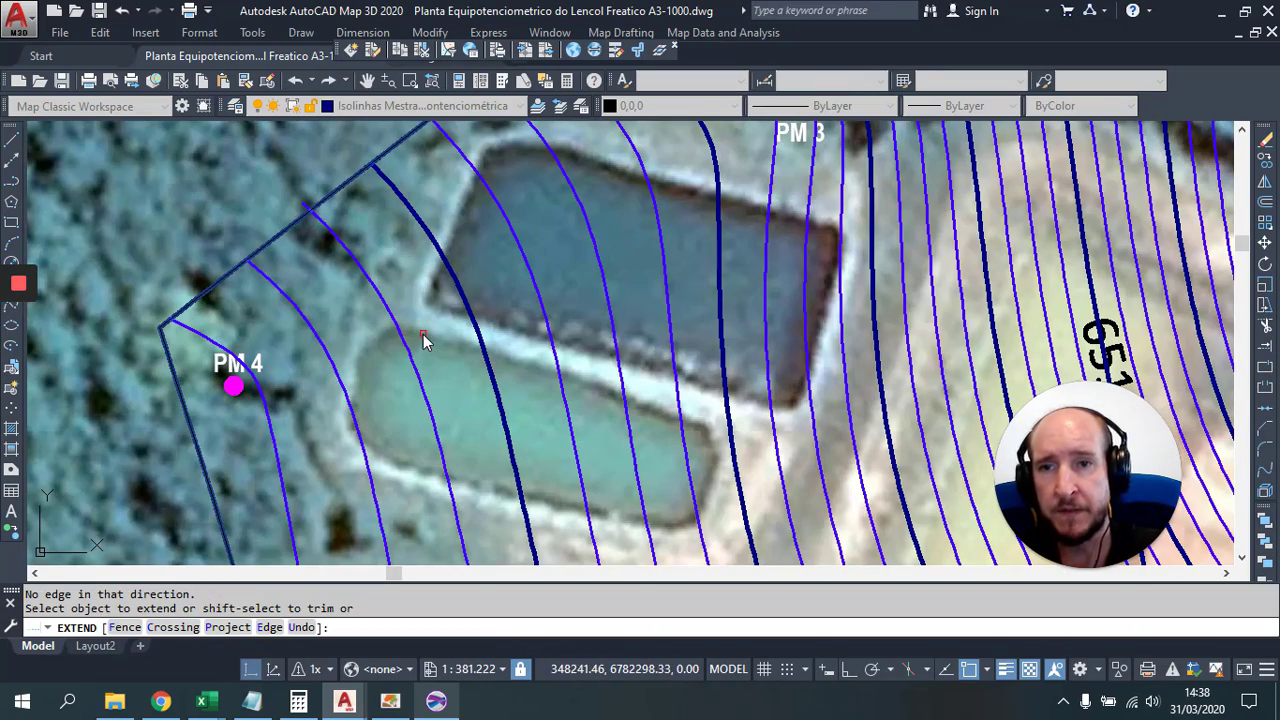
{"action": "key", "text": "Escape"}
Step: Select the boundary polyline and use EXTRIM to cut away contours outside it
{"action": "scroll", "coordinate": [233, 250], "scroll_direction": "down", "scroll_amount": 5}
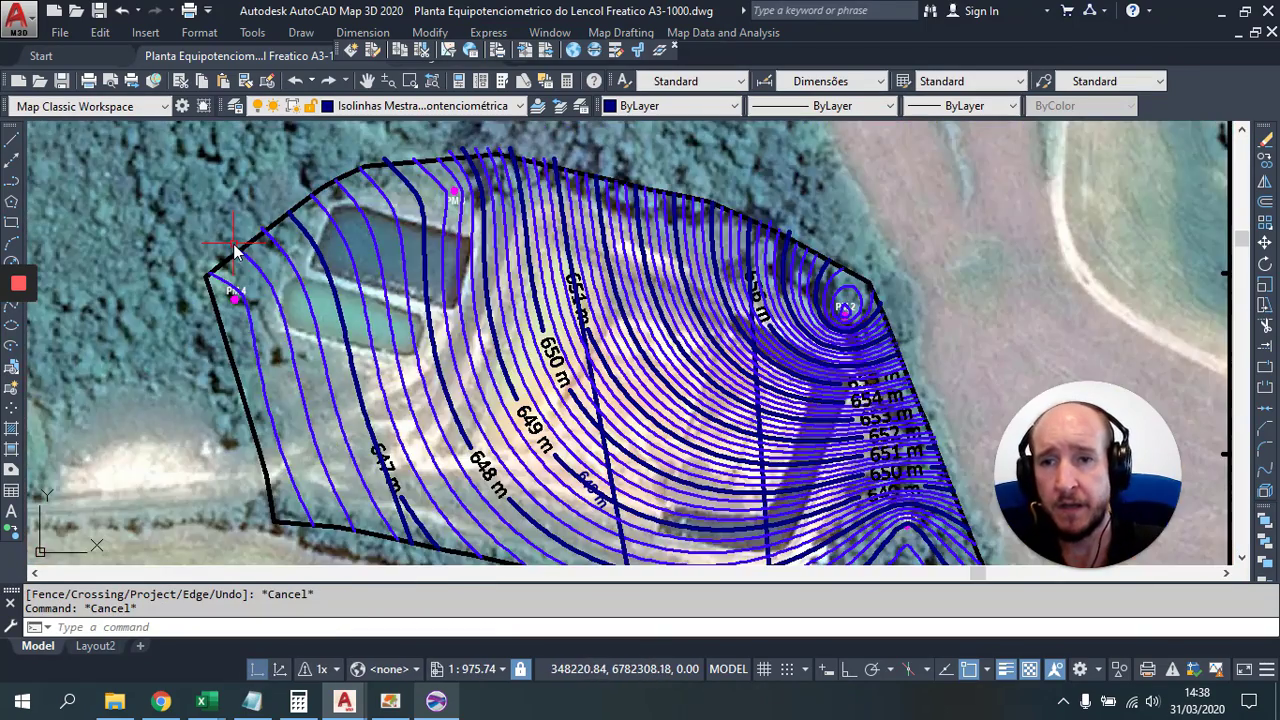
{"action": "scroll", "coordinate": [229, 272], "scroll_direction": "up", "scroll_amount": 5}
{"action": "left_click", "coordinate": [251, 246]}
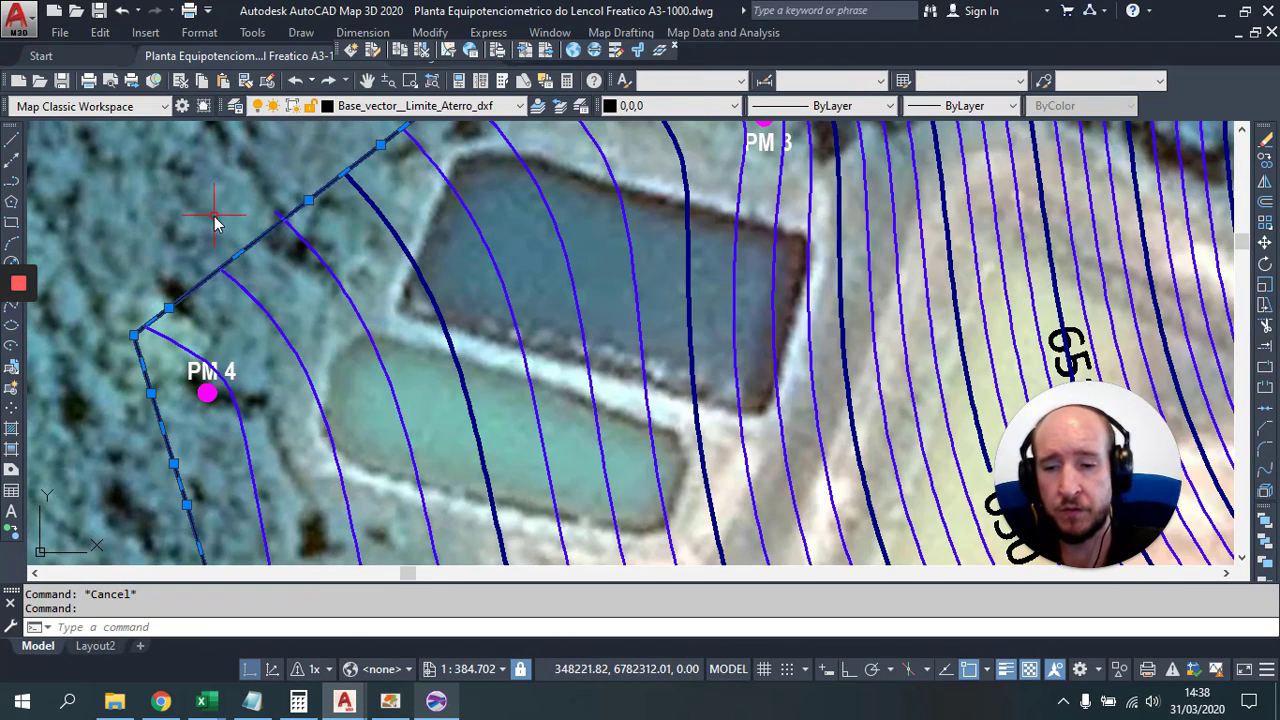
{"action": "type", "text": "e"}
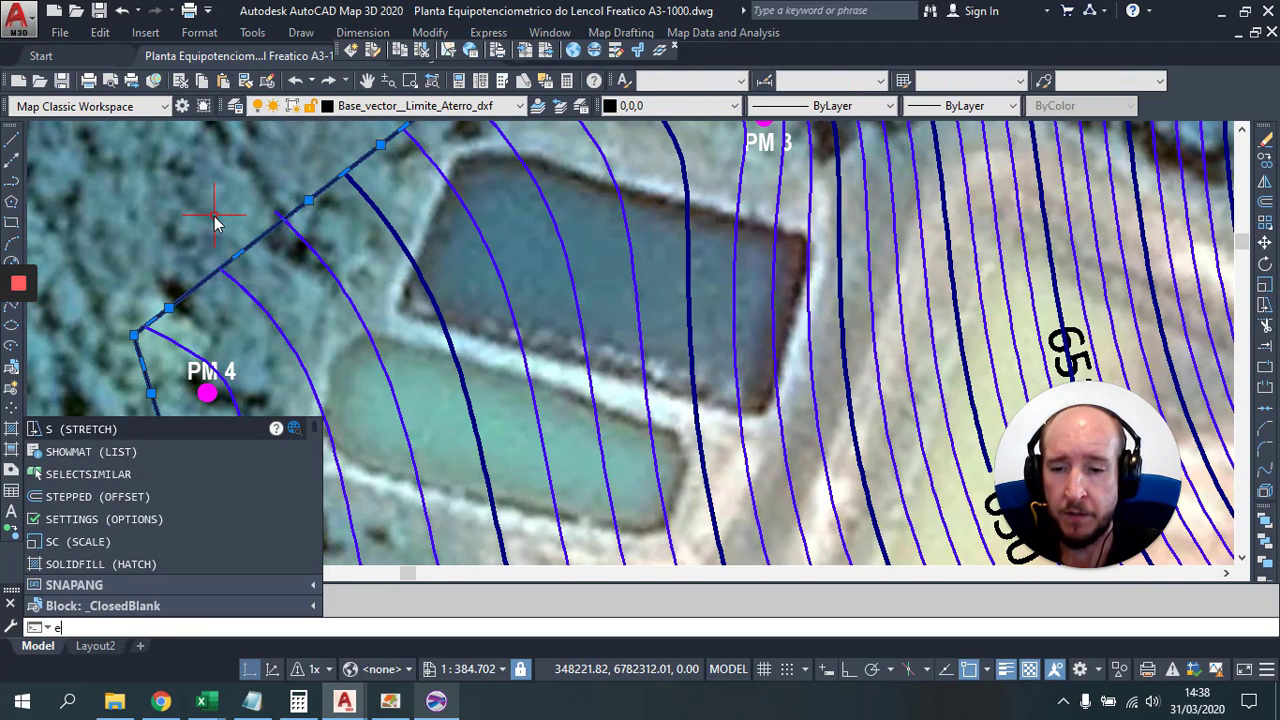
{"action": "type", "text": "xtr"}
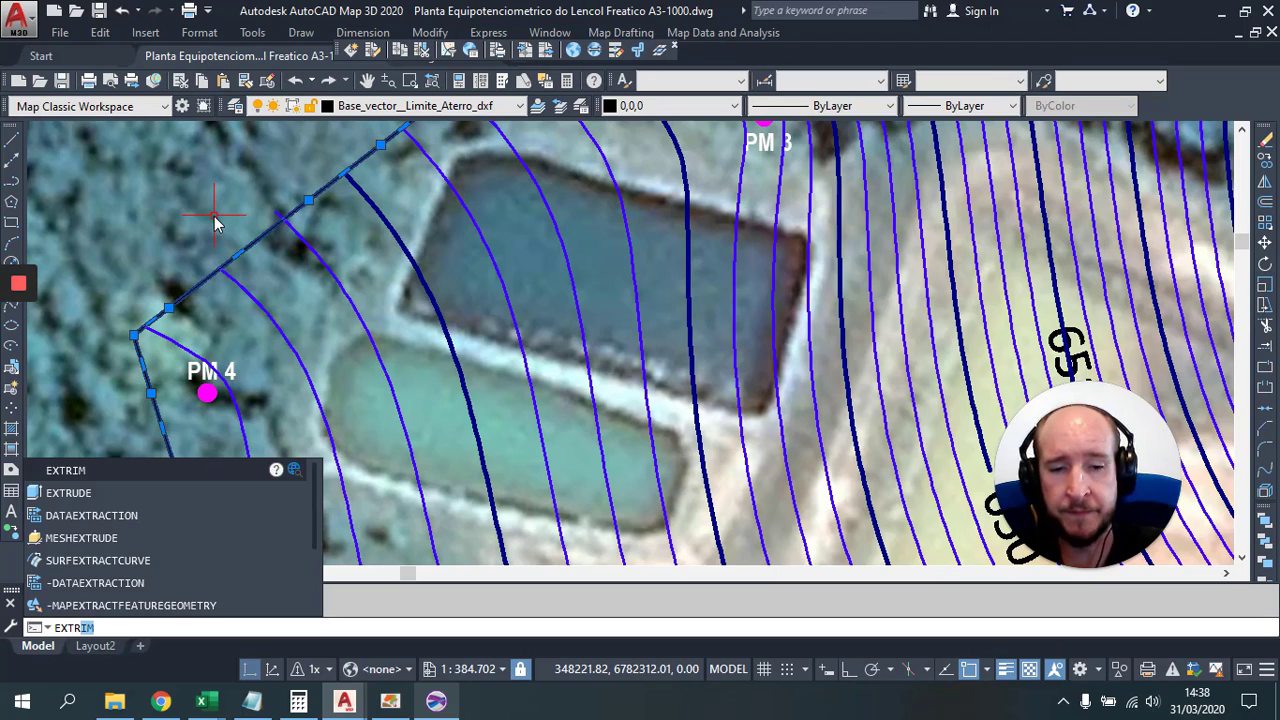
{"action": "key", "text": "Return"}
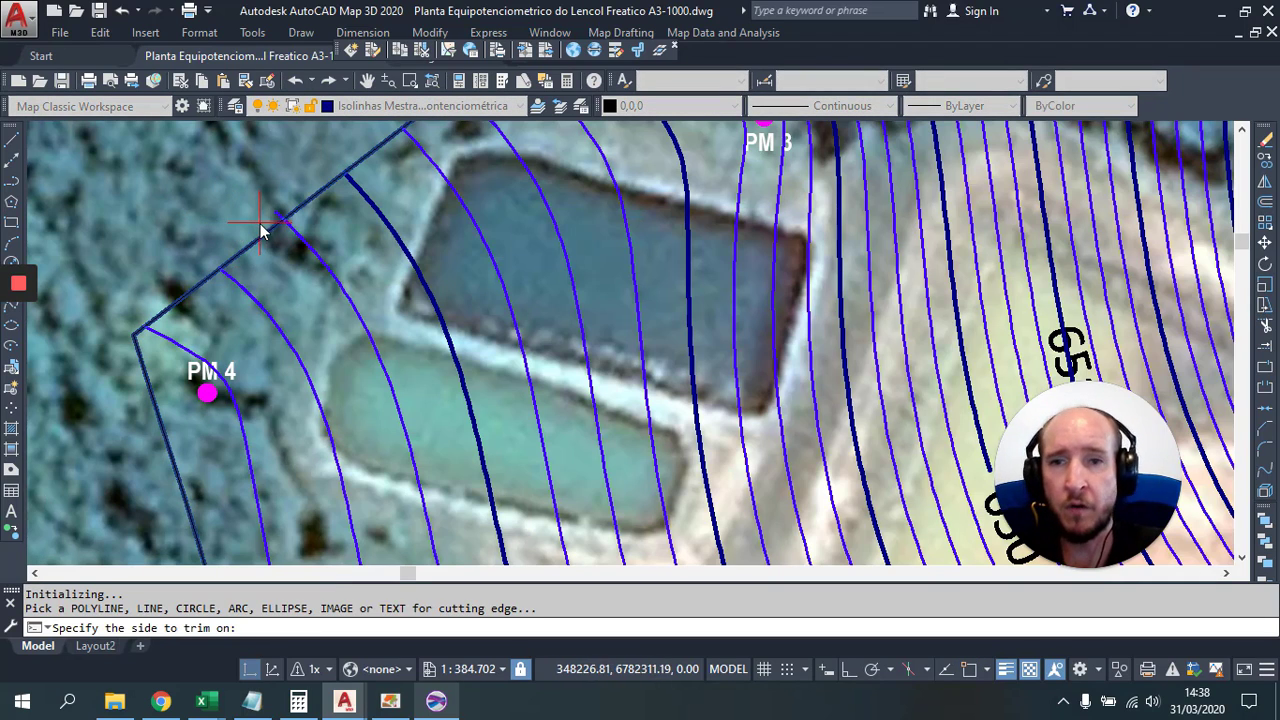
{"action": "left_click", "coordinate": [262, 224]}
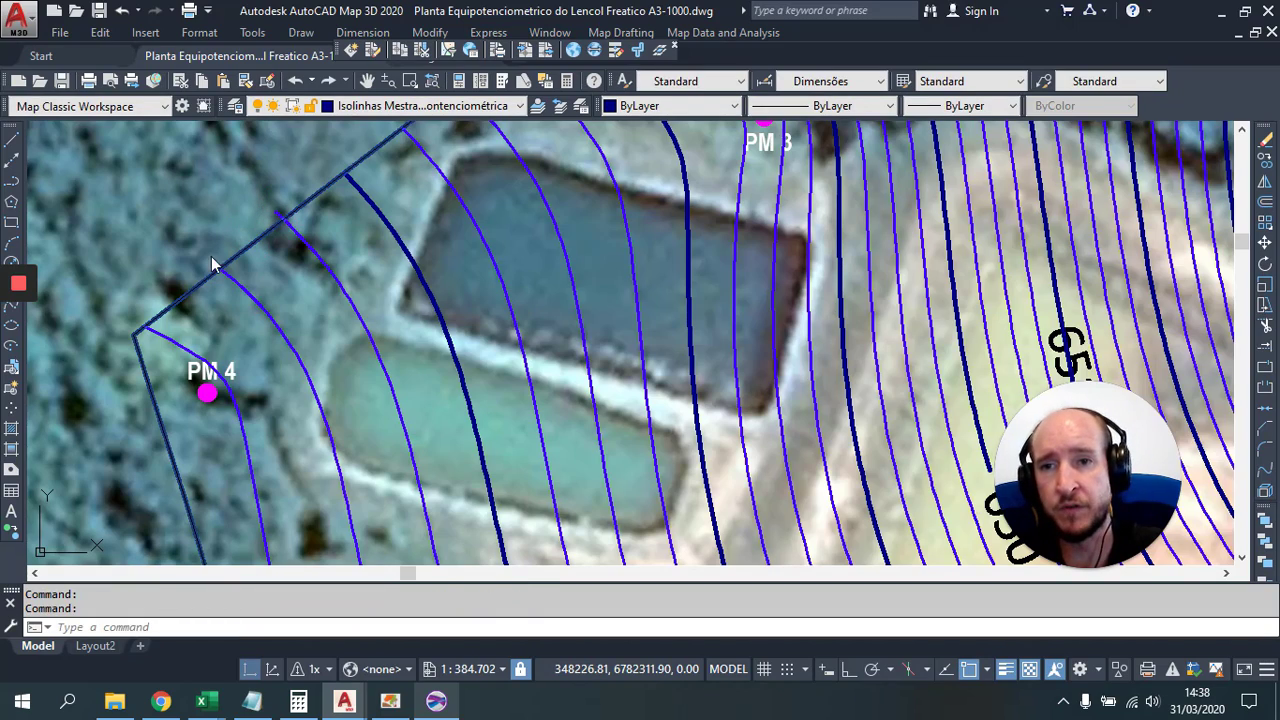
{"action": "key", "text": "Escape"}
{"action": "key", "text": "Escape"}
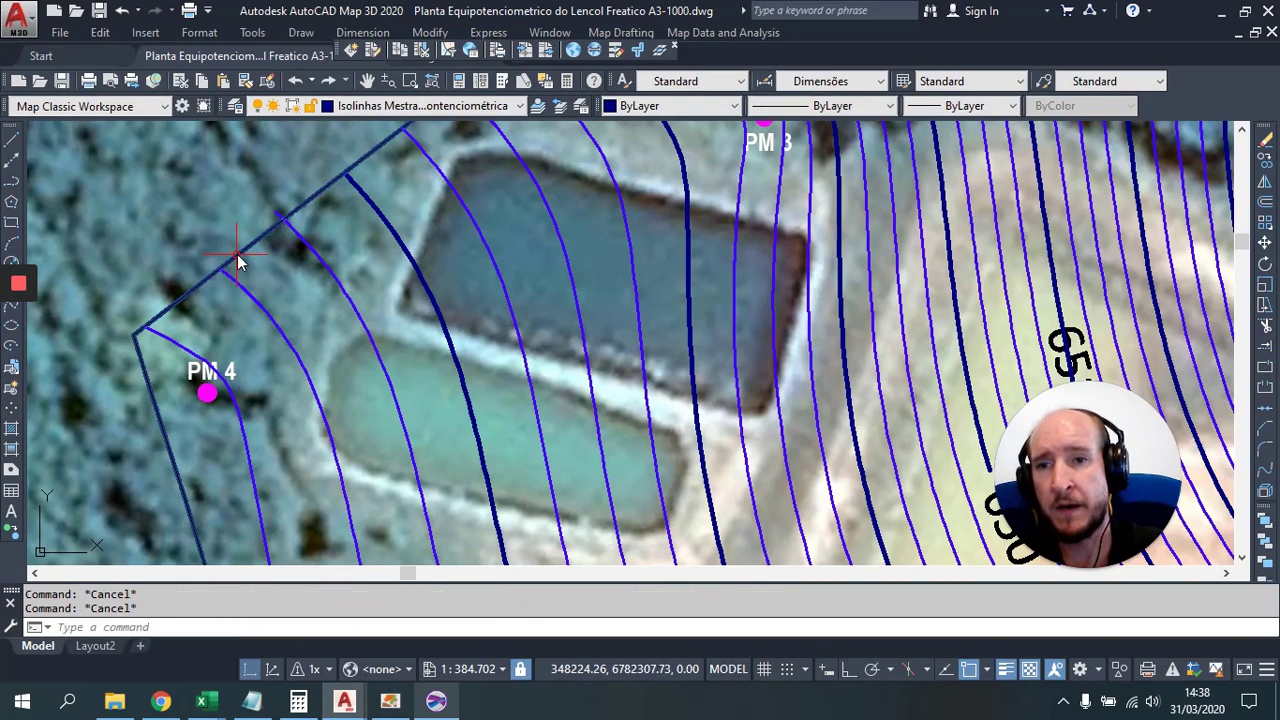
Step: Select the boundary again and repeat EXTRIM for the northern edge
{"action": "scroll", "coordinate": [210, 245], "scroll_direction": "down", "scroll_amount": 1}
{"action": "left_click_drag", "start_coordinate": [206, 240], "coordinate": [396, 212]}
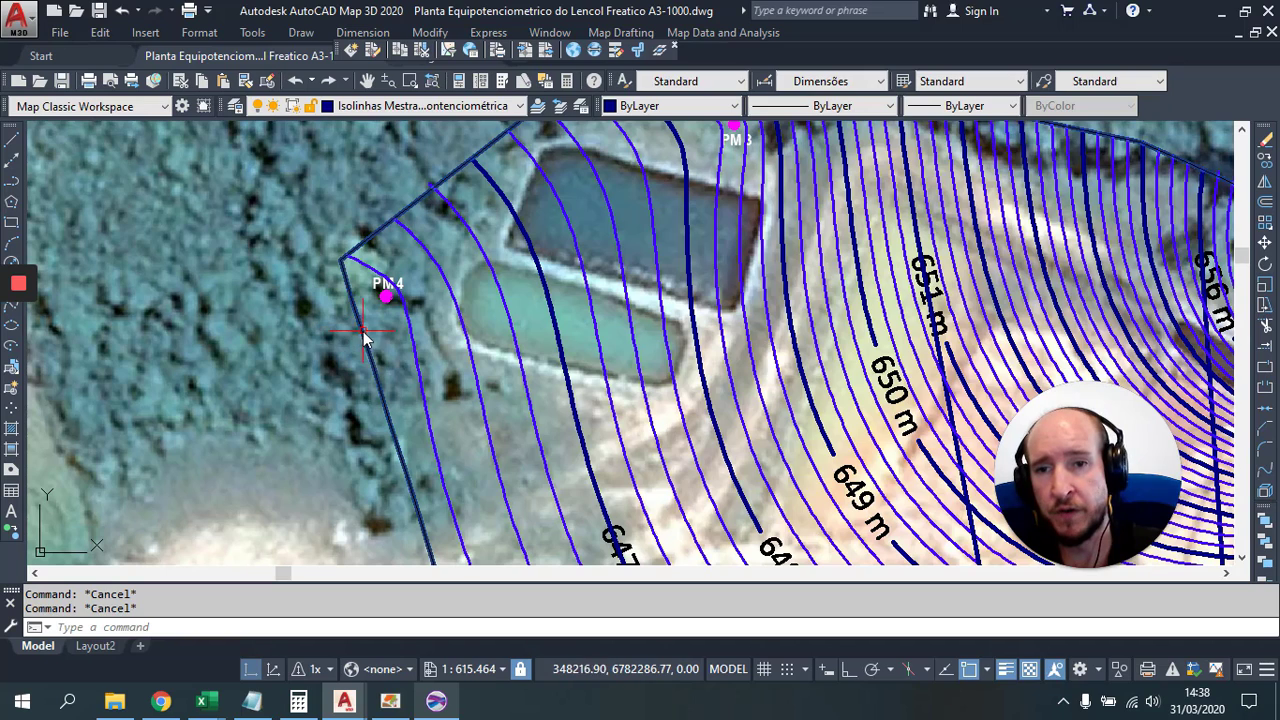
{"action": "left_click", "coordinate": [362, 336]}
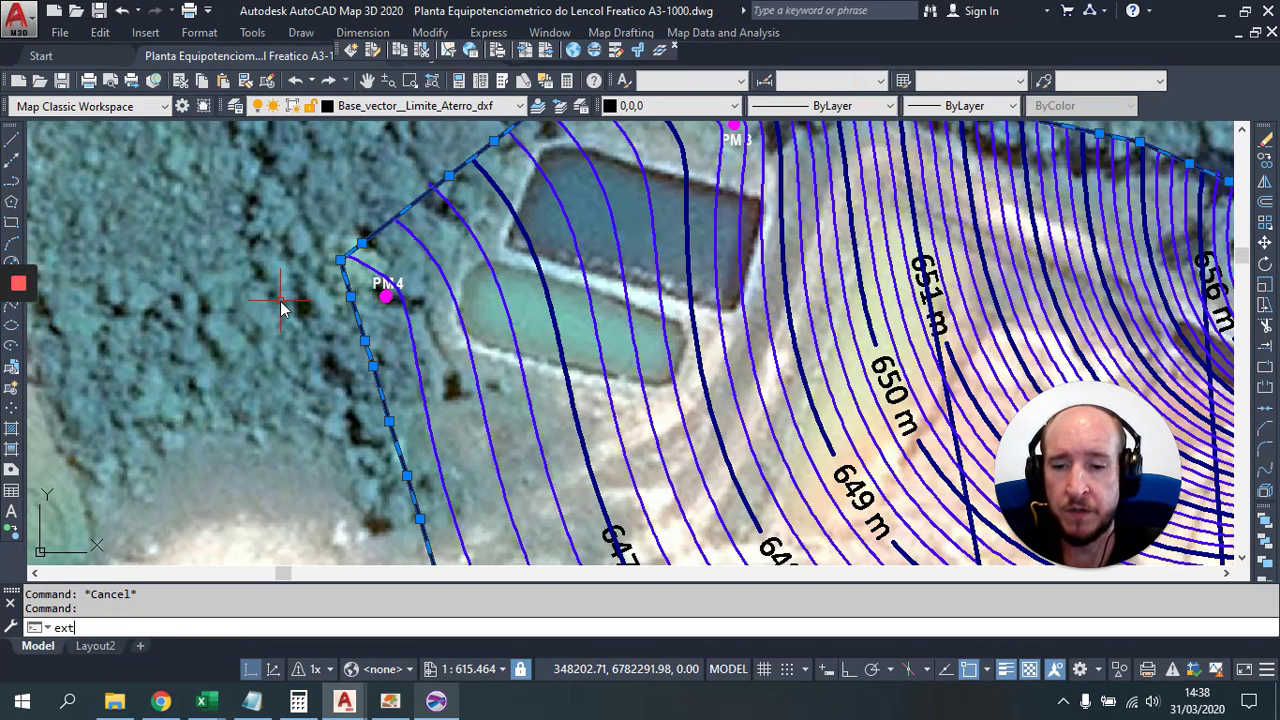
{"action": "key", "text": "Return"}
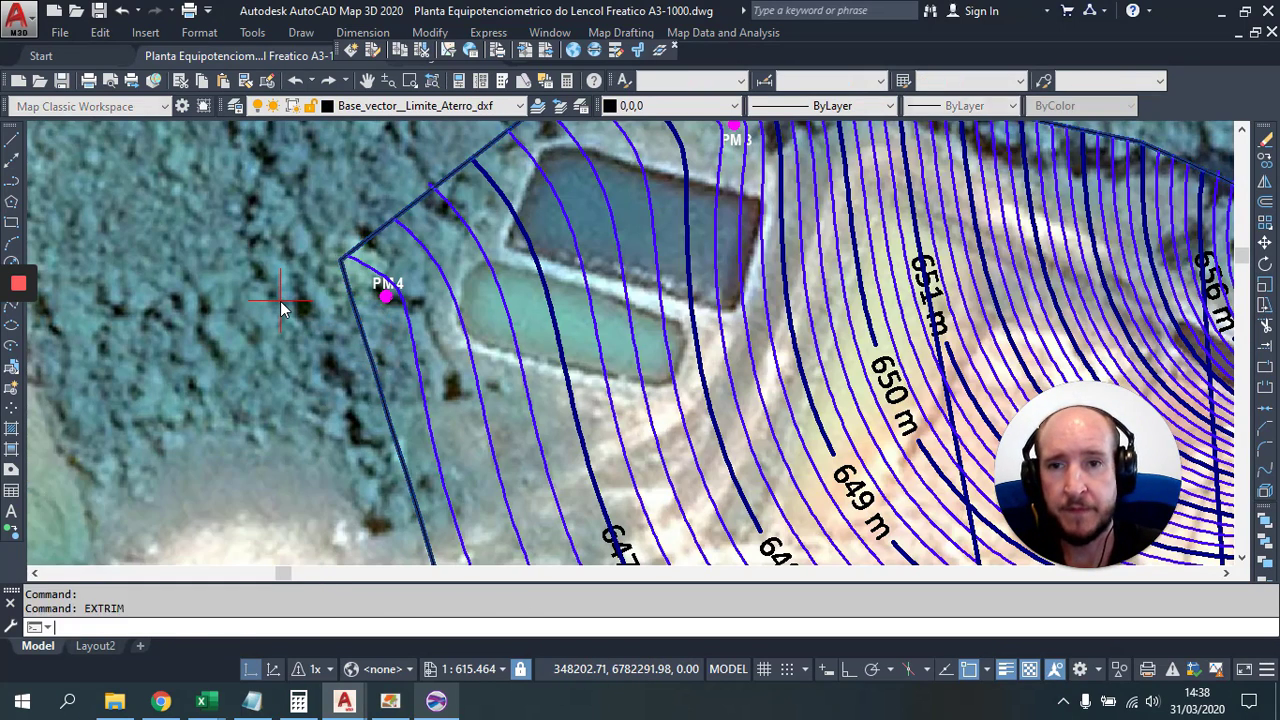
{"action": "left_click_drag", "start_coordinate": [391, 214], "coordinate": [280, 375]}
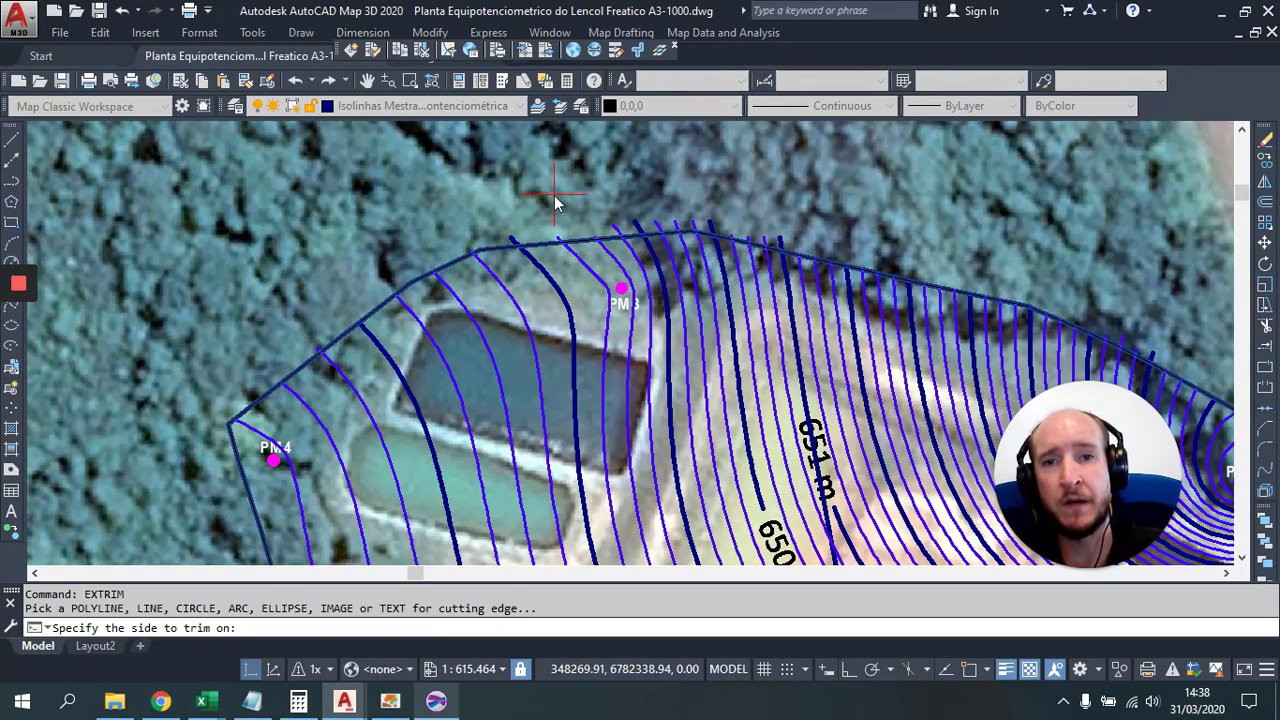
{"action": "scroll", "coordinate": [556, 203], "scroll_direction": "down", "scroll_amount": 3}
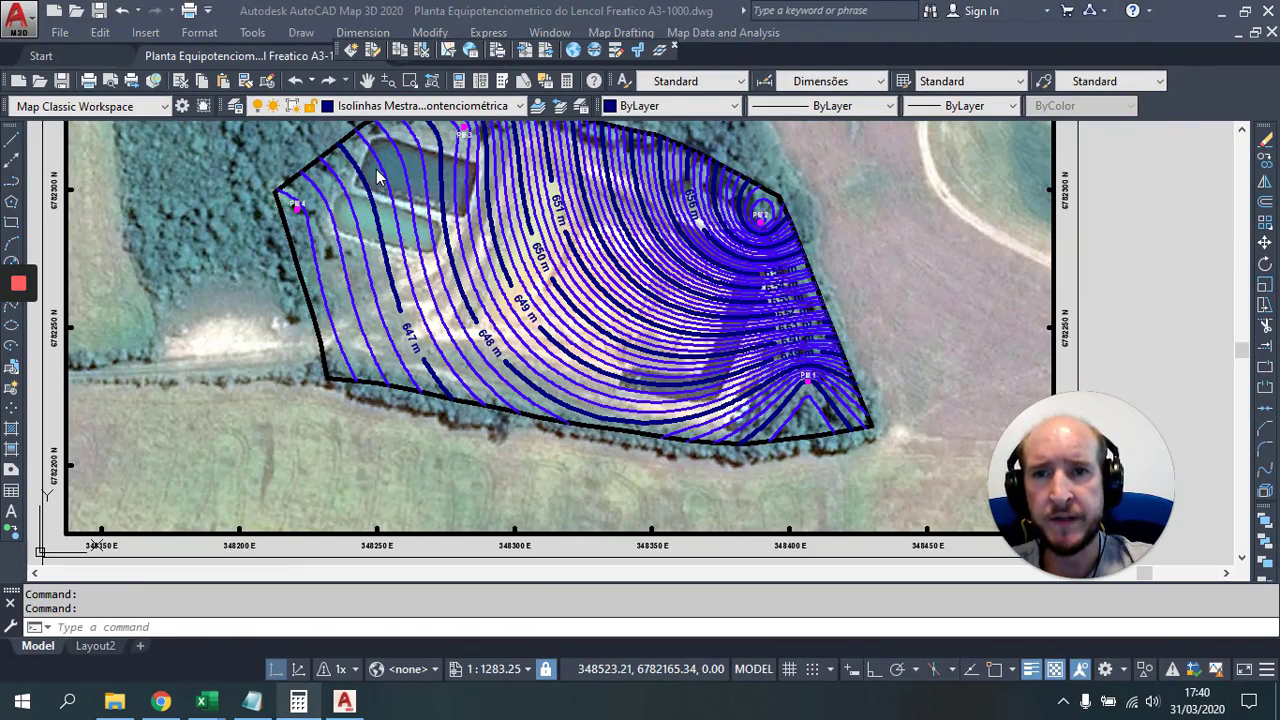
Step: Pan and zoom across the map from PM 3 to PM 2 and PM 4 to check the trimming
{"action": "left_click_drag", "start_coordinate": [409, 187], "coordinate": [497, 295]}
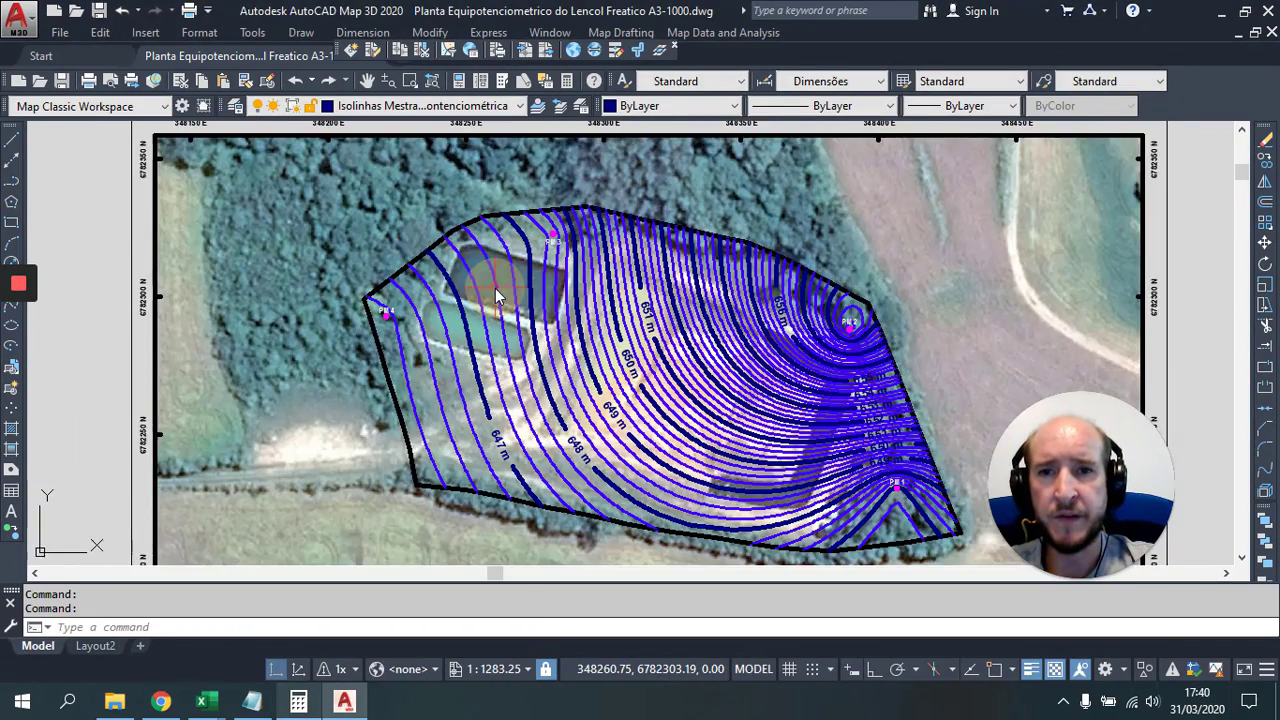
{"action": "scroll", "coordinate": [408, 218], "scroll_direction": "up", "scroll_amount": 6}
{"action": "left_click_drag", "start_coordinate": [701, 315], "coordinate": [329, 401]}
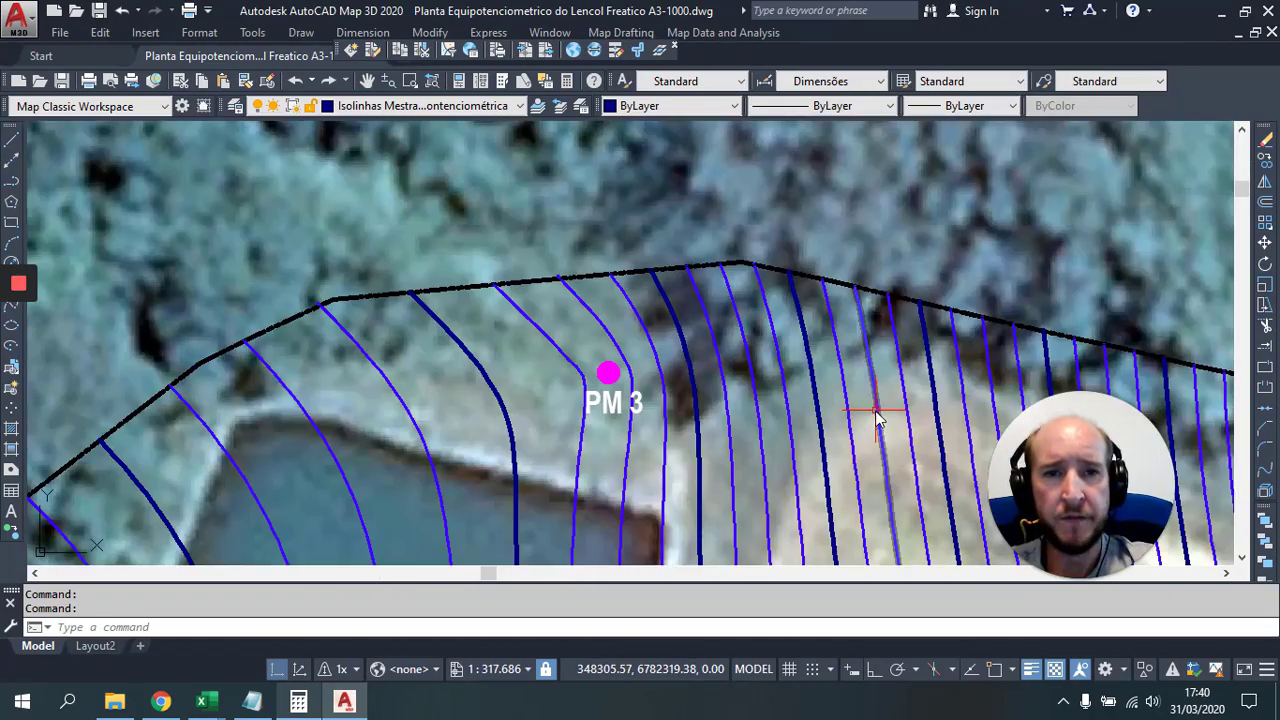
{"action": "left_click_drag", "start_coordinate": [876, 418], "coordinate": [249, 294]}
{"action": "mouse_move", "coordinate": [877, 437]}
{"action": "left_mouse_down"}
{"action": "mouse_move", "coordinate": [496, 320]}
{"action": "mouse_move", "coordinate": [551, 172]}
{"action": "mouse_move", "coordinate": [577, 163]}
{"action": "left_mouse_up"}
{"action": "scroll", "coordinate": [577, 163], "scroll_direction": "down", "scroll_amount": 2}
{"action": "left_click_drag", "start_coordinate": [507, 360], "coordinate": [710, 256]}
{"action": "left_click_drag", "start_coordinate": [309, 221], "coordinate": [528, 376]}
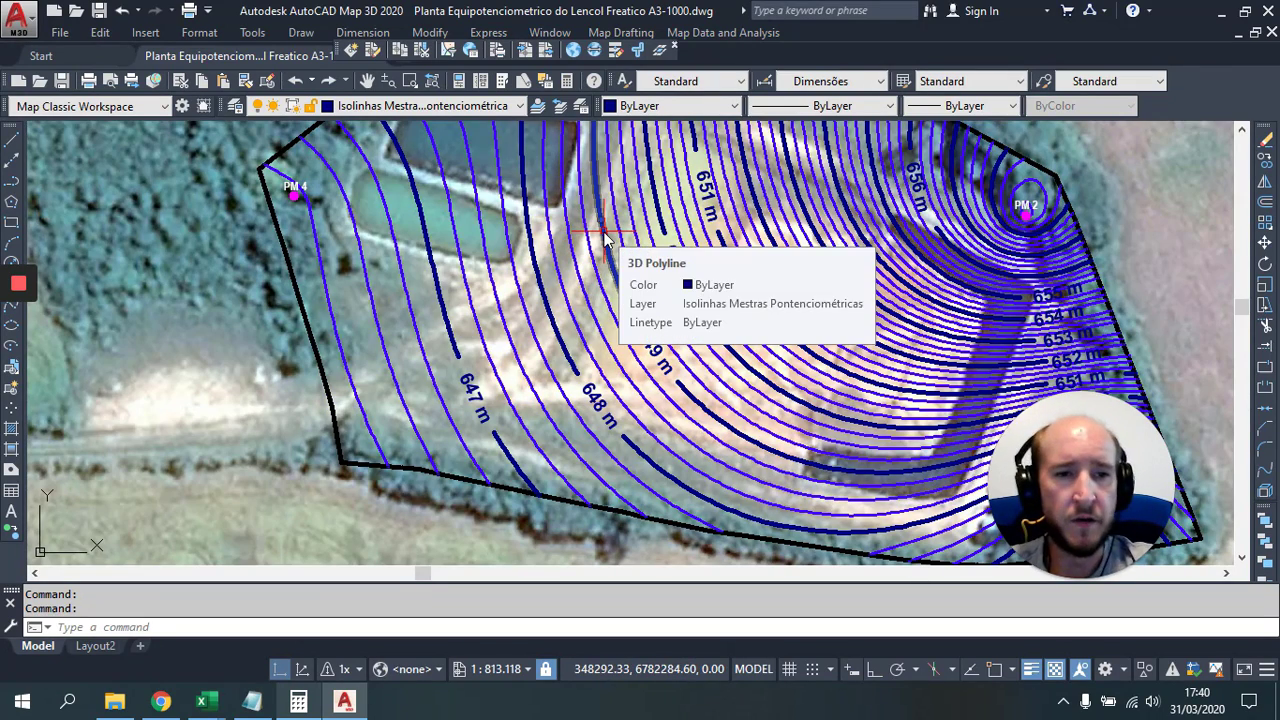
{"action": "scroll", "coordinate": [700, 300], "scroll_direction": "down", "scroll_amount": 2}
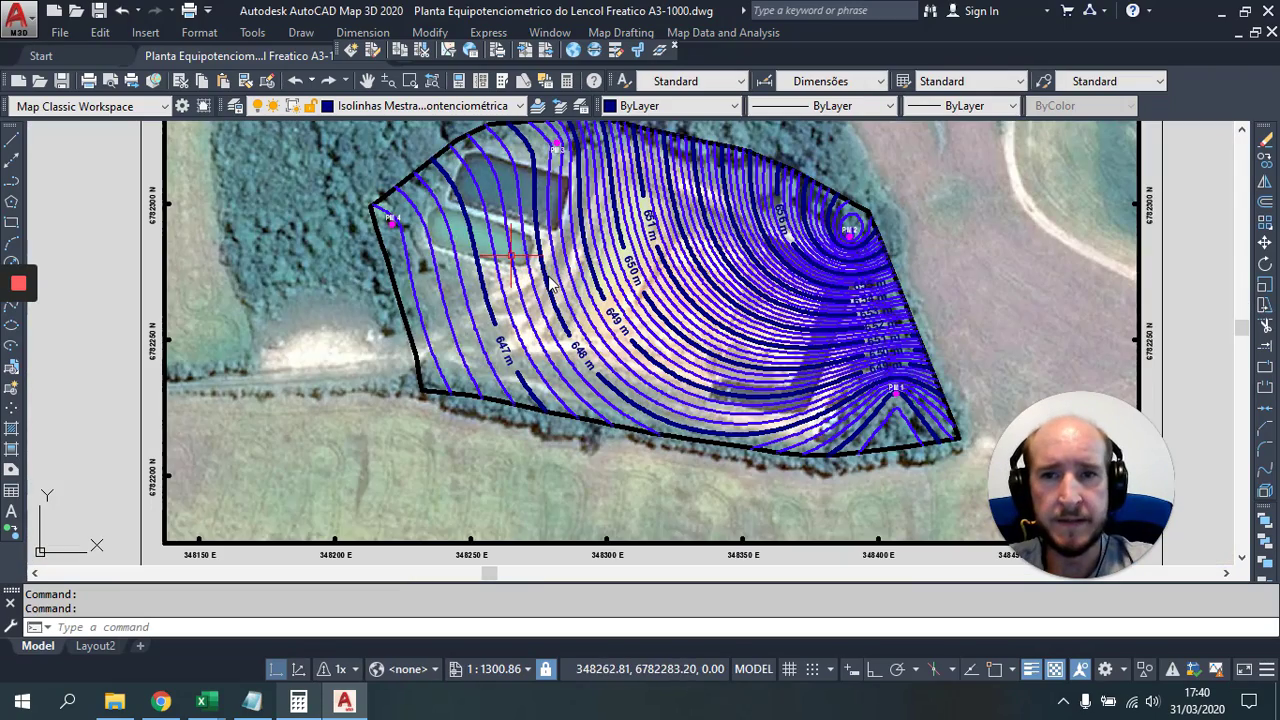
{"action": "scroll", "coordinate": [534, 302], "scroll_direction": "down", "scroll_amount": 1}
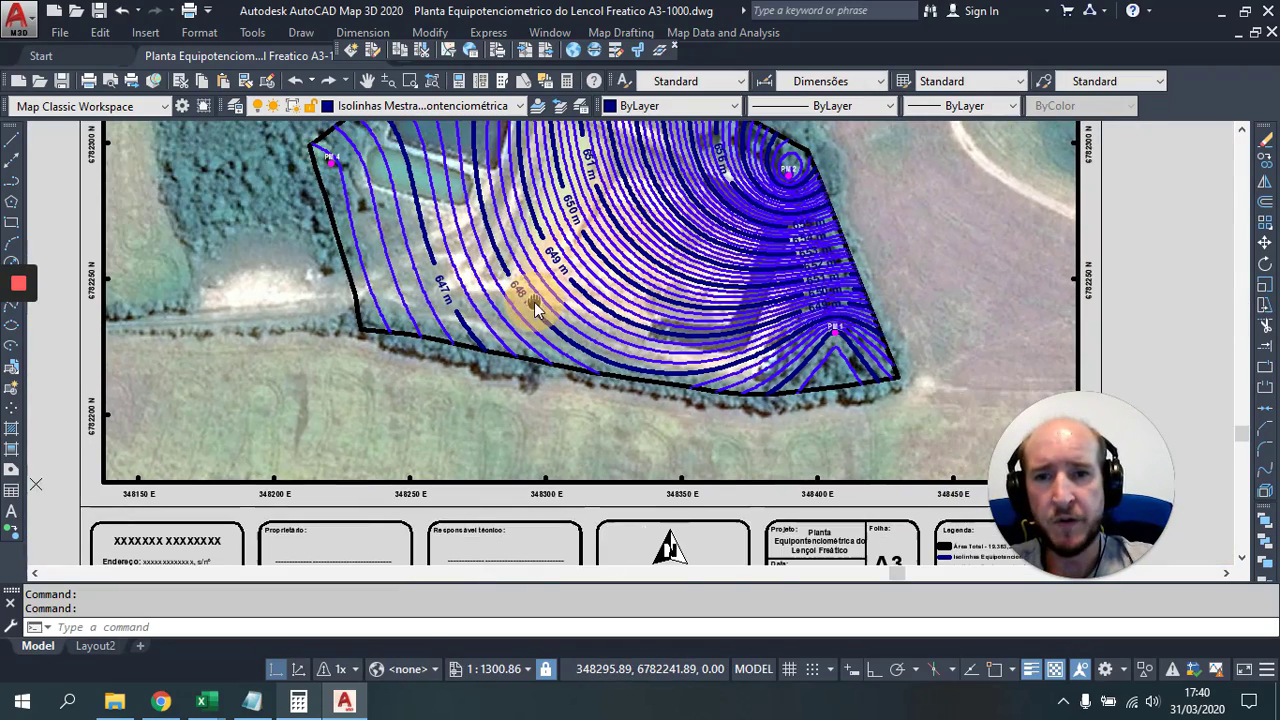
{"action": "scroll", "coordinate": [372, 268], "scroll_direction": "up", "scroll_amount": 1}
{"action": "scroll", "coordinate": [372, 268], "scroll_direction": "up", "scroll_amount": 2}
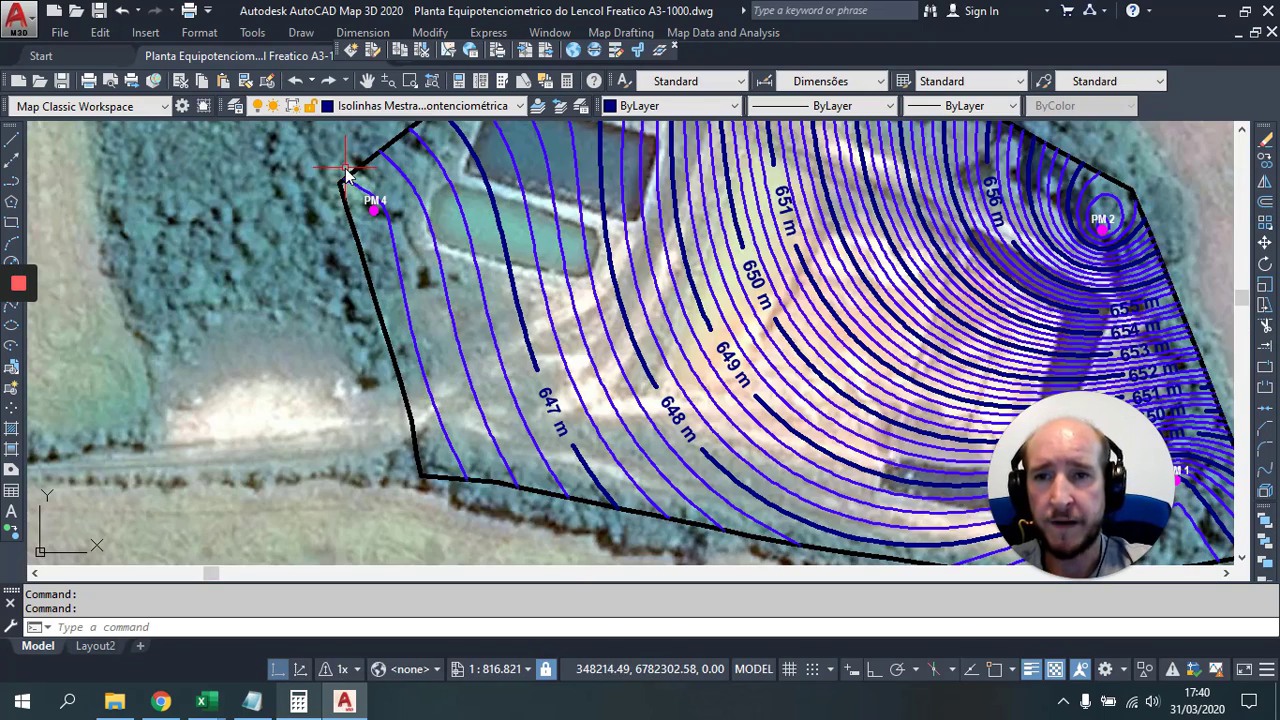
Step: Window-select the PM 4 marker, then clear the selection
{"action": "left_click", "coordinate": [306, 172]}
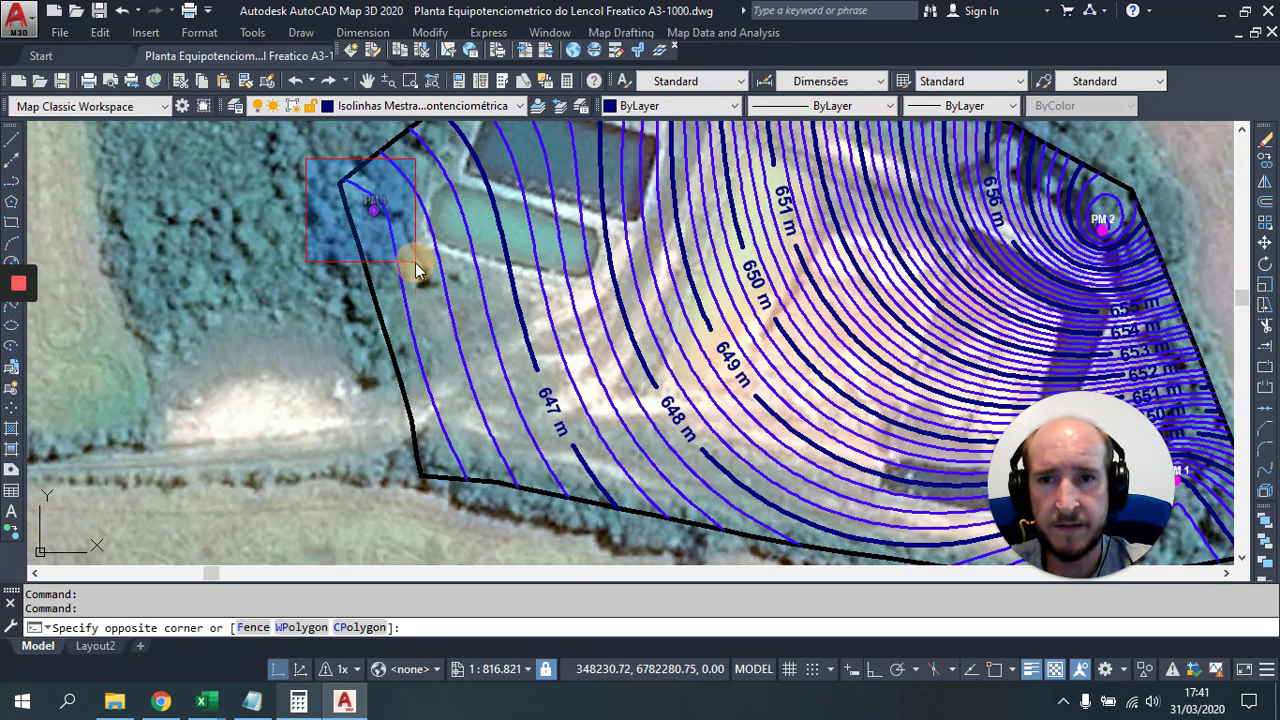
{"action": "left_click", "coordinate": [362, 254]}
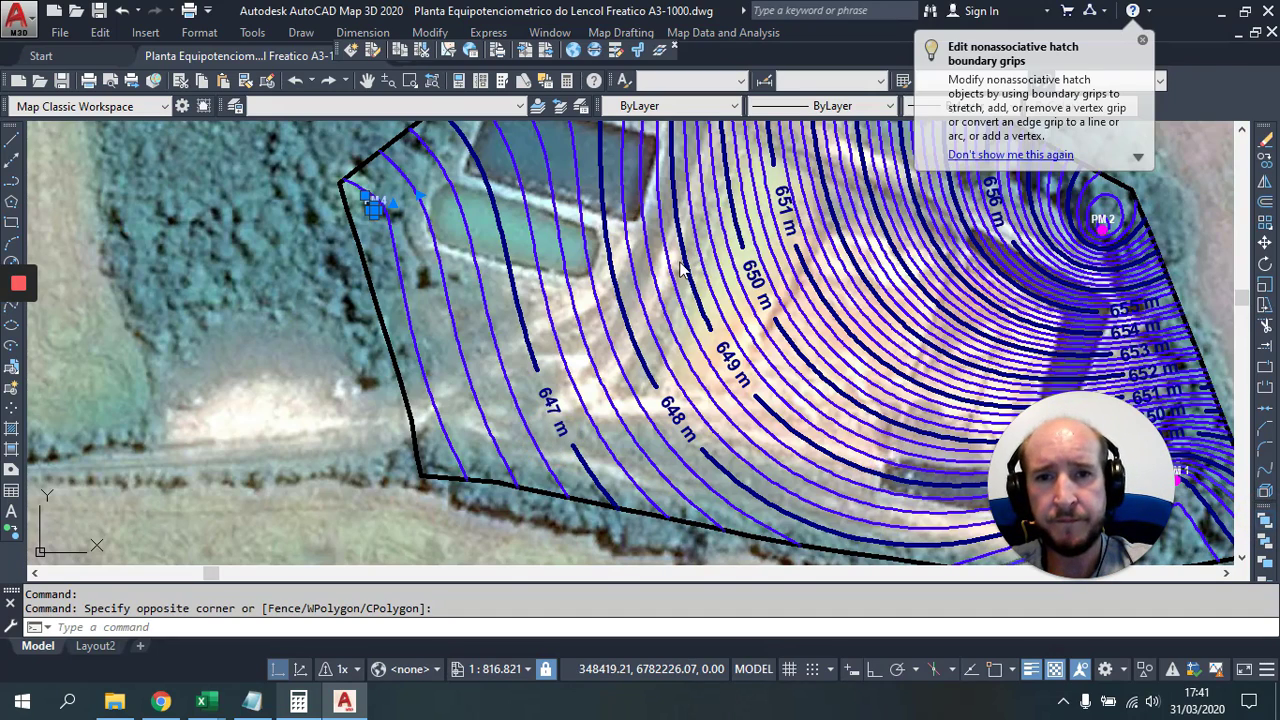
{"action": "scroll", "coordinate": [680, 268], "scroll_direction": "down", "scroll_amount": 3}
{"action": "key", "text": "Escape"}
Step: Select the PM 3 marker and set its draw order to Bring to Front
{"action": "left_click", "coordinate": [460, 210]}
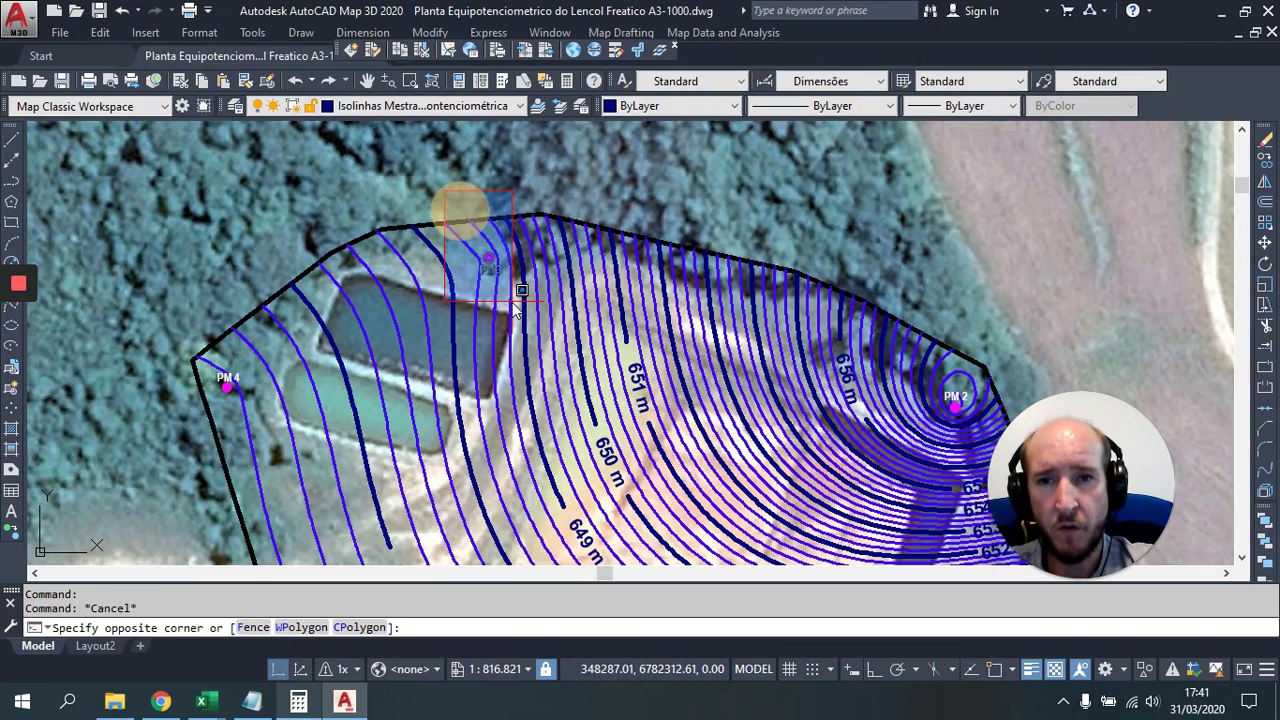
{"action": "left_click", "coordinate": [521, 292]}
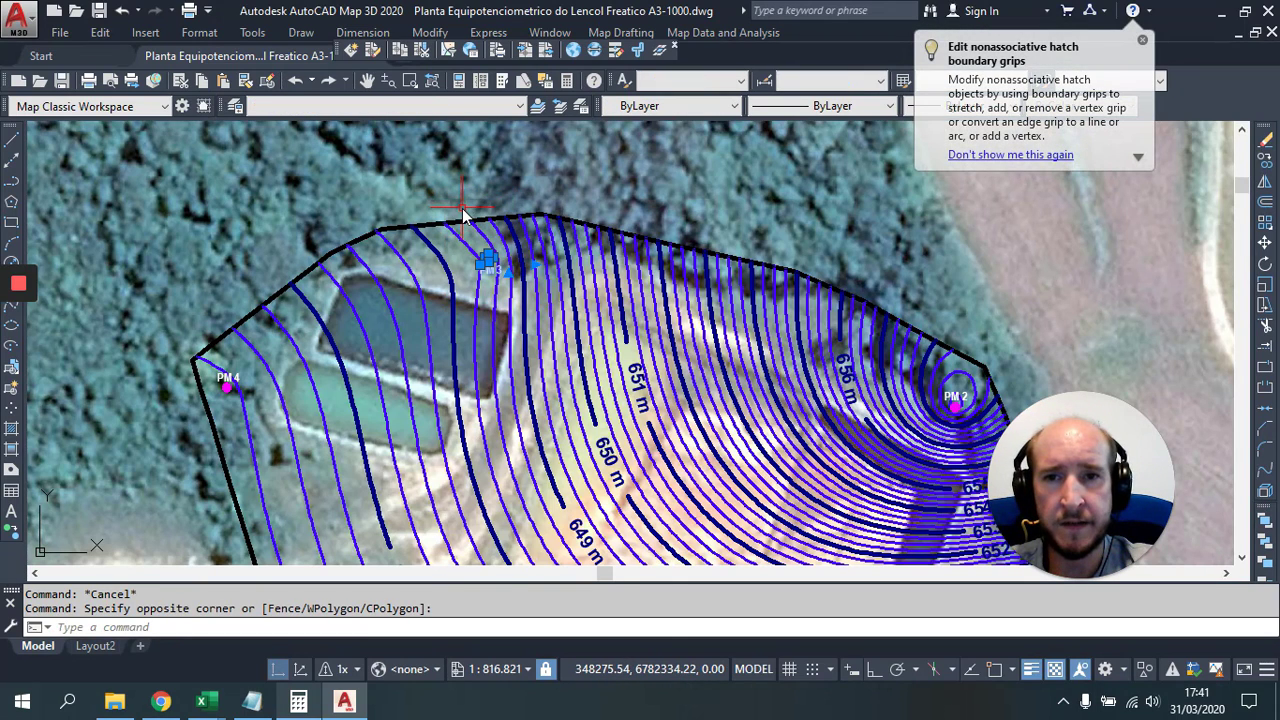
{"action": "right_click", "coordinate": [463, 215]}
{"action": "mouse_move", "coordinate": [545, 430]}
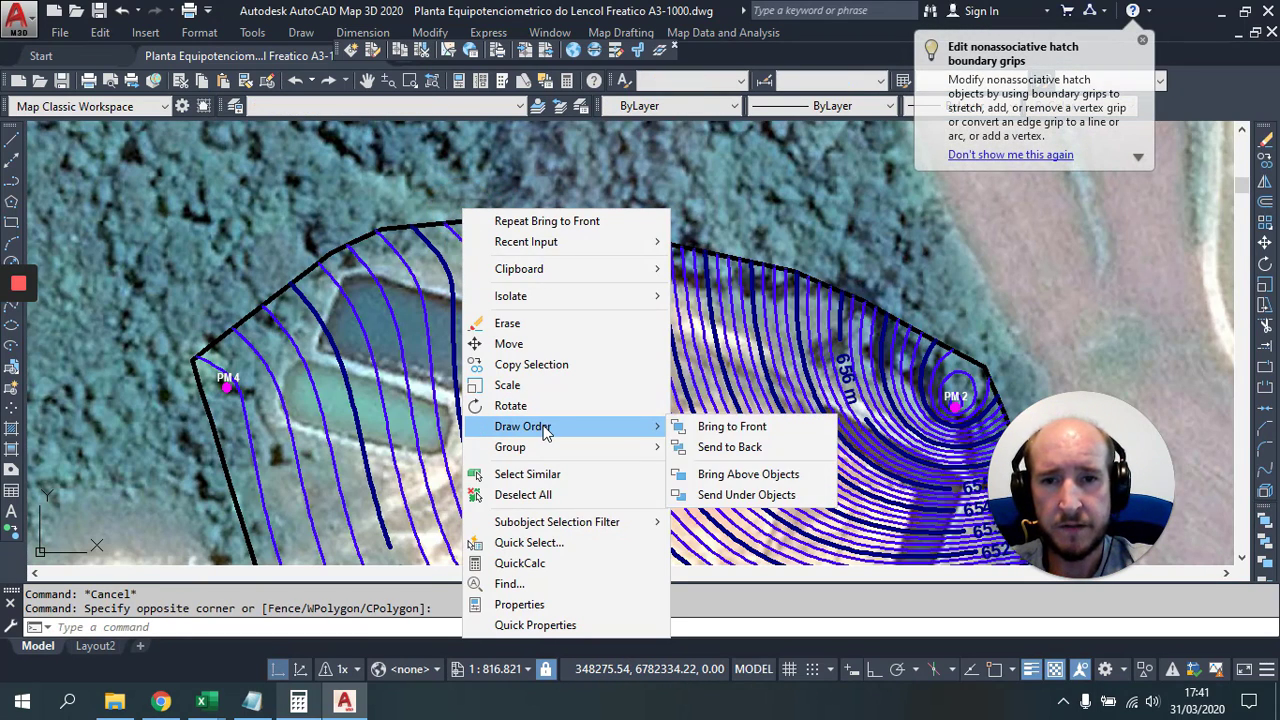
{"action": "left_click", "coordinate": [783, 432]}
{"action": "scroll", "coordinate": [636, 318], "scroll_direction": "down", "scroll_amount": 6}
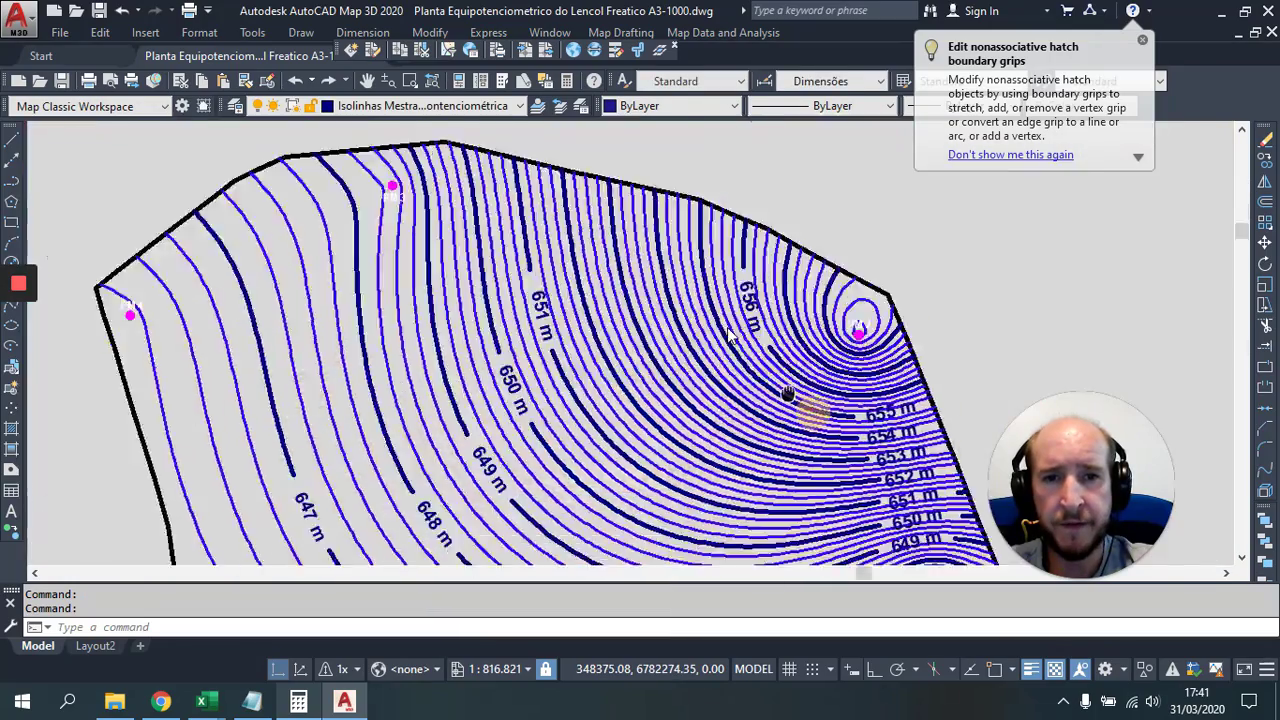
Step: Replace the name line in the Responsável técnico block with the engineer's full name
{"action": "left_click_drag", "start_coordinate": [636, 314], "coordinate": [793, 285]}
{"action": "scroll", "coordinate": [660, 397], "scroll_direction": "up", "scroll_amount": 6}
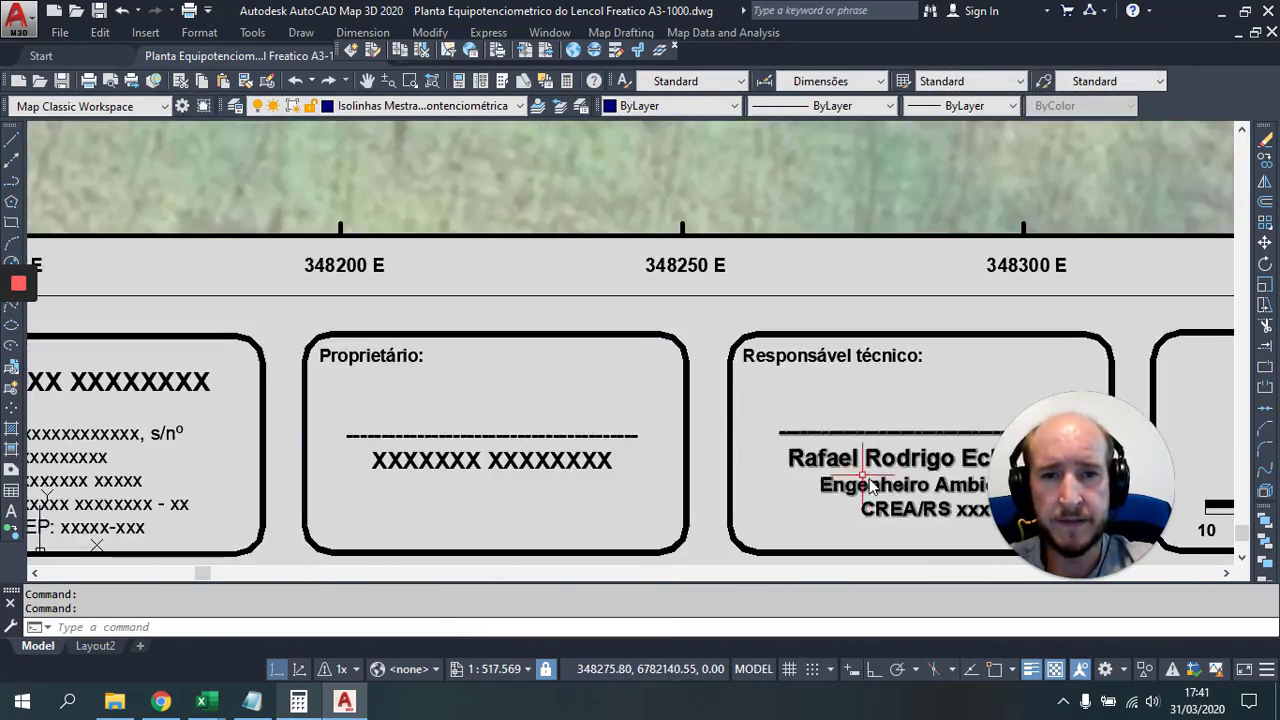
{"action": "left_click_drag", "start_coordinate": [866, 480], "coordinate": [335, 318]}
{"action": "scroll", "coordinate": [380, 310], "scroll_direction": "up", "scroll_amount": 2}
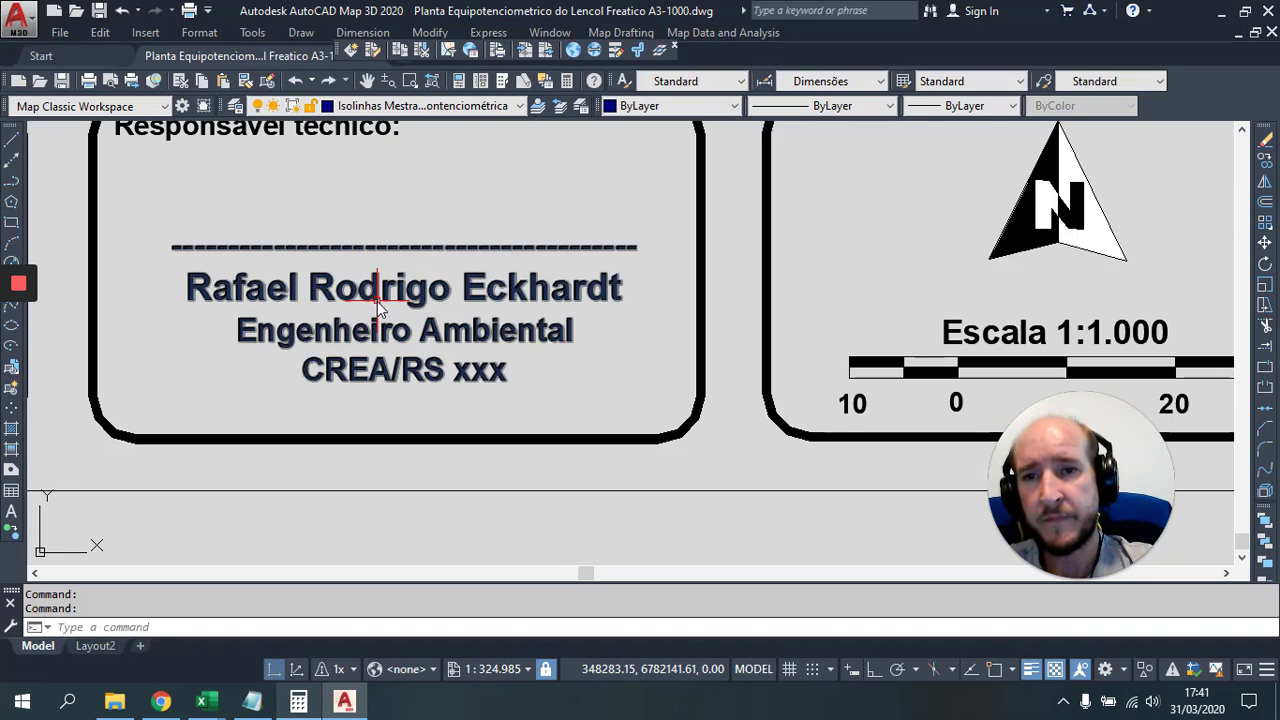
{"action": "left_click", "coordinate": [377, 299]}
{"action": "double_click", "coordinate": [614, 287]}
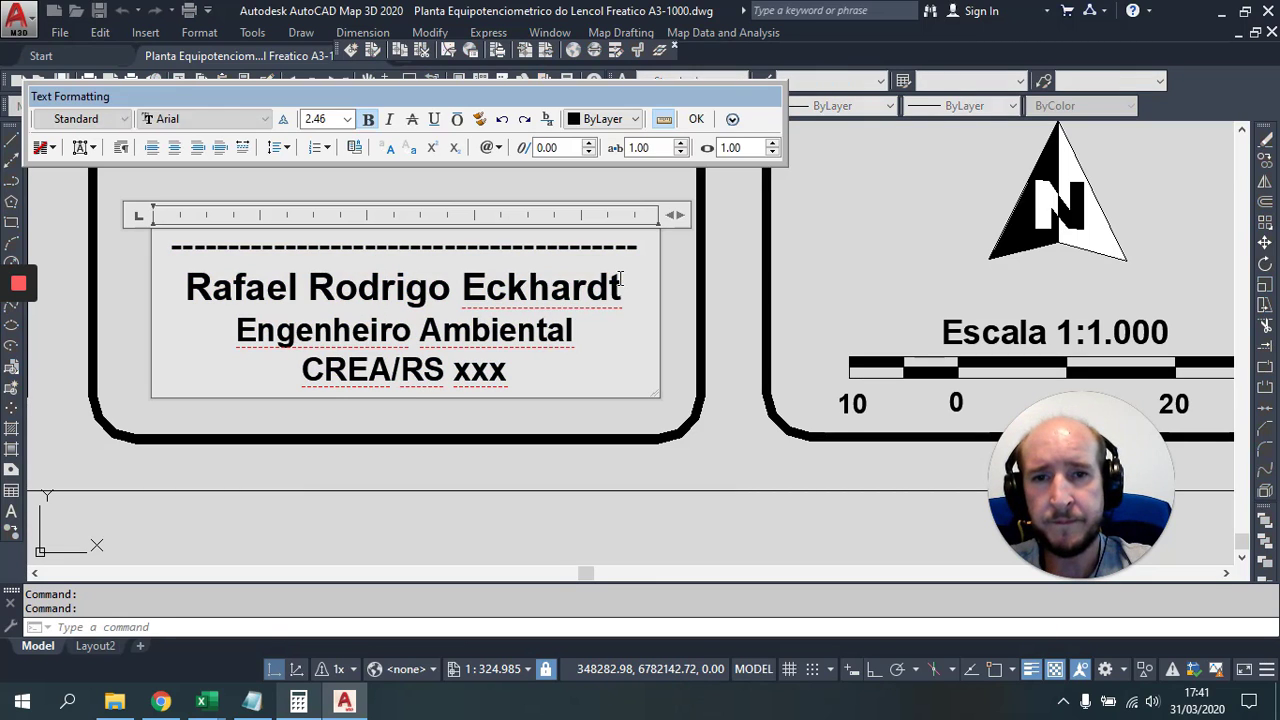
{"action": "left_click_drag", "start_coordinate": [621, 287], "coordinate": [189, 288]}
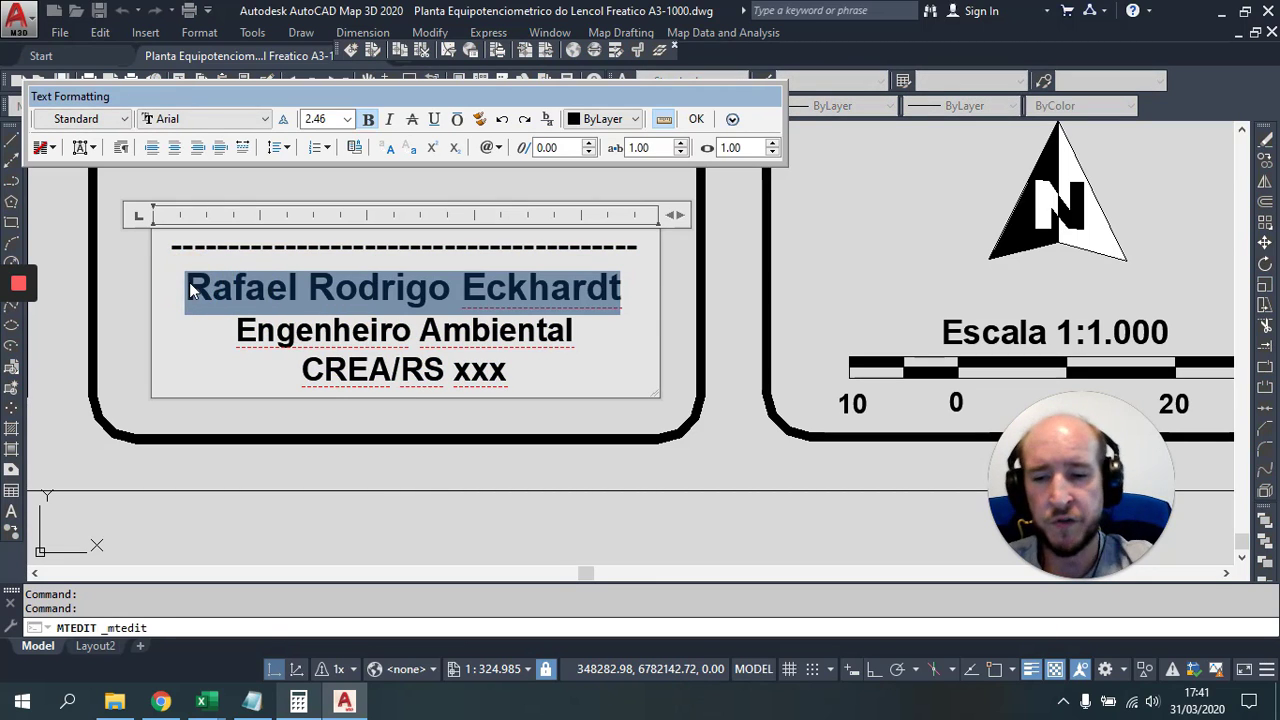
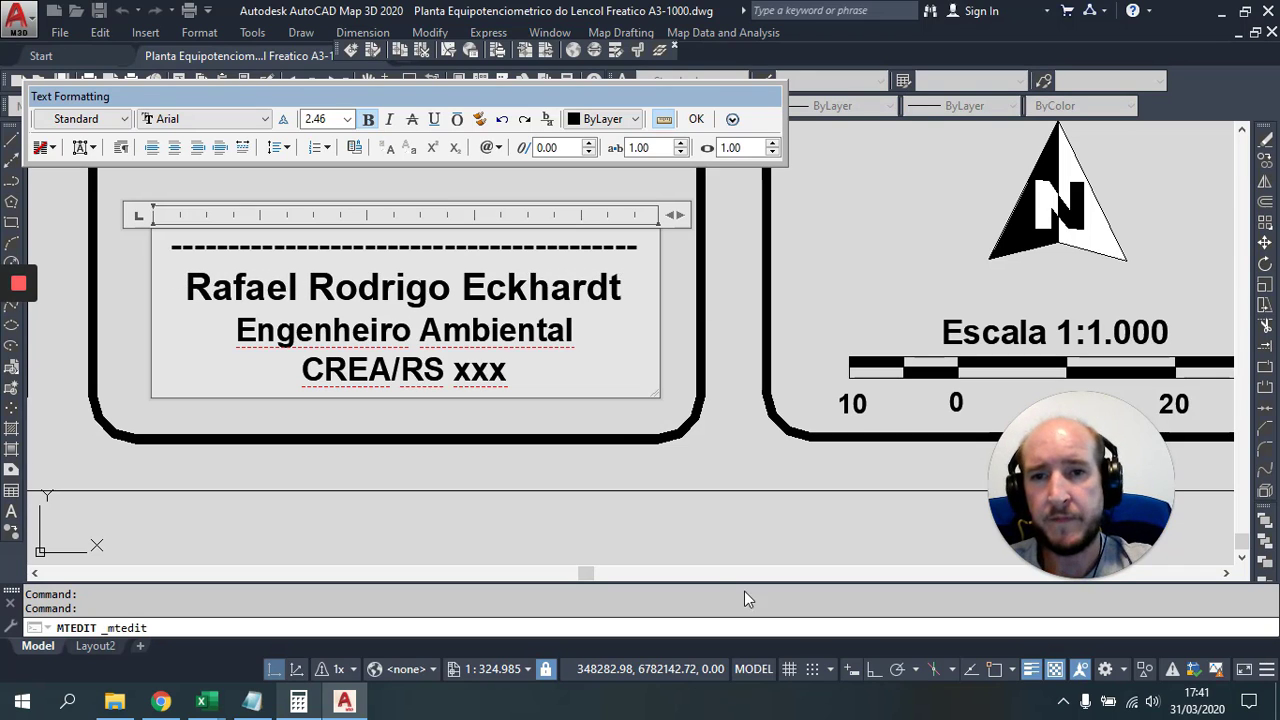
{"action": "left_click", "coordinate": [614, 424]}
Step: Replace the 'xxx' after CREA/RS with the engineer's registration number
{"action": "left_click", "coordinate": [415, 288]}
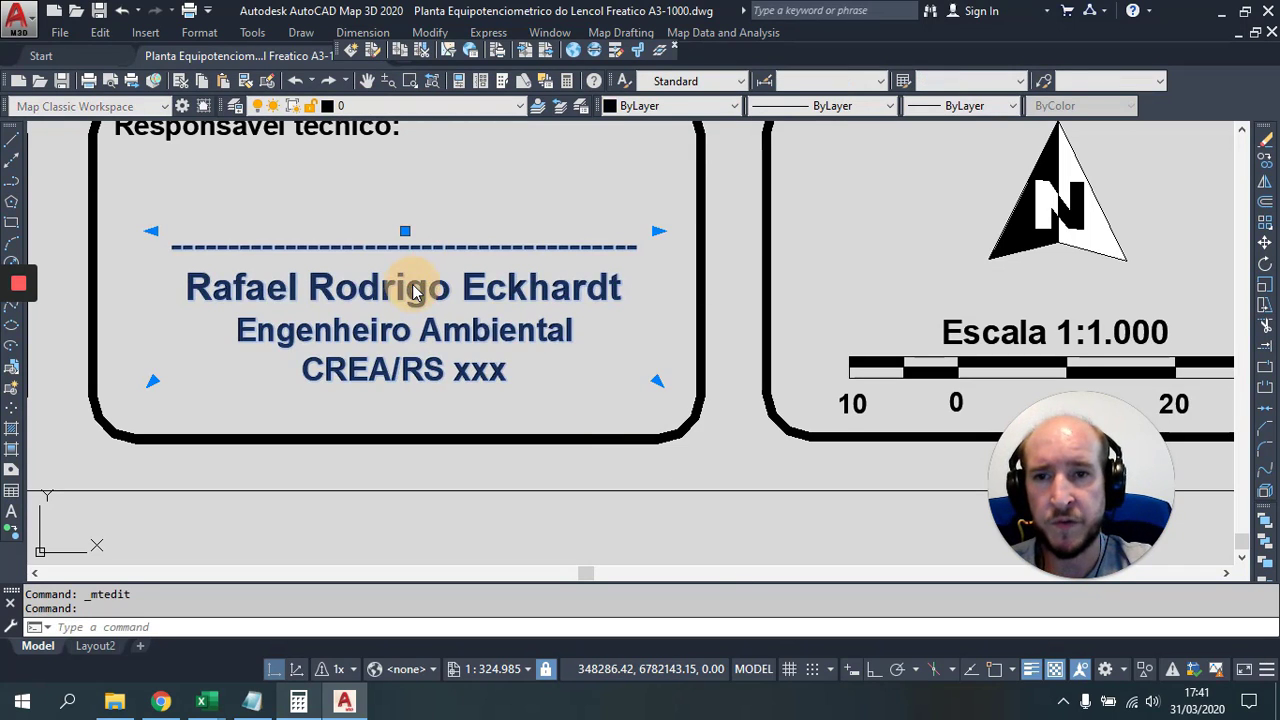
{"action": "double_click", "coordinate": [415, 288]}
{"action": "left_click_drag", "start_coordinate": [628, 290], "coordinate": [200, 286]}
{"action": "left_click_drag", "start_coordinate": [594, 323], "coordinate": [282, 341]}
{"action": "left_click", "coordinate": [527, 377]}
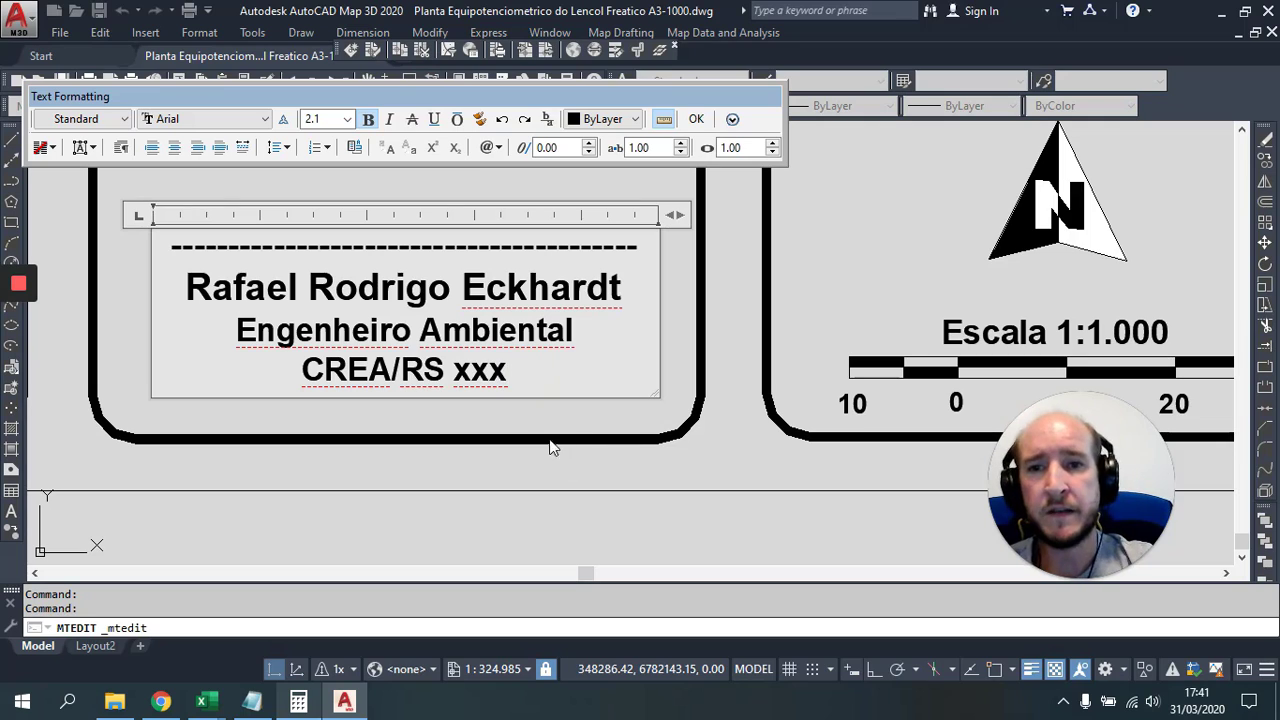
{"action": "left_click_drag", "start_coordinate": [522, 377], "coordinate": [455, 383]}
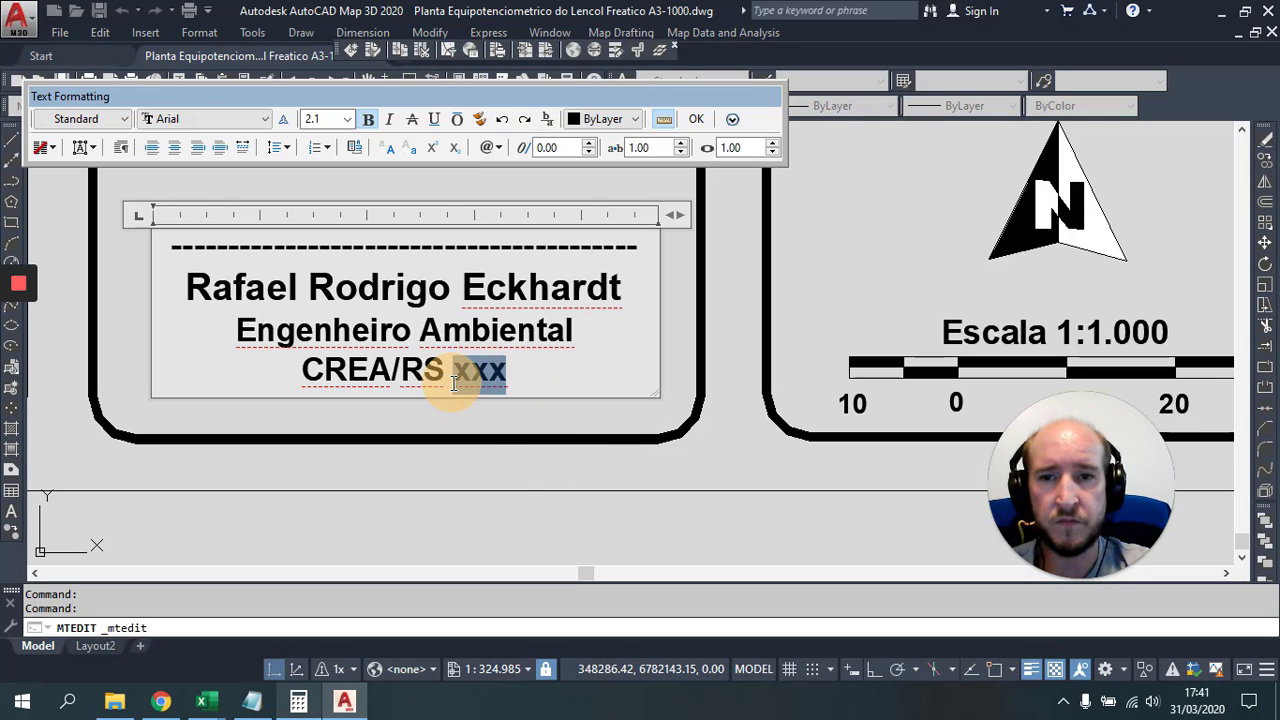
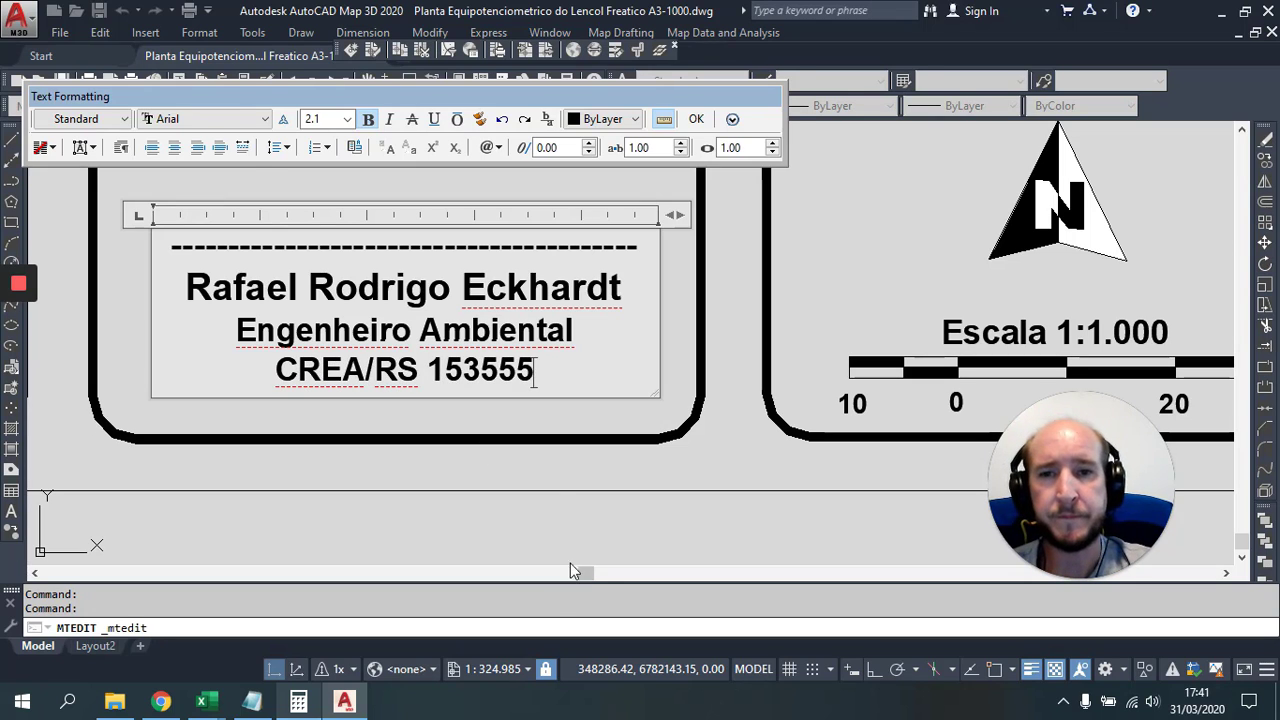
{"action": "left_click", "coordinate": [557, 508]}
{"action": "scroll", "coordinate": [590, 343], "scroll_direction": "down", "scroll_amount": 4}
{"action": "left_click_drag", "start_coordinate": [762, 314], "coordinate": [400, 314]}
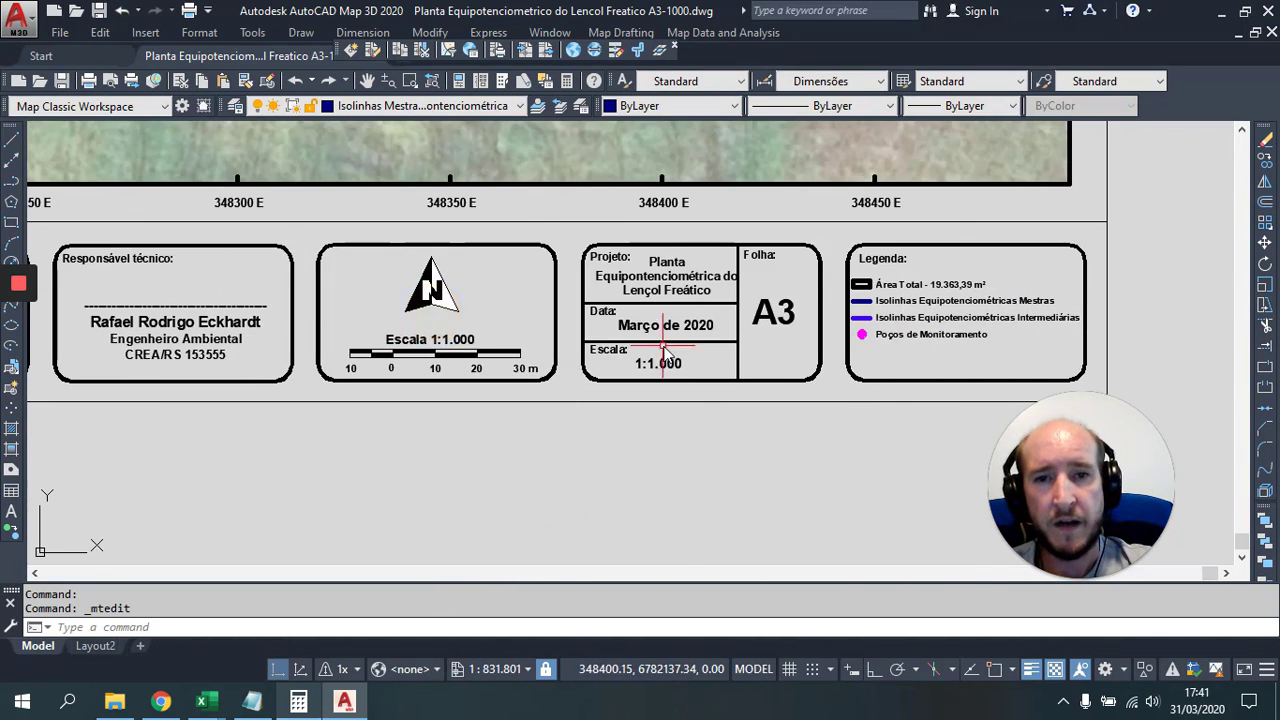
Step: Review the project title text, then zoom to extents (Z, E) to show the full A3 sheet
{"action": "scroll", "coordinate": [664, 345], "scroll_direction": "up", "scroll_amount": 4}
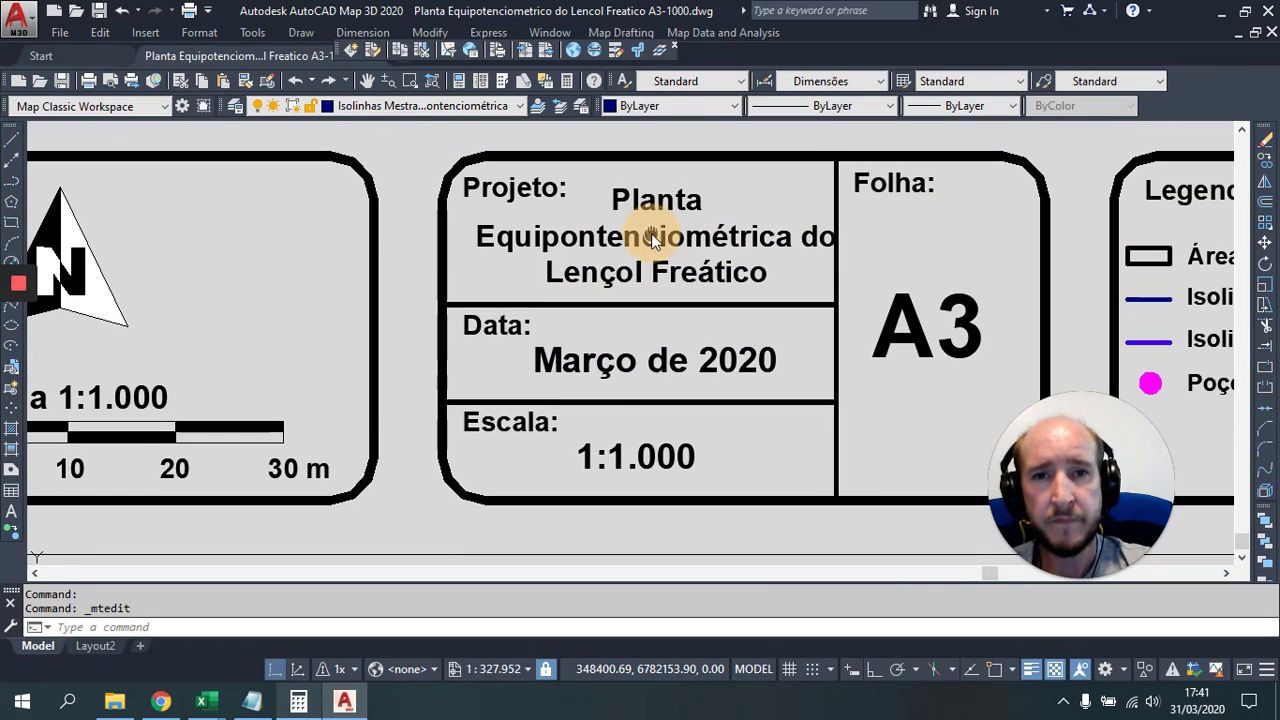
{"action": "left_click_drag", "start_coordinate": [694, 206], "coordinate": [684, 269]}
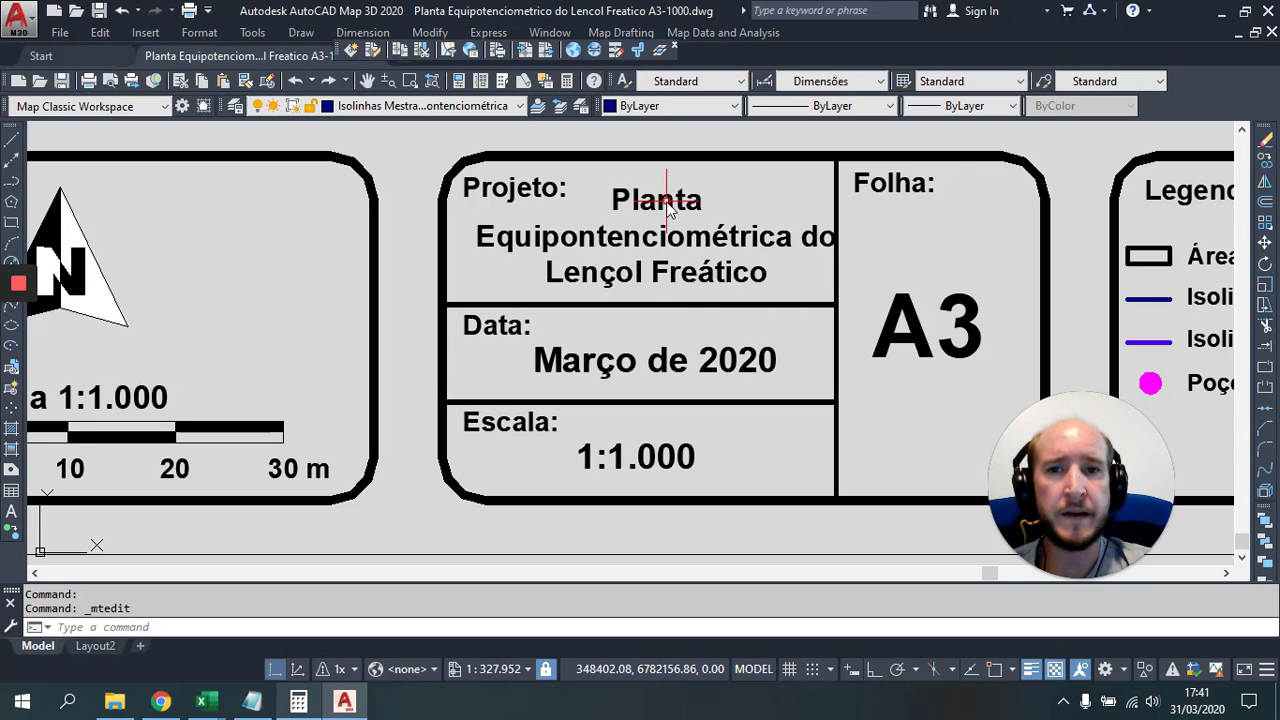
{"action": "scroll", "coordinate": [643, 286], "scroll_direction": "down", "scroll_amount": 4}
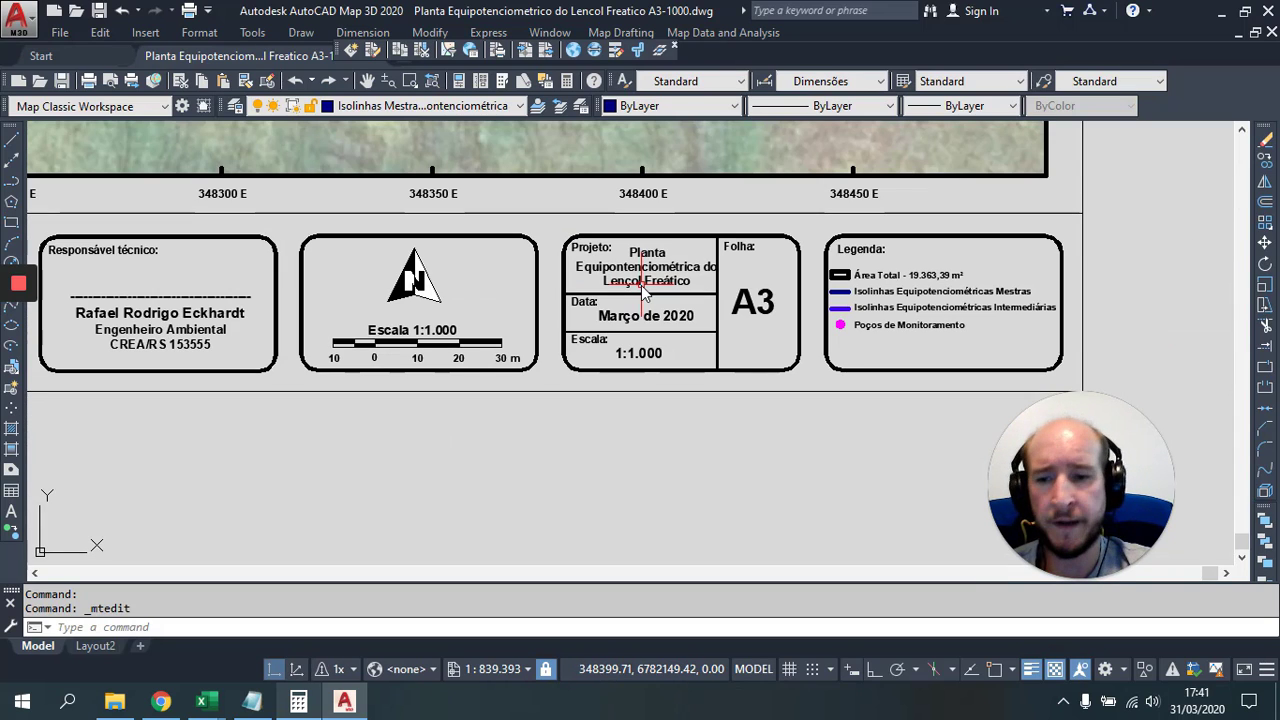
{"action": "type", "text": "z"}
{"action": "key", "text": "Return"}
{"action": "key", "text": "Escape"}
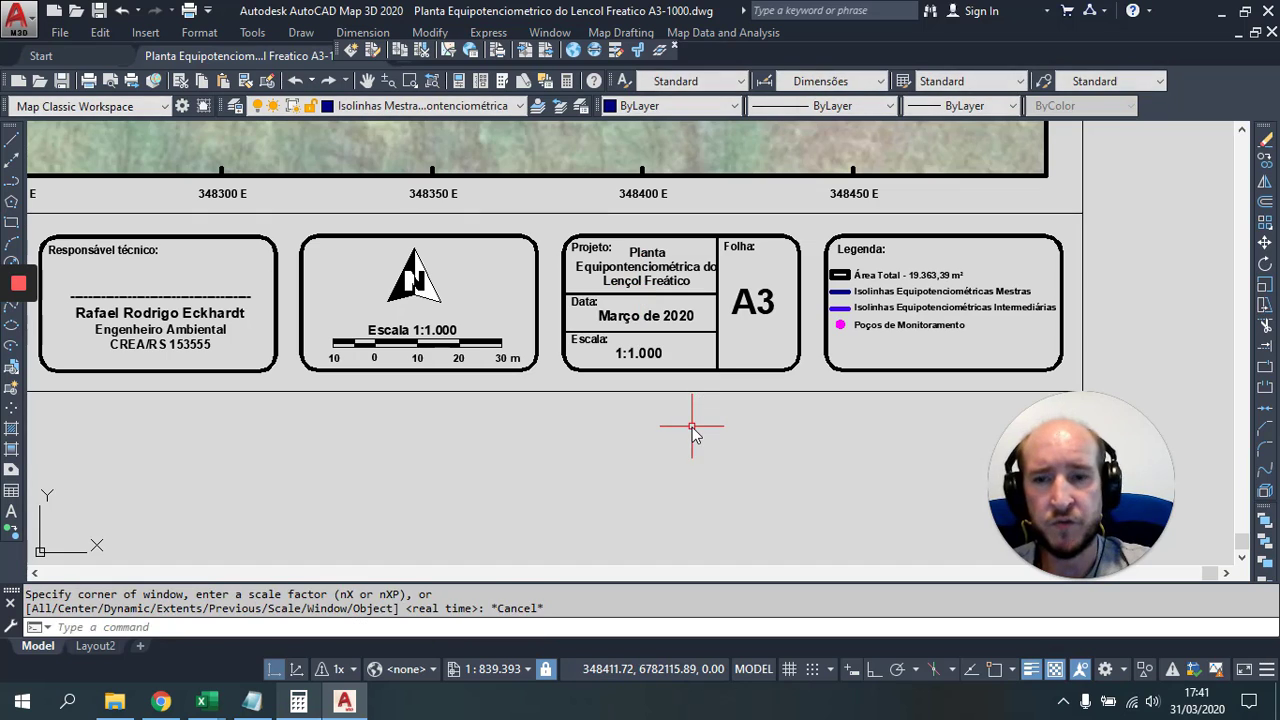
{"action": "type", "text": "z"}
{"action": "key", "text": "Return"}
{"action": "type", "text": "e"}
{"action": "key", "text": "Return"}
{"action": "key", "text": "Escape"}
{"action": "key", "text": "Escape"}
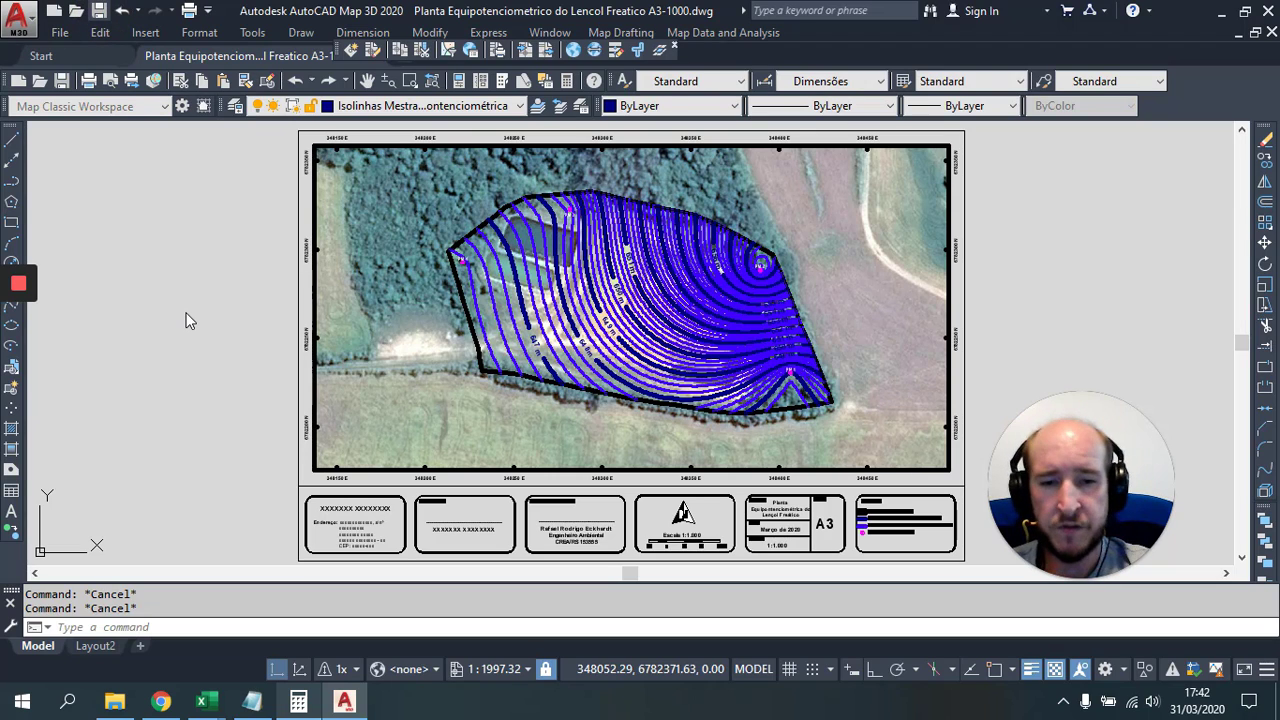
Step: Save the drawing, preview the A3 landscape DWG To PDF plot and accept the plot settings
{"action": "key", "text": "ctrl+s"}
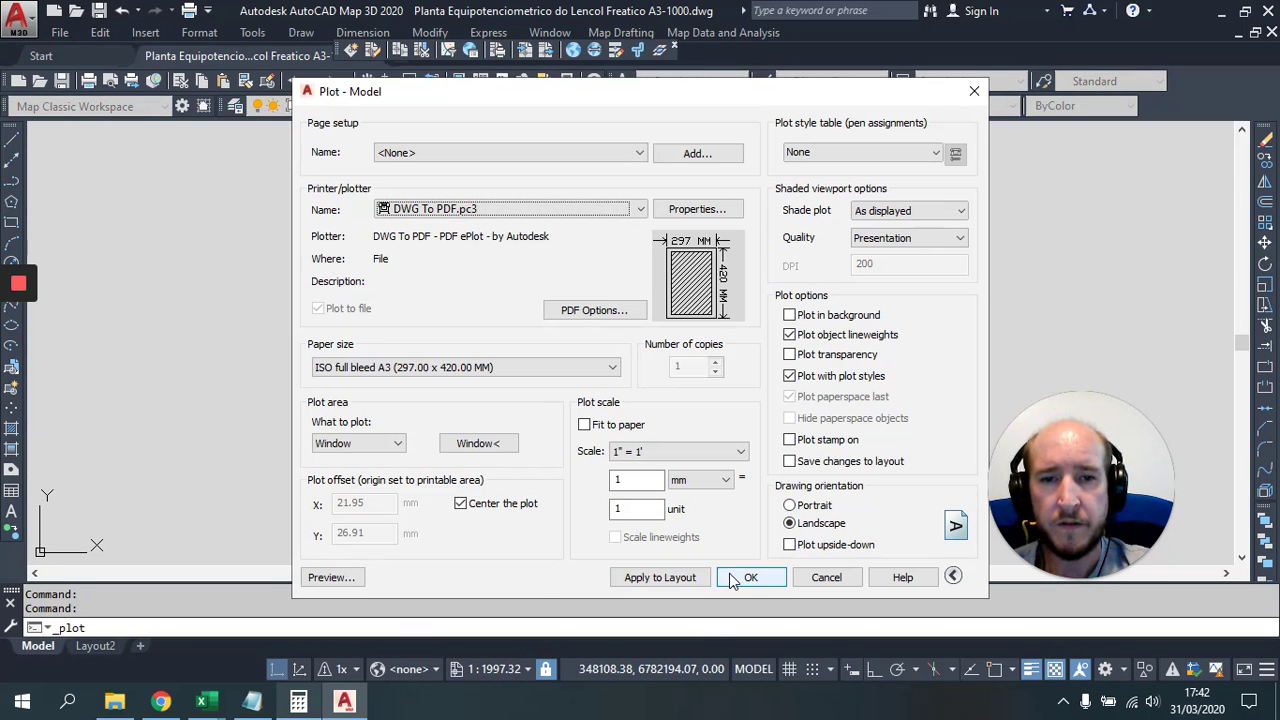
{"action": "left_click", "coordinate": [333, 580]}
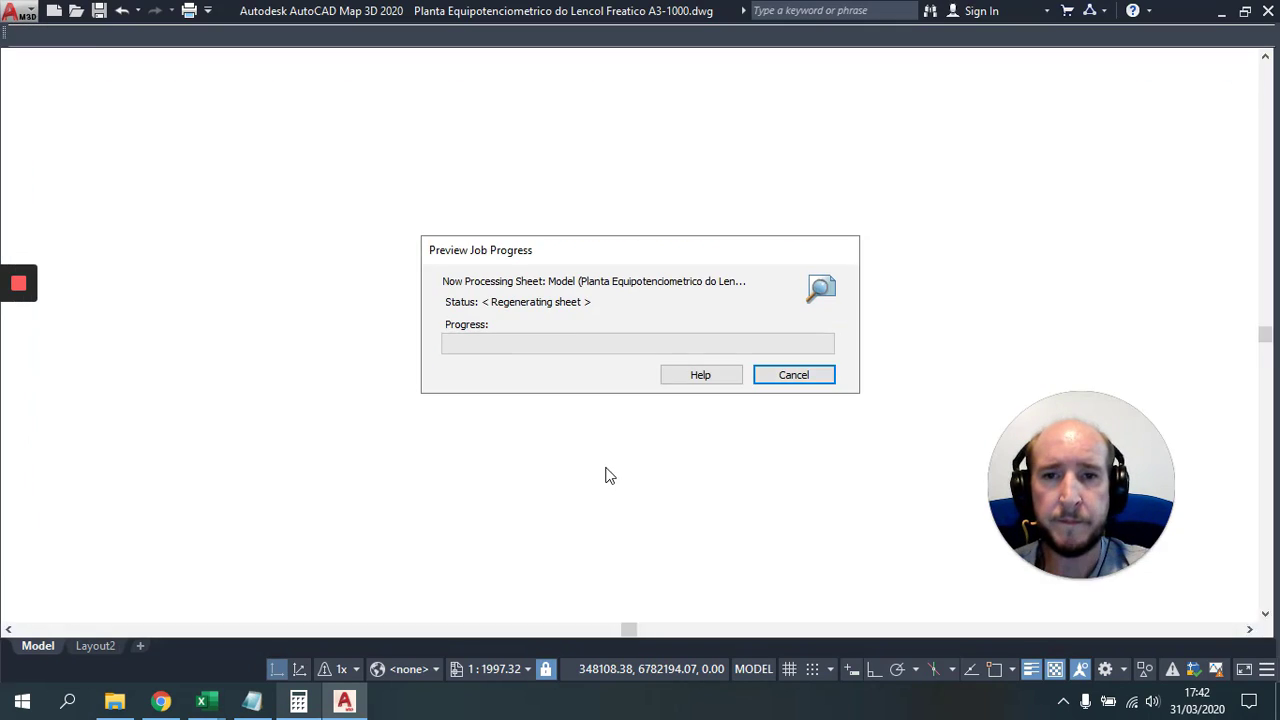
{"action": "key", "text": "Escape"}
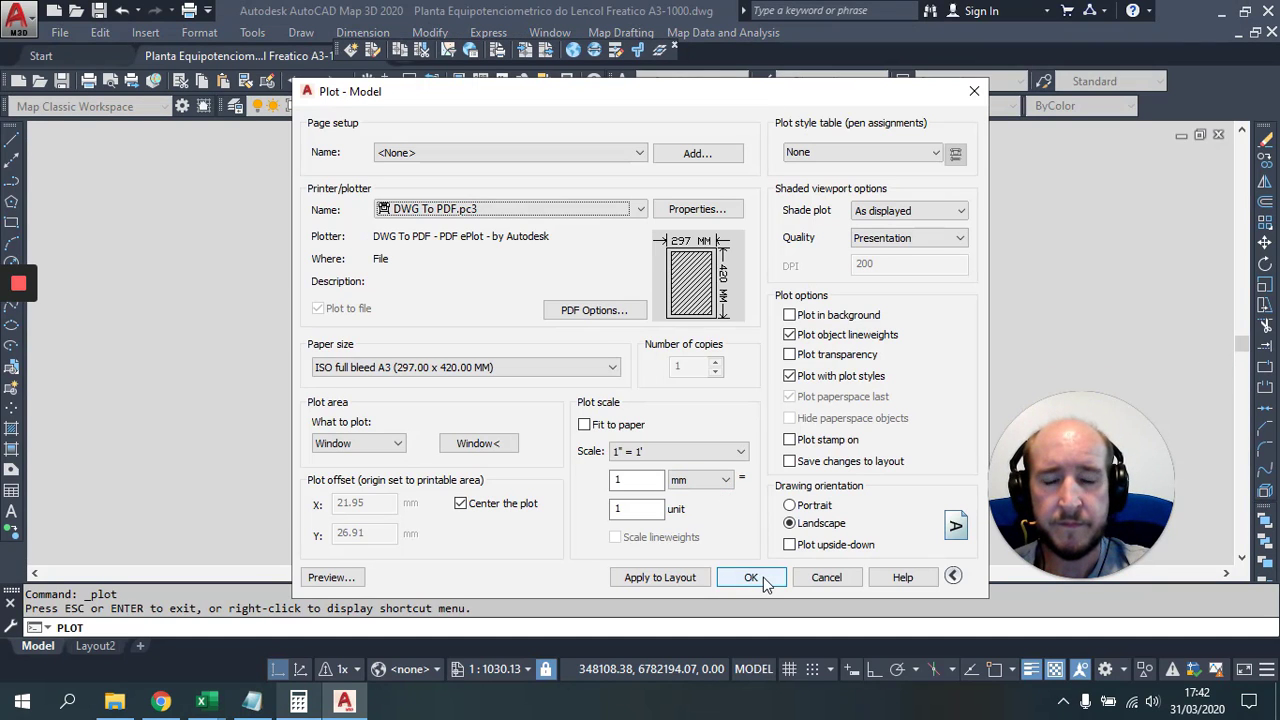
{"action": "left_click", "coordinate": [751, 578]}
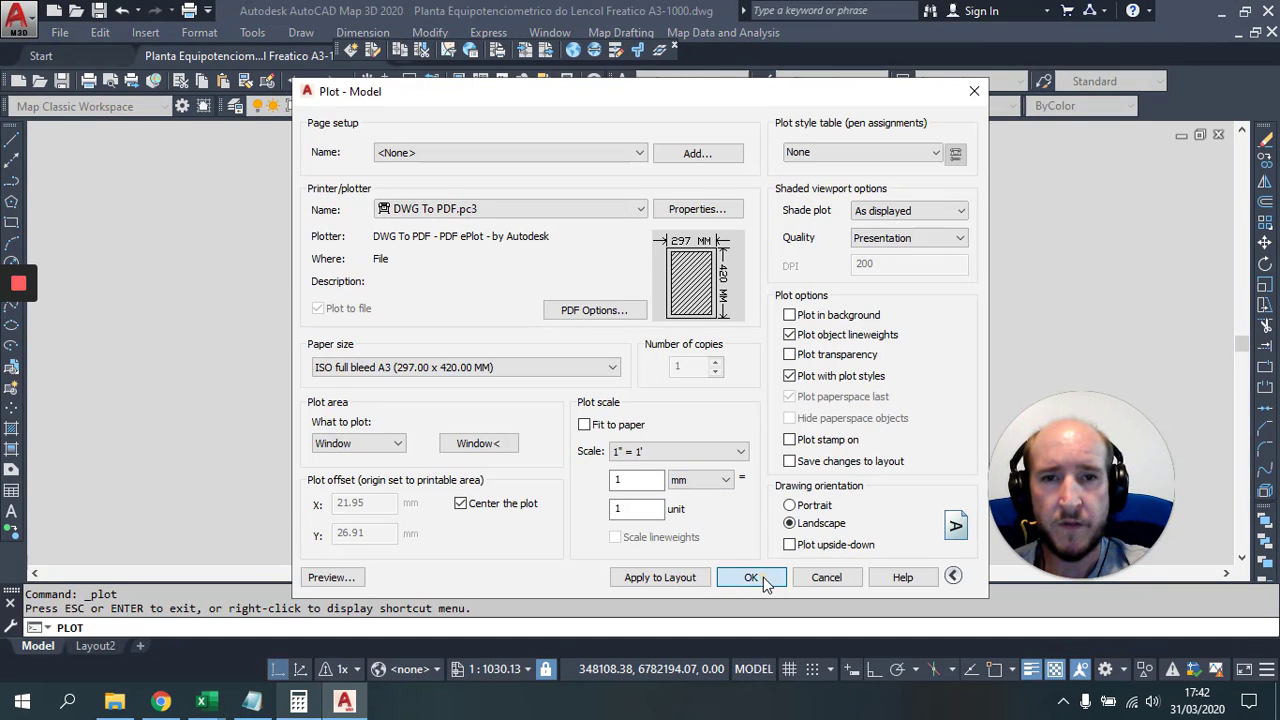
Step: Save the plotted PDF into the D: Altimetria e Equipotenciometria Aterro Sanitário folder
{"action": "left_click", "coordinate": [566, 146]}
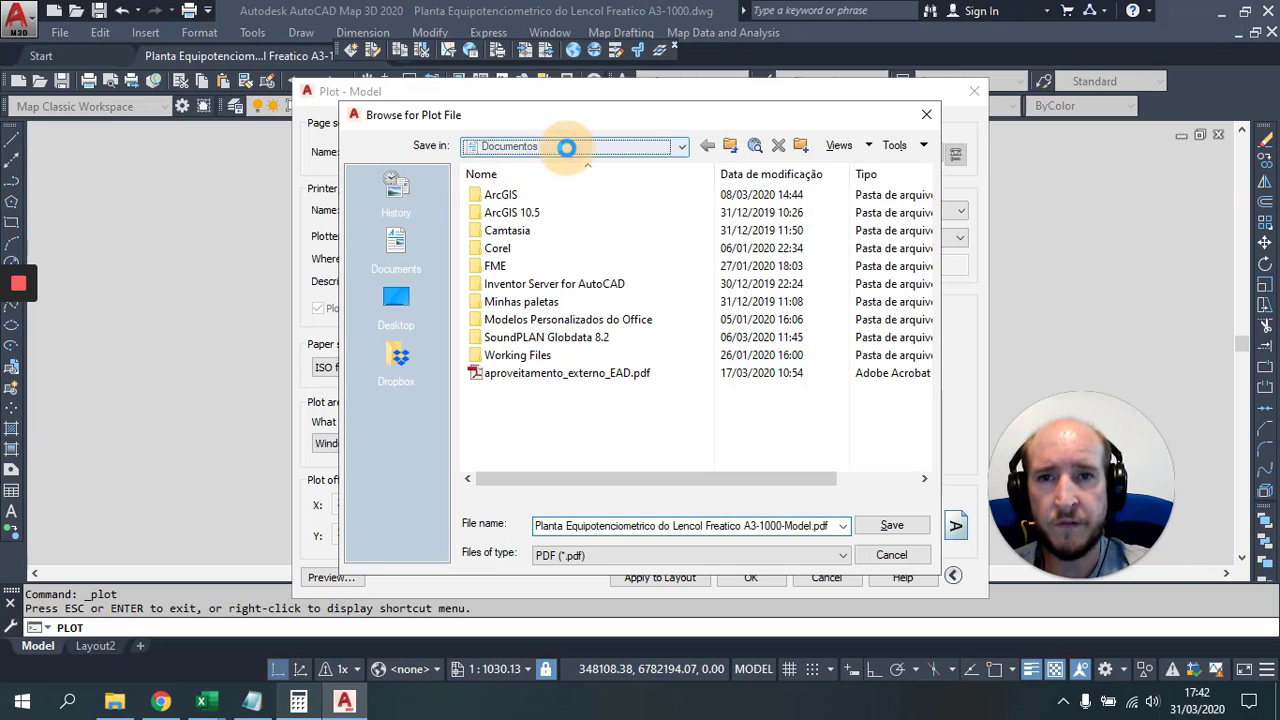
{"action": "left_click", "coordinate": [573, 259]}
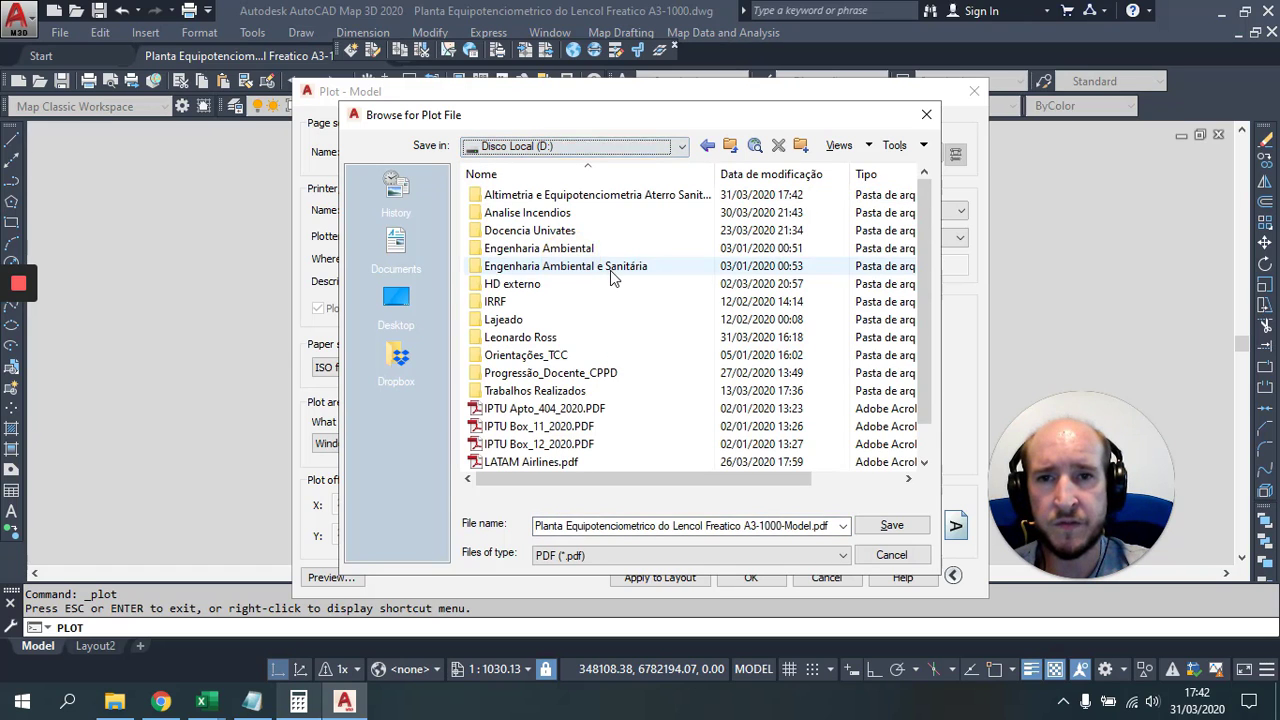
{"action": "left_click", "coordinate": [581, 197]}
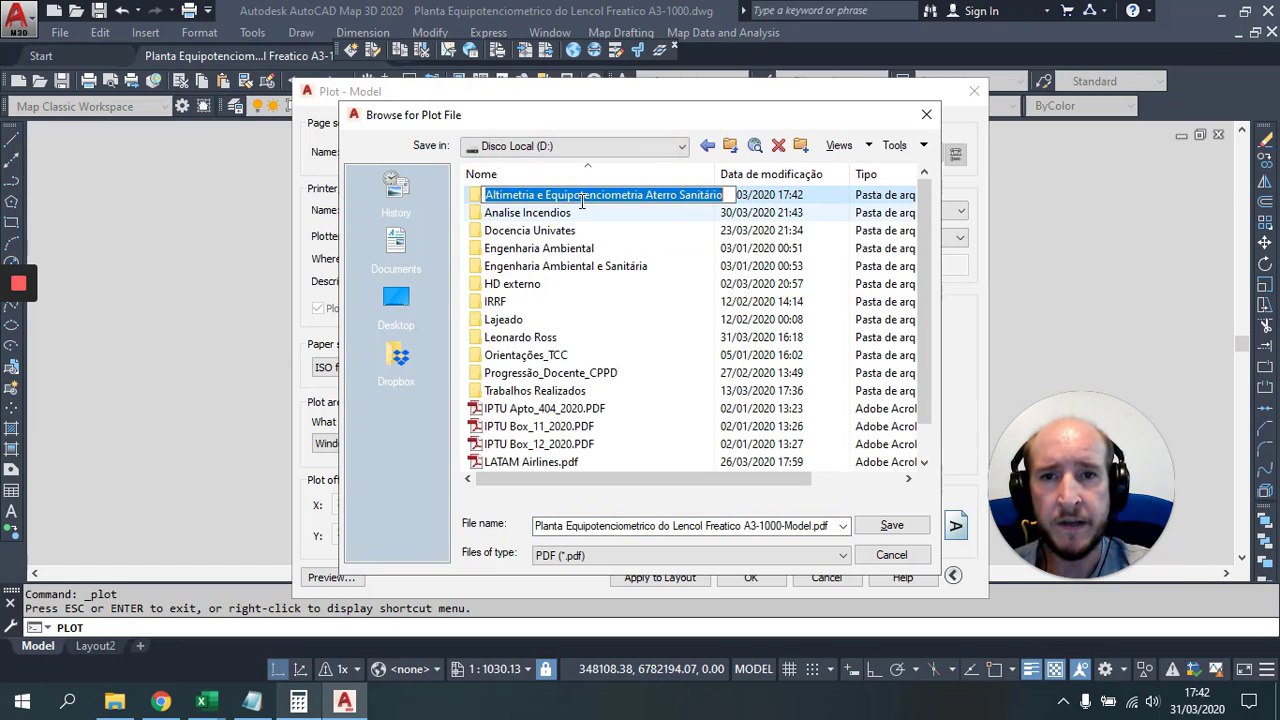
{"action": "double_click", "coordinate": [550, 196]}
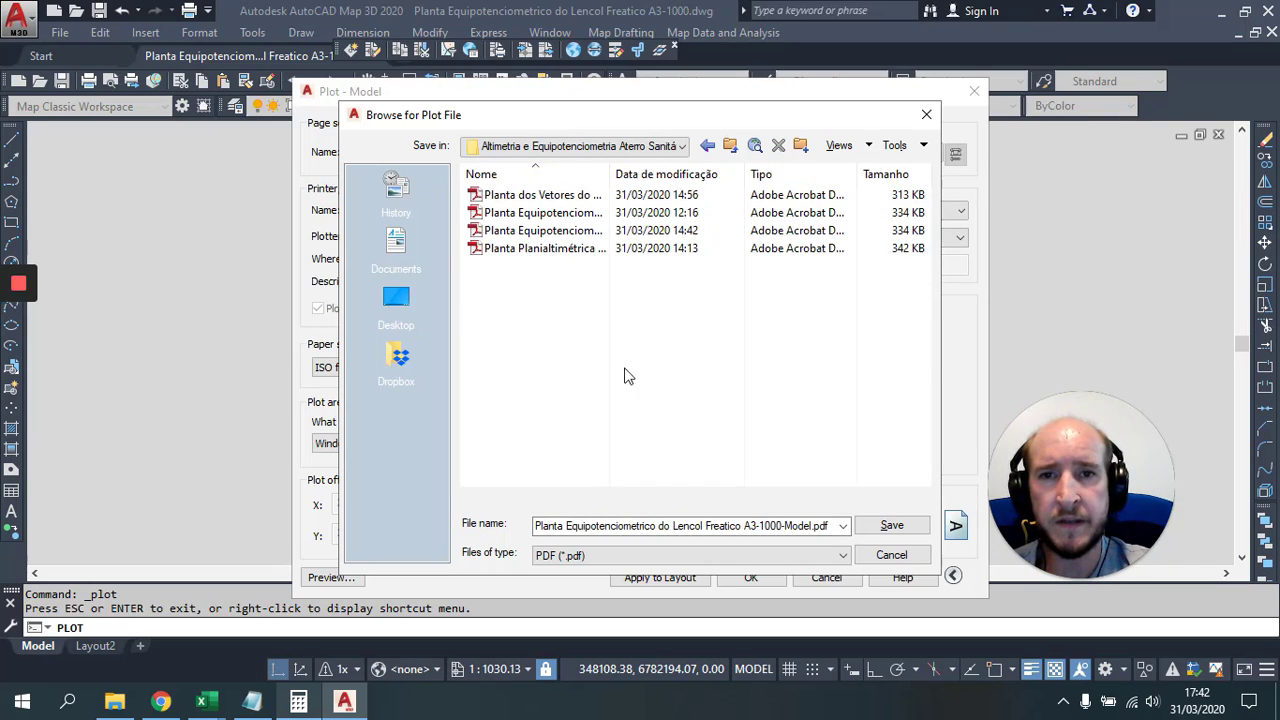
{"action": "left_click", "coordinate": [888, 527]}
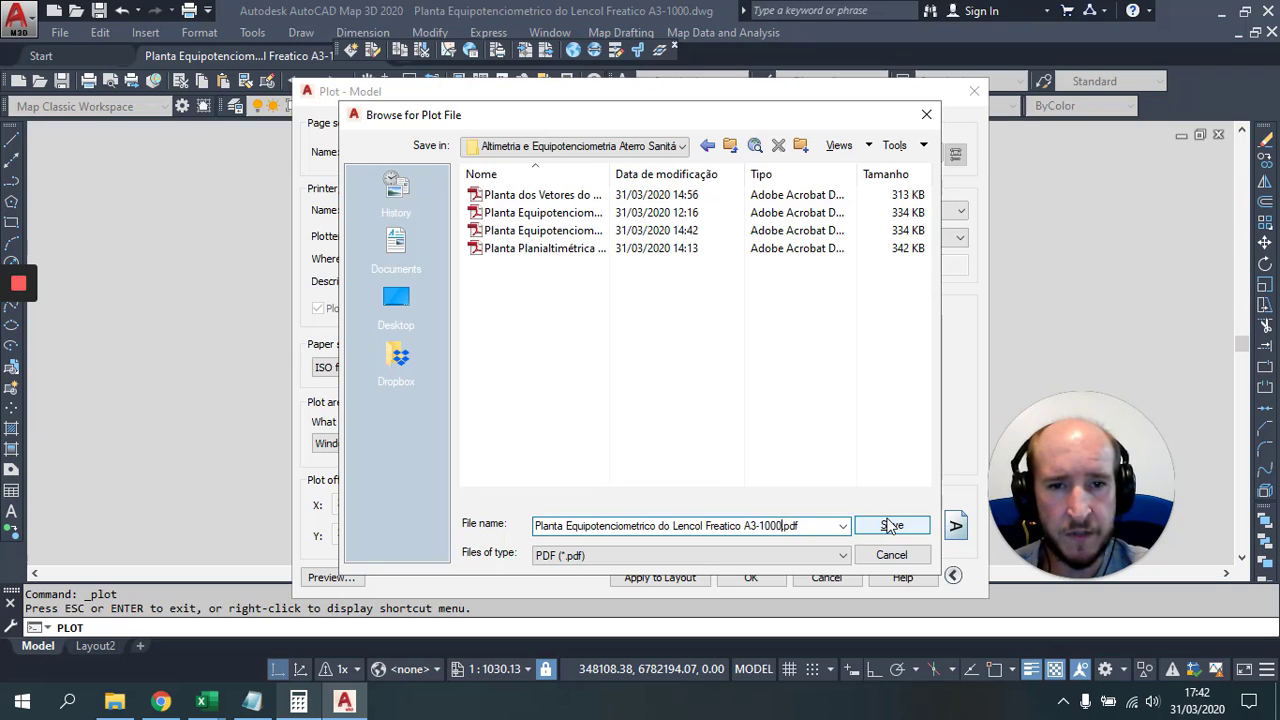
{"action": "left_click", "coordinate": [741, 447]}
{"action": "left_click", "coordinate": [885, 525]}
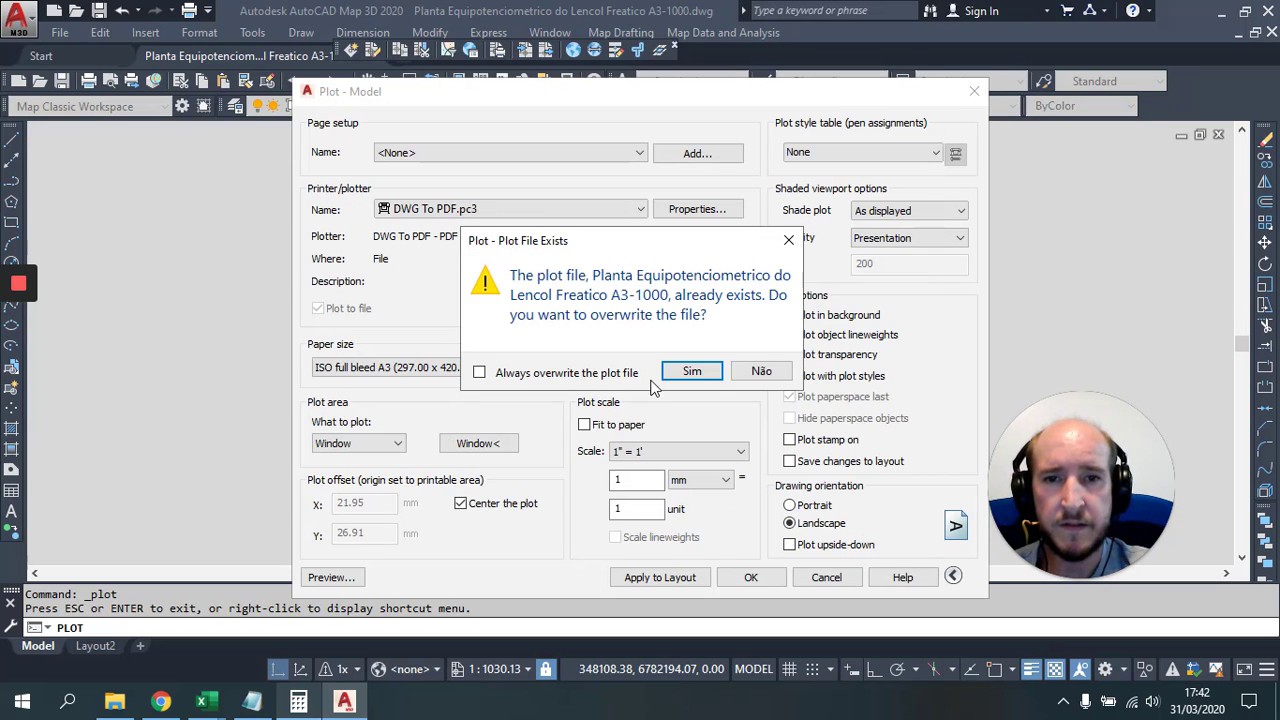
Step: Overwrite the existing PDF, then close the plotted document and Adobe Acrobat
{"action": "left_click", "coordinate": [688, 370]}
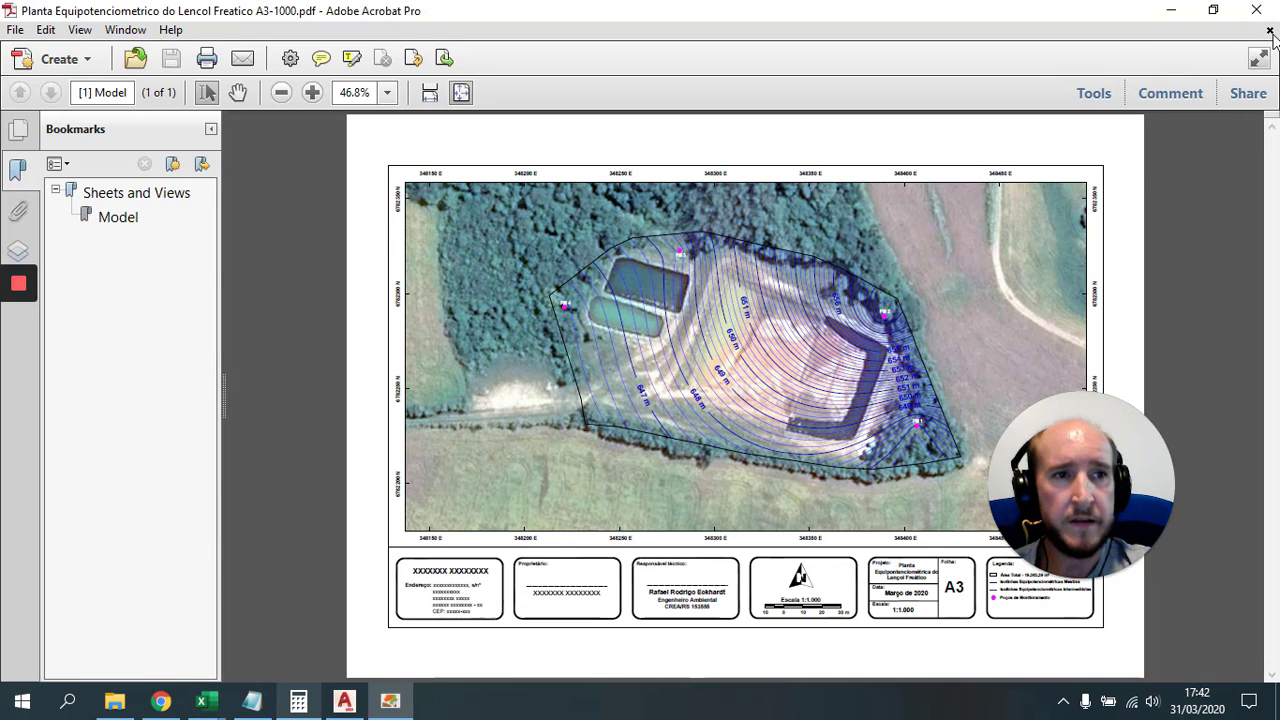
{"action": "left_click", "coordinate": [1269, 31]}
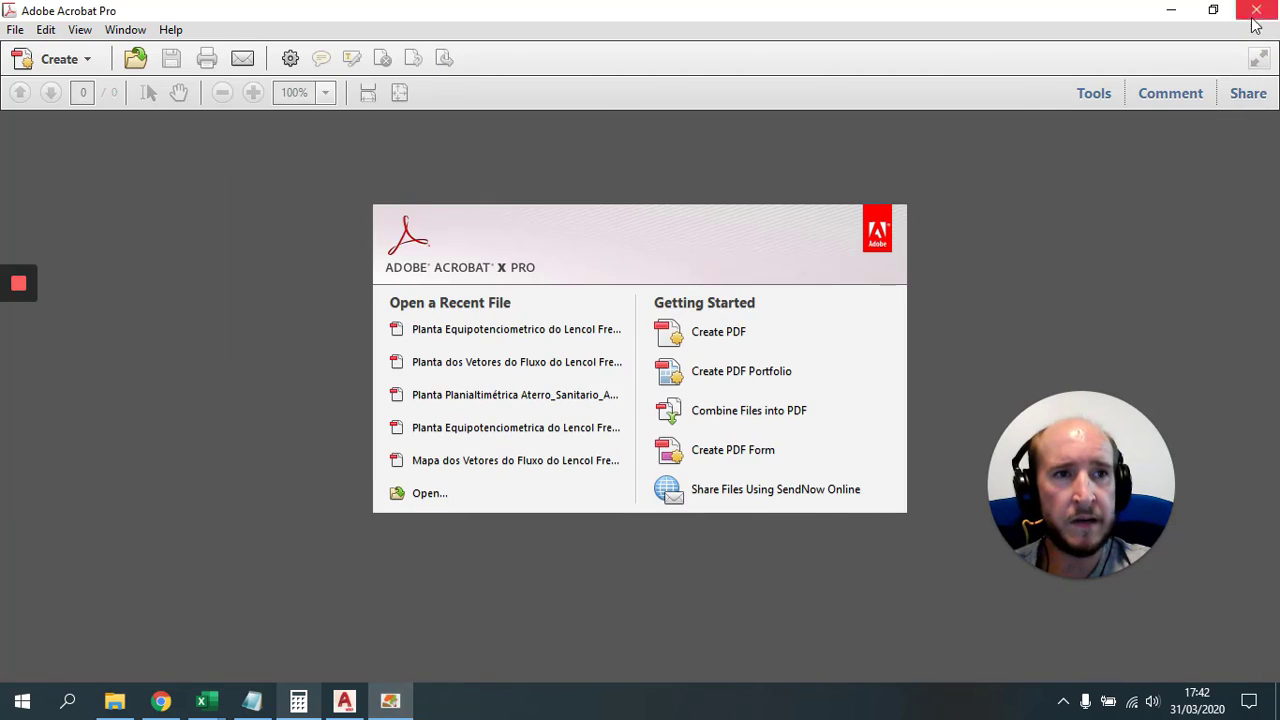
{"action": "left_click", "coordinate": [1256, 9]}
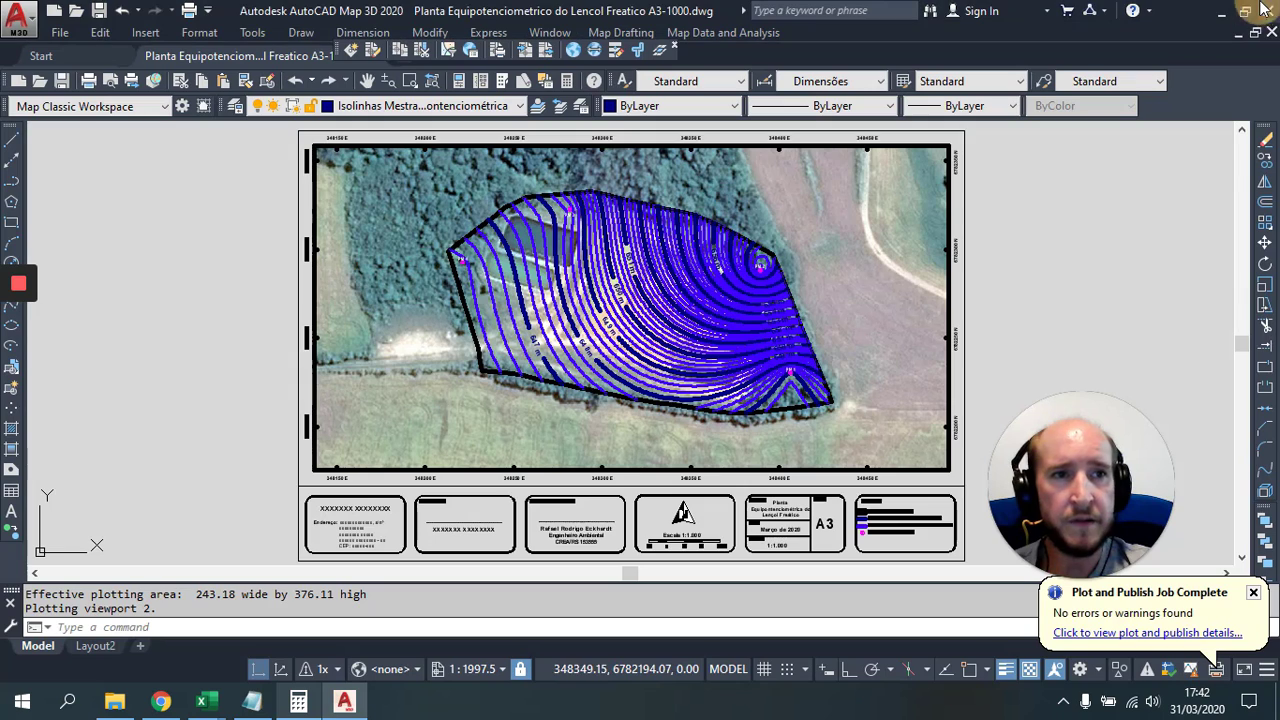
{"action": "left_click", "coordinate": [166, 704]}
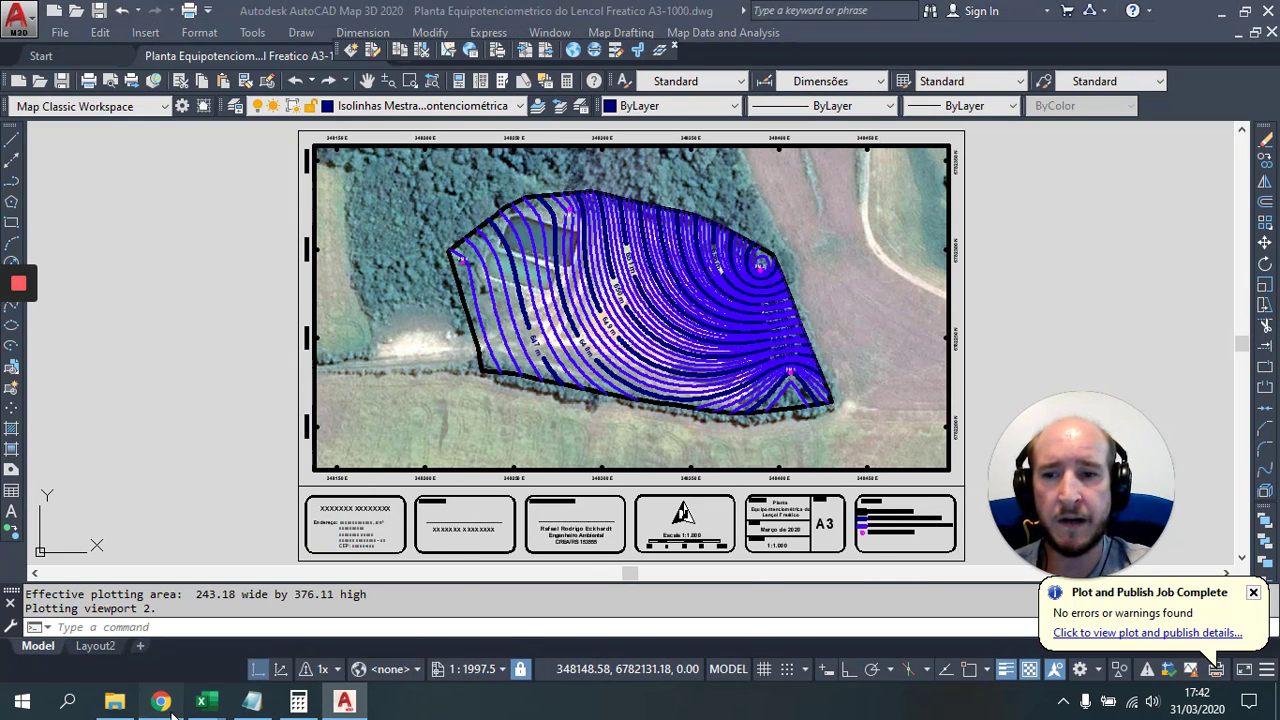
Step: Show the Univates course page and scroll down to section 6's water-table posting assignments
{"action": "left_click", "coordinate": [1003, 16]}
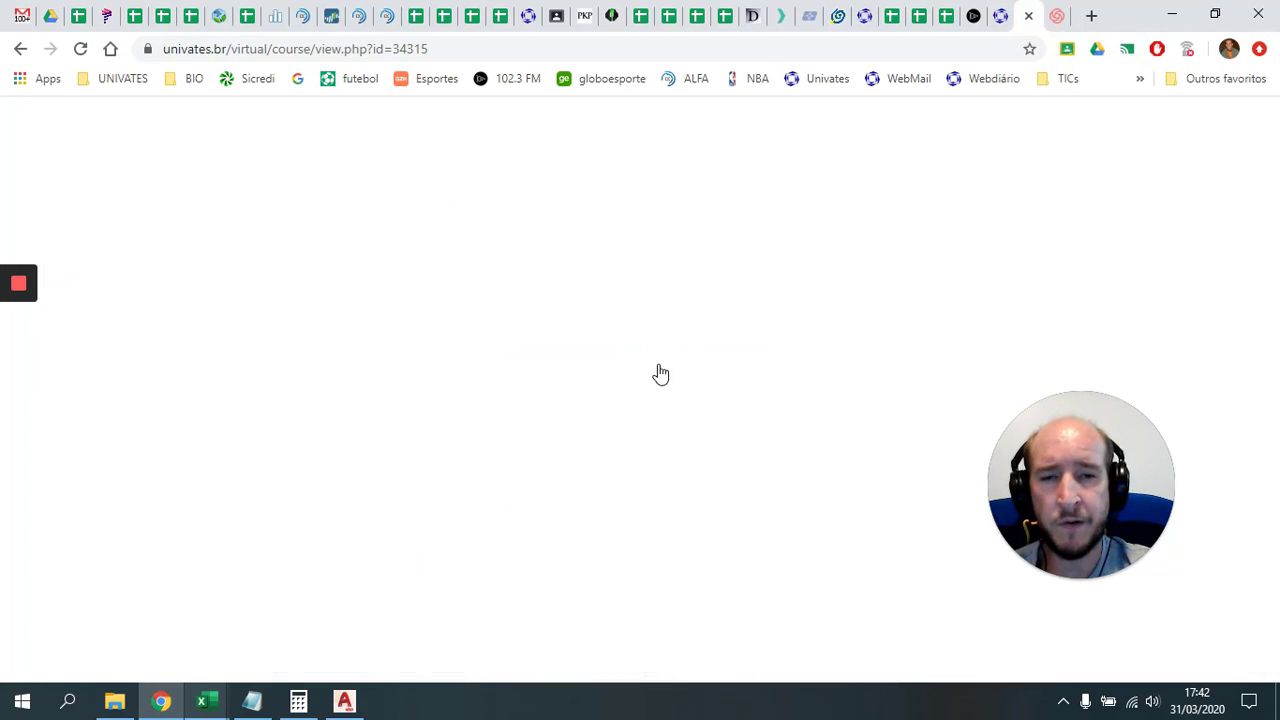
{"action": "scroll", "coordinate": [640, 430], "scroll_direction": "down", "scroll_amount": 3}
{"action": "scroll", "coordinate": [610, 470], "scroll_direction": "down", "scroll_amount": 20}
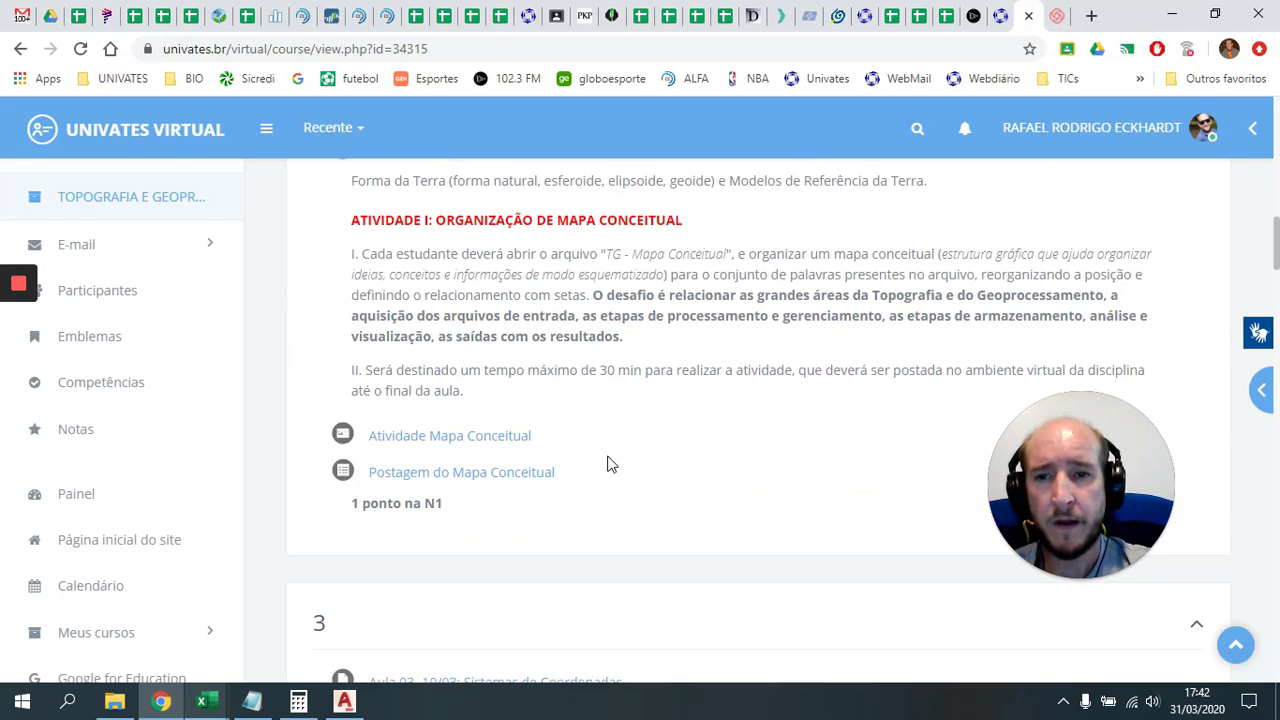
{"action": "scroll", "coordinate": [578, 477], "scroll_direction": "down", "scroll_amount": 6}
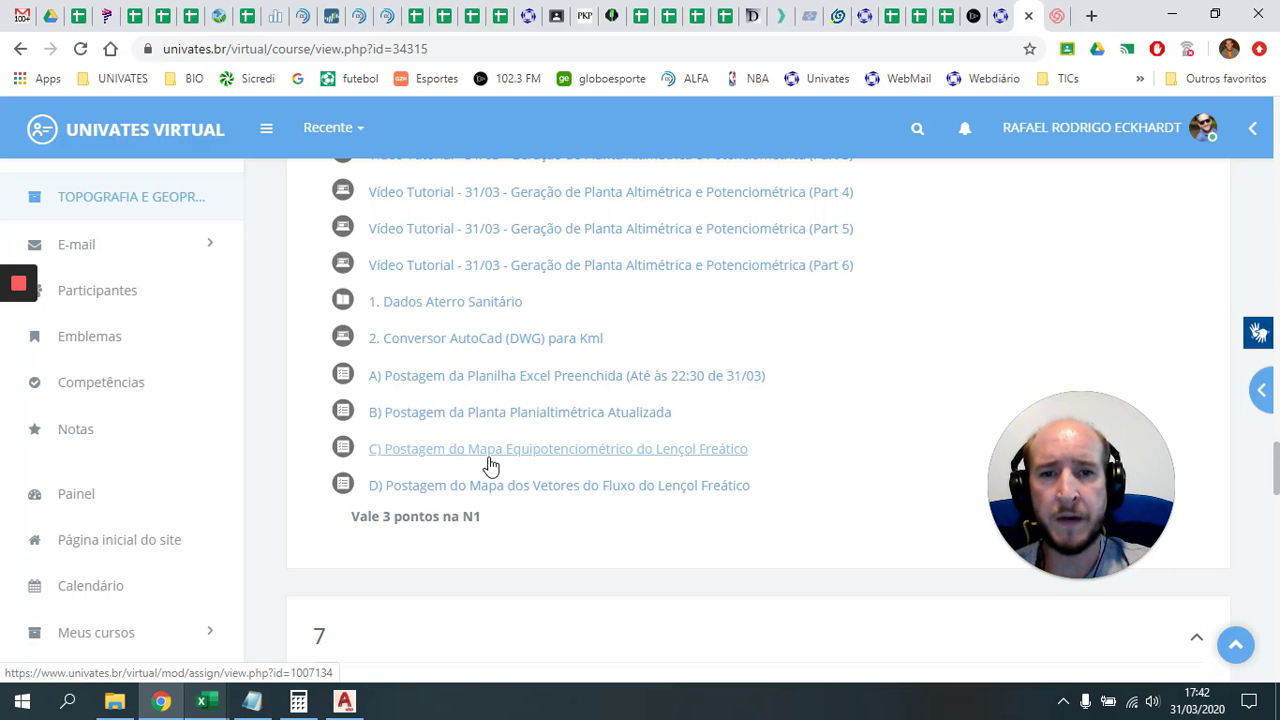
{"action": "left_click", "coordinate": [1172, 15]}
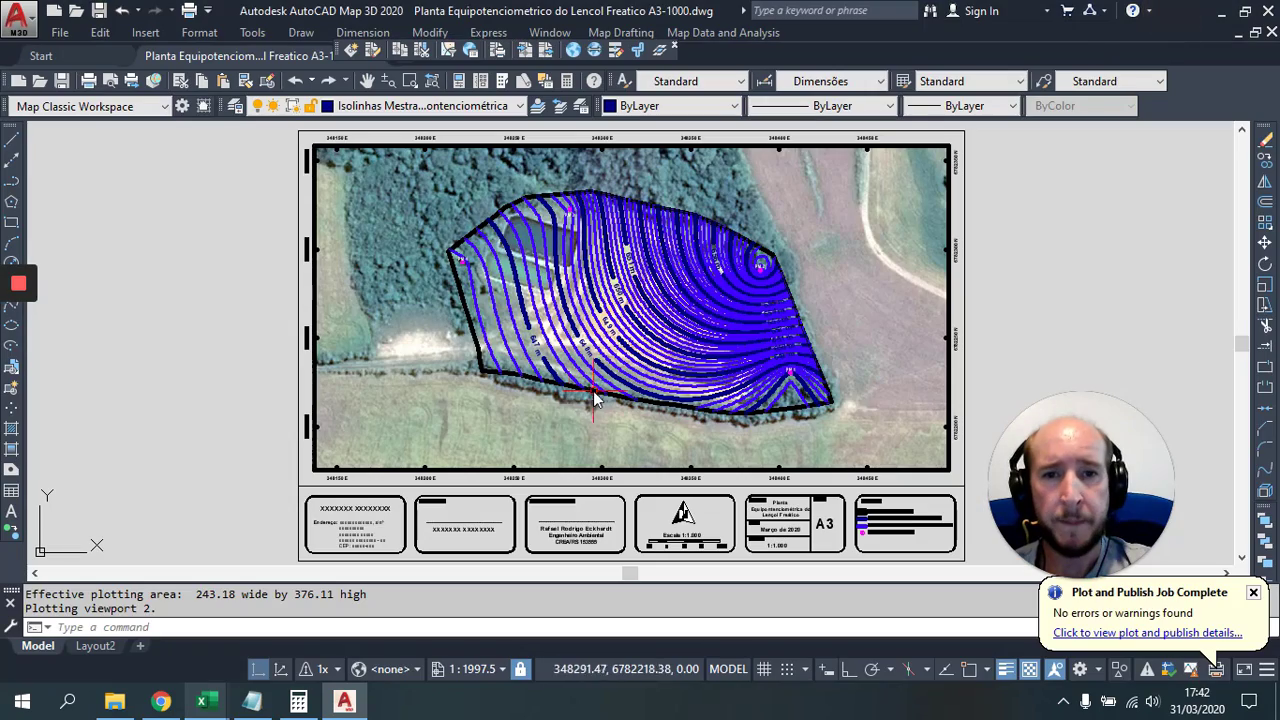
{"action": "scroll", "coordinate": [717, 316], "scroll_direction": "up", "scroll_amount": 3}
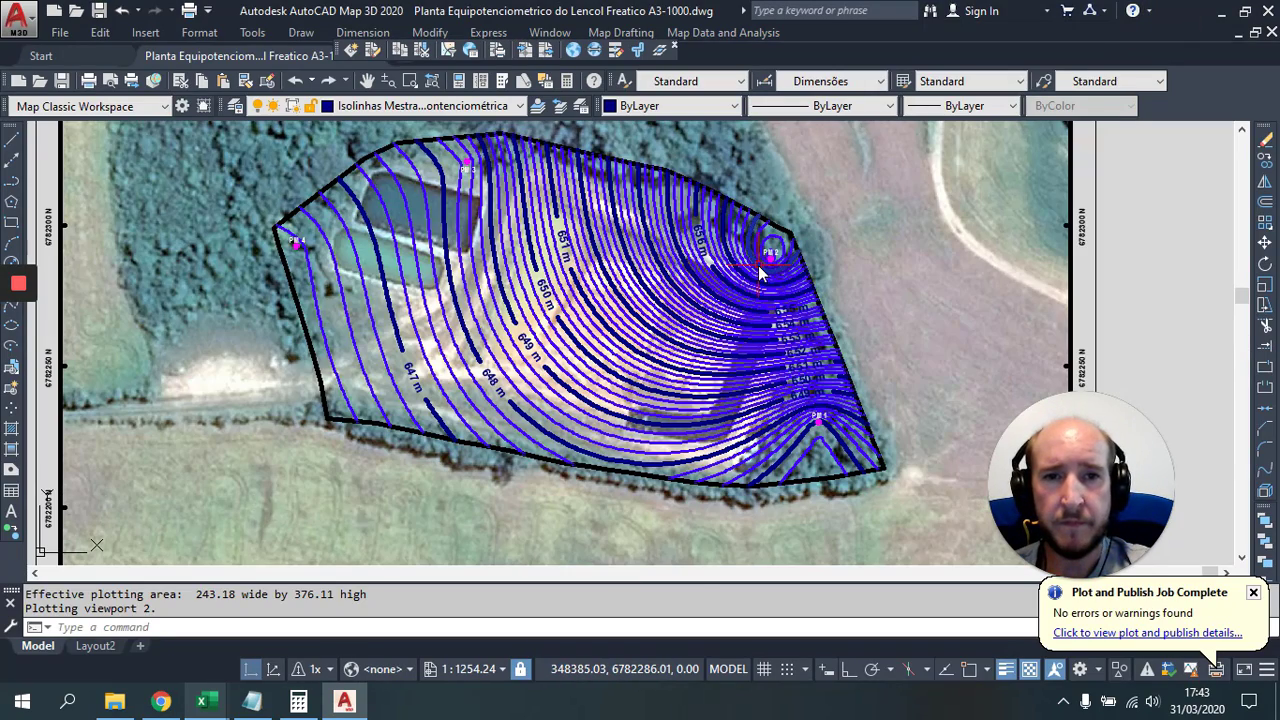
{"action": "scroll", "coordinate": [728, 276], "scroll_direction": "up", "scroll_amount": 2}
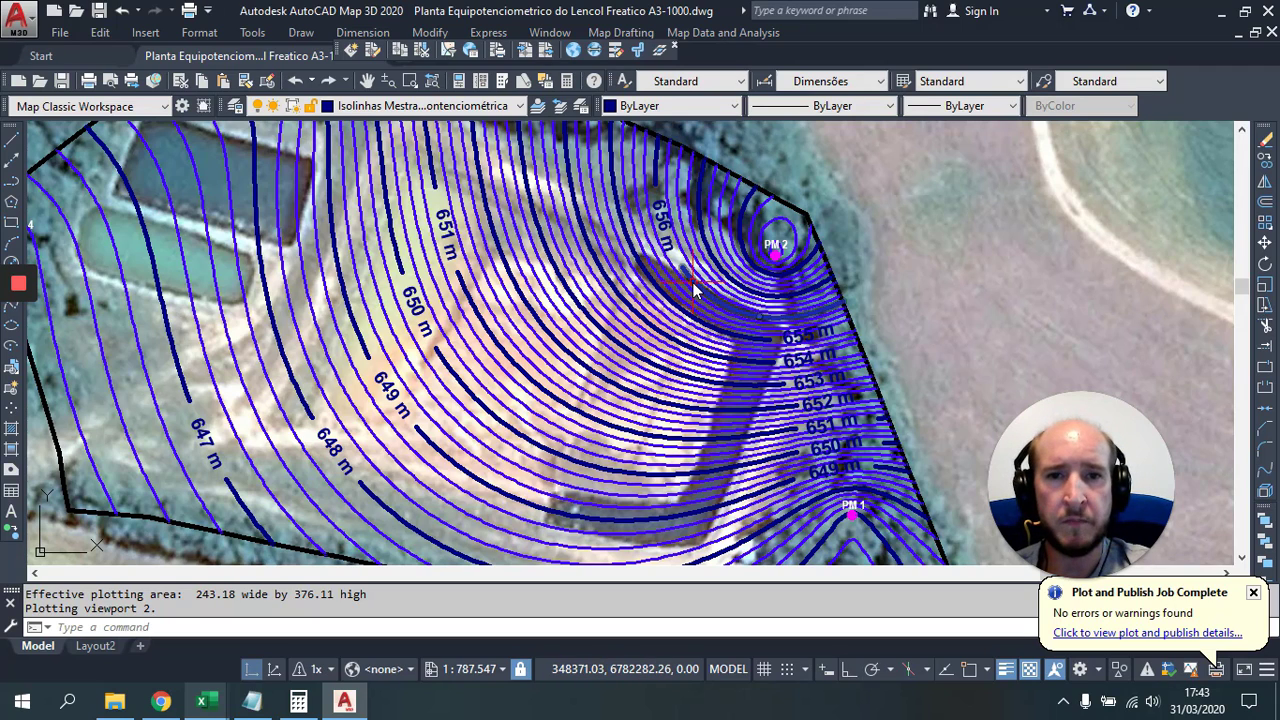
{"action": "mouse_move", "coordinate": [697, 289]}
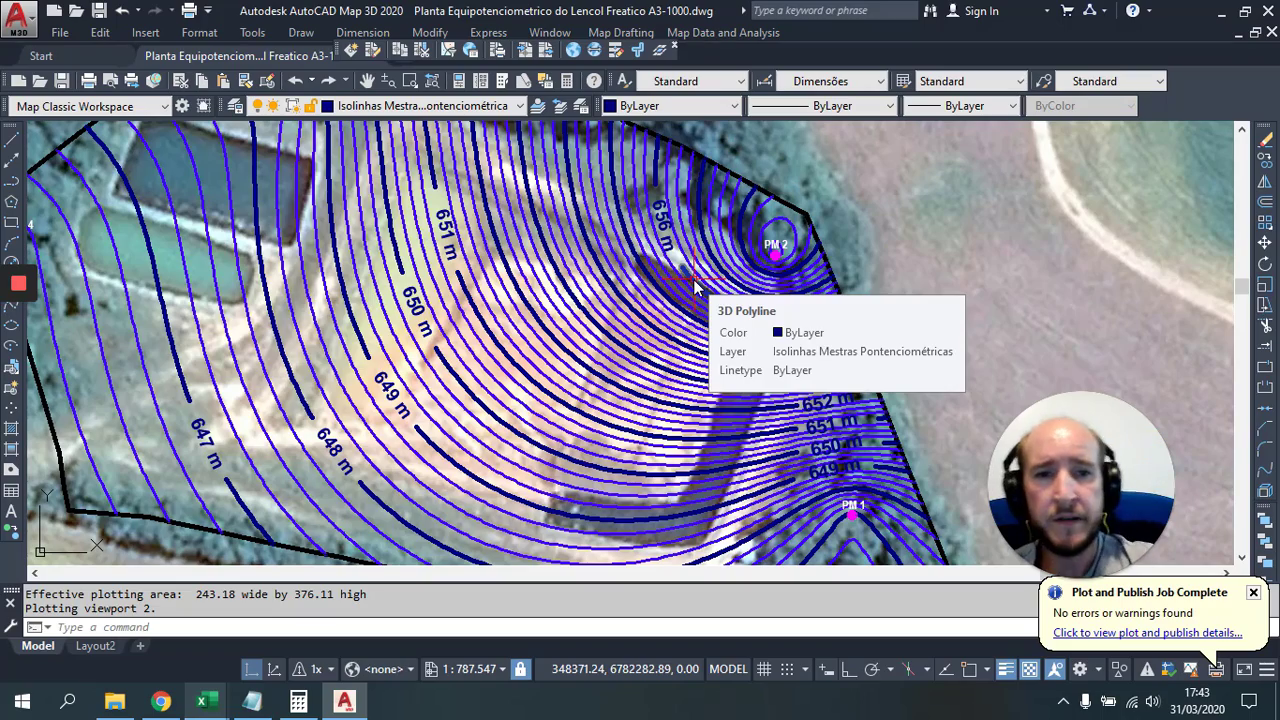
{"action": "left_click_drag", "start_coordinate": [726, 341], "coordinate": [686, 257]}
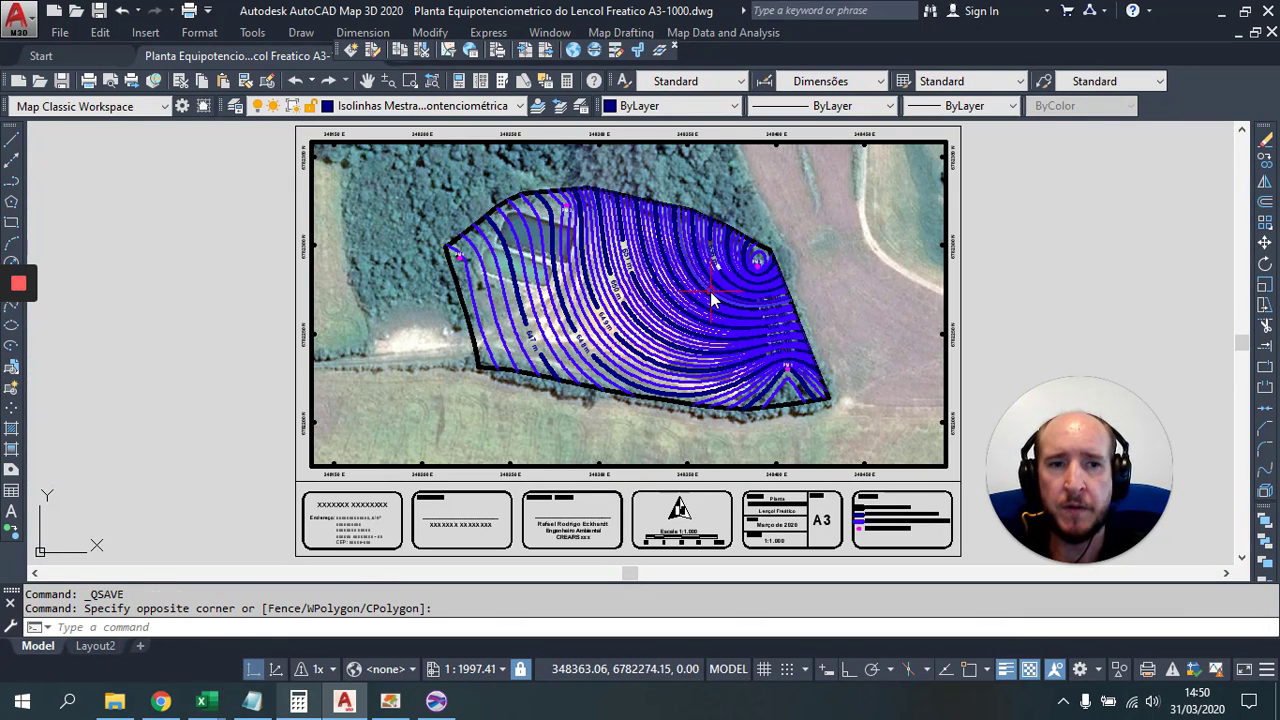
Step: Zoom in to check the contours near PM 2, then save and close the equipotentiometric drawing
{"action": "scroll", "coordinate": [735, 284], "scroll_direction": "up", "scroll_amount": 5}
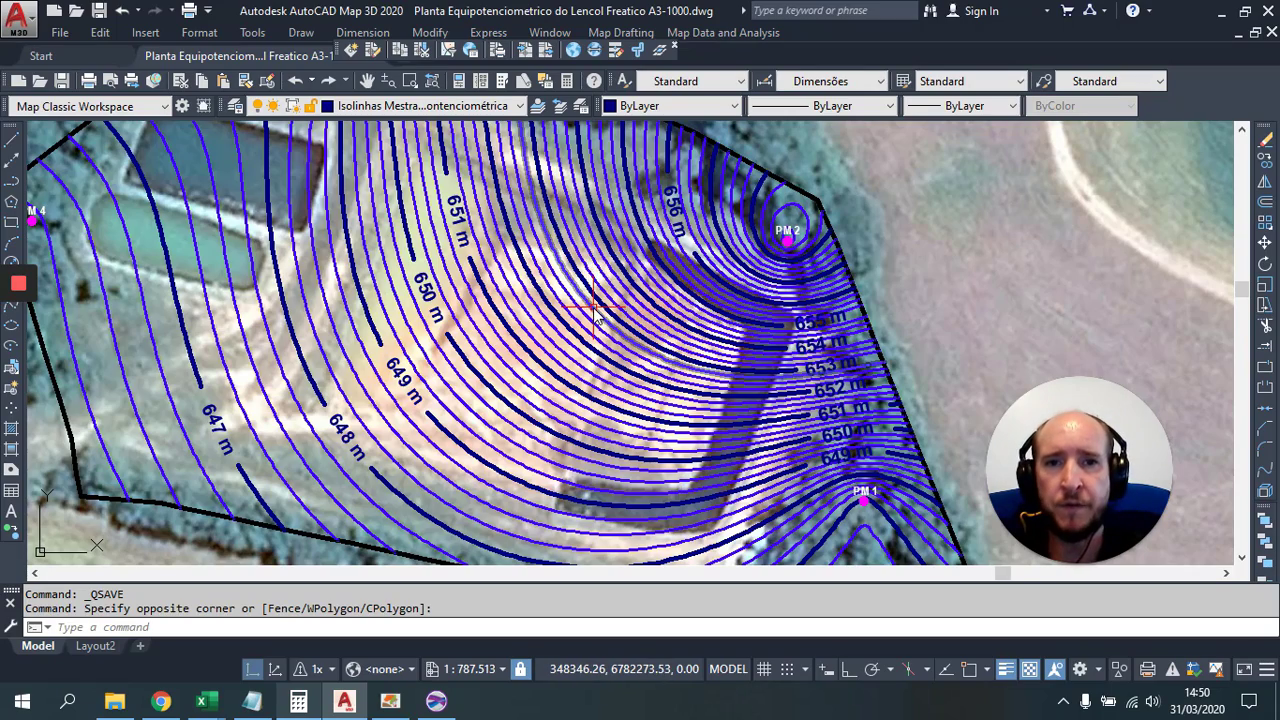
{"action": "scroll", "coordinate": [593, 300], "scroll_direction": "down", "scroll_amount": 2}
{"action": "scroll", "coordinate": [597, 283], "scroll_direction": "up", "scroll_amount": 2}
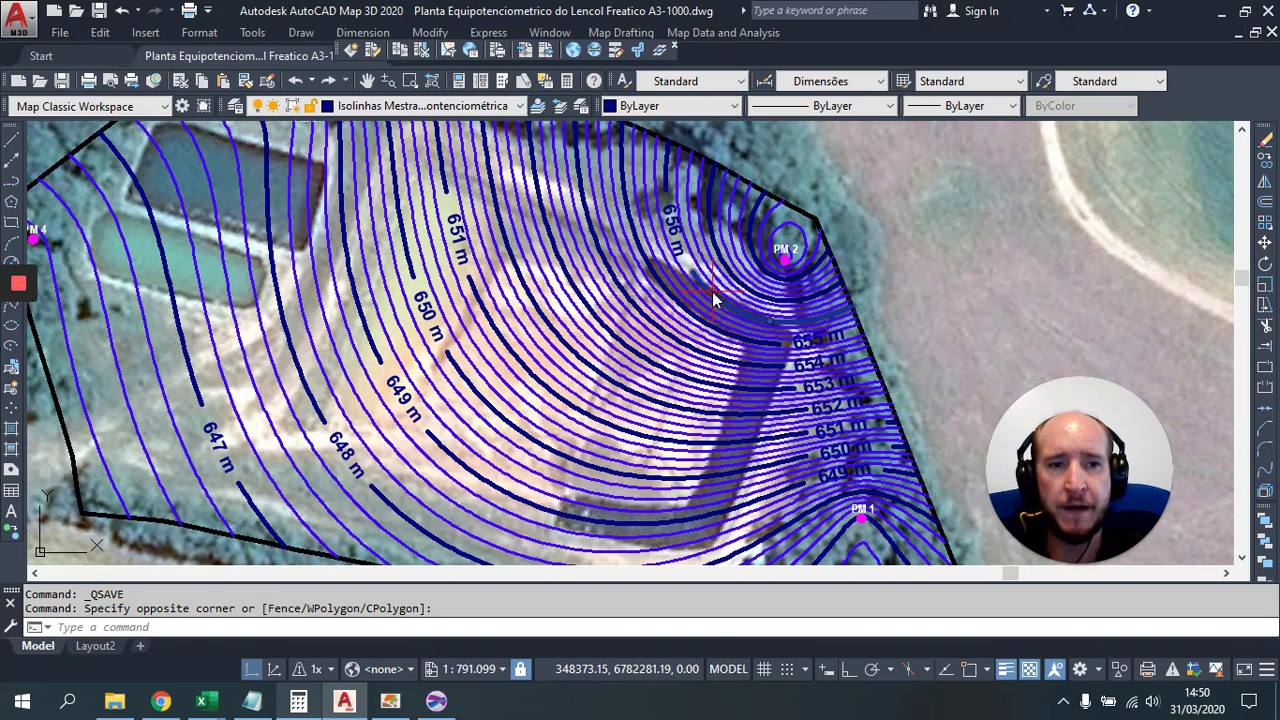
{"action": "mouse_move", "coordinate": [713, 298]}
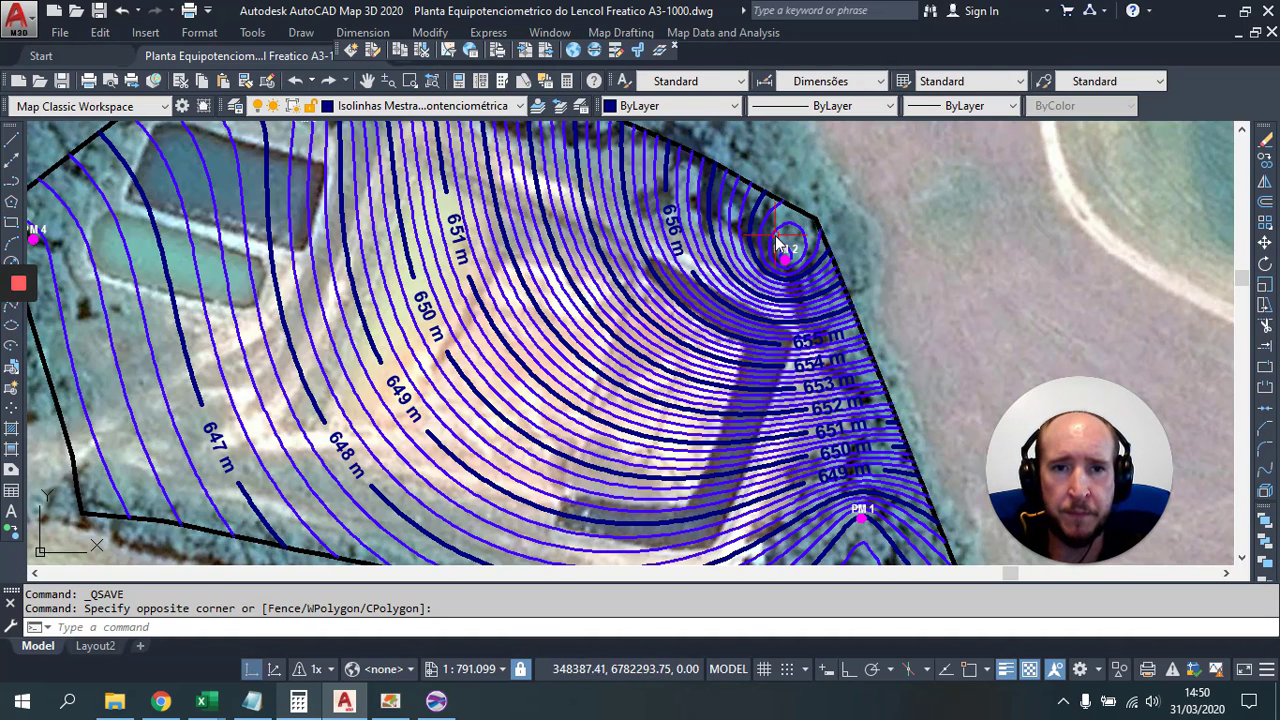
{"action": "scroll", "coordinate": [795, 242], "scroll_direction": "down", "scroll_amount": 2}
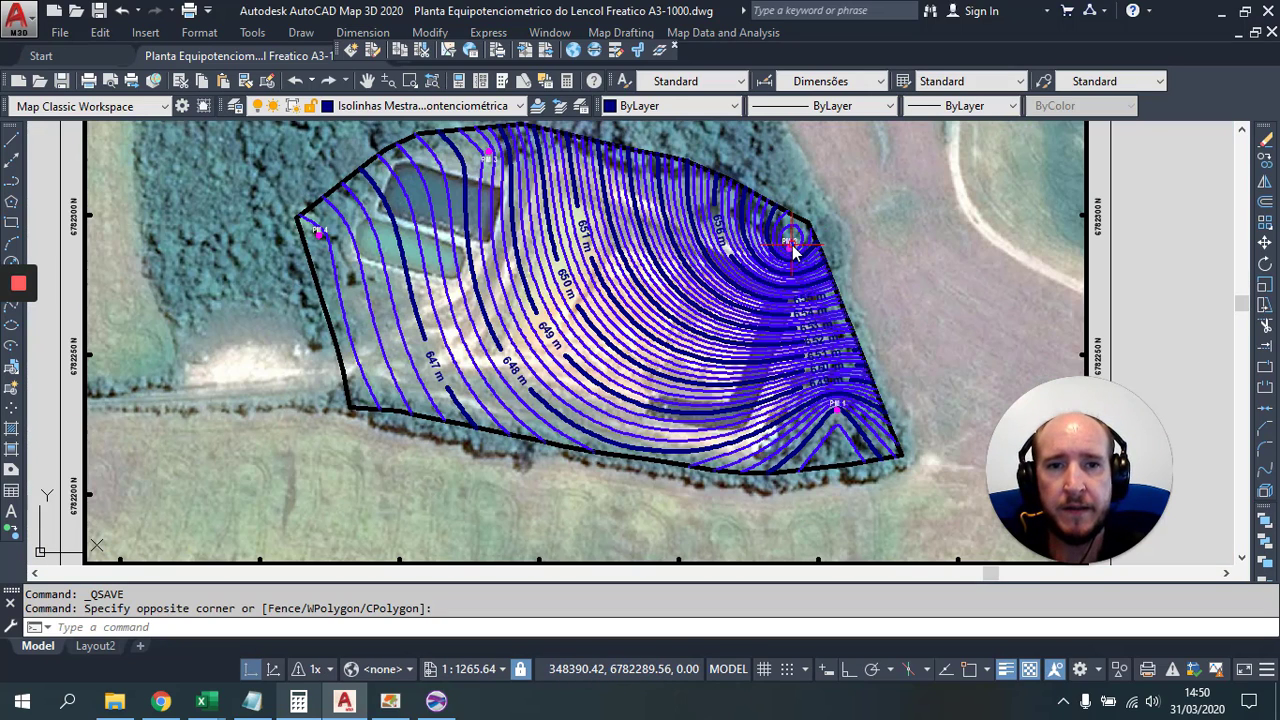
{"action": "mouse_move", "coordinate": [792, 248]}
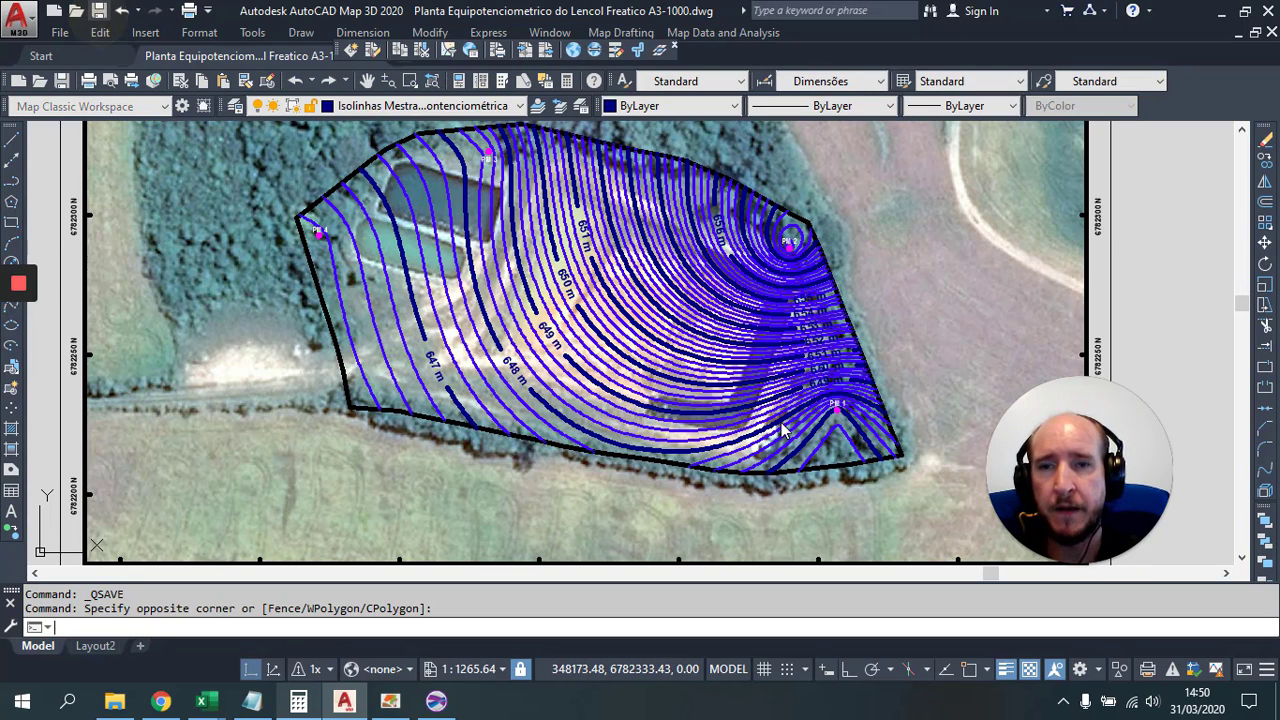
{"action": "key", "text": "ctrl+s"}
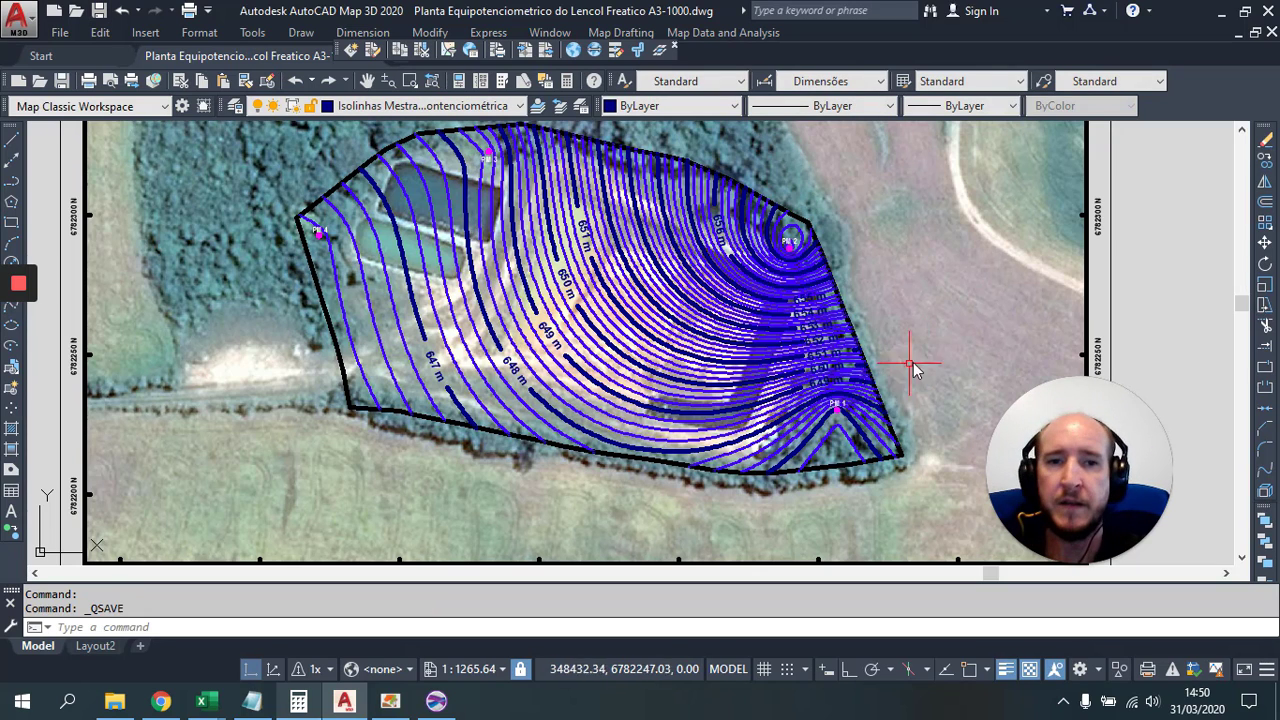
{"action": "left_click", "coordinate": [1271, 33]}
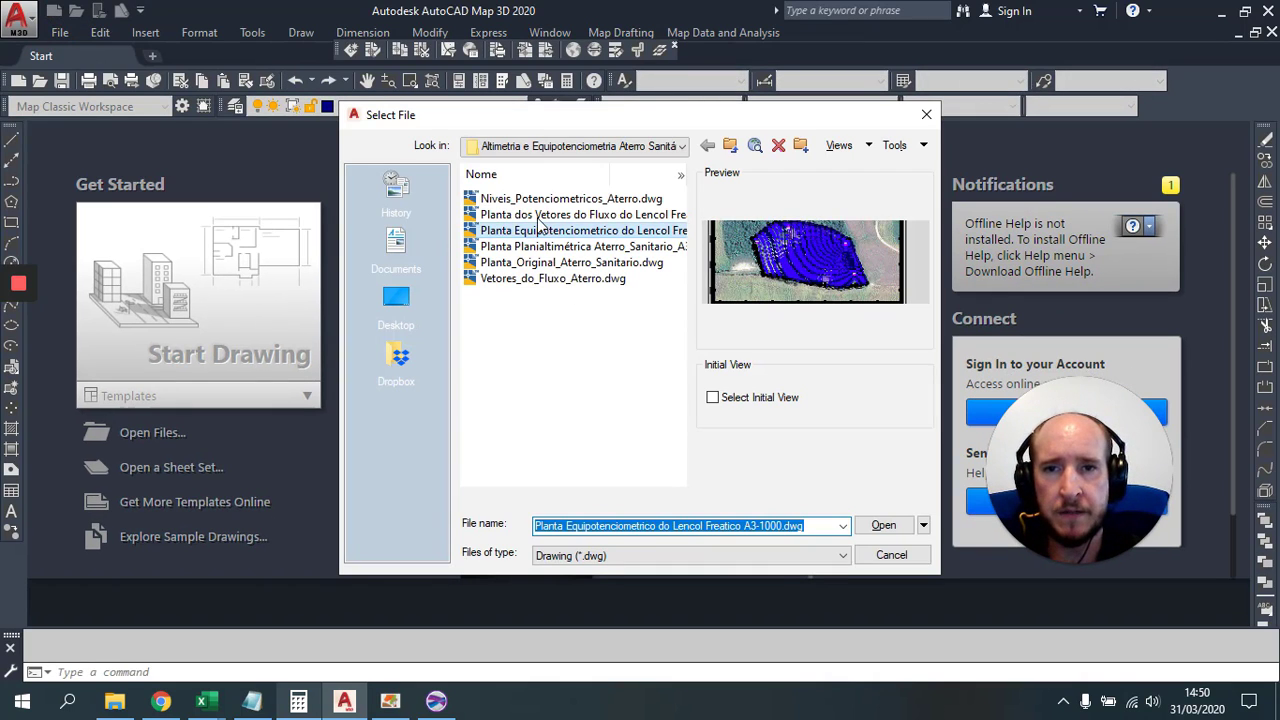
Step: Open 'Planta dos Vetores do Fluxo do Lencol Freatico A3-1000.dwg' and bring Surfer forward
{"action": "left_click", "coordinate": [539, 215]}
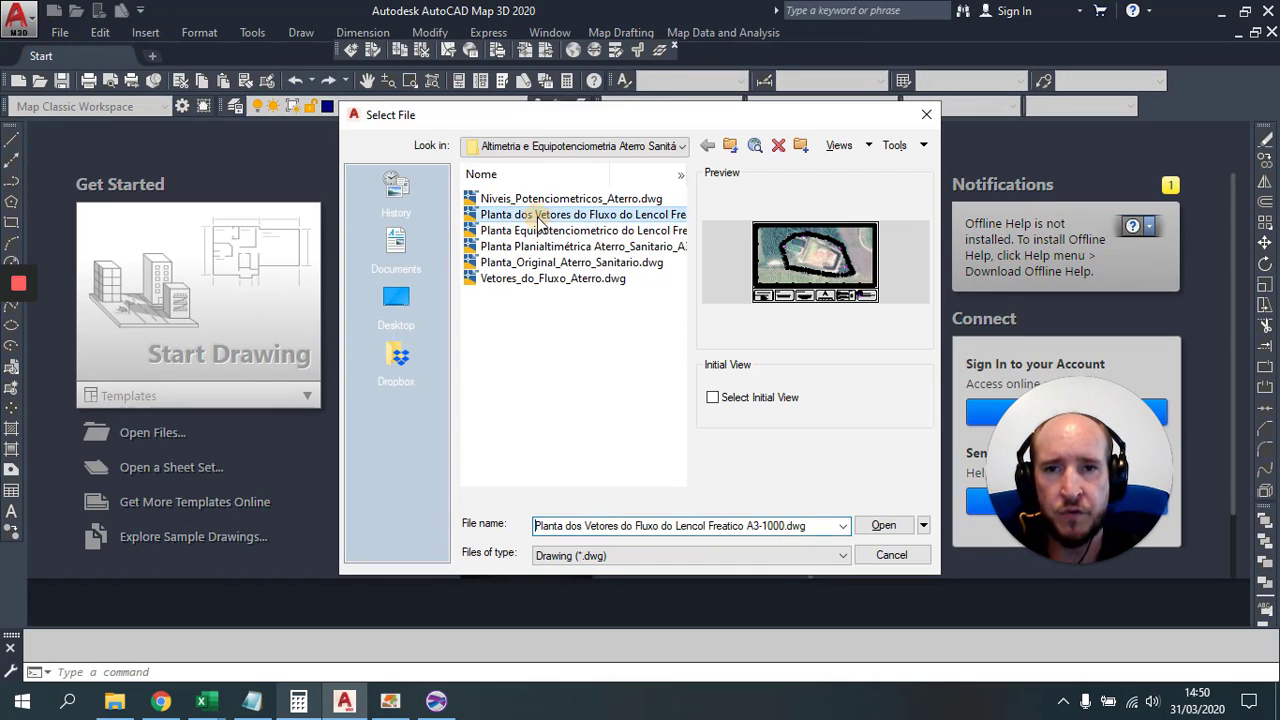
{"action": "left_click", "coordinate": [883, 525]}
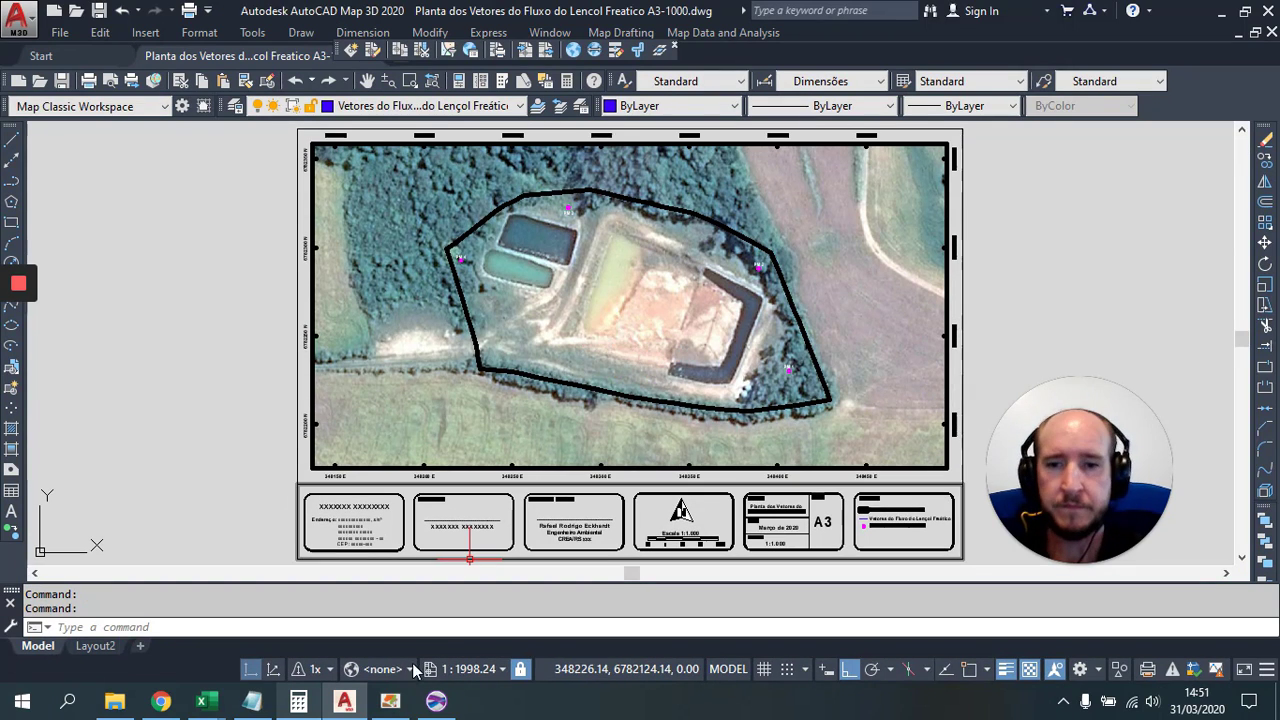
{"action": "left_click", "coordinate": [436, 701]}
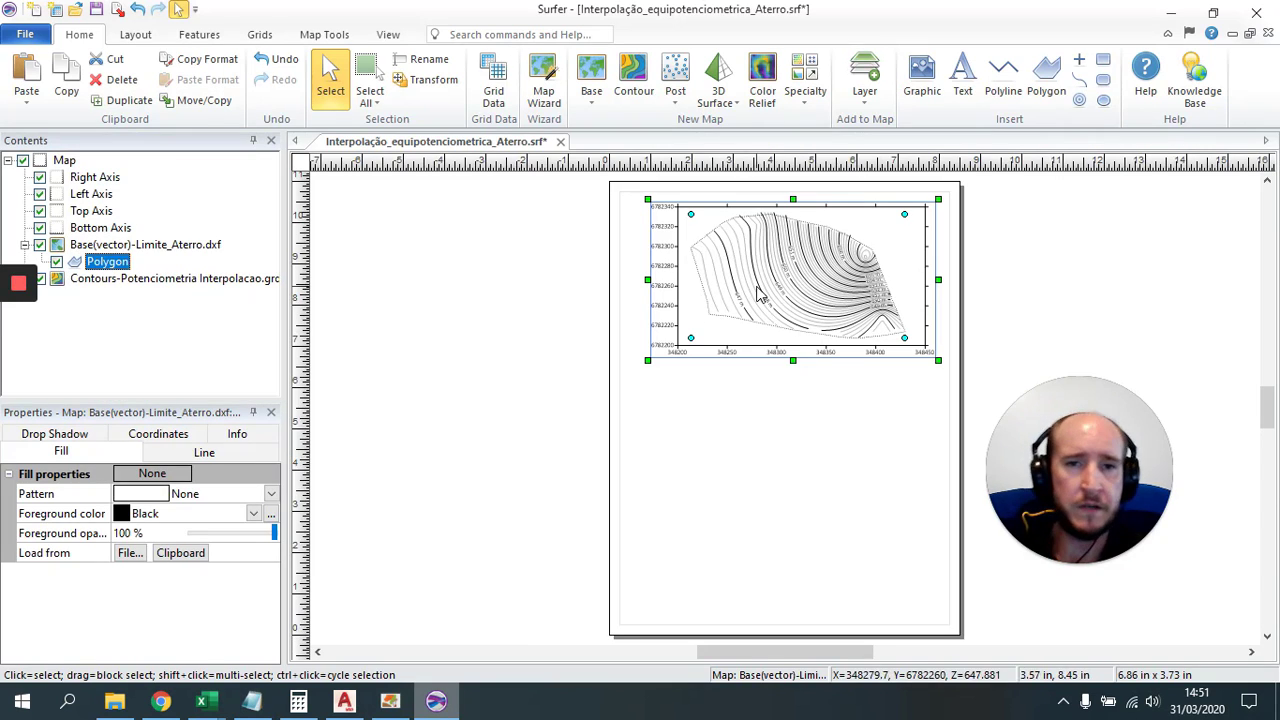
Step: Create a 1-Grid Vector map from Potenciometria Interpolacao.grd in D:\Altimetria e Equipotenciometria Aterro Sanitário
{"action": "left_click", "coordinate": [785, 440]}
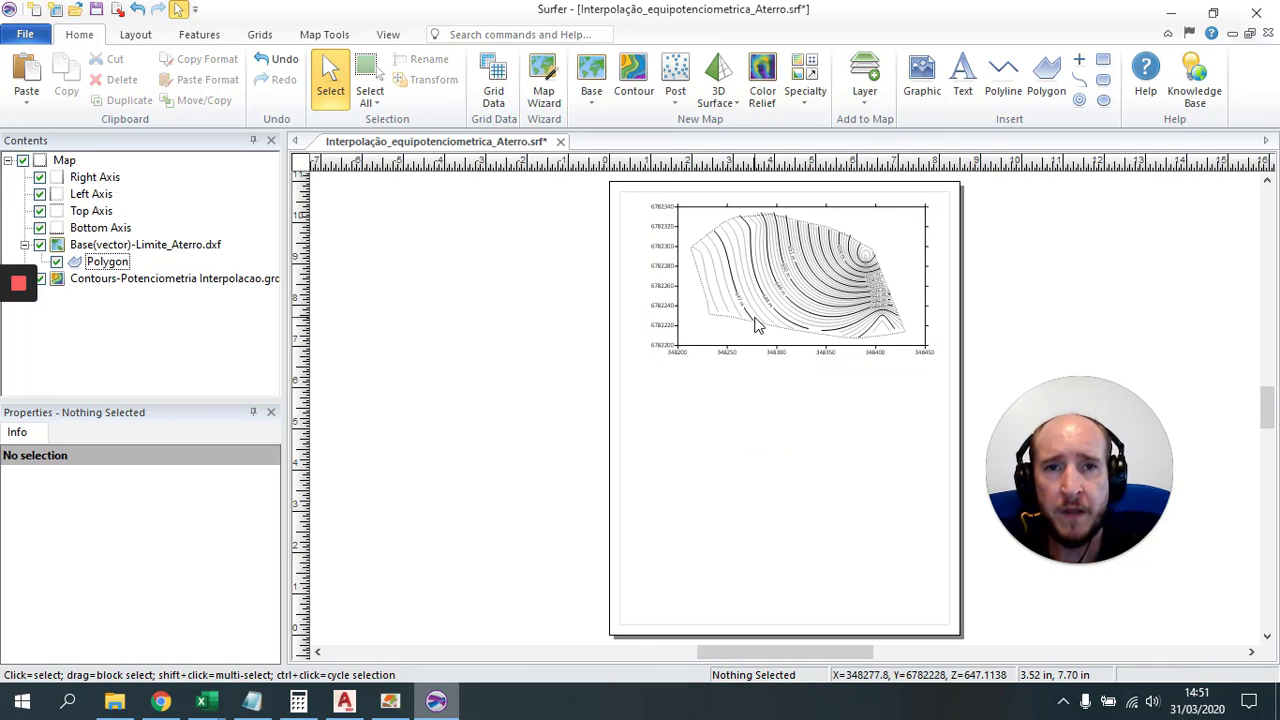
{"action": "left_click", "coordinate": [804, 107]}
{"action": "left_click", "coordinate": [76, 40]}
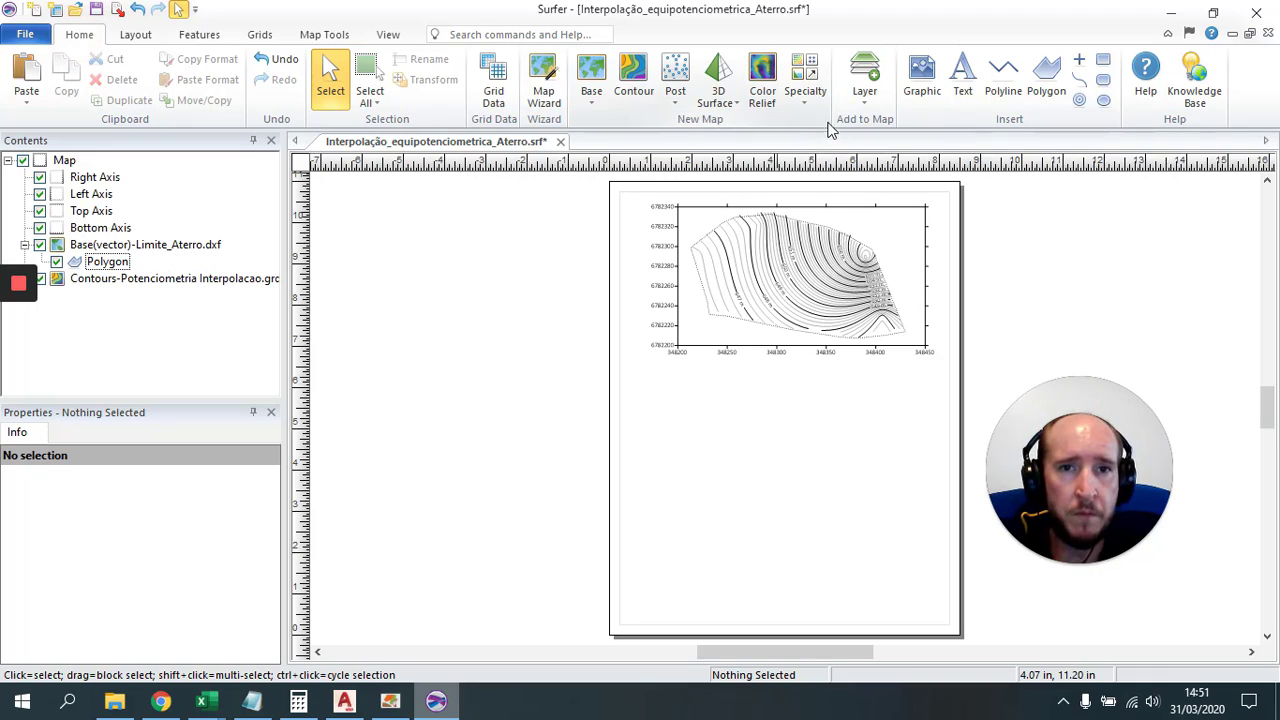
{"action": "left_click", "coordinate": [806, 105]}
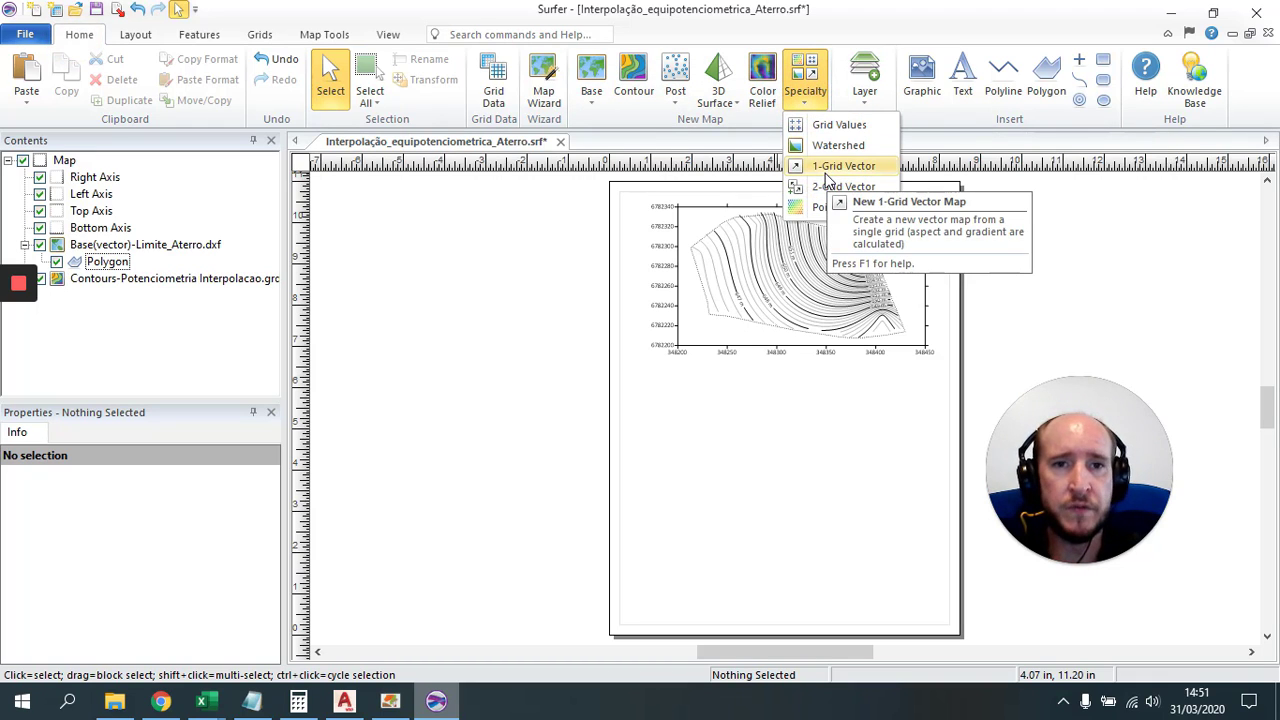
{"action": "left_click", "coordinate": [826, 170]}
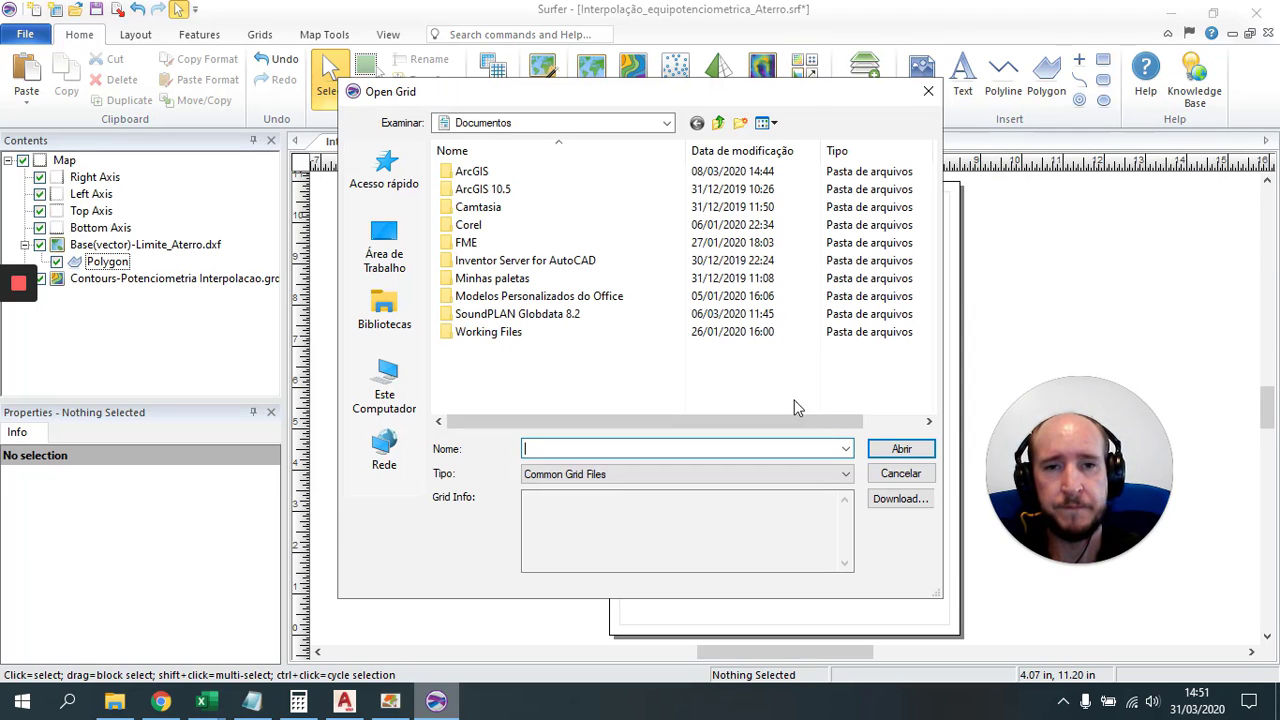
{"action": "left_click", "coordinate": [600, 122]}
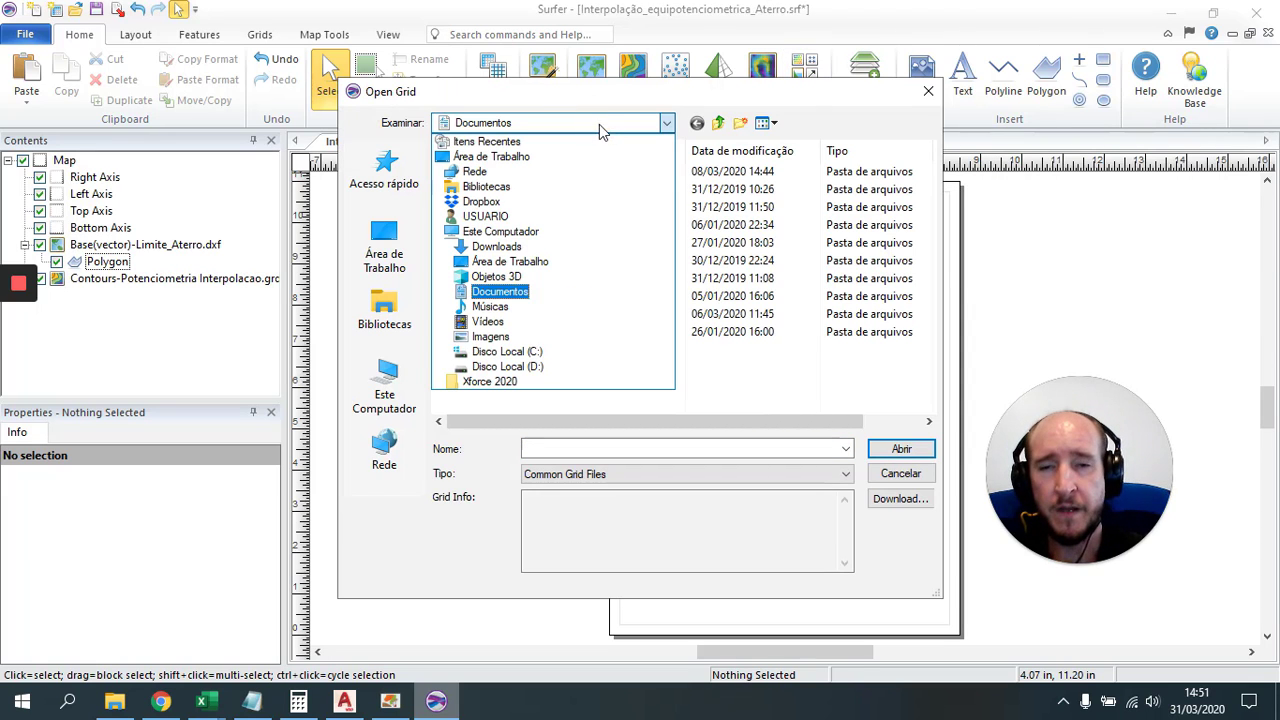
{"action": "left_click", "coordinate": [545, 367]}
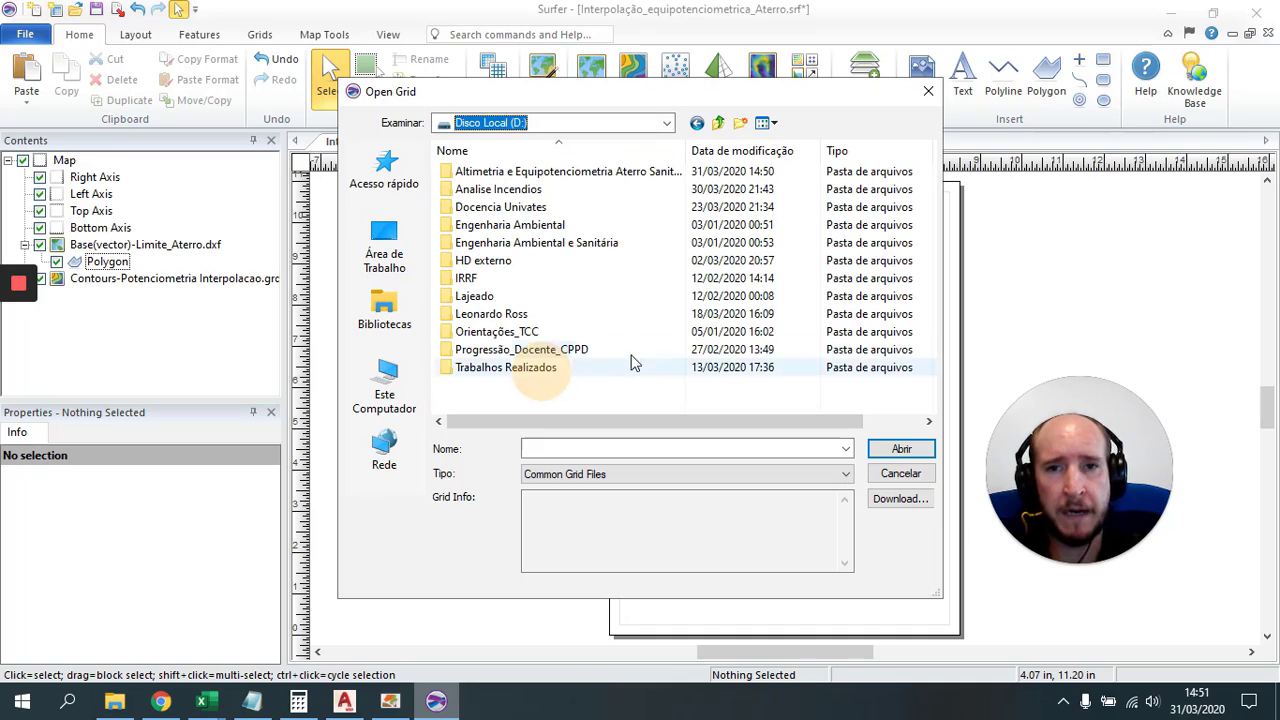
{"action": "left_click", "coordinate": [547, 175]}
{"action": "double_click", "coordinate": [547, 175]}
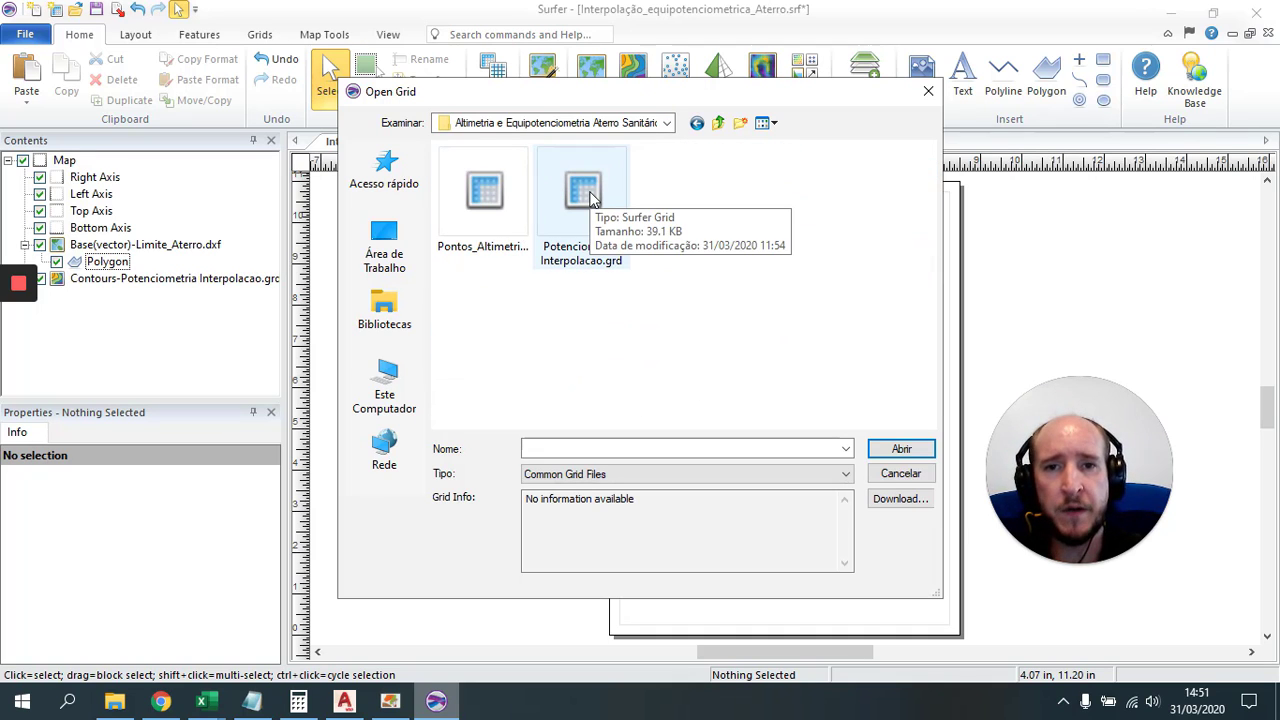
{"action": "left_click", "coordinate": [912, 452]}
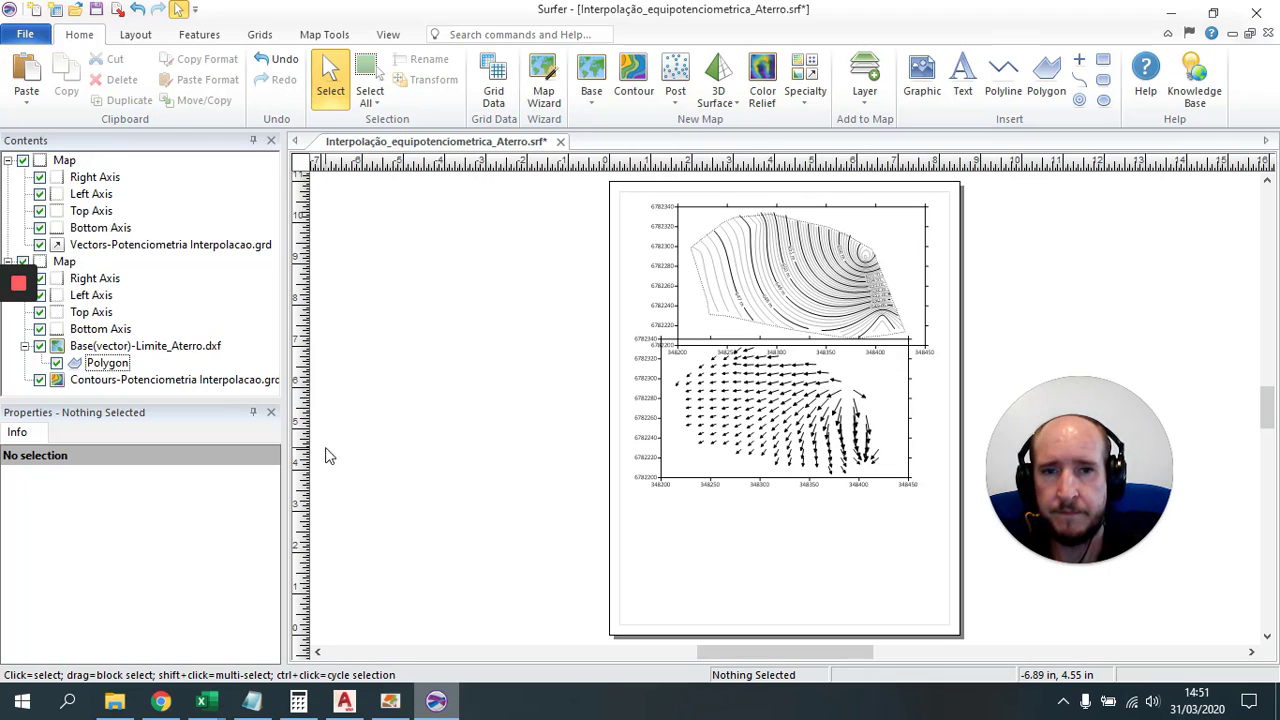
Step: Move the new vector map to sit below the contour map
{"action": "left_click", "coordinate": [757, 455]}
{"action": "left_click_drag", "start_coordinate": [815, 401], "coordinate": [836, 441]}
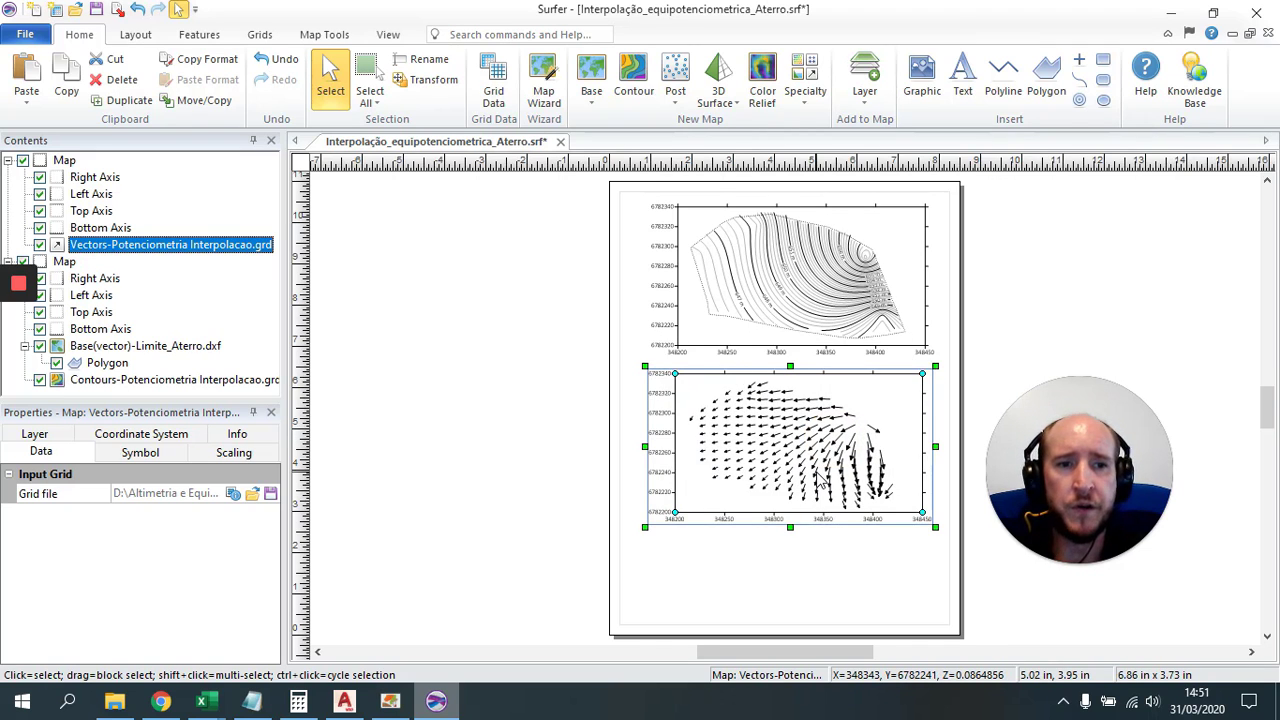
{"action": "scroll", "coordinate": [818, 480], "scroll_direction": "up", "scroll_amount": 1}
{"action": "scroll", "coordinate": [818, 480], "scroll_direction": "up", "scroll_amount": 2}
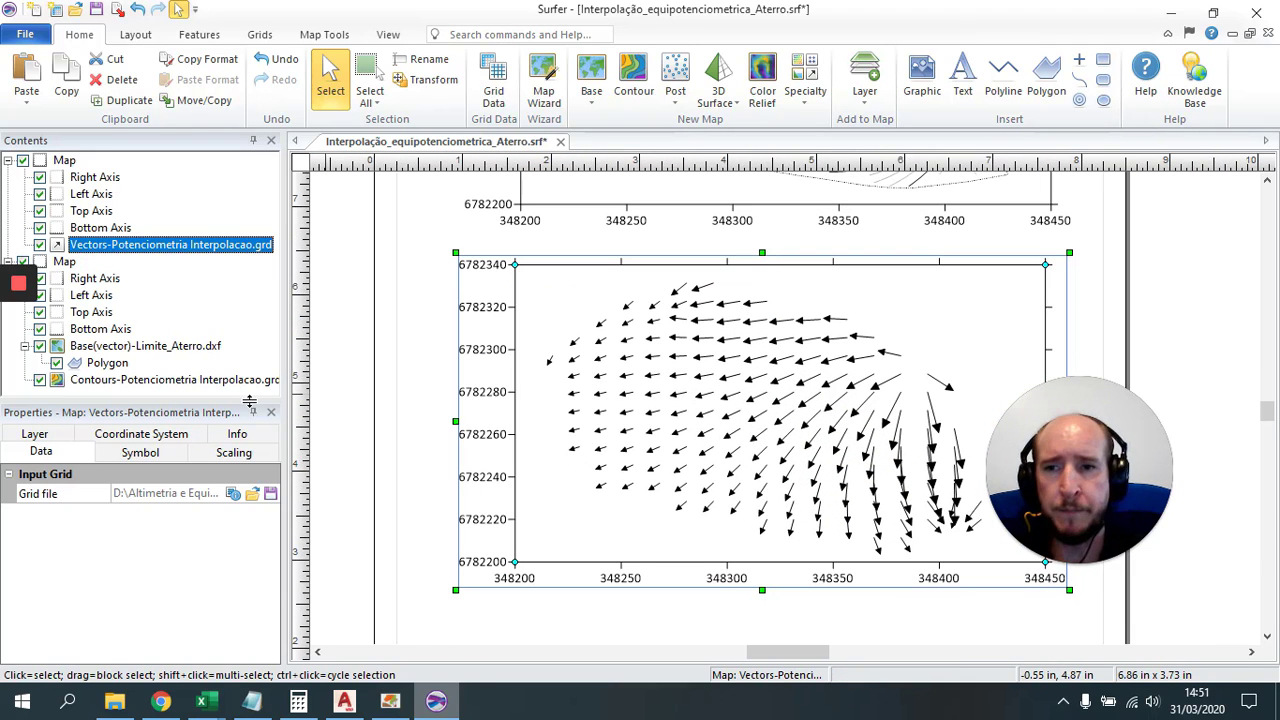
Step: On the Scaling tab, lower the shaft length minimum to 0.05 in and maximum to 0.29 in
{"action": "left_click", "coordinate": [236, 455]}
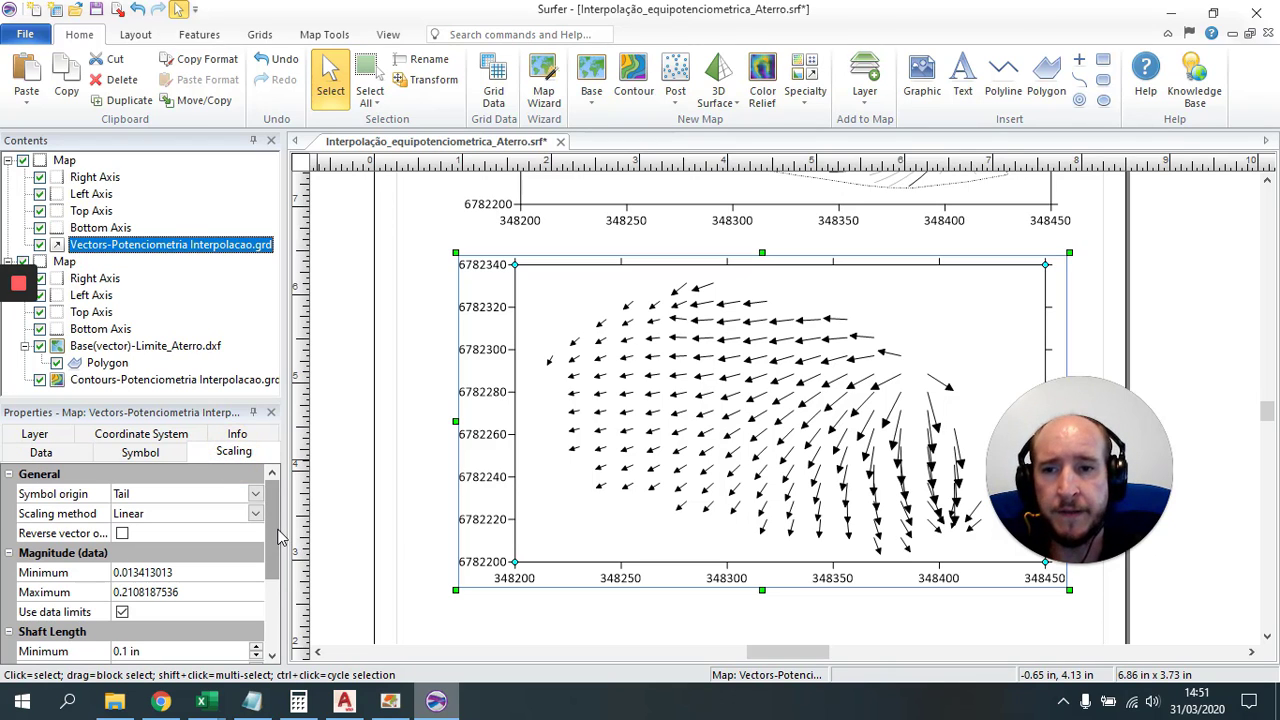
{"action": "left_click_drag", "start_coordinate": [278, 531], "coordinate": [277, 553]}
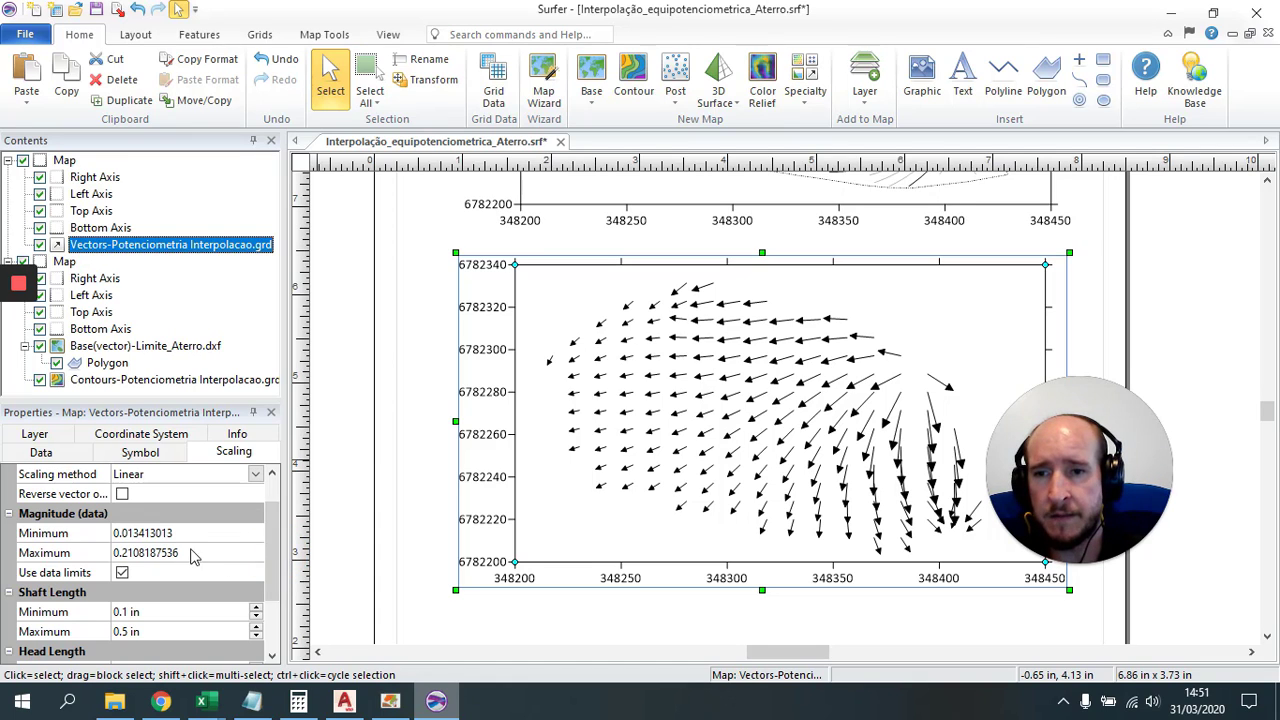
{"action": "left_click_drag", "start_coordinate": [280, 553], "coordinate": [272, 580]}
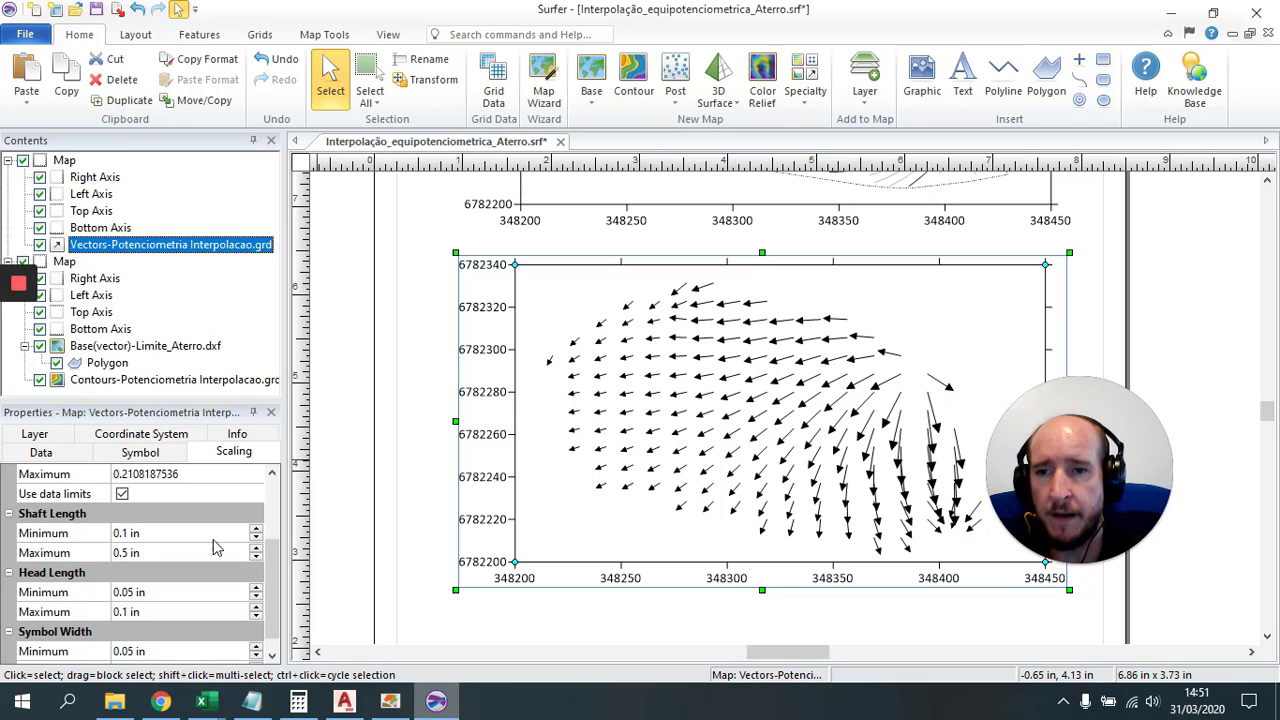
{"action": "left_click", "coordinate": [257, 540]}
{"action": "left_click", "coordinate": [257, 540]}
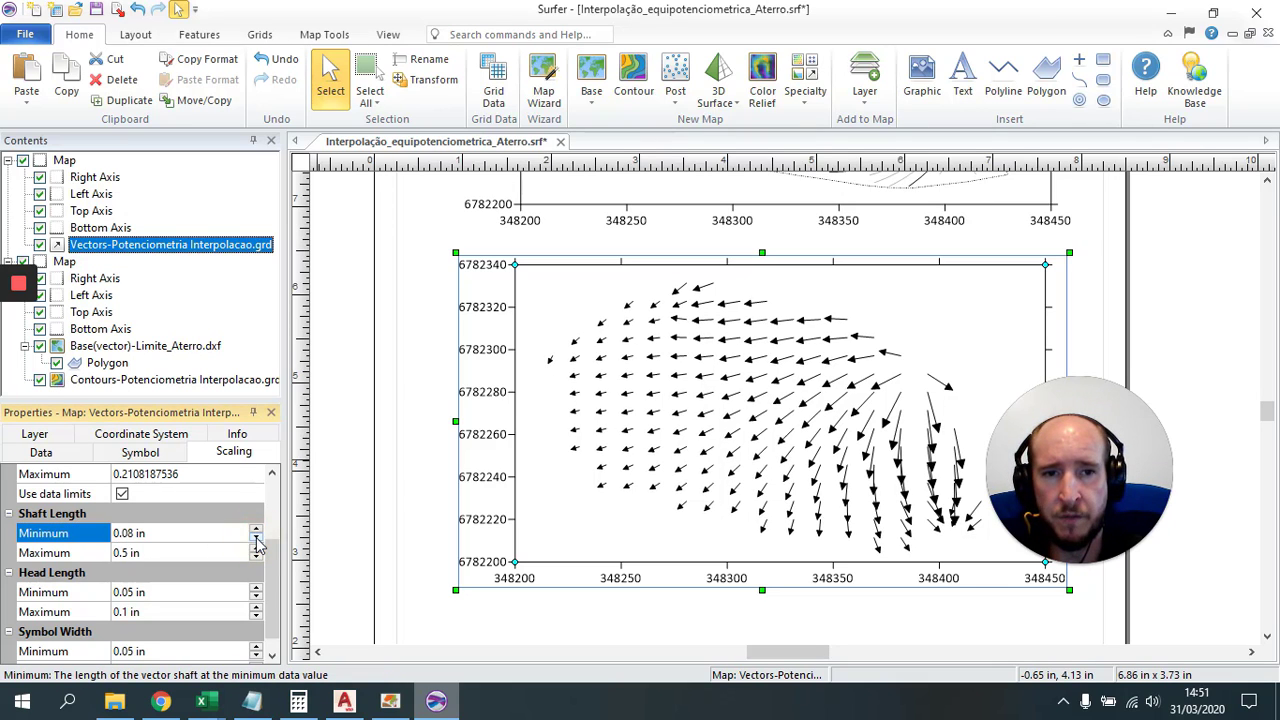
{"action": "left_click", "coordinate": [257, 540]}
{"action": "left_click", "coordinate": [257, 540]}
{"action": "left_click", "coordinate": [257, 540]}
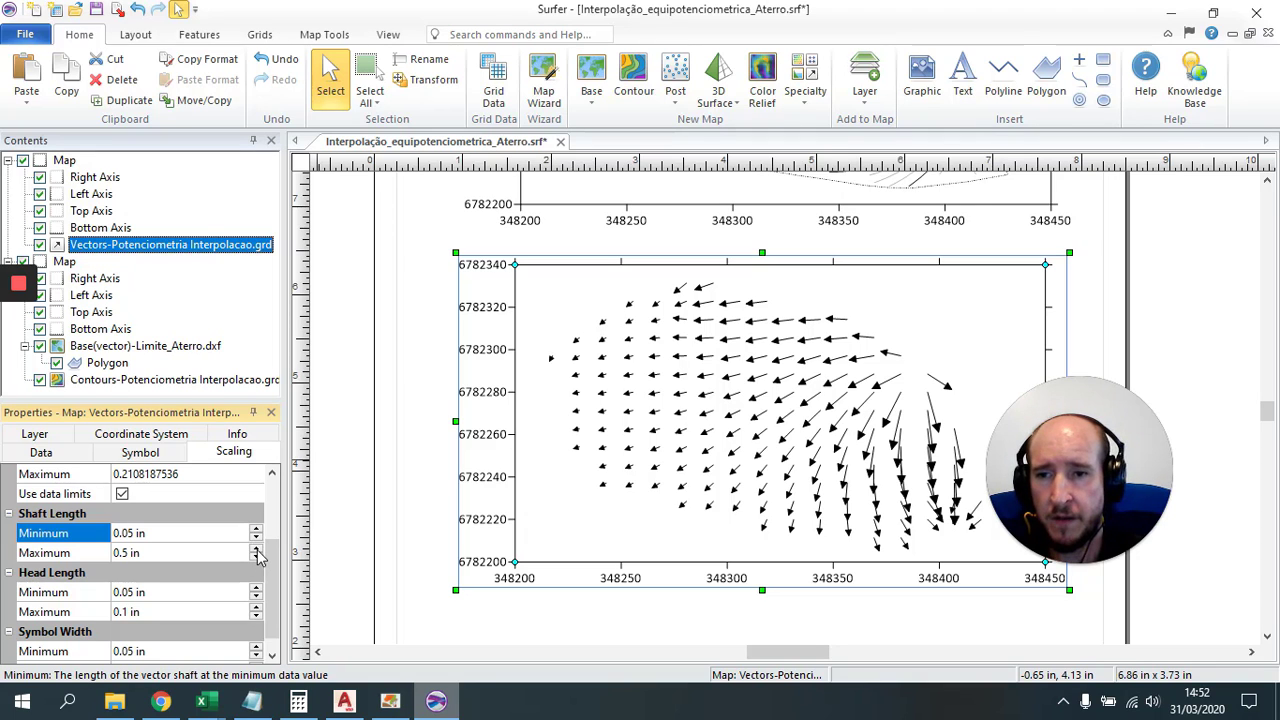
{"action": "left_click", "coordinate": [257, 560]}
{"action": "left_click", "coordinate": [257, 560]}
{"action": "left_click", "coordinate": [257, 560]}
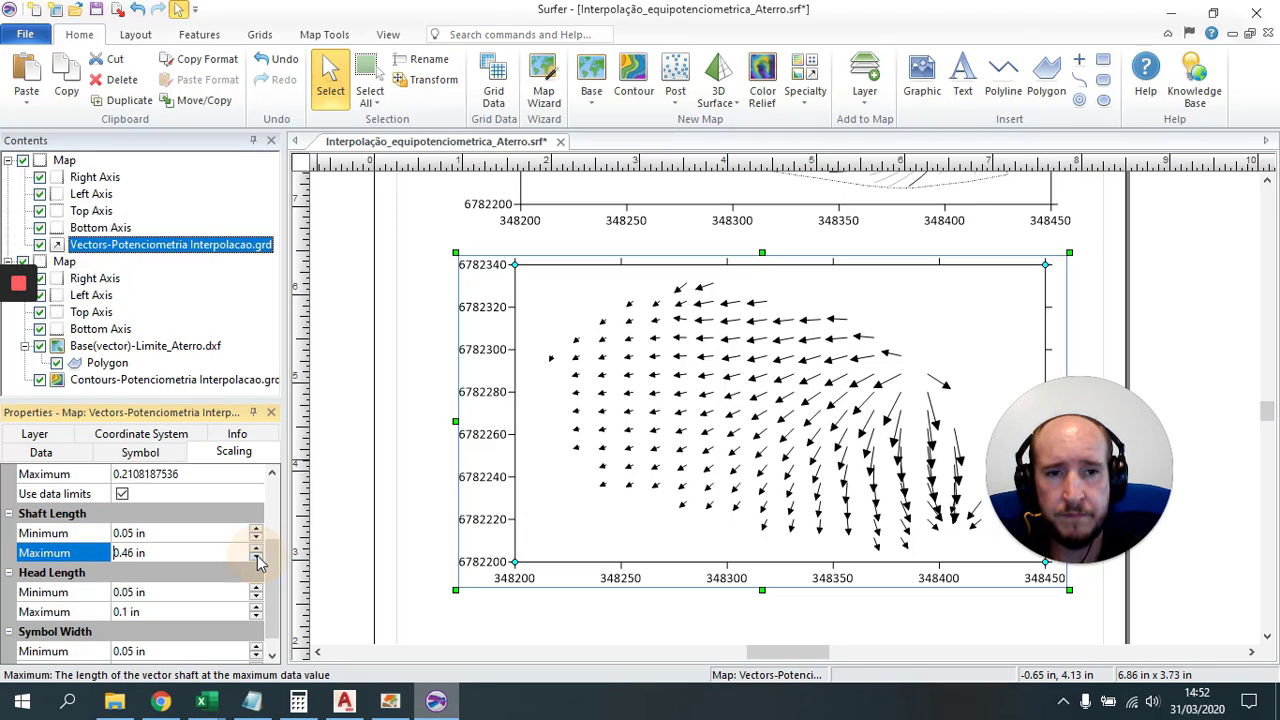
{"action": "left_click", "coordinate": [257, 560]}
{"action": "left_click", "coordinate": [257, 560]}
{"action": "left_click", "coordinate": [257, 560]}
{"action": "left_click", "coordinate": [257, 560]}
{"action": "left_click", "coordinate": [257, 560]}
{"action": "left_click", "coordinate": [257, 560]}
{"action": "left_click", "coordinate": [257, 560]}
{"action": "left_click", "coordinate": [257, 560]}
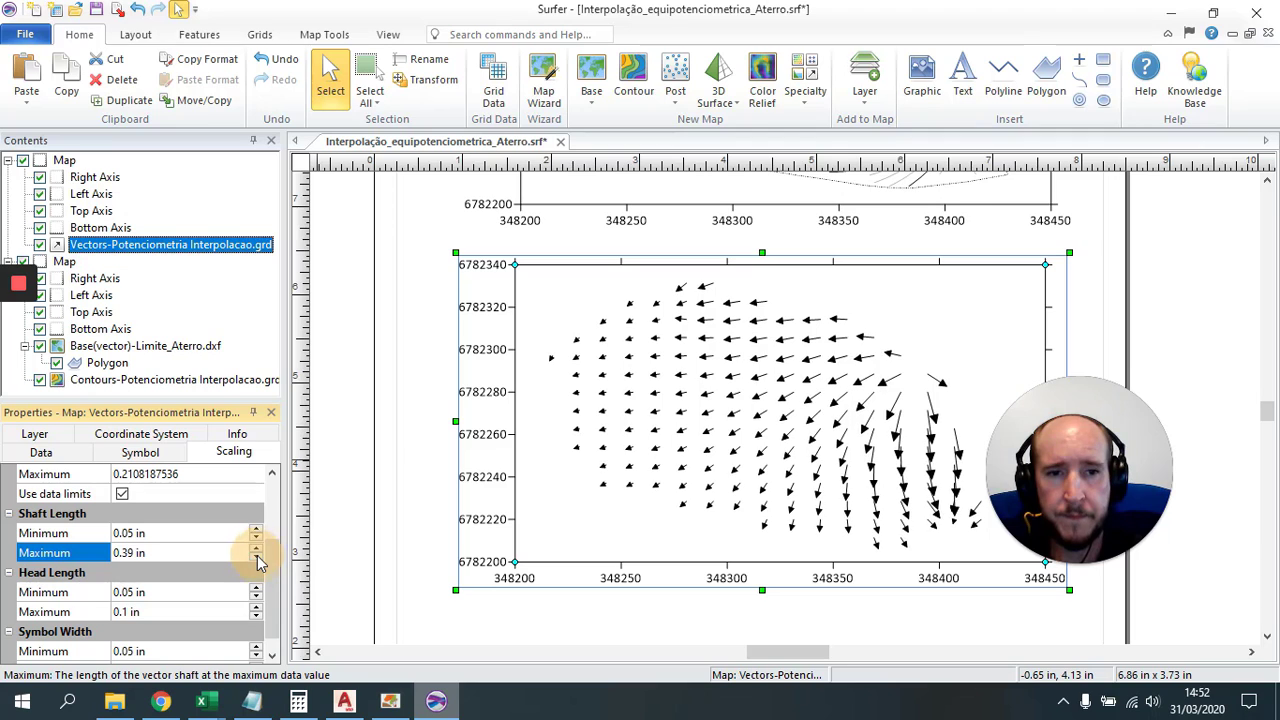
{"action": "left_click", "coordinate": [257, 560]}
{"action": "left_click", "coordinate": [257, 560]}
{"action": "left_click", "coordinate": [257, 560]}
{"action": "left_click", "coordinate": [257, 560]}
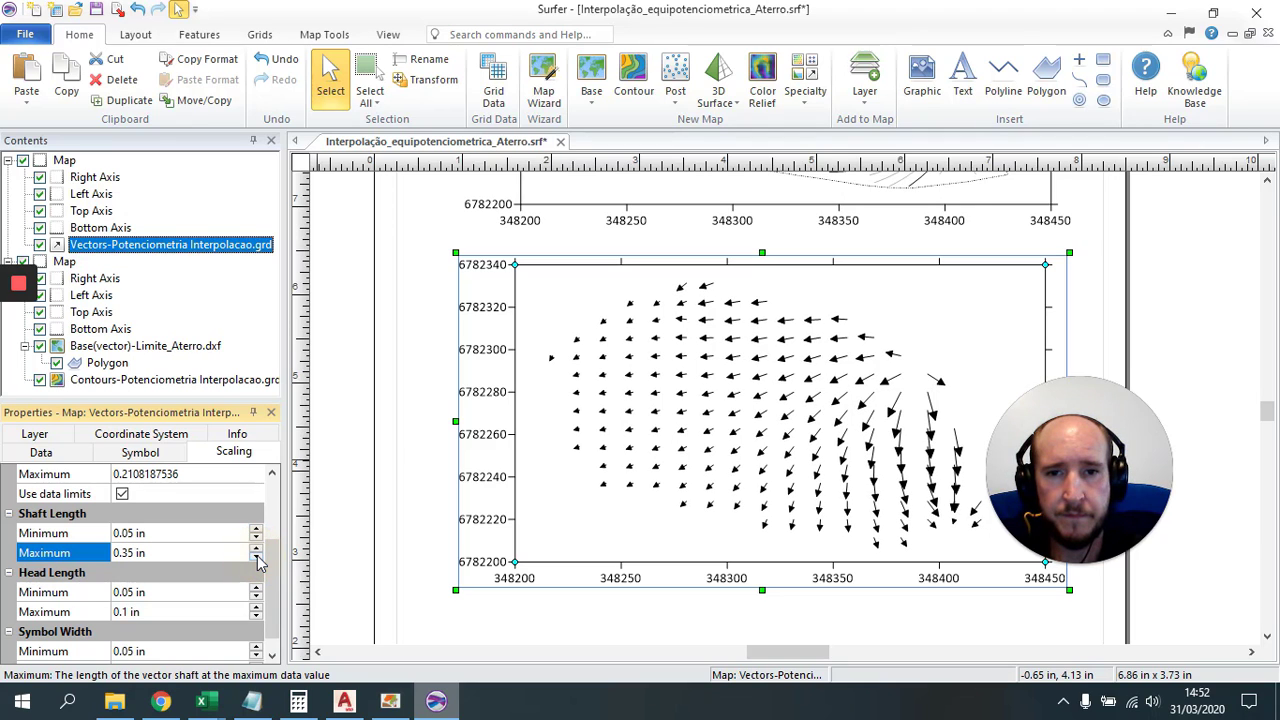
{"action": "left_click", "coordinate": [257, 560]}
{"action": "left_click", "coordinate": [257, 560]}
{"action": "left_click", "coordinate": [257, 560]}
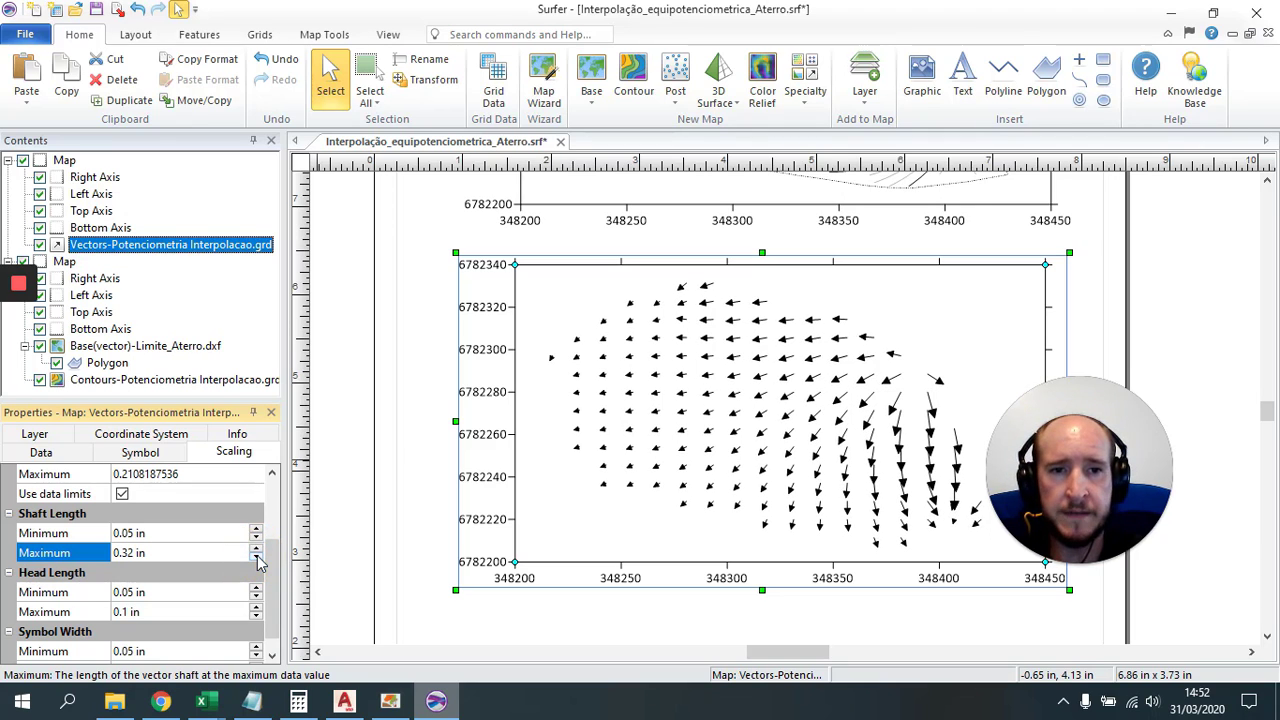
{"action": "left_click", "coordinate": [257, 560]}
{"action": "left_click", "coordinate": [257, 560]}
{"action": "left_click", "coordinate": [257, 560]}
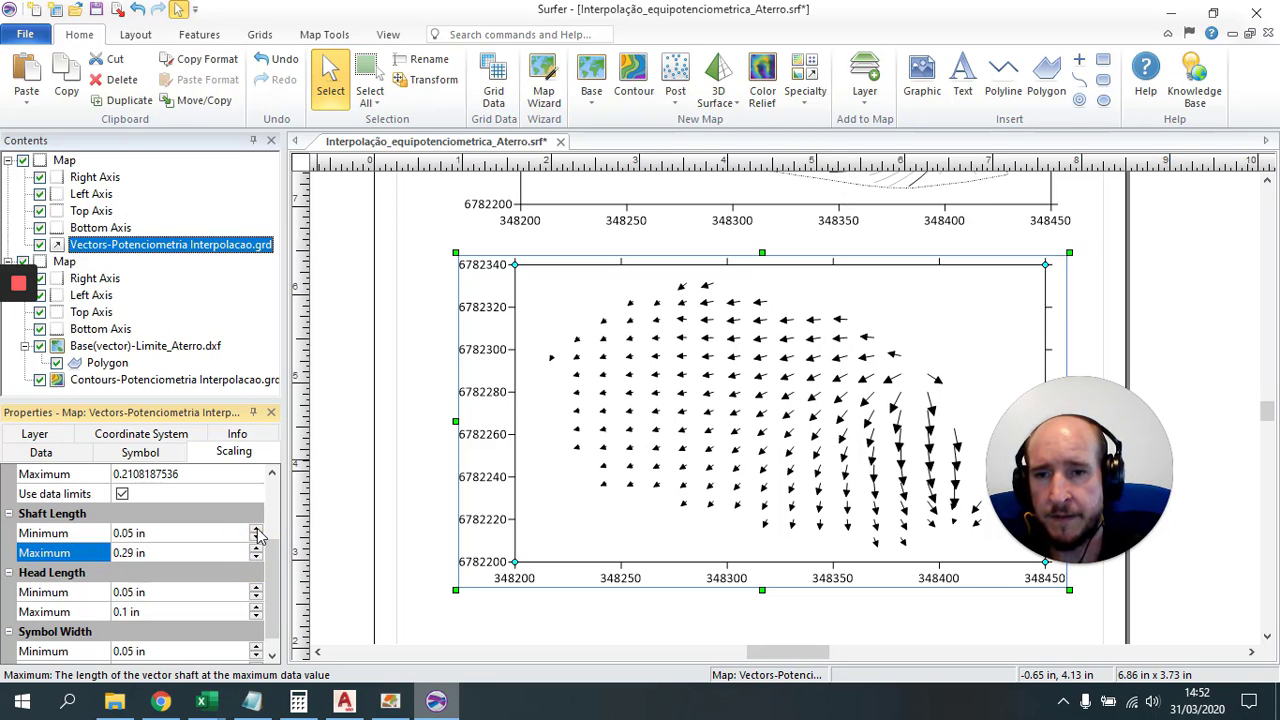
Step: Set the shaft length minimum back to 0.1 in and the maximum to 0.26 in
{"action": "left_click", "coordinate": [257, 531]}
{"action": "left_click", "coordinate": [257, 531]}
{"action": "left_click", "coordinate": [257, 531]}
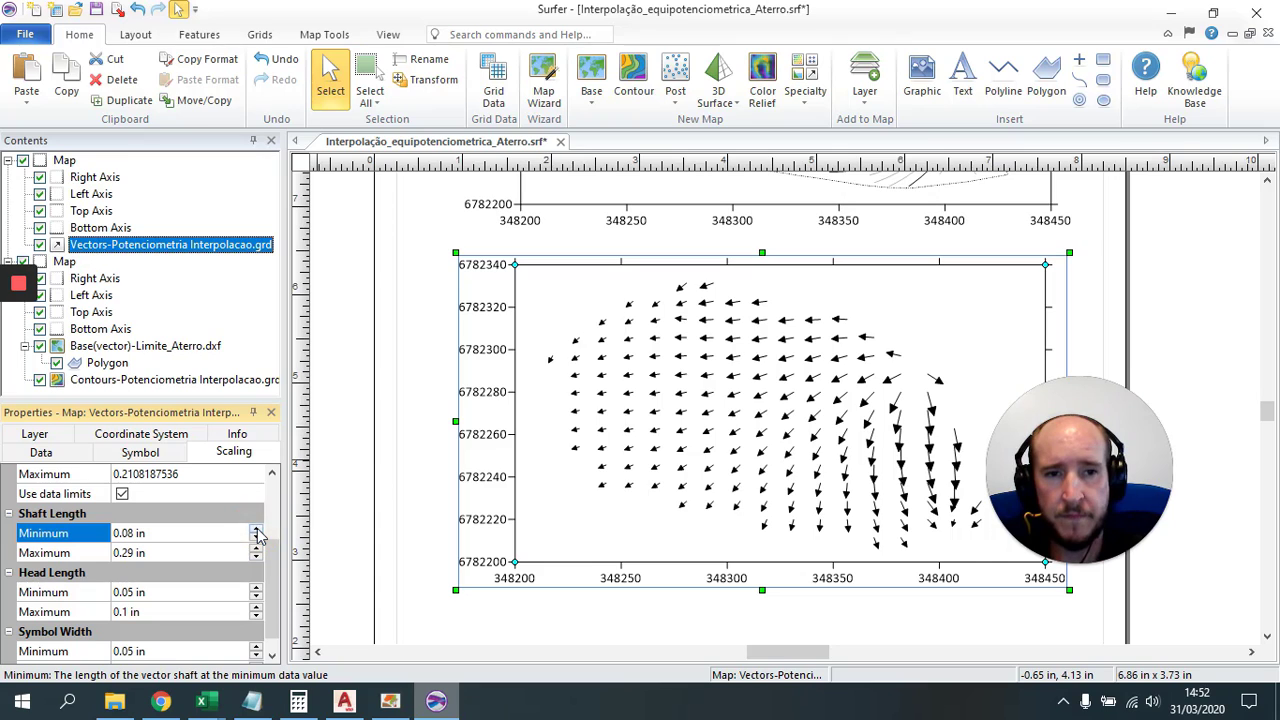
{"action": "left_click", "coordinate": [257, 531]}
{"action": "left_click", "coordinate": [257, 531]}
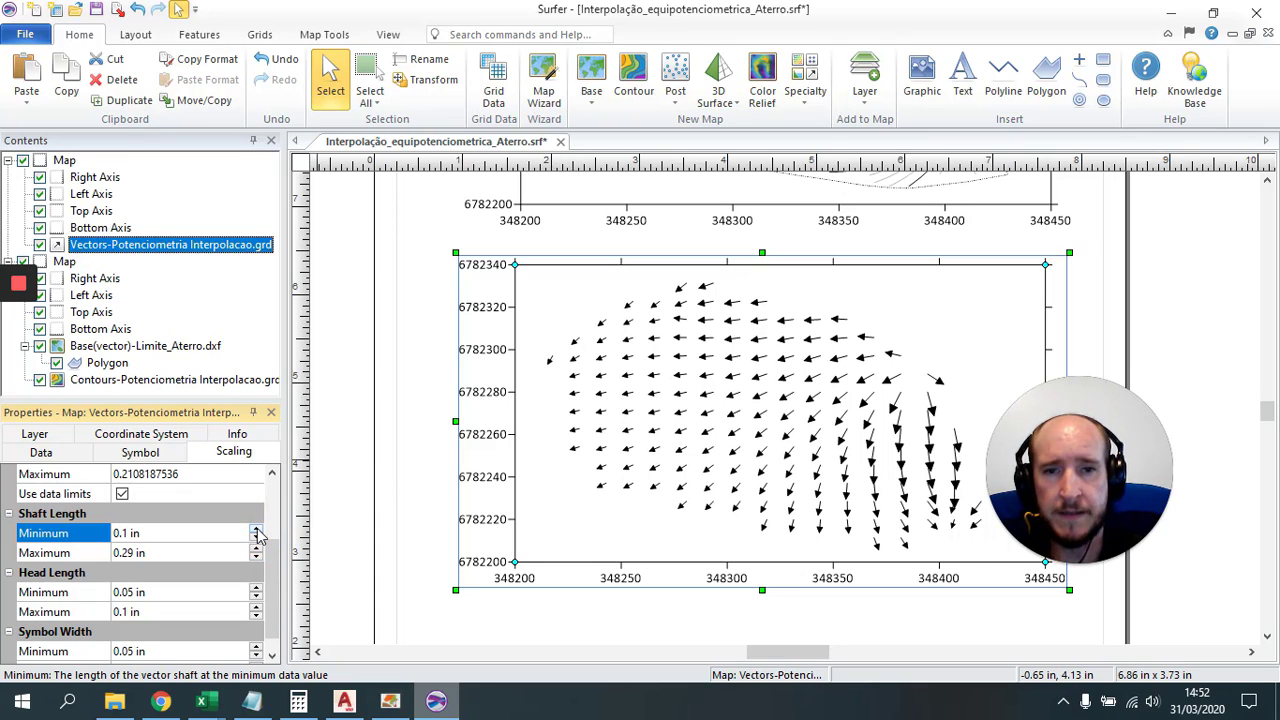
{"action": "left_click", "coordinate": [257, 558]}
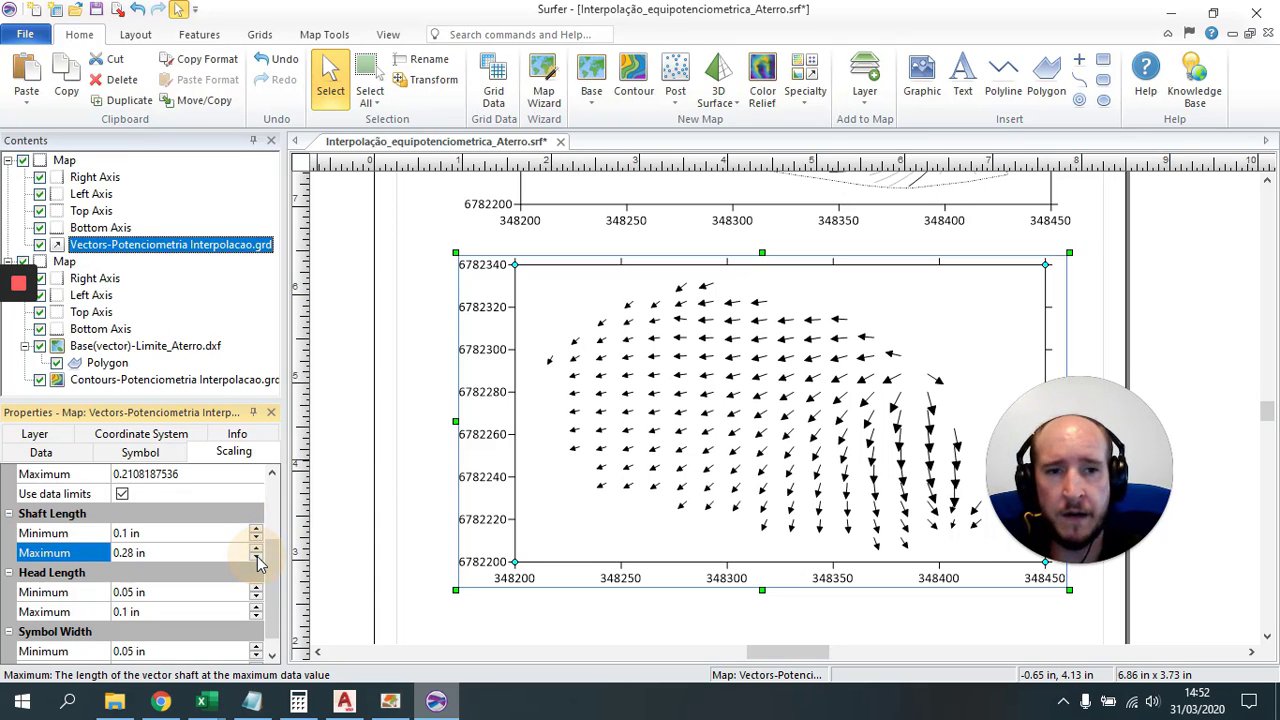
{"action": "left_click", "coordinate": [257, 558]}
{"action": "left_click", "coordinate": [257, 558]}
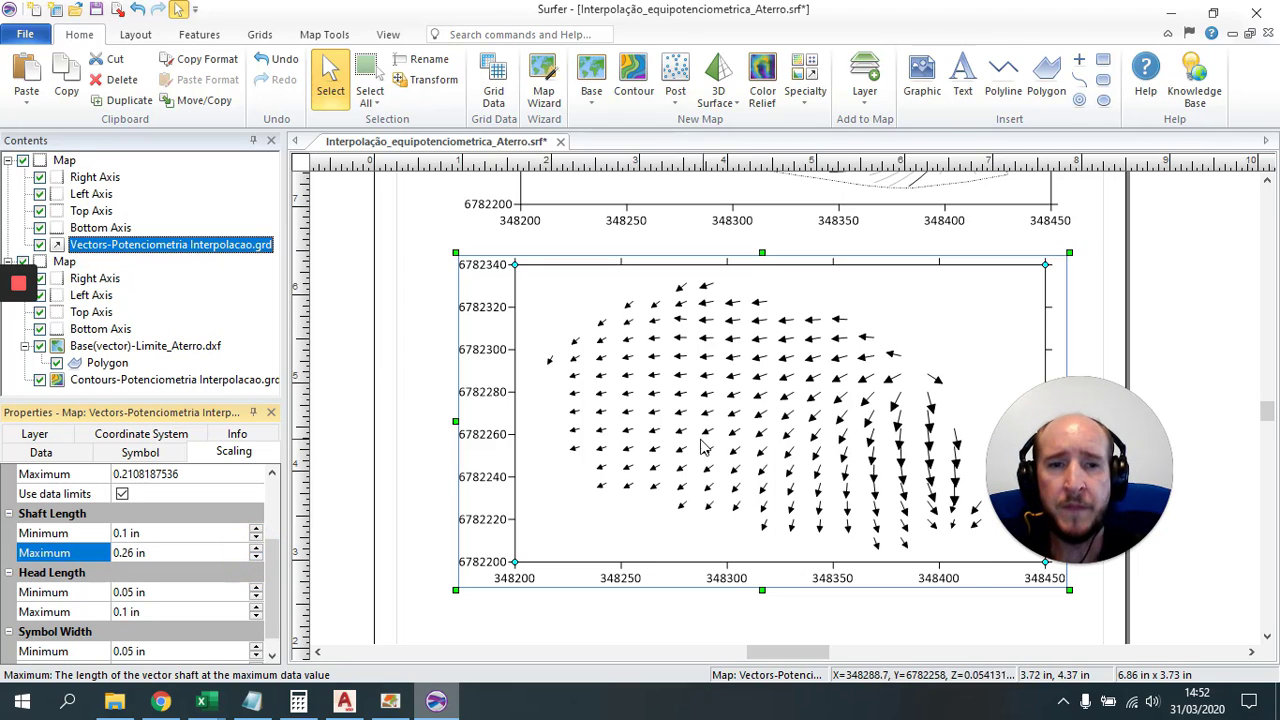
Step: Reselect the vector map and adjust an option lower in its Properties panel
{"action": "left_click", "coordinate": [752, 413]}
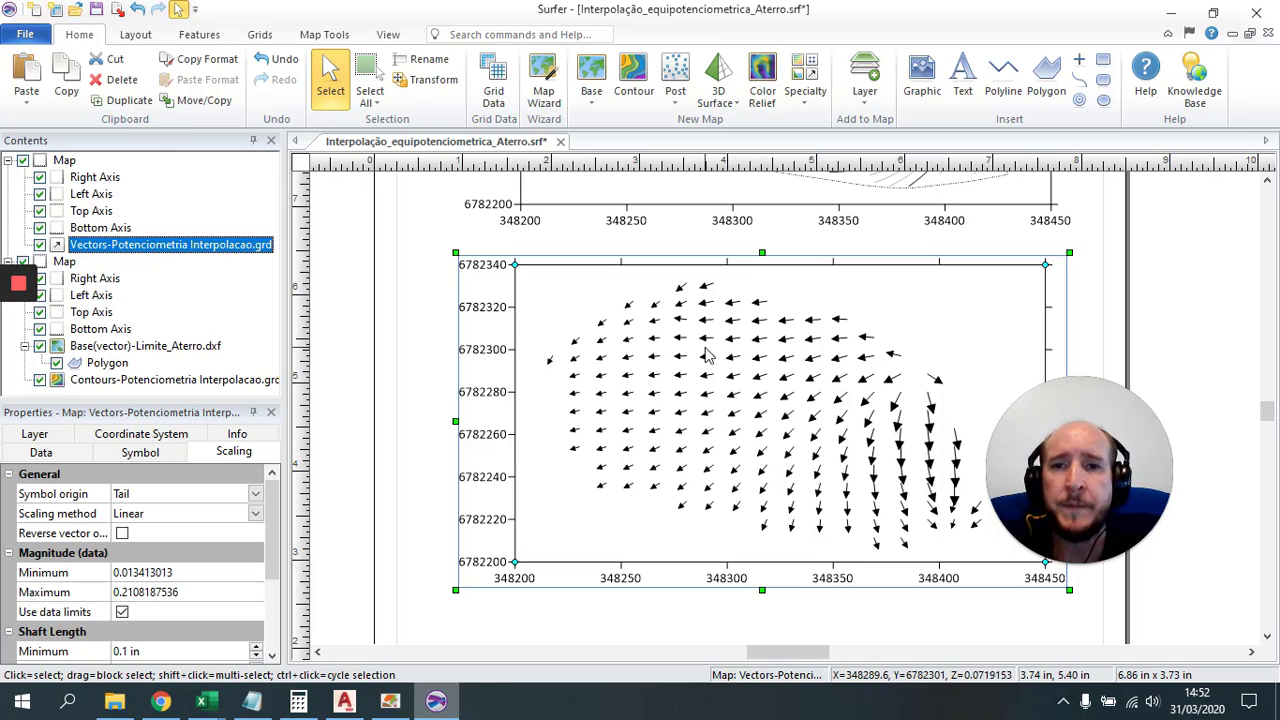
{"action": "left_click", "coordinate": [1144, 303]}
{"action": "left_click", "coordinate": [828, 335]}
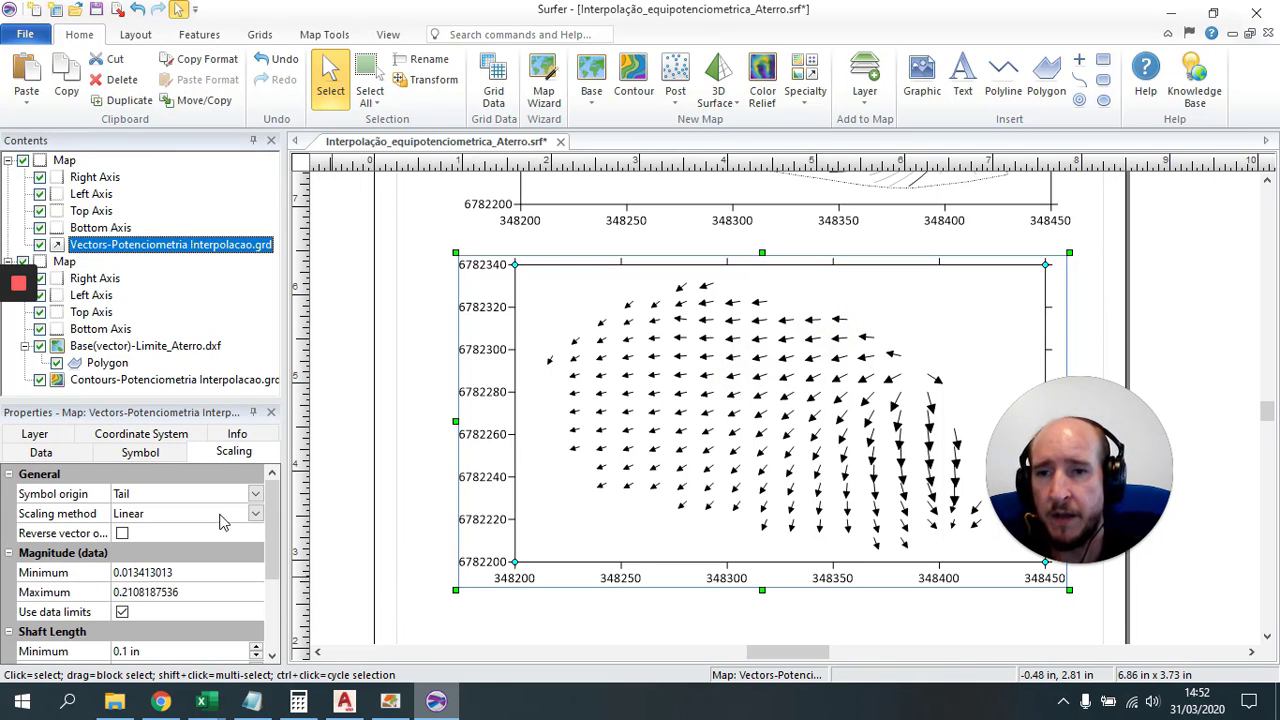
{"action": "left_click", "coordinate": [272, 657]}
{"action": "left_click", "coordinate": [272, 657]}
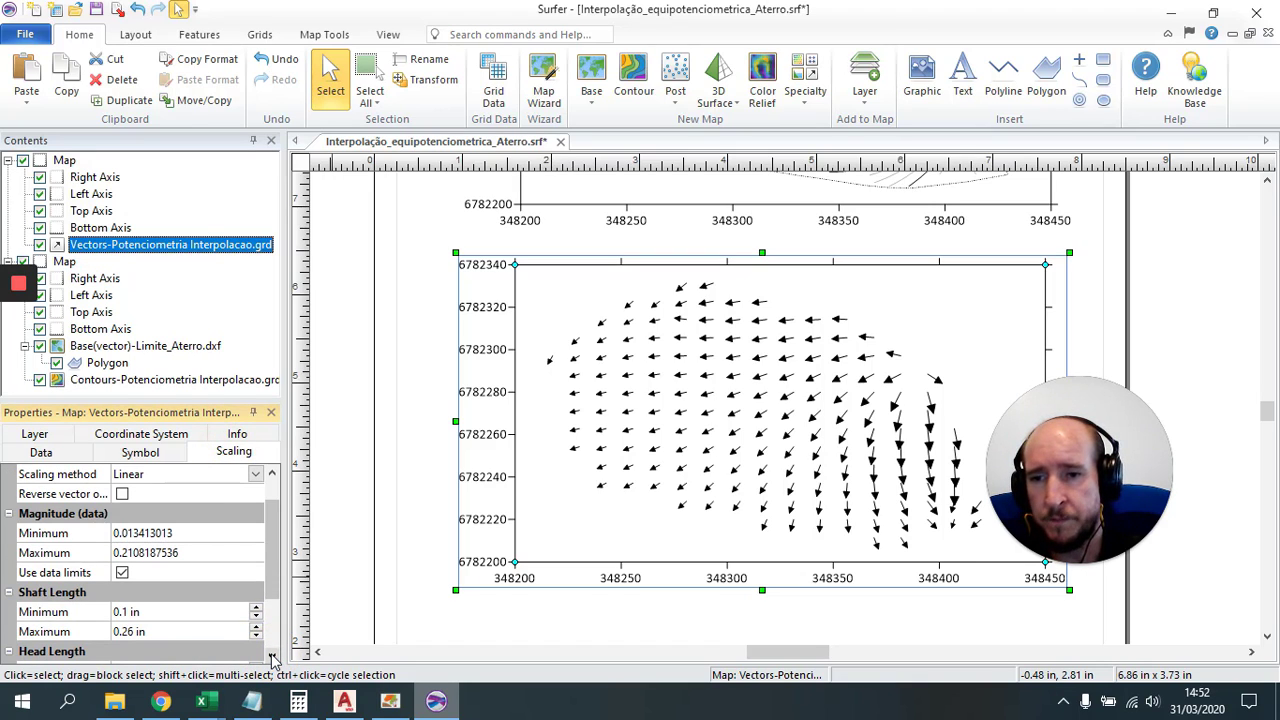
{"action": "left_click", "coordinate": [272, 657]}
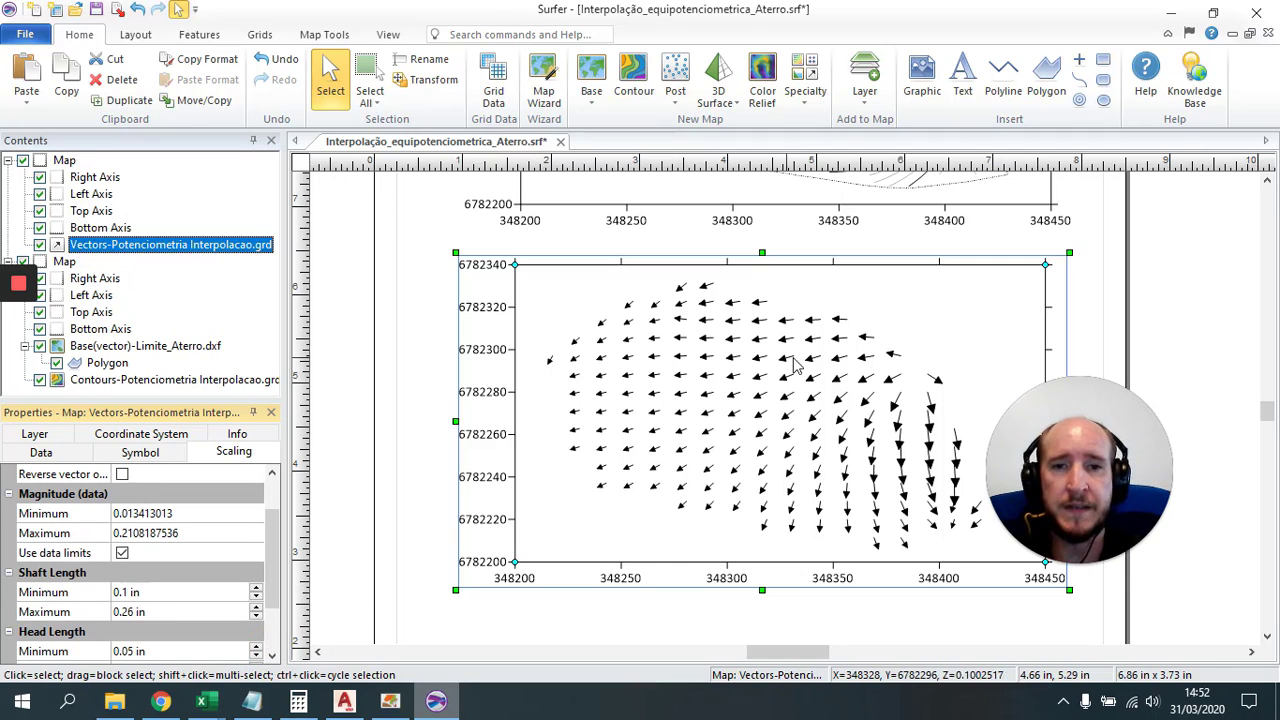
Step: Export the vector map as DXF file Vetores_do_Fluxo_Aterro, accepting the default export scaling
{"action": "left_click", "coordinate": [117, 9]}
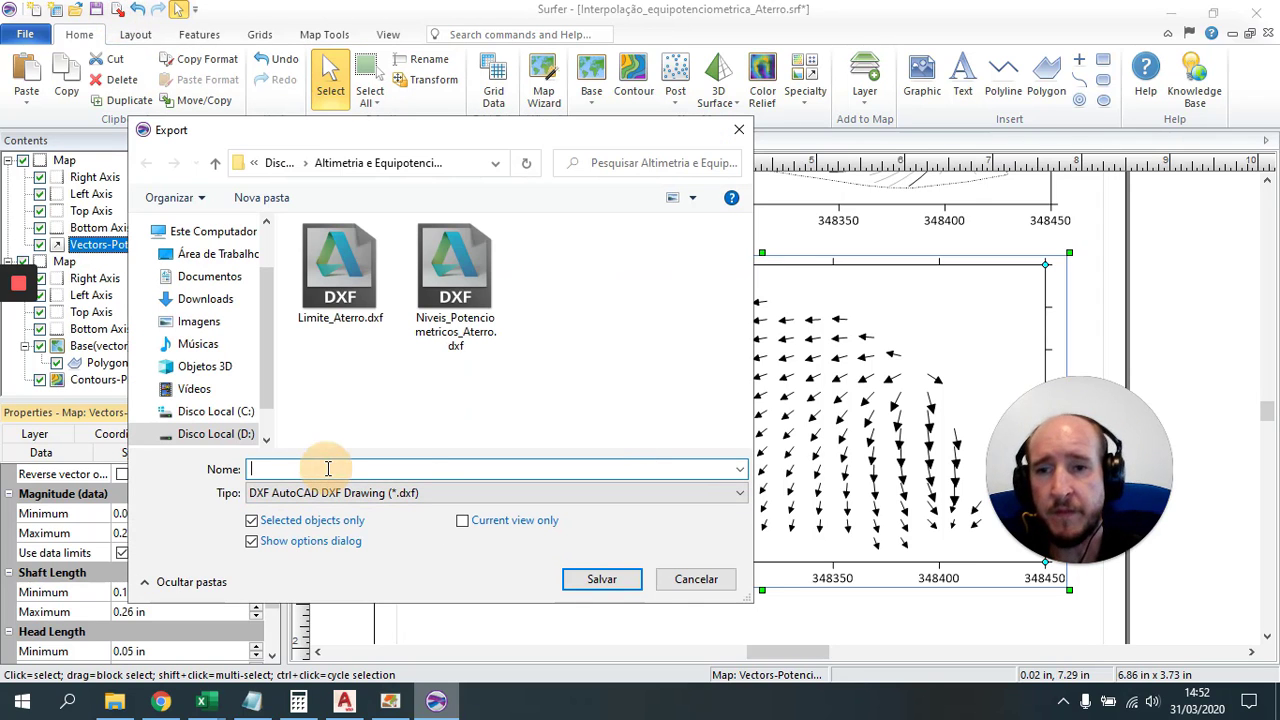
{"action": "type", "text": "Vetre"}
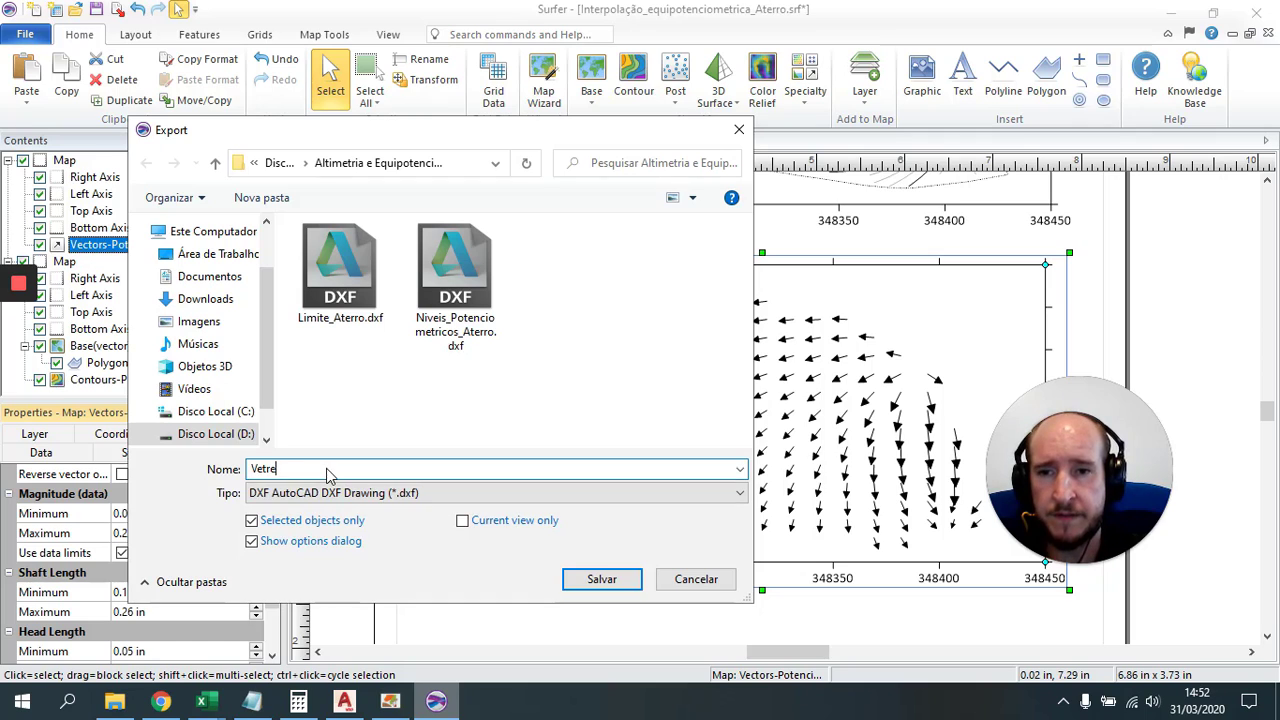
{"action": "key", "text": "BackSpace"}
{"action": "key", "text": "BackSpace"}
{"action": "type", "text": "ores_do"}
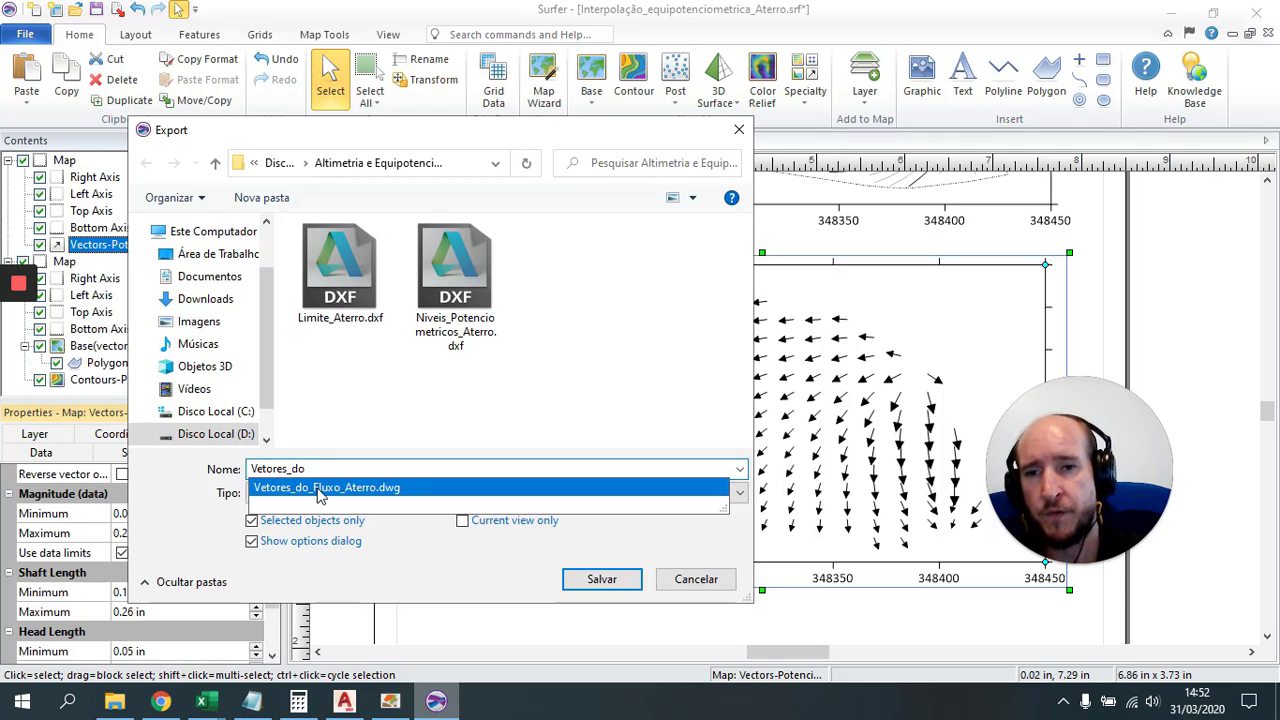
{"action": "left_click", "coordinate": [321, 492]}
{"action": "key", "text": "BackSpace"}
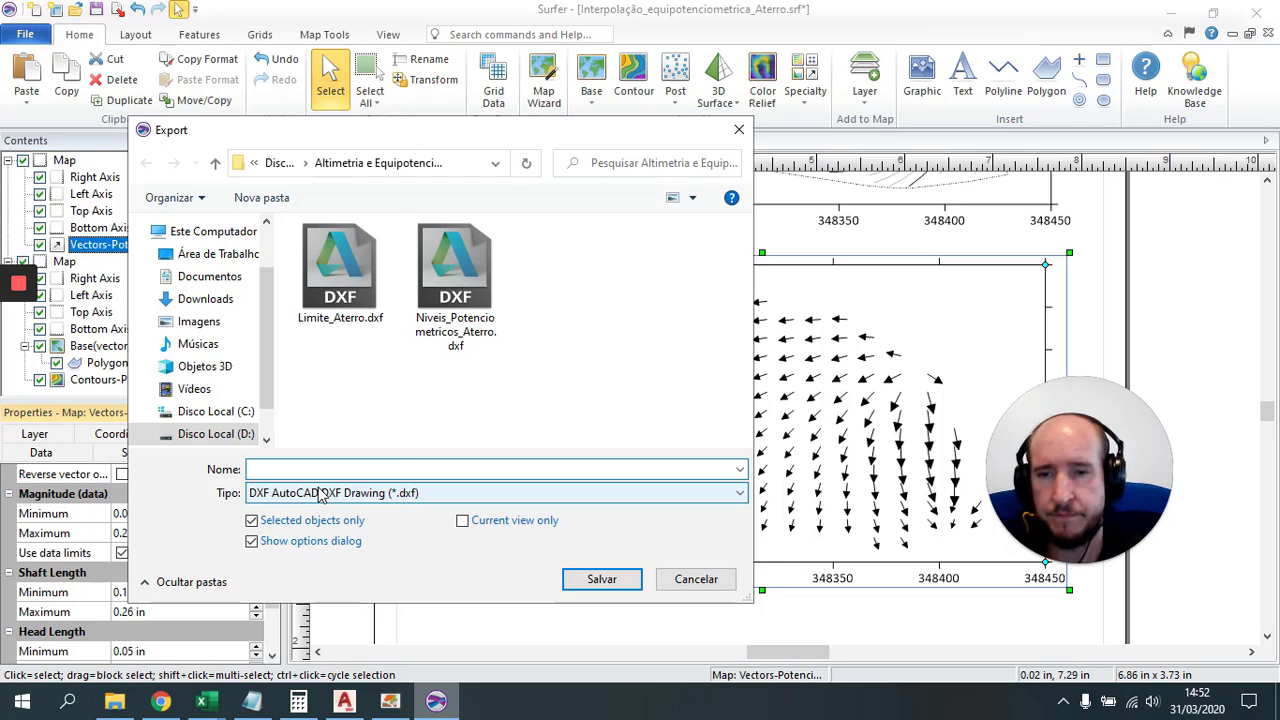
{"action": "key", "text": "ctrl+z"}
{"action": "key", "text": "End"}
{"action": "key", "text": "BackSpace"}
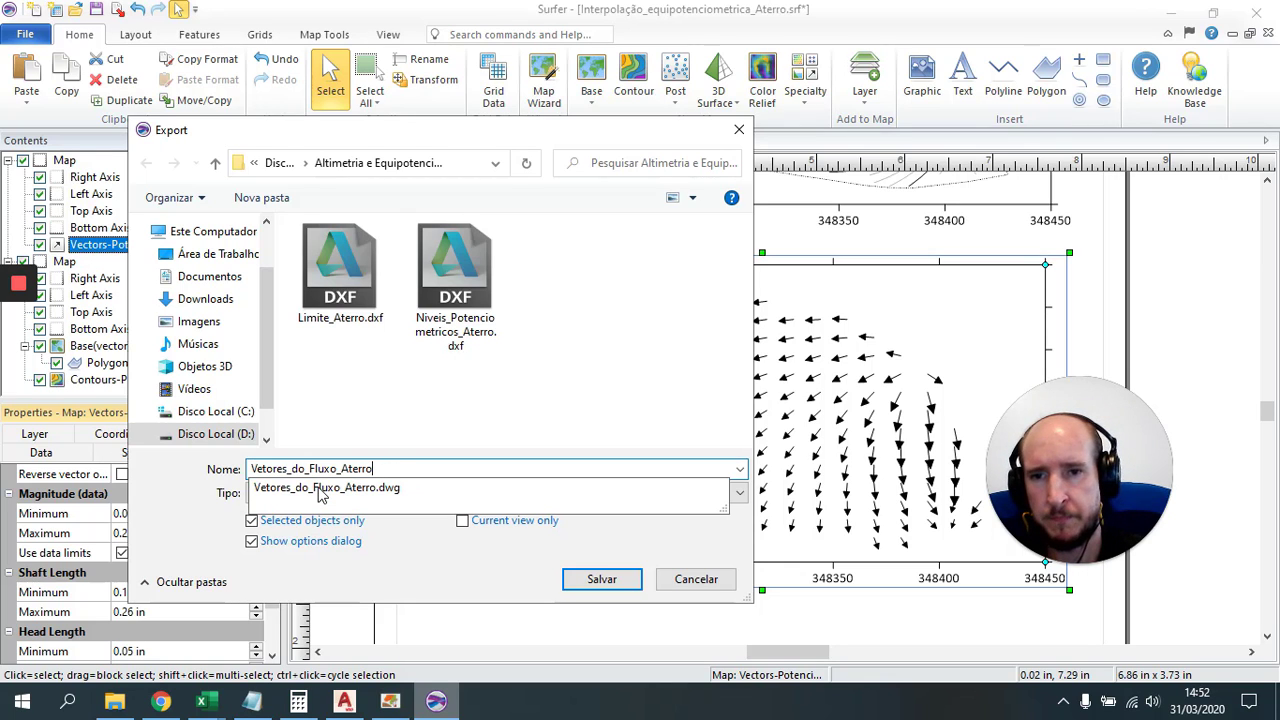
{"action": "left_click", "coordinate": [360, 398]}
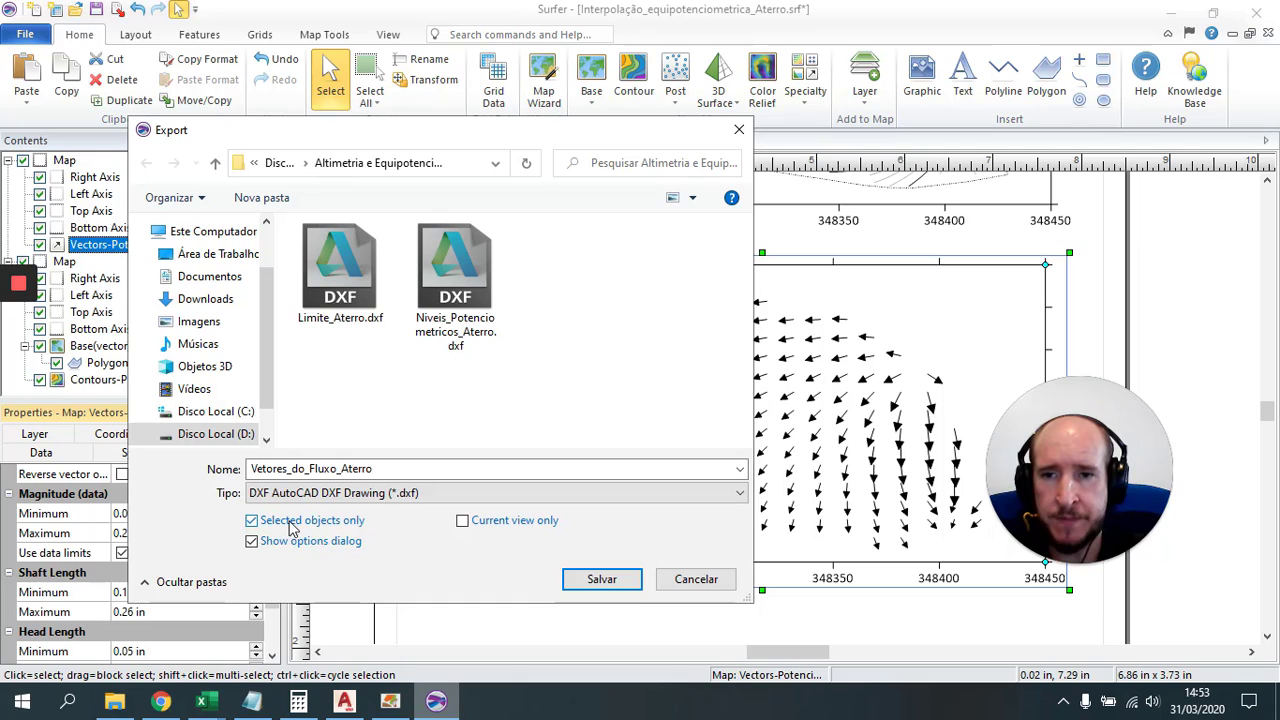
{"action": "left_click", "coordinate": [602, 581]}
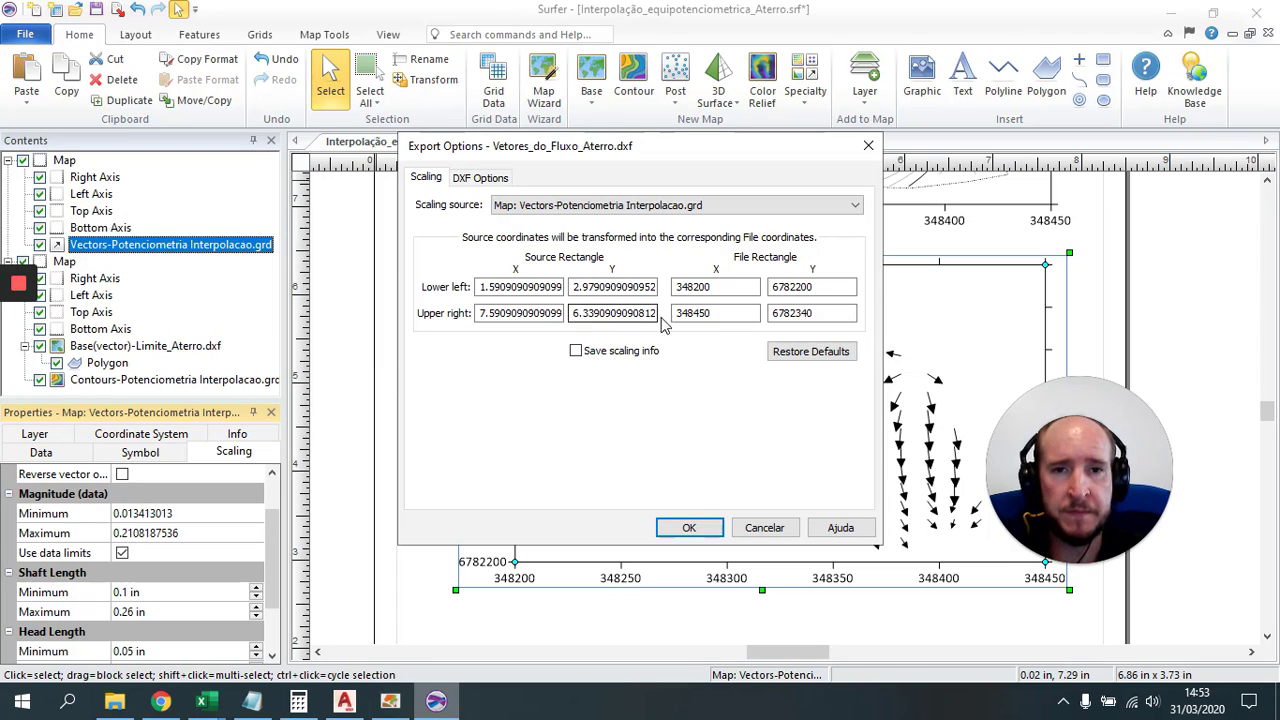
{"action": "left_click", "coordinate": [692, 530]}
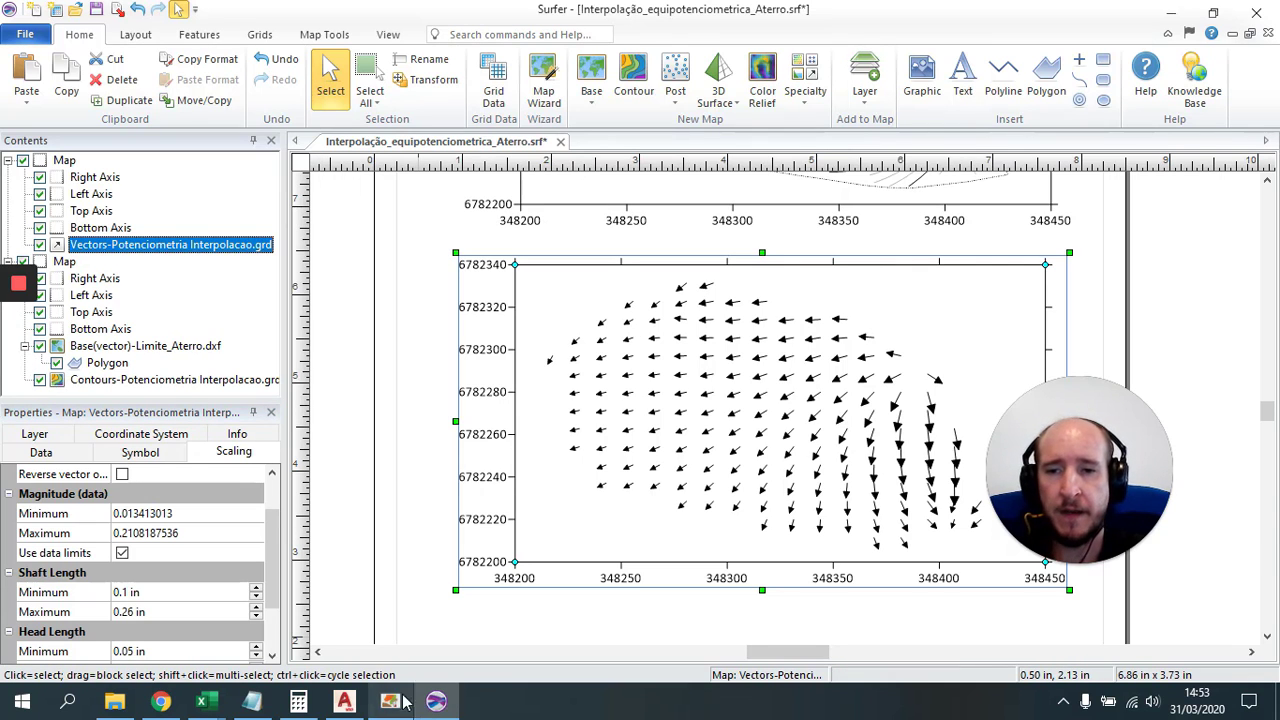
Step: In AutoCAD, open Limite_Aterro.dxf using the DXF file-type filter, then close it
{"action": "left_click", "coordinate": [345, 701]}
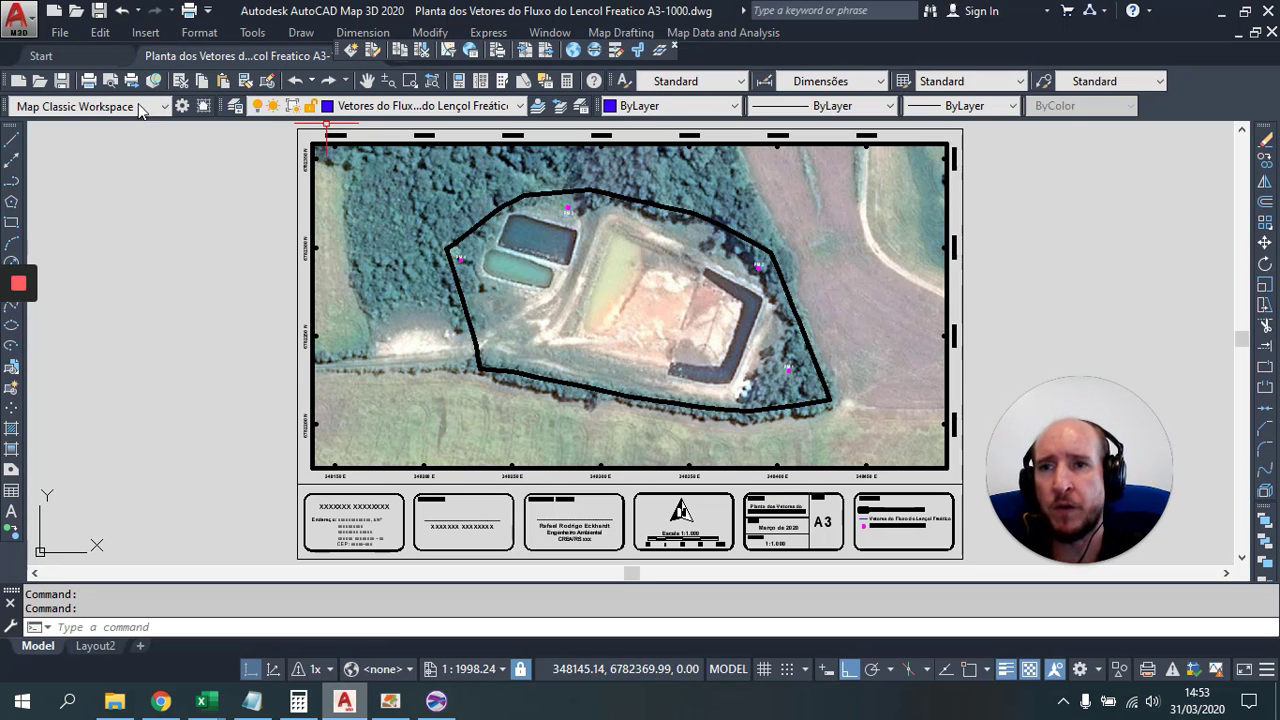
{"action": "left_click", "coordinate": [76, 10]}
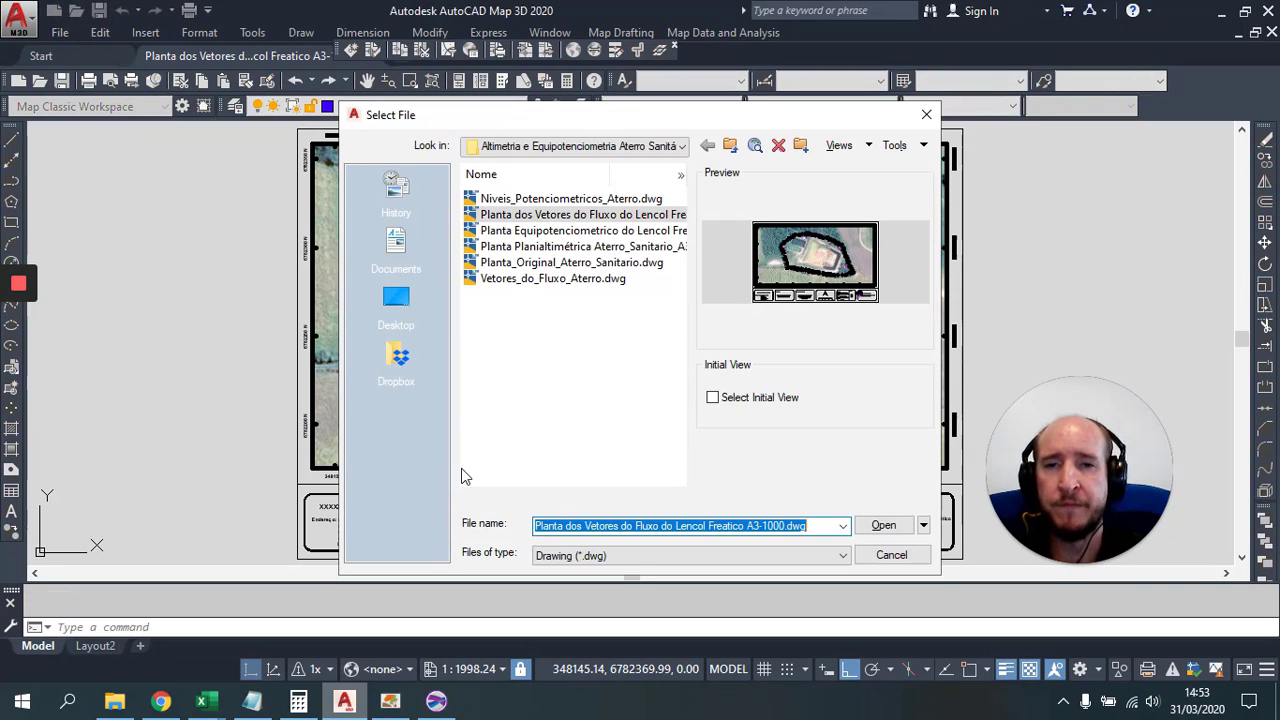
{"action": "left_click", "coordinate": [654, 555]}
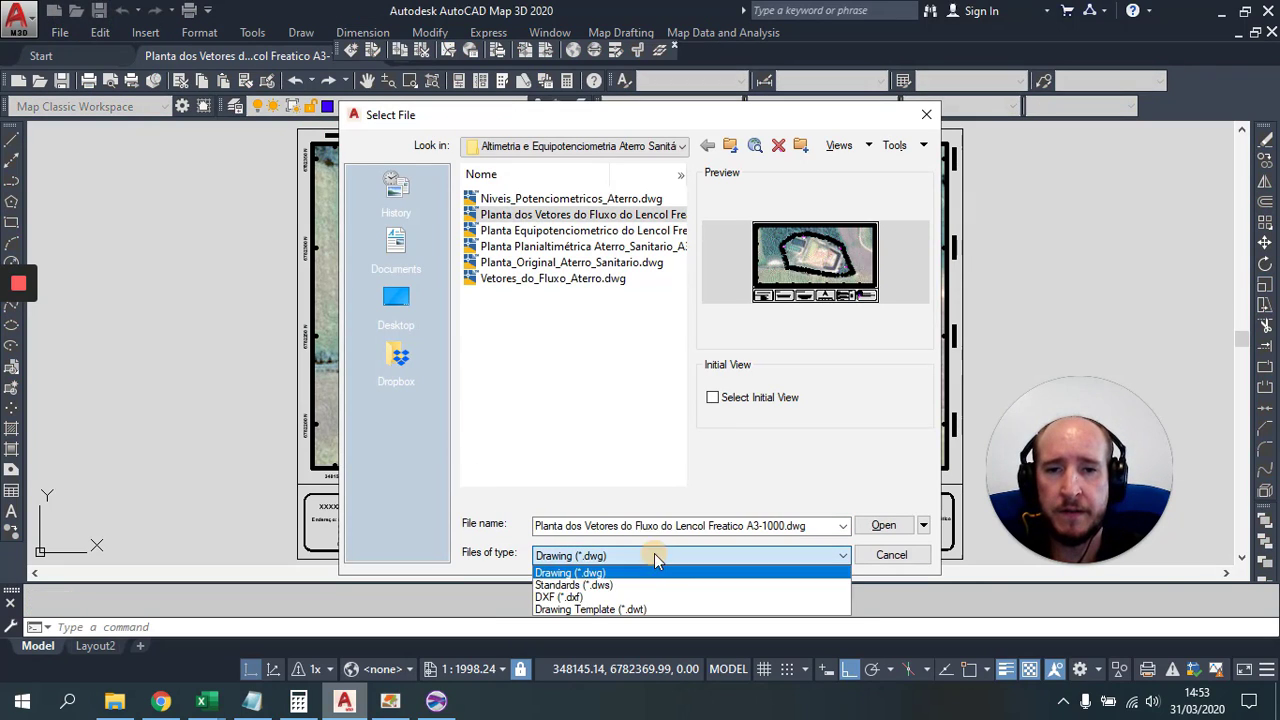
{"action": "left_click", "coordinate": [560, 597]}
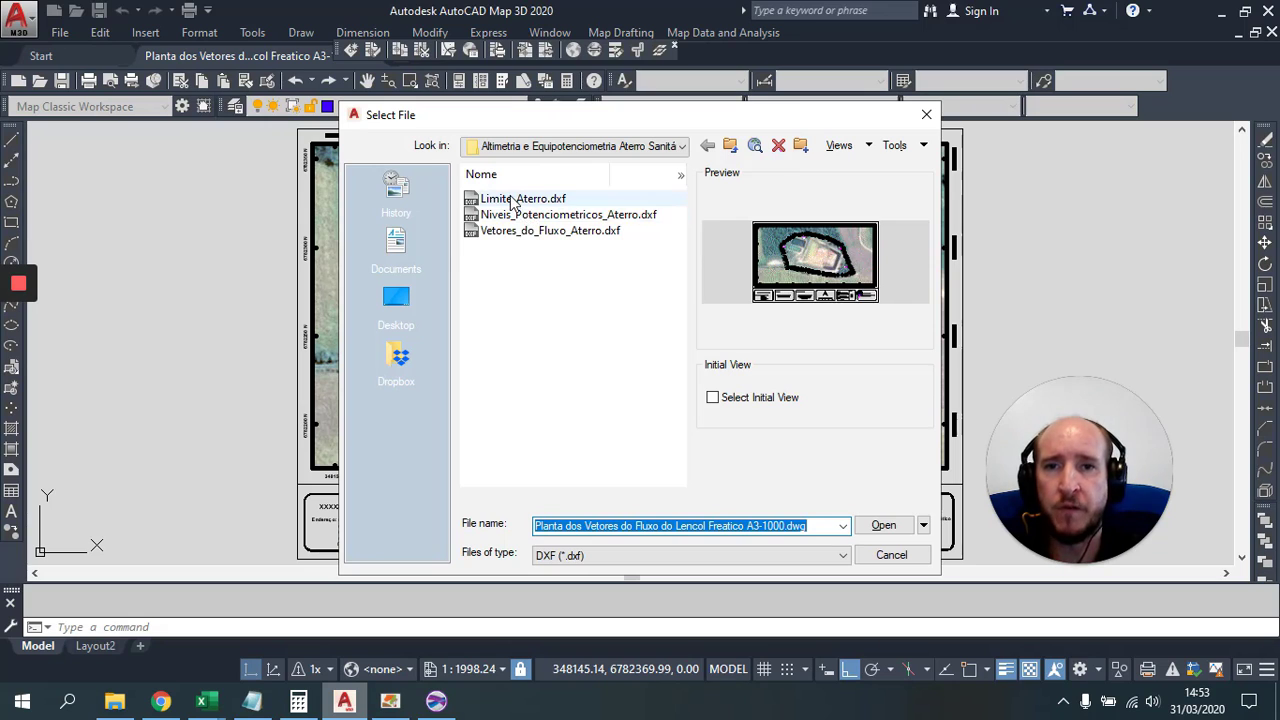
{"action": "left_click", "coordinate": [480, 198]}
{"action": "left_click", "coordinate": [884, 525]}
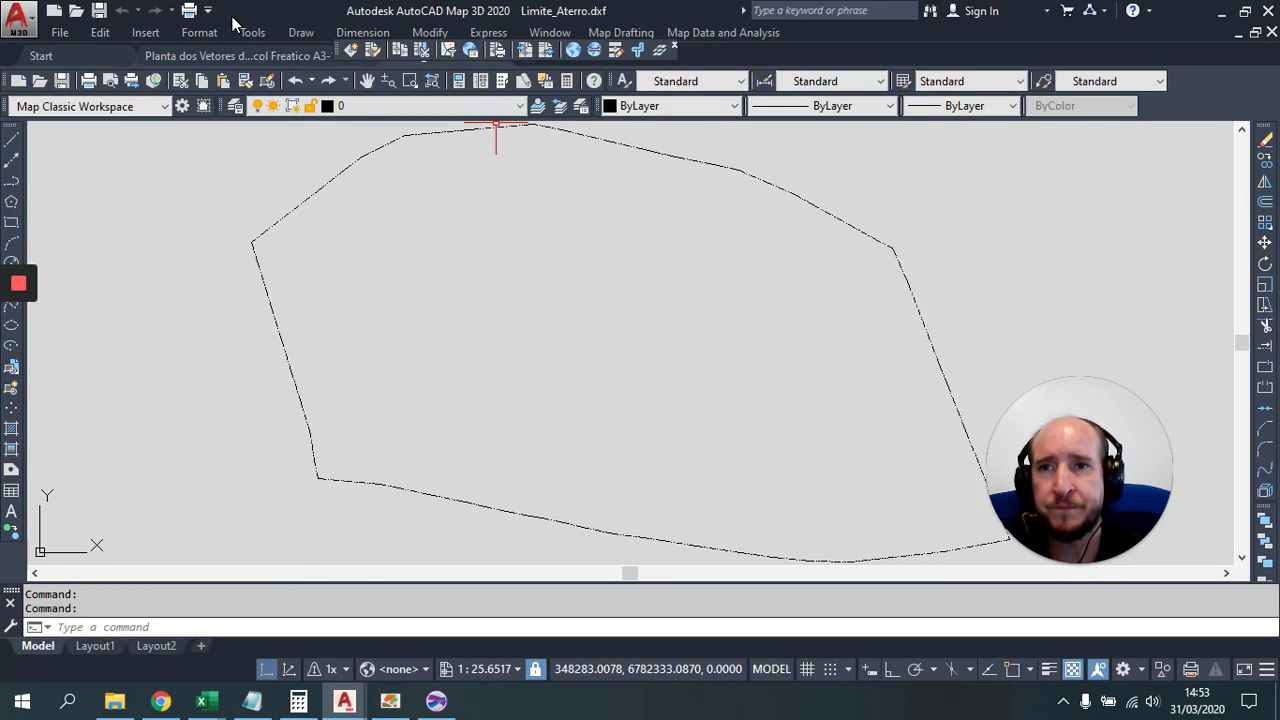
{"action": "left_click", "coordinate": [1272, 33]}
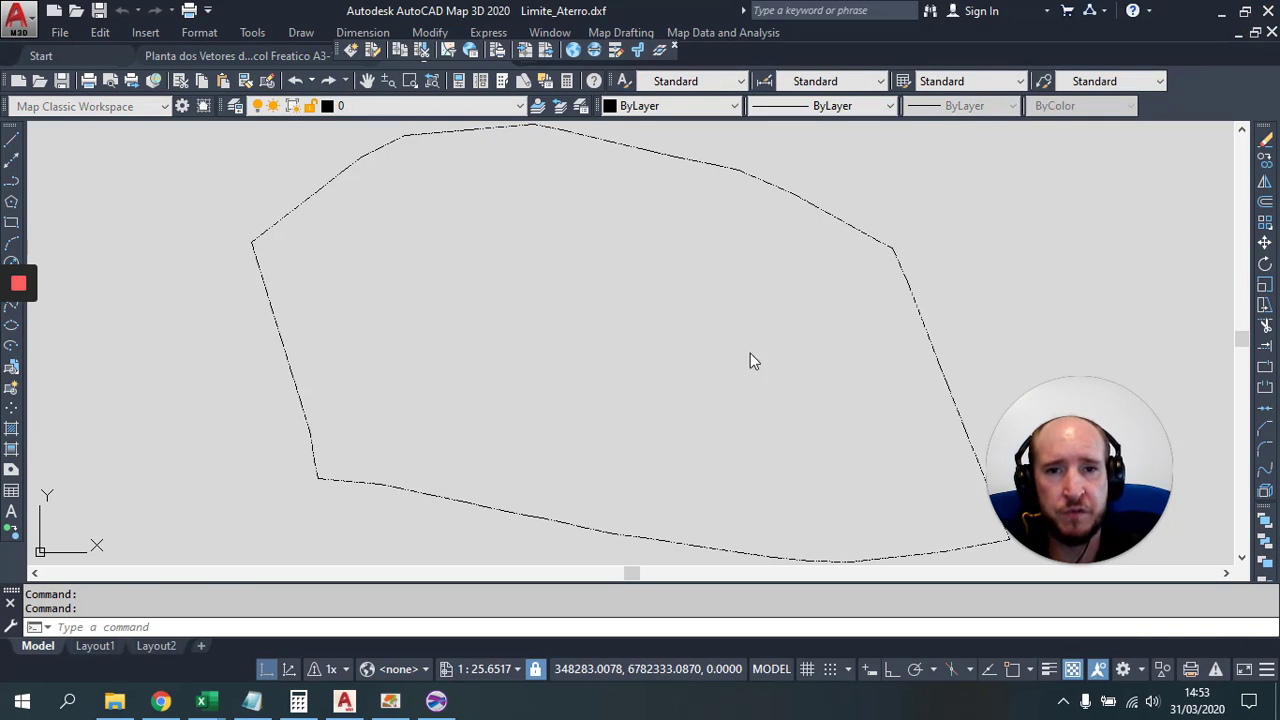
Step: Open Vetores_do_Fluxo_Aterro.dxf as a new drawing
{"action": "left_click", "coordinate": [76, 11]}
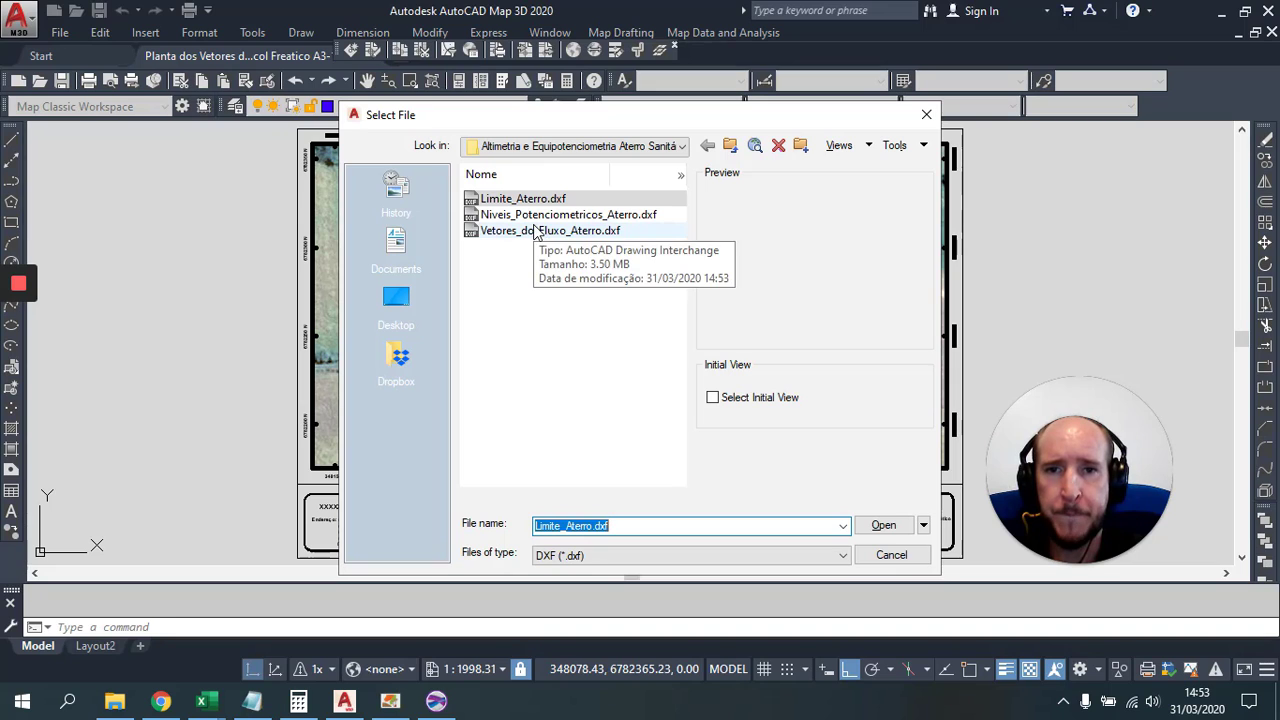
{"action": "left_click", "coordinate": [533, 232]}
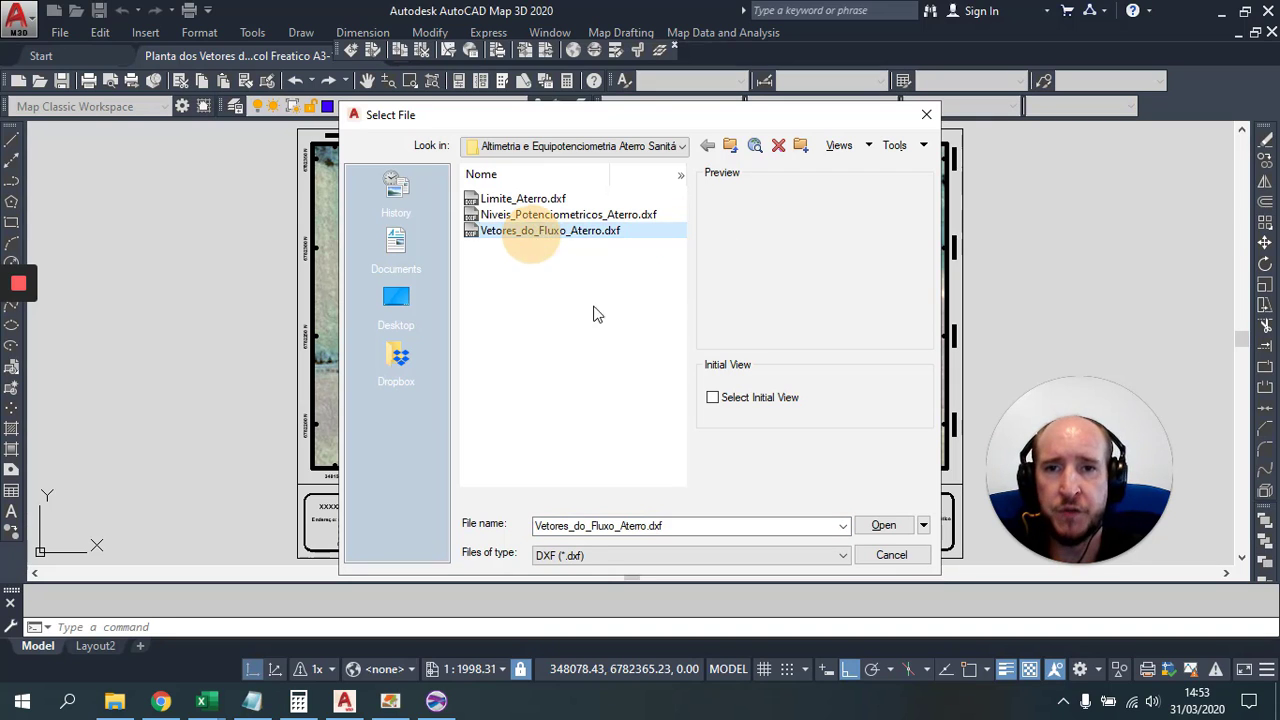
{"action": "left_click", "coordinate": [897, 533]}
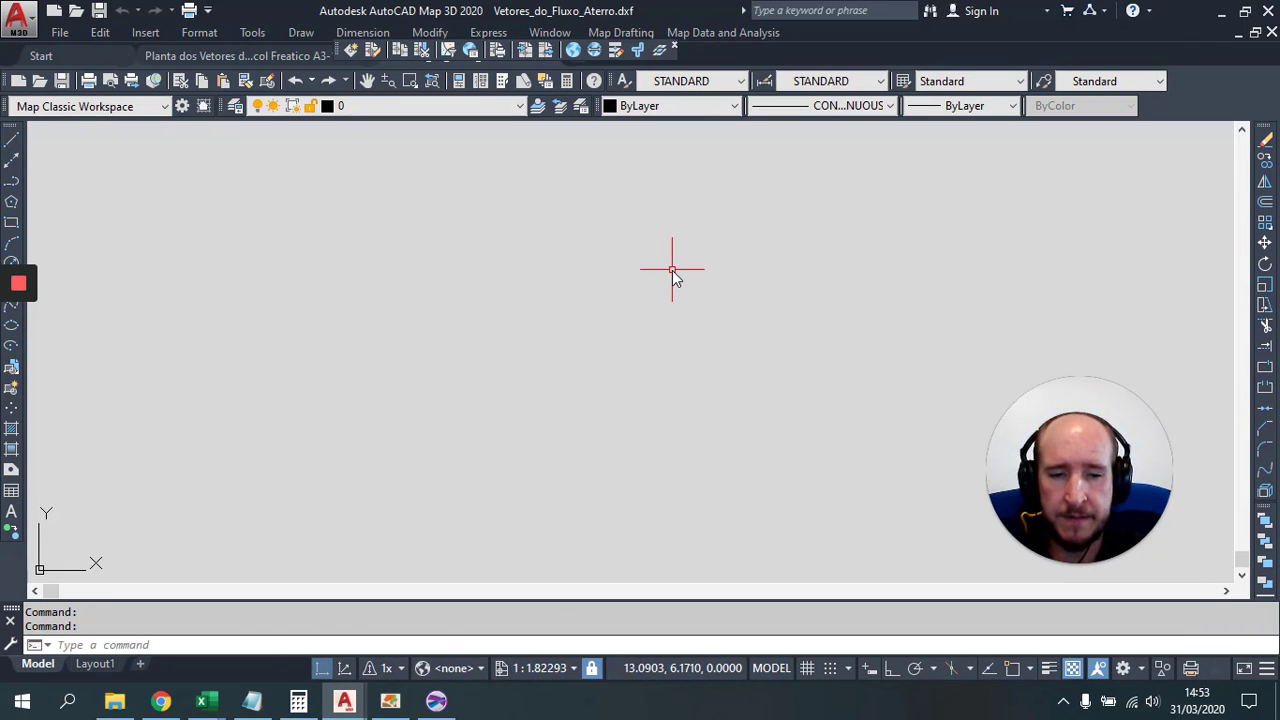
Step: Zoom to extents with Z, E to show the whole flow-vector plot
{"action": "type", "text": "z"}
{"action": "key", "text": "Return"}
{"action": "type", "text": "e"}
{"action": "key", "text": "Return"}
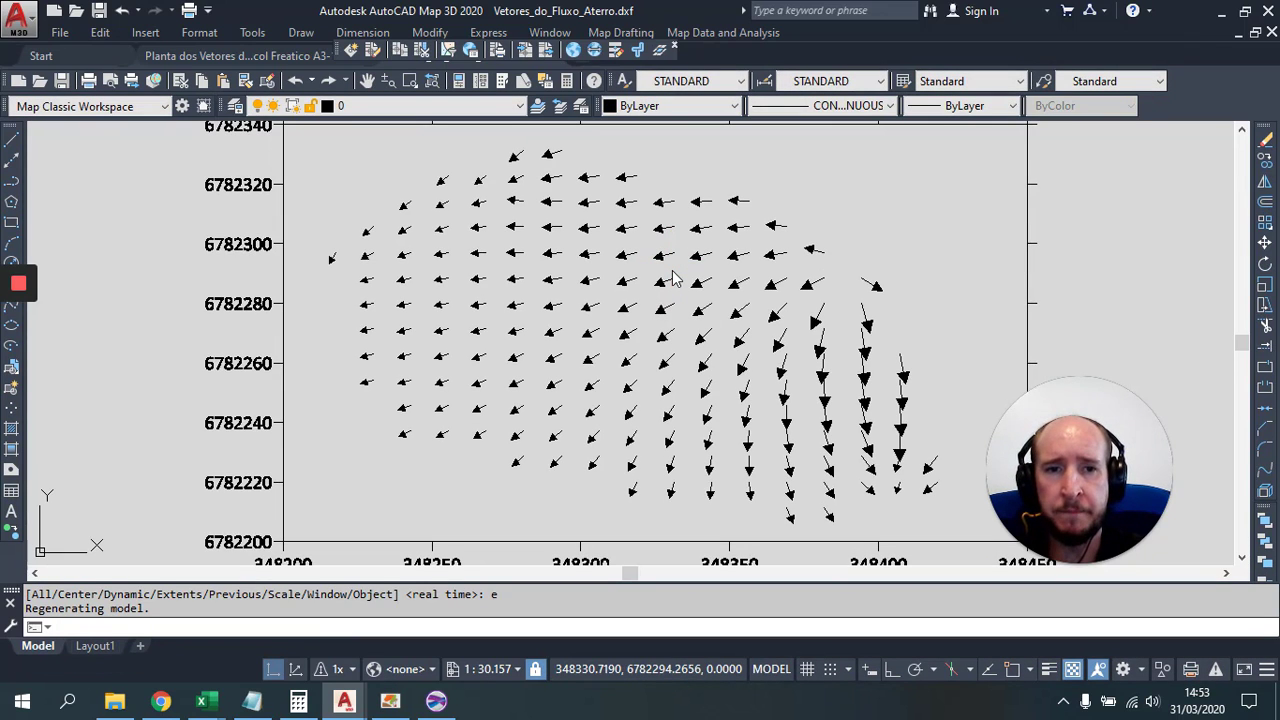
{"action": "scroll", "coordinate": [540, 296], "scroll_direction": "down", "scroll_amount": 1}
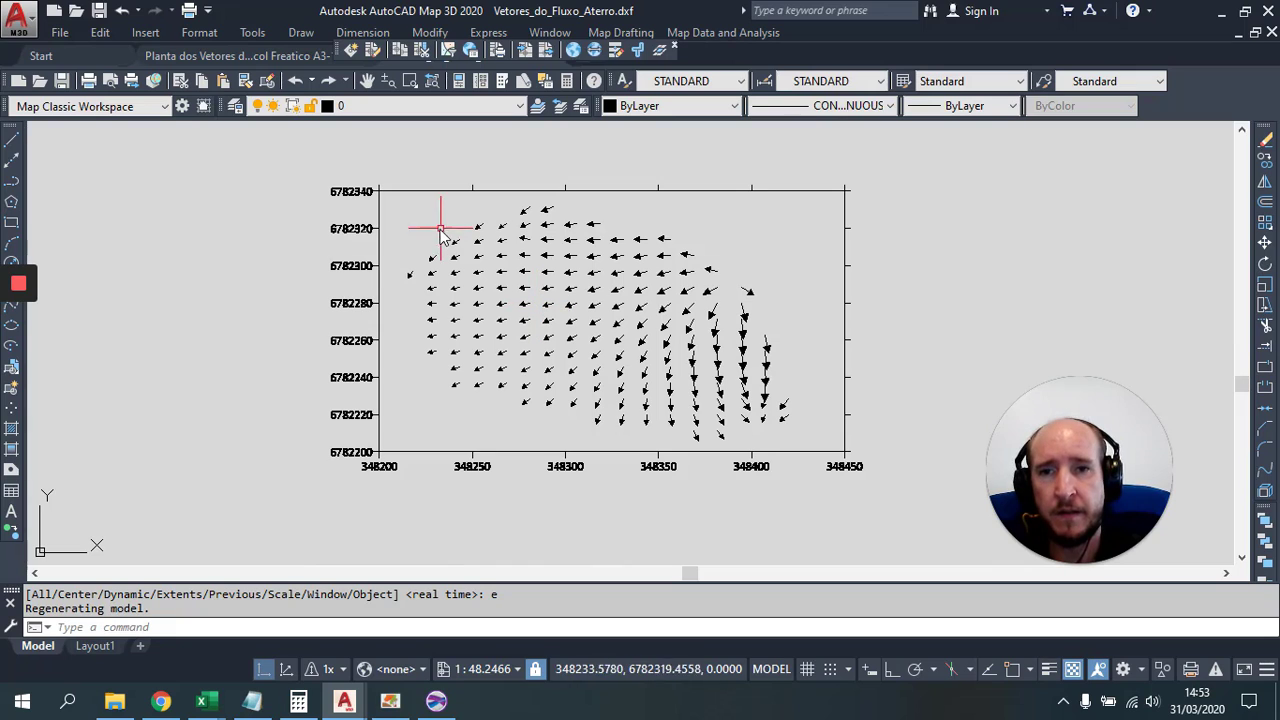
Step: Window-select and copy all arrows, then start saving as Vetores_do_Fluxo_Aterro.dwg
{"action": "left_click", "coordinate": [392, 199]}
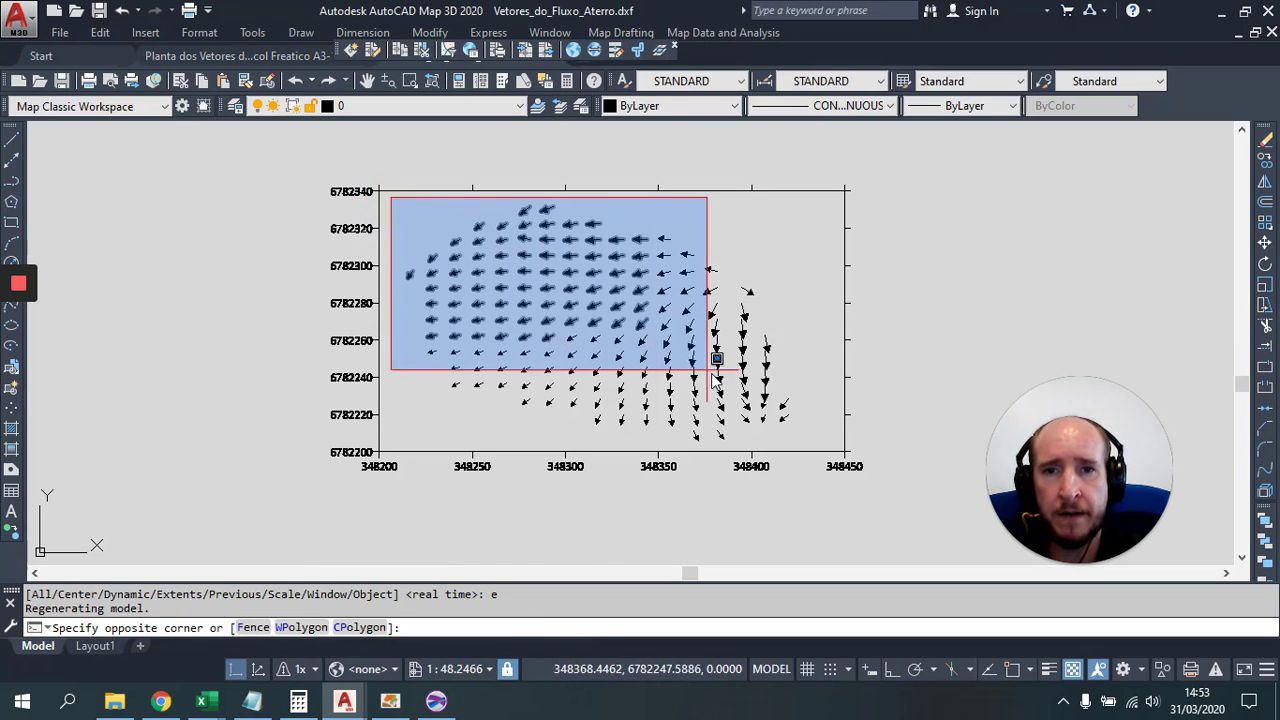
{"action": "left_click", "coordinate": [826, 449]}
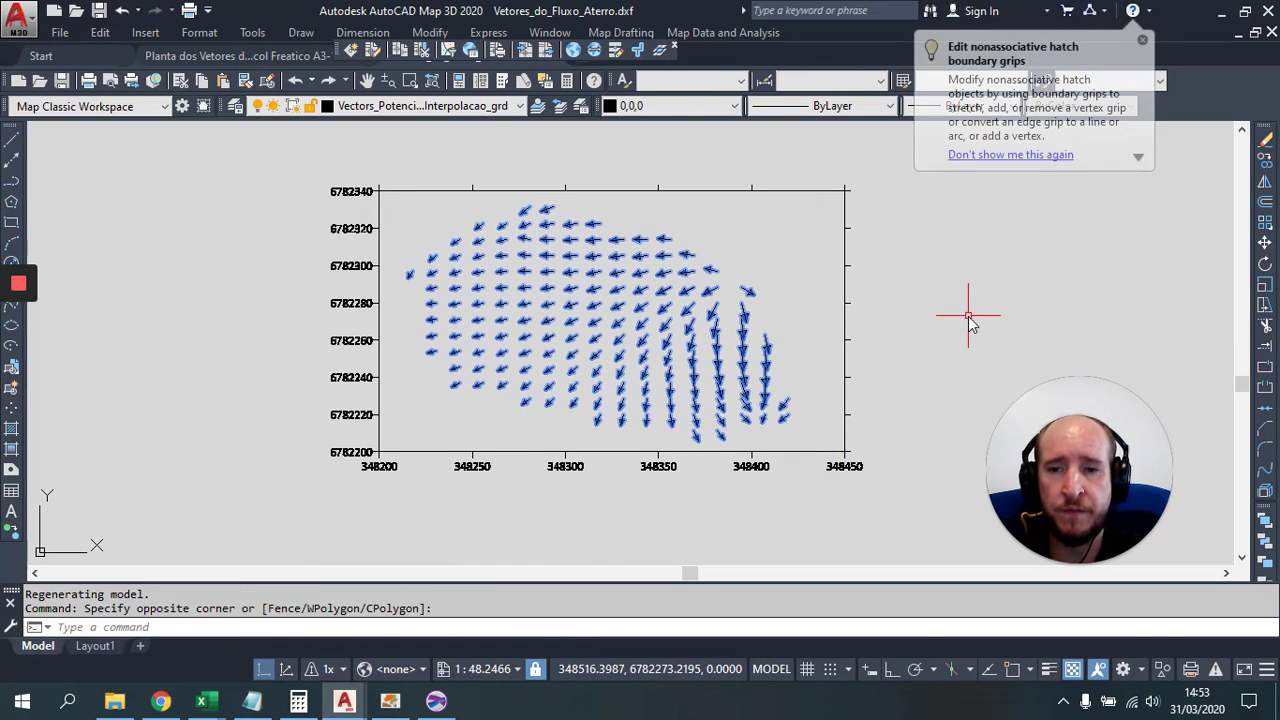
{"action": "key", "text": "ctrl+c"}
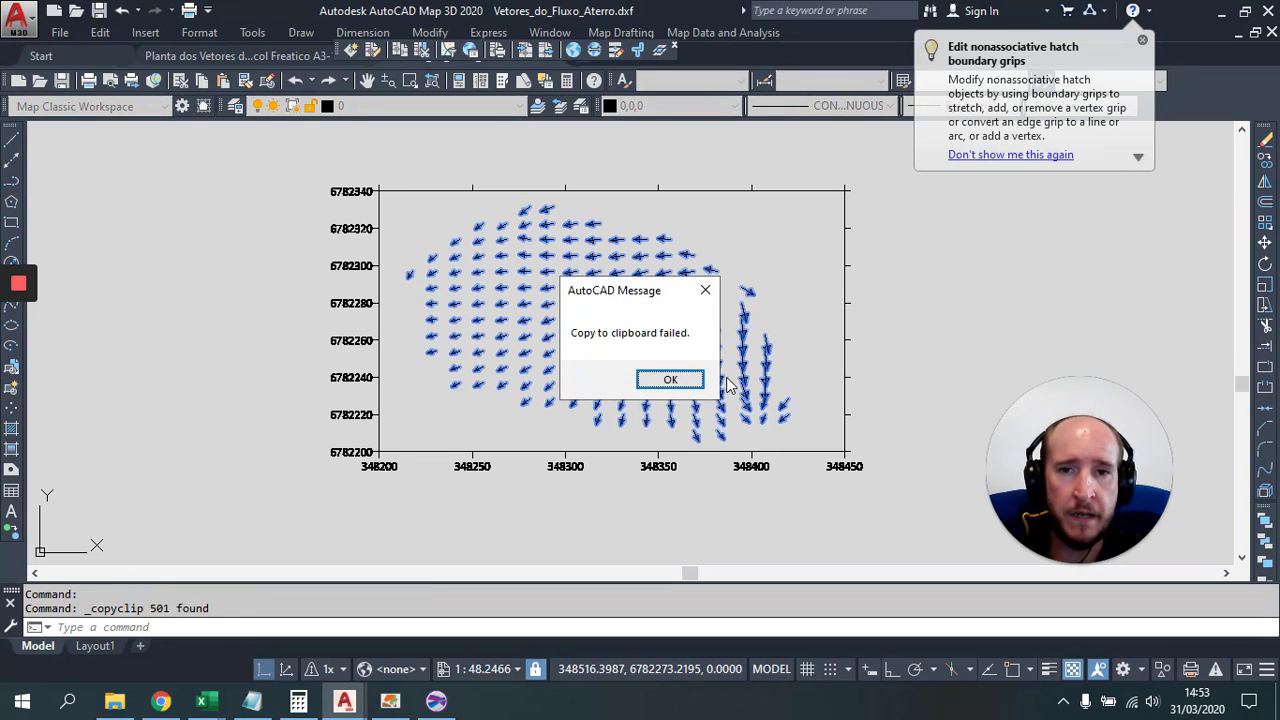
{"action": "left_click", "coordinate": [686, 390]}
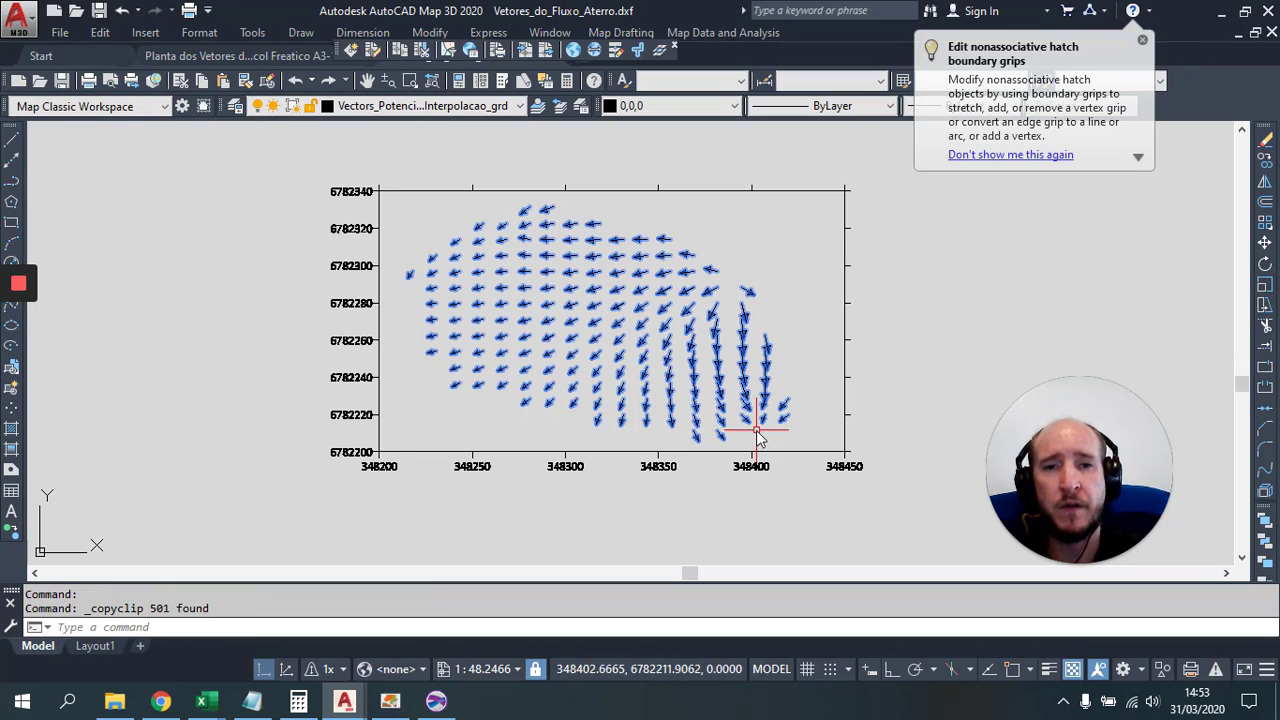
{"action": "left_click", "coordinate": [99, 10]}
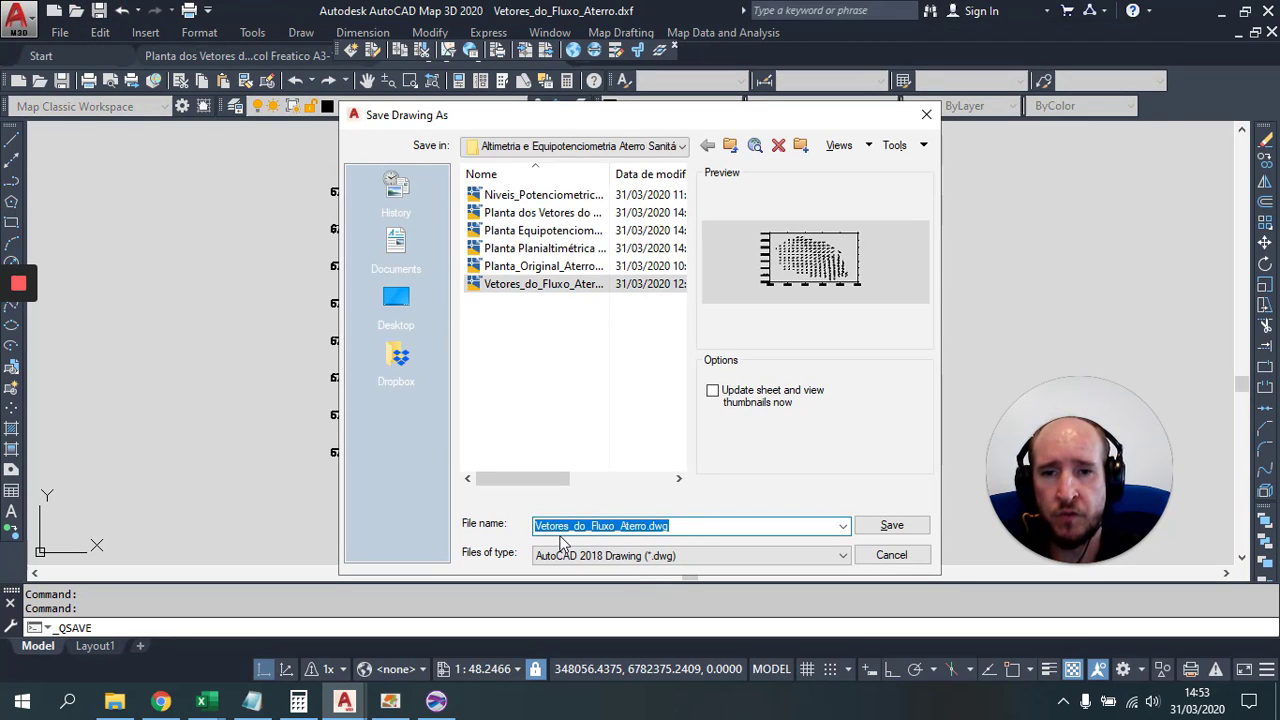
Step: Save Vetores_do_Fluxo_Aterro.dwg over the existing file, close it, and bring up the recent files list
{"action": "left_click", "coordinate": [893, 527]}
{"action": "left_click", "coordinate": [612, 391]}
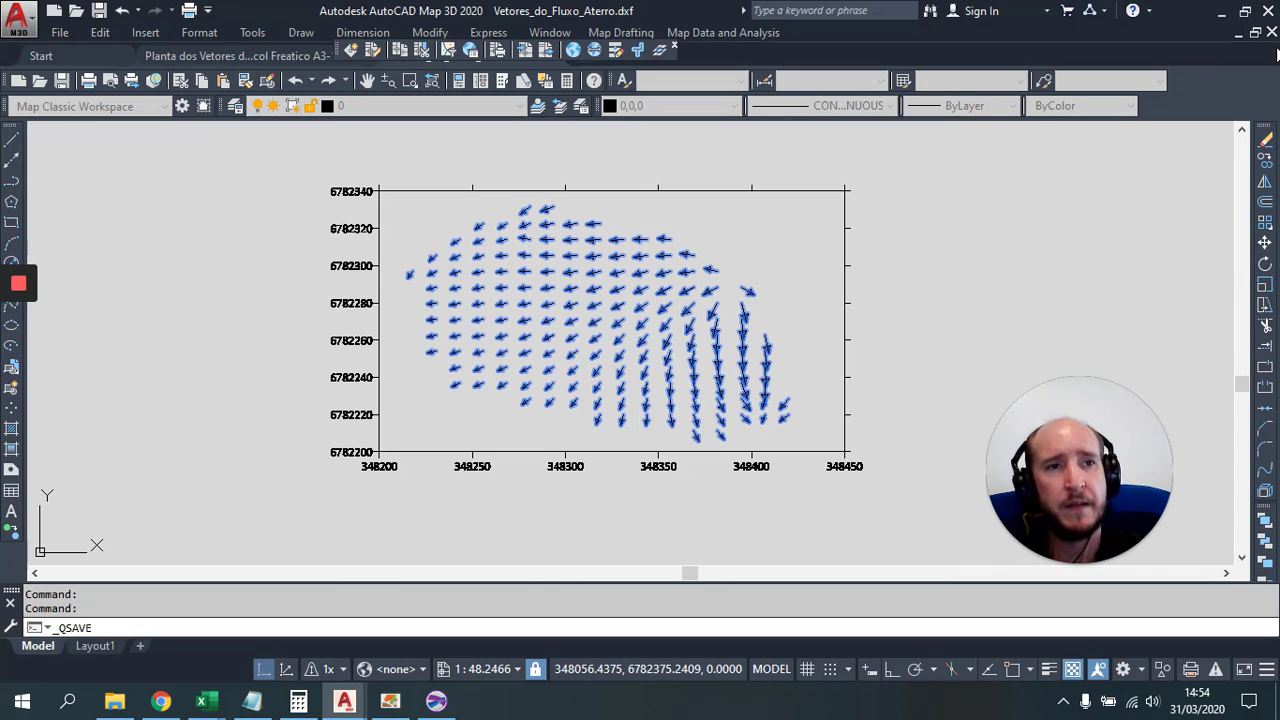
{"action": "left_click", "coordinate": [617, 390]}
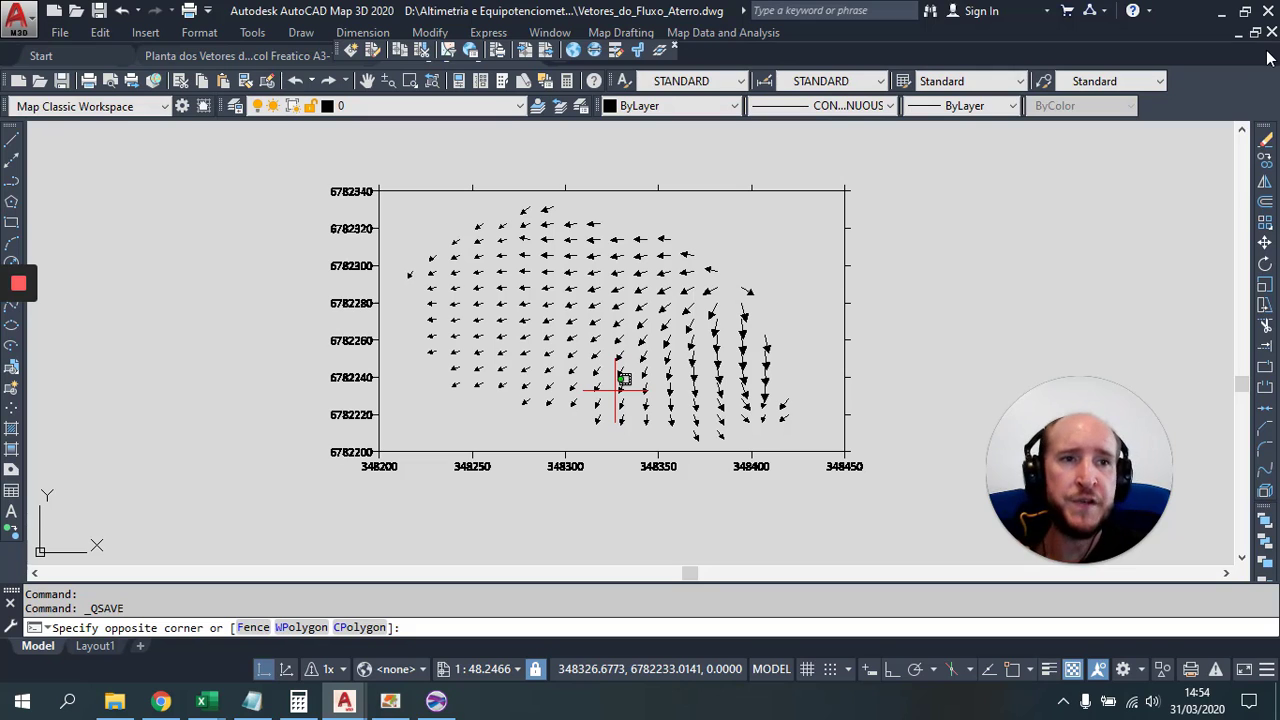
{"action": "left_click", "coordinate": [1271, 32]}
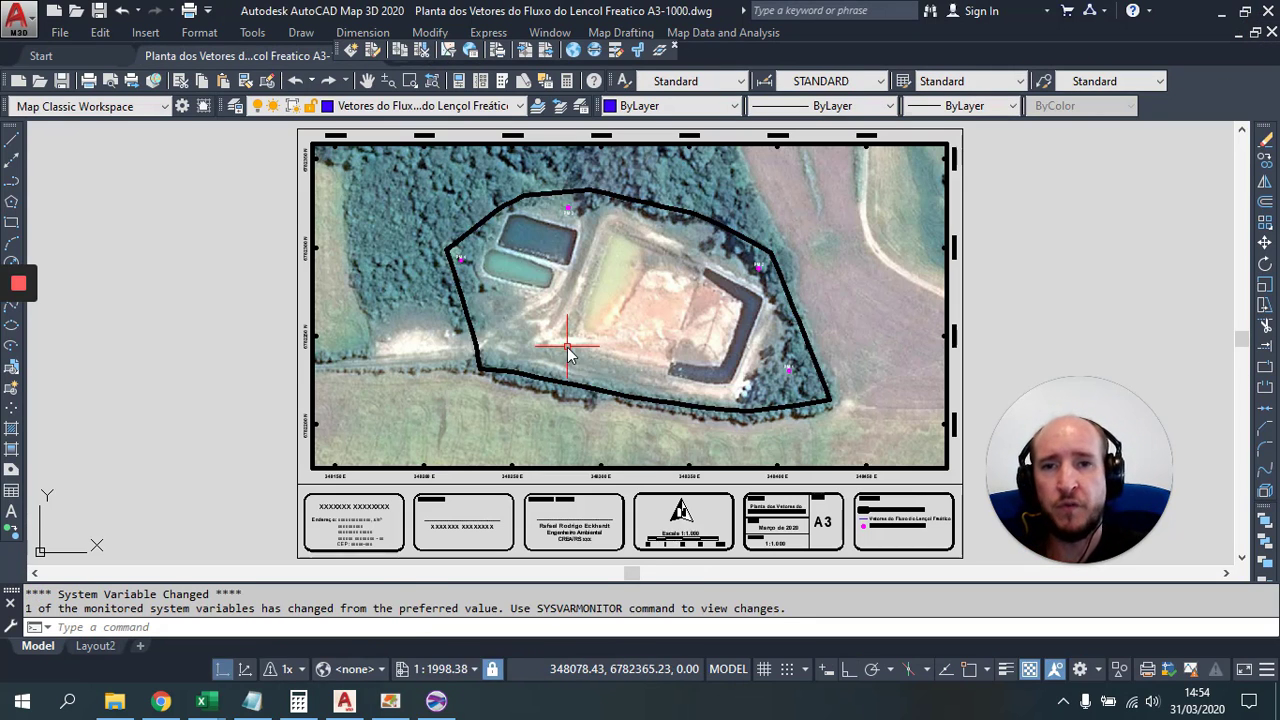
{"action": "left_click", "coordinate": [58, 33]}
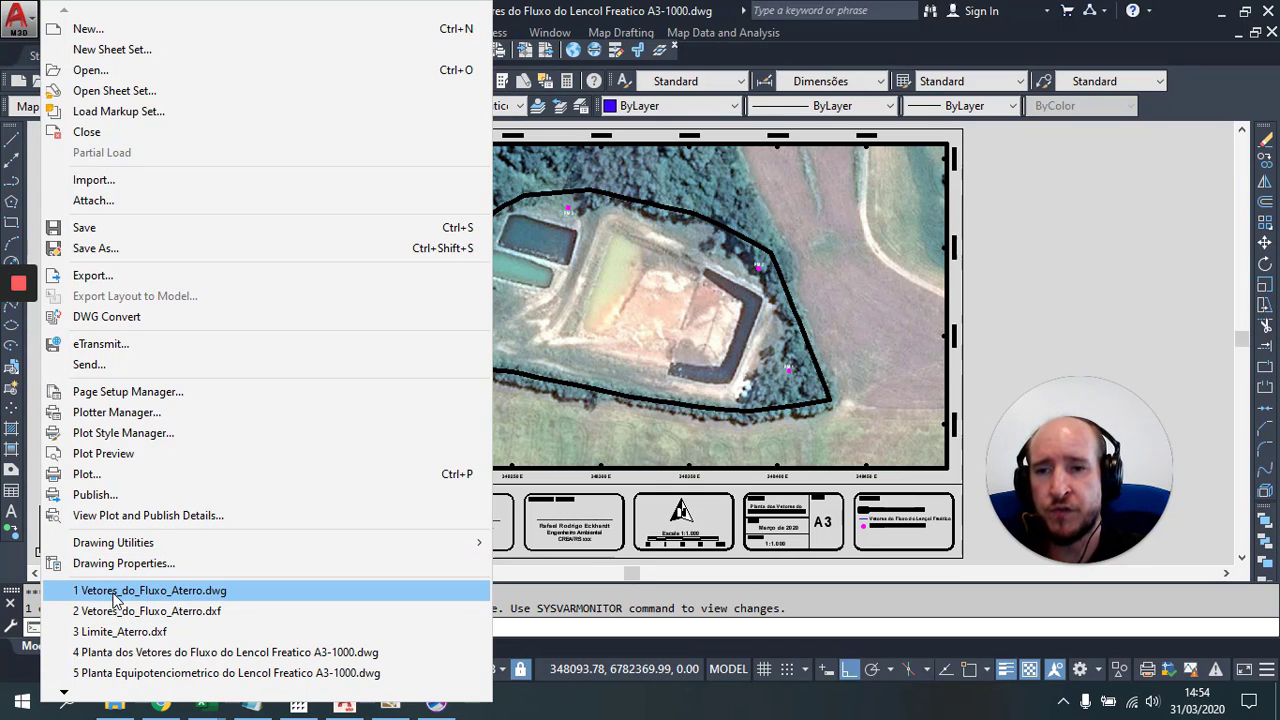
Step: Reopen Vetores_do_Fluxo_Aterro.dwg and copy all 501 flow-vector arrows to the clipboard
{"action": "left_click", "coordinate": [165, 591]}
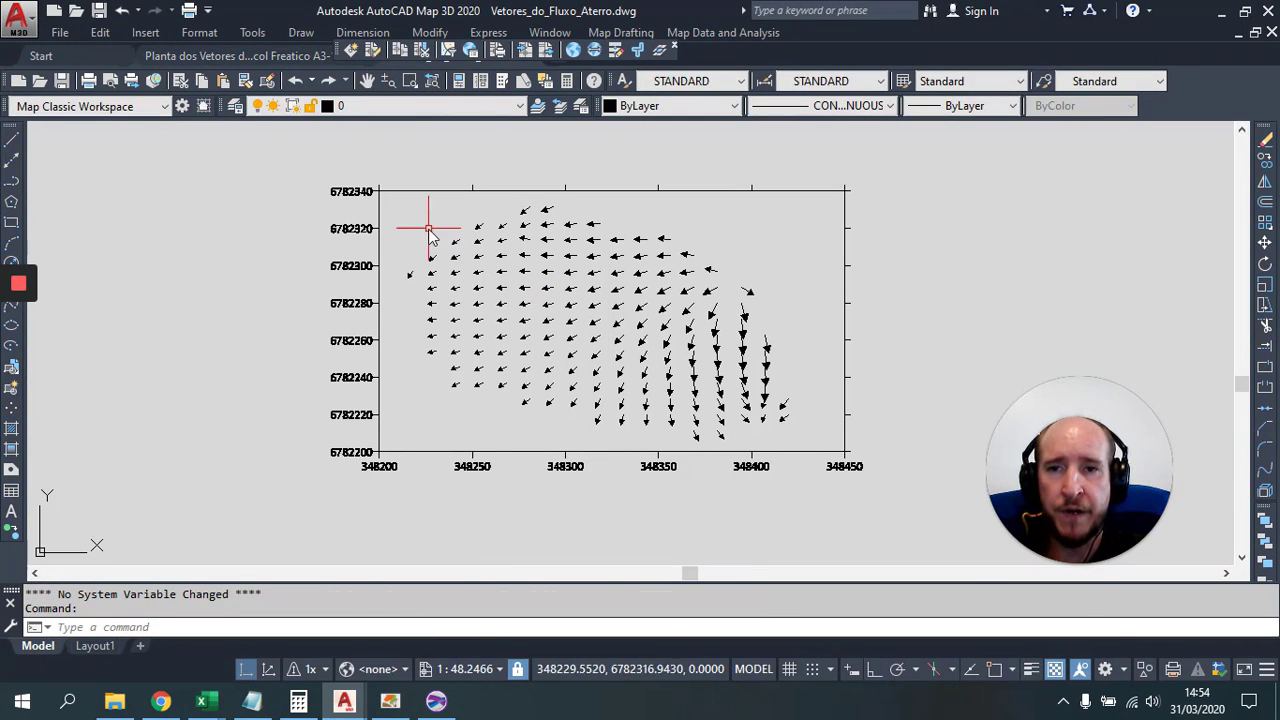
{"action": "left_click", "coordinate": [386, 195]}
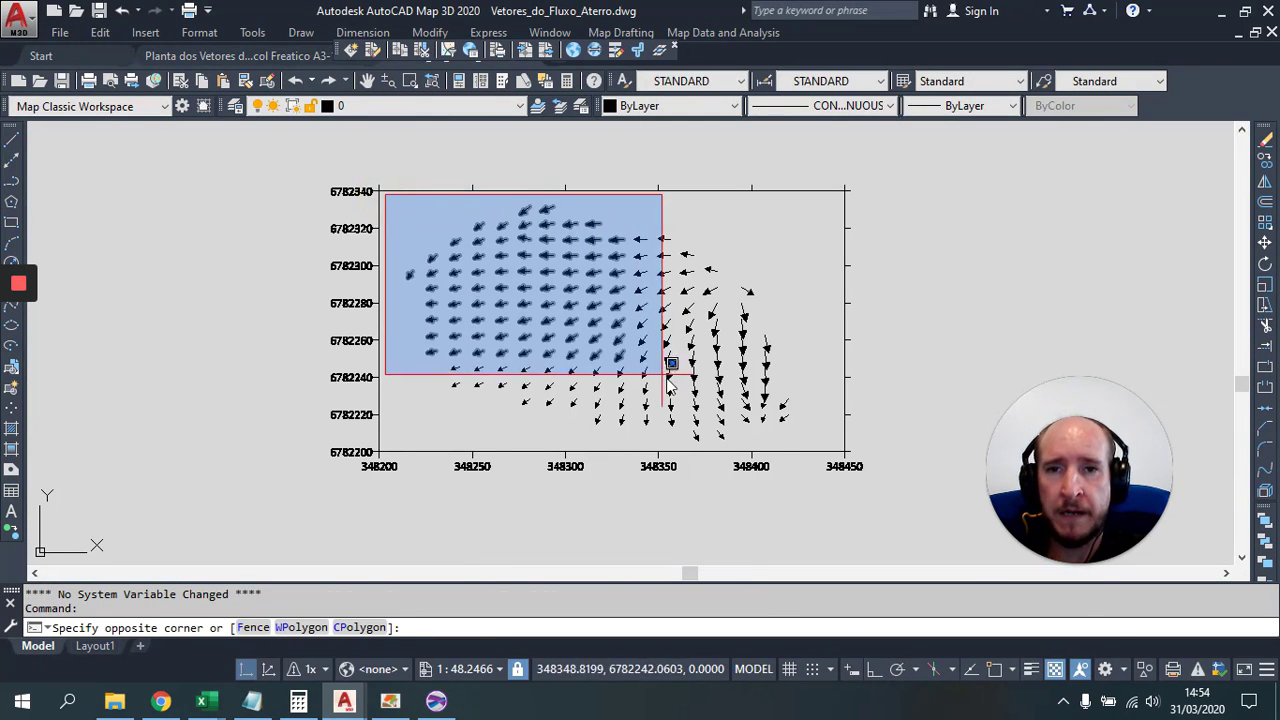
{"action": "left_click", "coordinate": [840, 450]}
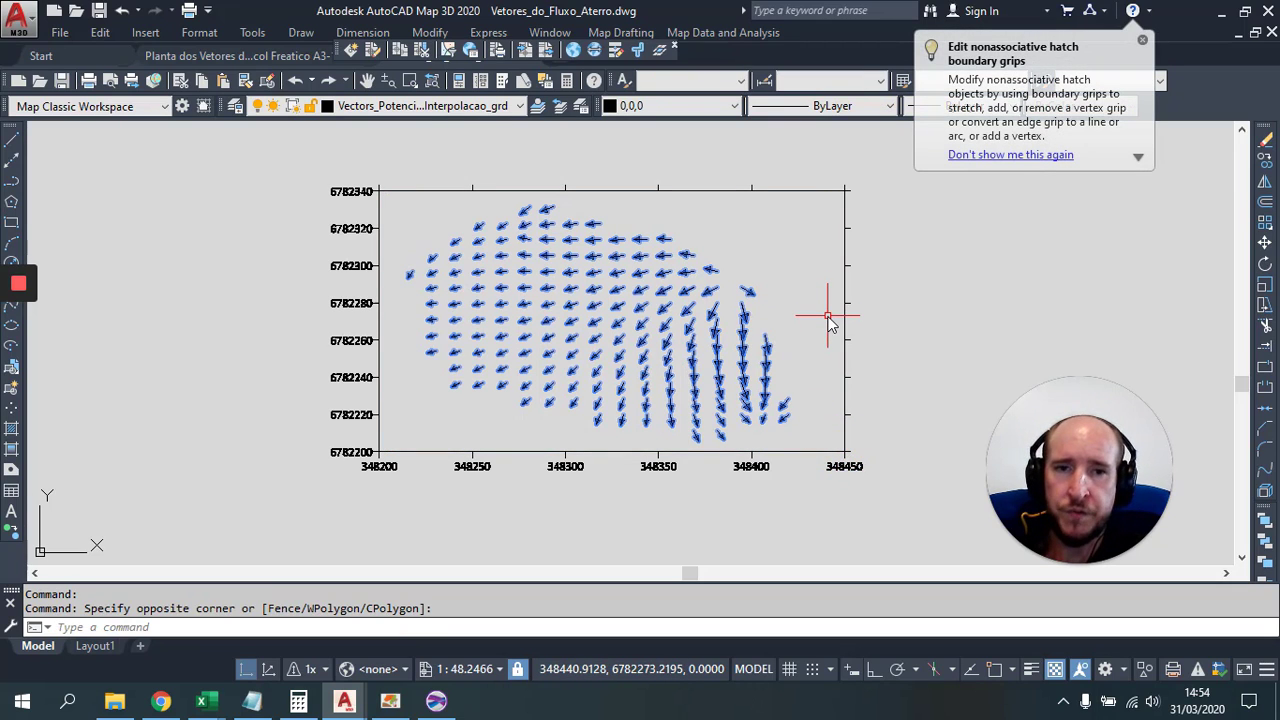
{"action": "key", "text": "ctrl+c"}
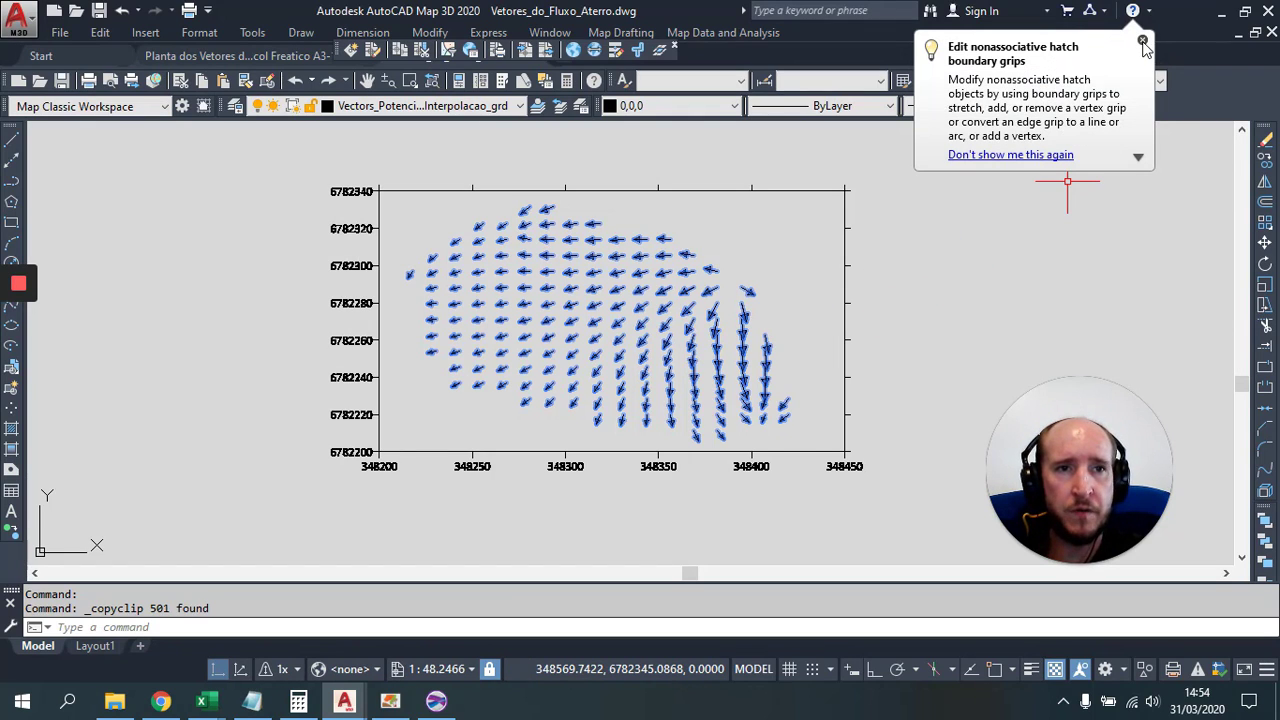
Step: Dismiss the tip balloon and close the vector drawing without saving changes
{"action": "left_click", "coordinate": [1143, 41]}
{"action": "left_click", "coordinate": [1272, 33]}
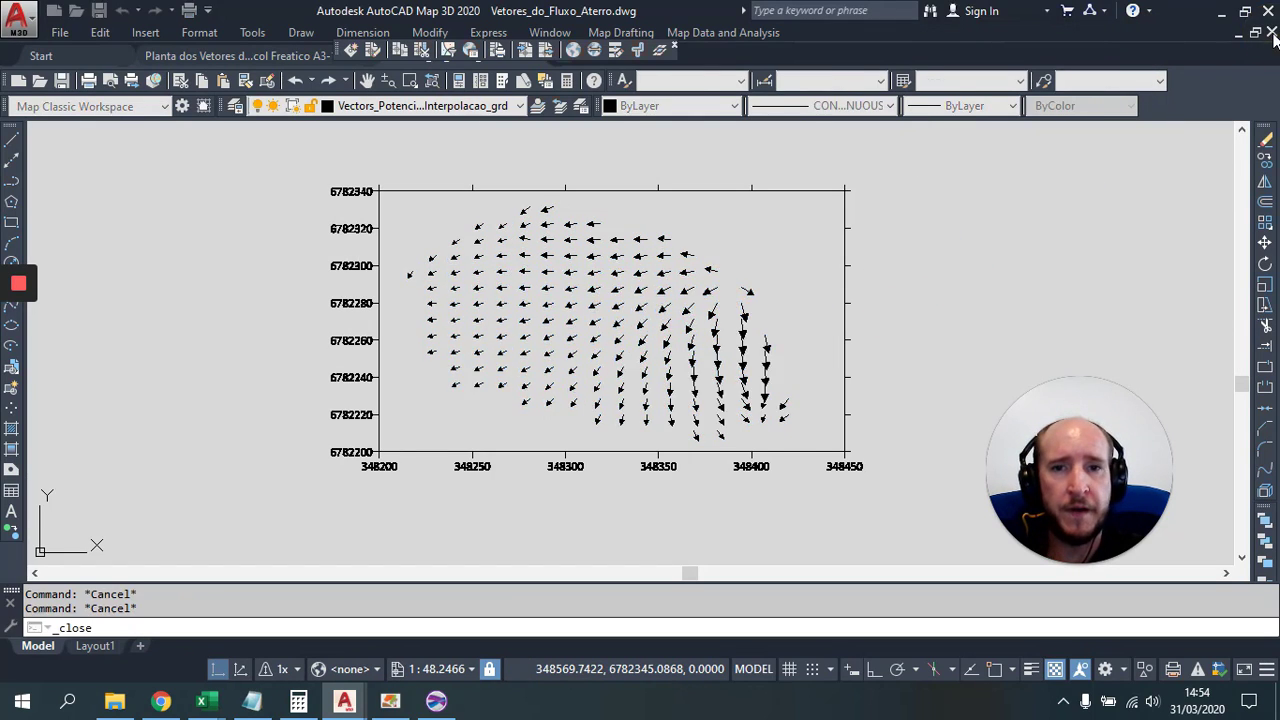
{"action": "left_click", "coordinate": [704, 392]}
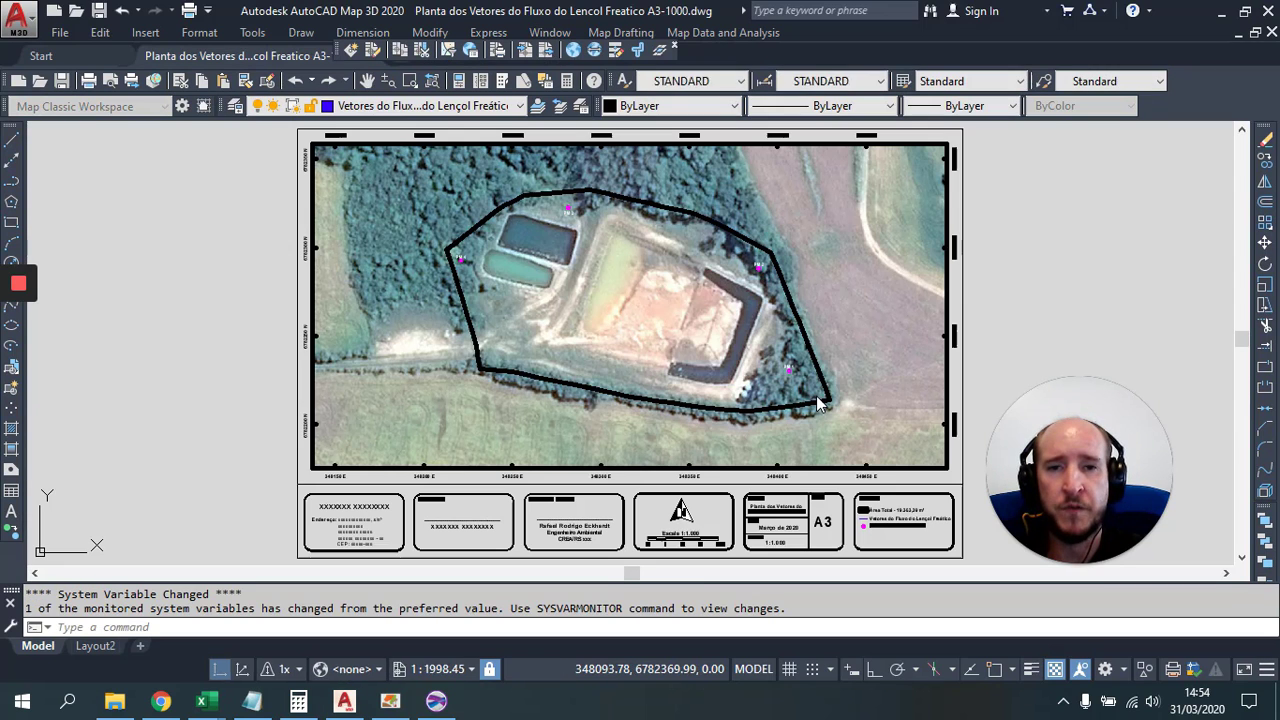
Step: Paste the 501 flow-vector arrows at their original coordinates into the A3 plan
{"action": "left_click", "coordinate": [99, 34]}
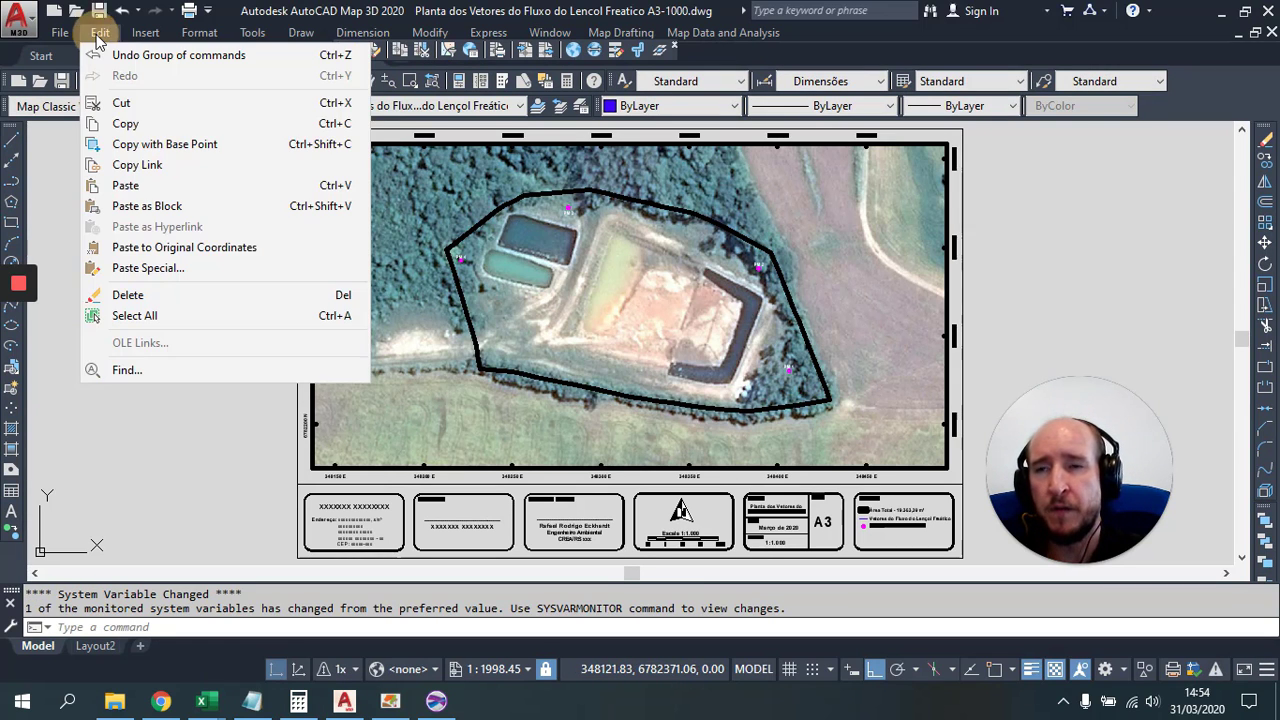
{"action": "left_click", "coordinate": [218, 258]}
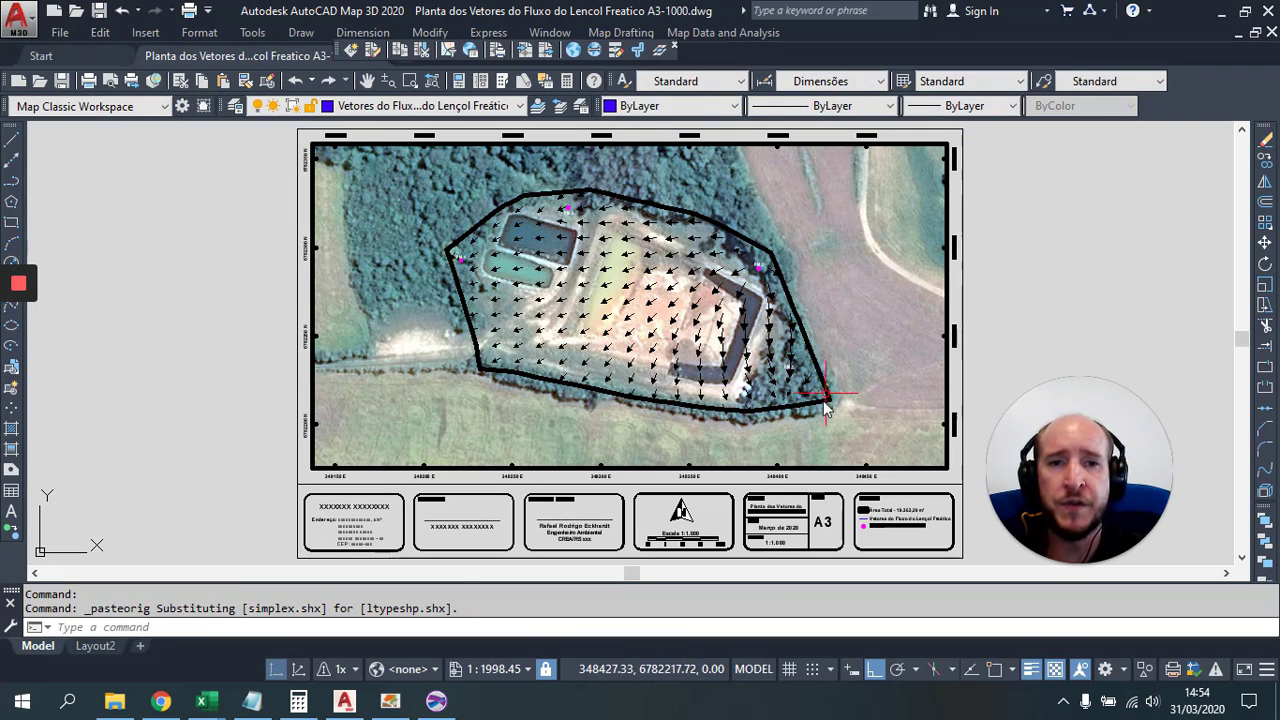
{"action": "scroll", "coordinate": [797, 220], "scroll_direction": "up", "scroll_amount": 2}
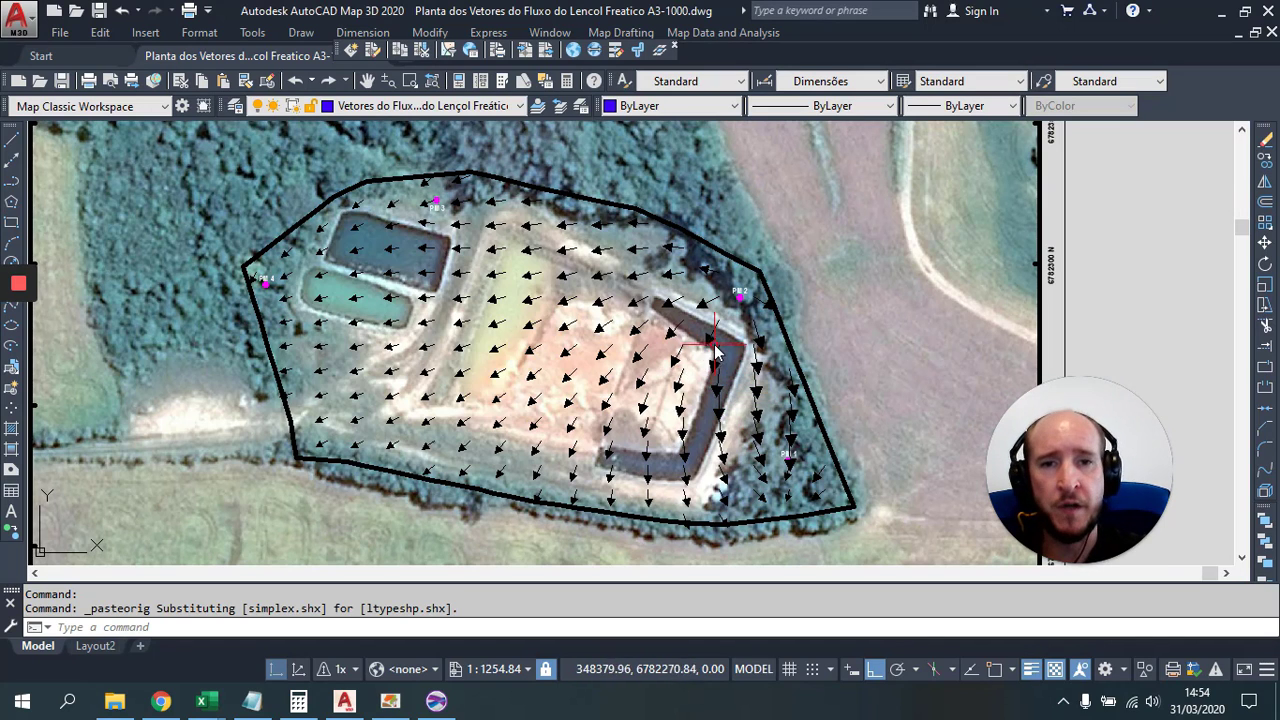
{"action": "scroll", "coordinate": [713, 347], "scroll_direction": "up", "scroll_amount": 5}
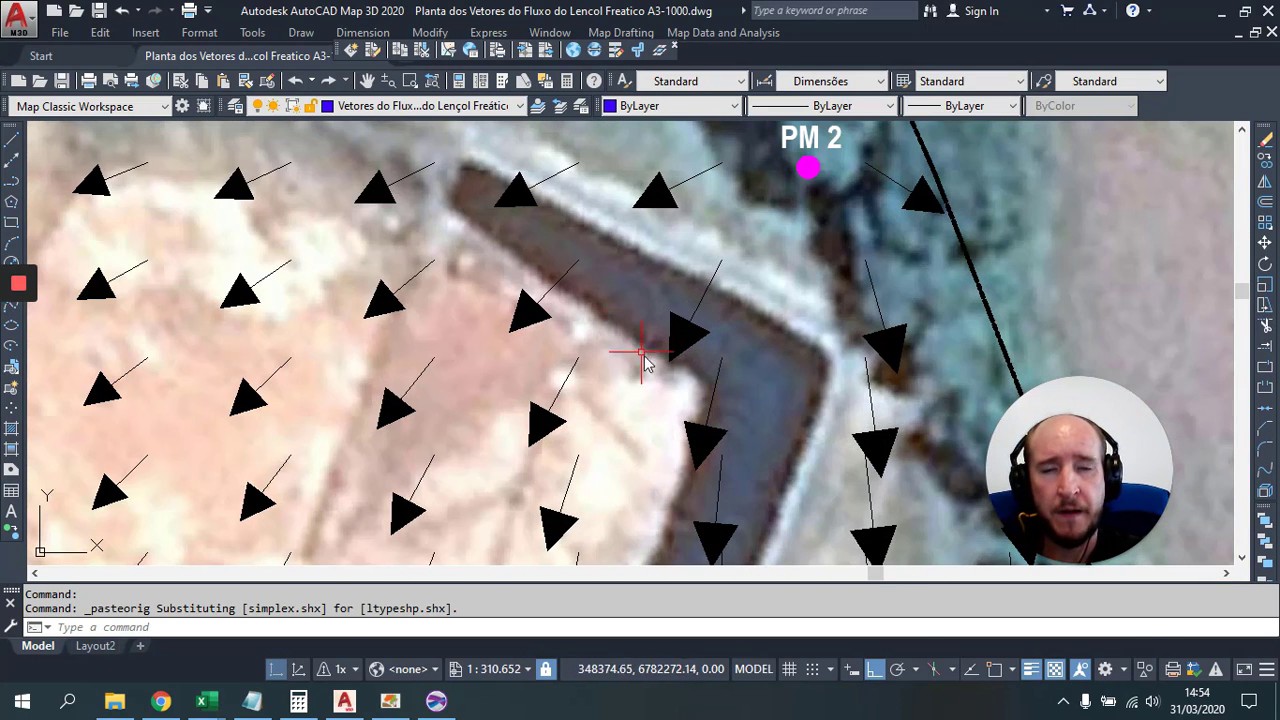
Step: Zoom in near the ponds and pick one black flow-arrow line as a template
{"action": "scroll", "coordinate": [697, 357], "scroll_direction": "down", "scroll_amount": 3}
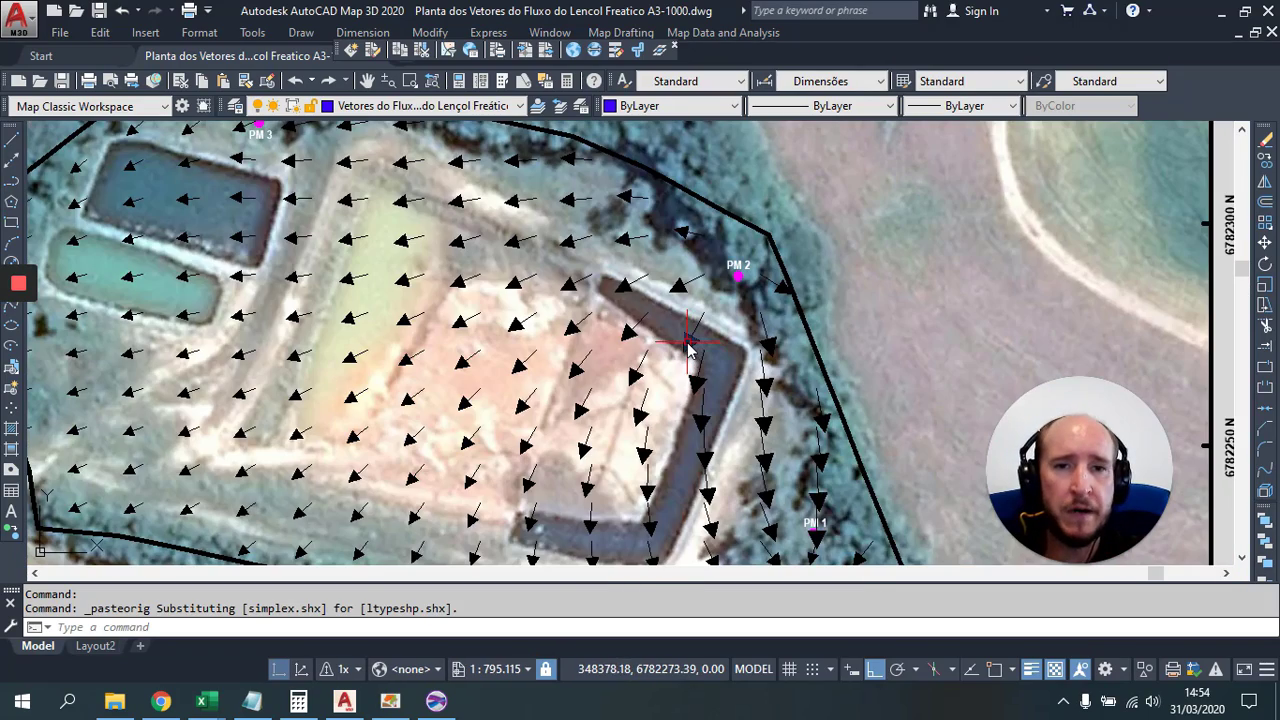
{"action": "scroll", "coordinate": [686, 347], "scroll_direction": "down", "scroll_amount": 3}
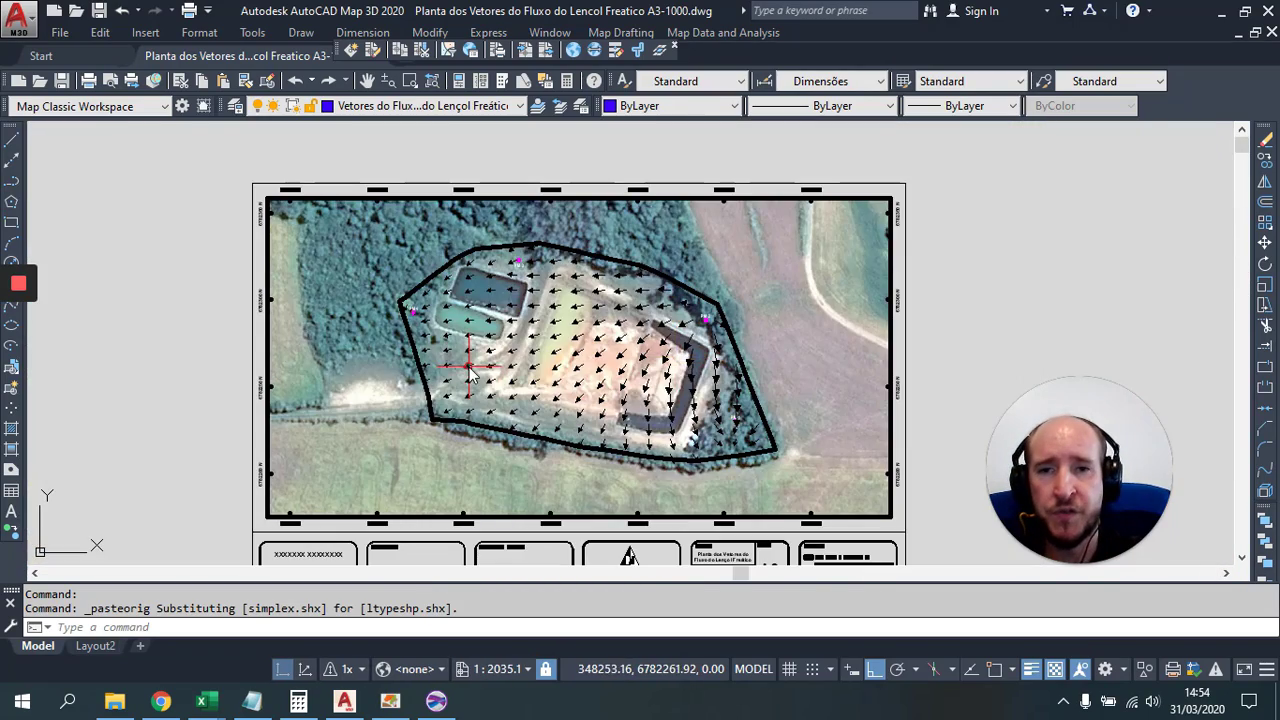
{"action": "scroll", "coordinate": [490, 340], "scroll_direction": "up", "scroll_amount": 3}
{"action": "scroll", "coordinate": [527, 318], "scroll_direction": "up", "scroll_amount": 5}
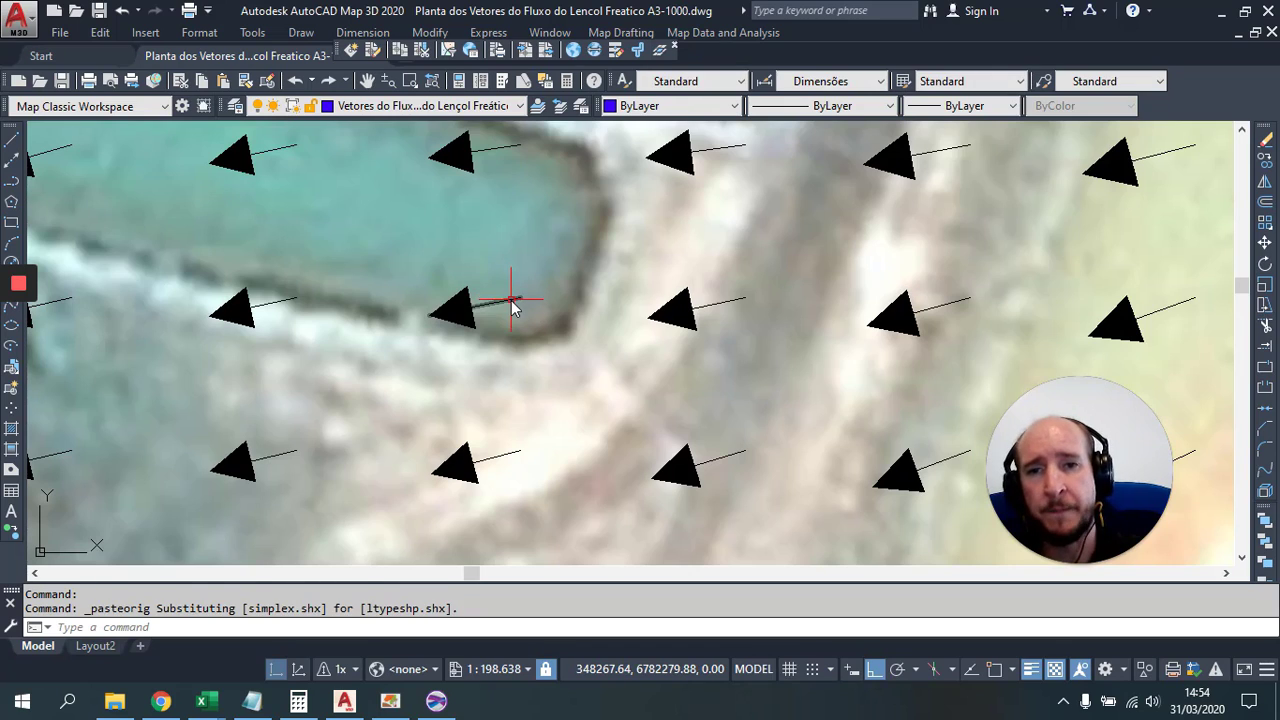
{"action": "left_click", "coordinate": [511, 301]}
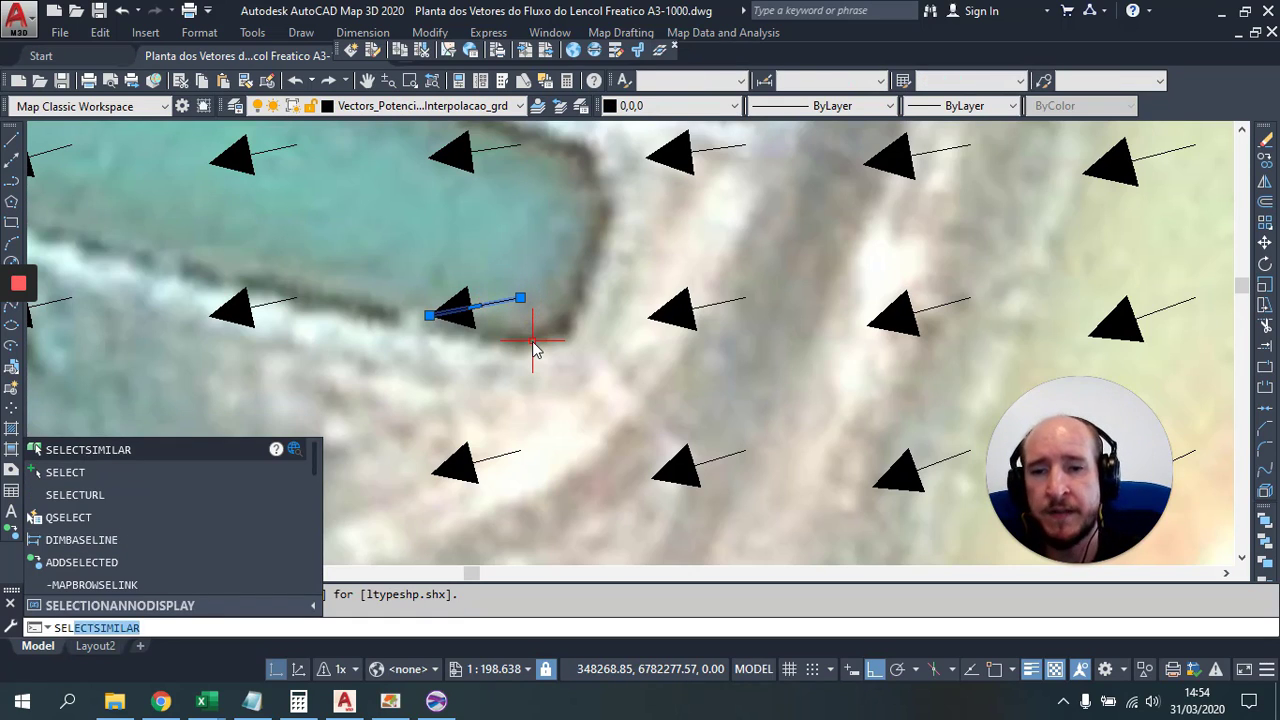
Step: Select all similar arrow lines and set them to ByLayer colour on layer Vetores do Fluxo do Lençol Freático
{"action": "key", "text": "Return"}
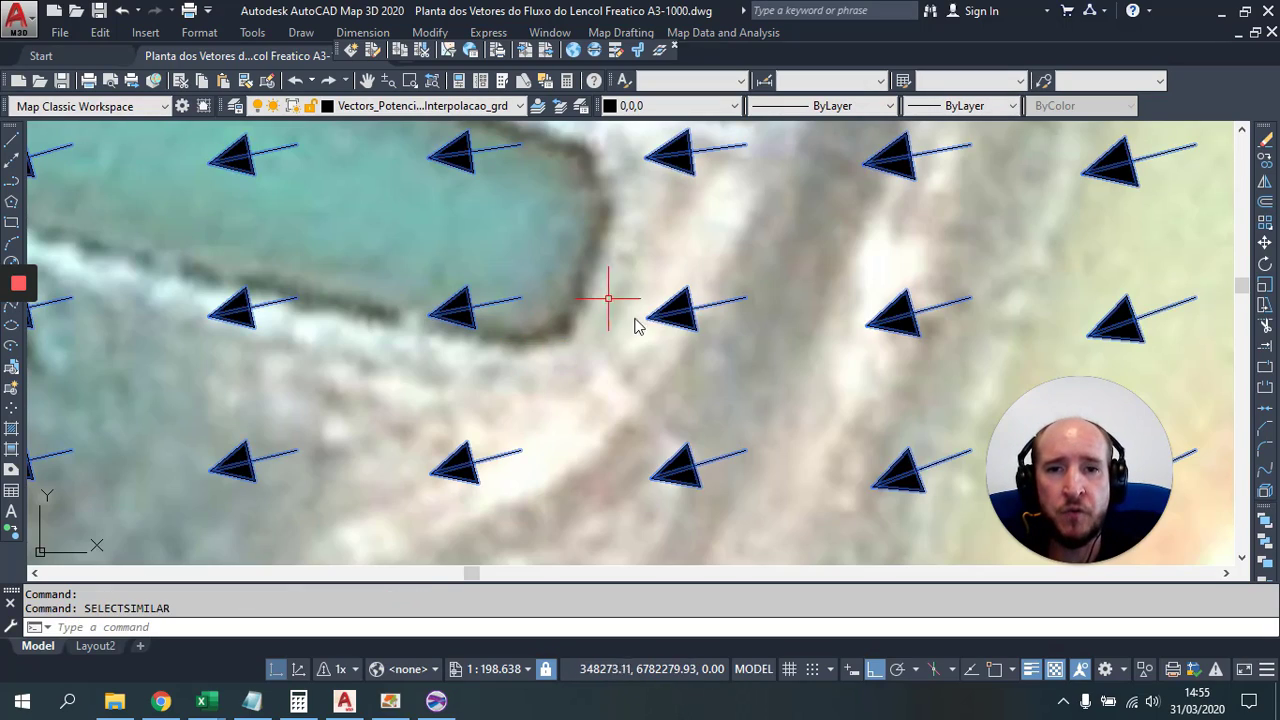
{"action": "scroll", "coordinate": [636, 325], "scroll_direction": "down", "scroll_amount": 10}
{"action": "scroll", "coordinate": [520, 360], "scroll_direction": "up", "scroll_amount": 2}
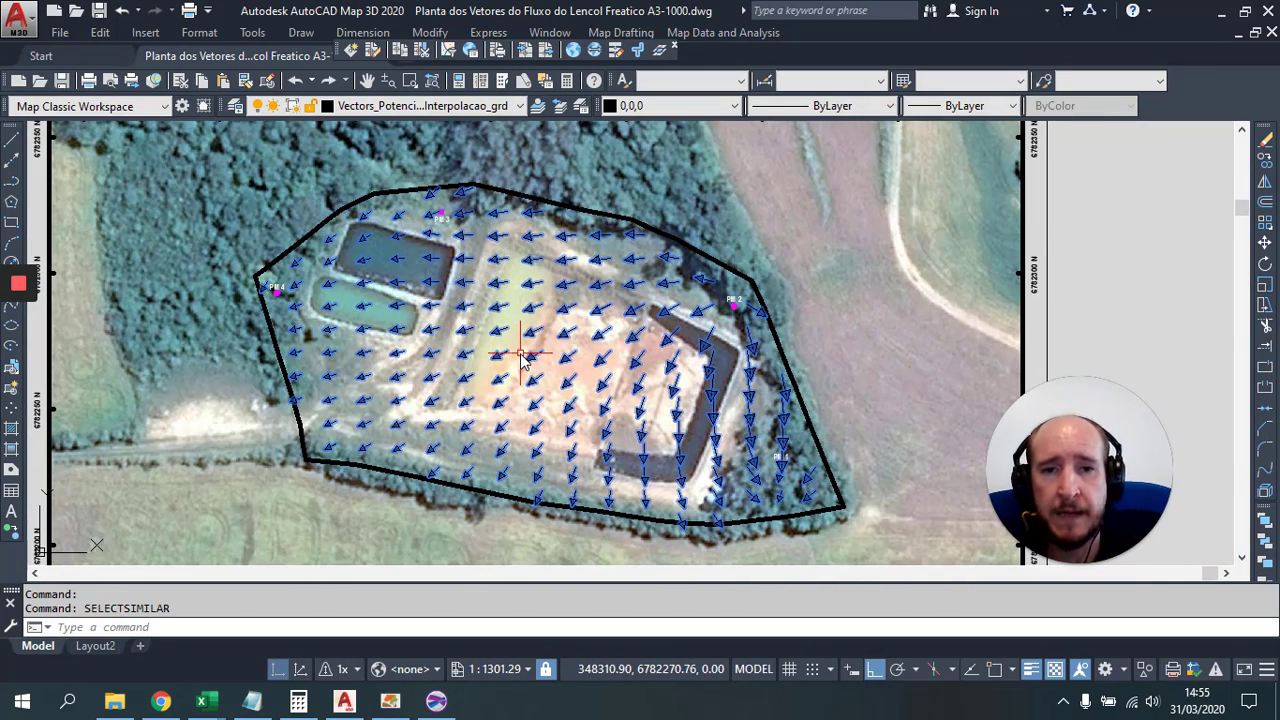
{"action": "left_click", "coordinate": [671, 106]}
{"action": "scroll", "coordinate": [712, 160], "scroll_direction": "up", "scroll_amount": 1}
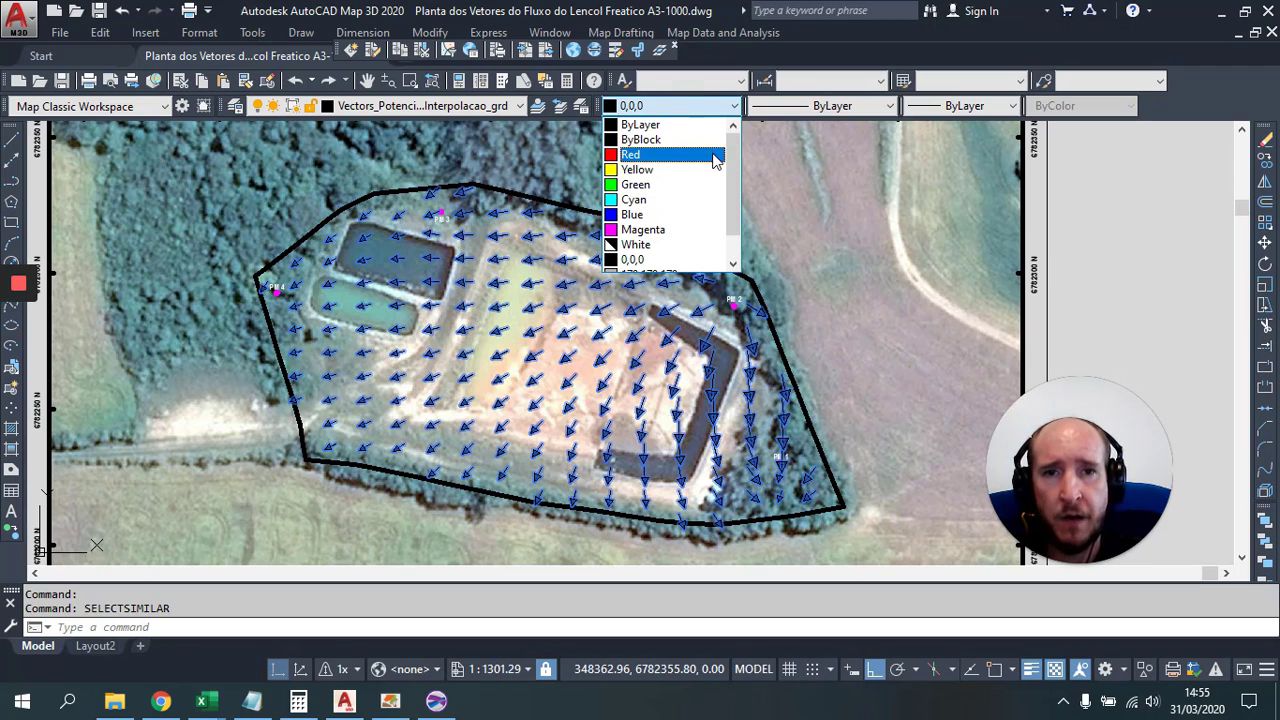
{"action": "left_click", "coordinate": [680, 126]}
{"action": "left_click", "coordinate": [520, 106]}
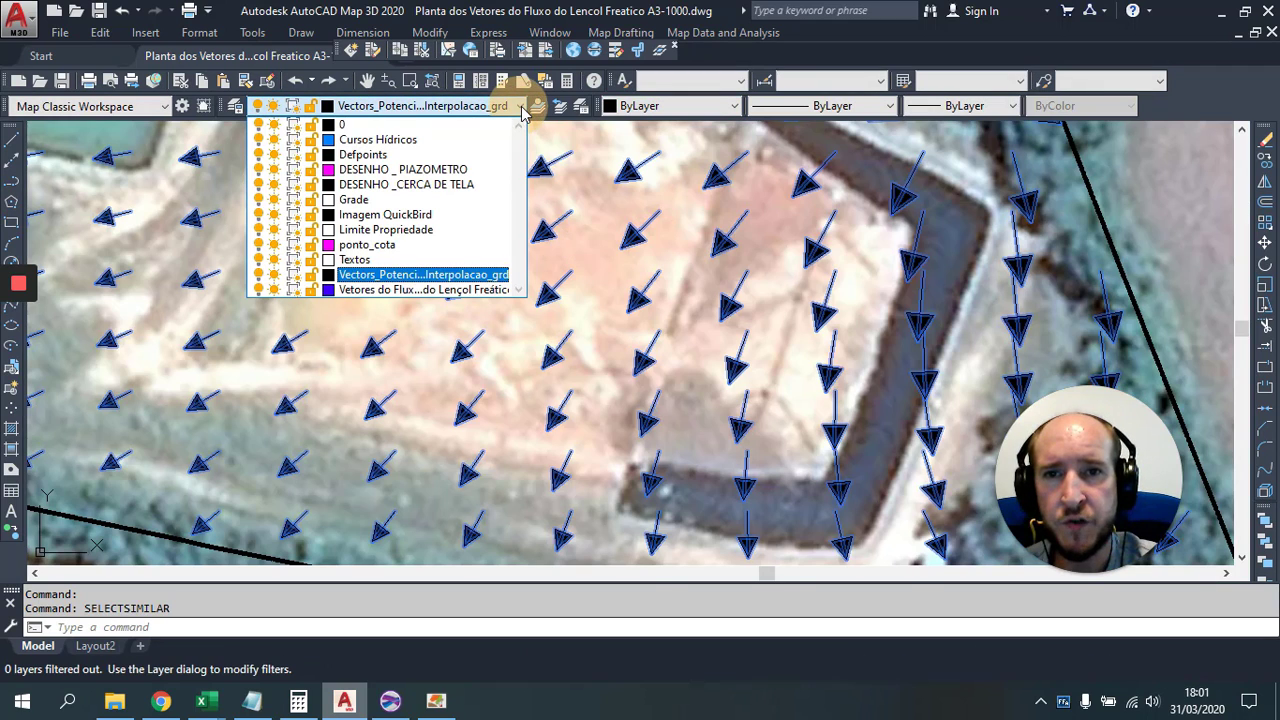
{"action": "left_click", "coordinate": [392, 291]}
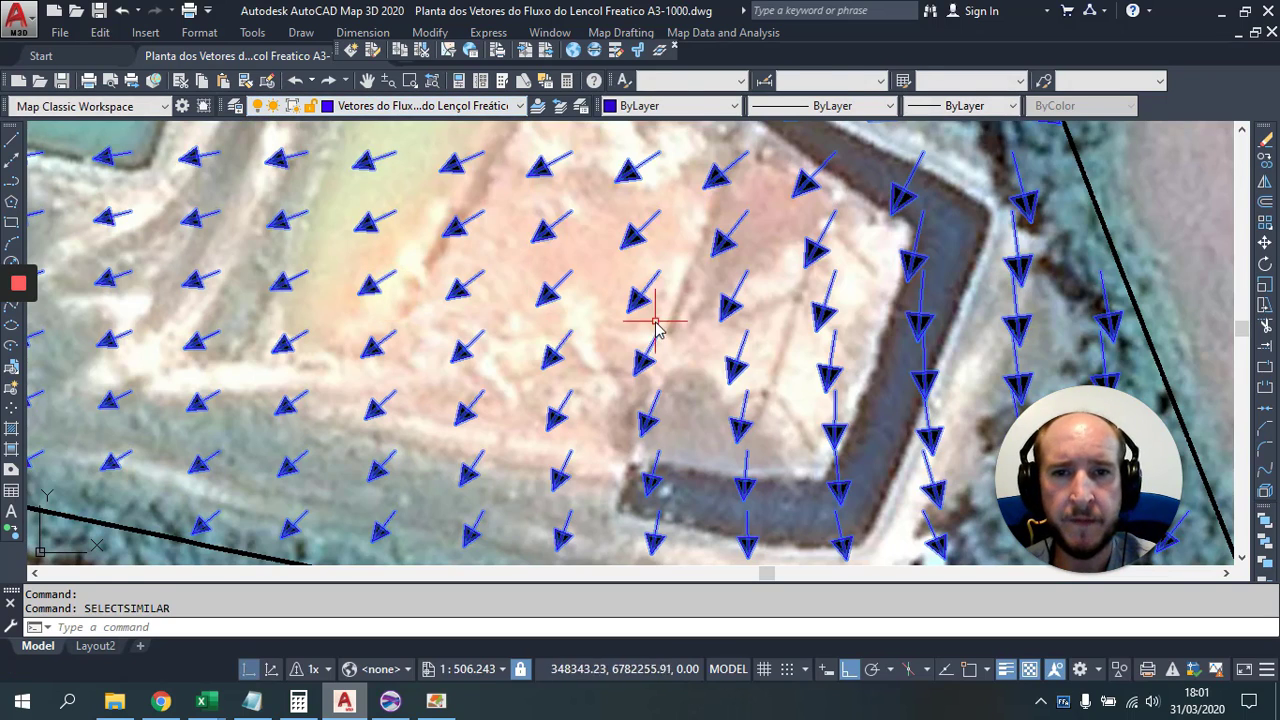
{"action": "key", "text": "Escape"}
Step: Pick a triangular arrowhead and use SELECTSIMILAR to select all matching arrowheads
{"action": "scroll", "coordinate": [640, 370], "scroll_direction": "up", "scroll_amount": 6}
{"action": "scroll", "coordinate": [640, 372], "scroll_direction": "up", "scroll_amount": 2}
{"action": "left_click", "coordinate": [636, 366]}
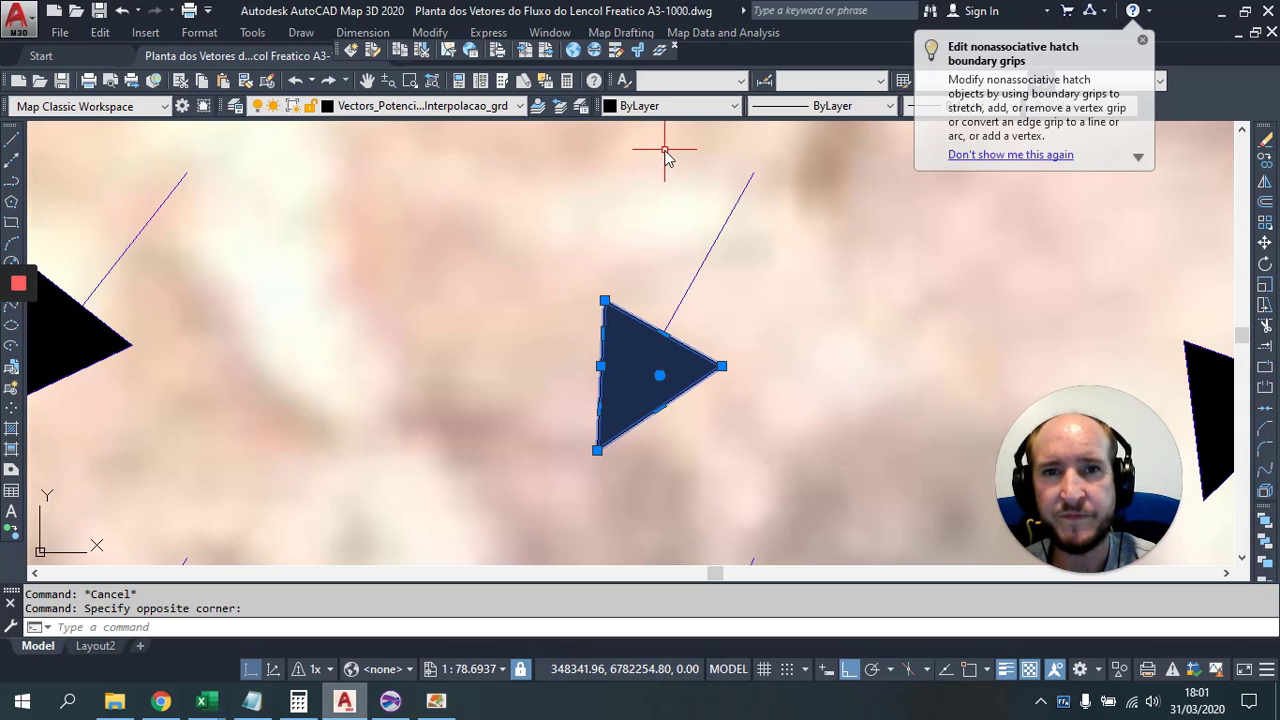
{"action": "type", "text": "el"}
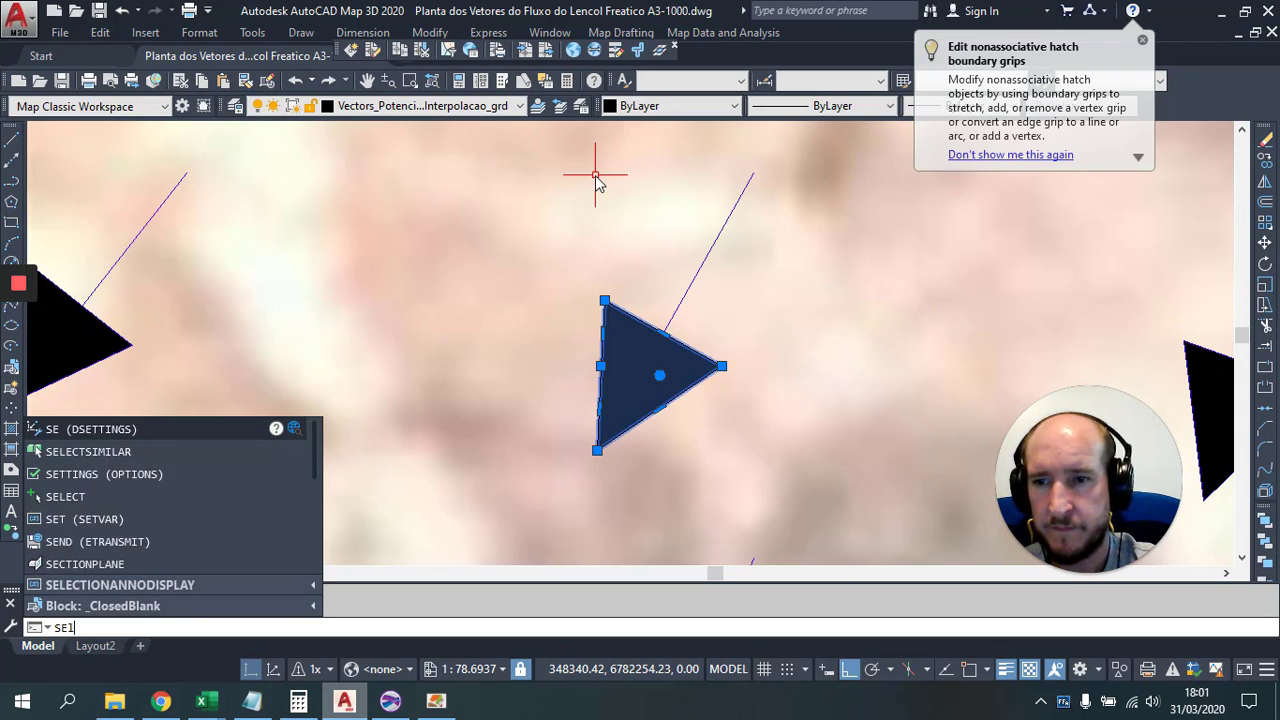
{"action": "key", "text": "Return"}
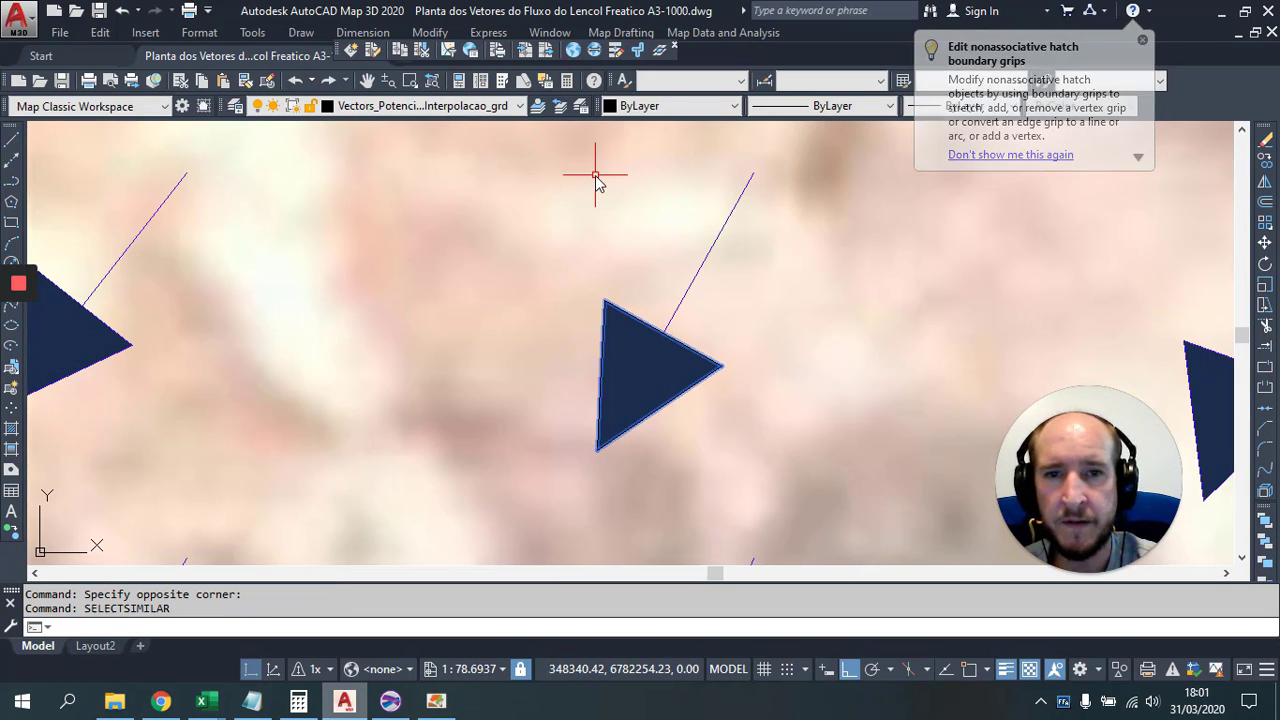
{"action": "key", "text": "Escape"}
{"action": "key", "text": "Escape"}
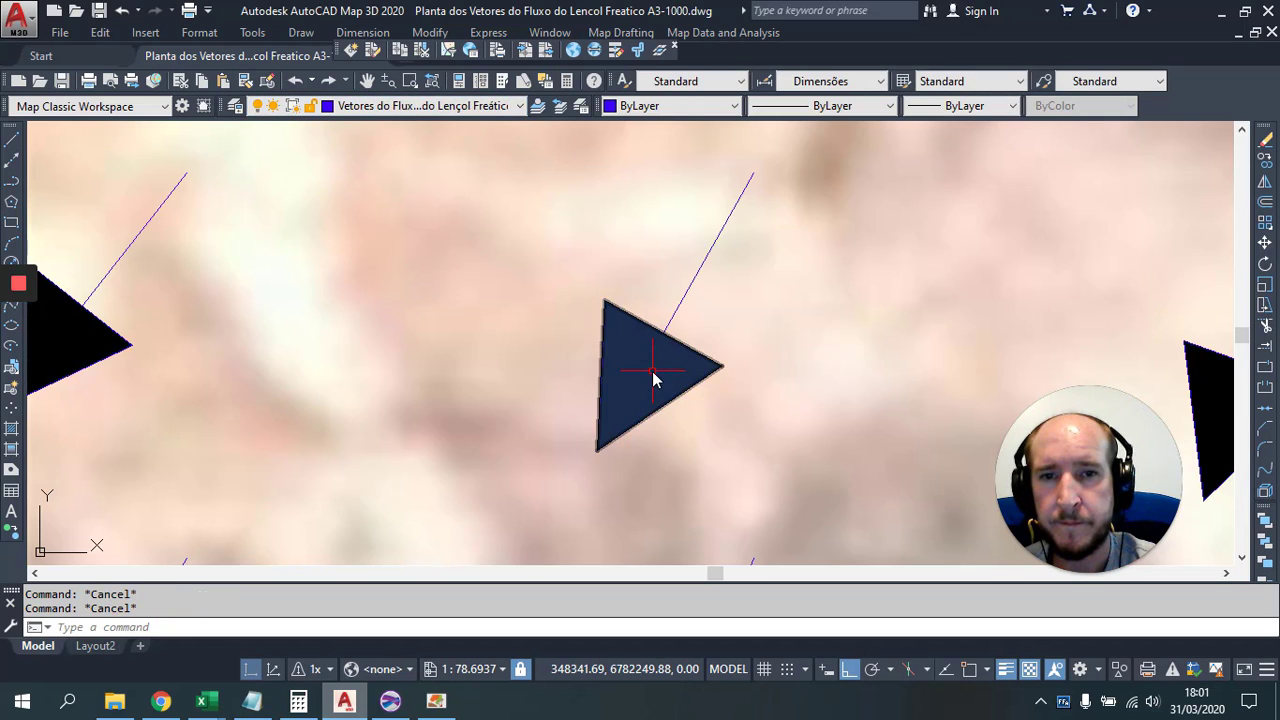
{"action": "left_click", "coordinate": [655, 378]}
{"action": "left_click", "coordinate": [994, 288]}
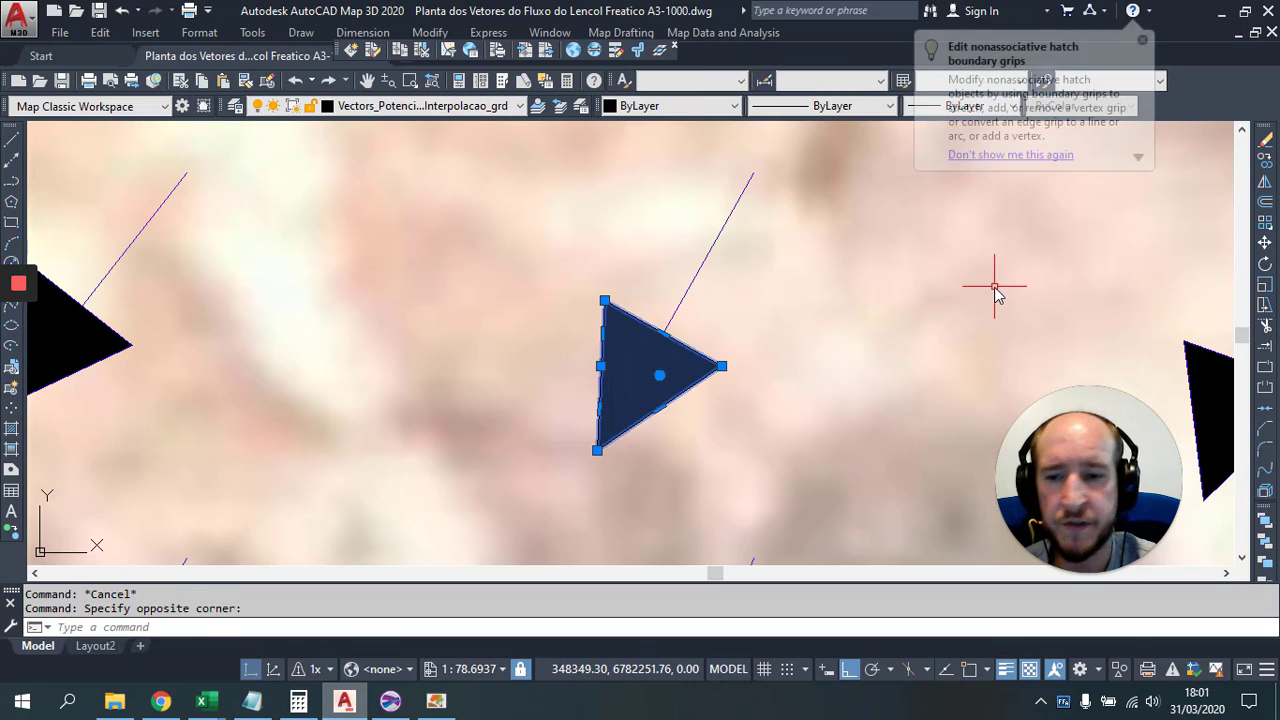
{"action": "type", "text": "sele"}
{"action": "key", "text": "Return"}
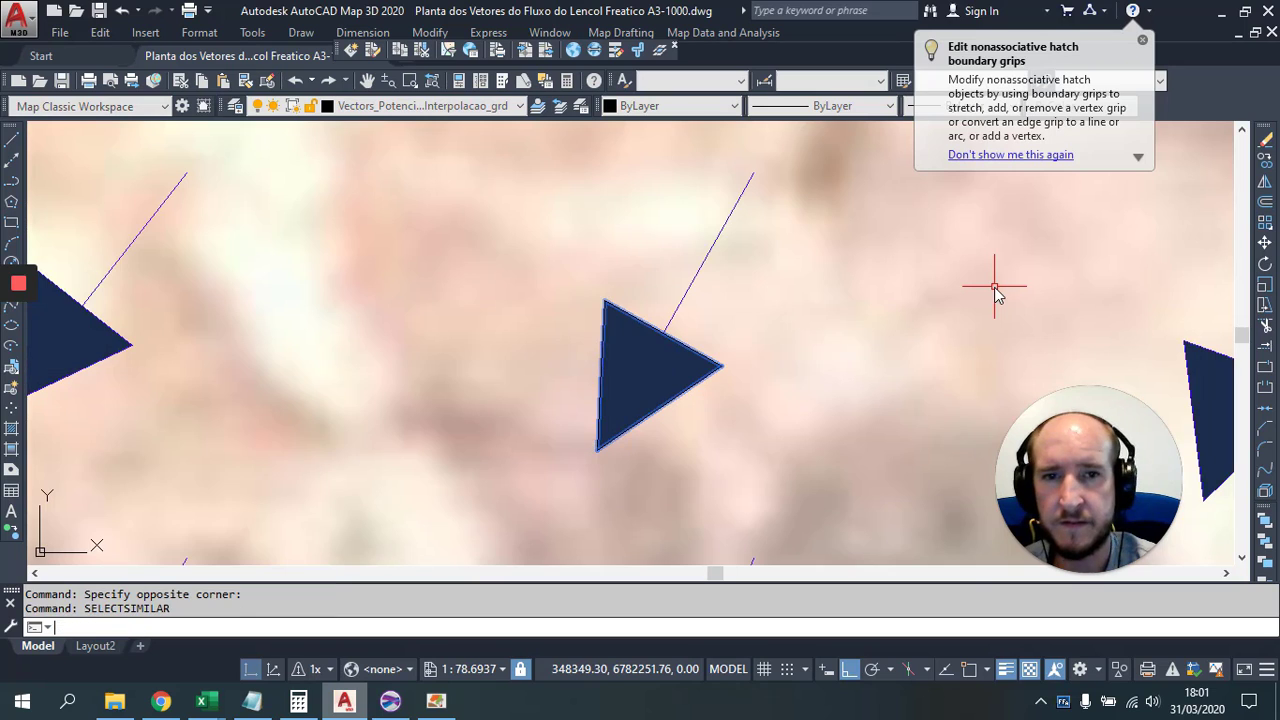
Step: Set the selected arrowheads to ByLayer colour on layer Vetores do Fluxo do Lençol Freático
{"action": "left_click", "coordinate": [655, 106]}
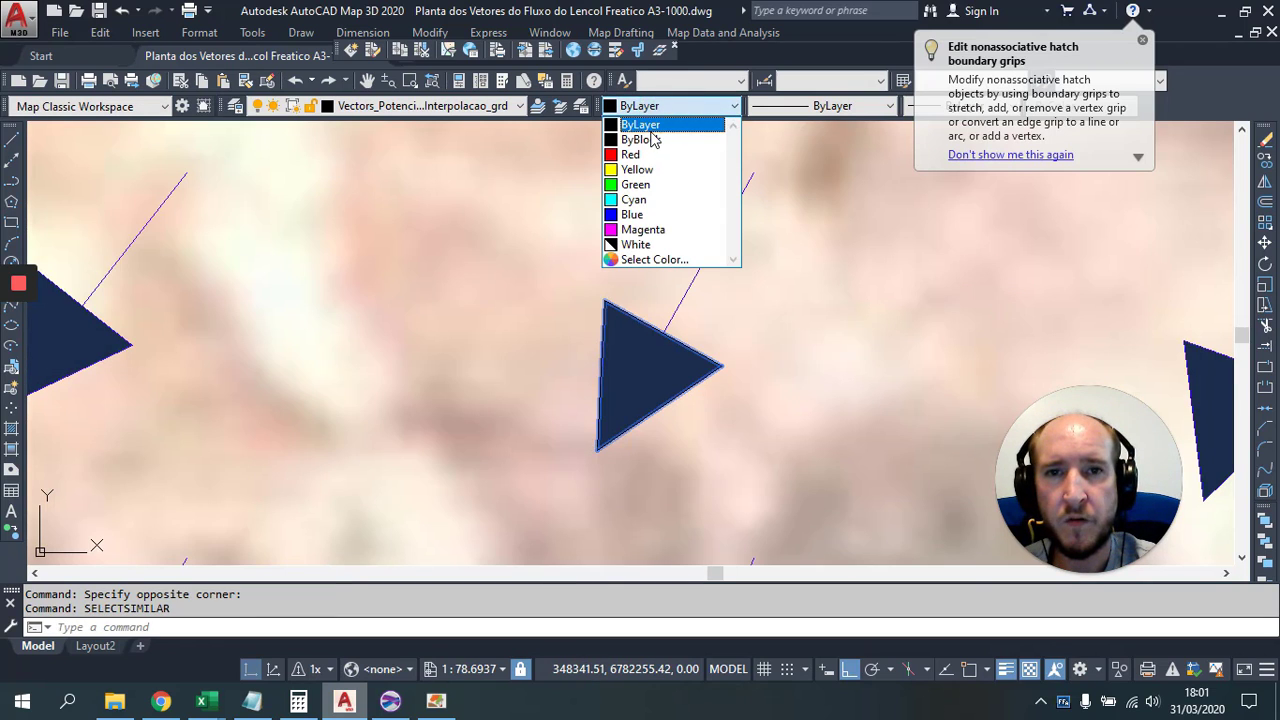
{"action": "left_click", "coordinate": [651, 130]}
{"action": "left_click", "coordinate": [519, 106]}
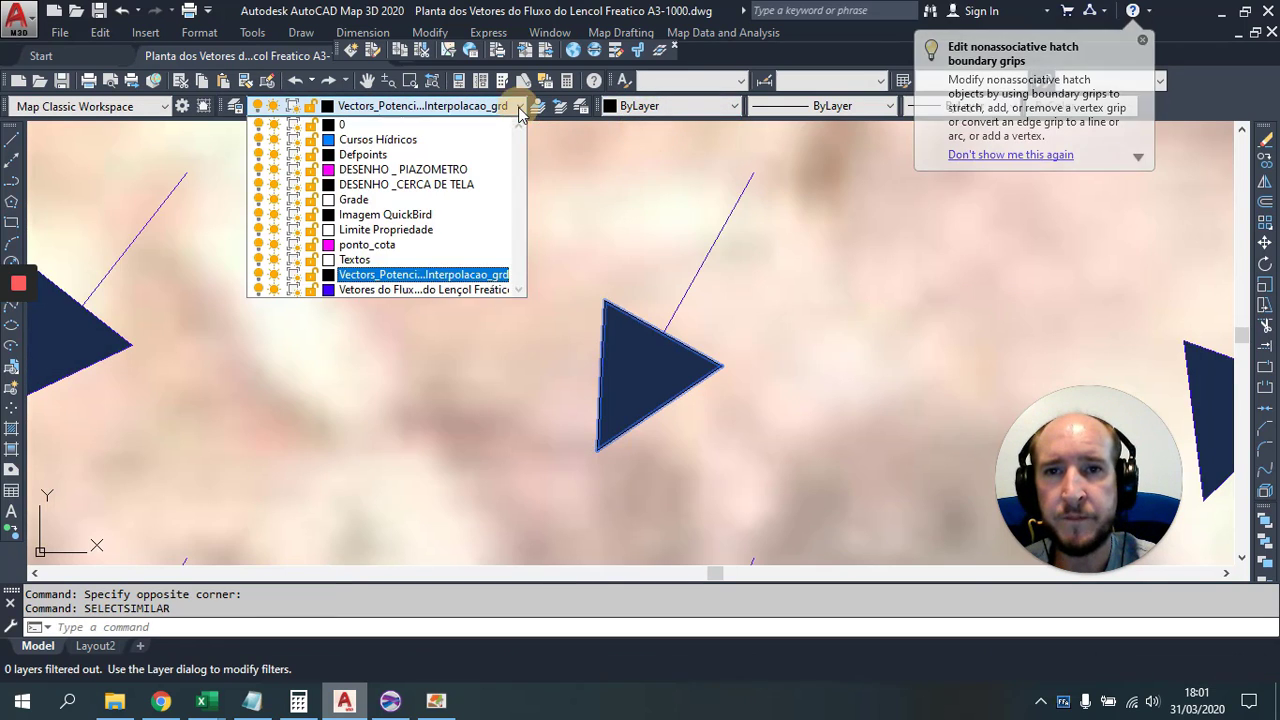
{"action": "left_click", "coordinate": [420, 289]}
{"action": "scroll", "coordinate": [370, 280], "scroll_direction": "down", "scroll_amount": 5}
{"action": "key", "text": "Escape"}
{"action": "key", "text": "Escape"}
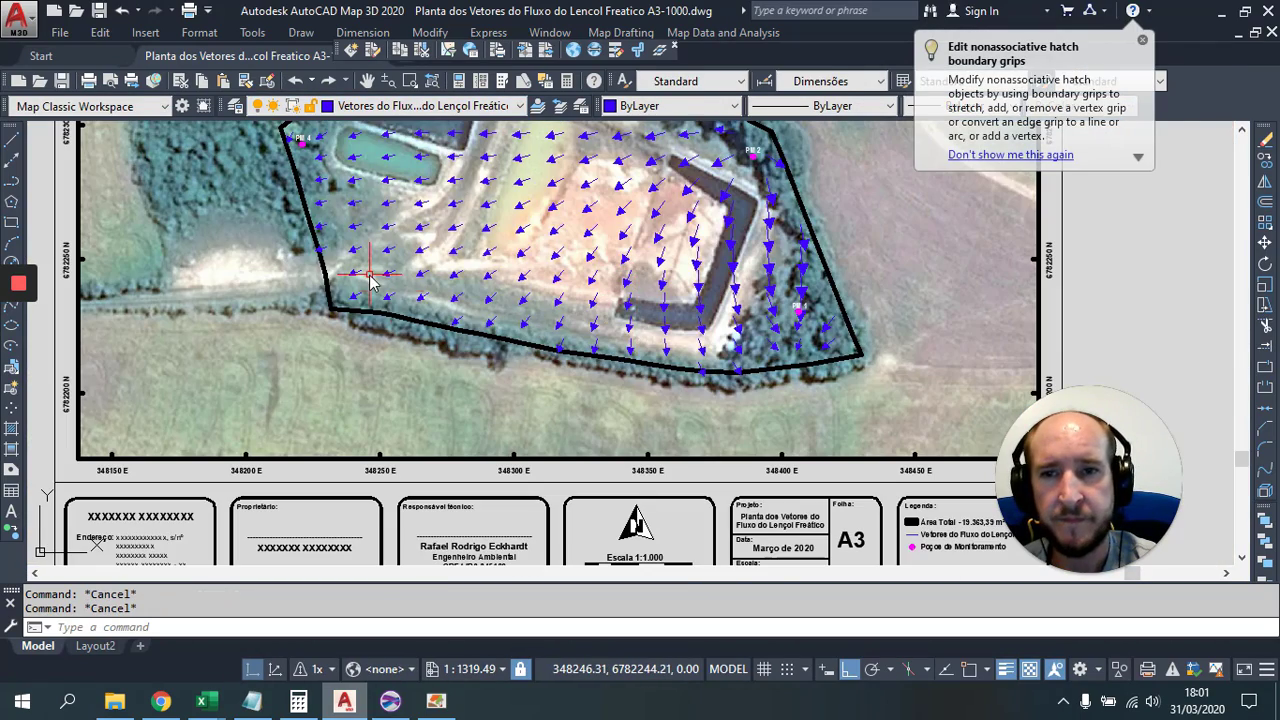
Step: Pan to well PM 1 and window-select its label and magenta marker
{"action": "scroll", "coordinate": [370, 280], "scroll_direction": "up", "scroll_amount": 2}
{"action": "scroll", "coordinate": [510, 290], "scroll_direction": "up", "scroll_amount": 4}
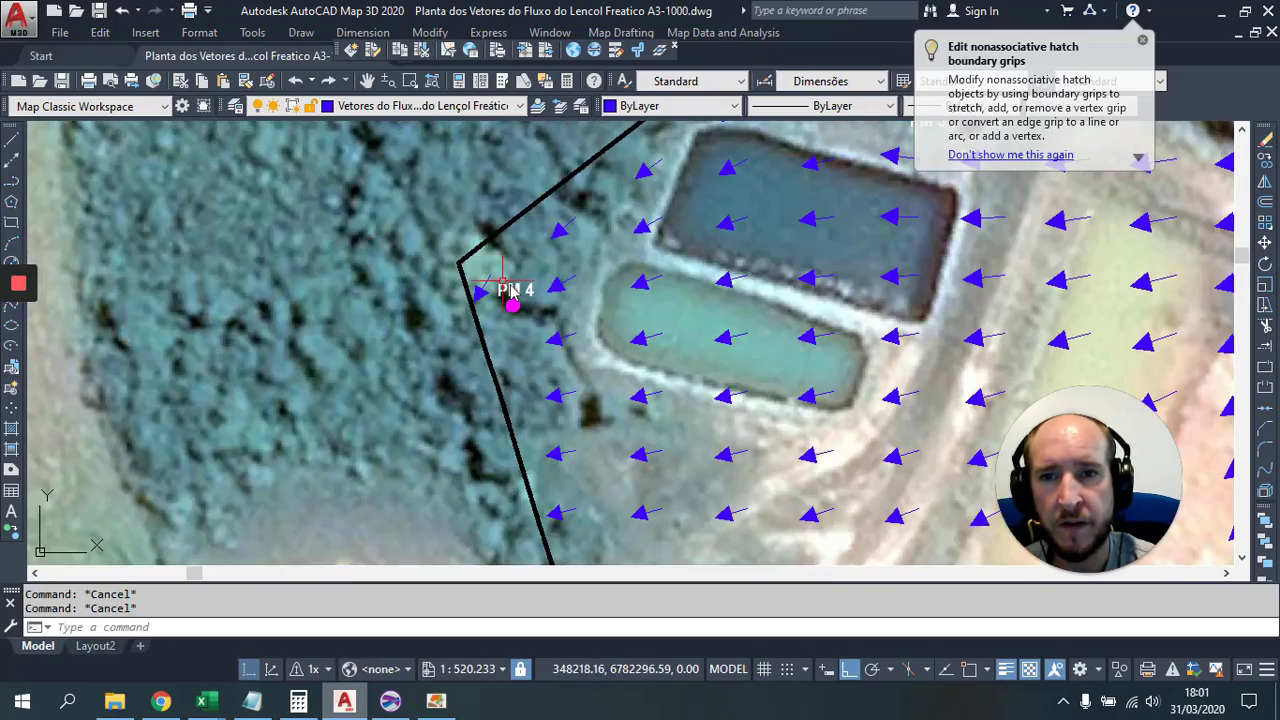
{"action": "scroll", "coordinate": [794, 277], "scroll_direction": "down", "scroll_amount": 1}
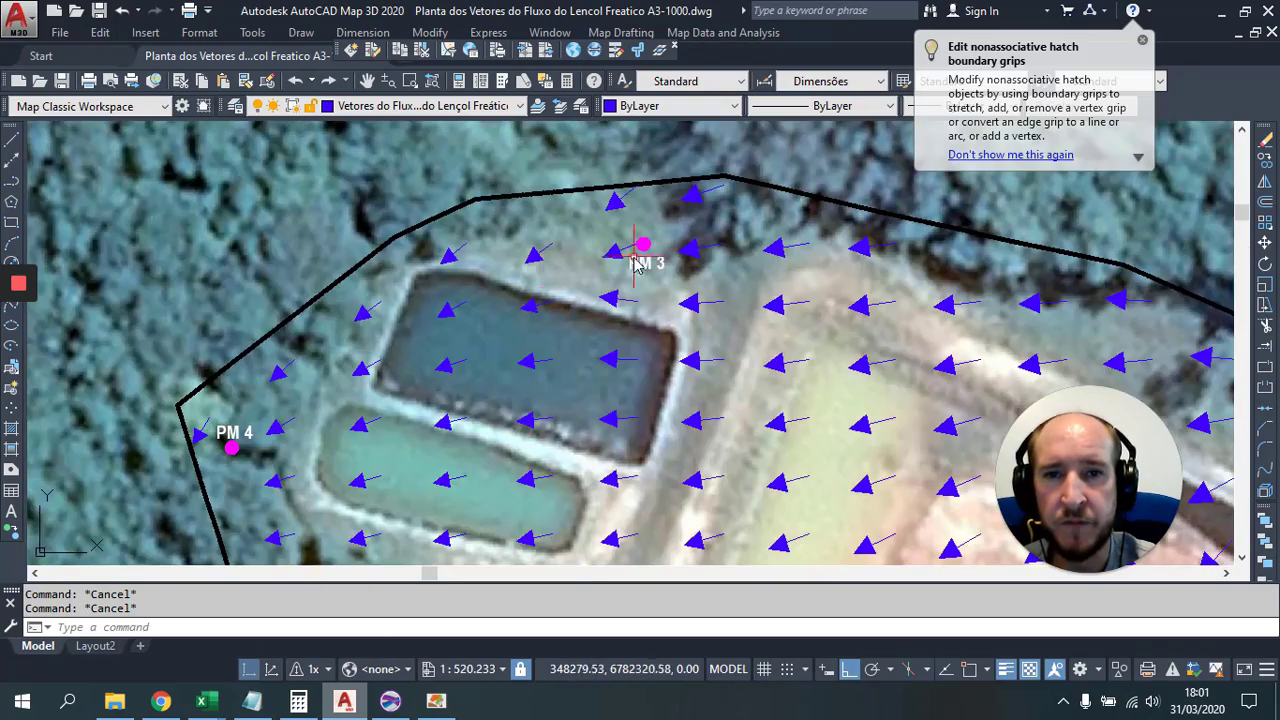
{"action": "scroll", "coordinate": [640, 255], "scroll_direction": "up", "scroll_amount": 3}
{"action": "left_click_drag", "start_coordinate": [770, 350], "coordinate": [500, 240]}
{"action": "scroll", "coordinate": [500, 240], "scroll_direction": "down", "scroll_amount": 2}
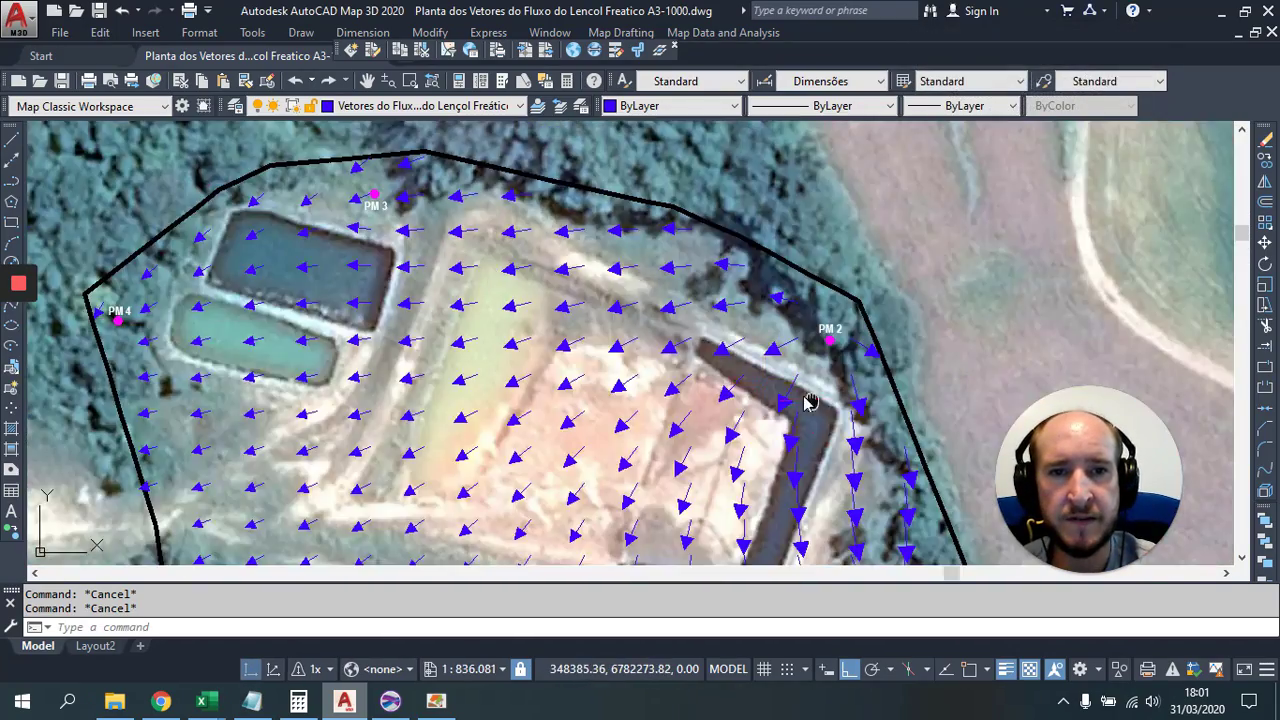
{"action": "scroll", "coordinate": [680, 437], "scroll_direction": "up", "scroll_amount": 4}
{"action": "left_click_drag", "start_coordinate": [680, 437], "coordinate": [597, 197]}
{"action": "scroll", "coordinate": [597, 197], "scroll_direction": "down", "scroll_amount": 2}
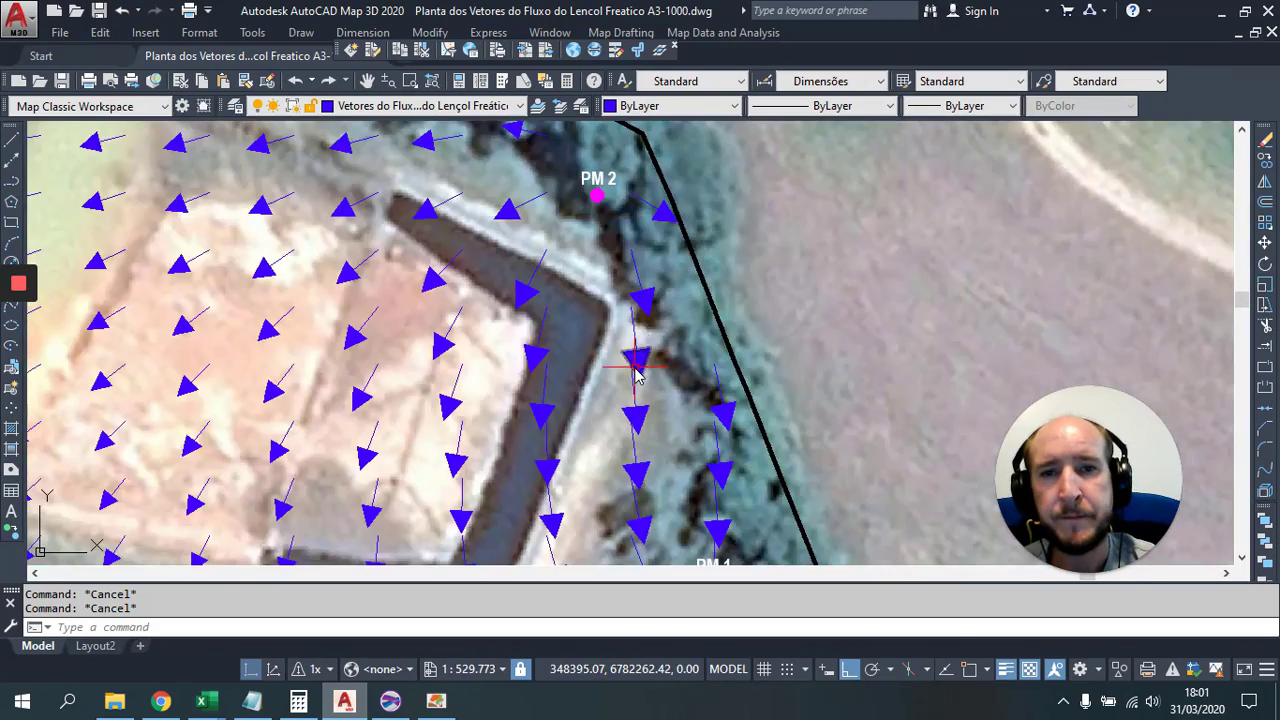
{"action": "left_click_drag", "start_coordinate": [880, 420], "coordinate": [750, 348]}
{"action": "scroll", "coordinate": [750, 348], "scroll_direction": "up", "scroll_amount": 5}
{"action": "left_click", "coordinate": [403, 319]}
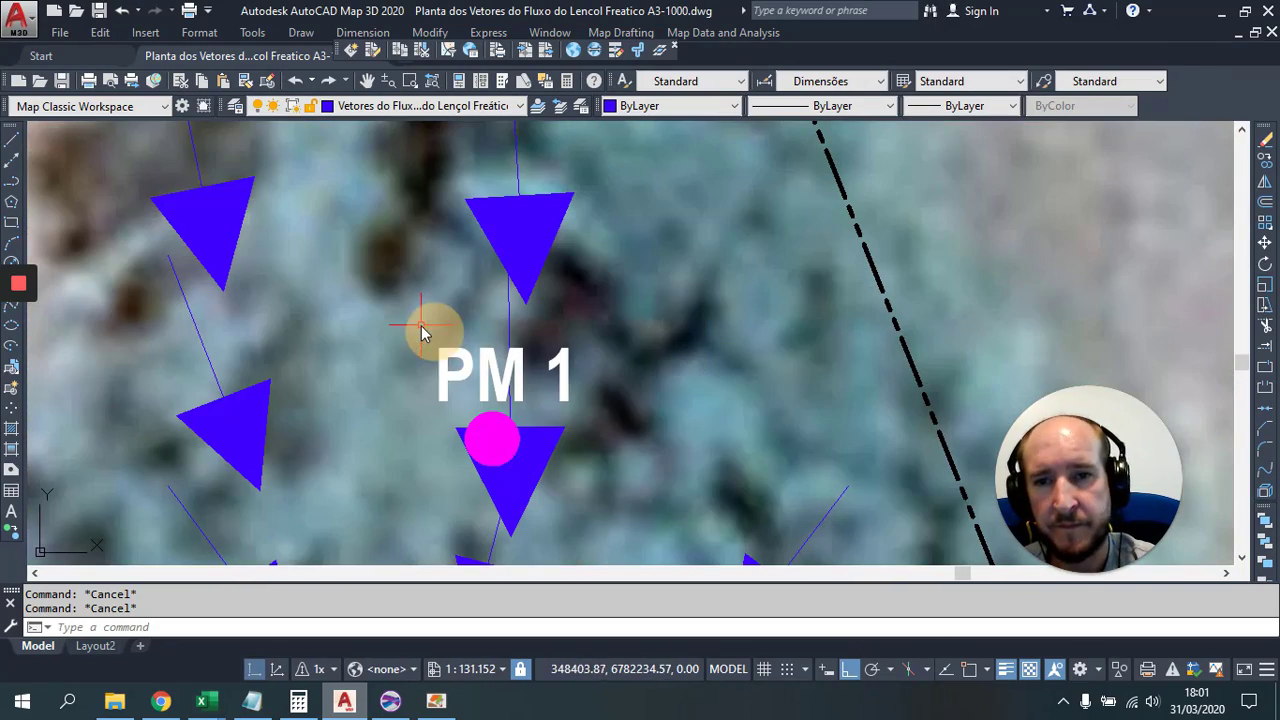
{"action": "left_click", "coordinate": [651, 495]}
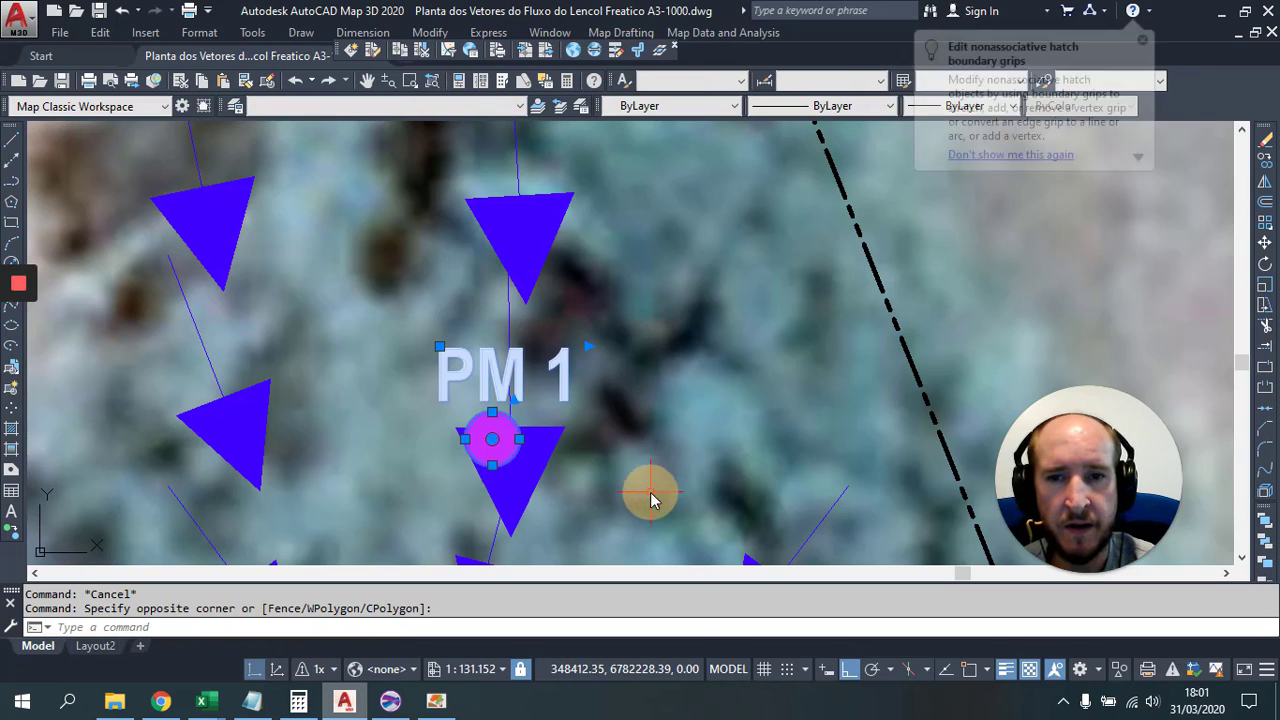
Step: Set the selected PM 1 objects' draw order to Bring to Front
{"action": "right_click", "coordinate": [640, 365]}
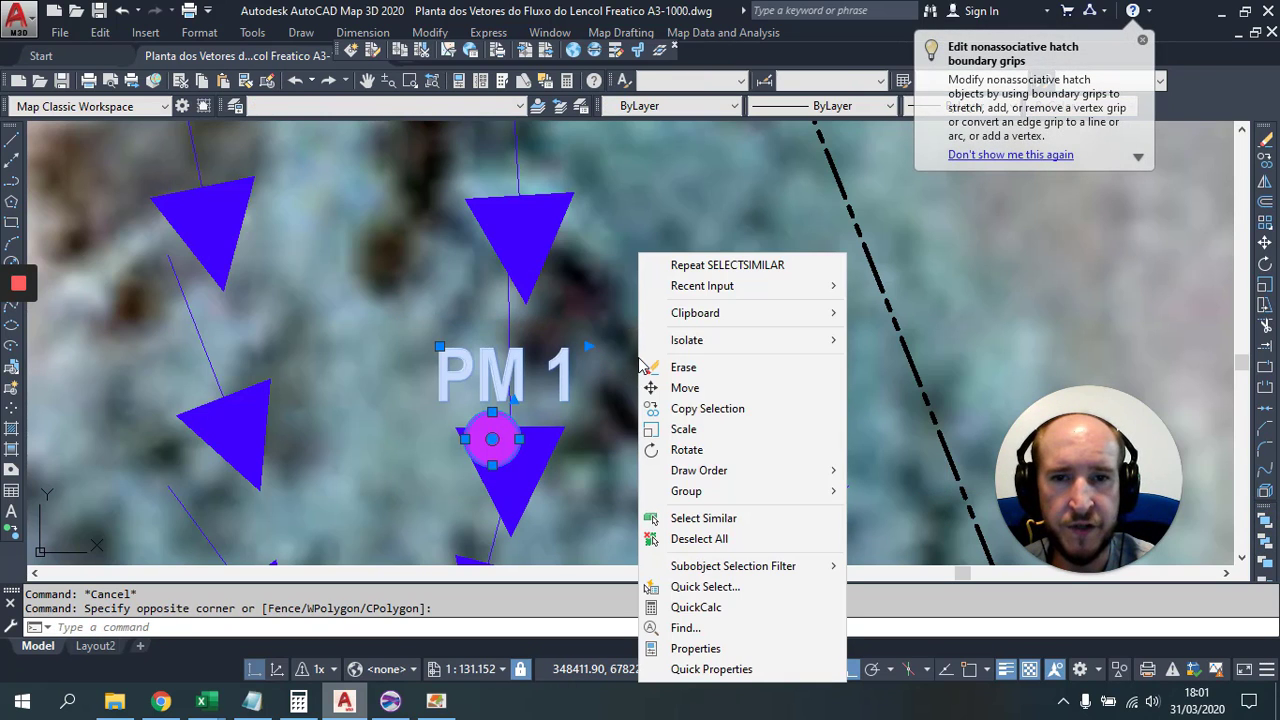
{"action": "mouse_move", "coordinate": [718, 477]}
{"action": "left_click", "coordinate": [893, 474]}
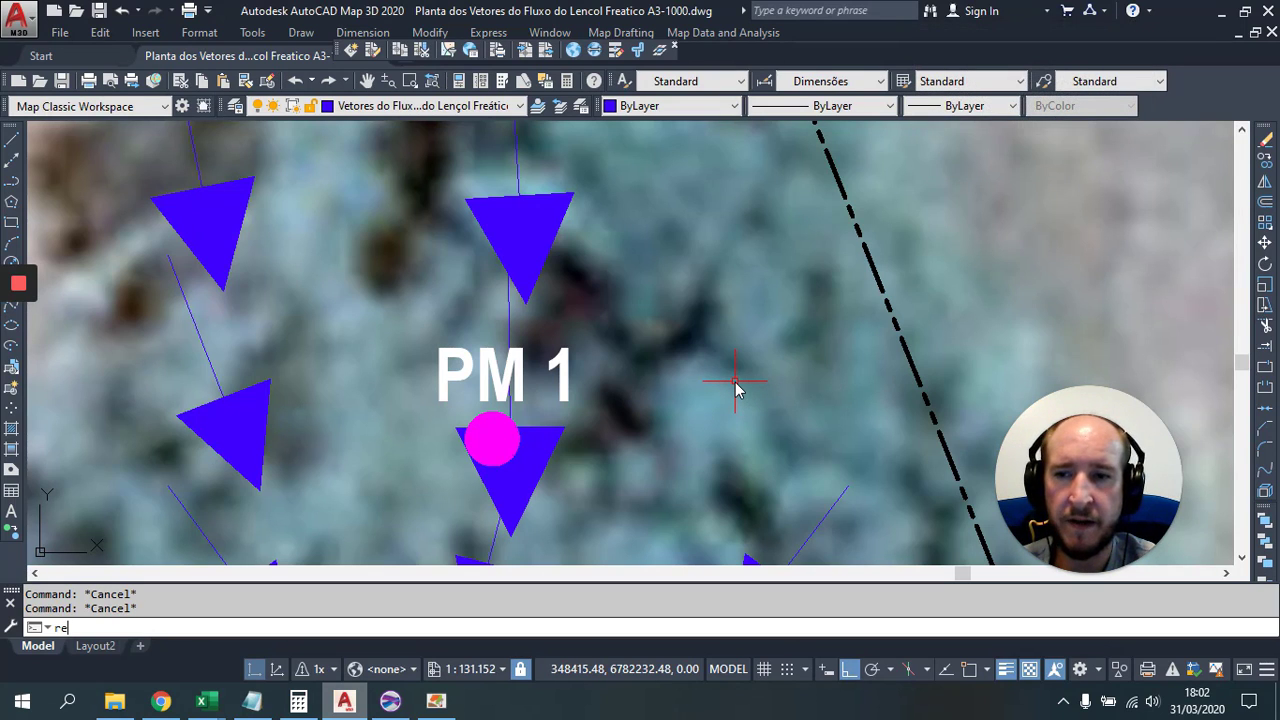
Step: Regenerate the drawing with RE and start a zoom with Z
{"action": "type", "text": "re"}
{"action": "key", "text": "Return"}
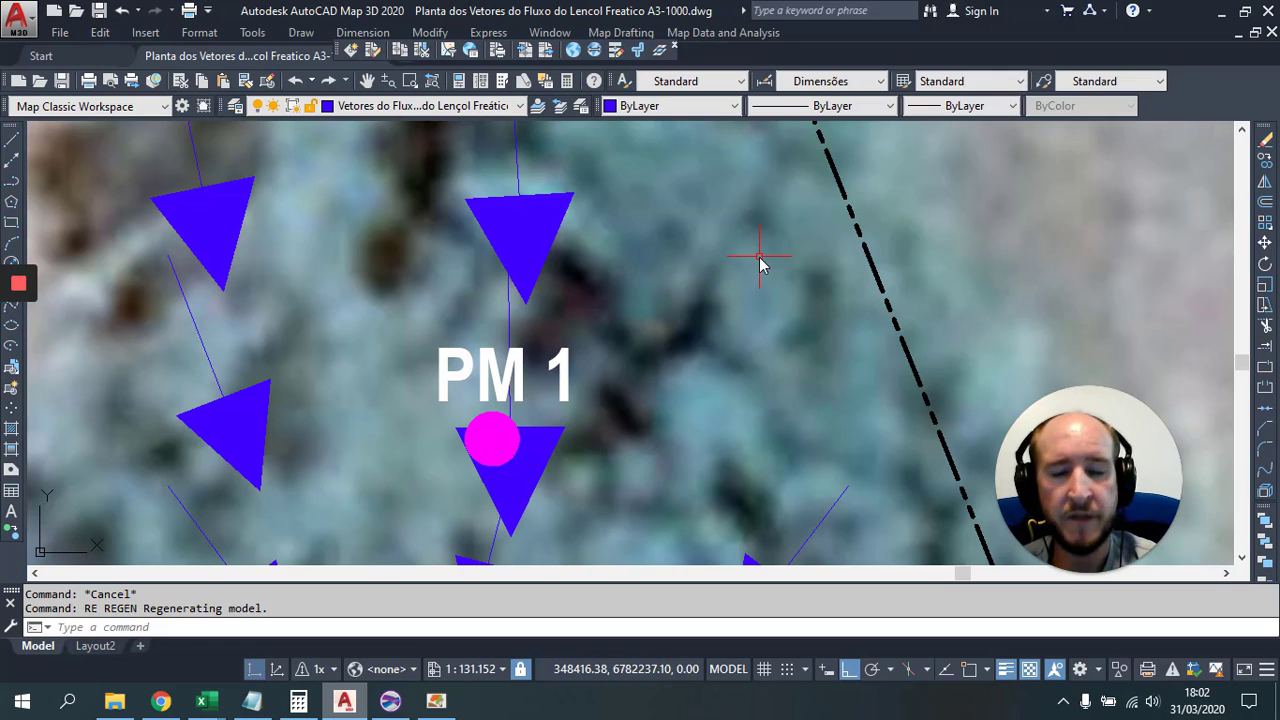
{"action": "type", "text": "z"}
{"action": "key", "text": "Return"}
Step: Zoom to extents, then open the title-block technician name text and close it unchanged
{"action": "type", "text": "e"}
{"action": "key", "text": "Return"}
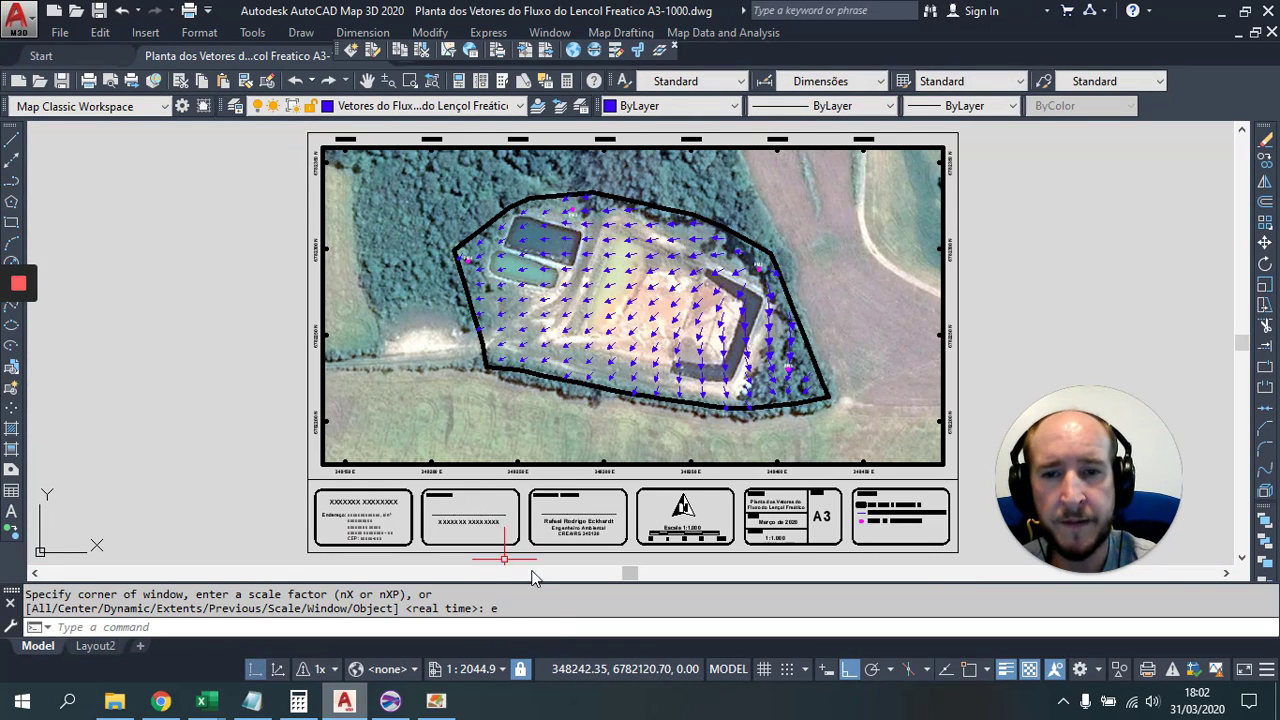
{"action": "scroll", "coordinate": [572, 383], "scroll_direction": "up", "scroll_amount": 2}
{"action": "scroll", "coordinate": [586, 357], "scroll_direction": "up", "scroll_amount": 4}
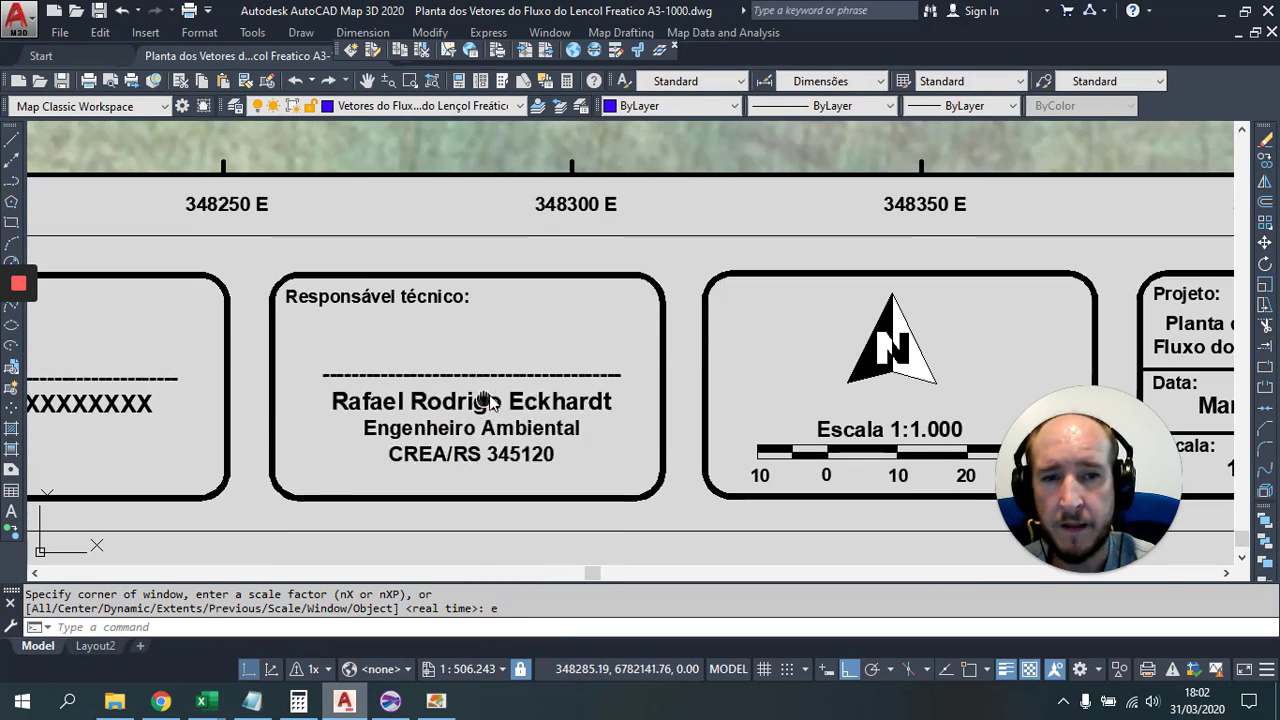
{"action": "scroll", "coordinate": [517, 383], "scroll_direction": "up", "scroll_amount": 2}
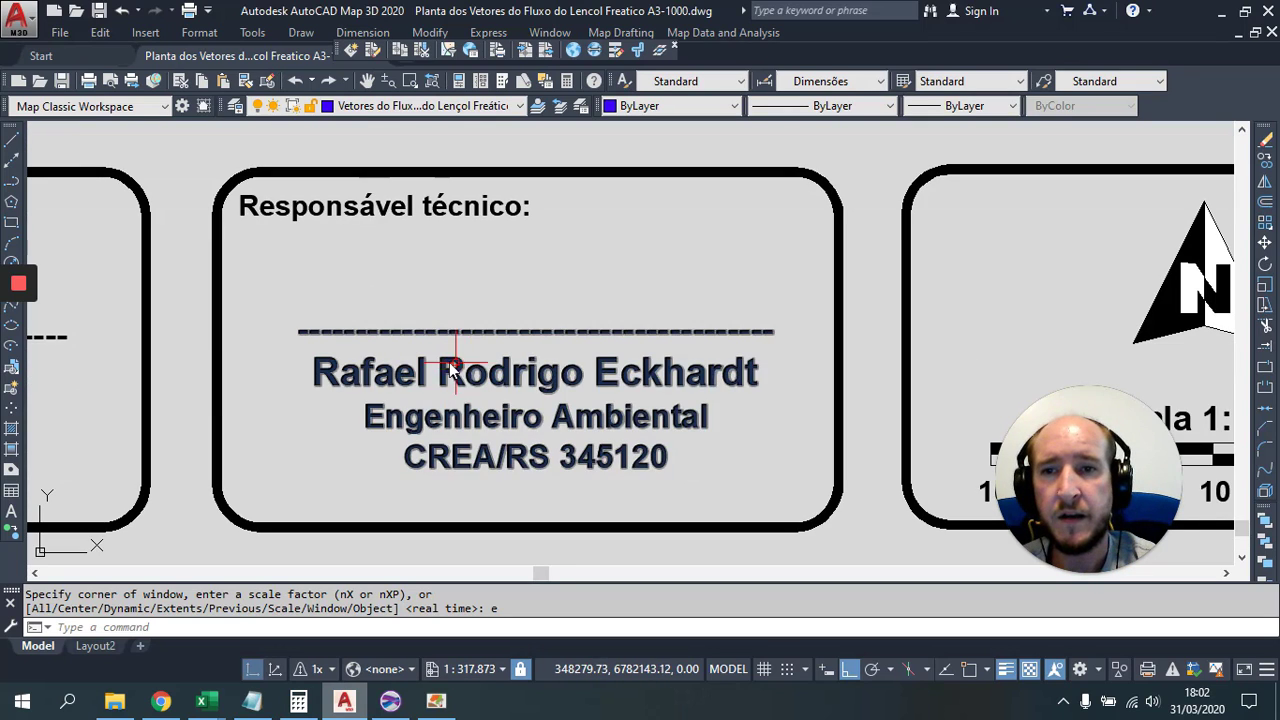
{"action": "left_click", "coordinate": [480, 373]}
{"action": "double_click", "coordinate": [495, 376]}
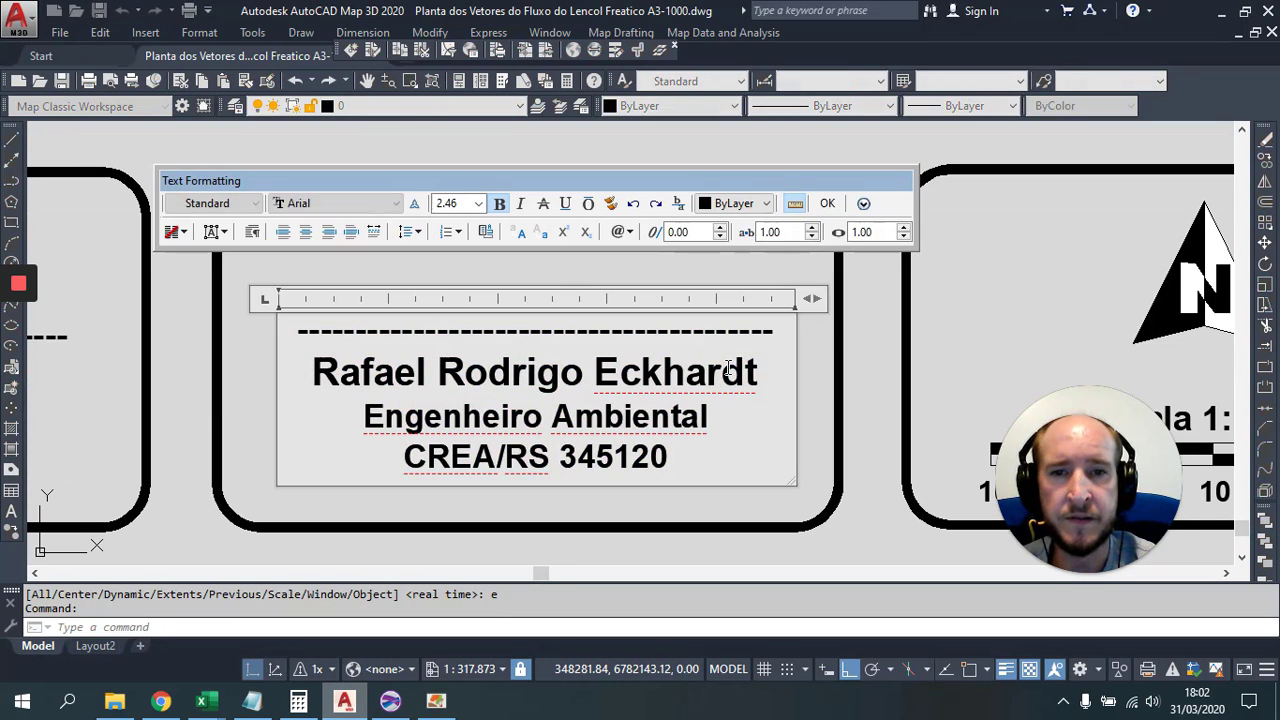
{"action": "left_click_drag", "start_coordinate": [764, 373], "coordinate": [297, 371]}
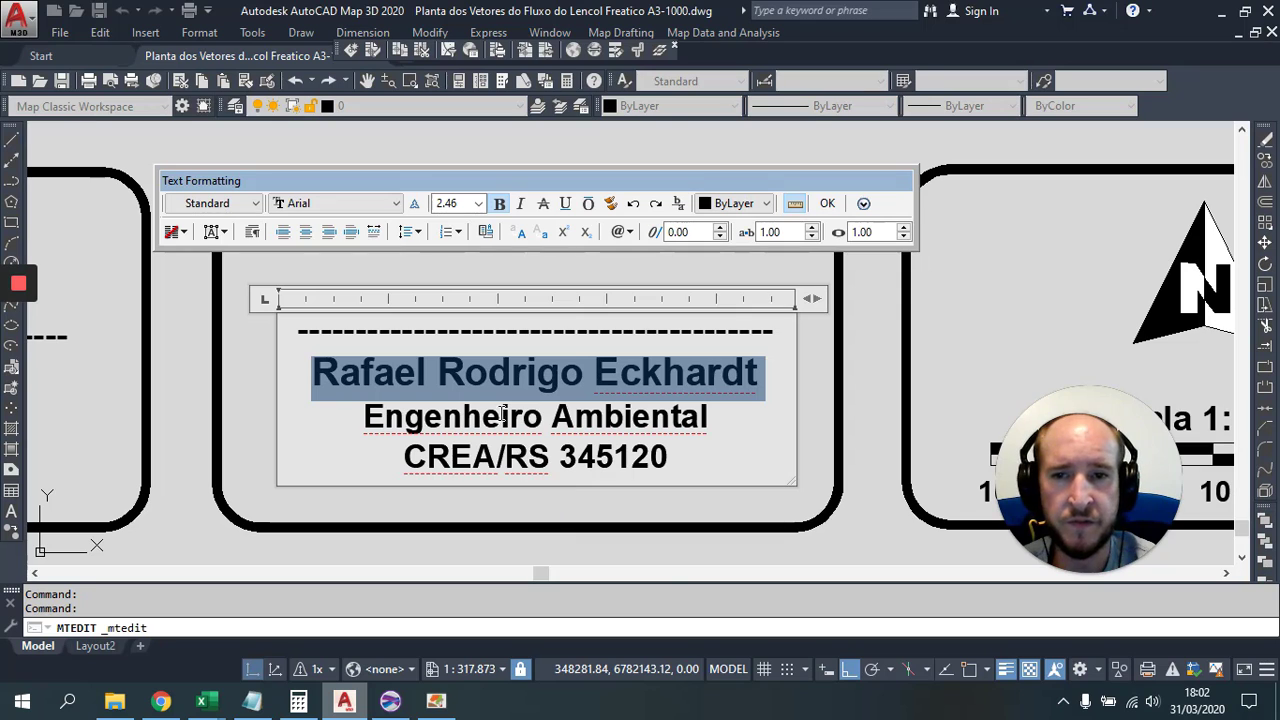
{"action": "left_click", "coordinate": [903, 531]}
Step: Cancel pending commands and run Zoom Extents to show the whole A3 layout sheet
{"action": "left_click_drag", "start_coordinate": [737, 437], "coordinate": [403, 380]}
{"action": "key", "text": "Escape"}
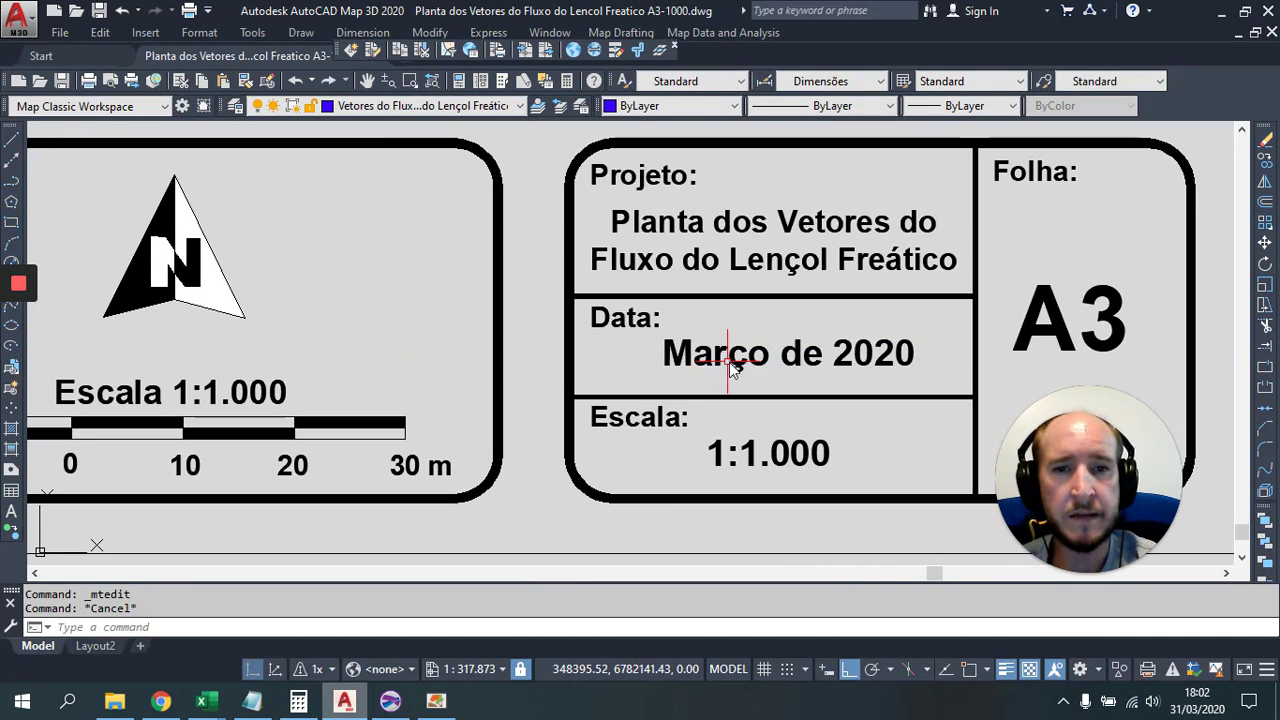
{"action": "key", "text": "Escape"}
{"action": "type", "text": "z"}
{"action": "key", "text": "Return"}
{"action": "type", "text": "e"}
{"action": "key", "text": "Return"}
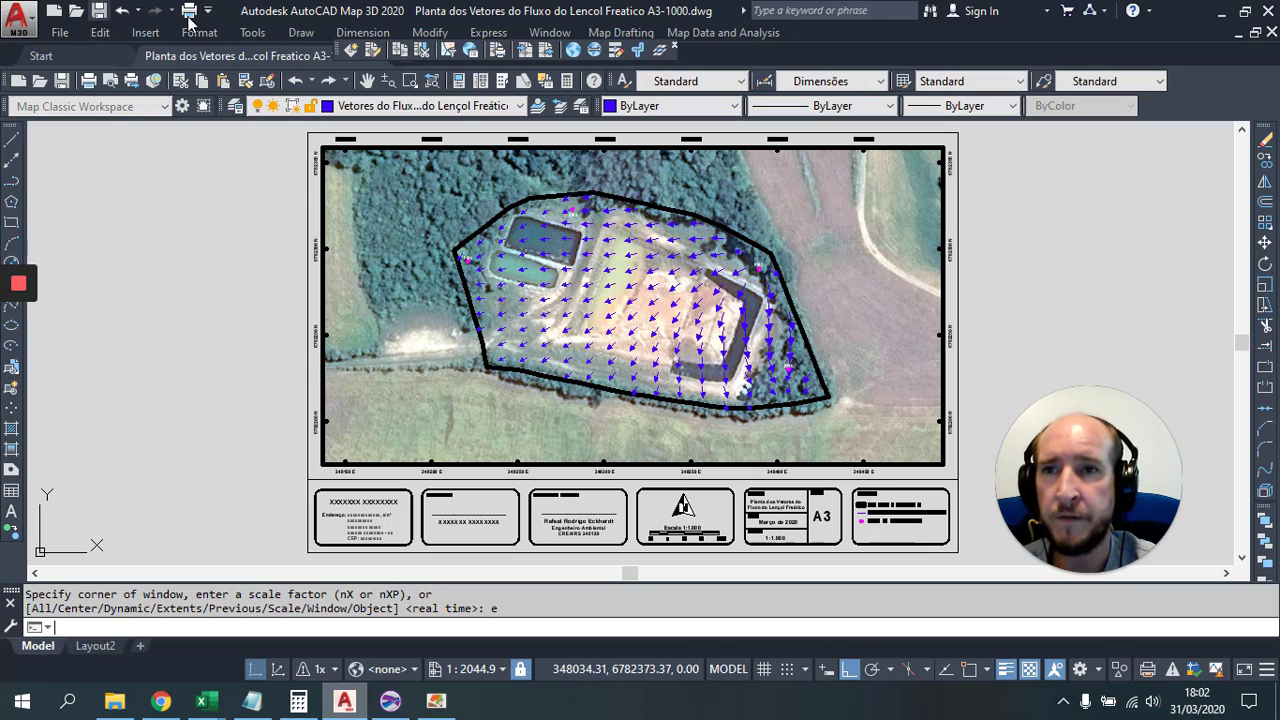
Step: Save the drawing and preview the plotted sheet in the Plot dialog
{"action": "key", "text": "ctrl+s"}
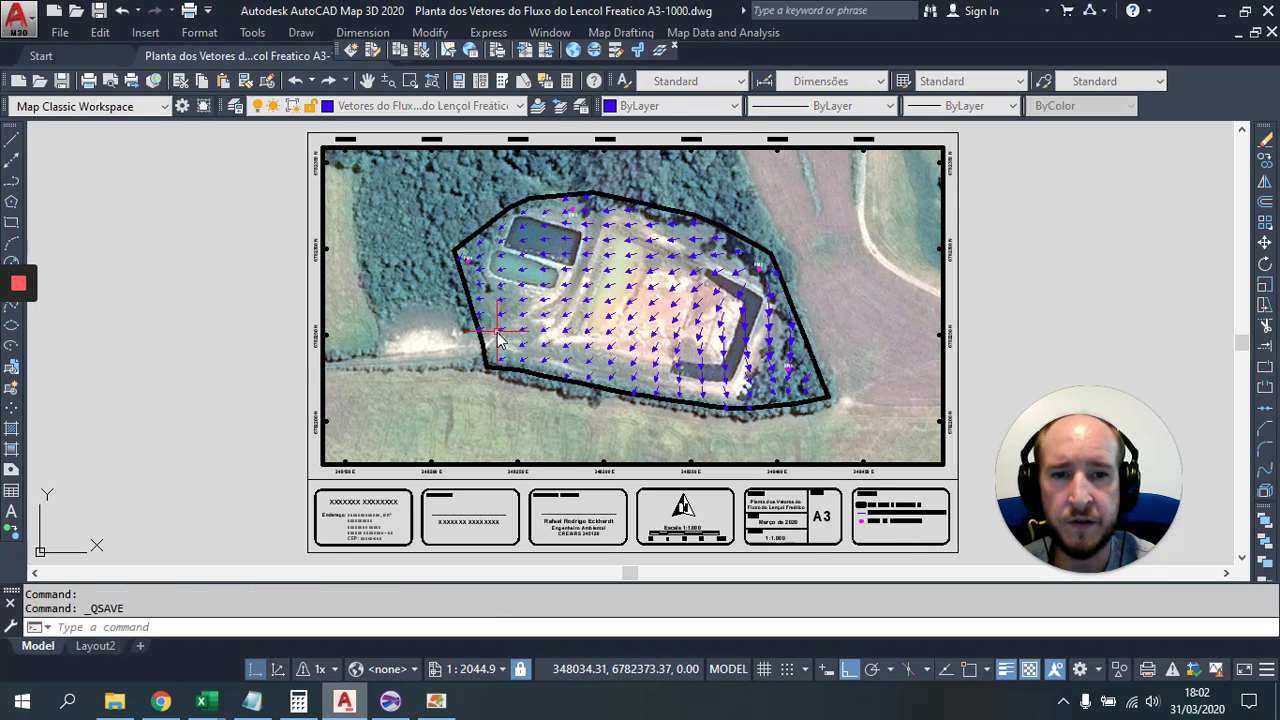
{"action": "left_click", "coordinate": [188, 10]}
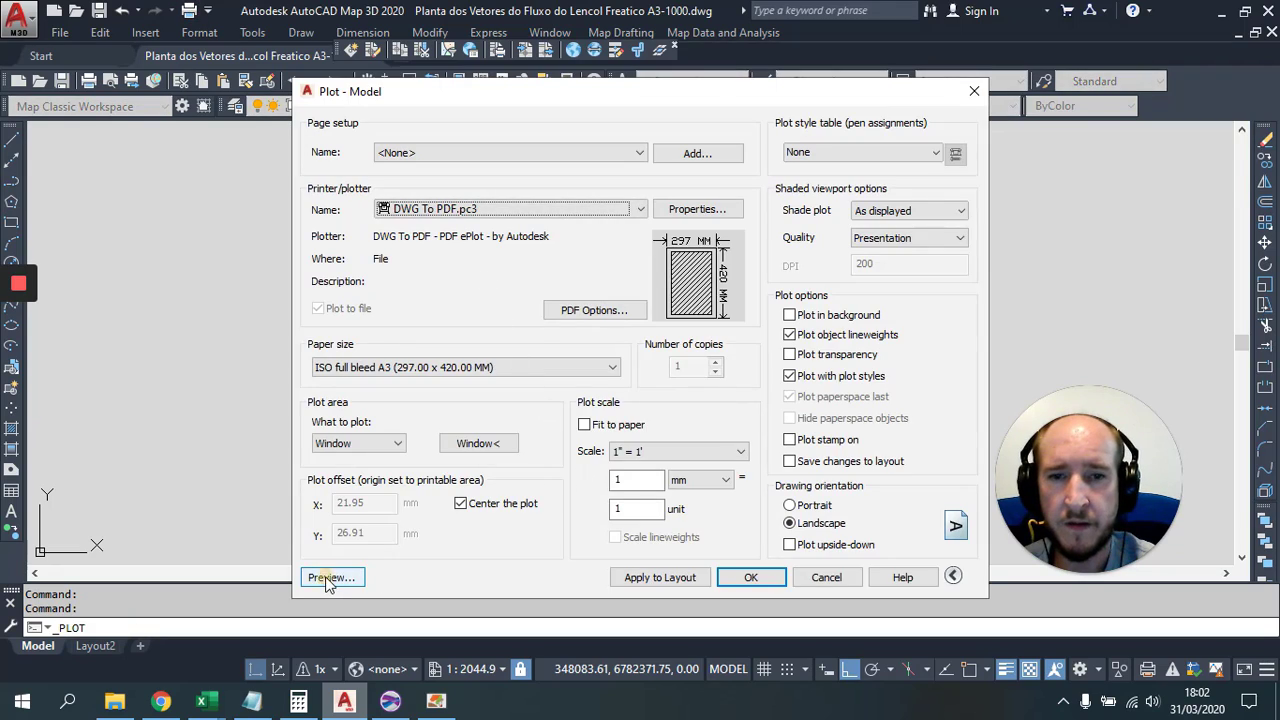
{"action": "left_click", "coordinate": [327, 578]}
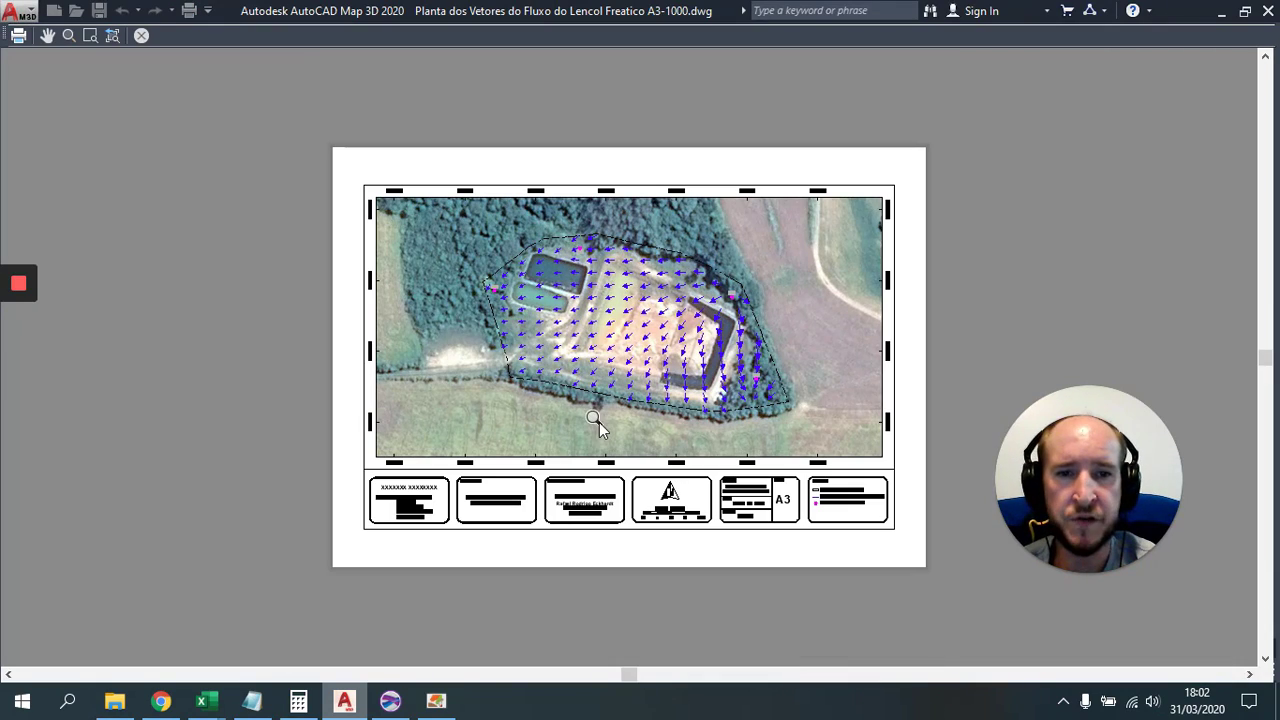
{"action": "key", "text": "Escape"}
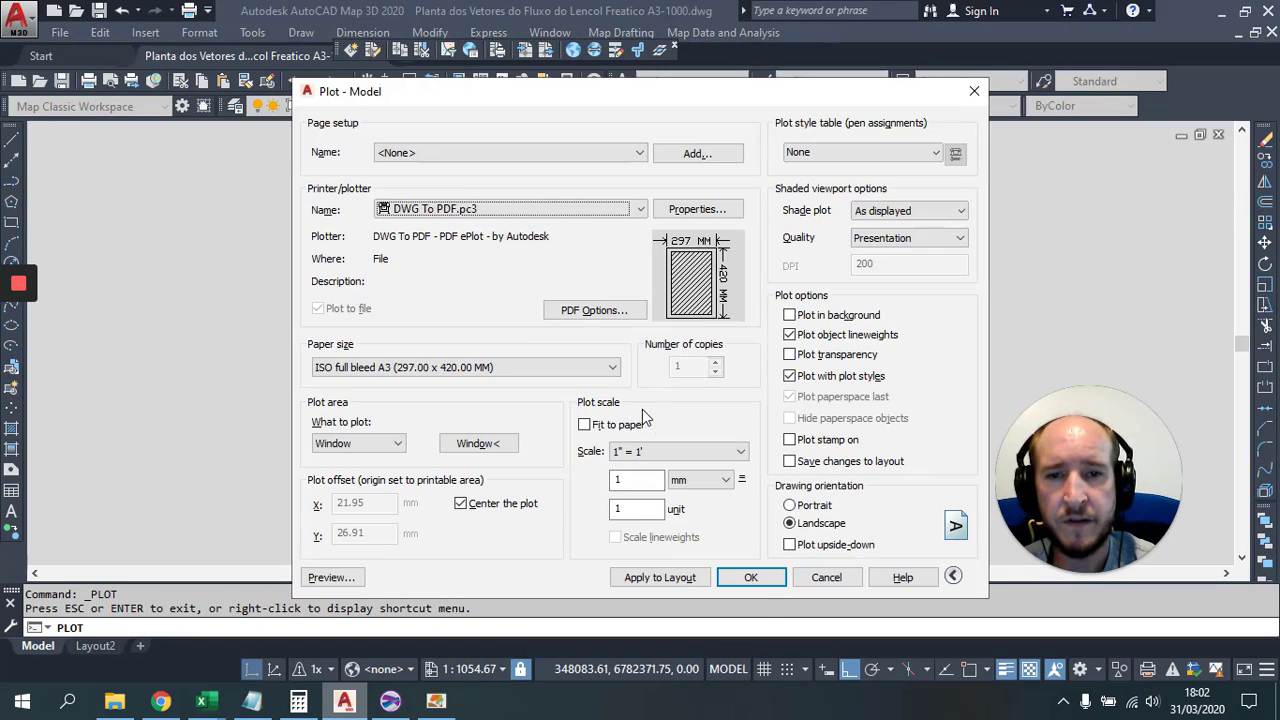
Step: Plot to PDF, overwriting Planta dos Vetores do Fluxo do Lencol Freatico A3-1000.pdf
{"action": "left_click", "coordinate": [751, 578]}
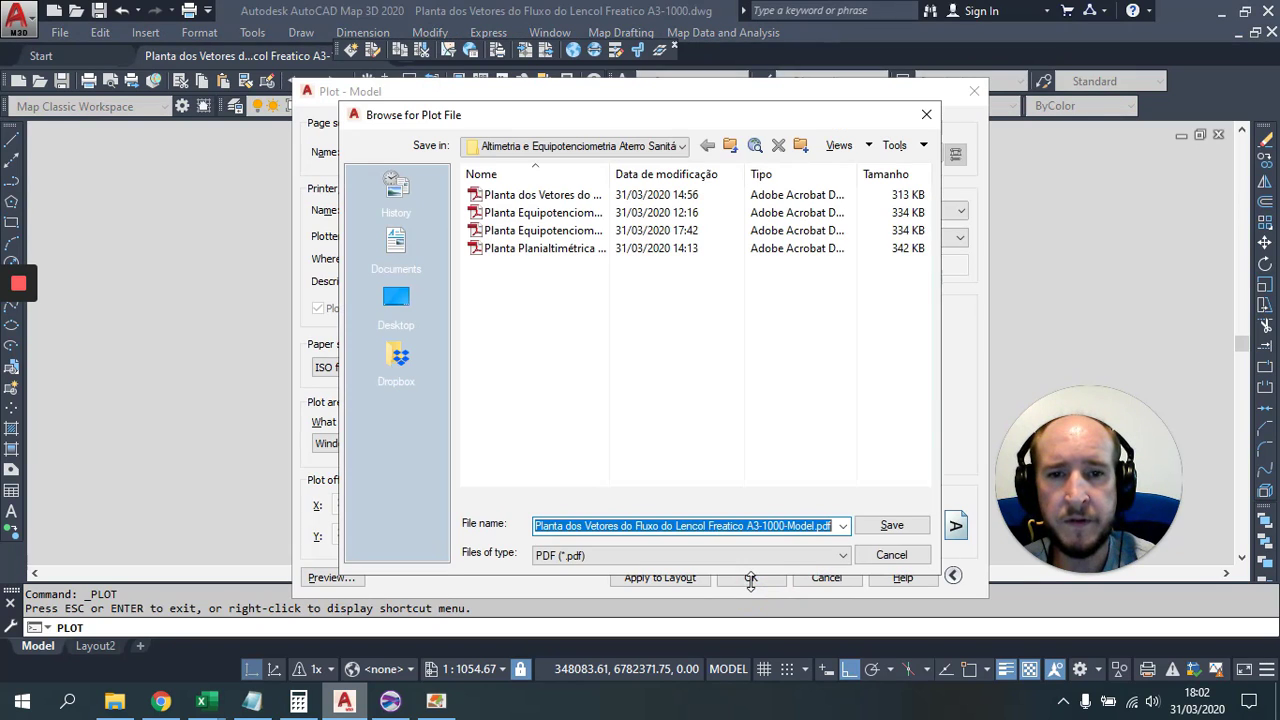
{"action": "left_click", "coordinate": [548, 197]}
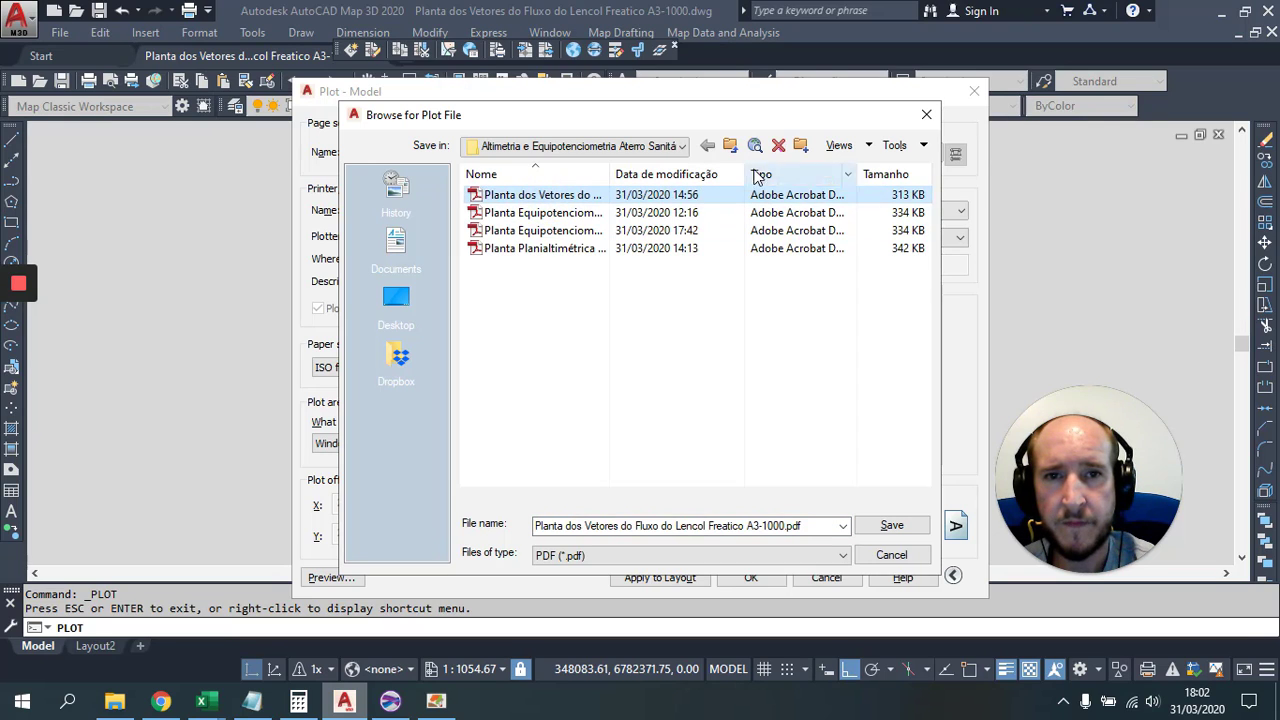
{"action": "left_click", "coordinate": [866, 146]}
{"action": "left_click", "coordinate": [868, 168]}
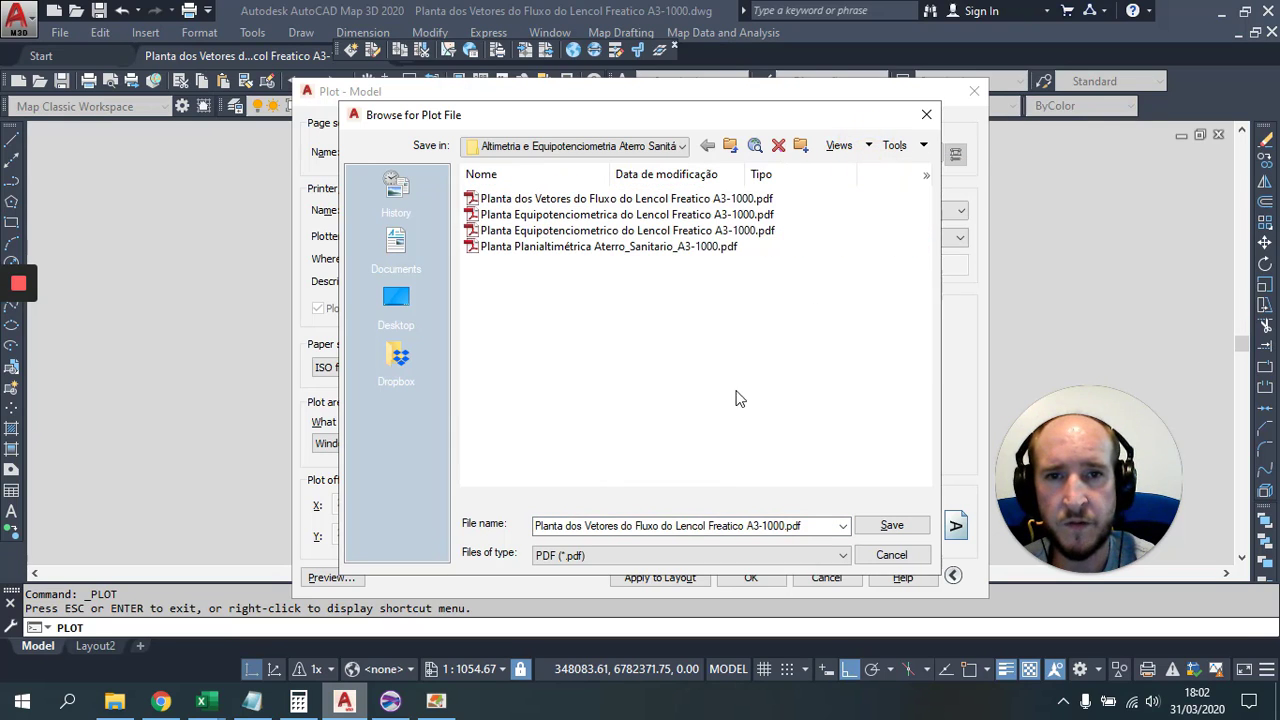
{"action": "left_click", "coordinate": [603, 199]}
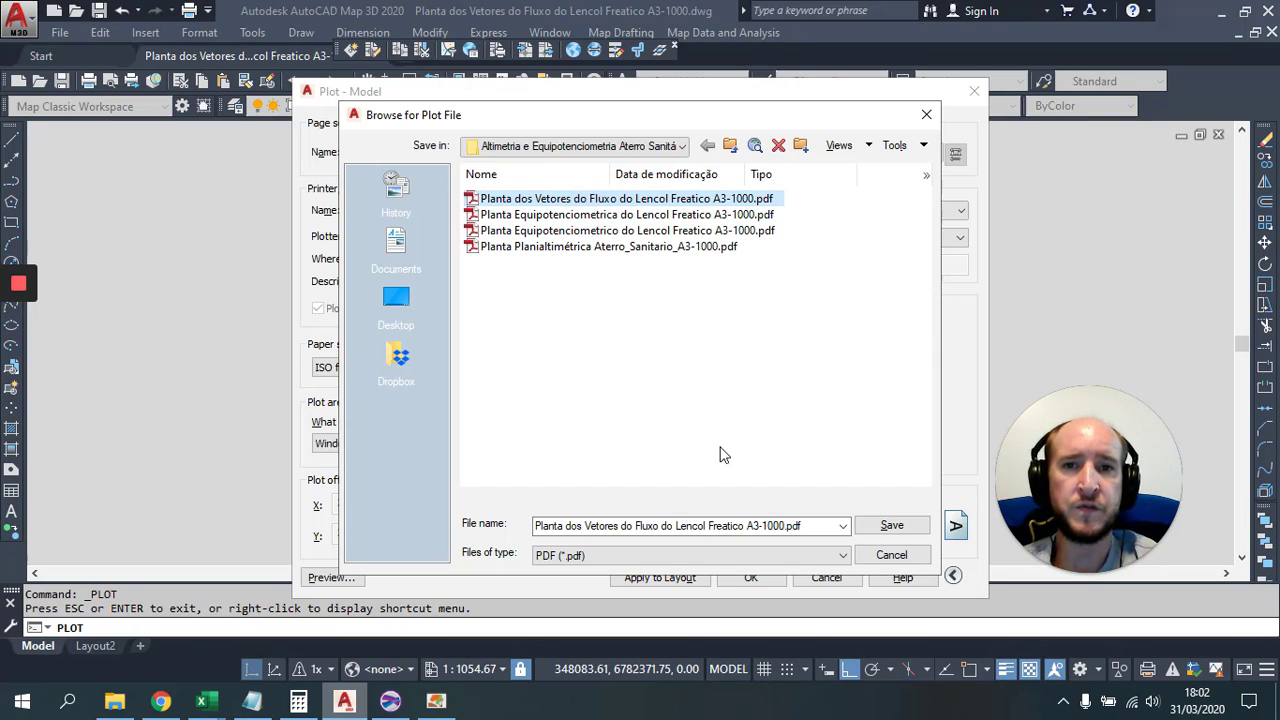
{"action": "left_click", "coordinate": [890, 526]}
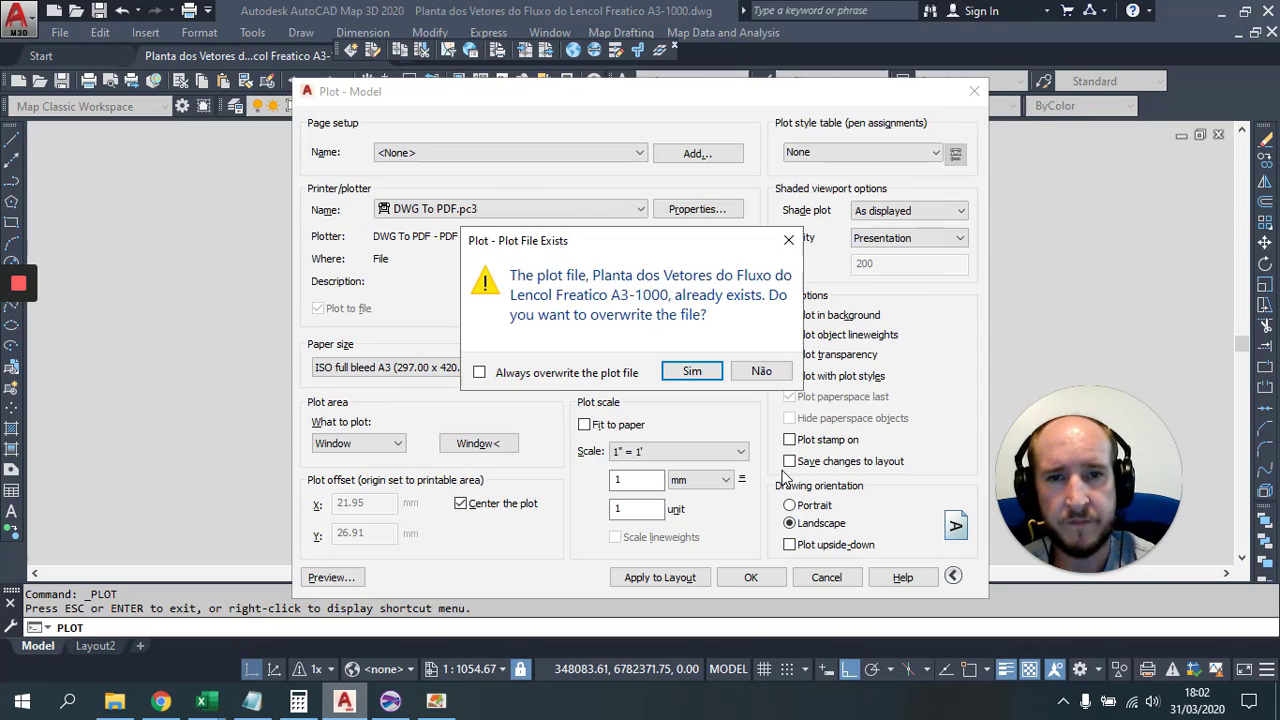
{"action": "left_click", "coordinate": [694, 377]}
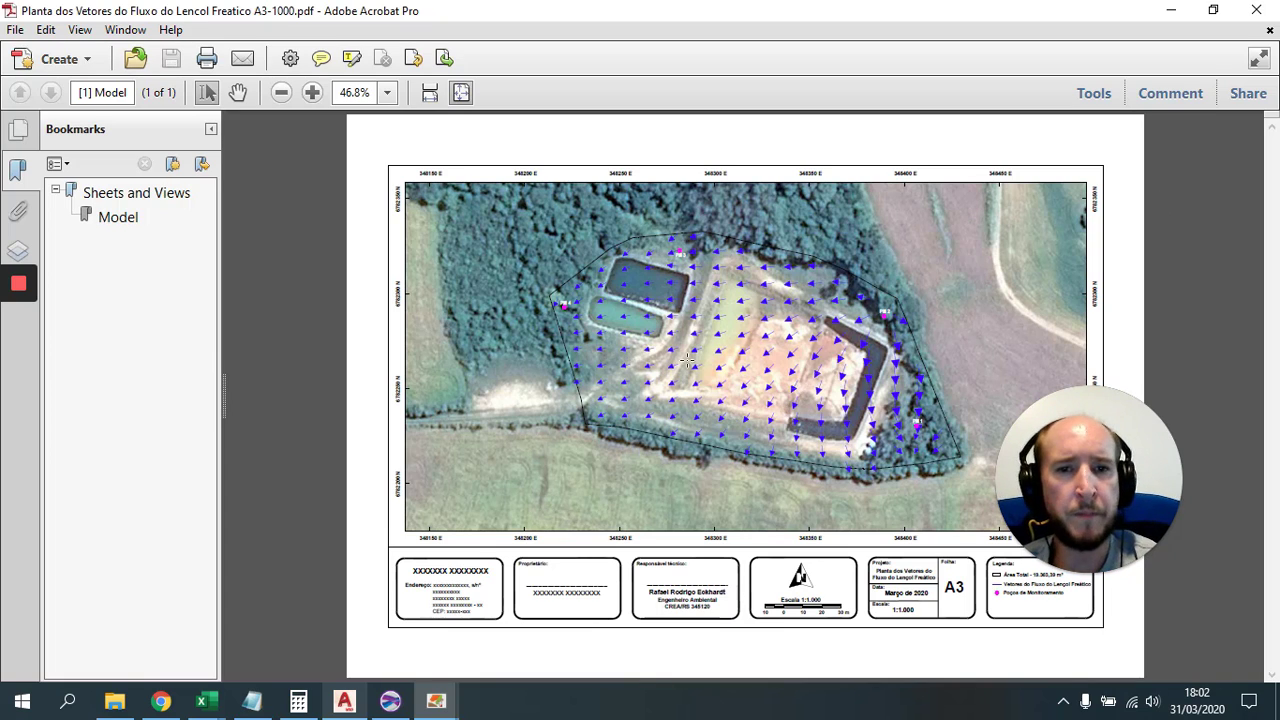
Step: Zoom into the flow-vector map in the PDF to inspect it, then close Acrobat
{"action": "scroll", "coordinate": [855, 380], "scroll_direction": "up", "scroll_amount": 1}
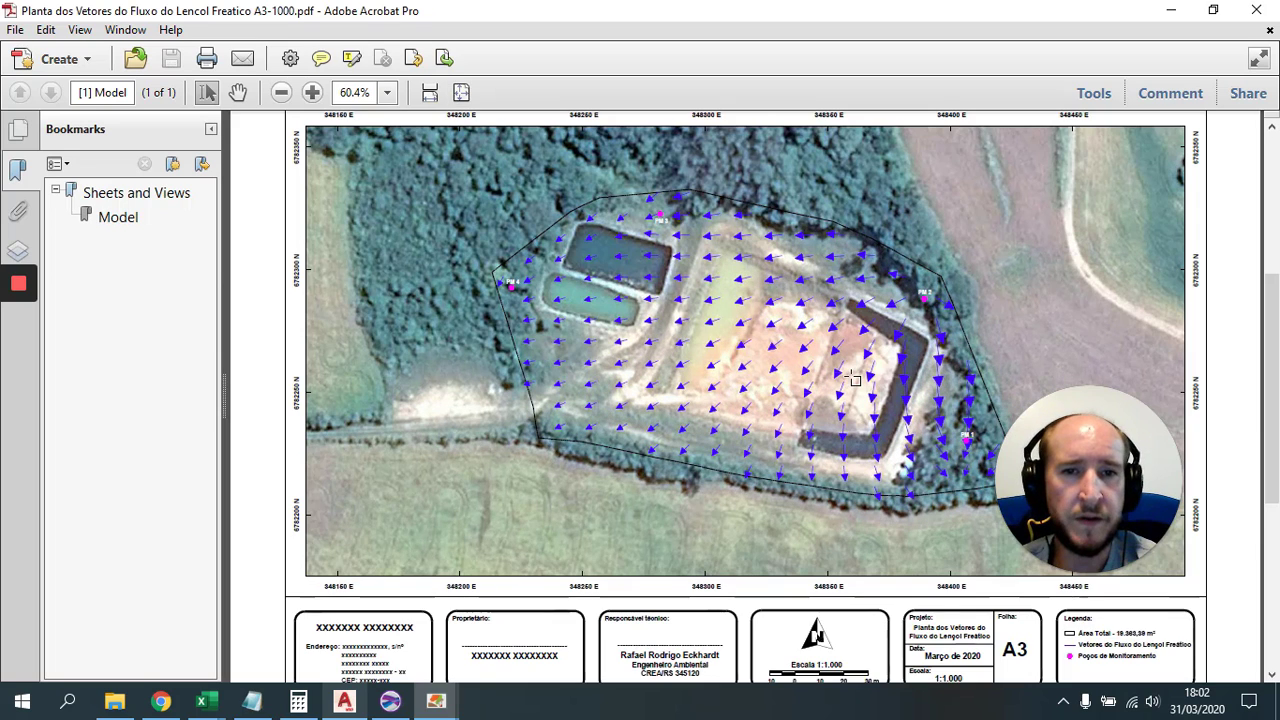
{"action": "scroll", "coordinate": [843, 358], "scroll_direction": "up", "scroll_amount": 1}
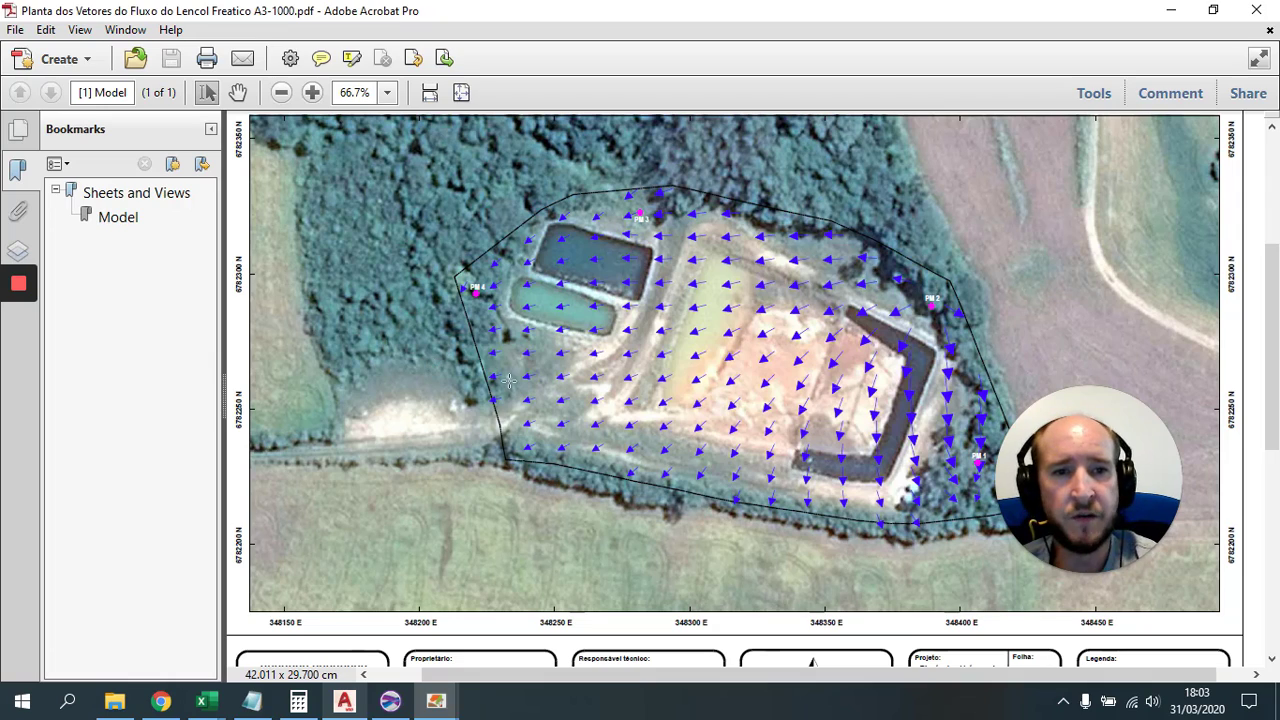
{"action": "left_click", "coordinate": [1270, 32]}
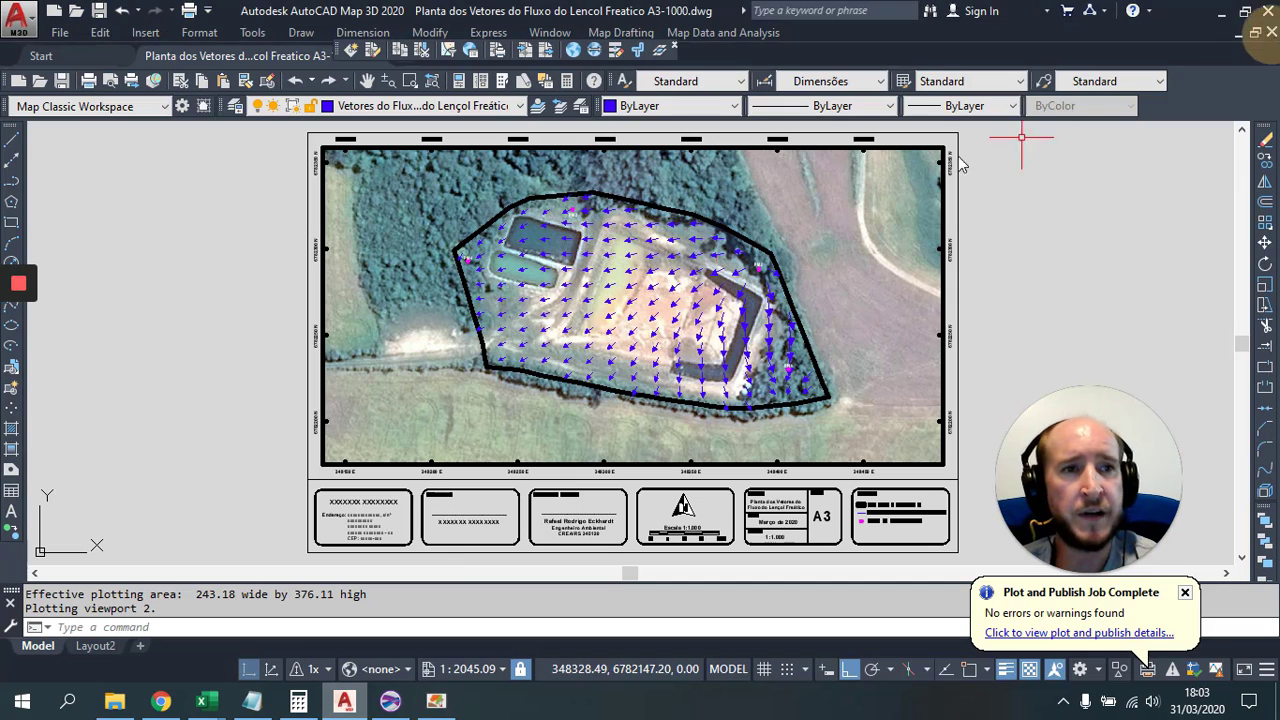
Step: In Surfer, create a 3D wireframe from the potentiometric grid in D:\Altimetria e Equipotenciometria Aterro Sanitário
{"action": "left_click", "coordinate": [392, 703]}
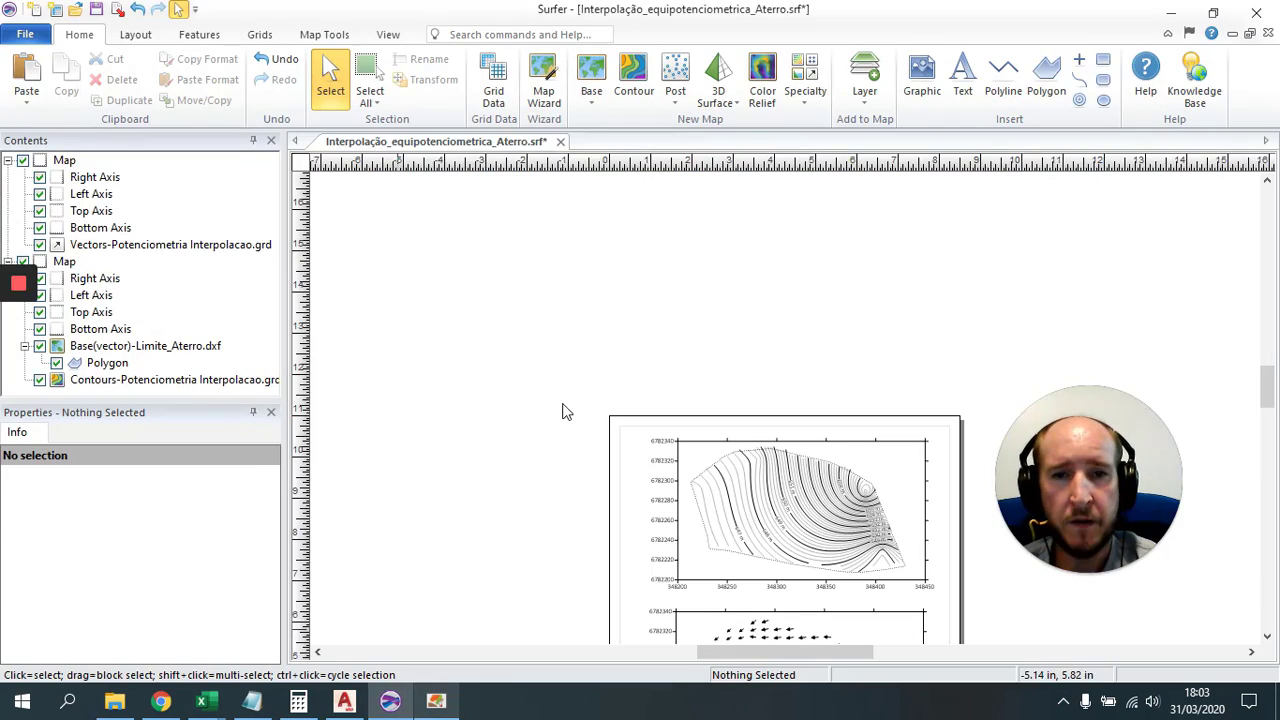
{"action": "left_click_drag", "start_coordinate": [1267, 390], "coordinate": [1267, 405]}
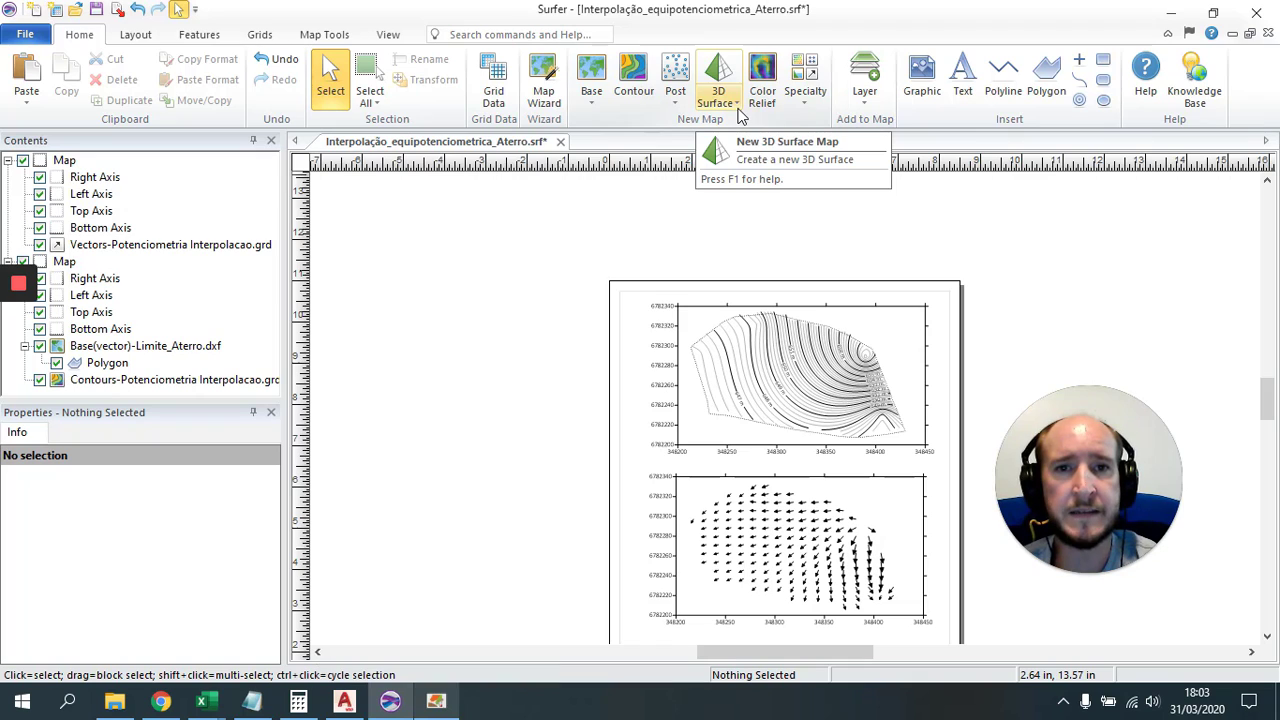
{"action": "left_click", "coordinate": [737, 105]}
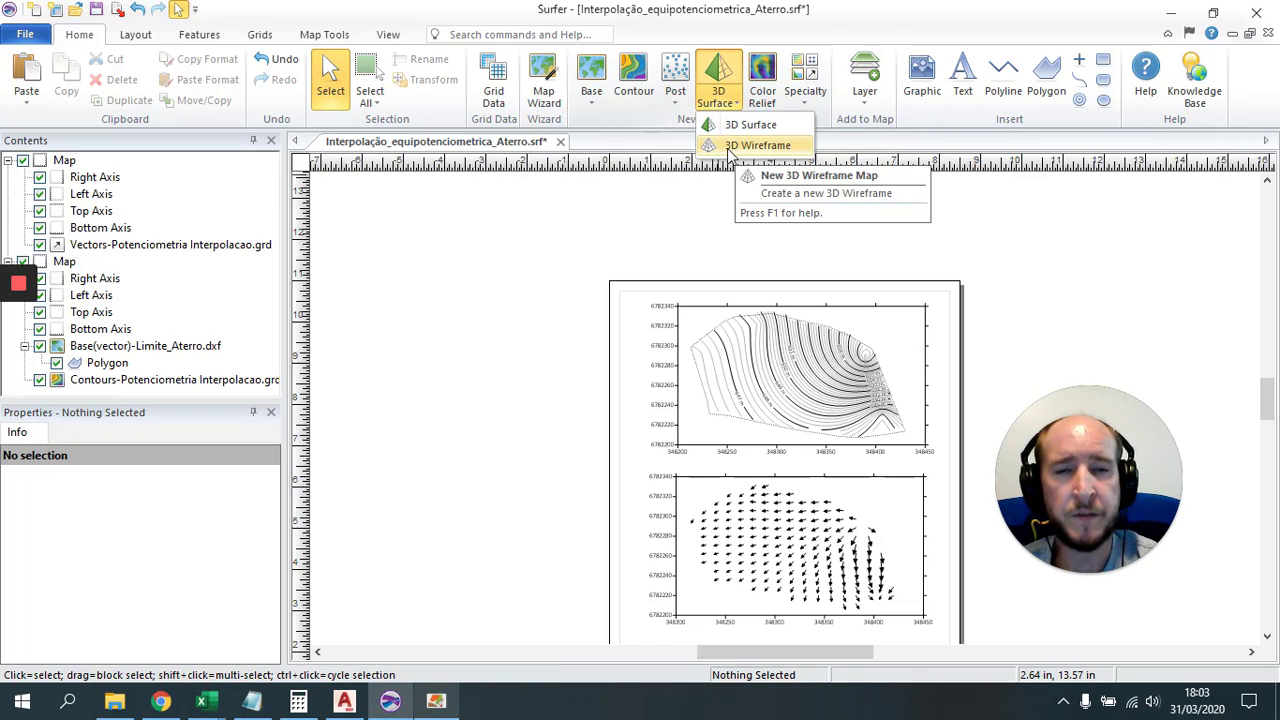
{"action": "left_click", "coordinate": [78, 34]}
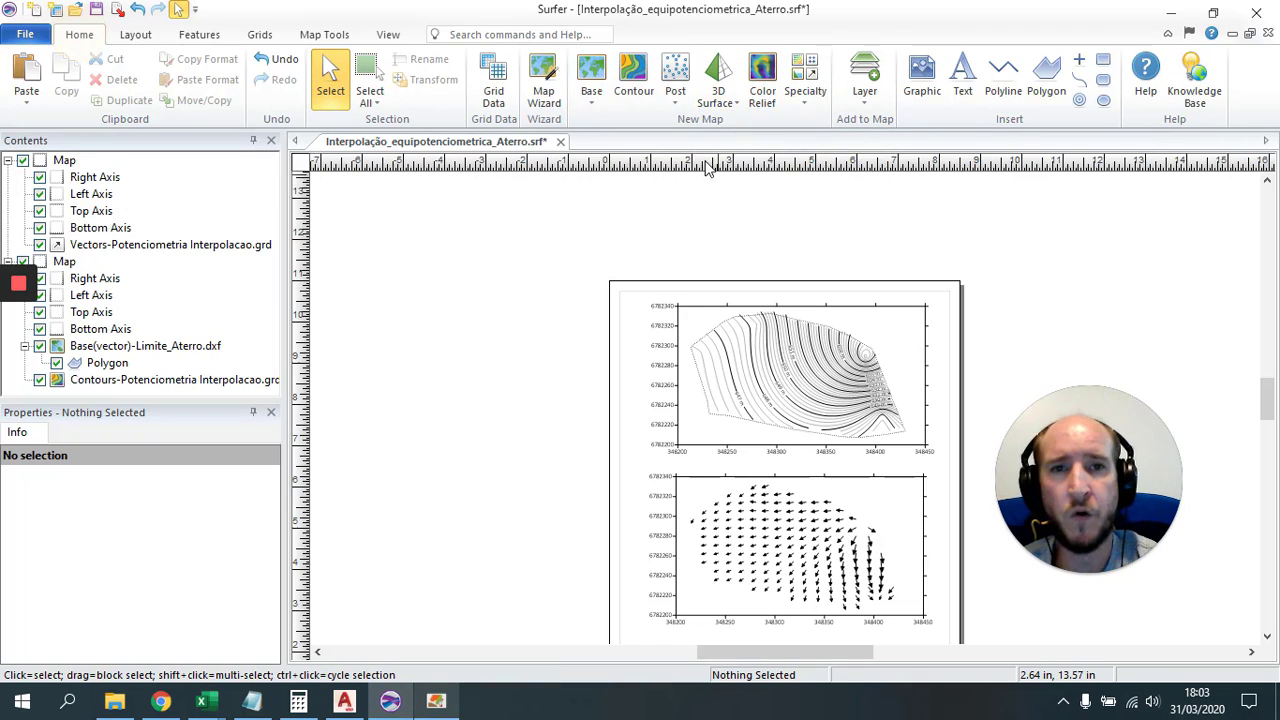
{"action": "left_click", "coordinate": [735, 107]}
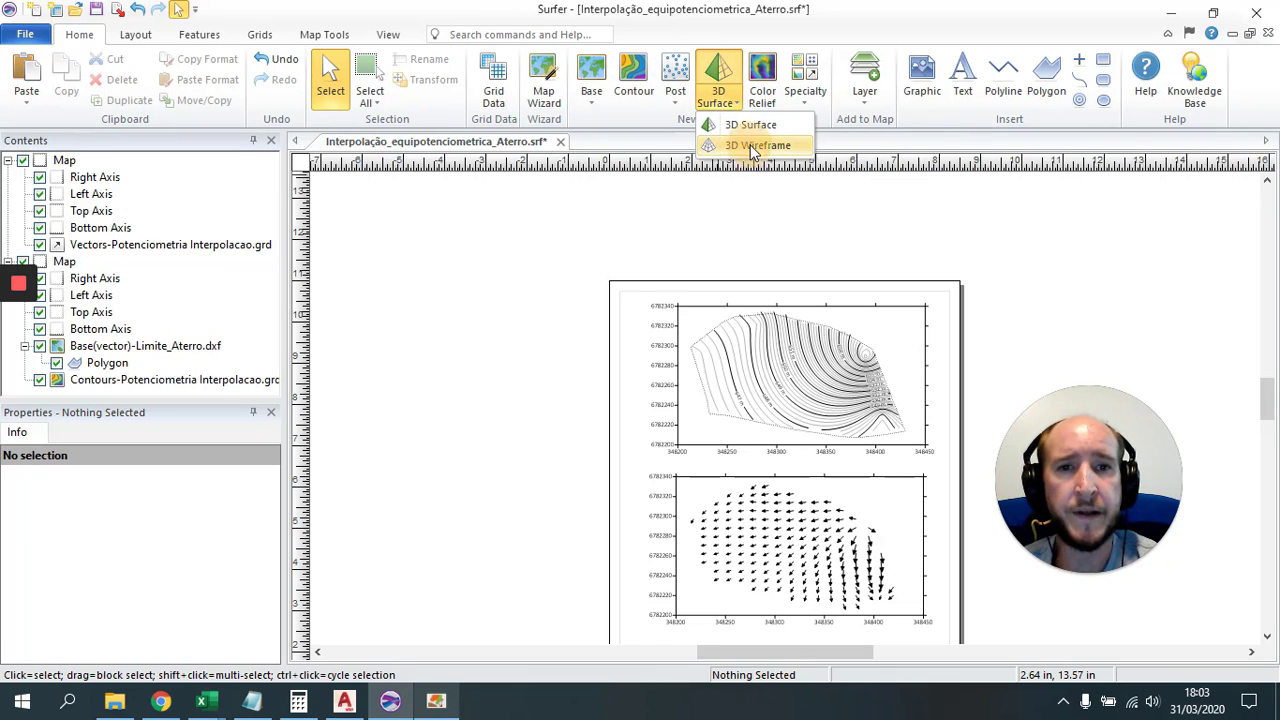
{"action": "left_click", "coordinate": [754, 147]}
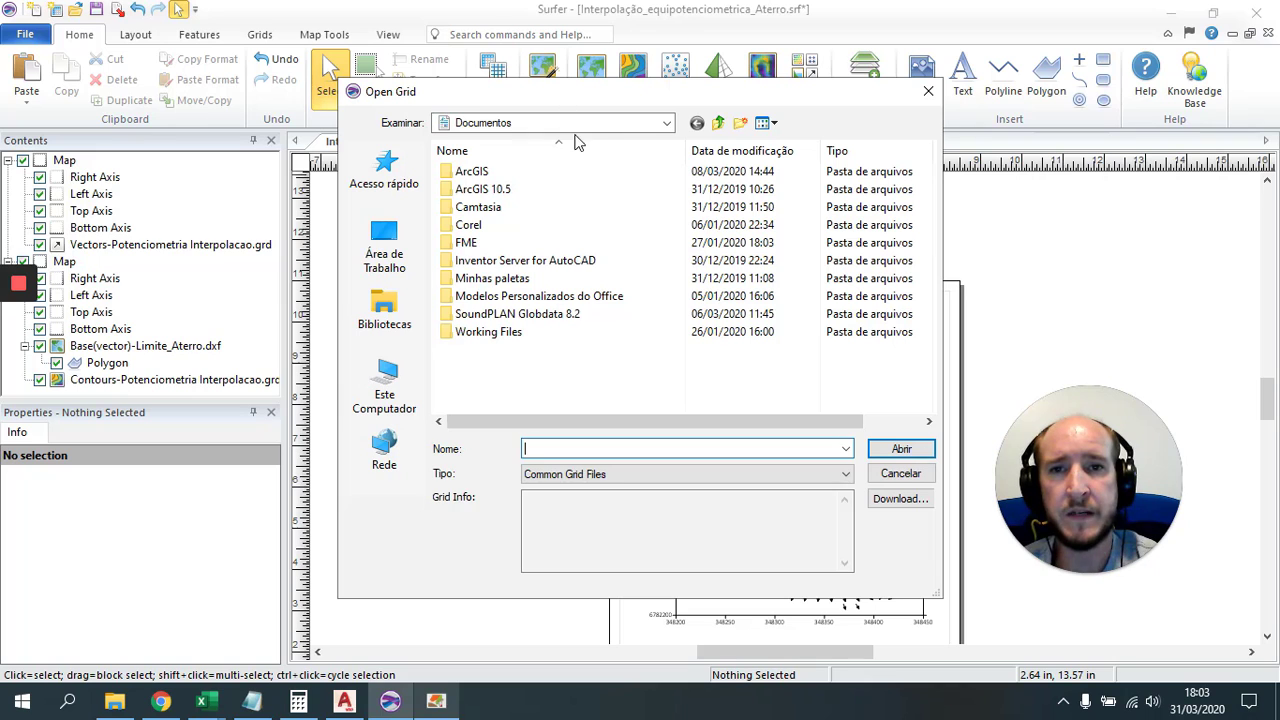
{"action": "left_click", "coordinate": [560, 122]}
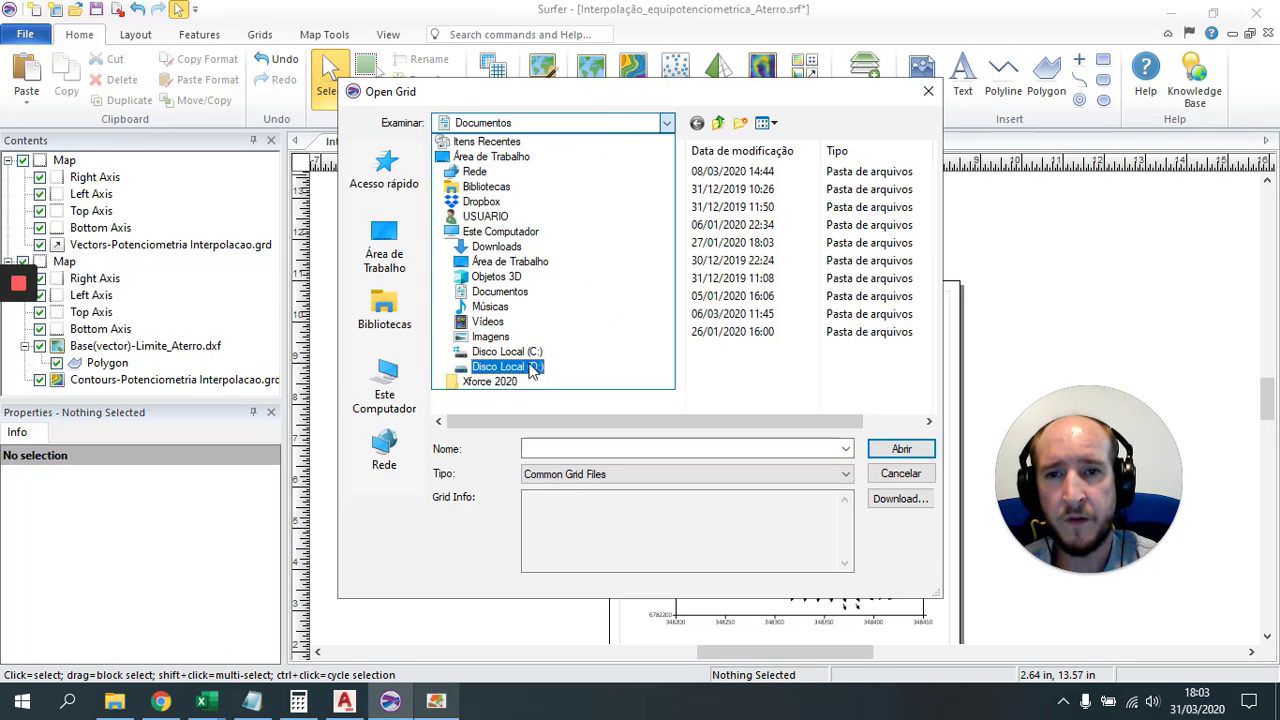
{"action": "left_click", "coordinate": [507, 366]}
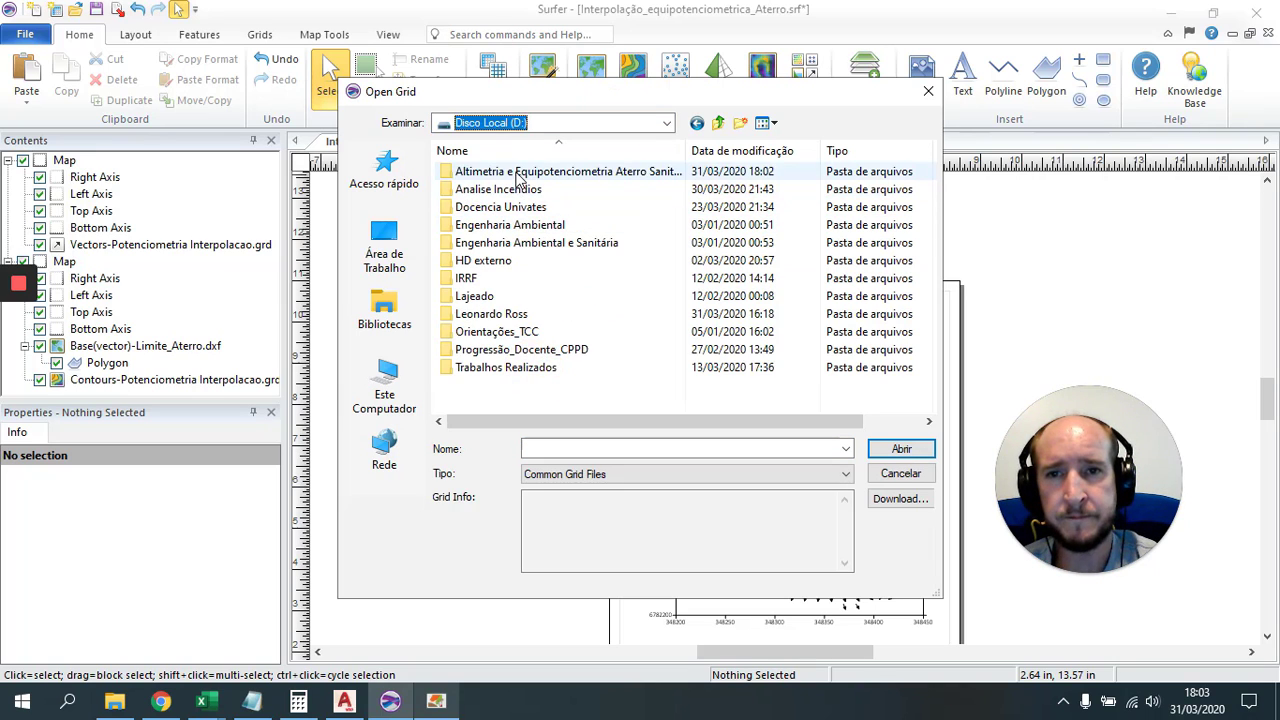
{"action": "double_click", "coordinate": [540, 171]}
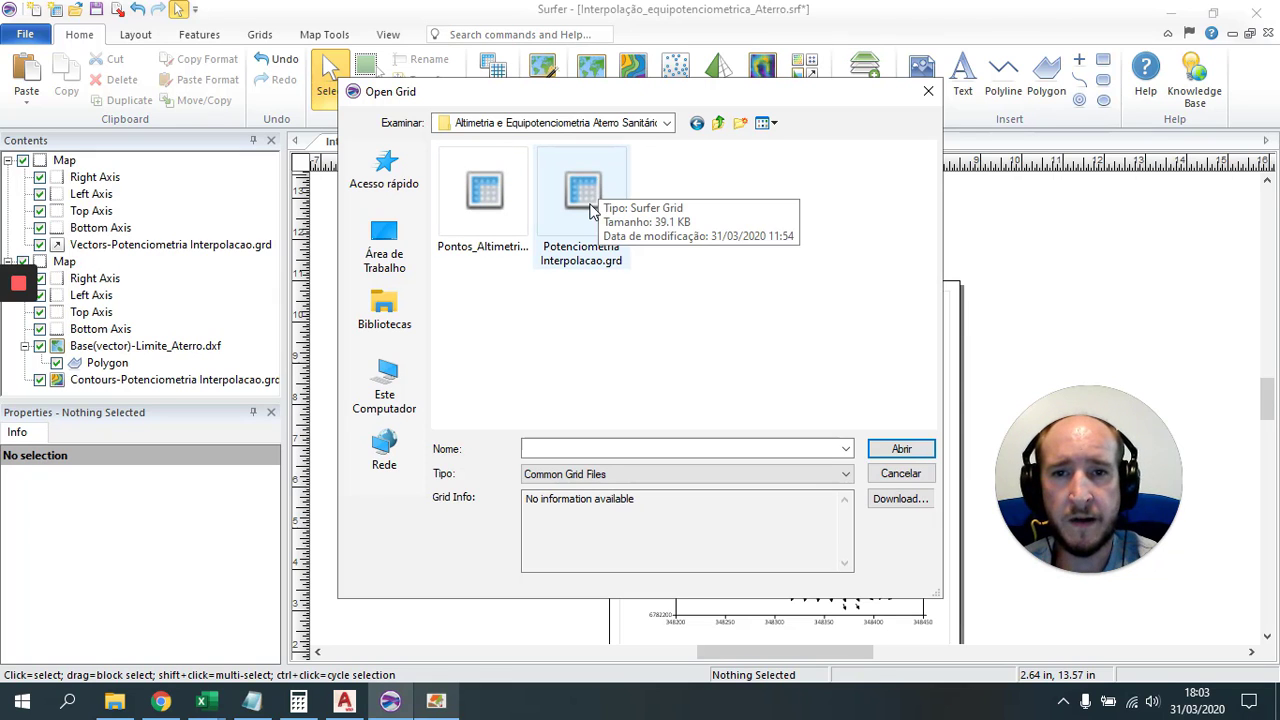
{"action": "left_click", "coordinate": [910, 450]}
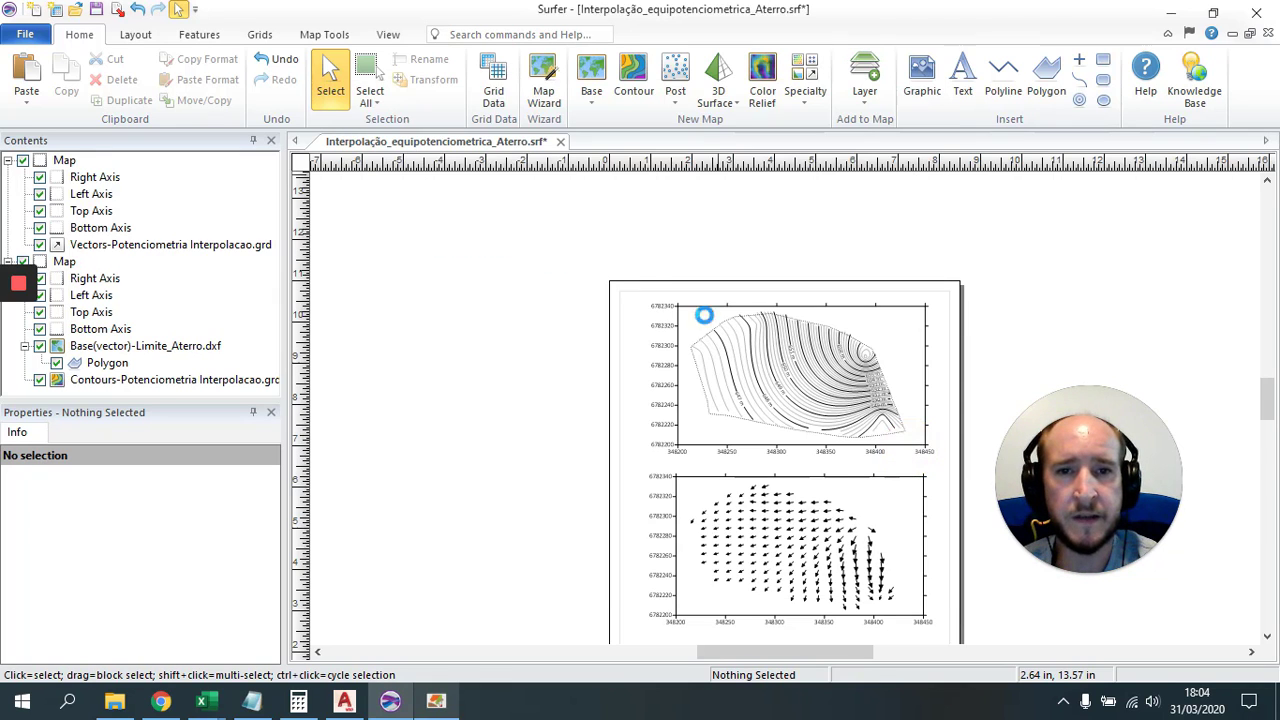
Step: Move the 3D wireframe map up the page, then delete it
{"action": "left_click_drag", "start_coordinate": [773, 563], "coordinate": [560, 230]}
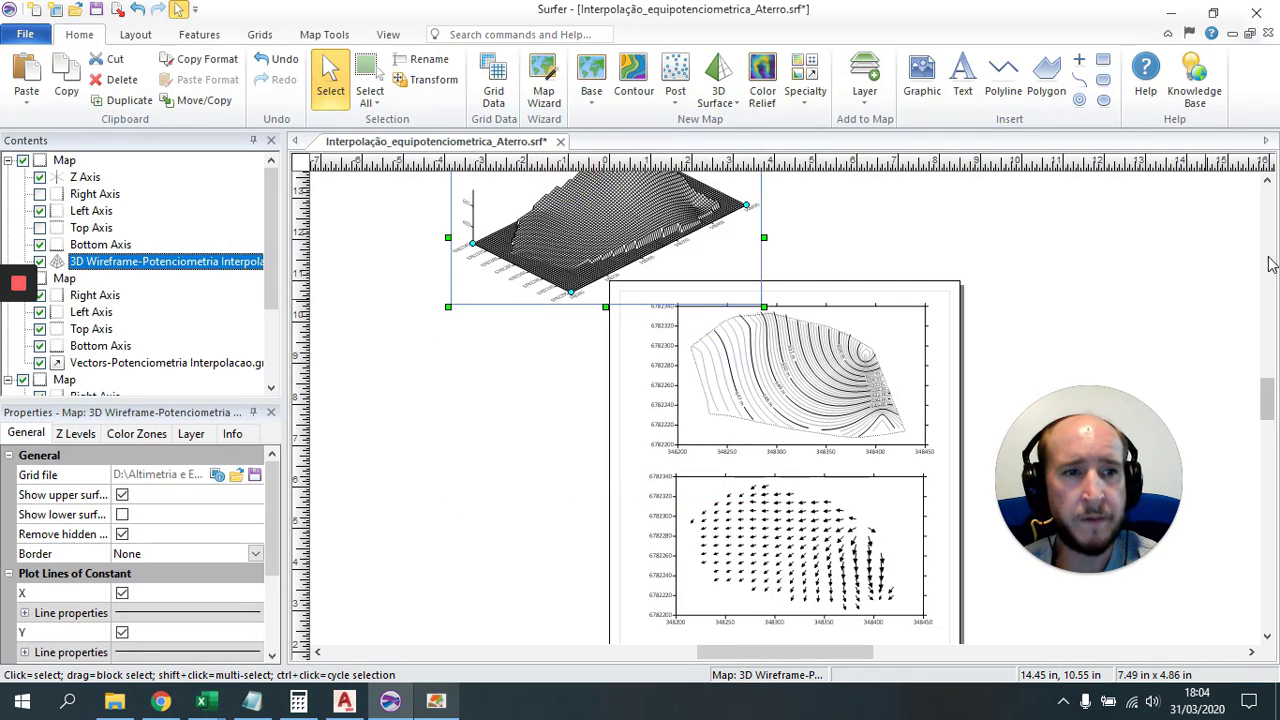
{"action": "scroll", "coordinate": [549, 523], "scroll_direction": "up", "scroll_amount": 3}
{"action": "scroll", "coordinate": [549, 523], "scroll_direction": "down", "scroll_amount": 3}
{"action": "scroll", "coordinate": [592, 180], "scroll_direction": "up", "scroll_amount": 2, "text": "ctrl"}
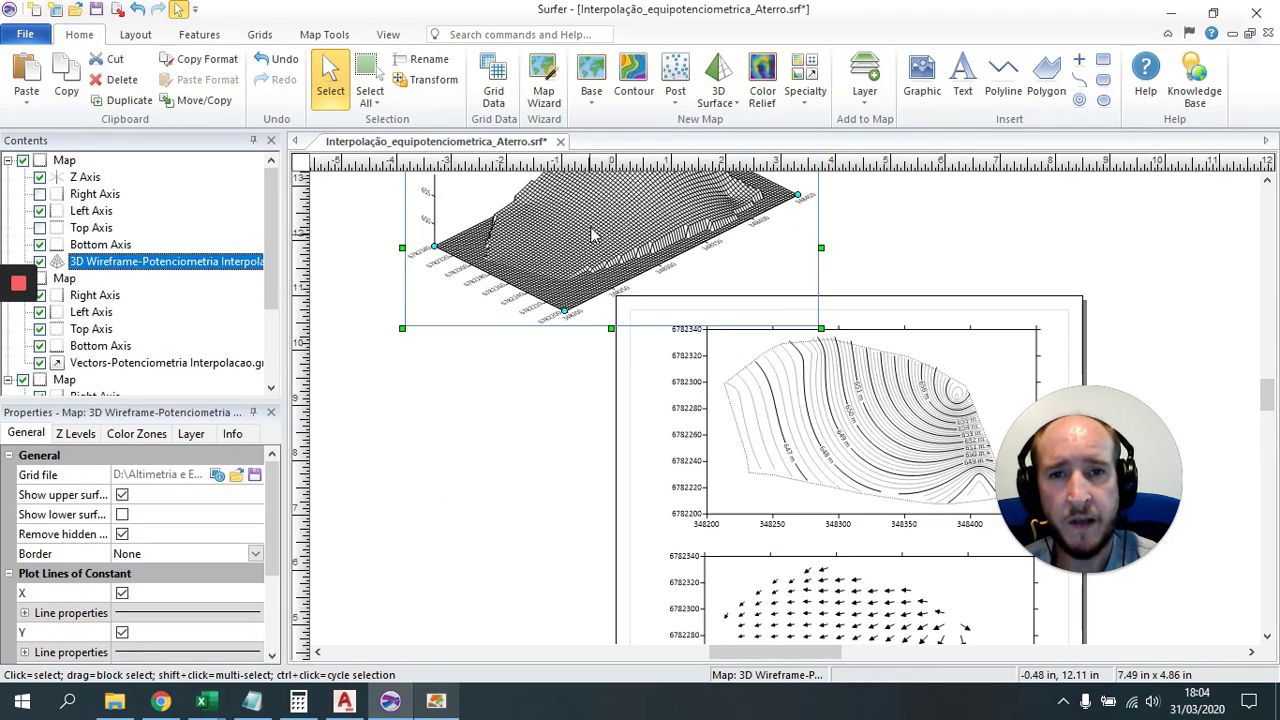
{"action": "left_click", "coordinate": [1266, 181]}
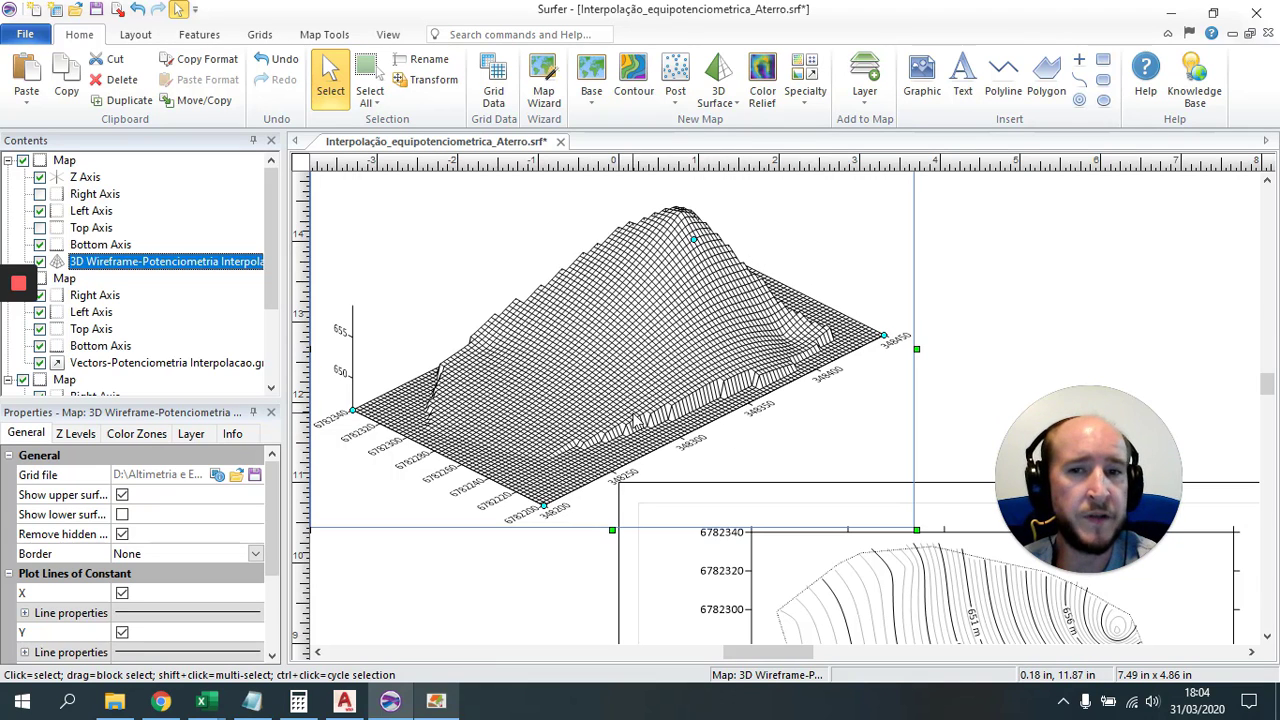
{"action": "left_click_drag", "start_coordinate": [631, 403], "coordinate": [621, 349]}
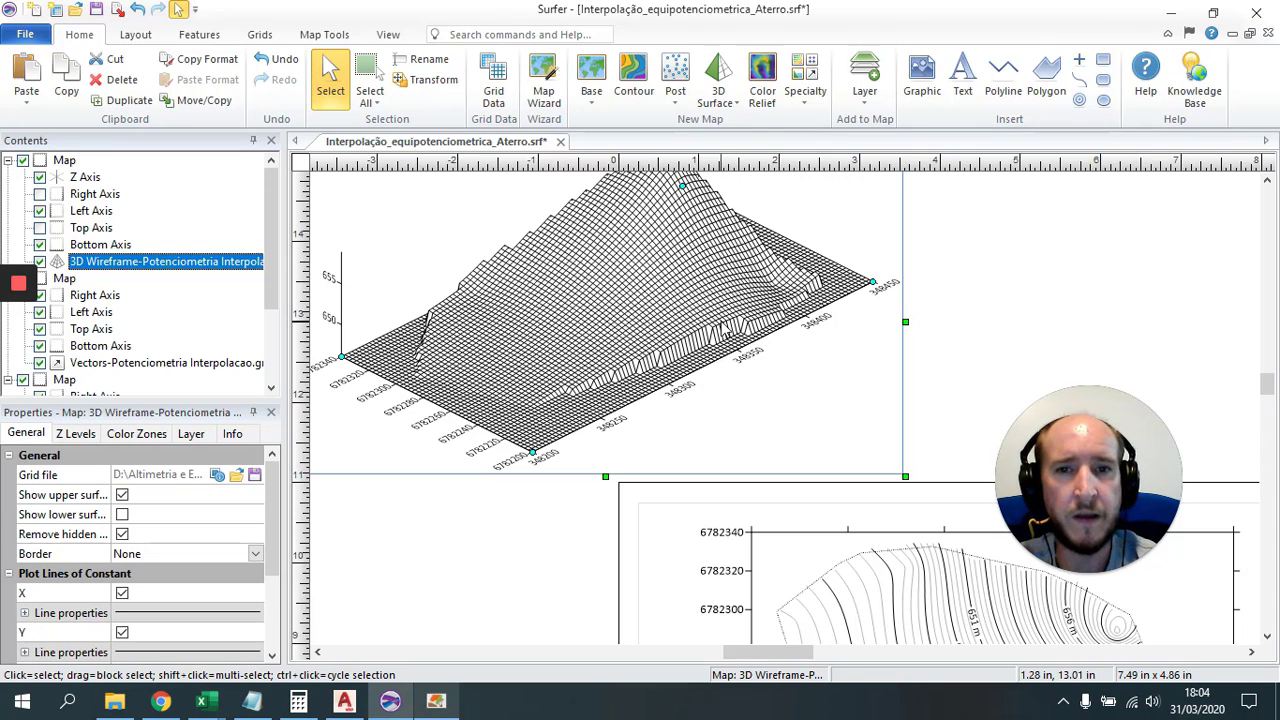
{"action": "key", "text": "Delete"}
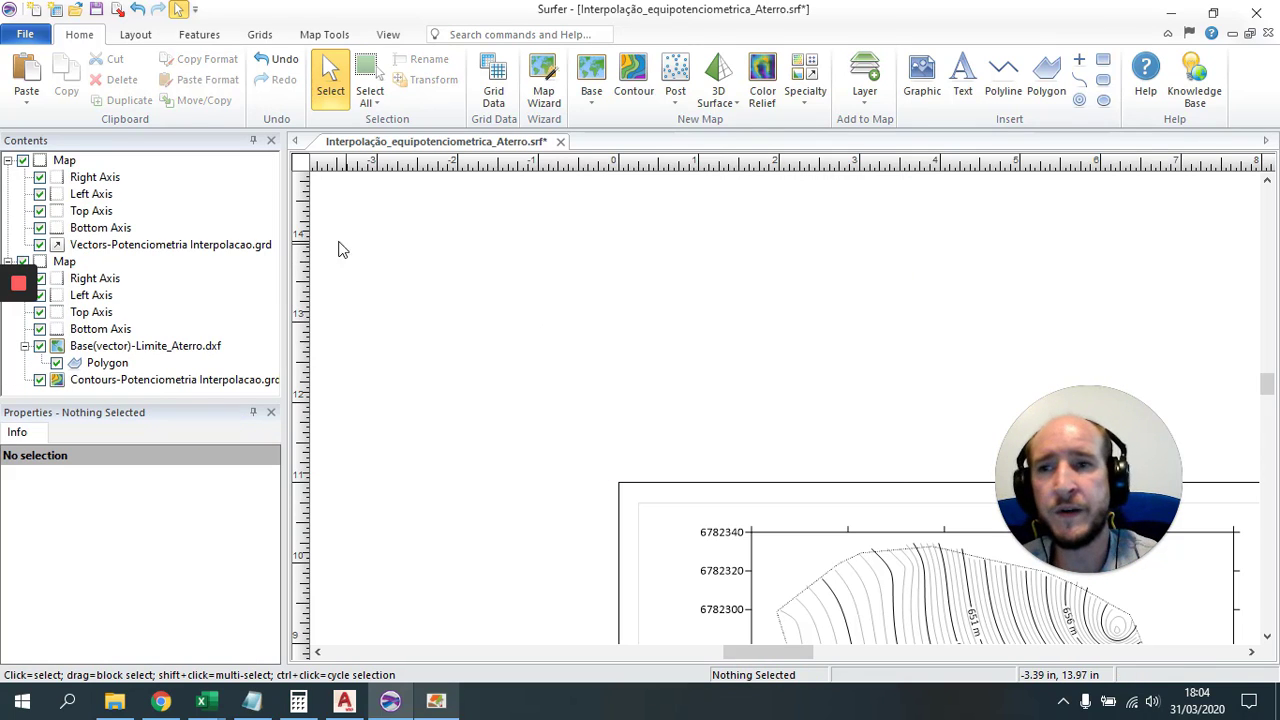
Step: Start Grid Data and load the Potenciometria Interpolacao spreadsheet as the source
{"action": "left_click", "coordinate": [260, 35]}
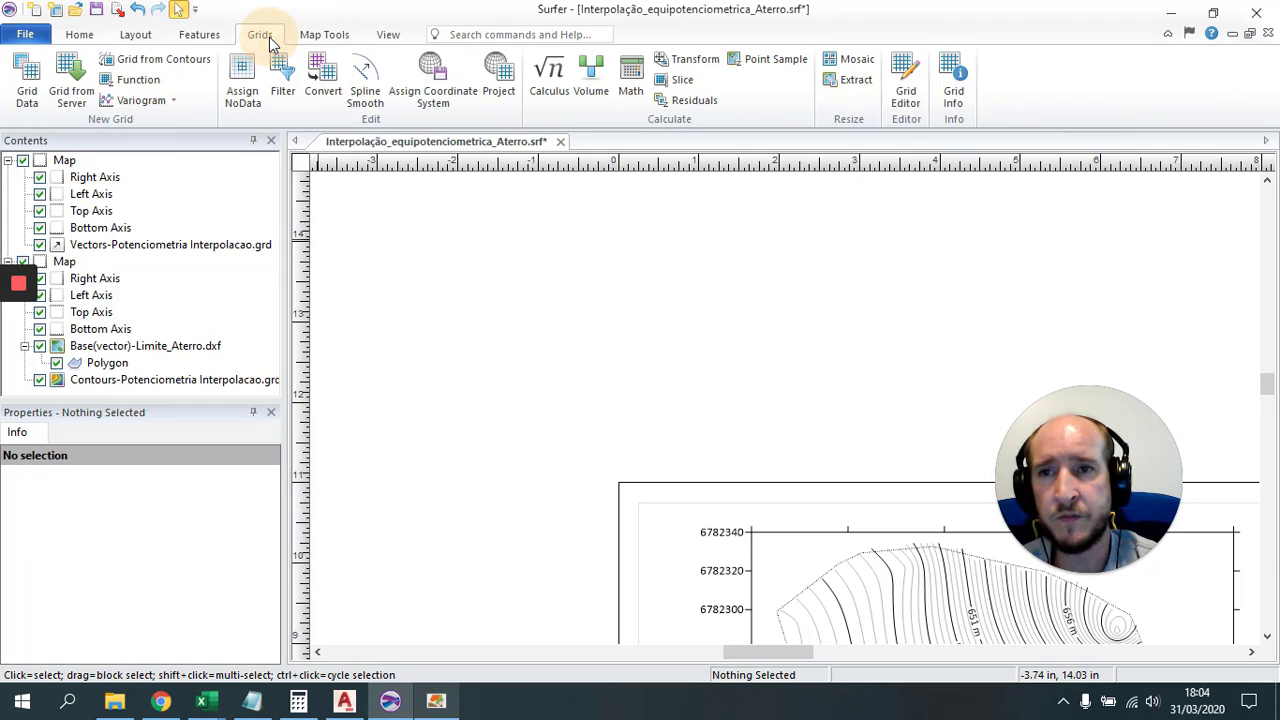
{"action": "left_click", "coordinate": [28, 80]}
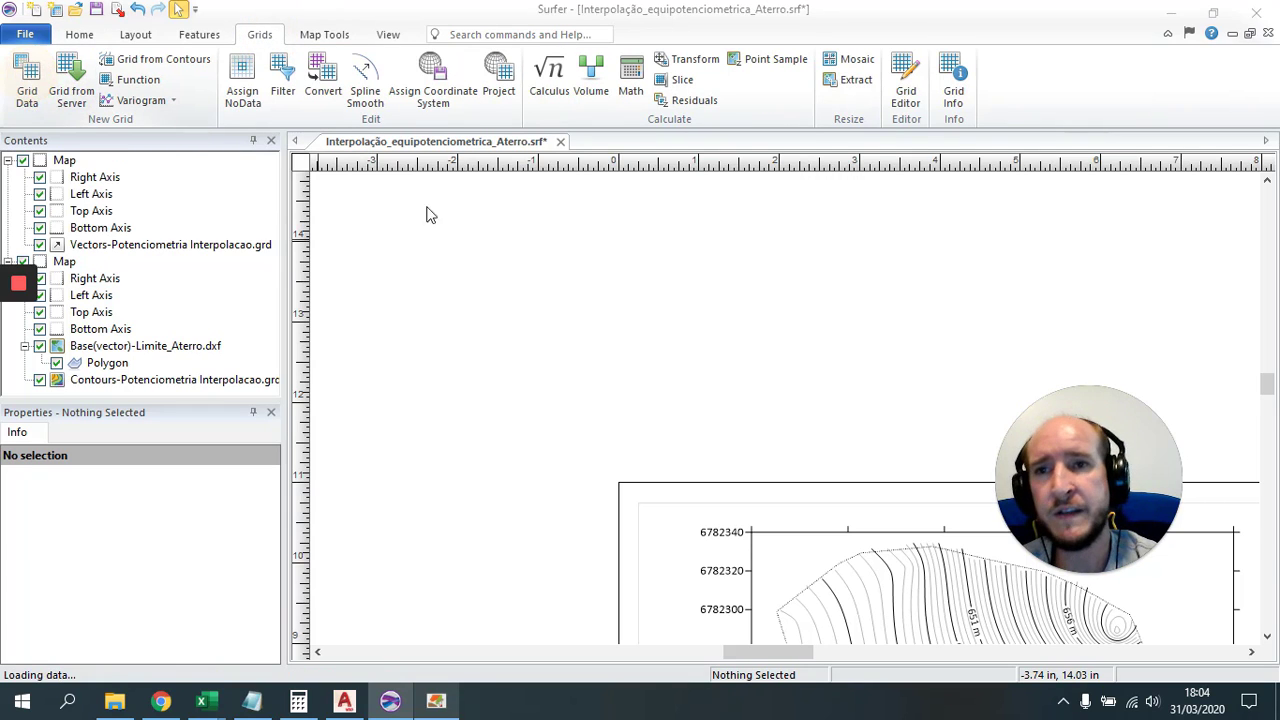
{"action": "left_click", "coordinate": [893, 133]}
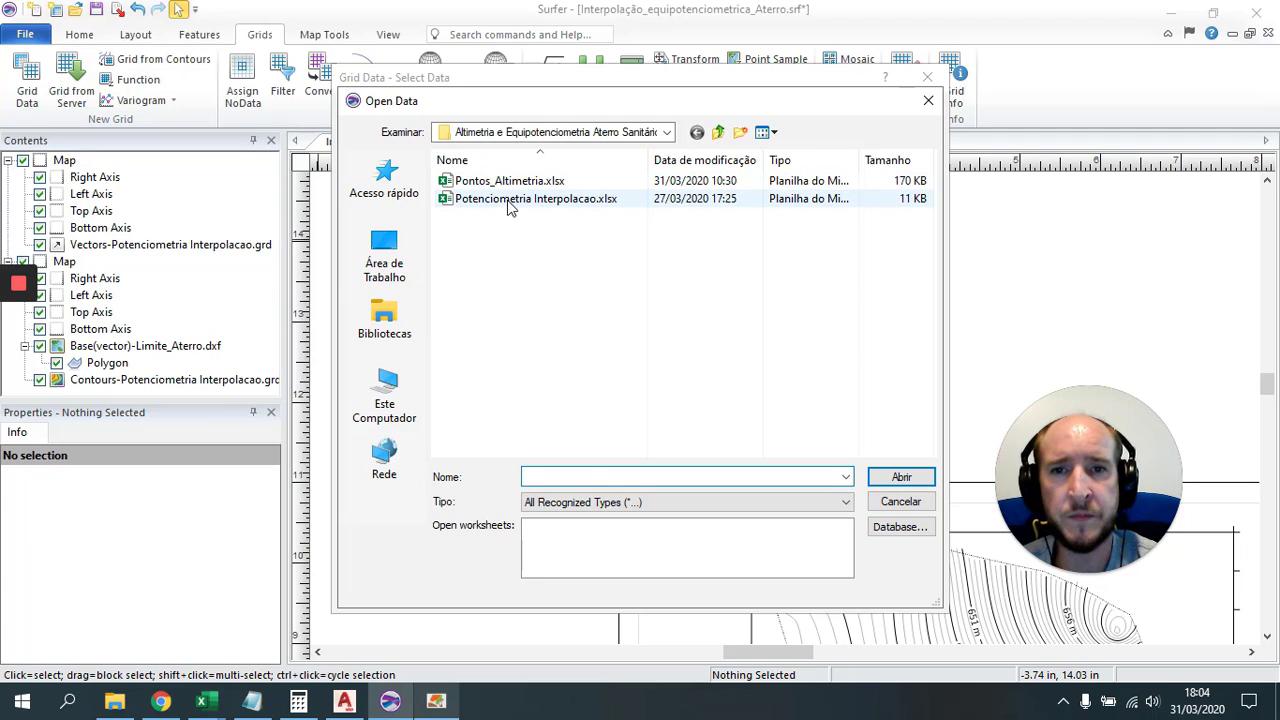
{"action": "left_click", "coordinate": [508, 199]}
{"action": "left_click", "coordinate": [900, 477]}
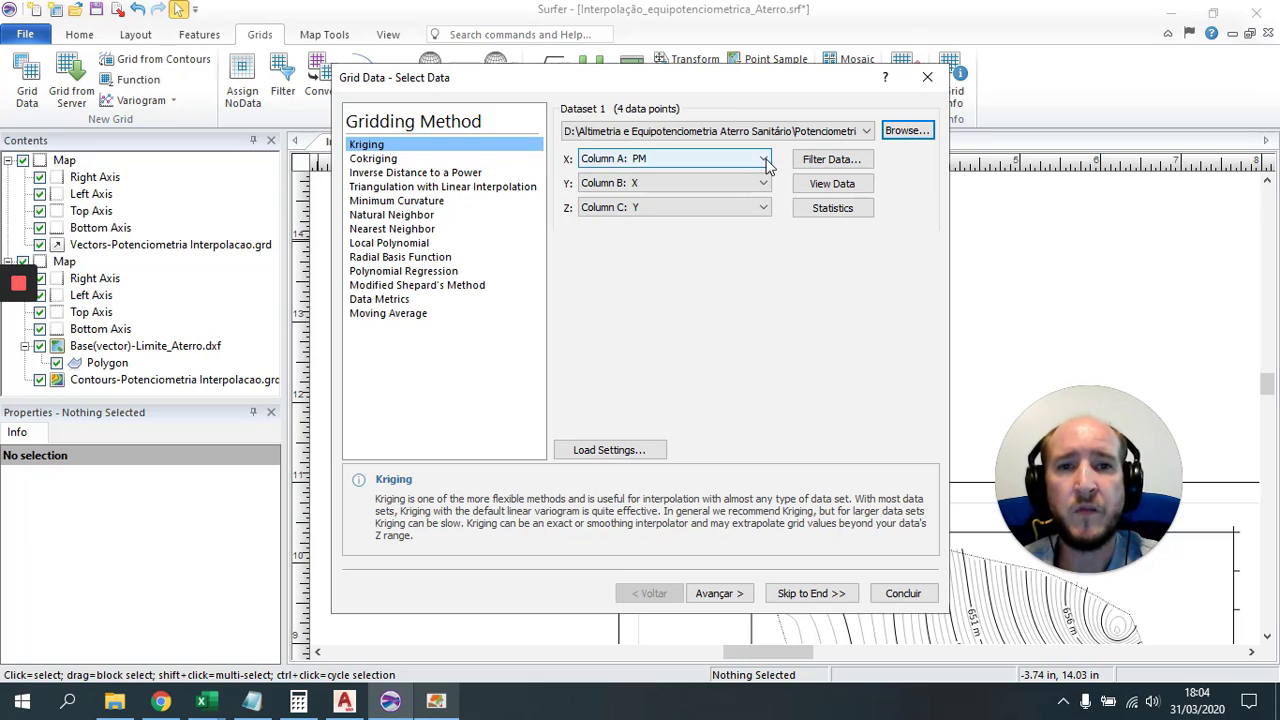
Step: Use Column B for X, Column C for Y, Column E: Nivel Freatico for Z, and run kriging
{"action": "left_click", "coordinate": [764, 160]}
{"action": "left_click", "coordinate": [693, 187]}
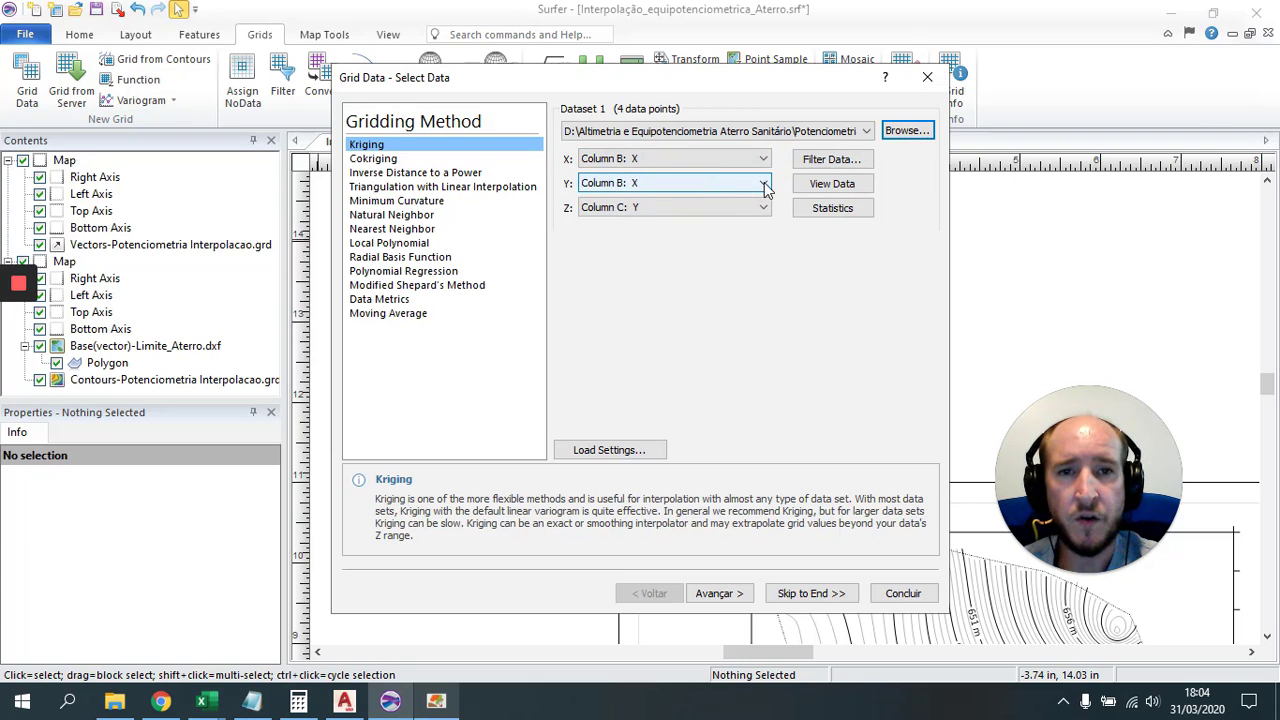
{"action": "left_click", "coordinate": [764, 185]}
{"action": "left_click", "coordinate": [684, 221]}
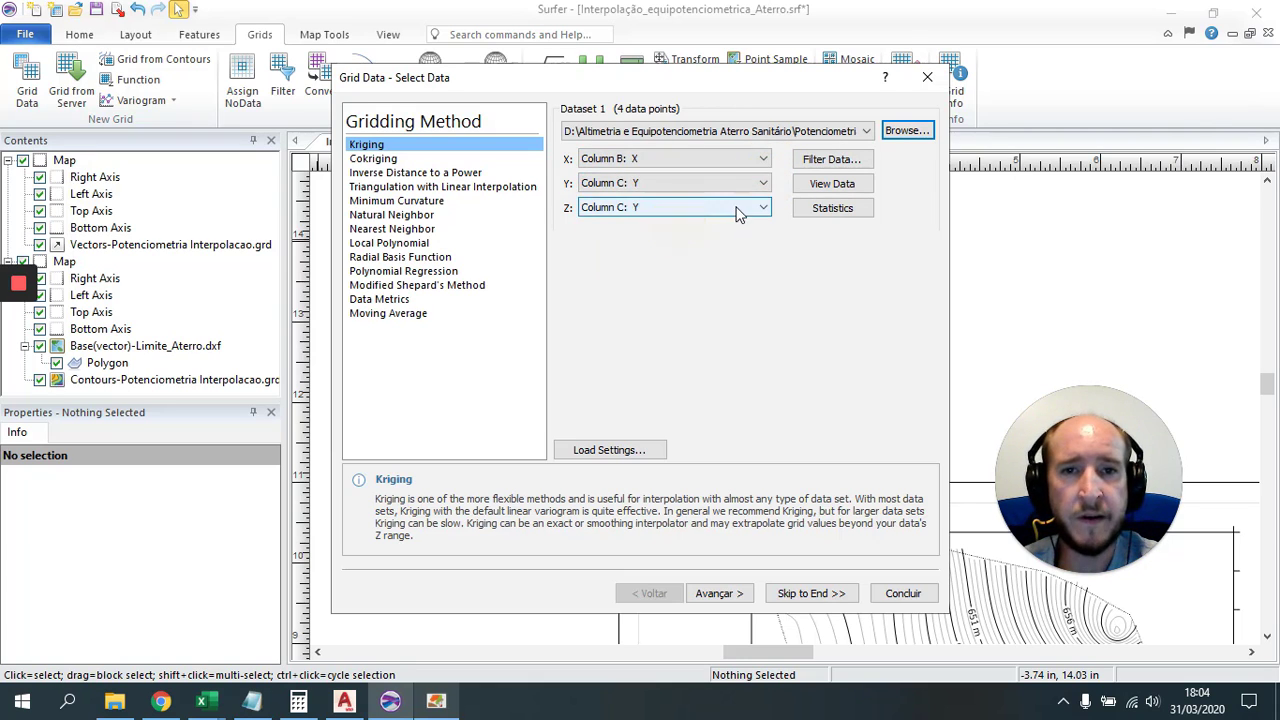
{"action": "left_click", "coordinate": [760, 208]}
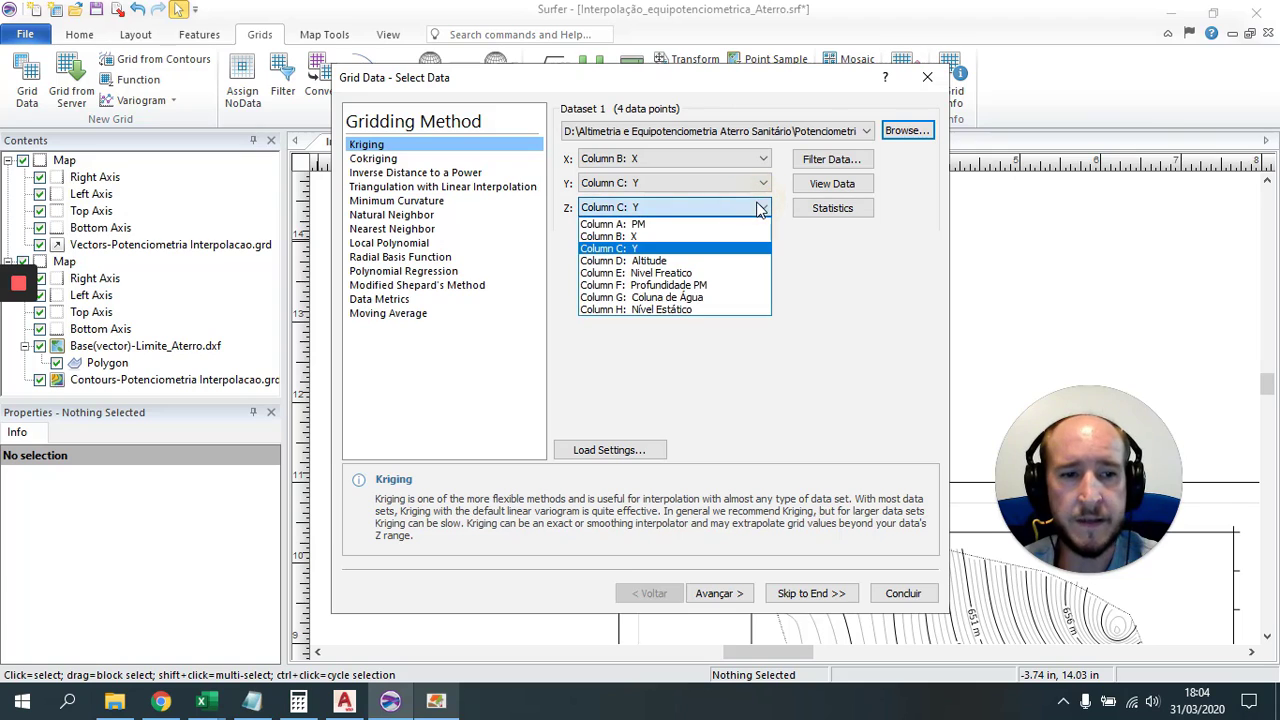
{"action": "left_click", "coordinate": [663, 276]}
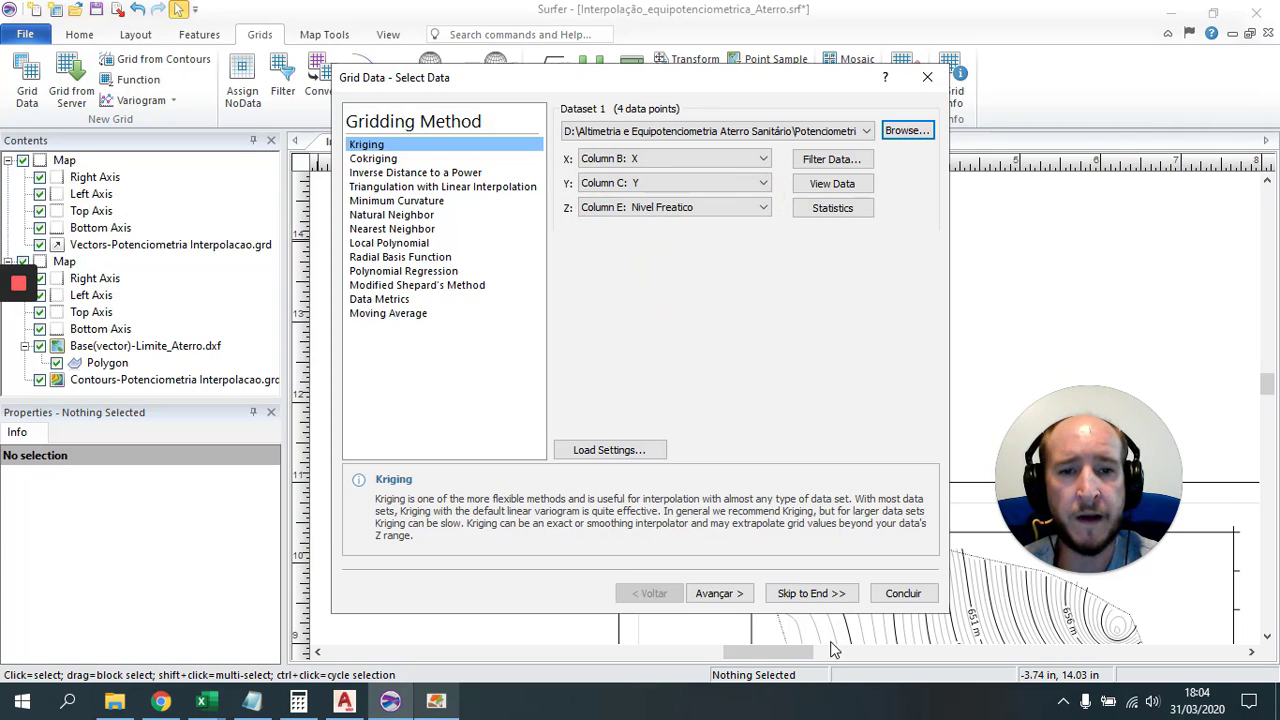
{"action": "left_click", "coordinate": [829, 600]}
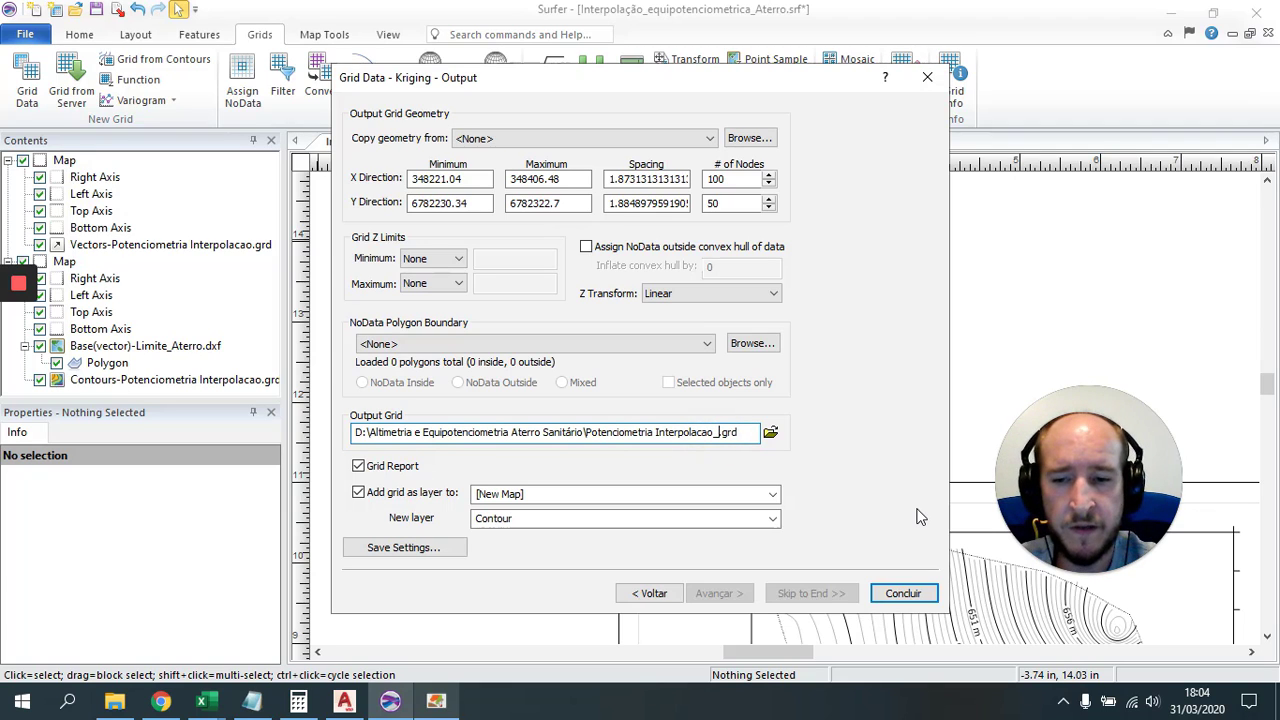
{"action": "left_click", "coordinate": [898, 594]}
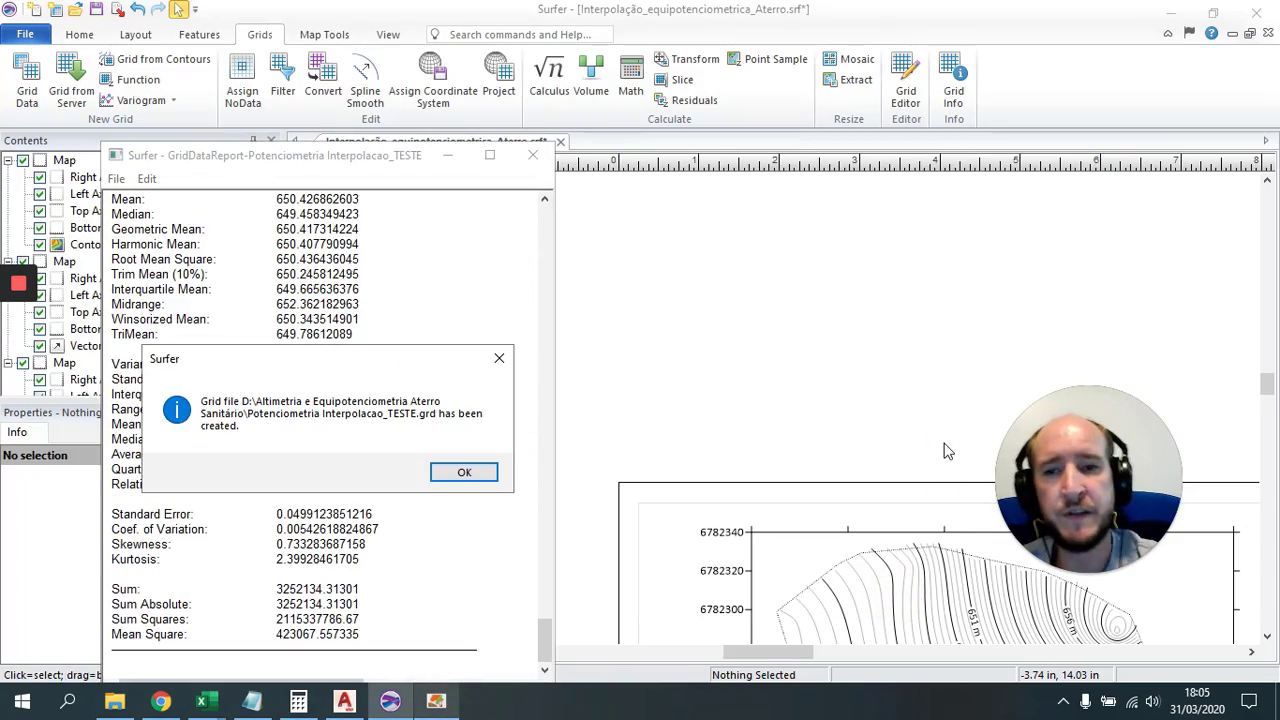
Step: Dismiss the grid-created message and close the gridding report without saving
{"action": "left_click", "coordinate": [480, 472]}
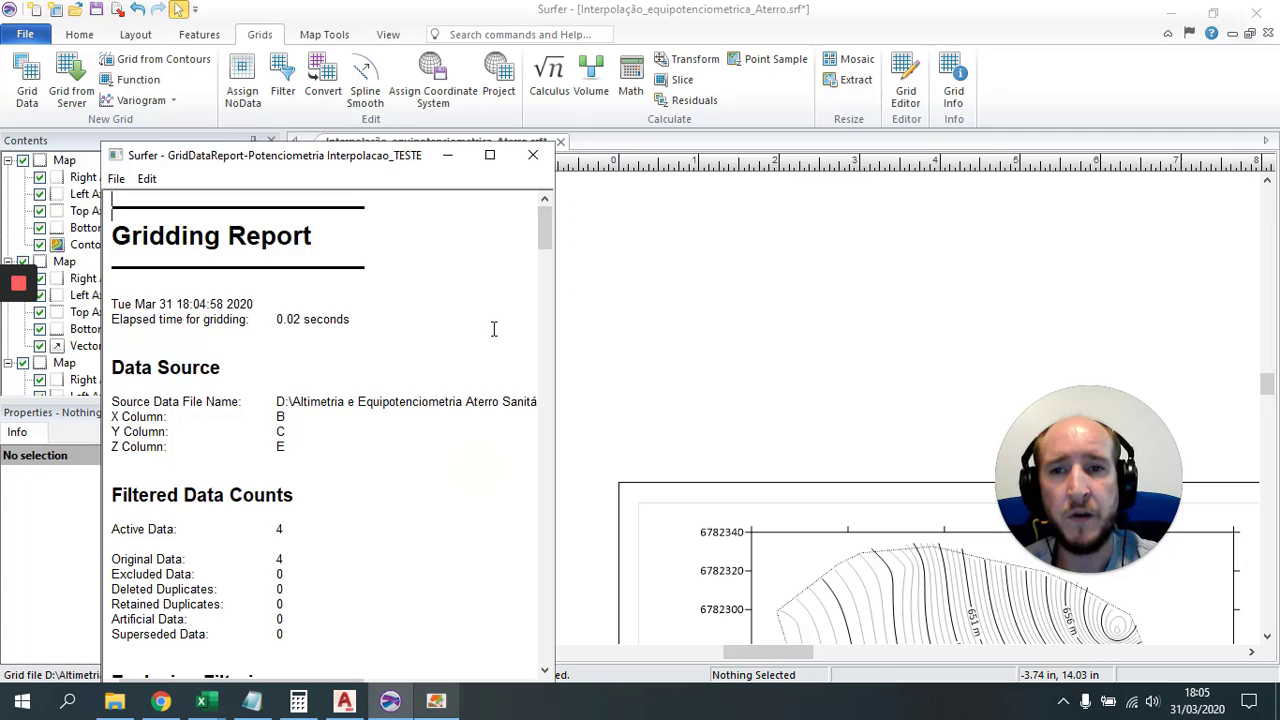
{"action": "left_click", "coordinate": [533, 156]}
{"action": "left_click", "coordinate": [358, 464]}
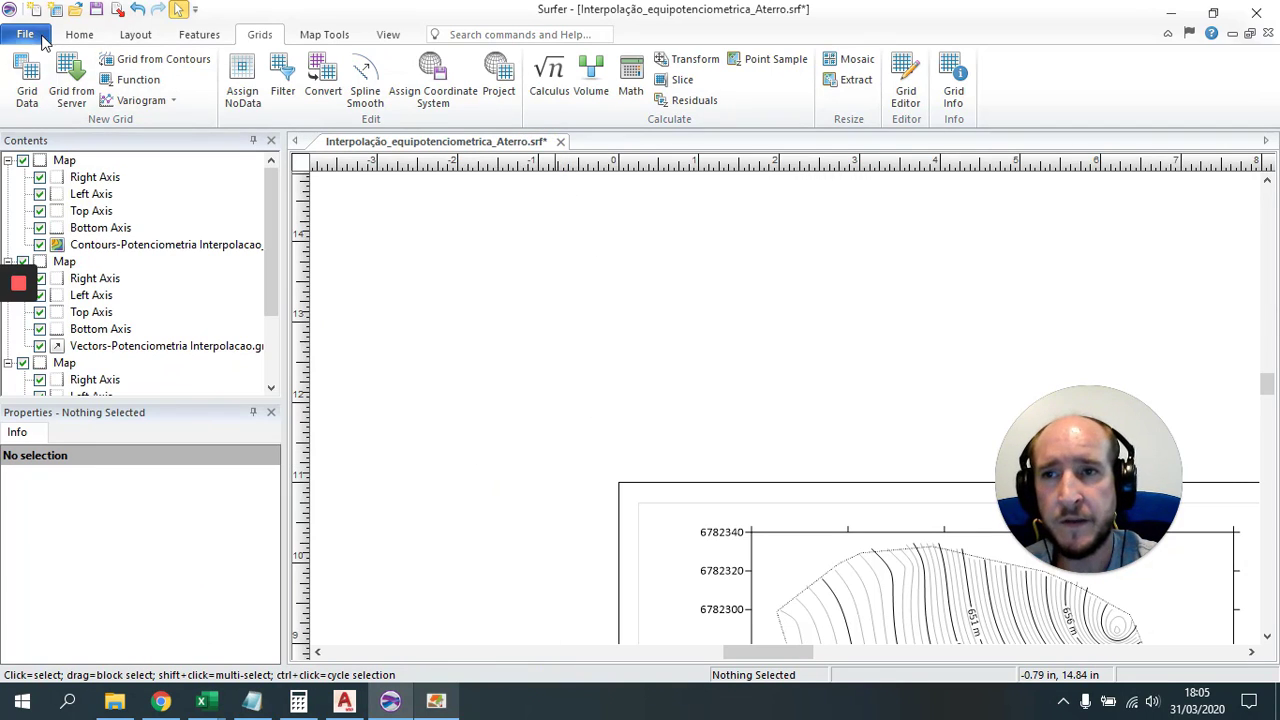
Step: Create a 3D wireframe map from the Potenciometria Interpolacao_TESTE.grd grid
{"action": "left_click", "coordinate": [79, 34]}
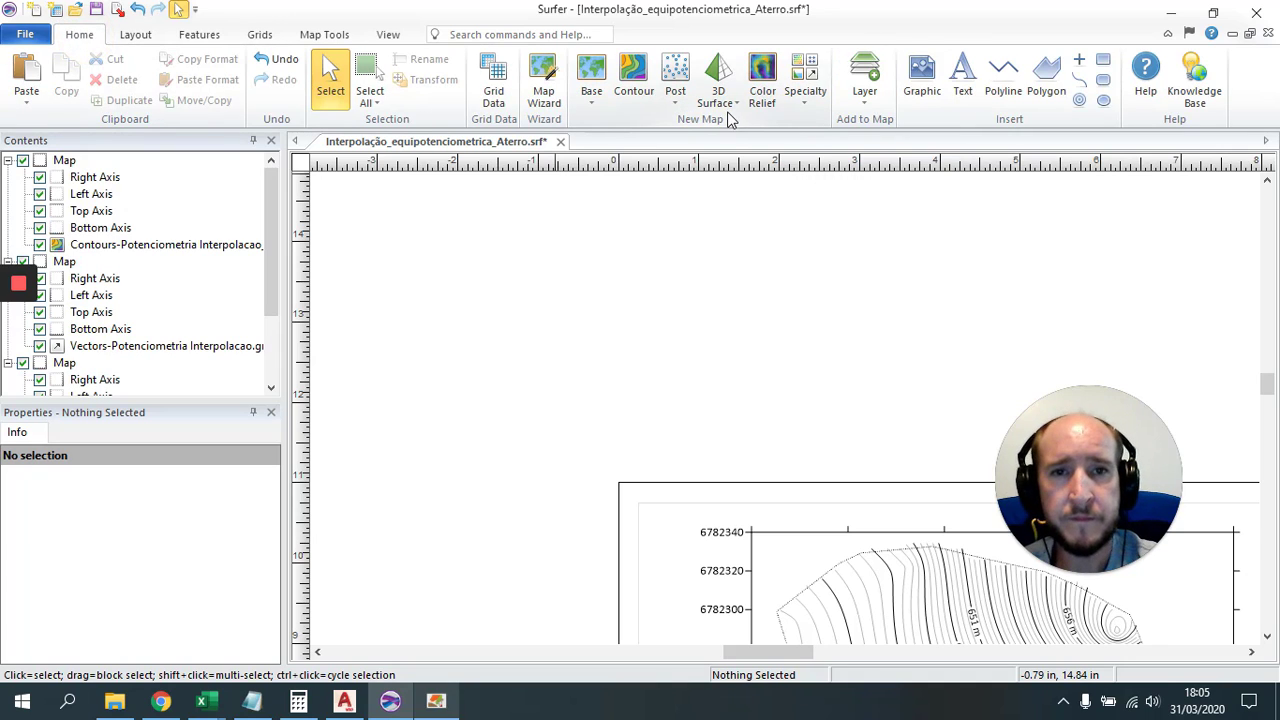
{"action": "left_click", "coordinate": [718, 98]}
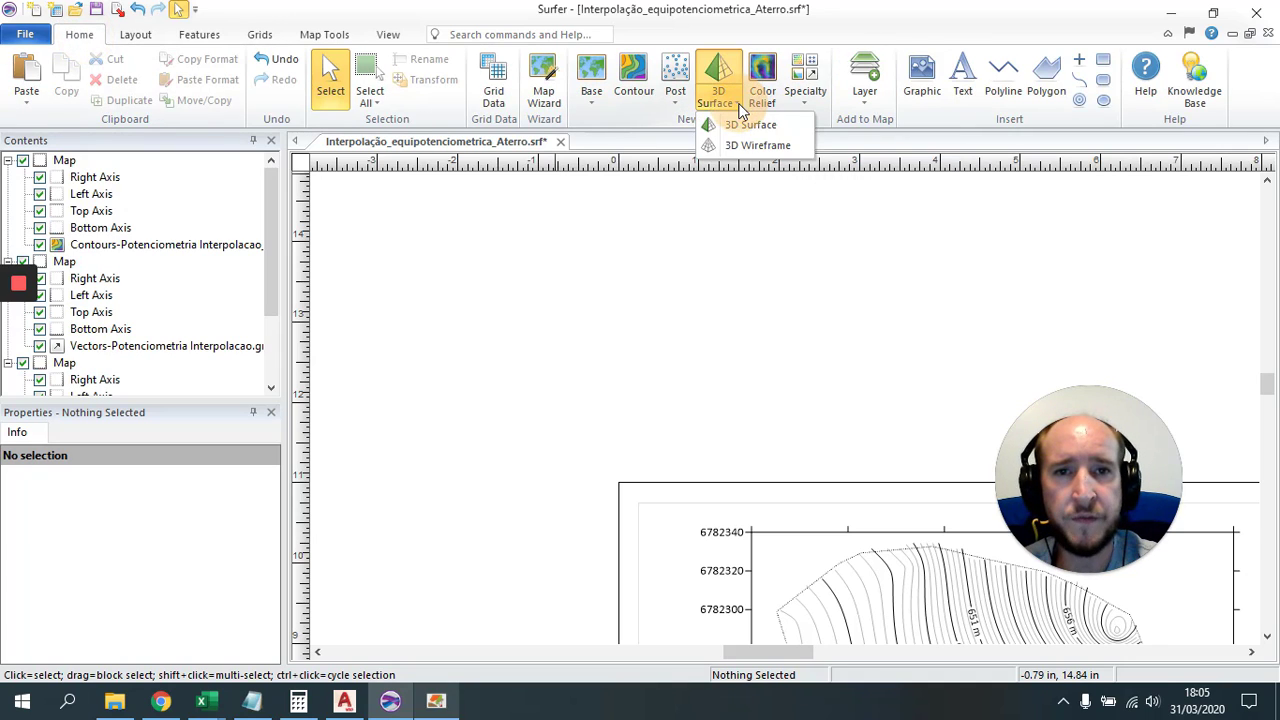
{"action": "left_click", "coordinate": [748, 147]}
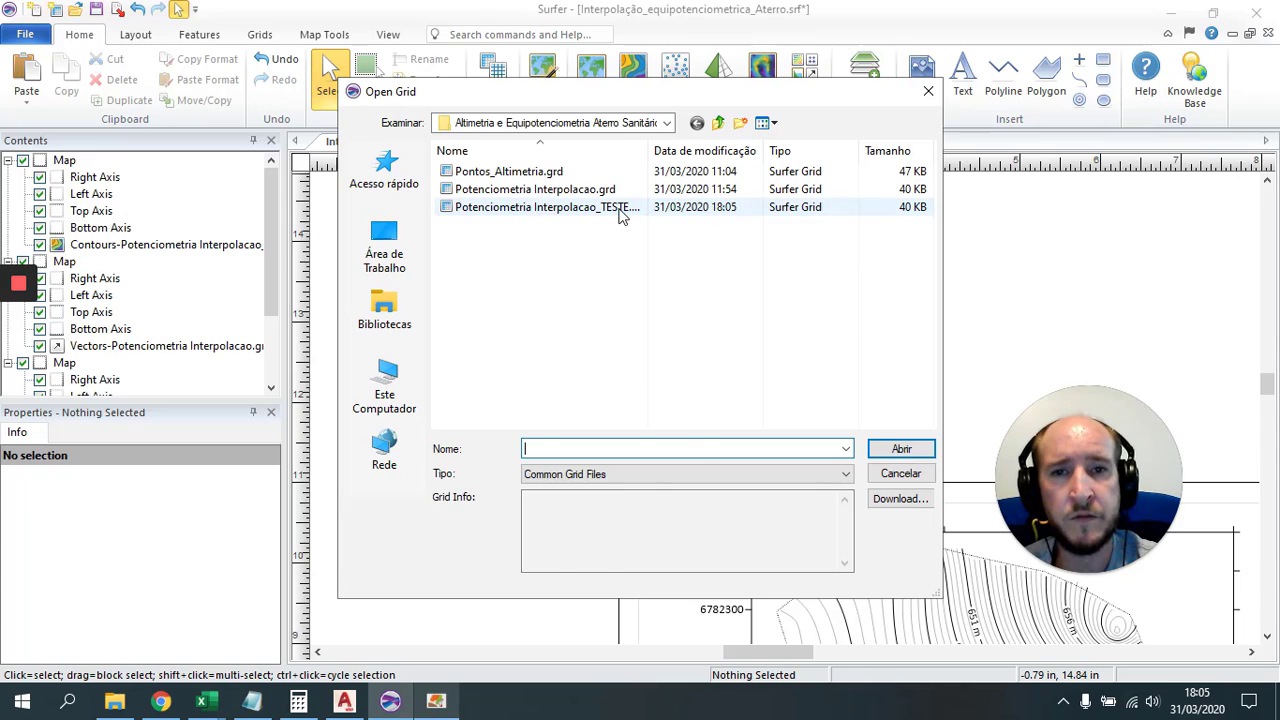
{"action": "left_click", "coordinate": [620, 212]}
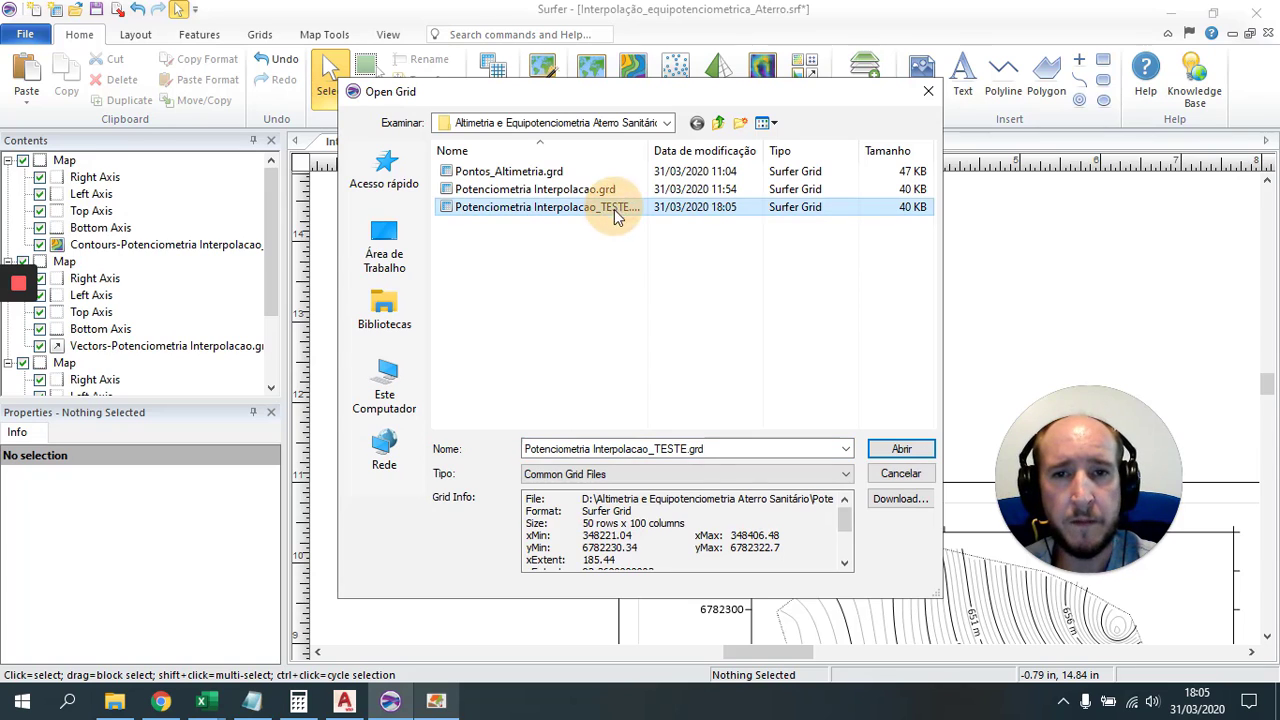
{"action": "left_click", "coordinate": [776, 124]}
{"action": "left_click", "coordinate": [805, 230]}
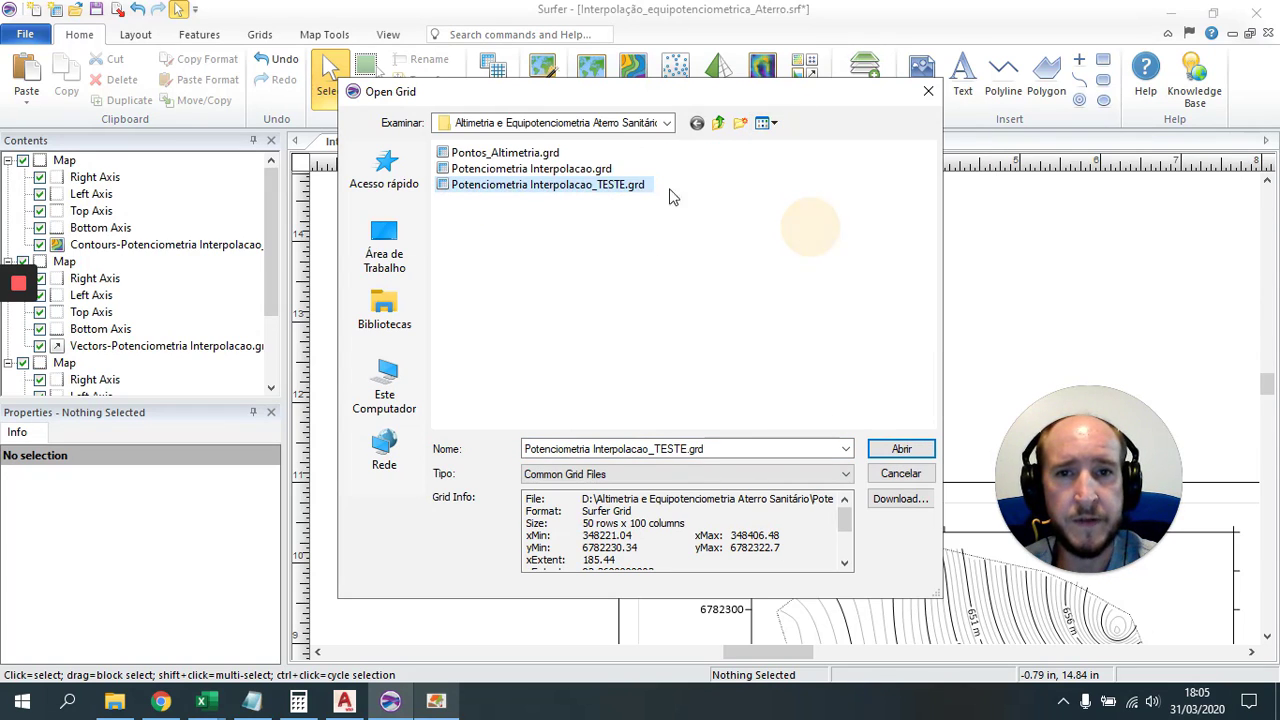
{"action": "left_click", "coordinate": [890, 450]}
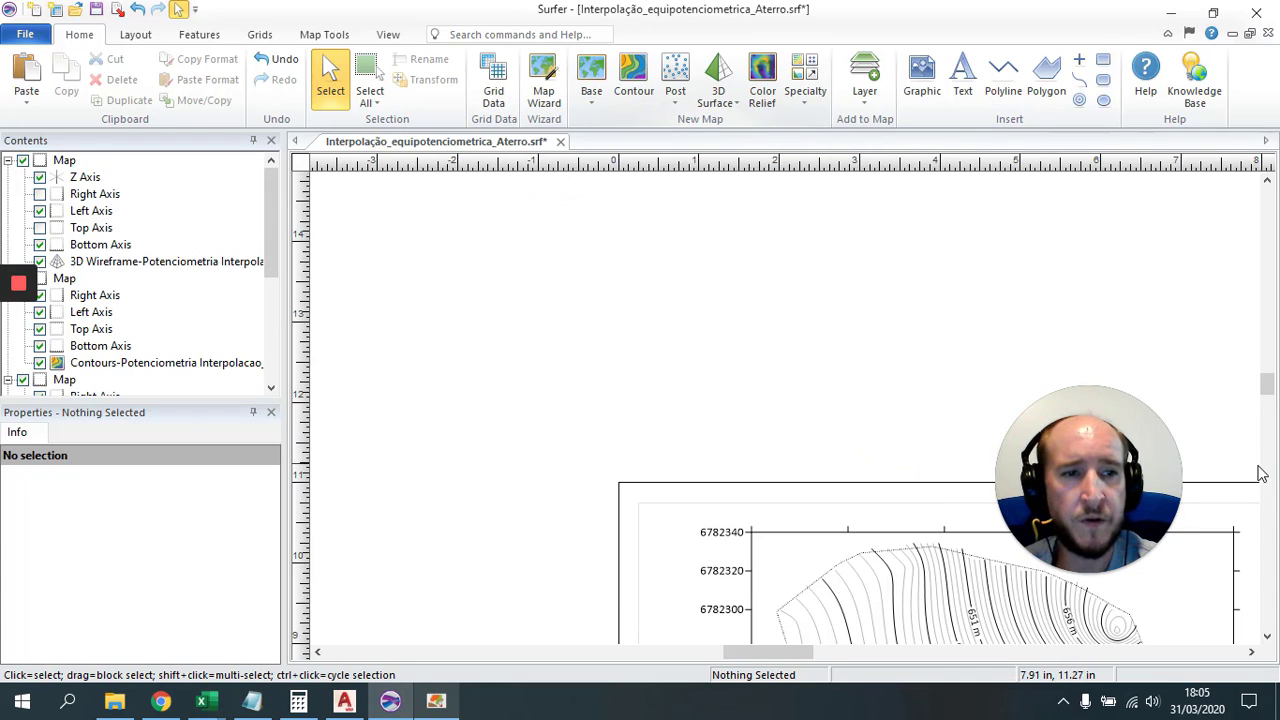
Step: Move the new wireframe above the contour map and select it
{"action": "scroll", "coordinate": [960, 271], "scroll_direction": "down", "scroll_amount": 2}
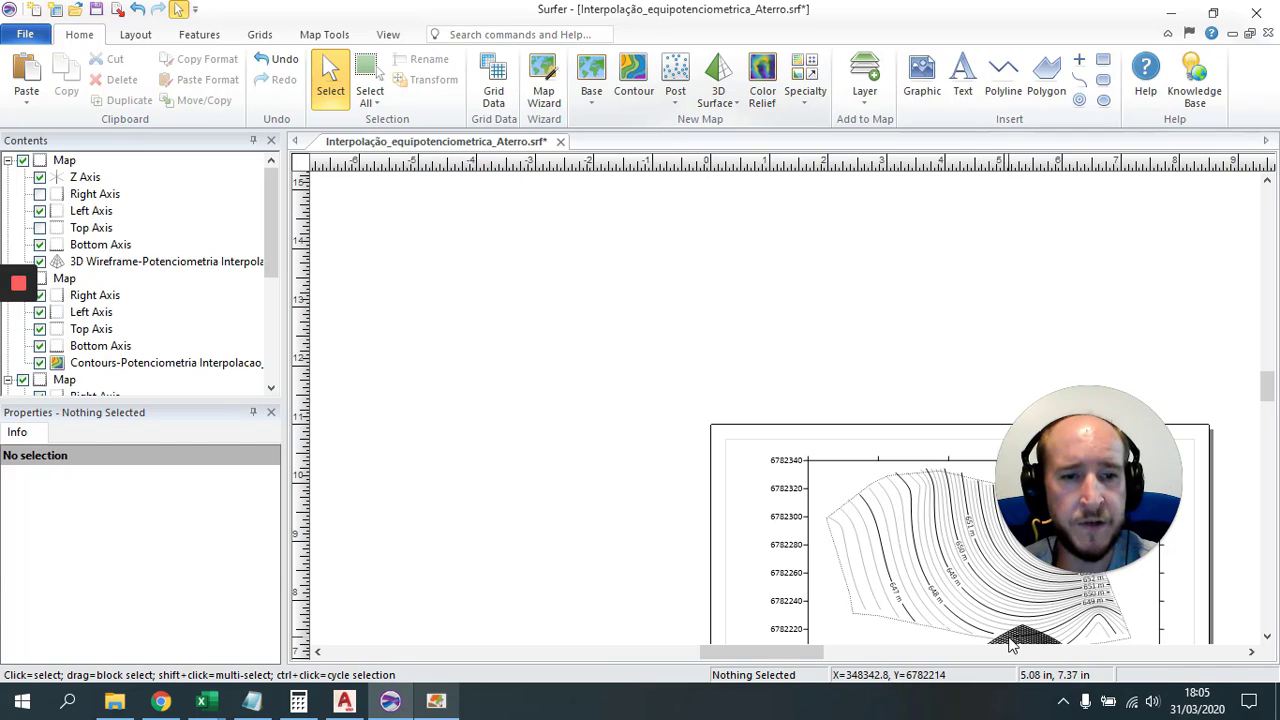
{"action": "left_click", "coordinate": [826, 414]}
{"action": "left_click_drag", "start_coordinate": [826, 414], "coordinate": [723, 126]}
{"action": "left_click", "coordinate": [1006, 335]}
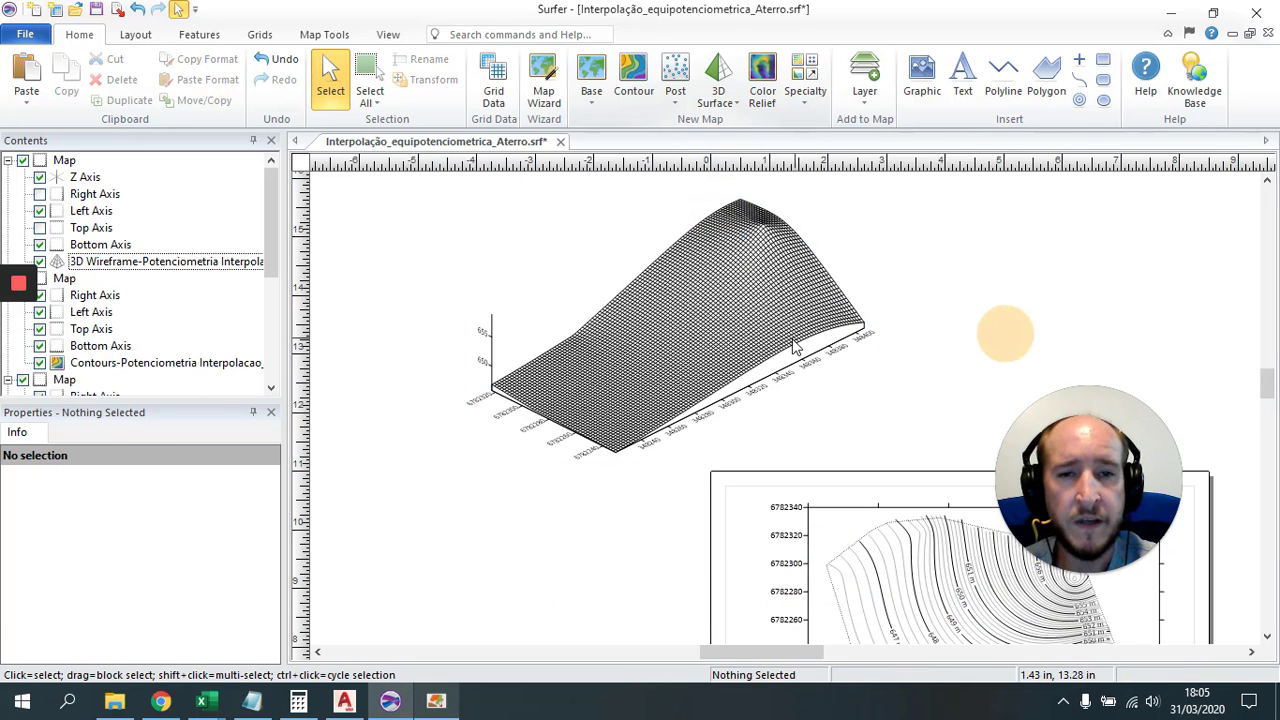
{"action": "left_click", "coordinate": [680, 346]}
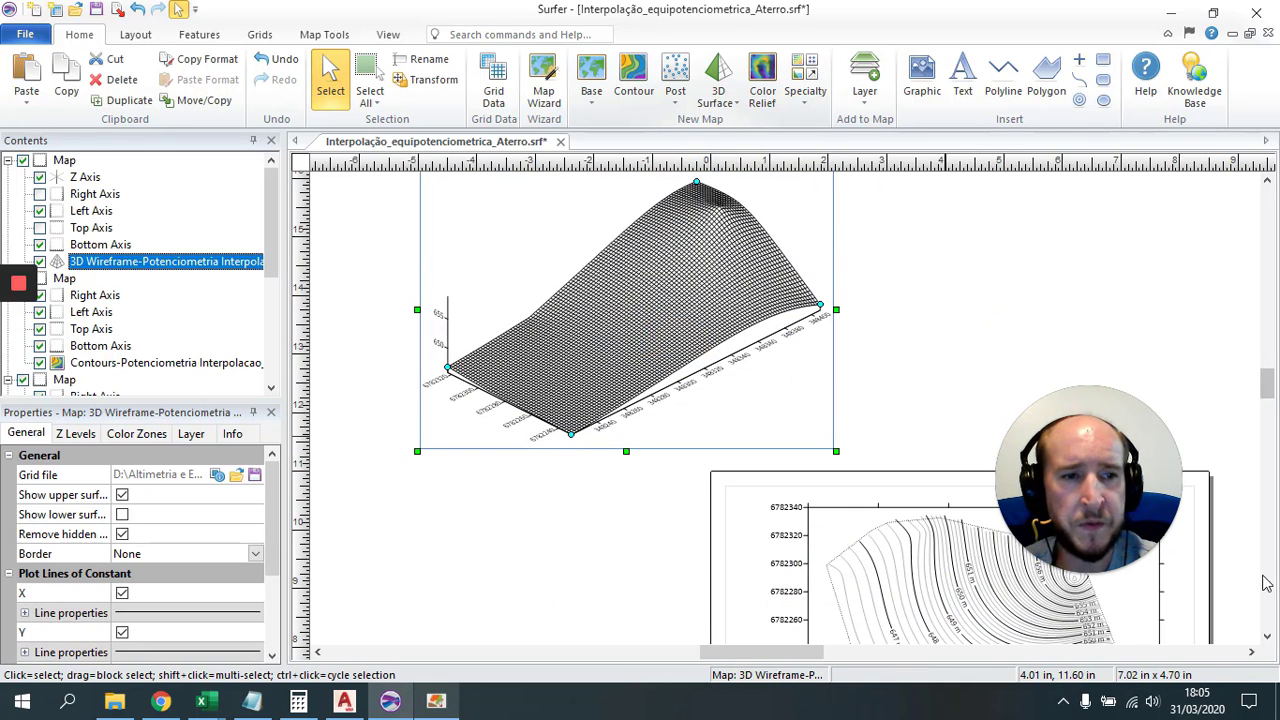
Step: Delete the Contours map and paste a copy of the Vectors map beside the wireframe
{"action": "left_click", "coordinate": [1267, 585]}
{"action": "left_click", "coordinate": [858, 505]}
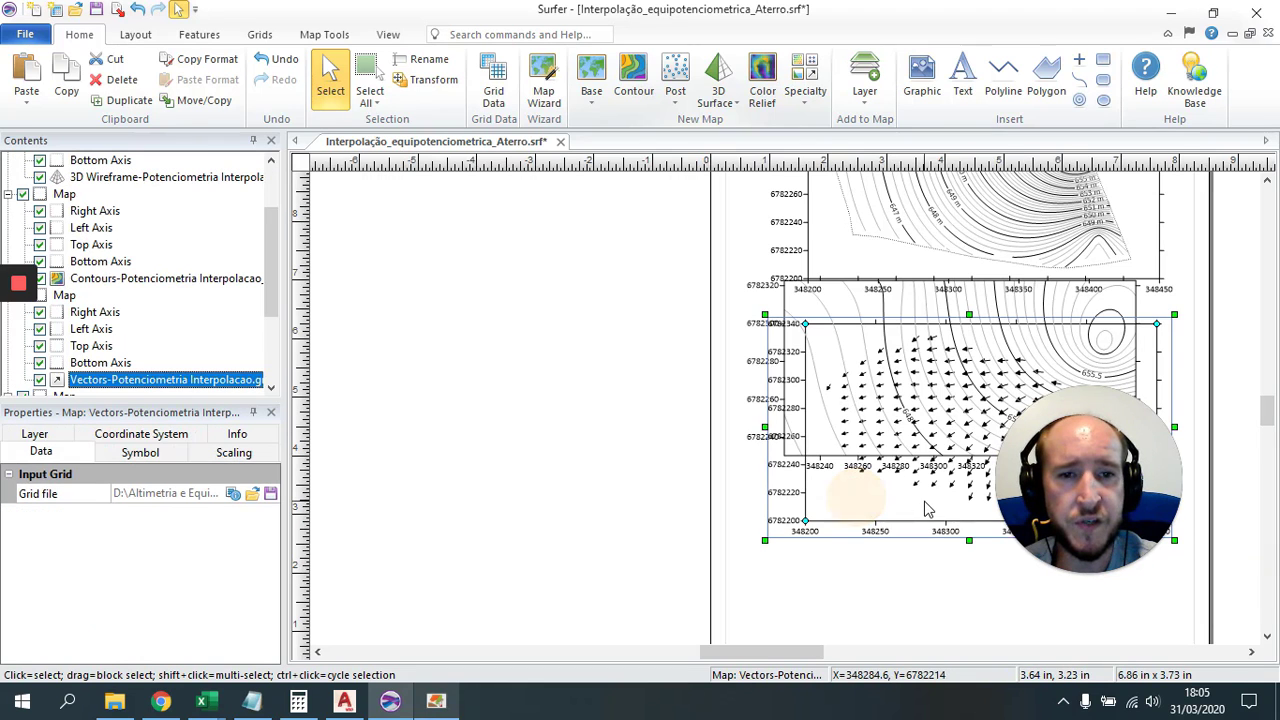
{"action": "left_click_drag", "start_coordinate": [899, 494], "coordinate": [740, 551]}
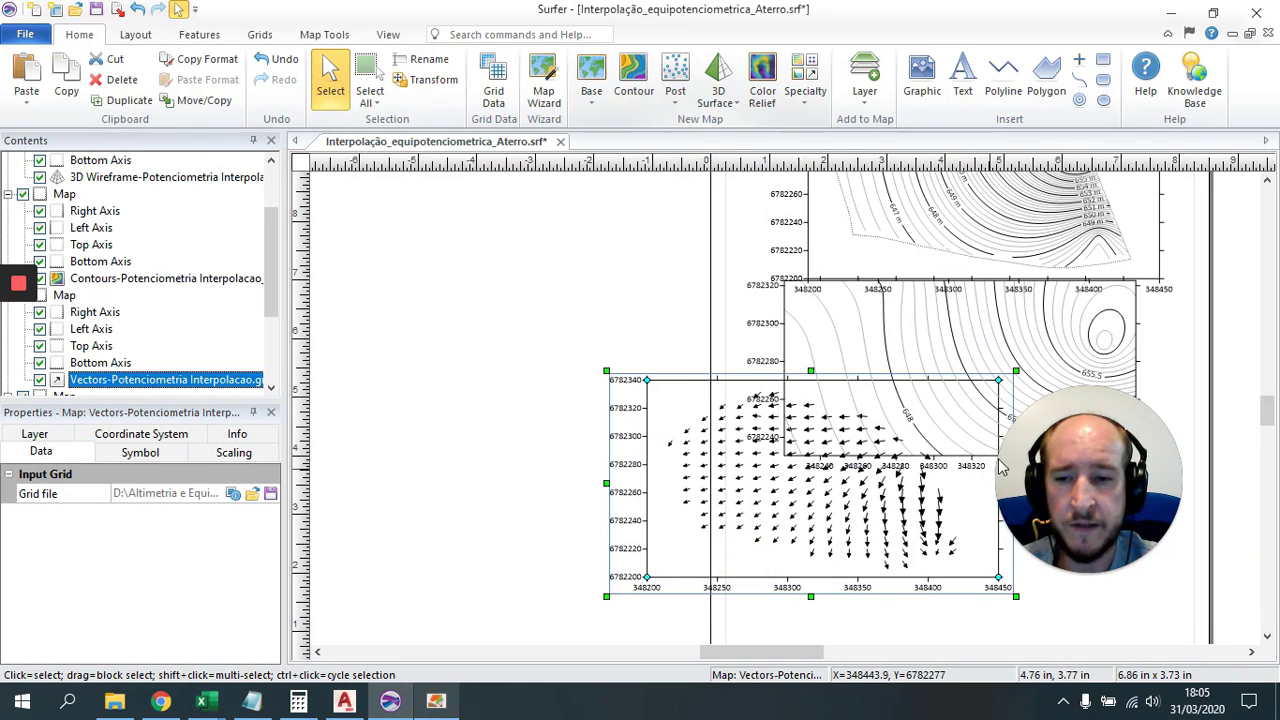
{"action": "left_click", "coordinate": [968, 368]}
{"action": "key", "text": "Delete"}
{"action": "left_click", "coordinate": [829, 515]}
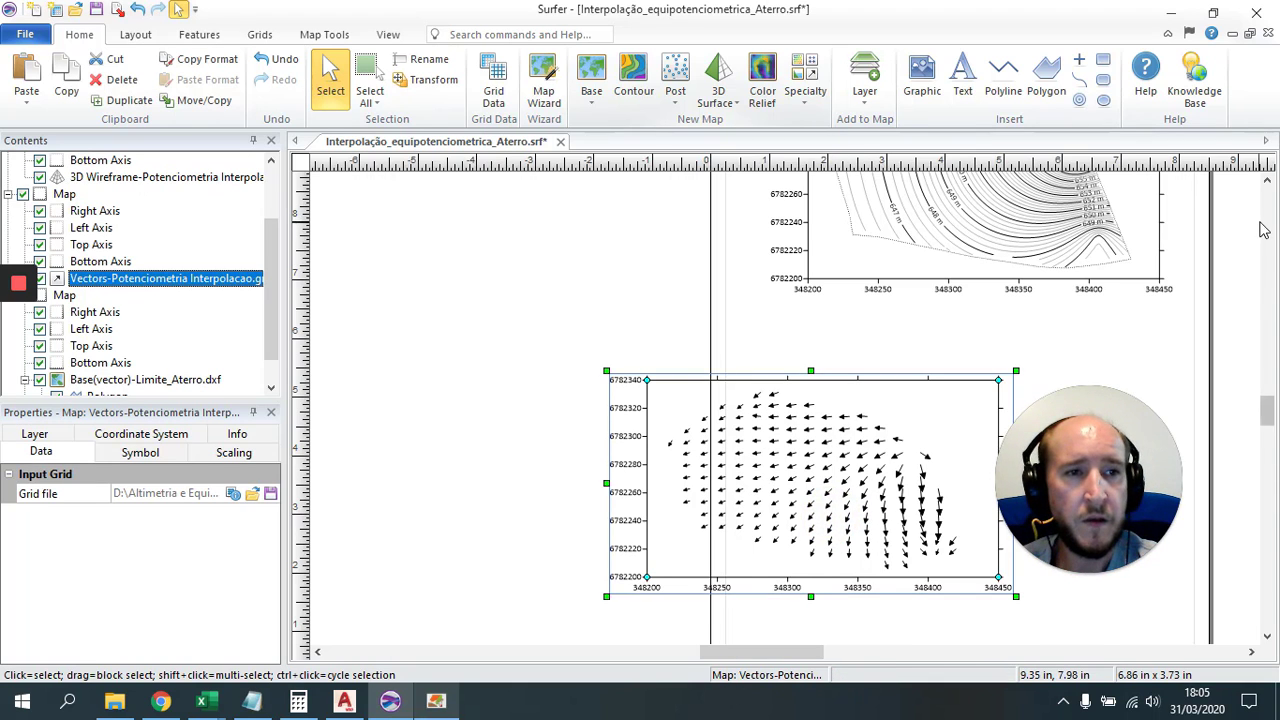
{"action": "scroll", "coordinate": [1262, 235], "scroll_direction": "up", "scroll_amount": 3}
{"action": "key", "text": "ctrl+v"}
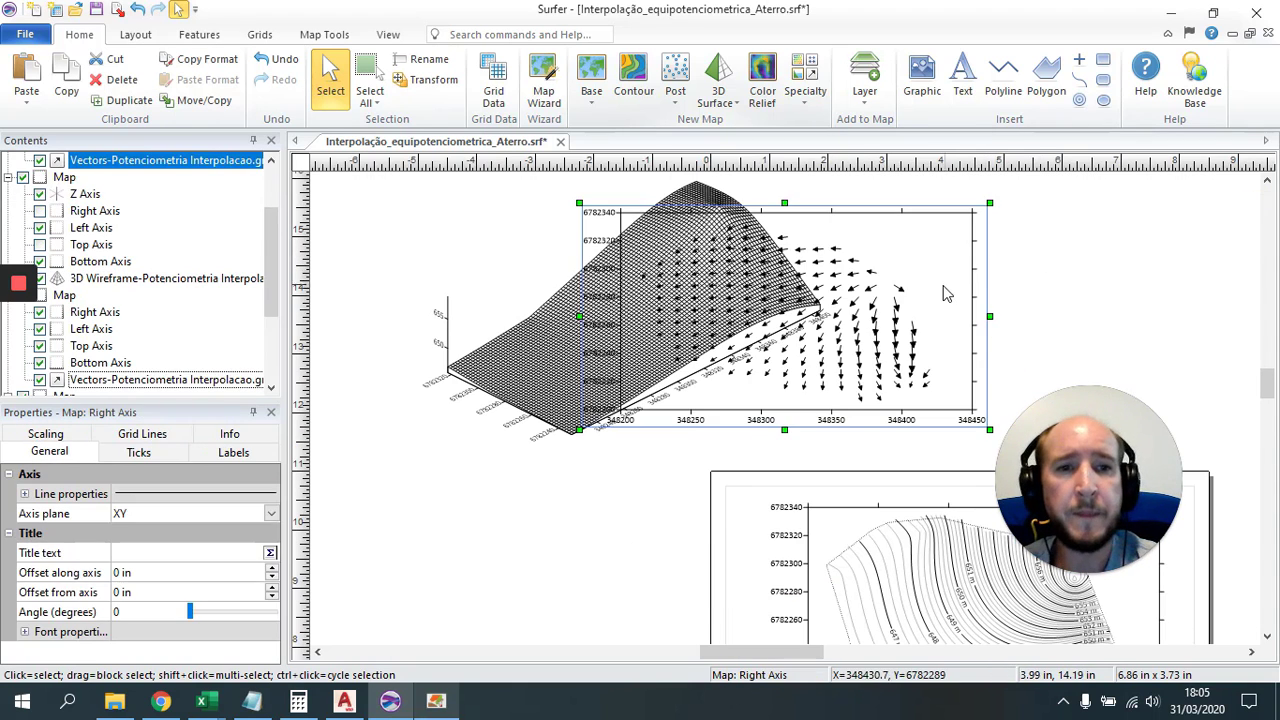
{"action": "left_click_drag", "start_coordinate": [882, 346], "coordinate": [1103, 302]}
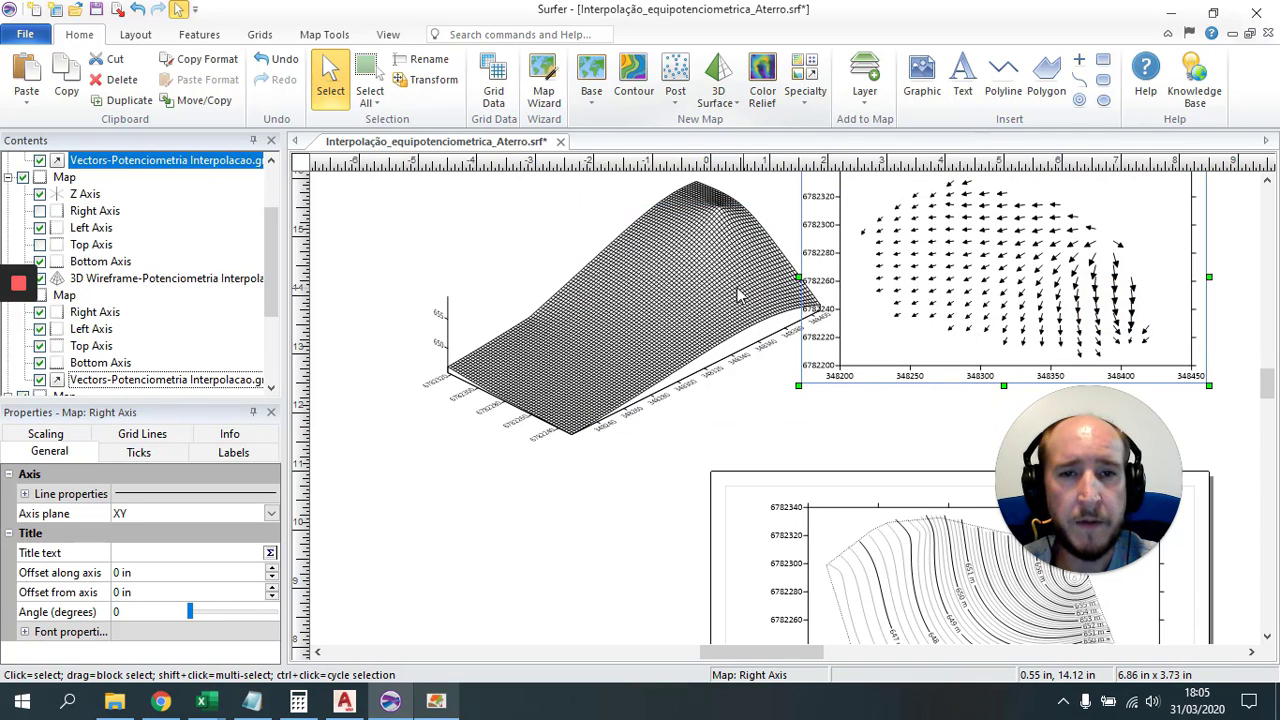
Step: Select the wireframe with the vector map and combine them using Overlay Maps
{"action": "left_click", "coordinate": [703, 283]}
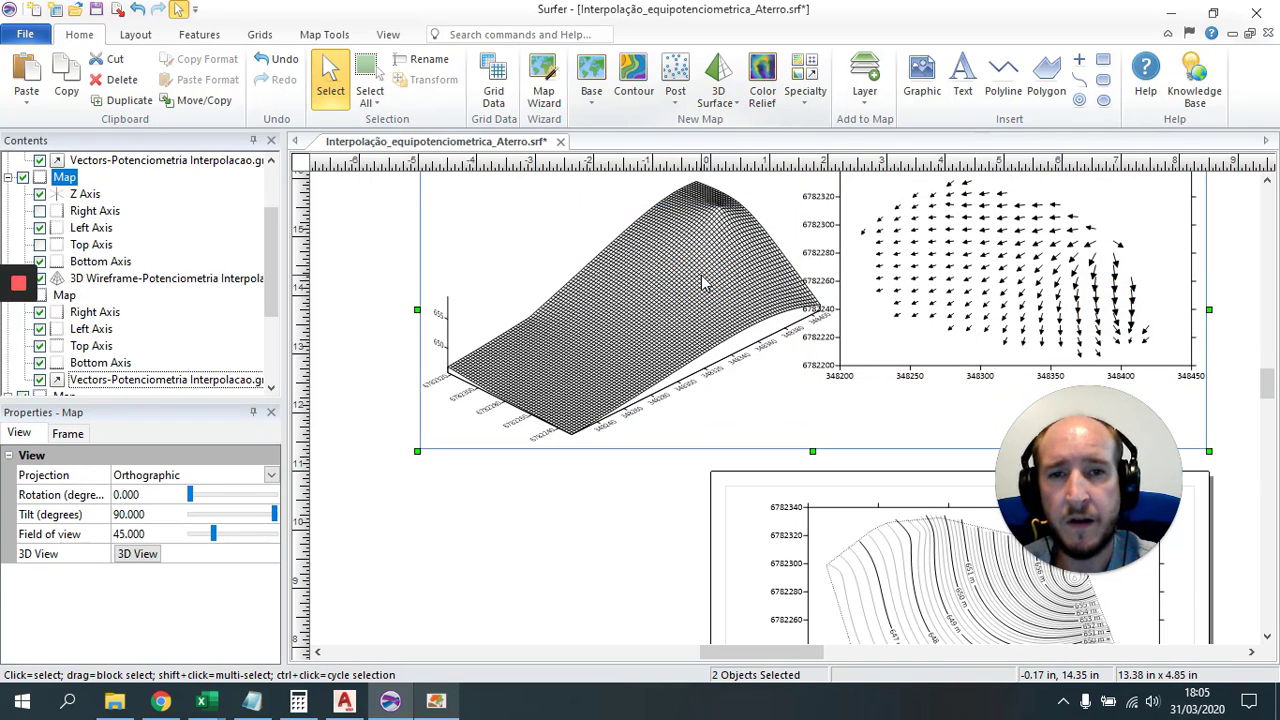
{"action": "left_click", "coordinate": [357, 349]}
{"action": "left_click", "coordinate": [623, 320]}
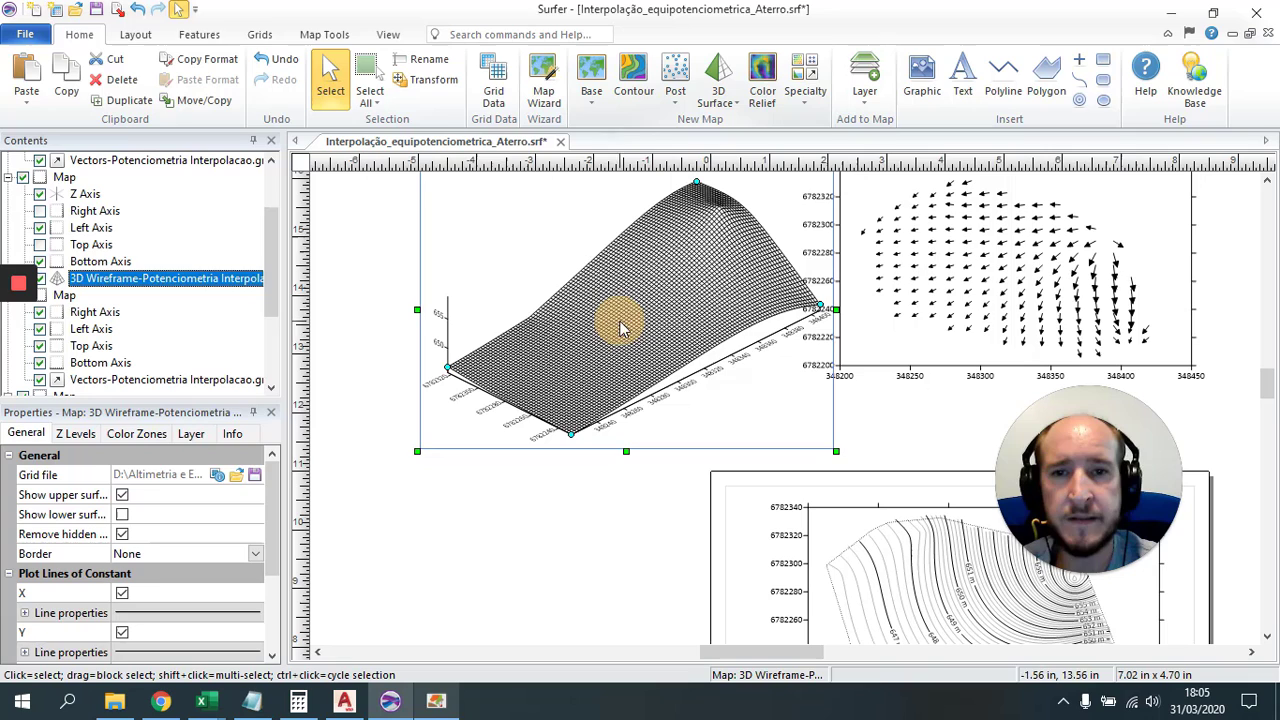
{"action": "left_click", "coordinate": [1000, 300]}
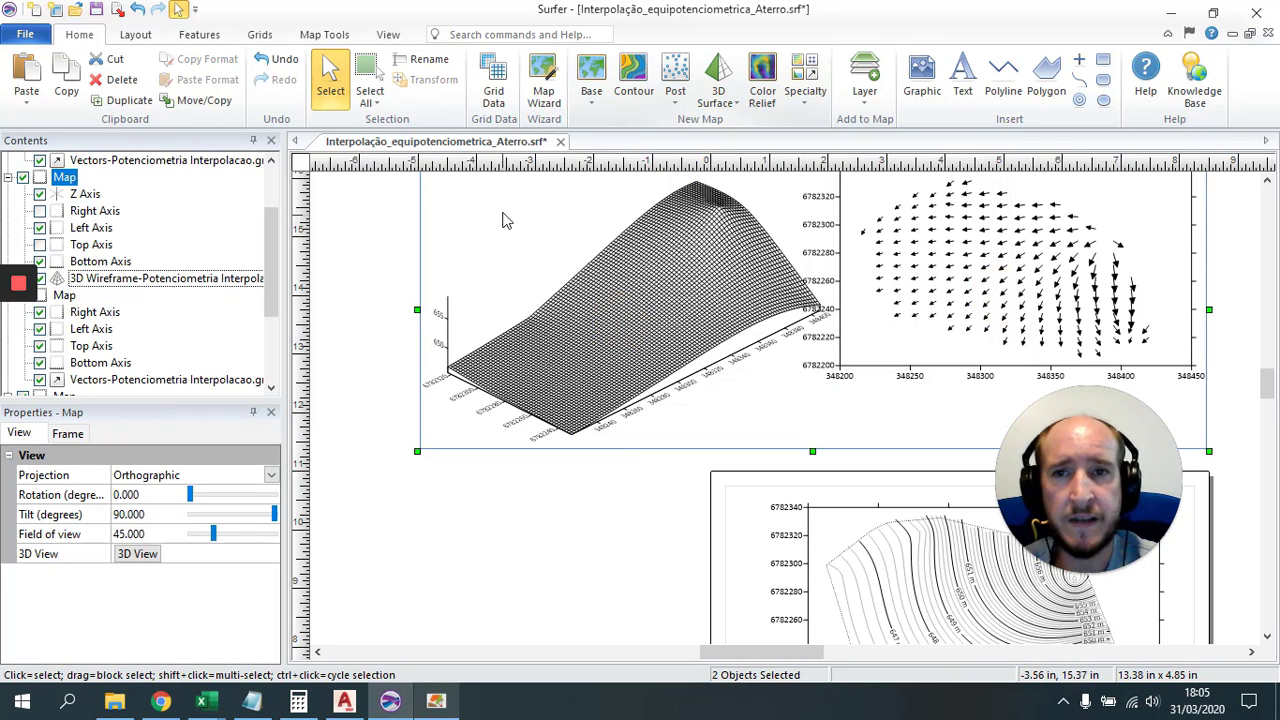
{"action": "left_click", "coordinate": [323, 36]}
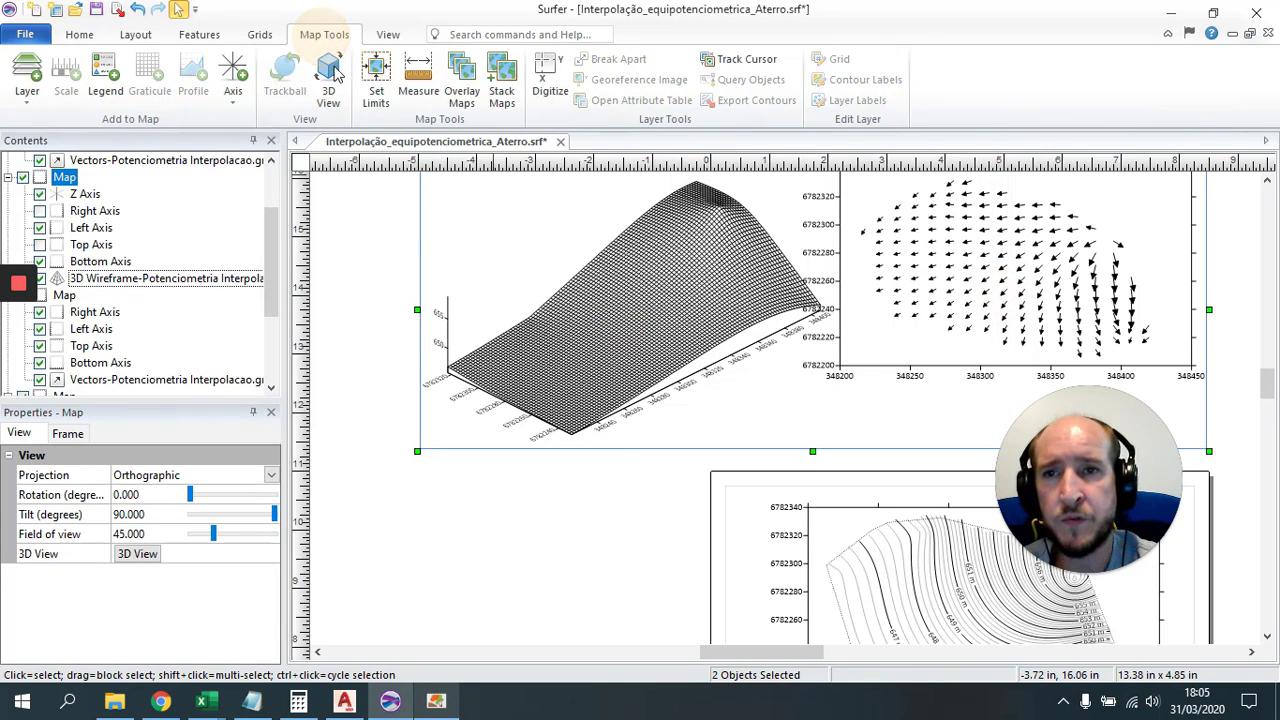
{"action": "left_click", "coordinate": [463, 70]}
{"action": "left_click", "coordinate": [1006, 280]}
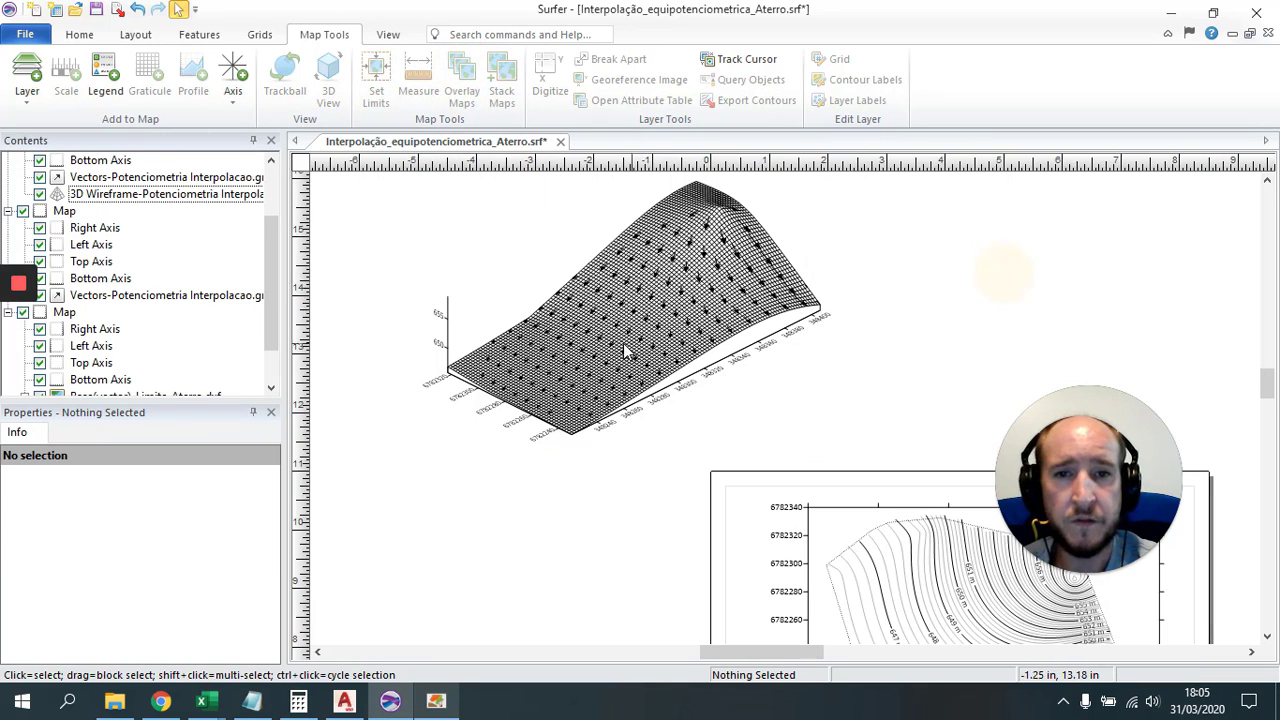
{"action": "scroll", "coordinate": [620, 331], "scroll_direction": "up", "scroll_amount": 2}
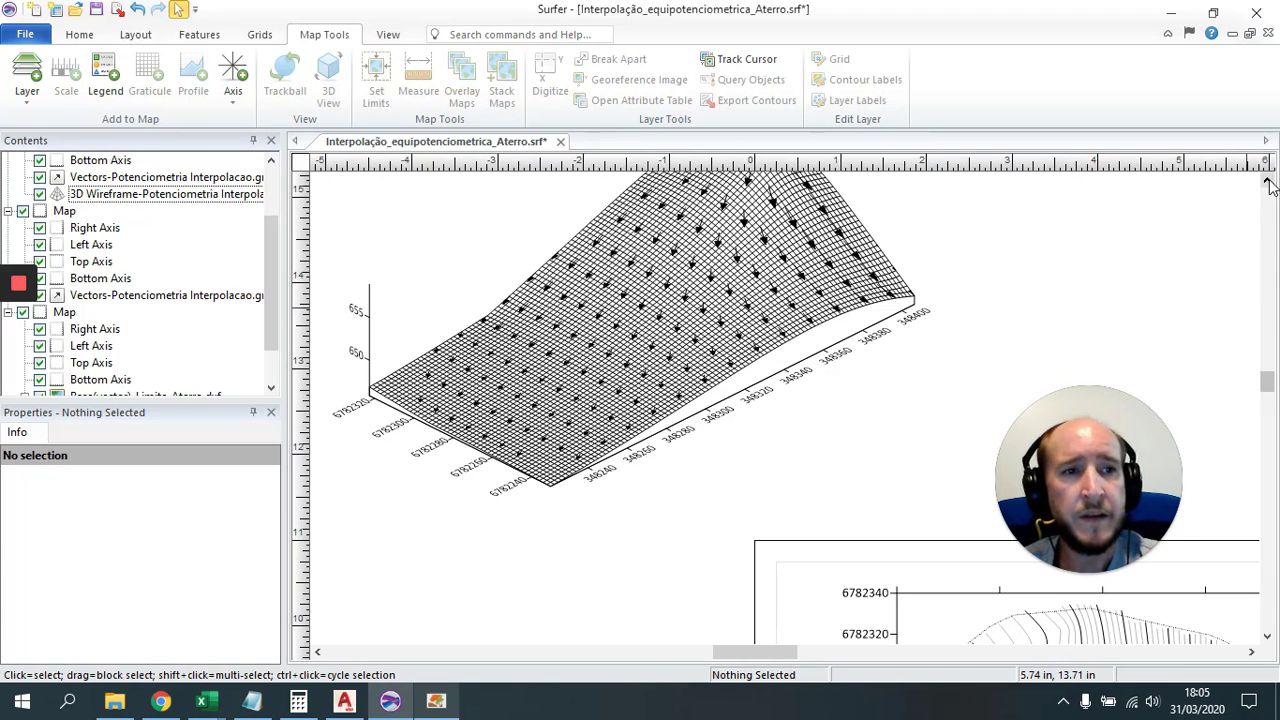
{"action": "left_click", "coordinate": [1267, 180]}
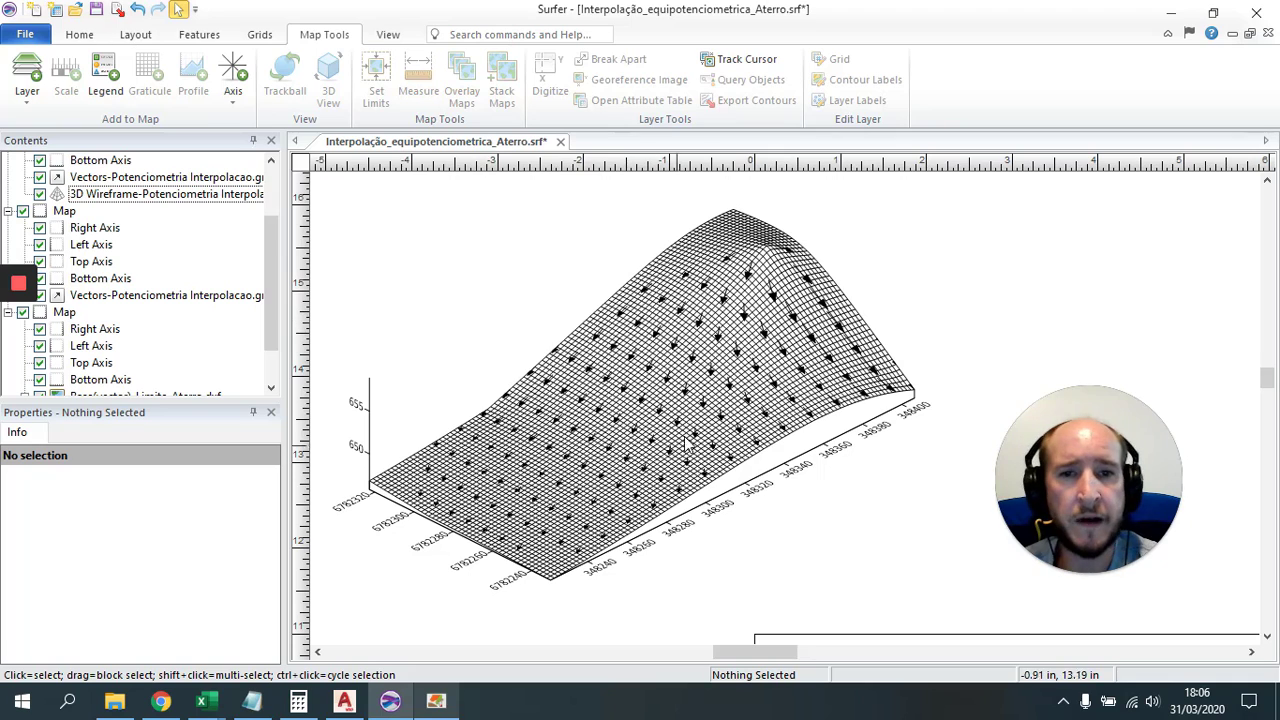
{"action": "left_click", "coordinate": [764, 376]}
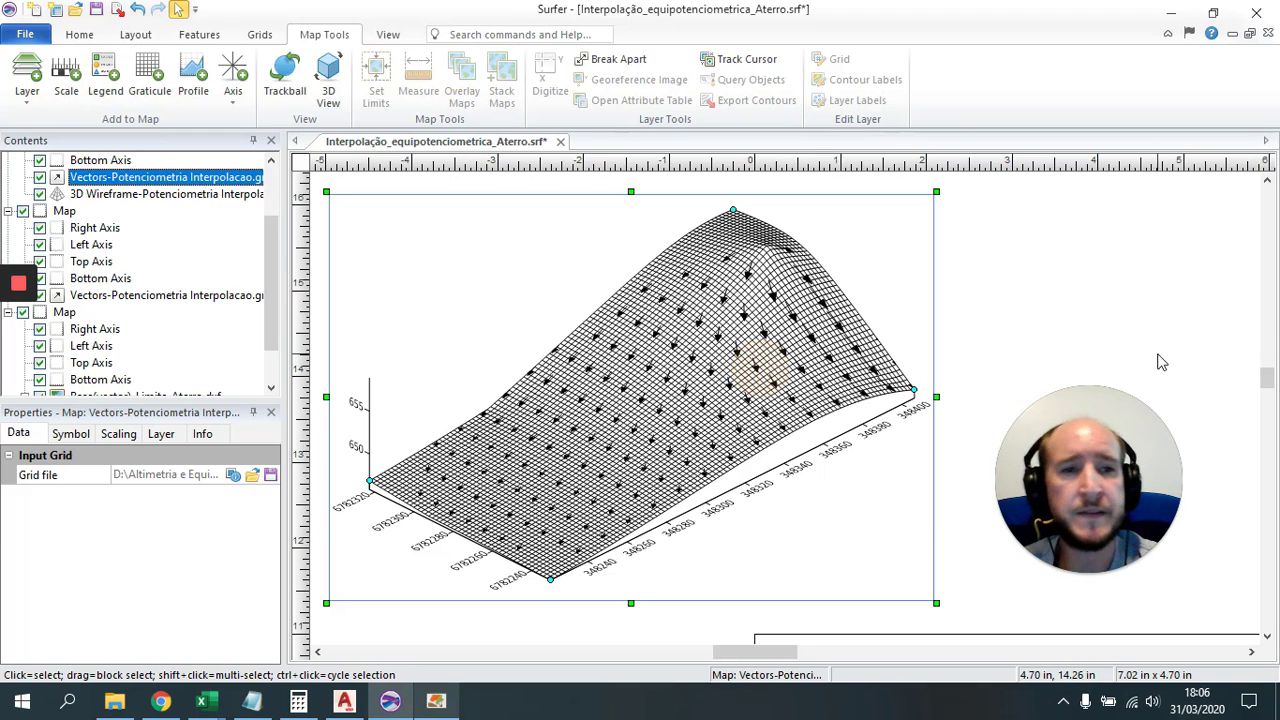
{"action": "left_click", "coordinate": [1140, 260]}
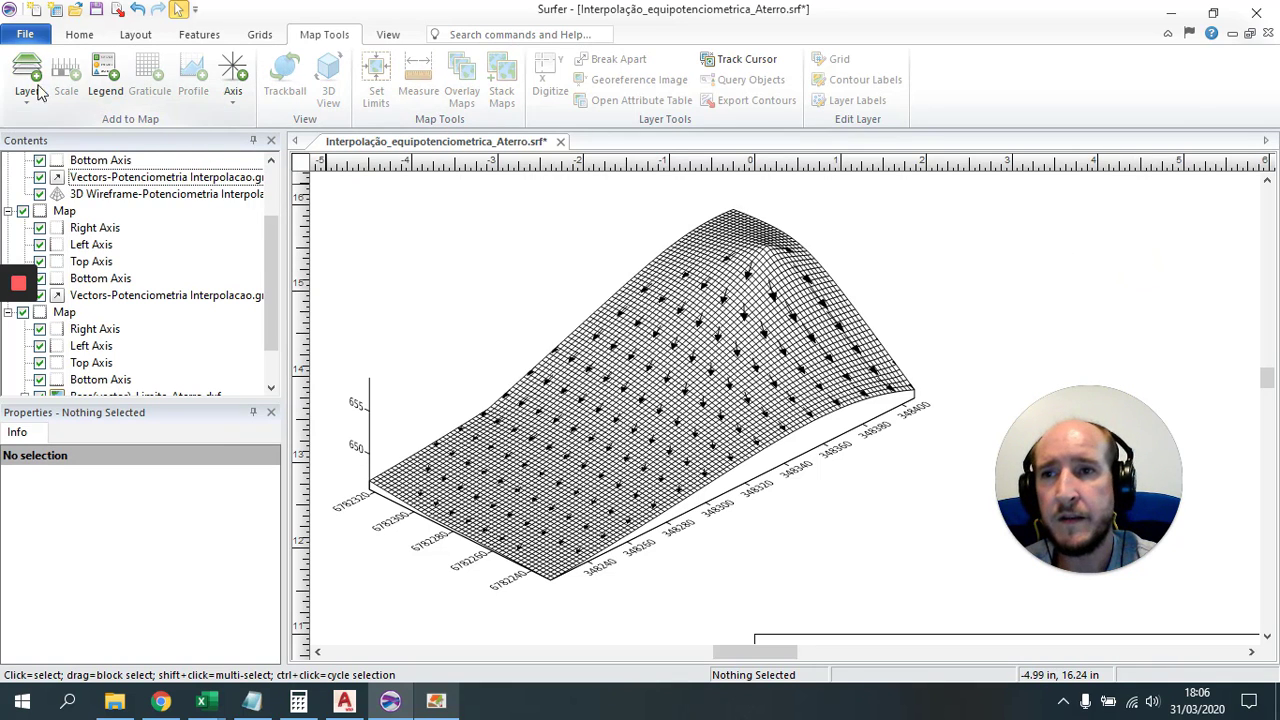
{"action": "left_click", "coordinate": [78, 36]}
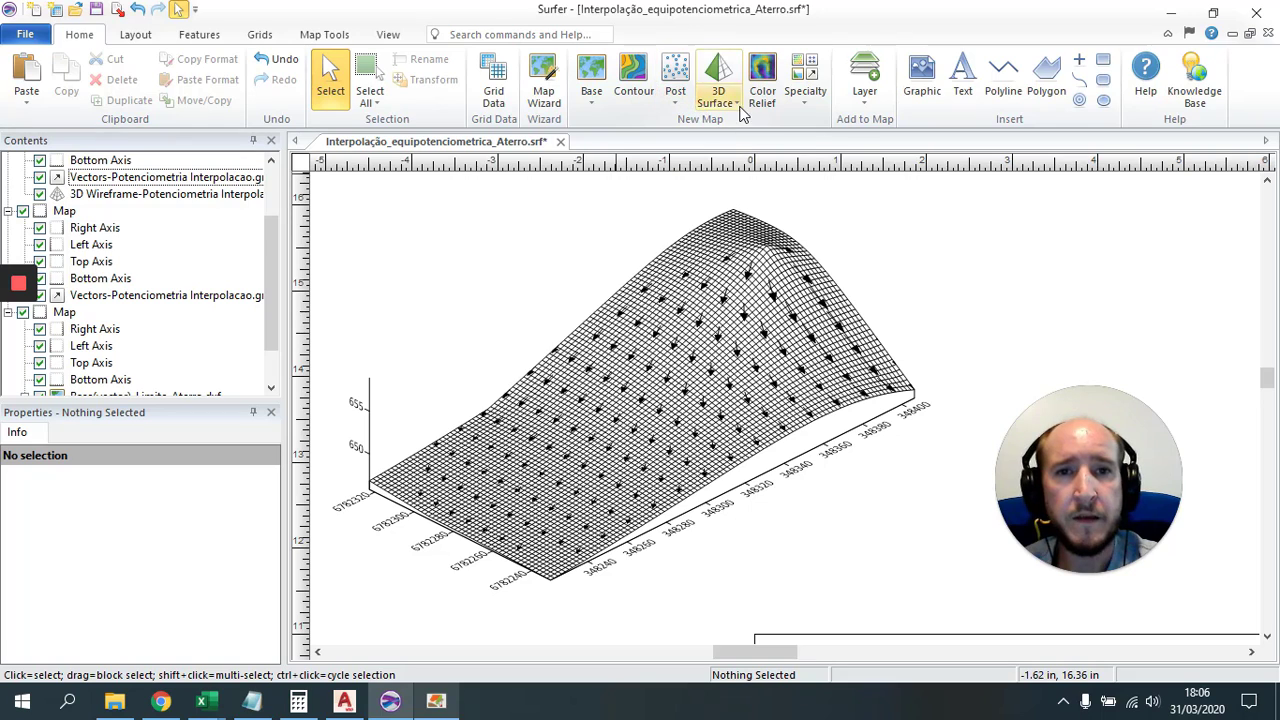
Step: Create a 3D surface map from the Potenciometria Interpolacao_TESTE.grd grid
{"action": "left_click", "coordinate": [717, 97]}
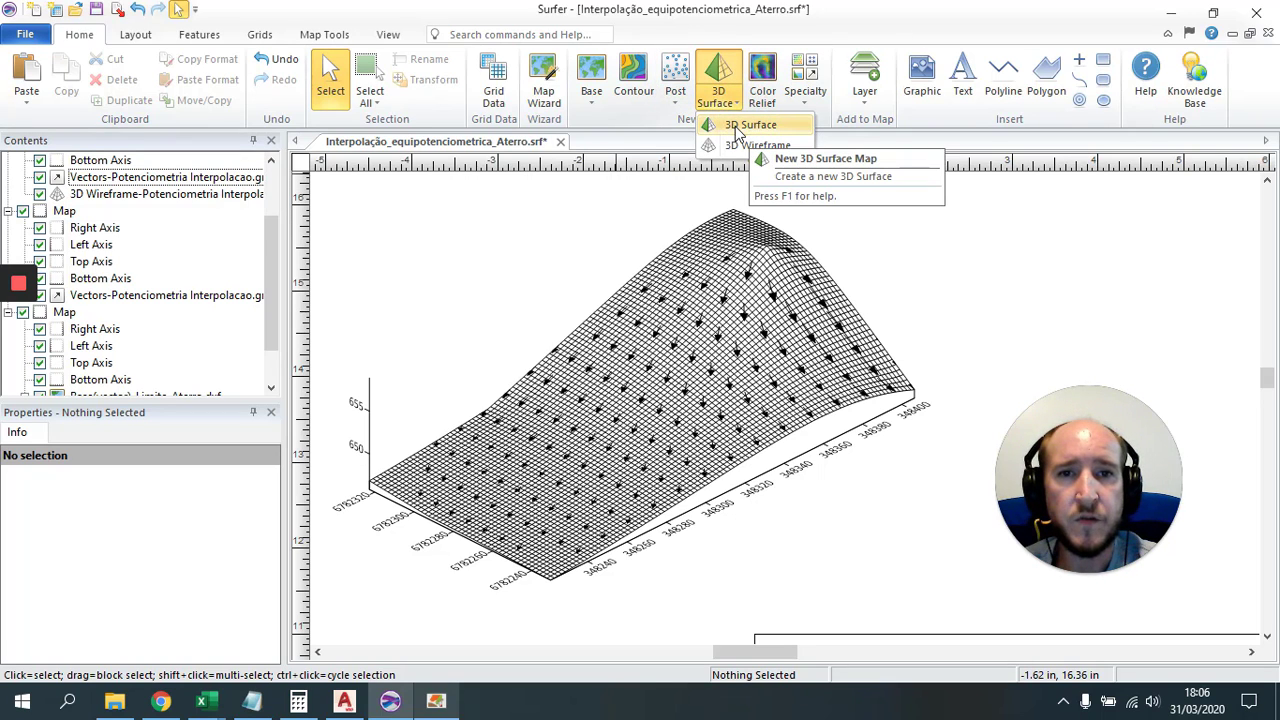
{"action": "left_click", "coordinate": [750, 125]}
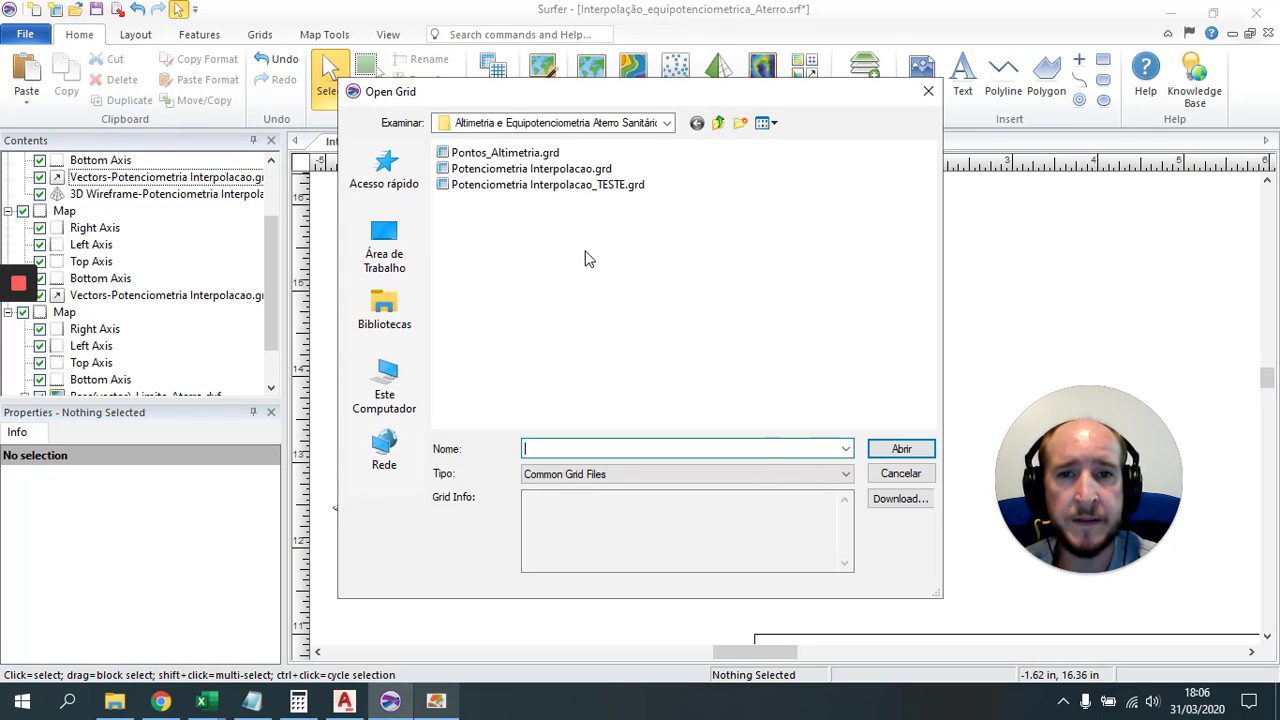
{"action": "left_click", "coordinate": [545, 184]}
{"action": "left_click", "coordinate": [898, 449]}
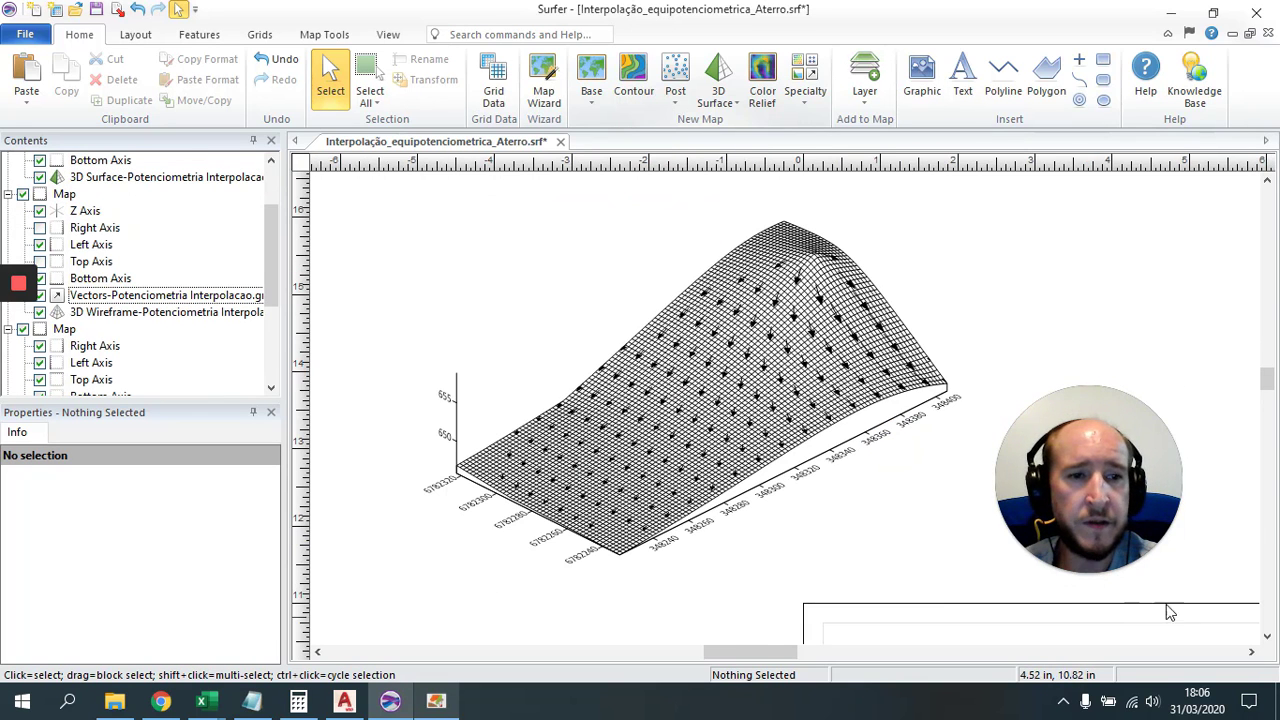
Step: Arrange the page with the 3D surface at upper right and the wireframe moved left
{"action": "scroll", "coordinate": [1097, 620], "scroll_direction": "down", "scroll_amount": 5}
{"action": "left_click_drag", "start_coordinate": [1095, 611], "coordinate": [609, 337]}
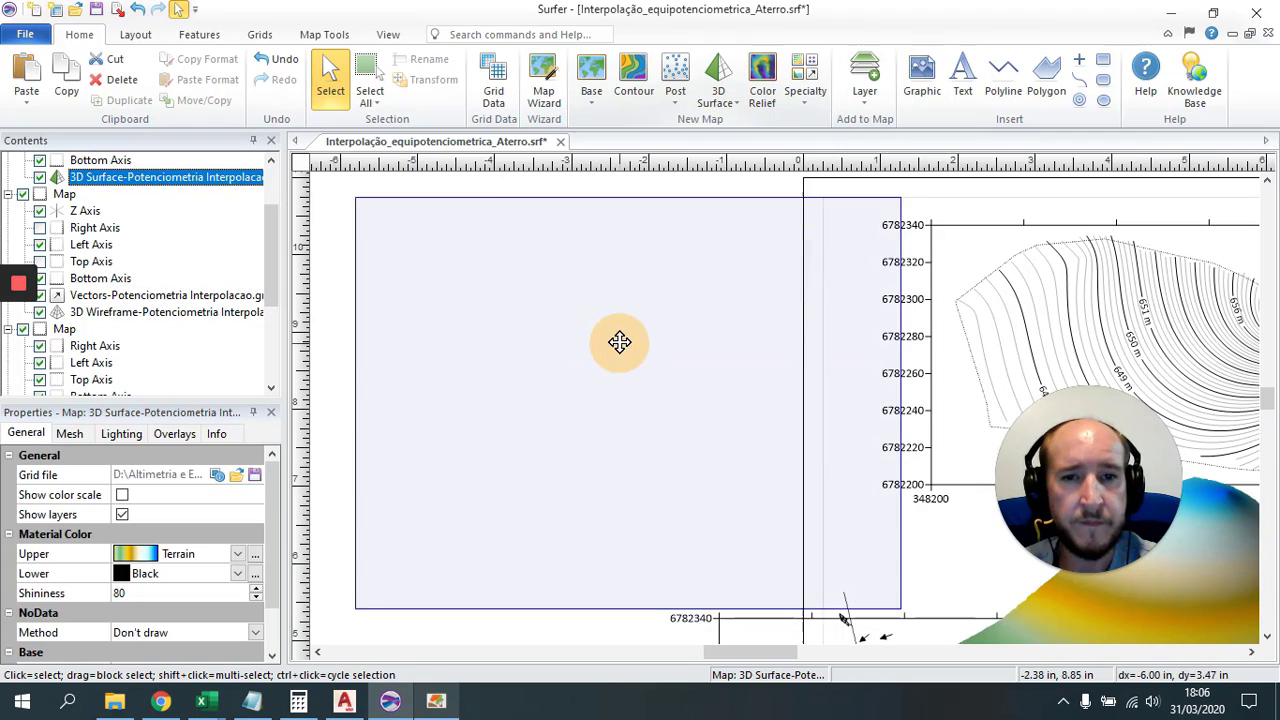
{"action": "left_click_drag", "start_coordinate": [607, 396], "coordinate": [1125, 233]}
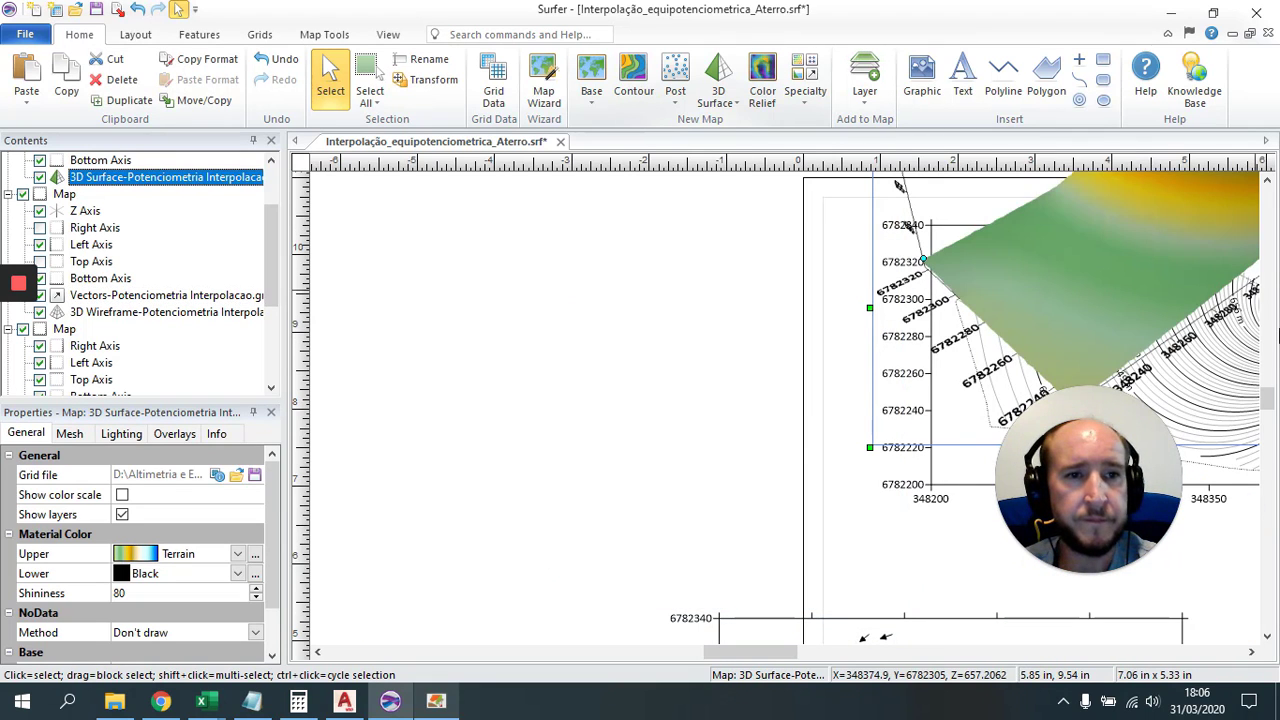
{"action": "left_click_drag", "start_coordinate": [1267, 398], "coordinate": [1267, 378]}
{"action": "left_click_drag", "start_coordinate": [1240, 548], "coordinate": [1200, 290]}
{"action": "left_click_drag", "start_coordinate": [736, 396], "coordinate": [550, 318]}
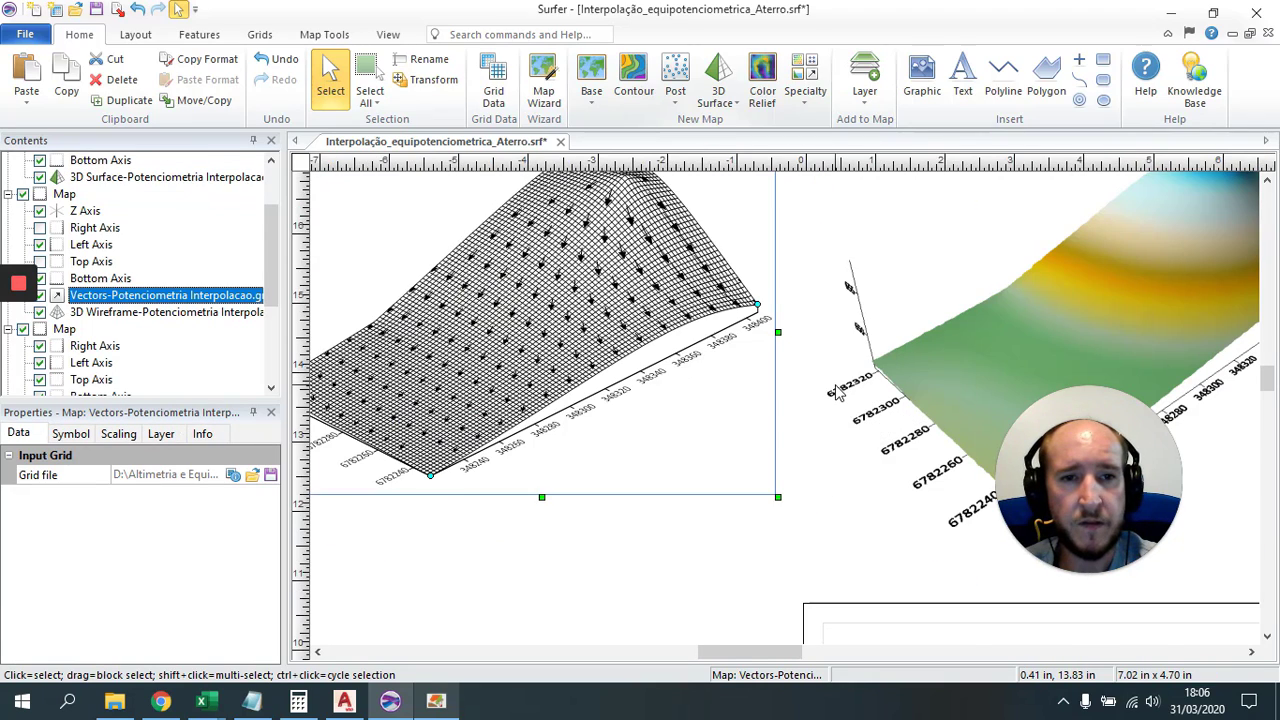
{"action": "scroll", "coordinate": [833, 386], "scroll_direction": "down", "scroll_amount": 2}
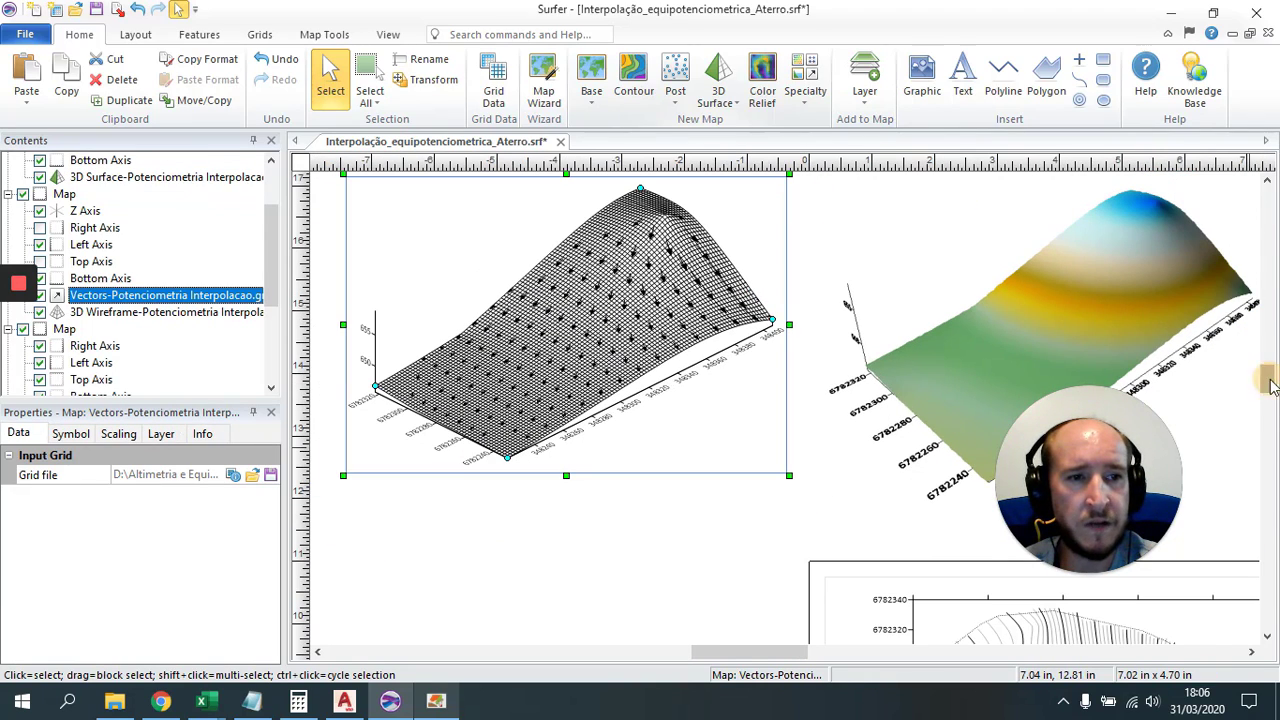
{"action": "left_click_drag", "start_coordinate": [1268, 385], "coordinate": [1275, 418]}
Step: Paste a copy of the flow vector map and position it over the 3D surface
{"action": "left_click", "coordinate": [912, 434]}
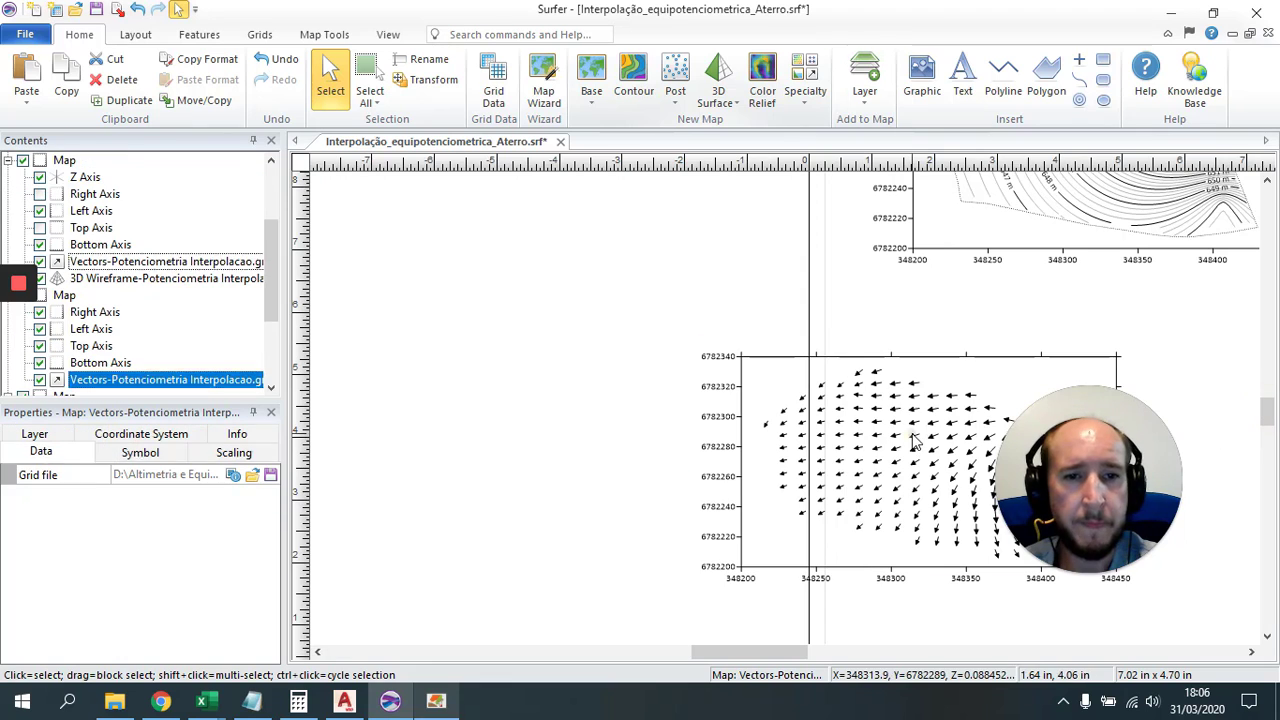
{"action": "left_click", "coordinate": [532, 256]}
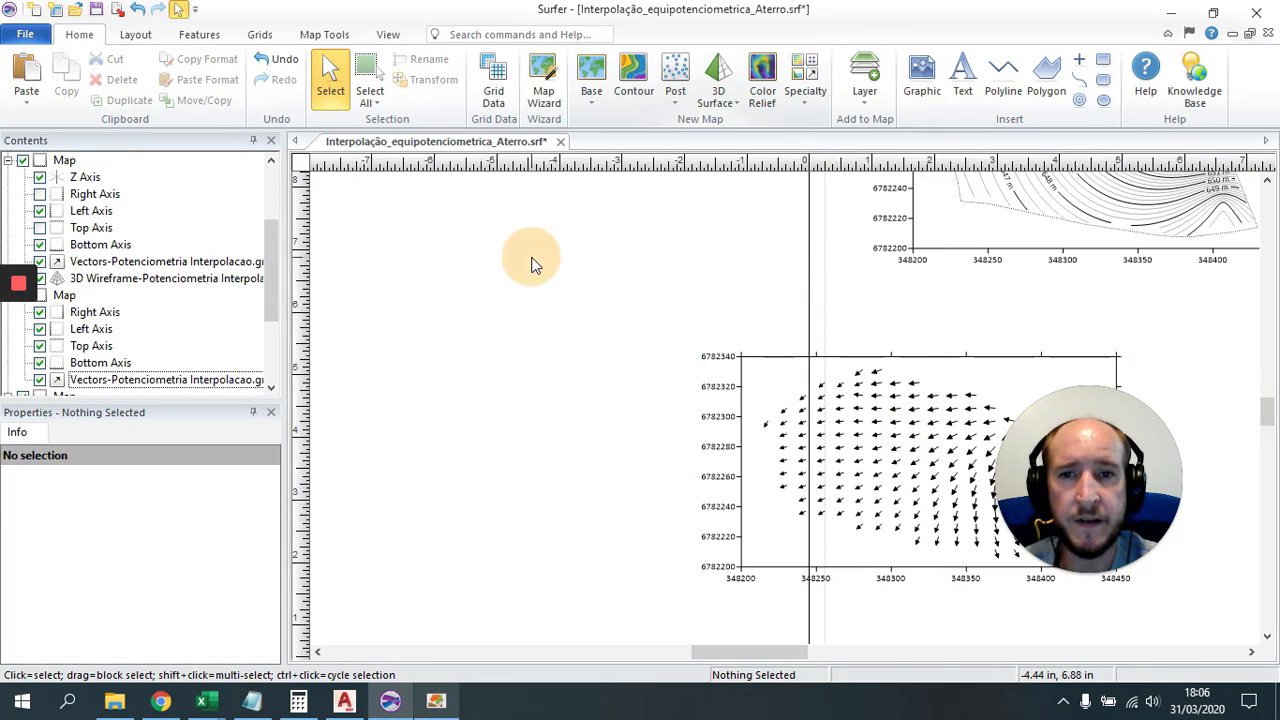
{"action": "key", "text": "ctrl+v"}
{"action": "scroll", "coordinate": [812, 438], "scroll_direction": "down", "scroll_amount": 1}
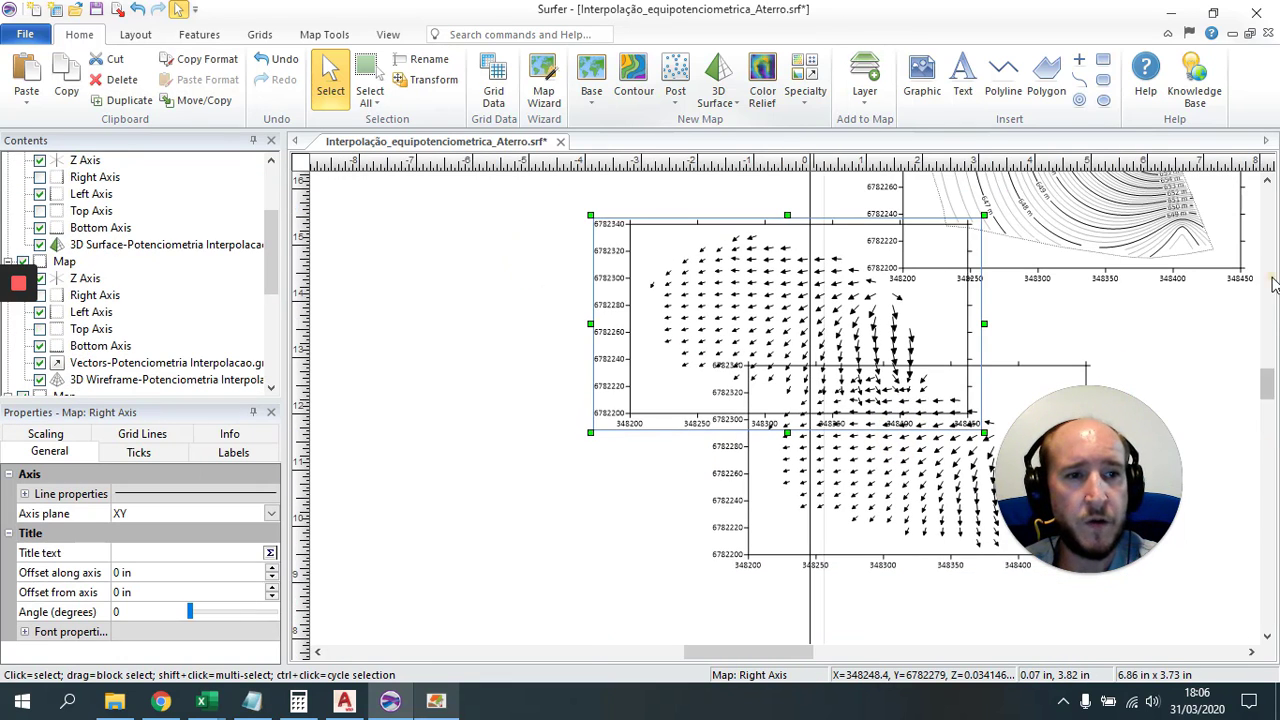
{"action": "scroll", "coordinate": [1270, 310], "scroll_direction": "up", "scroll_amount": 5}
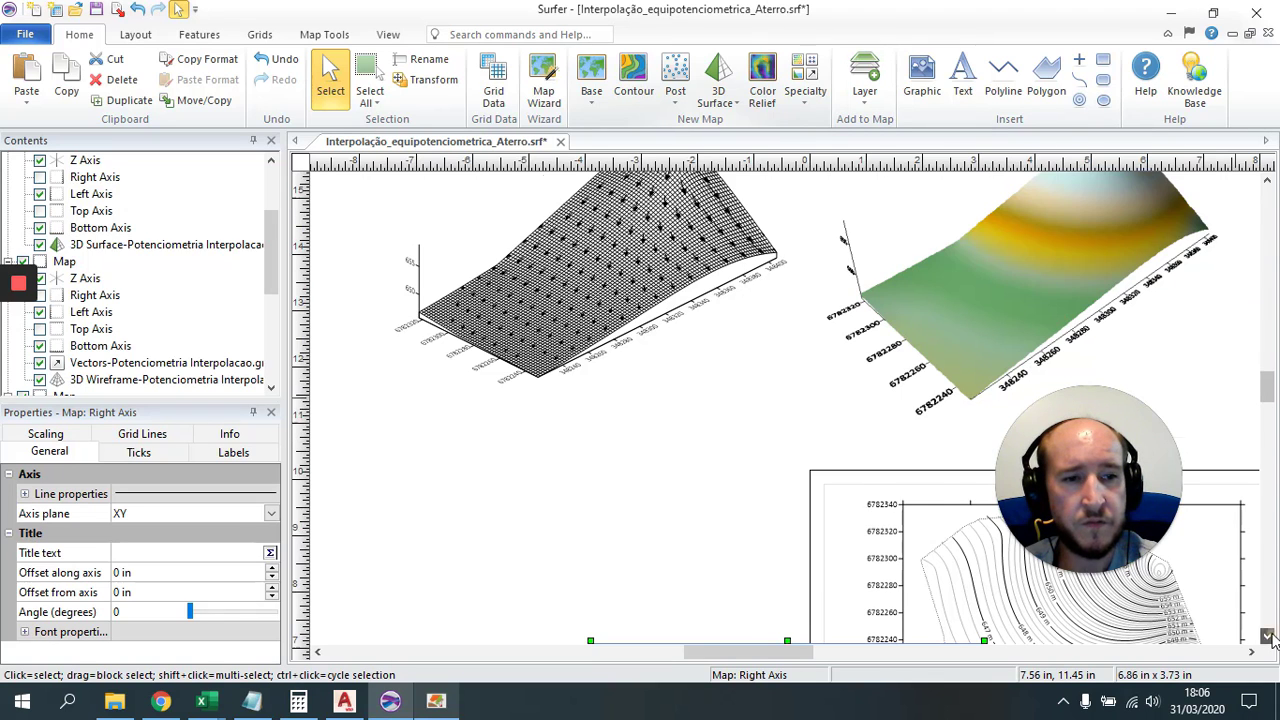
{"action": "scroll", "coordinate": [1265, 620], "scroll_direction": "down", "scroll_amount": 2}
{"action": "left_click_drag", "start_coordinate": [708, 600], "coordinate": [708, 281]}
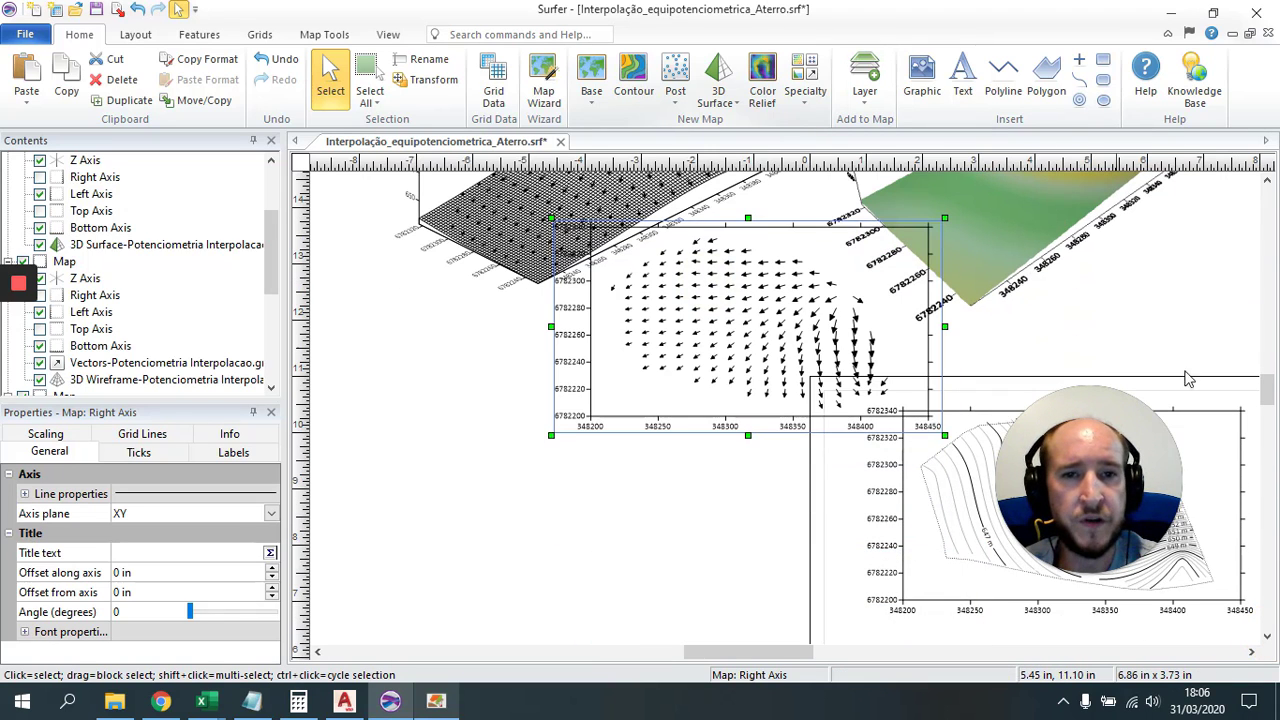
{"action": "left_click", "coordinate": [1268, 184]}
{"action": "left_click", "coordinate": [1268, 184]}
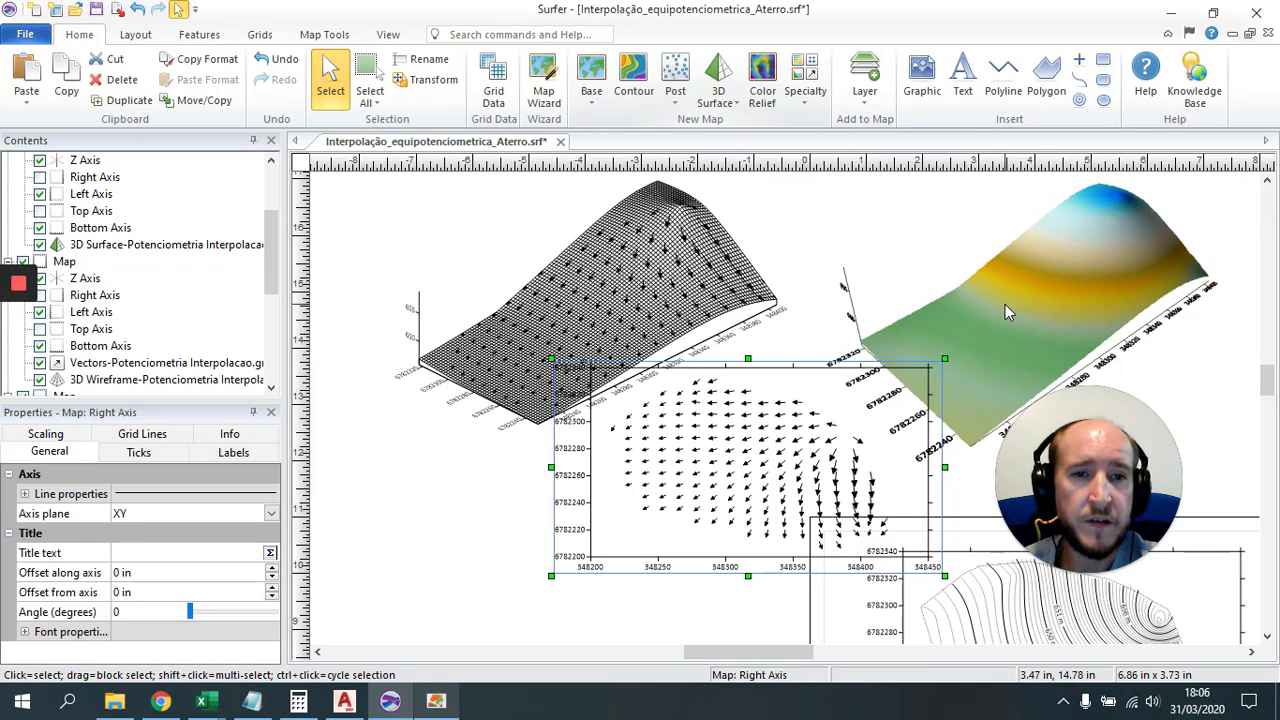
Step: Overlay the vector copy onto the coloured 3D surface and adjust its viewpoint
{"action": "left_click", "coordinate": [1010, 302], "text": "shift"}
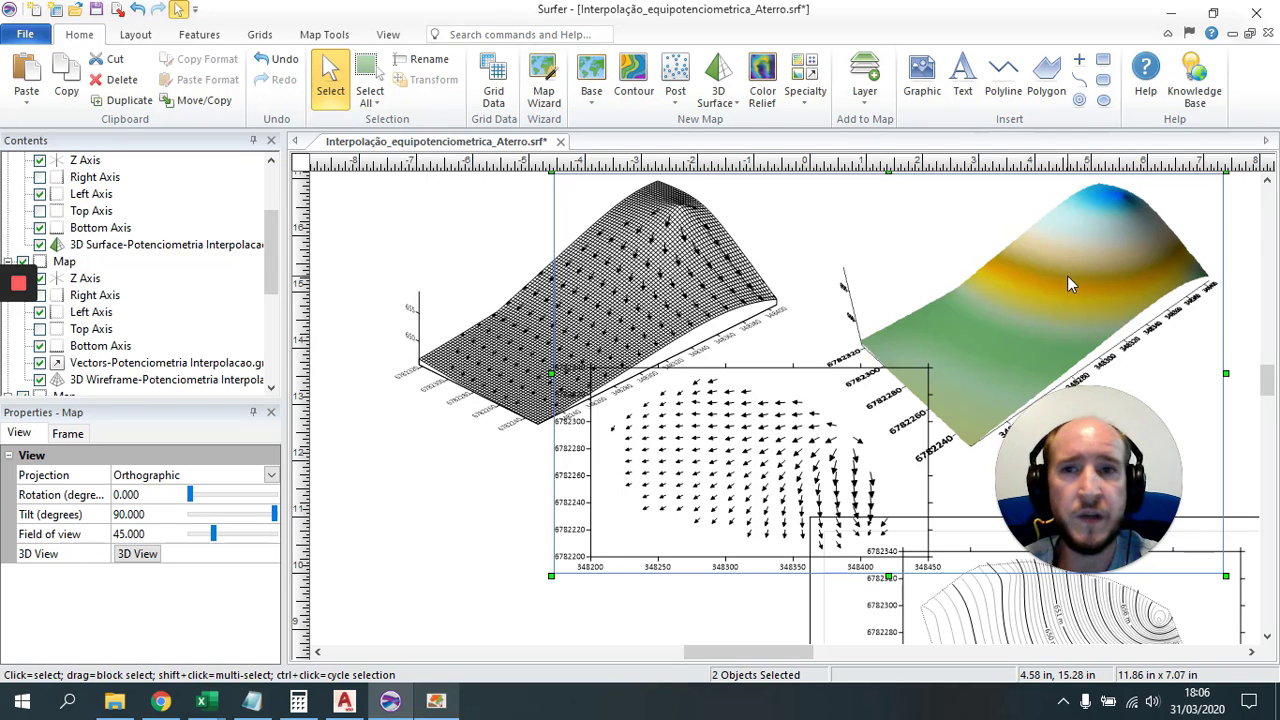
{"action": "left_click", "coordinate": [307, 40]}
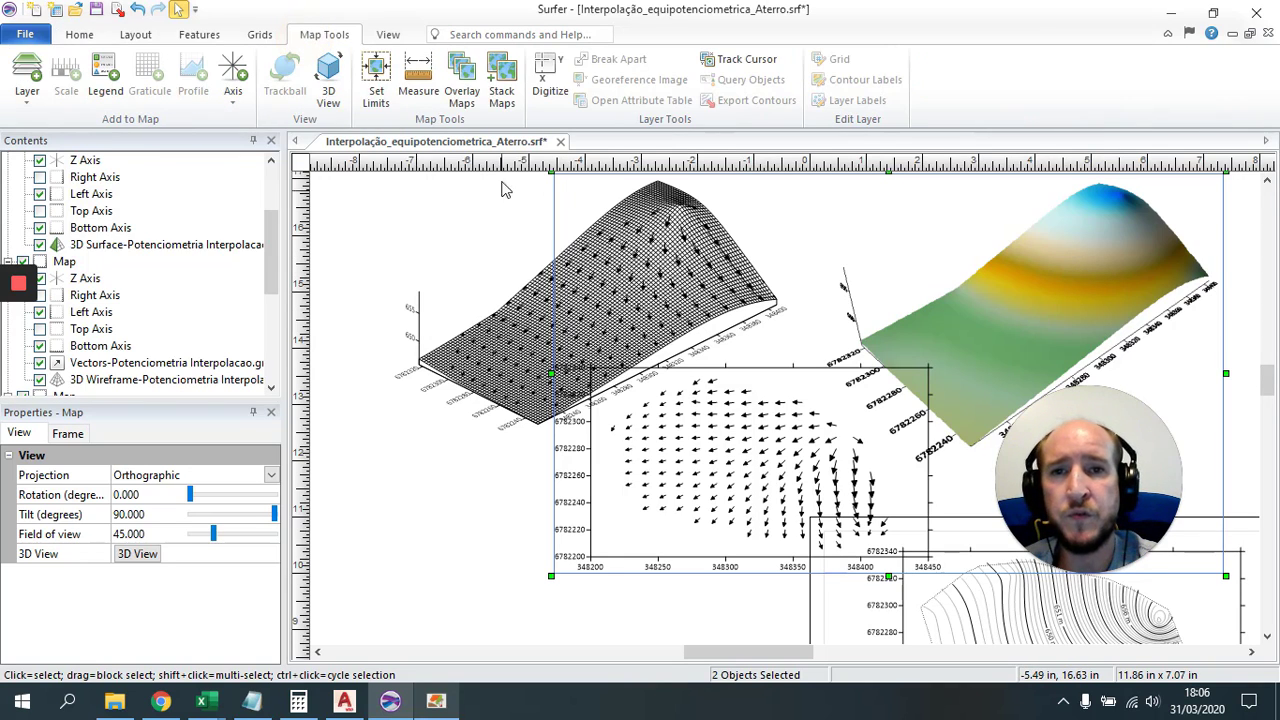
{"action": "left_click", "coordinate": [467, 80]}
{"action": "left_click", "coordinate": [467, 80]}
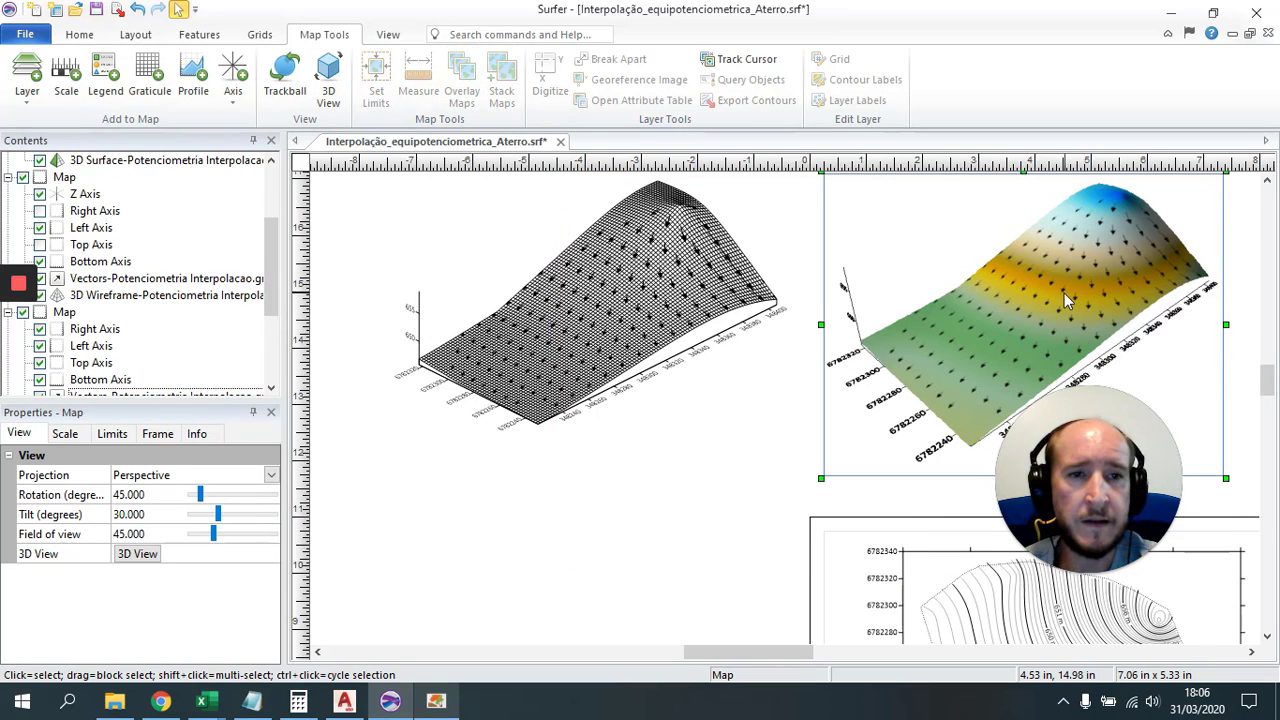
{"action": "left_click_drag", "start_coordinate": [1064, 293], "coordinate": [966, 318]}
{"action": "left_click", "coordinate": [631, 501]}
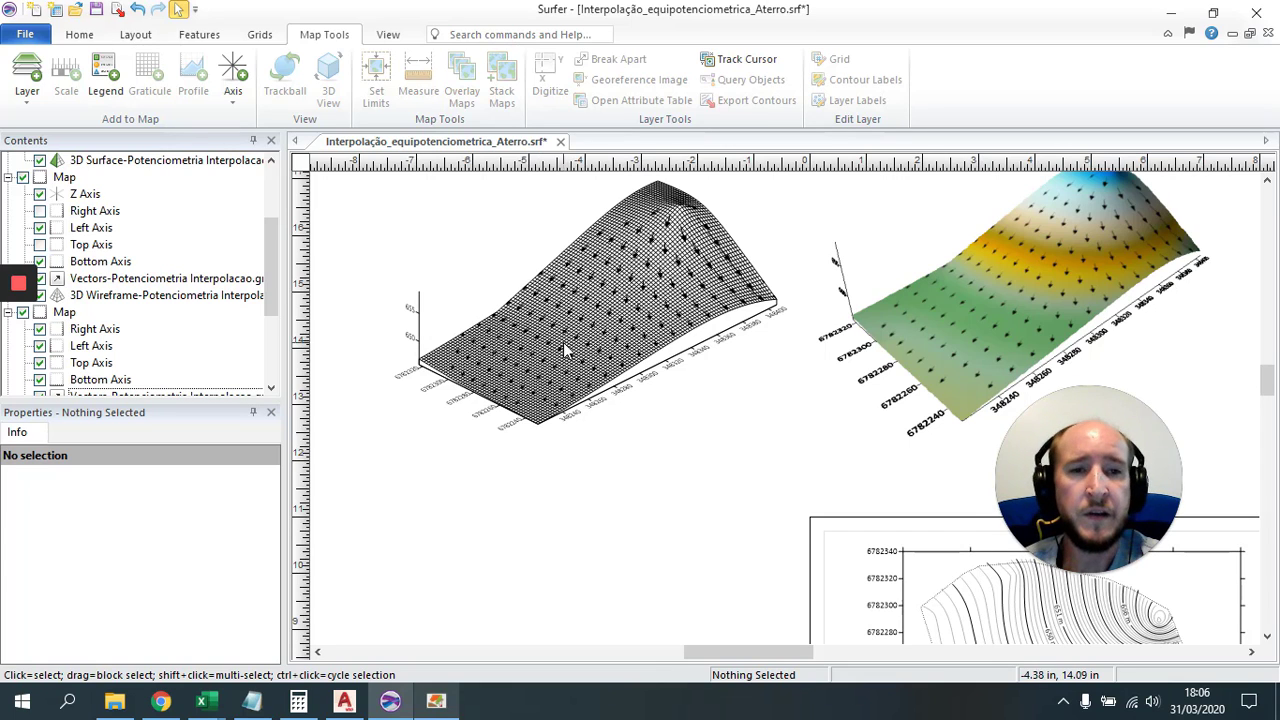
Step: Save Interpolação_equipotenciometrica_Aterro.srf from the Quick Access Toolbar
{"action": "left_click", "coordinate": [96, 10]}
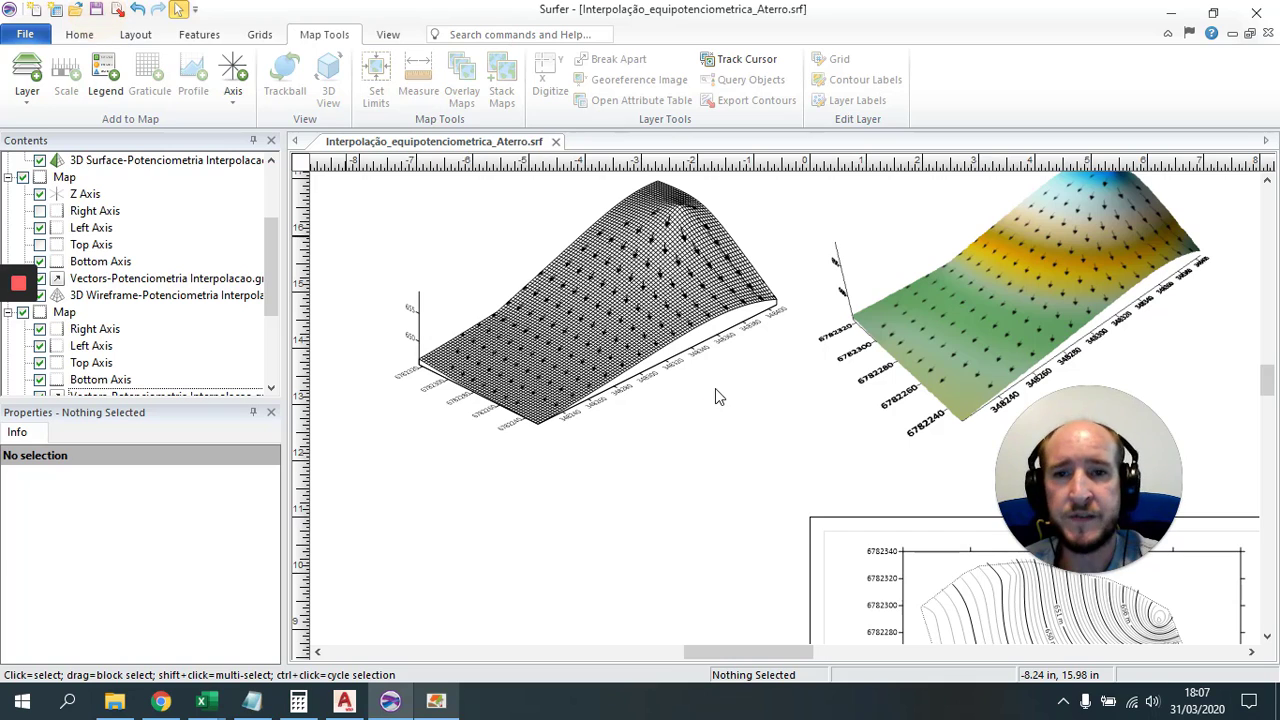